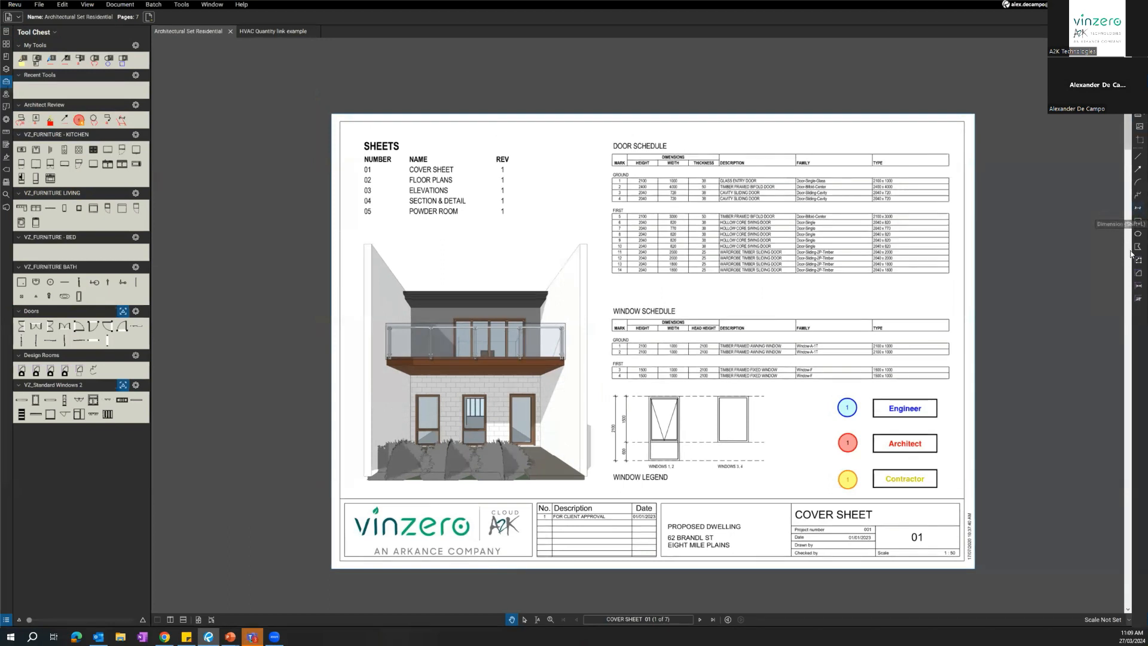
Draw a rectangle markup on the cover sheet and move it up beside the sheet list.
{"action": "left_click", "coordinate": [1136, 221]}
{"action": "left_click", "coordinate": [172, 9]}
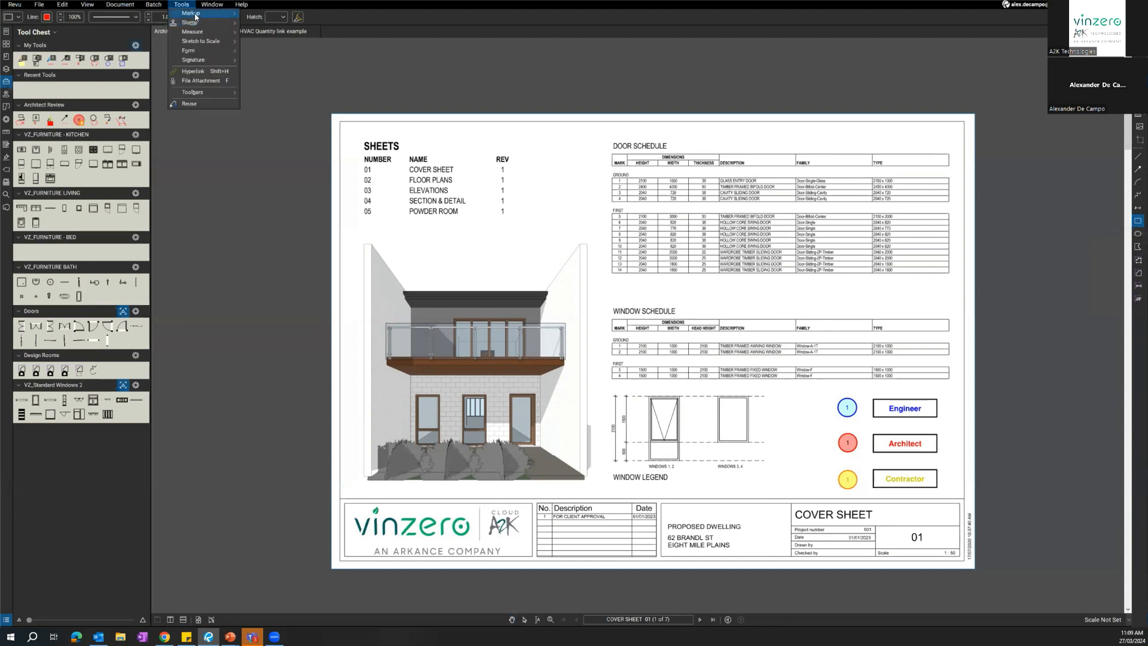
{"action": "mouse_move", "coordinate": [201, 13]}
{"action": "left_click_drag", "start_coordinate": [443, 225], "coordinate": [538, 294]}
{"action": "left_click_drag", "start_coordinate": [499, 226], "coordinate": [541, 192]}
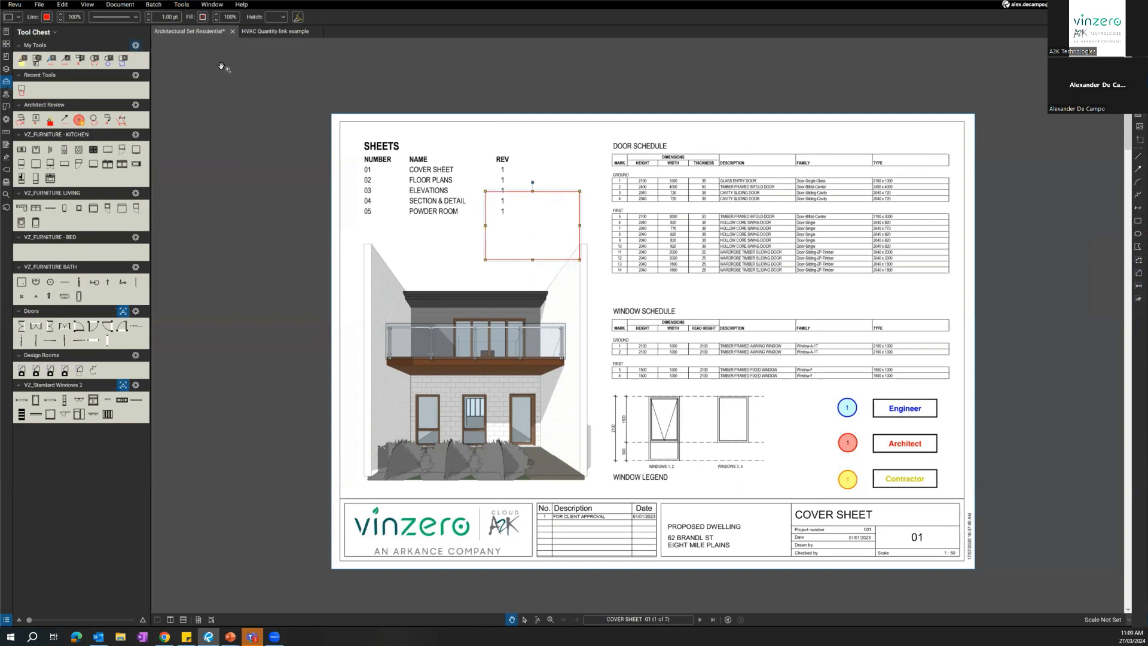
Format the rectangle with an orange fill, a dashed outline and a brick-pattern hatch, and delete it.
{"action": "left_click", "coordinate": [202, 17]}
{"action": "left_click", "coordinate": [215, 46]}
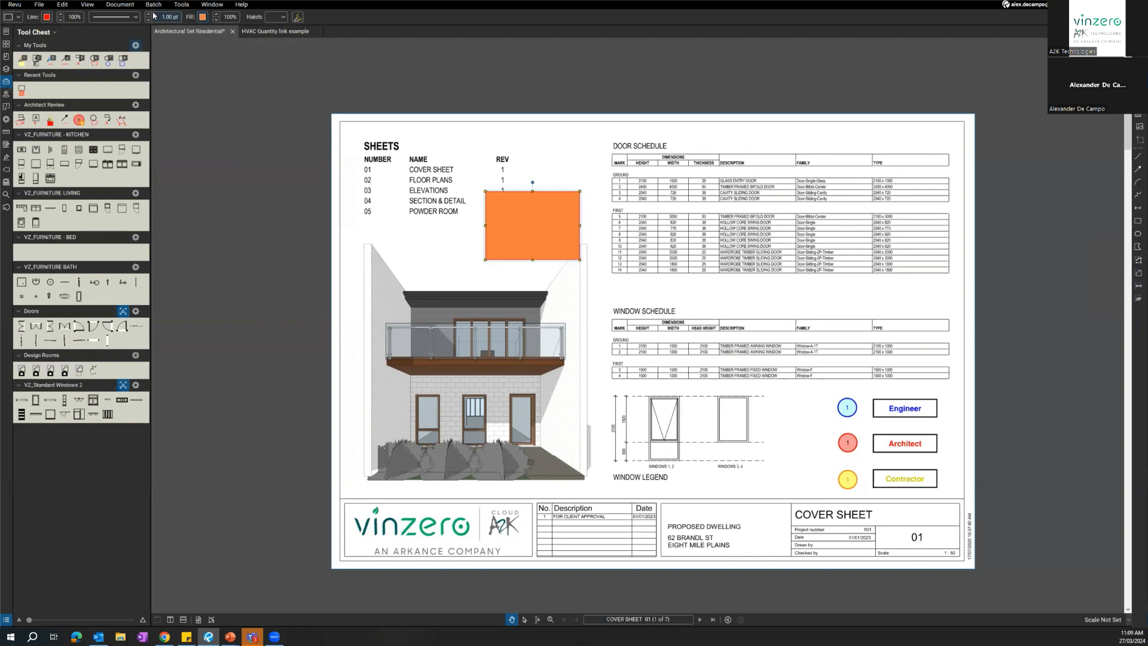
{"action": "left_click", "coordinate": [114, 17]}
{"action": "left_click", "coordinate": [124, 75]}
{"action": "left_click", "coordinate": [277, 17]}
{"action": "left_click", "coordinate": [292, 84]}
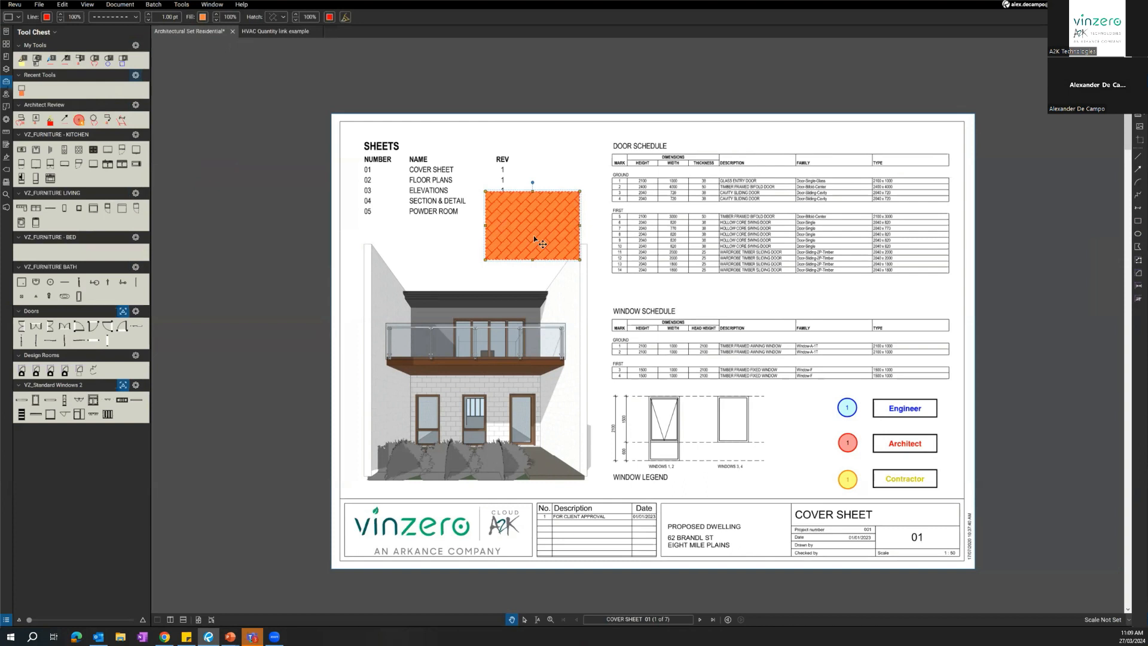
{"action": "key", "text": "Delete"}
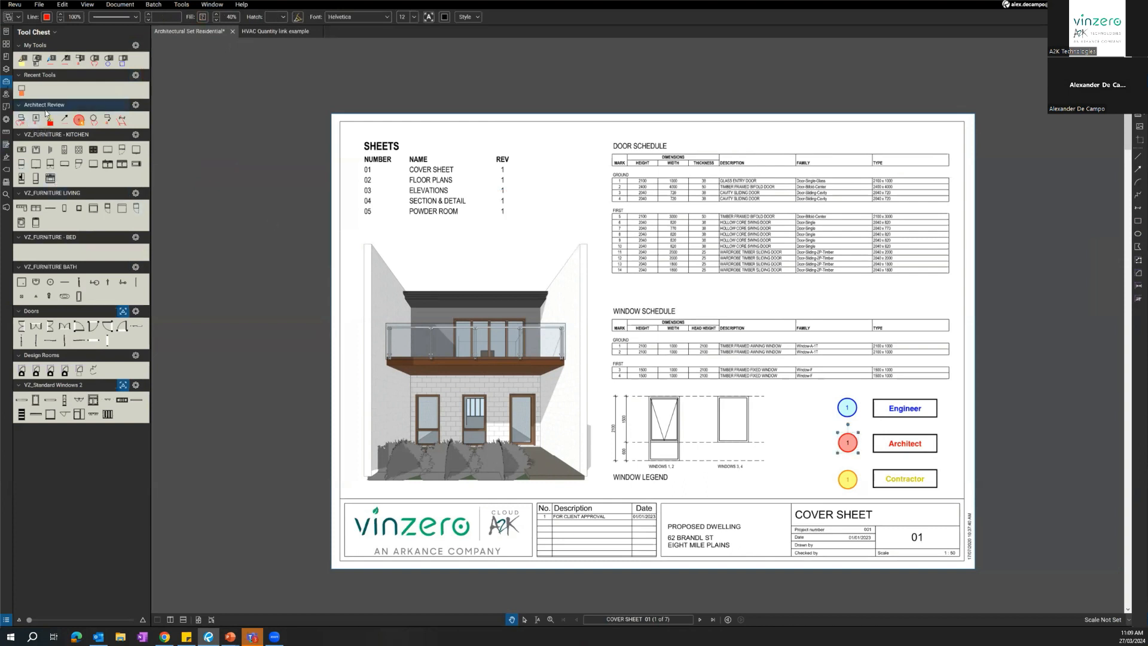
Place the Architect Review cloud callout between the sheet list and the door schedule, with the comment "123".
{"action": "key", "text": "ctrl"}
{"action": "key", "text": "ctrl"}
{"action": "left_click", "coordinate": [21, 119]}
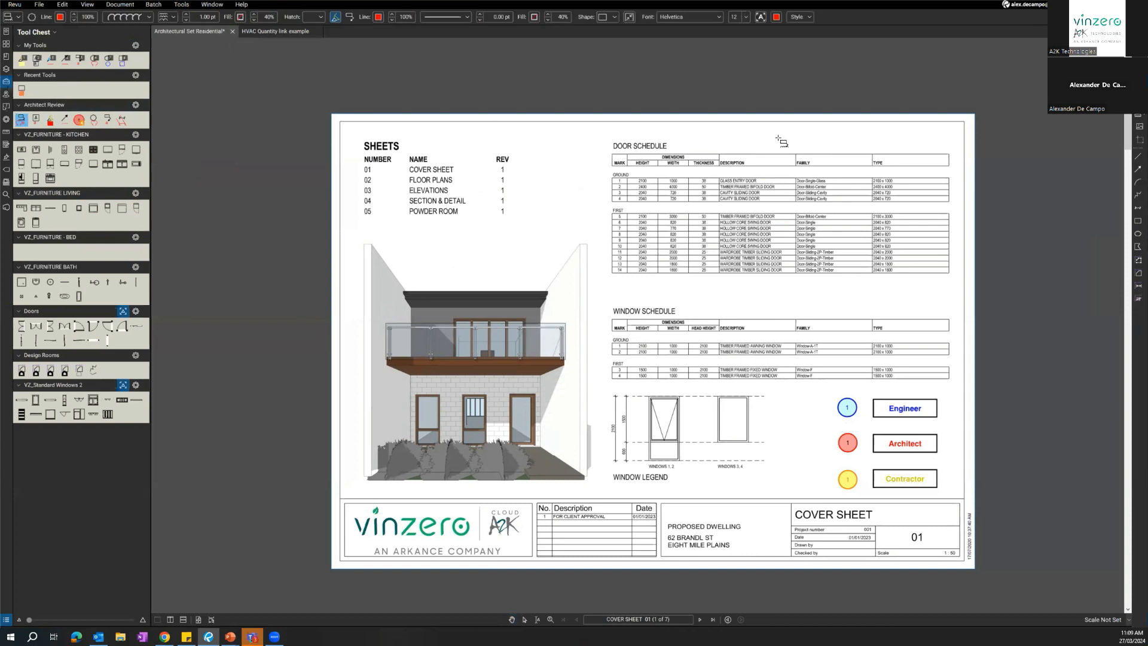
{"action": "left_click_drag", "start_coordinate": [520, 195], "coordinate": [605, 251]}
{"action": "left_click", "coordinate": [478, 241]}
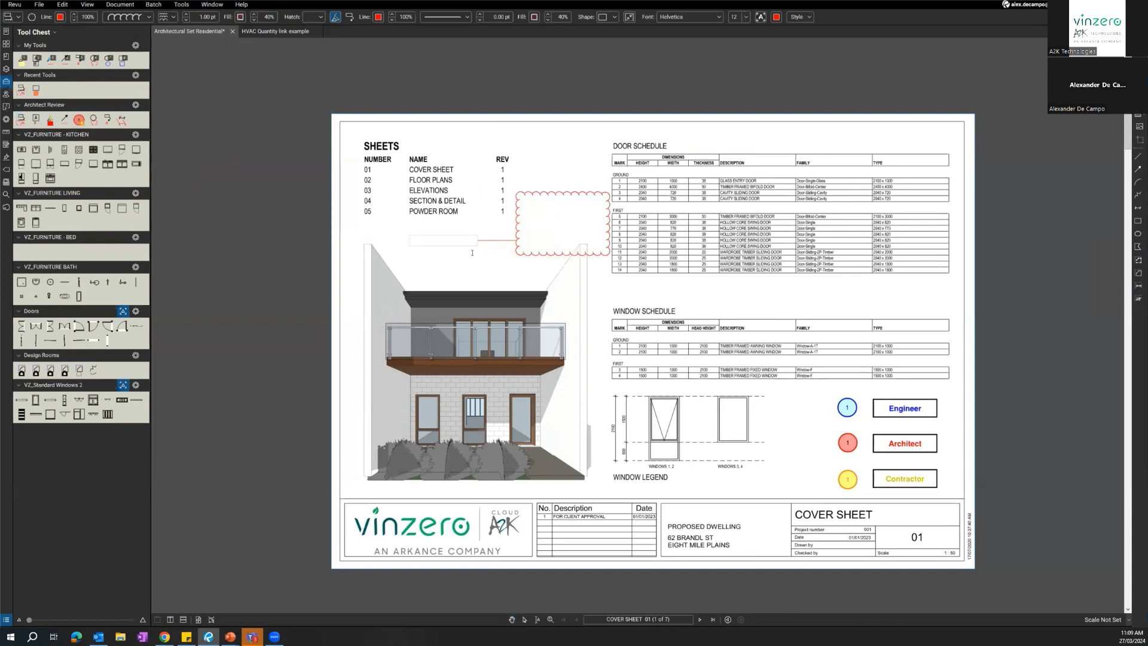
{"action": "type", "text": "123"}
{"action": "key", "text": "Escape"}
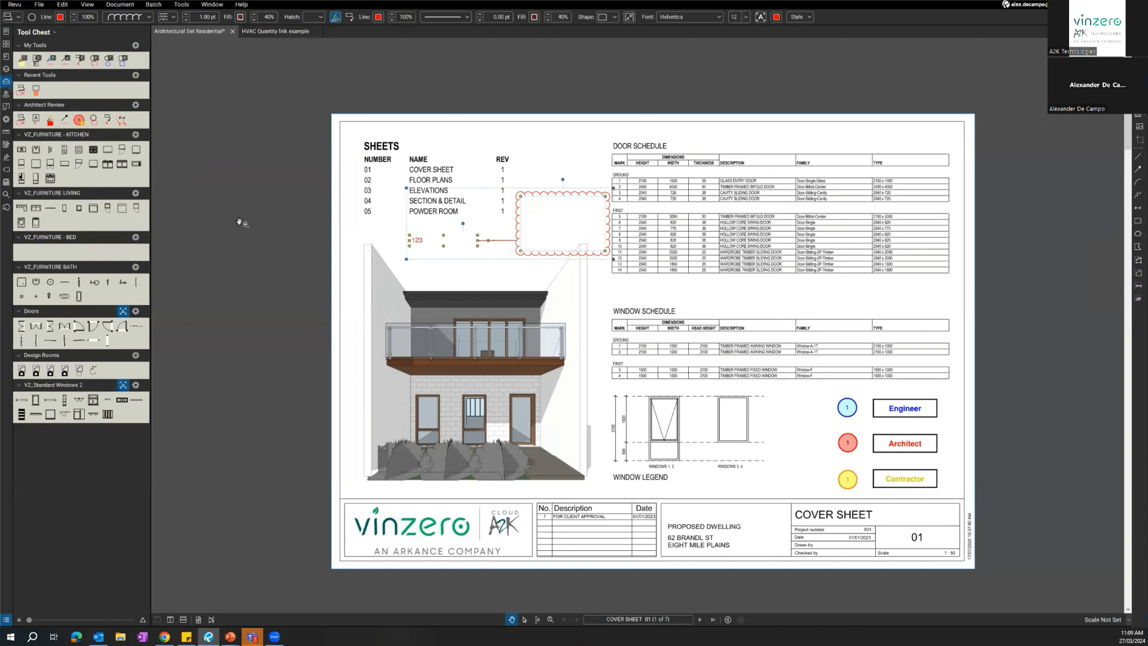
Switch the active profile to Engineering.
{"action": "left_click", "coordinate": [14, 4]}
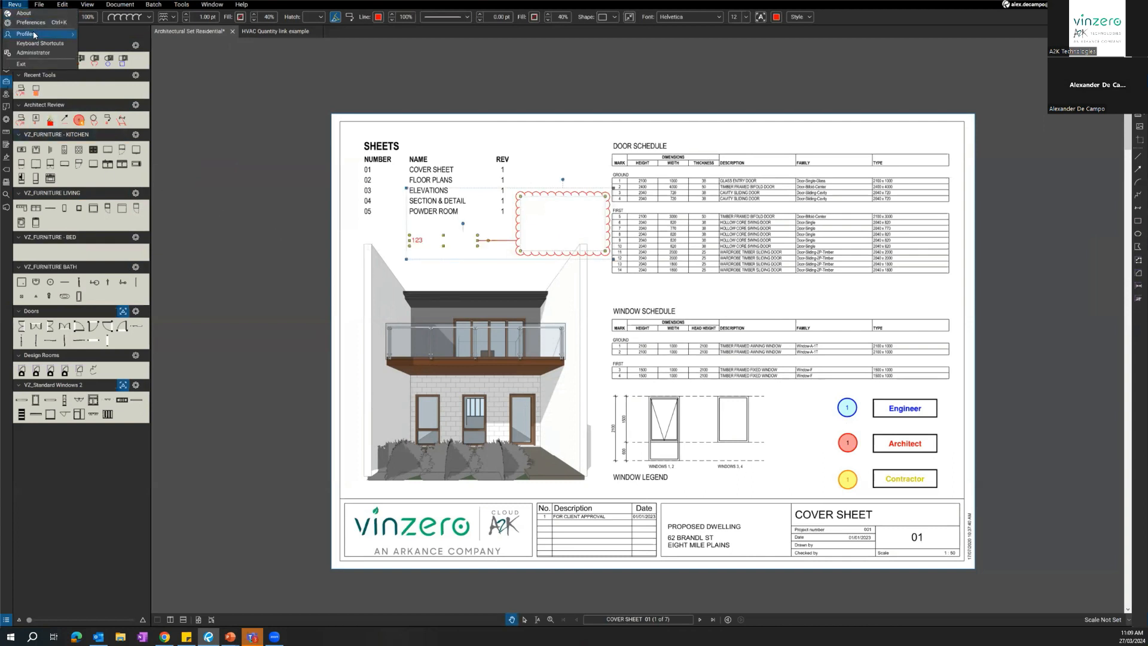
{"action": "mouse_move", "coordinate": [36, 34]}
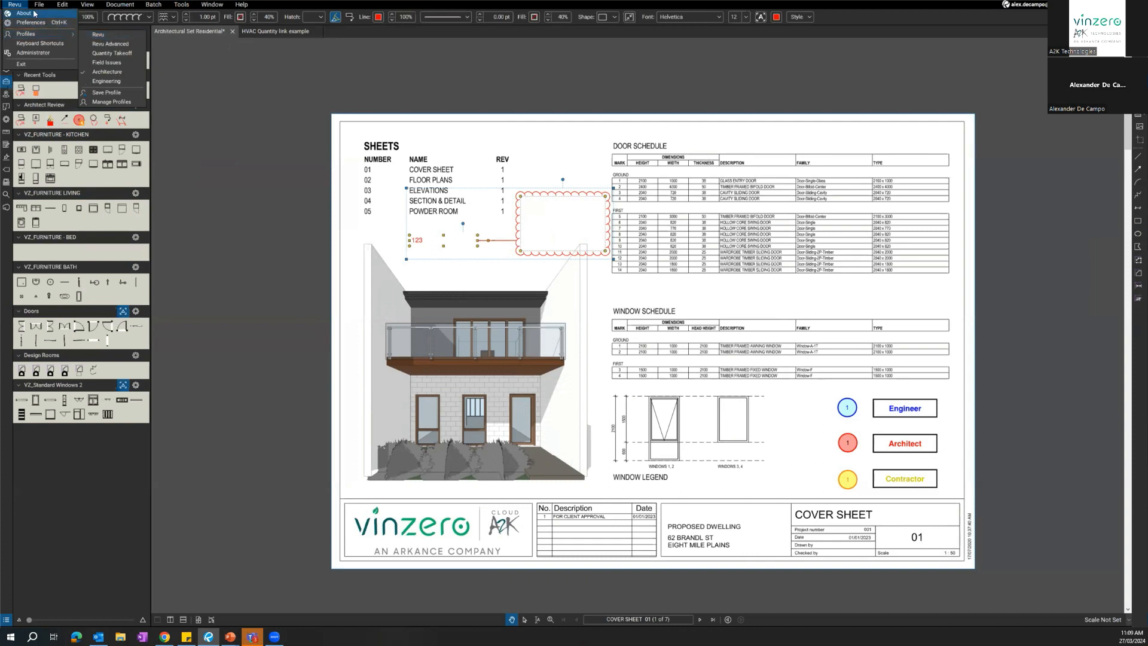
{"action": "left_click", "coordinate": [12, 5]}
{"action": "left_click", "coordinate": [12, 5]}
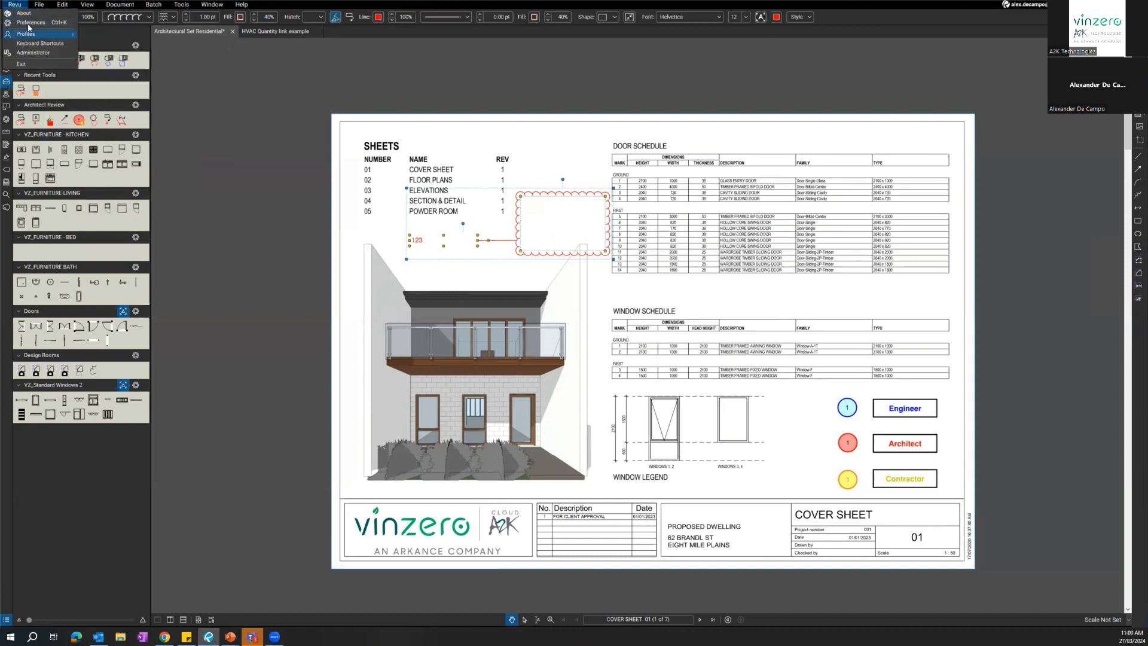
{"action": "mouse_move", "coordinate": [33, 35]}
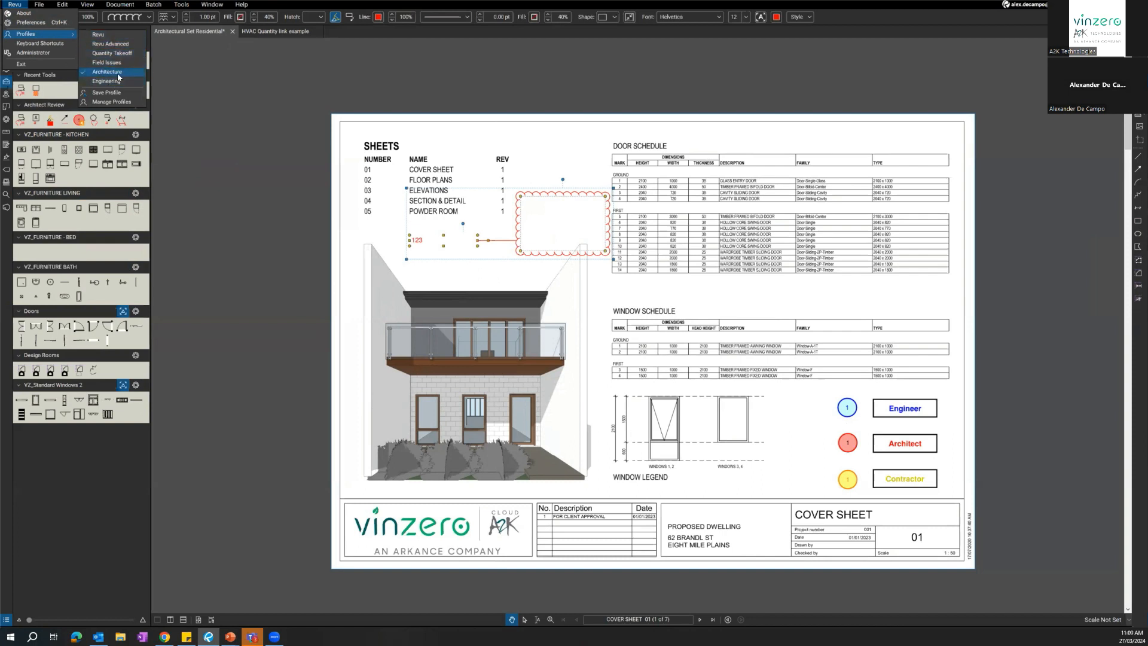
{"action": "left_click", "coordinate": [116, 83]}
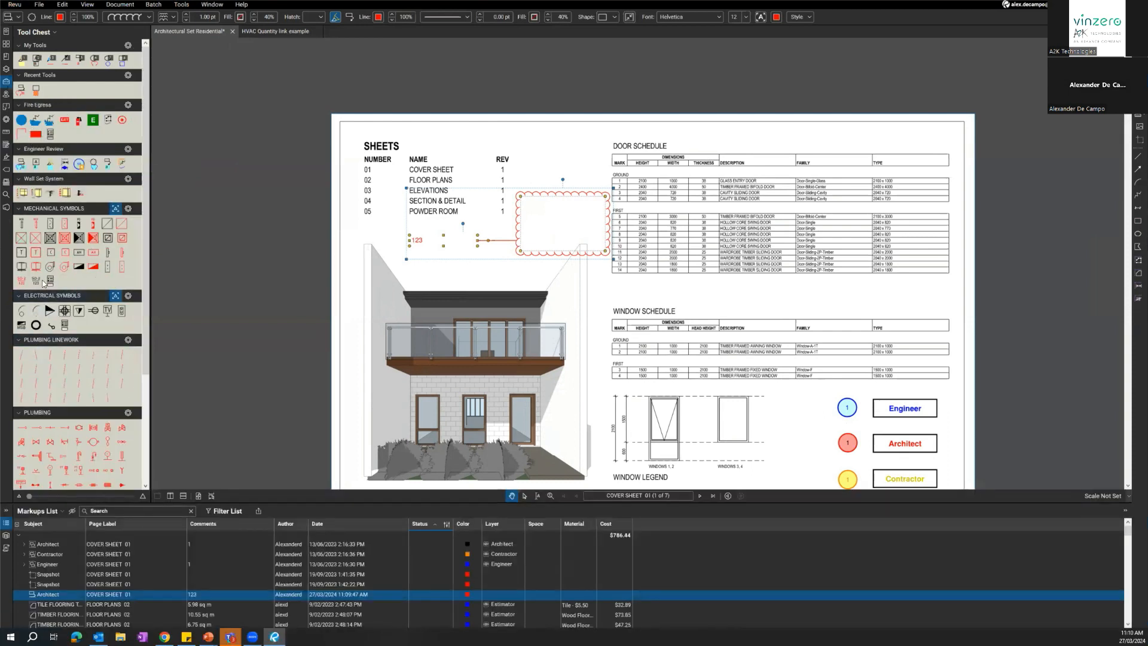
Switch to the Revu profile and add a new profile named Electrical based on it.
{"action": "left_click", "coordinate": [17, 5]}
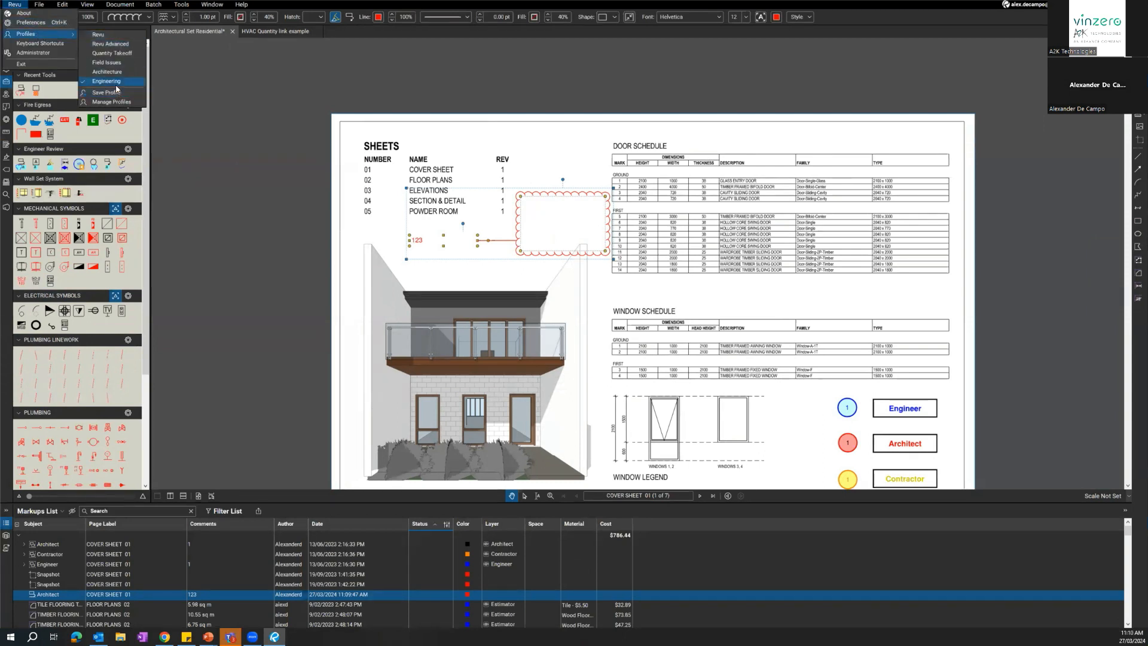
{"action": "left_click", "coordinate": [98, 34]}
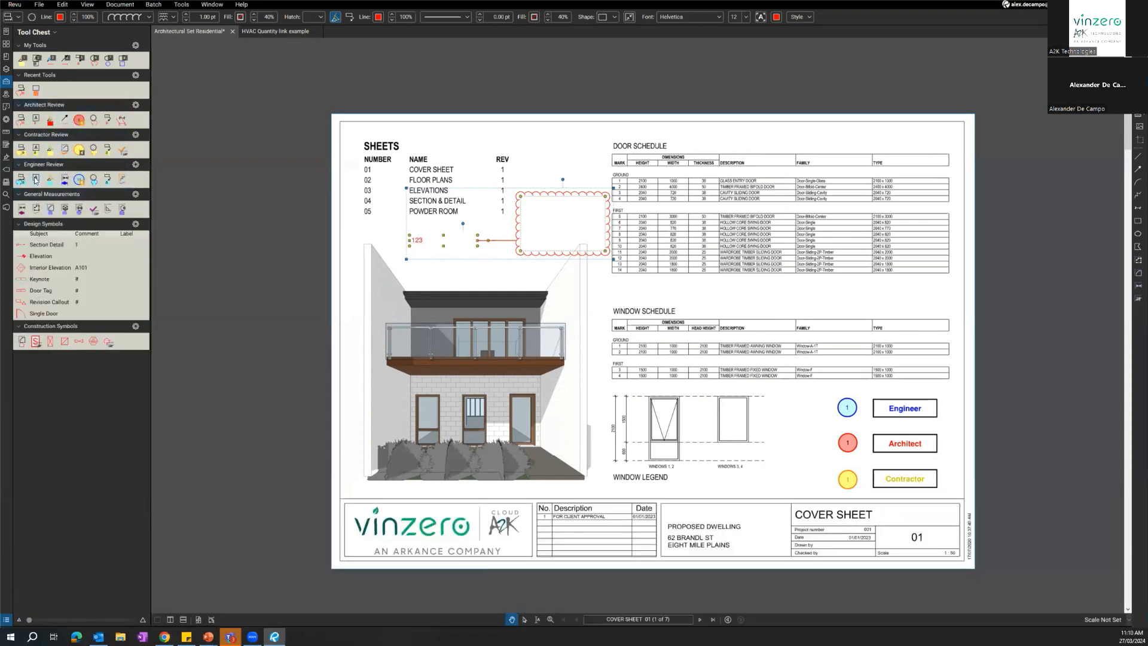
{"action": "left_click", "coordinate": [10, 5]}
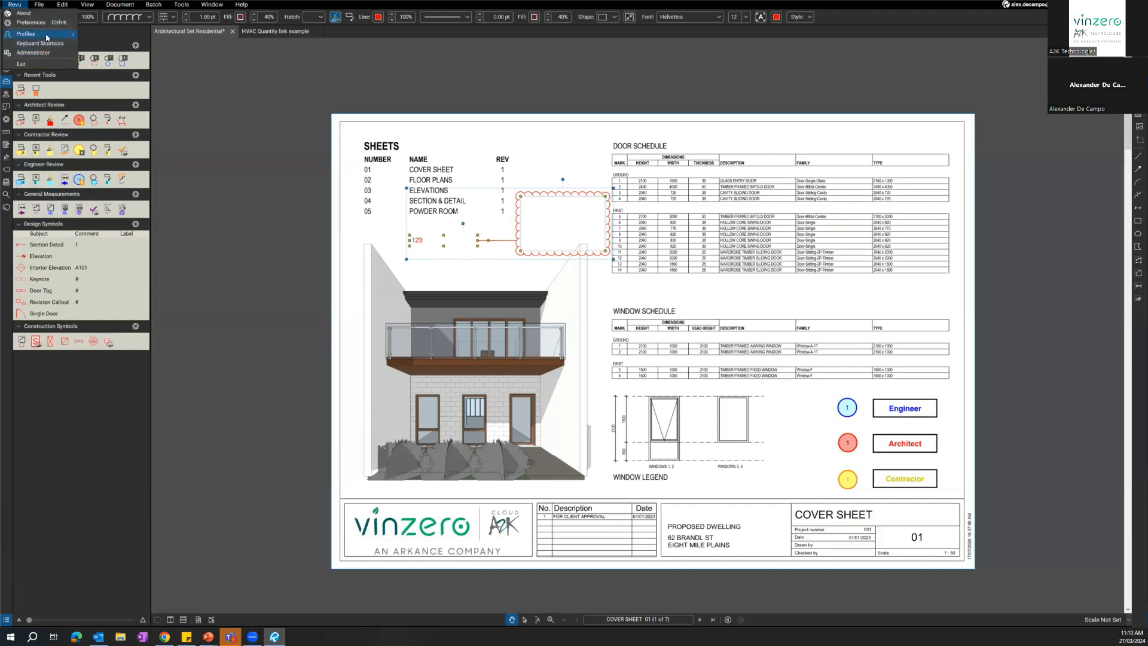
{"action": "mouse_move", "coordinate": [47, 37]}
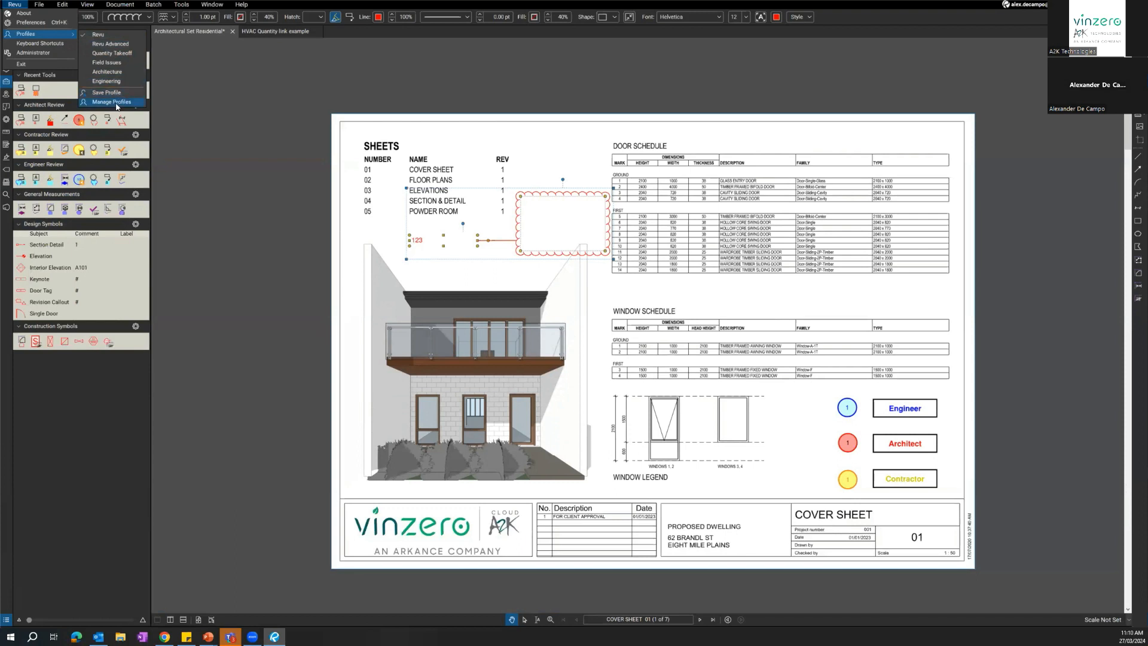
{"action": "left_click", "coordinate": [116, 103]}
{"action": "left_click", "coordinate": [617, 353]}
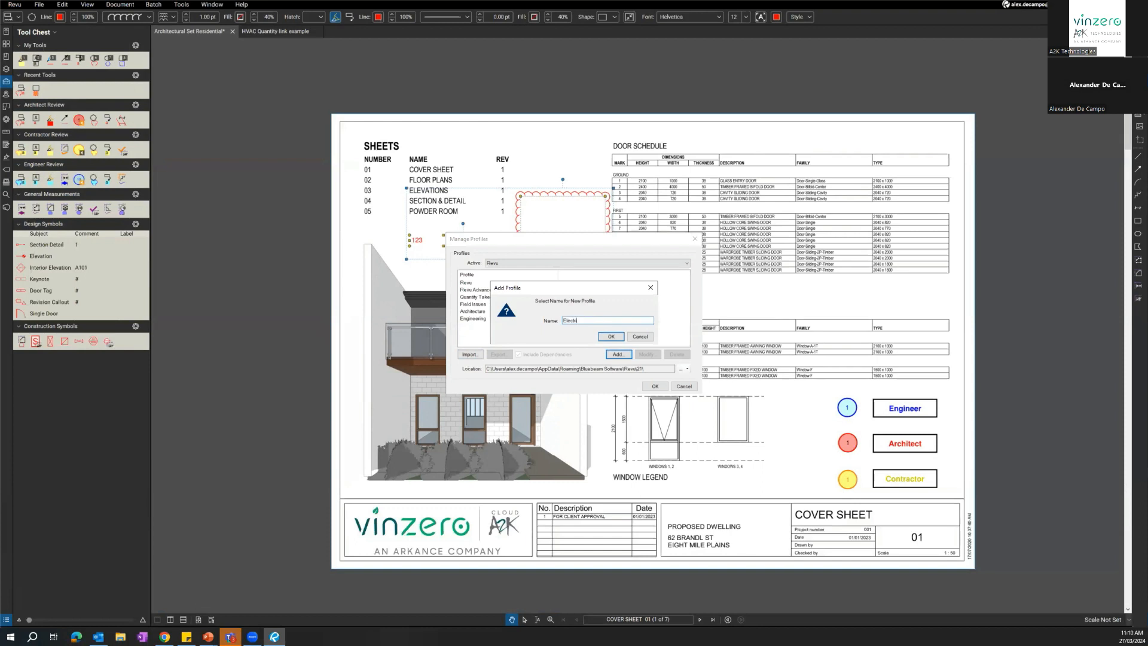
{"action": "key", "text": "Return"}
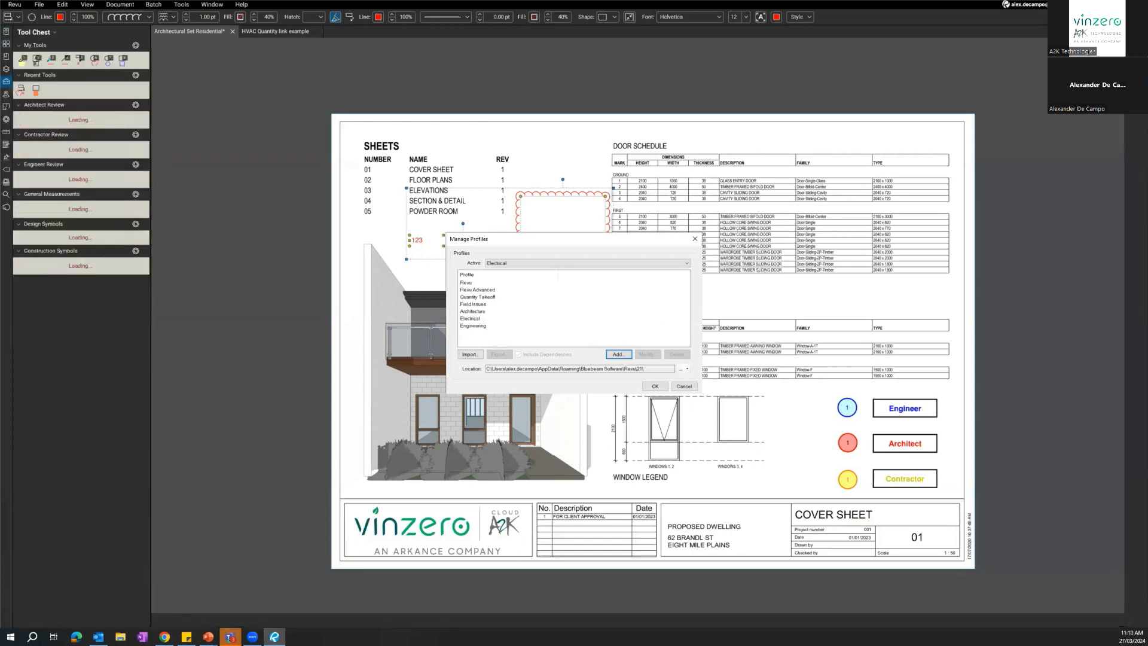
{"action": "left_click", "coordinate": [655, 387]}
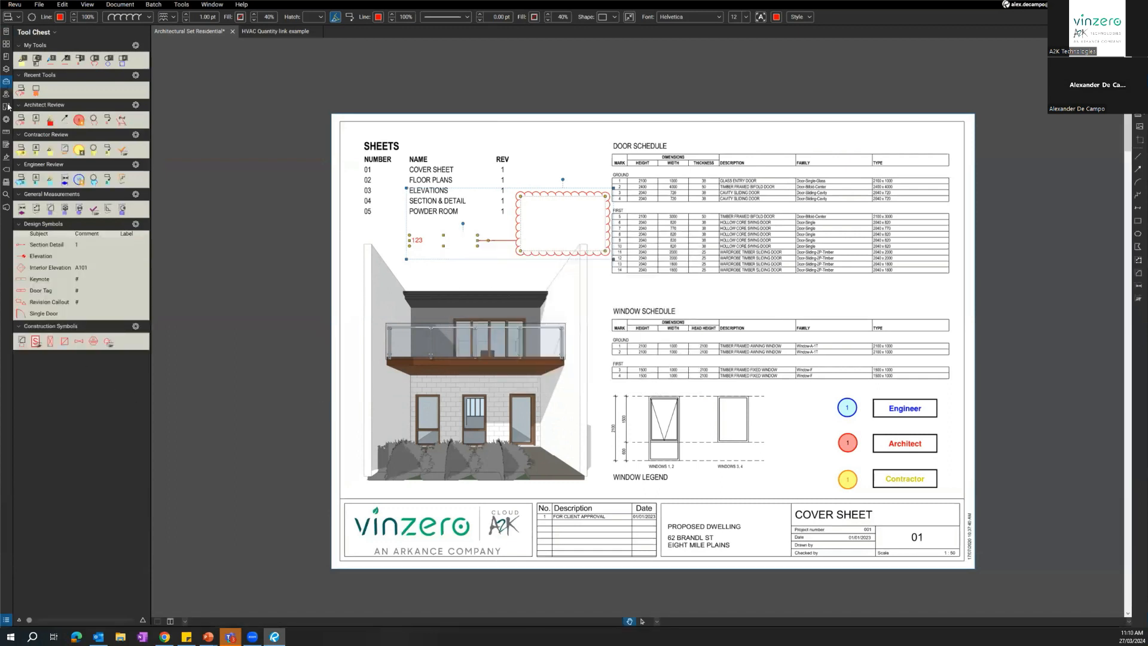
Hide the Architect Review, General Measurements, Design Symbols and Construction Symbols tool sets from the Tool Chest.
{"action": "left_click", "coordinate": [33, 33]}
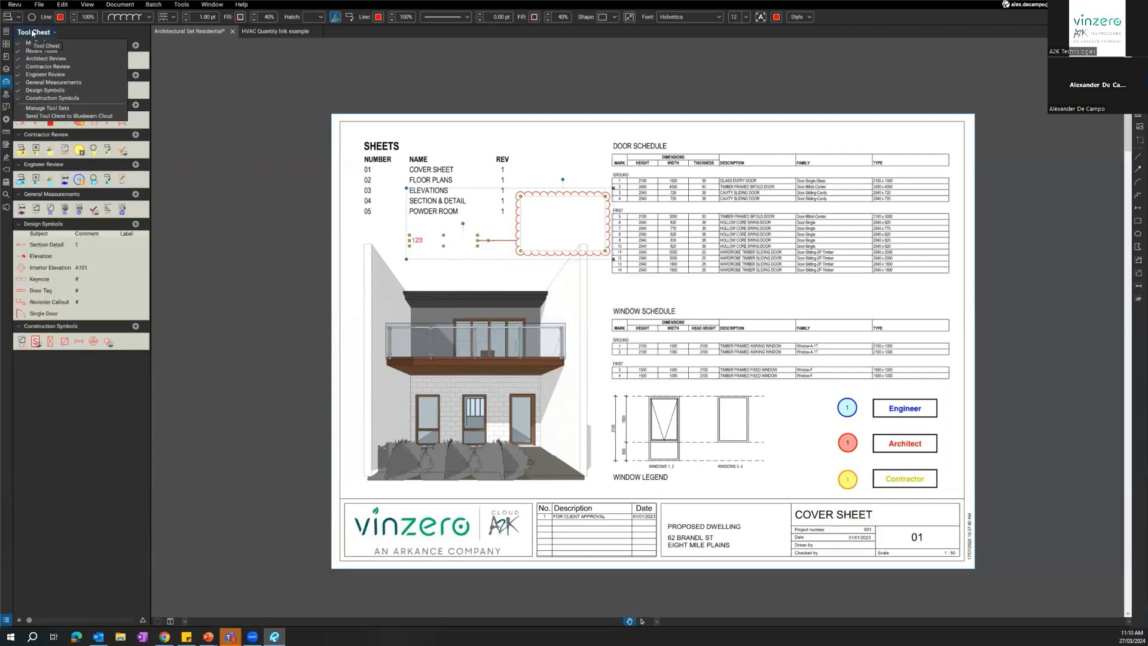
{"action": "left_click", "coordinate": [48, 59]}
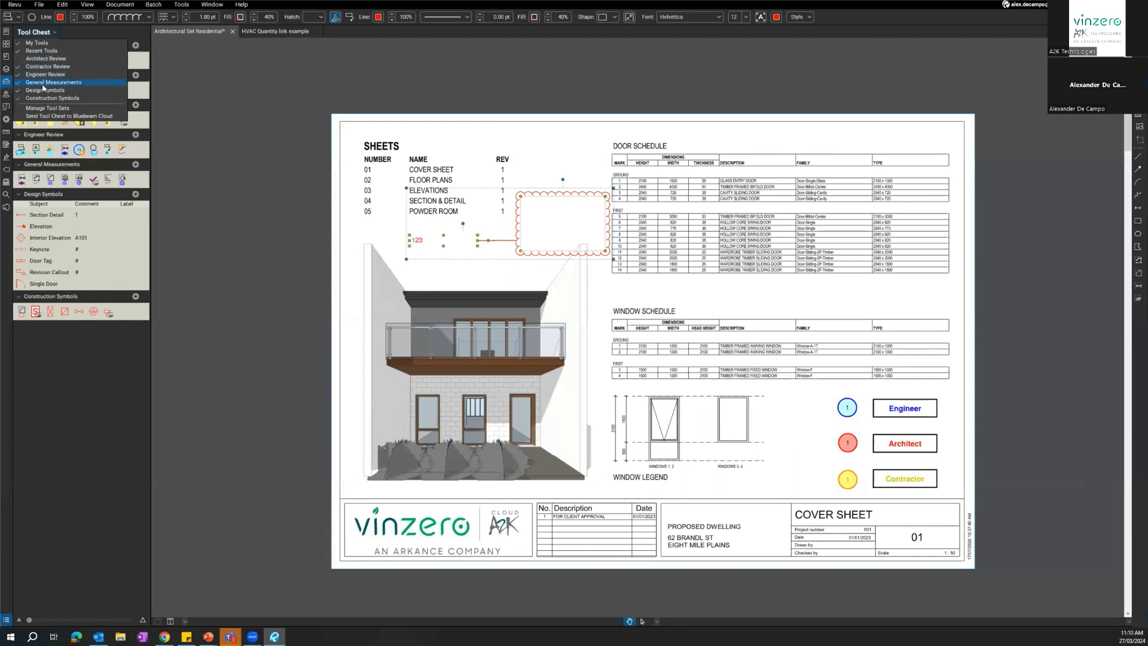
{"action": "left_click", "coordinate": [46, 82]}
{"action": "left_click", "coordinate": [45, 90]}
{"action": "left_click", "coordinate": [43, 99]}
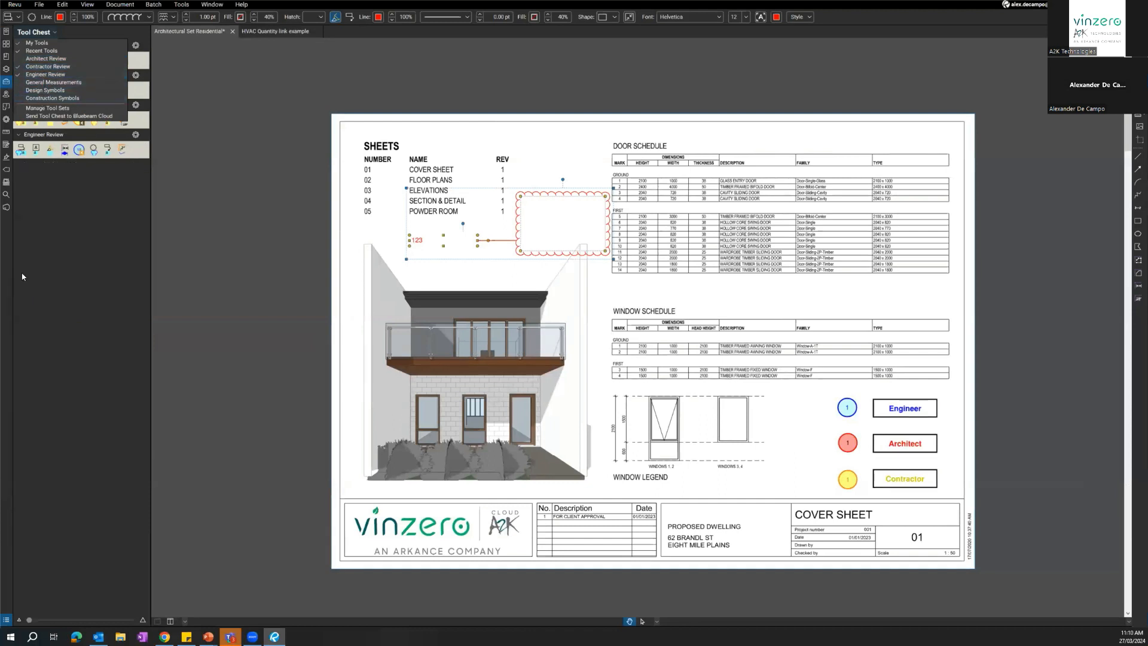
{"action": "left_click", "coordinate": [67, 176]}
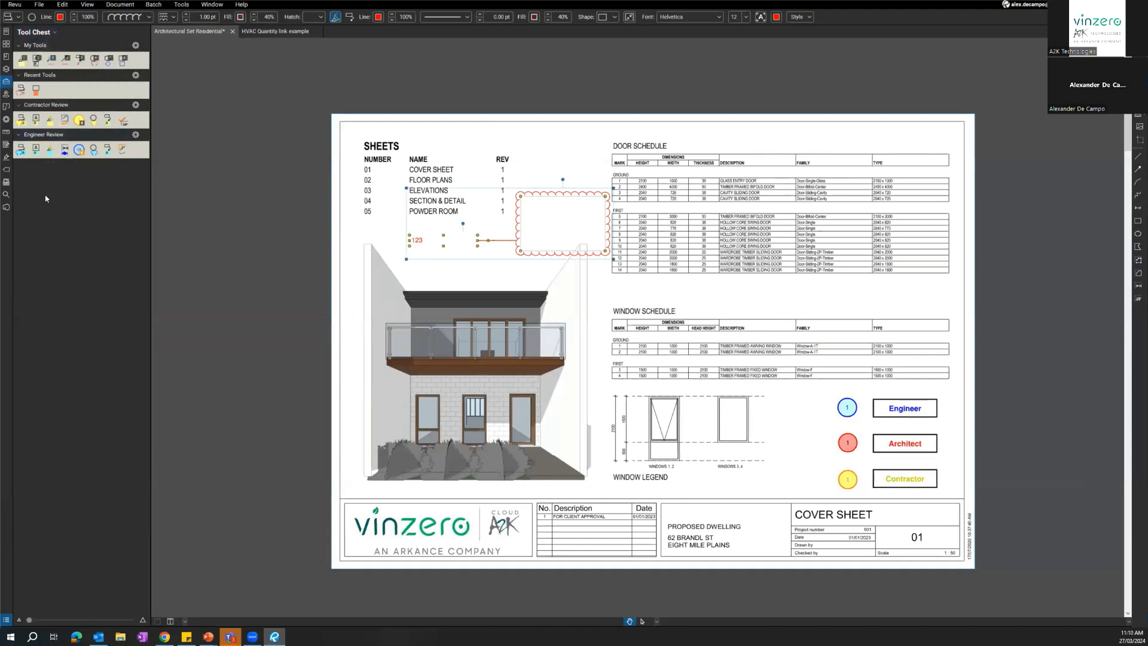
Add a new tool set titled Electrical, saving it as Electrical.btx and overwriting the existing file.
{"action": "left_click", "coordinate": [36, 32]}
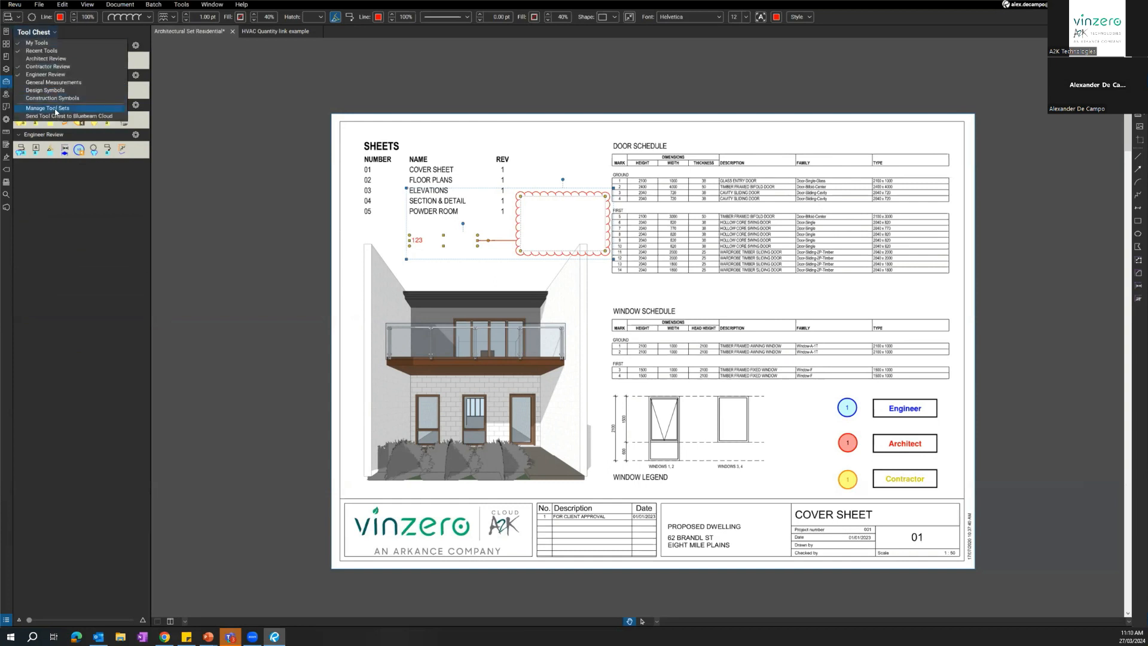
{"action": "left_click", "coordinate": [56, 109]}
{"action": "left_click", "coordinate": [641, 370]}
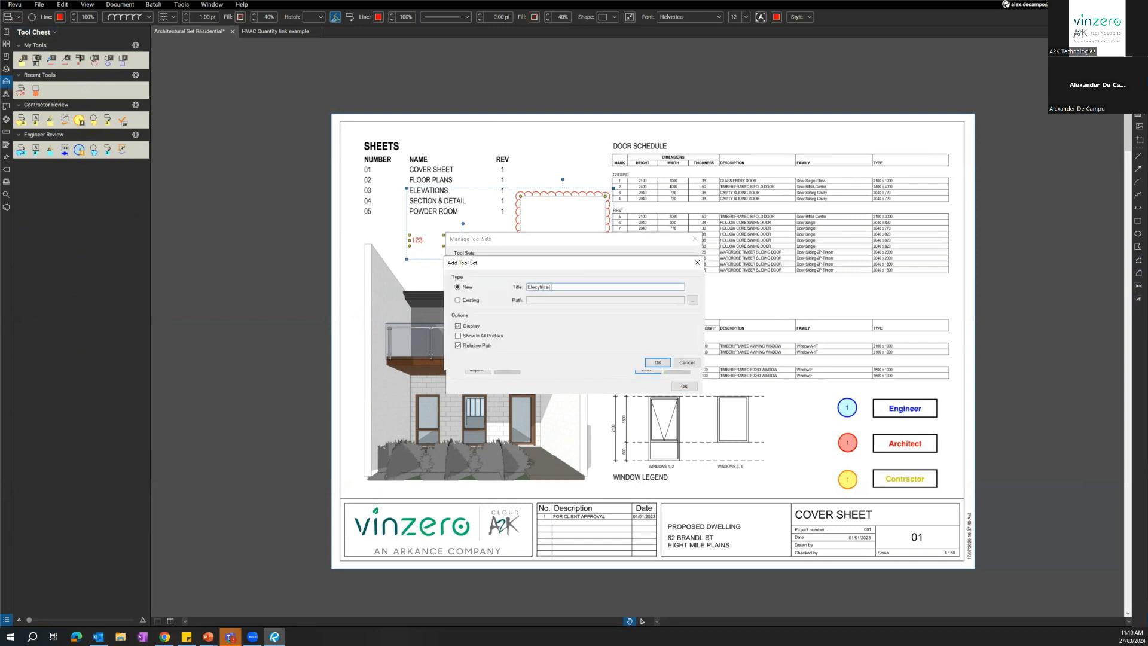
{"action": "key", "text": "Return"}
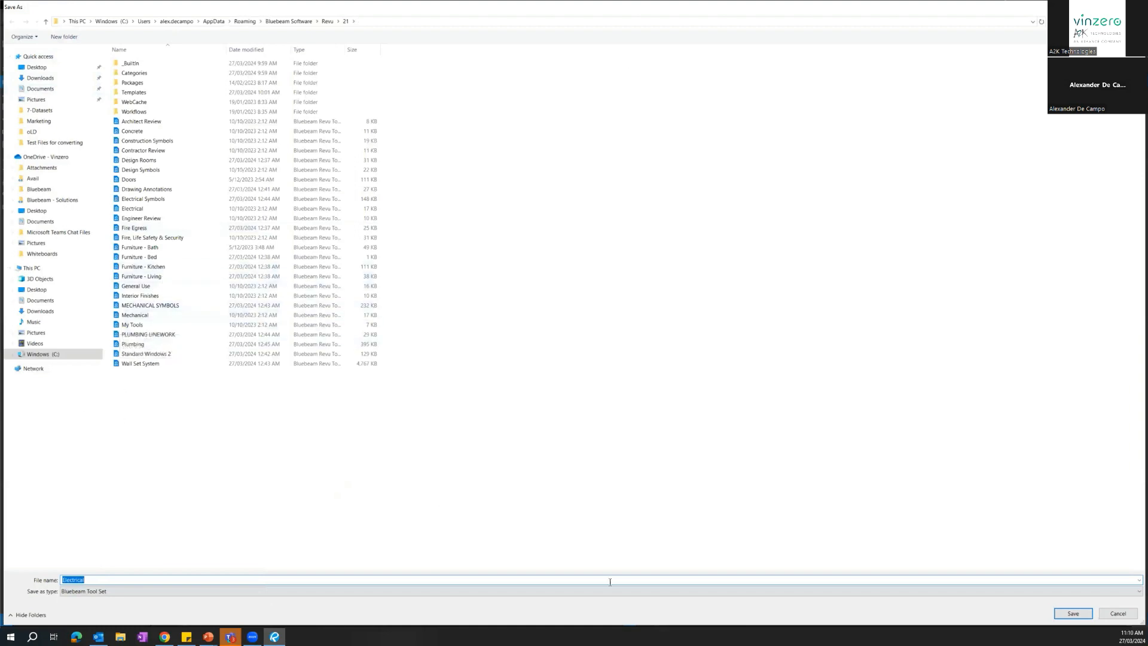
{"action": "left_click", "coordinate": [1069, 613]}
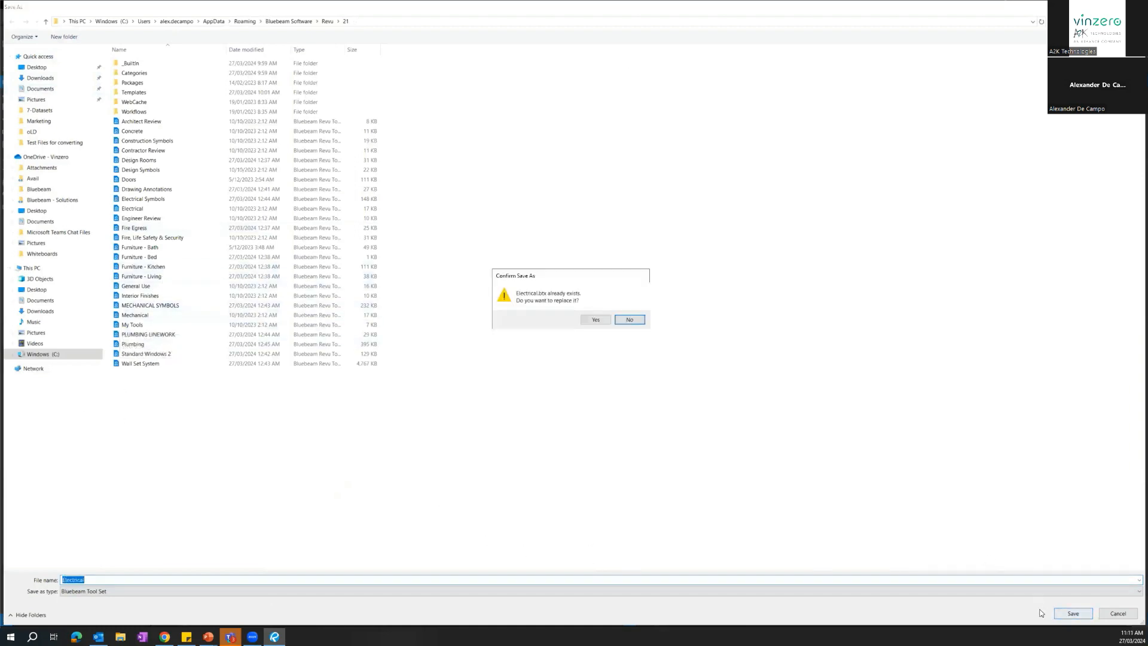
{"action": "left_click", "coordinate": [593, 320]}
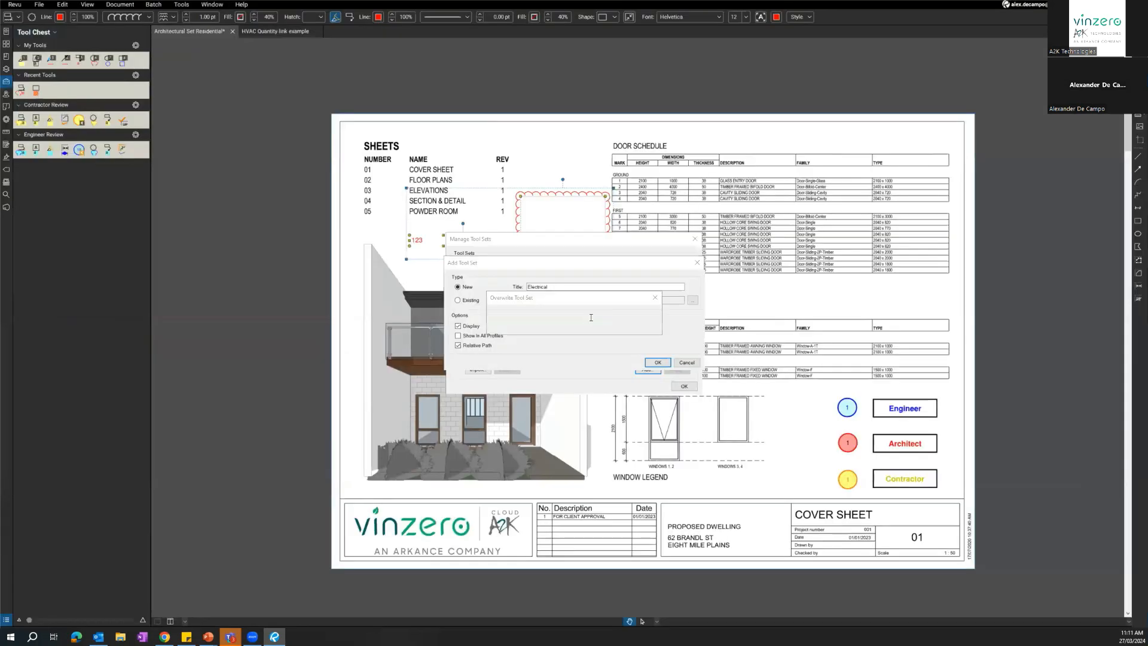
{"action": "left_click", "coordinate": [610, 328]}
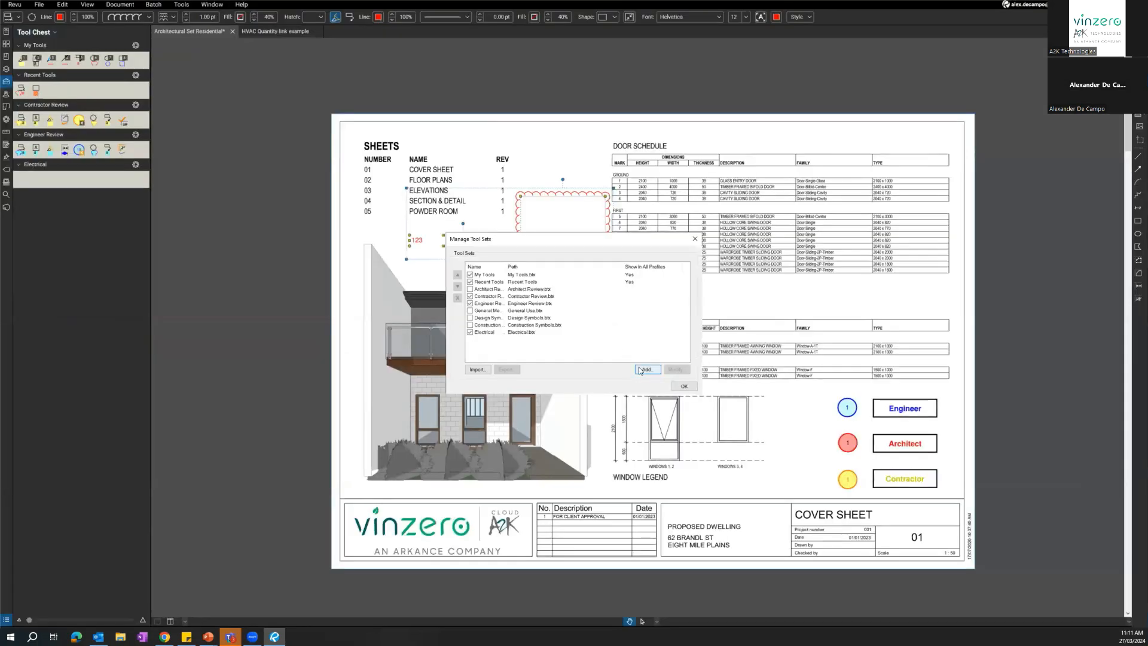
{"action": "left_click", "coordinate": [683, 386]}
{"action": "left_click", "coordinate": [55, 179]}
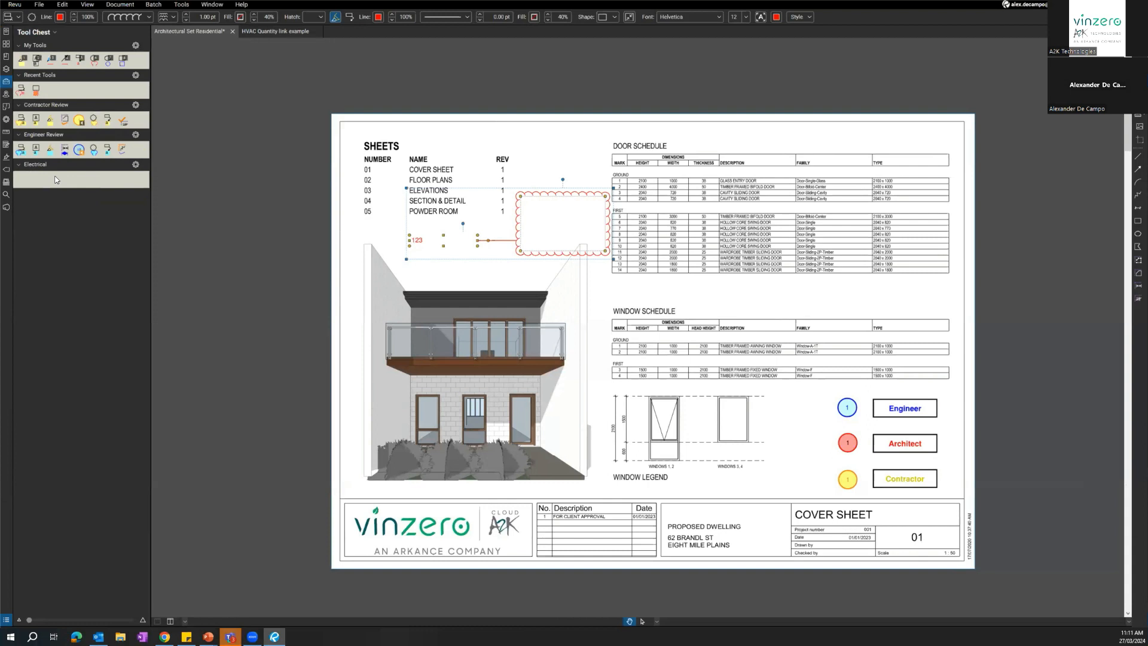
{"action": "left_click", "coordinate": [14, 4]}
{"action": "left_click", "coordinate": [64, 272]}
Try to export the Engineer Review tool set to the Desktop folder as a Bluebeam Tool Set file named Engineer Review.
{"action": "left_click", "coordinate": [48, 33]}
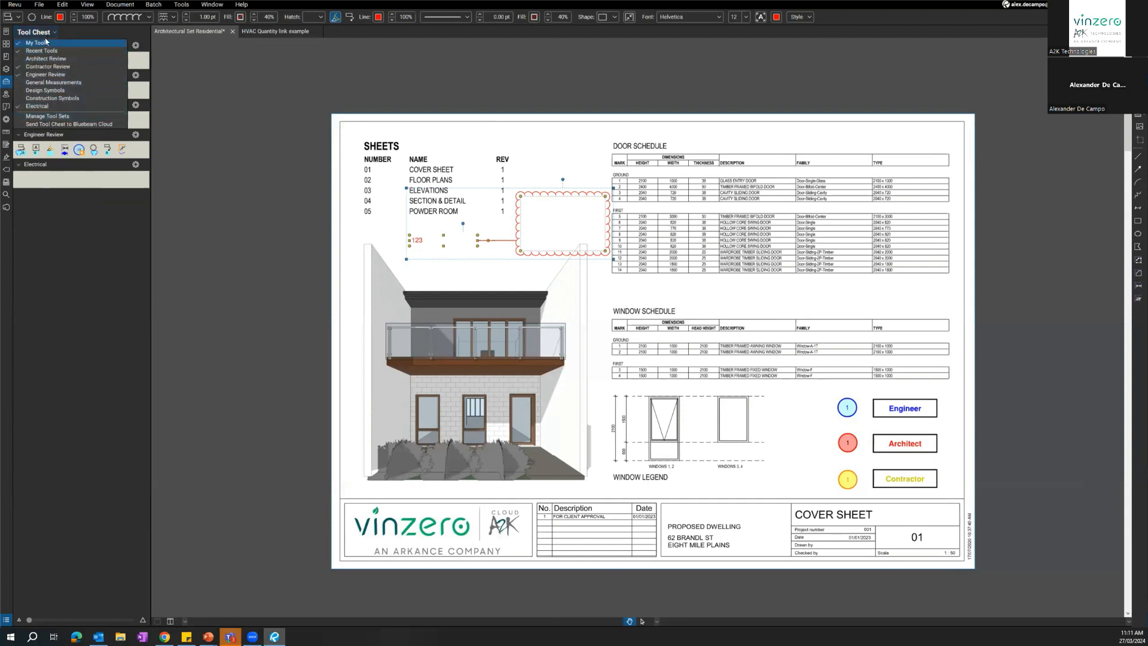
{"action": "key", "text": "ctrl"}
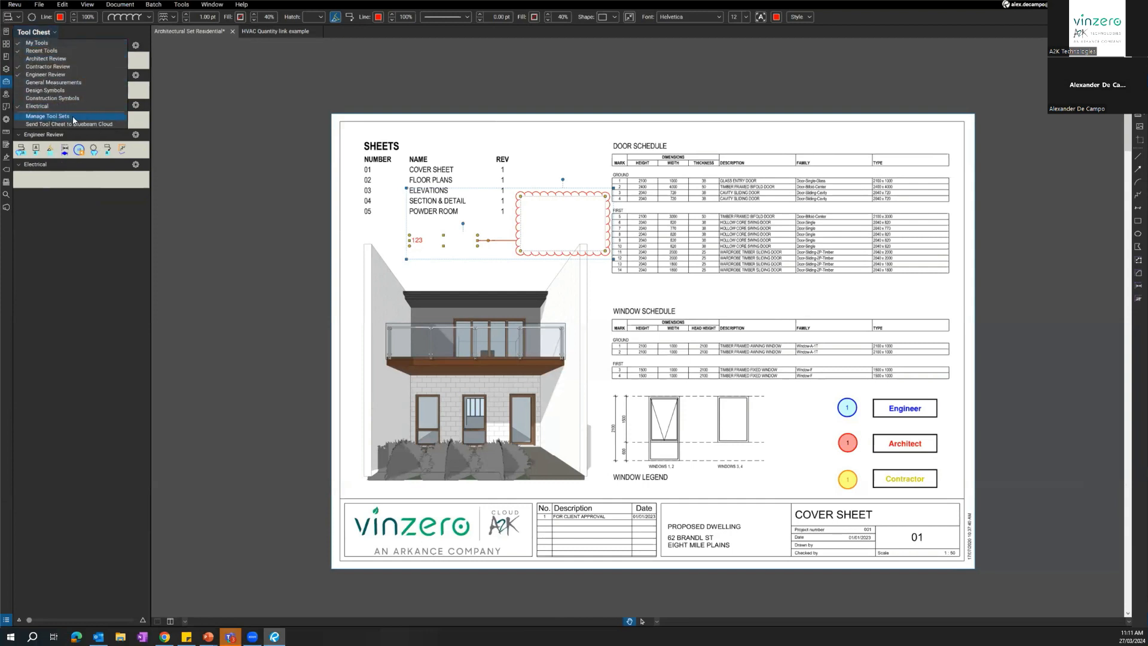
{"action": "left_click", "coordinate": [48, 116]}
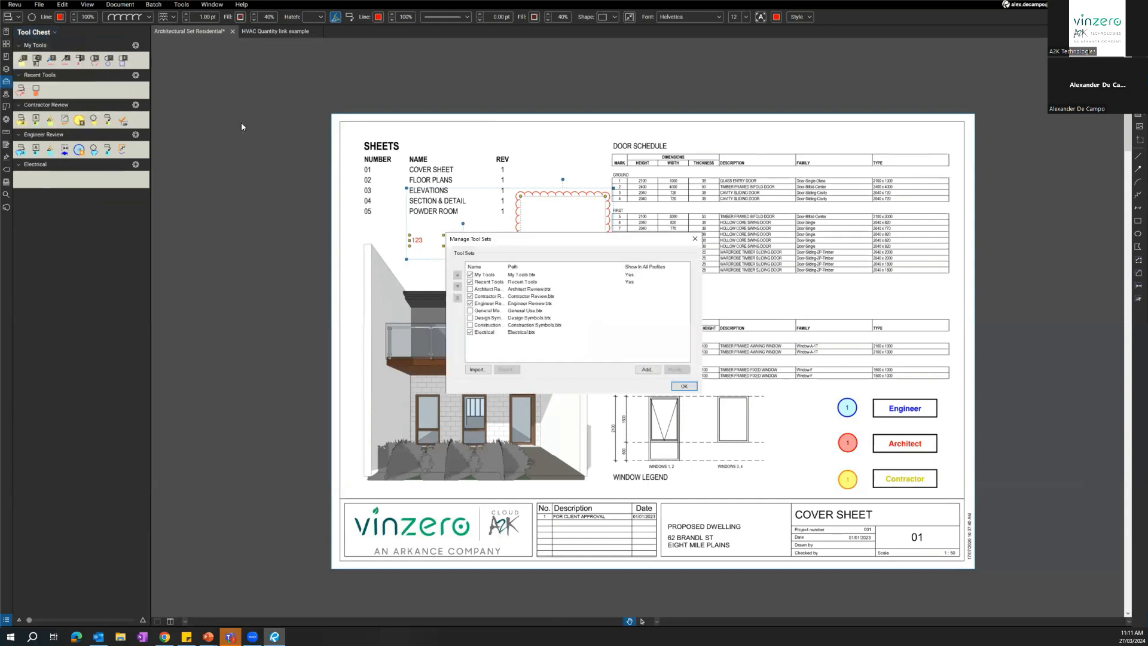
{"action": "left_click", "coordinate": [491, 304]}
{"action": "key", "text": "ctrl"}
{"action": "left_click", "coordinate": [512, 369]}
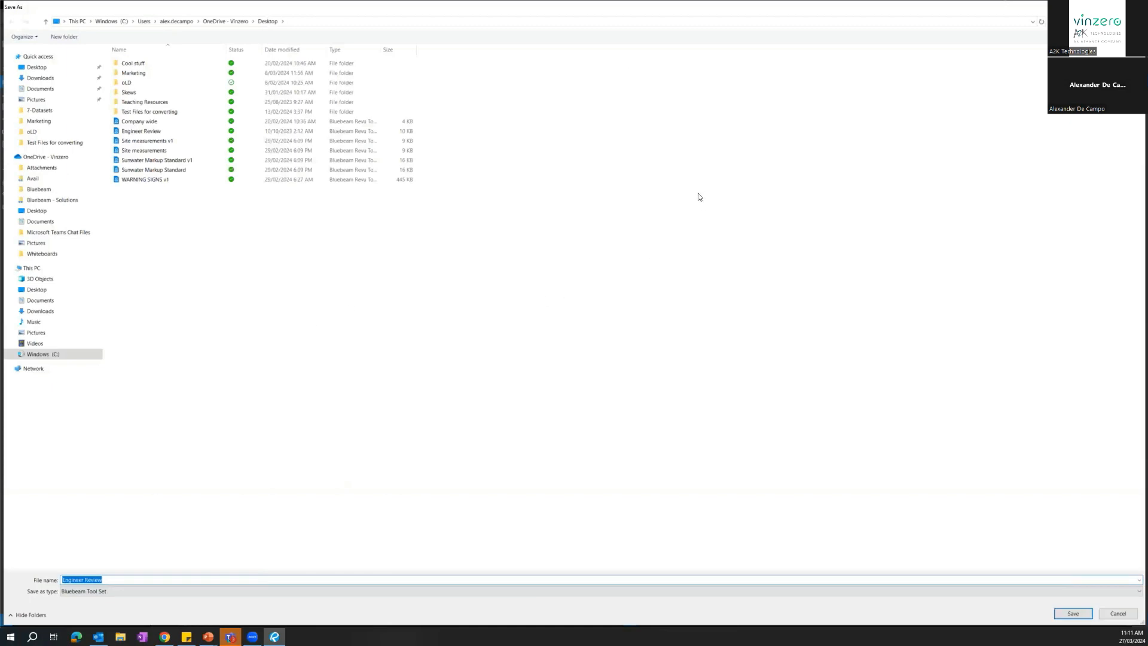
{"action": "key", "text": "Return"}
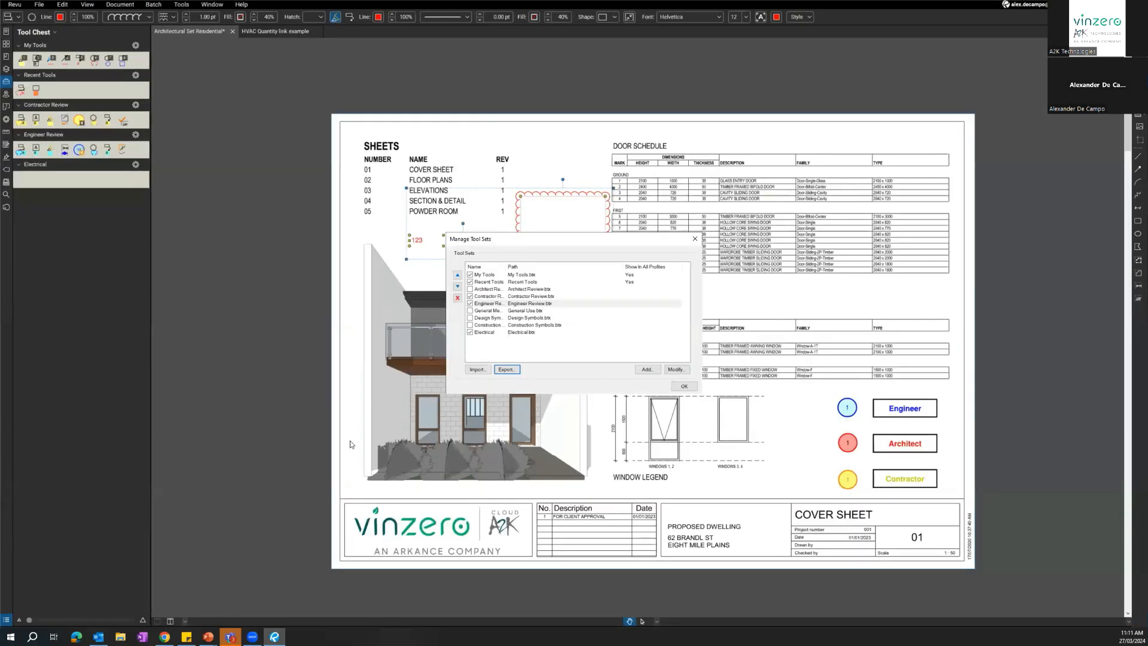
{"action": "left_click", "coordinate": [694, 239]}
Import the WARNING SIGNS v1 tool set from the Desktop folder into the Tool Chest.
{"action": "left_click", "coordinate": [40, 34]}
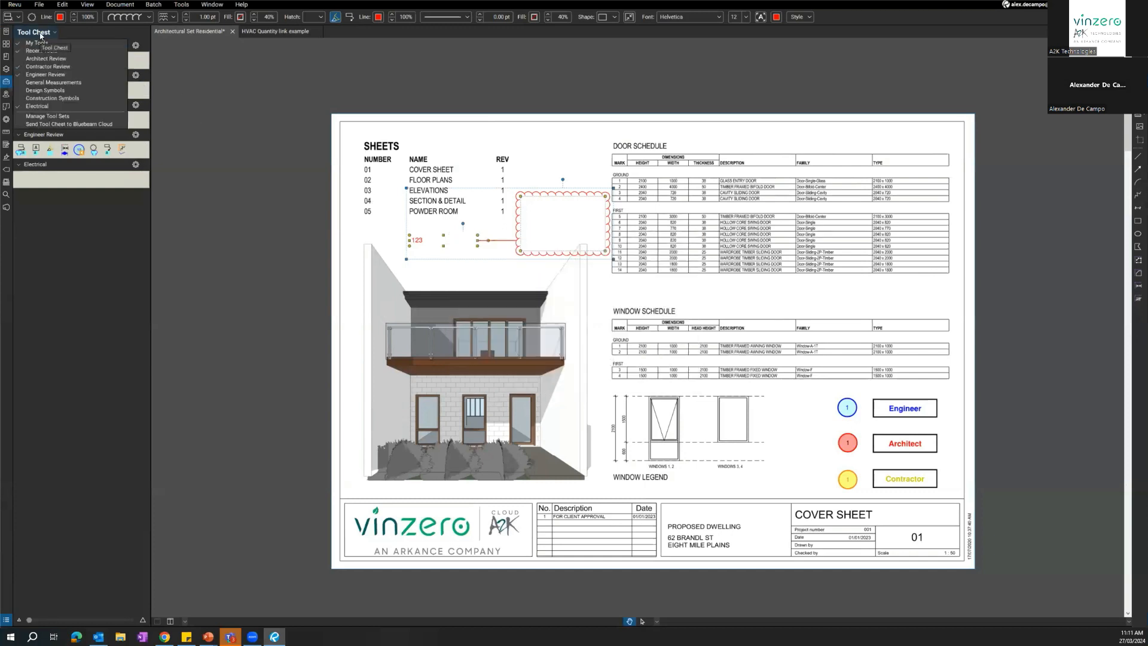
{"action": "left_click", "coordinate": [63, 119]}
{"action": "left_click", "coordinate": [476, 370]}
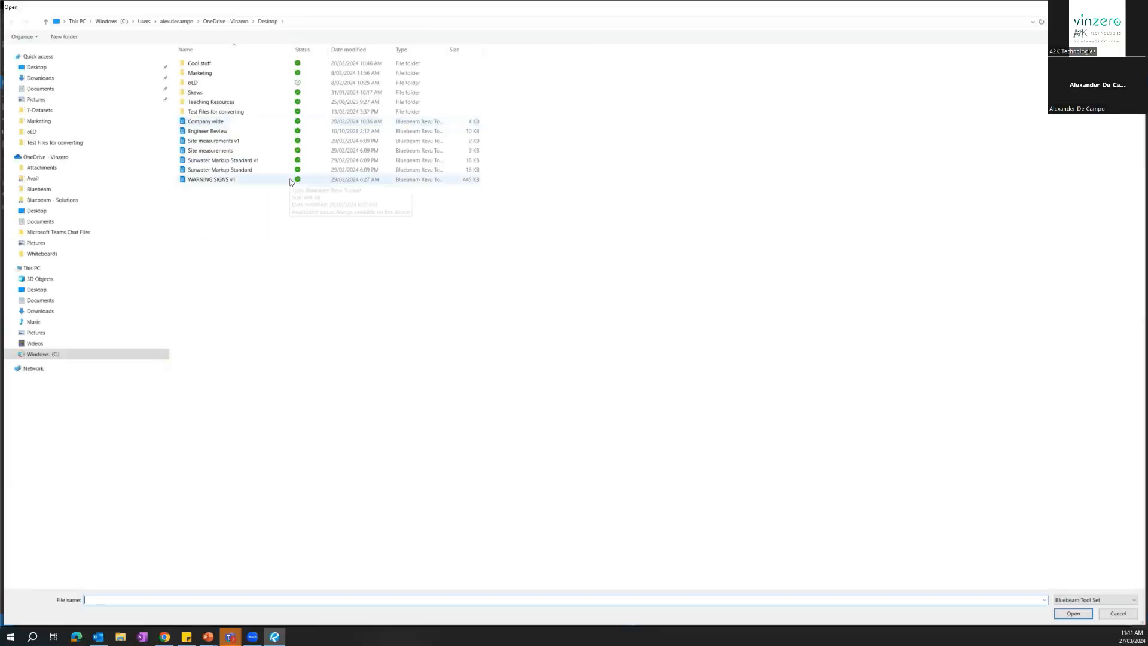
{"action": "left_click", "coordinate": [229, 180]}
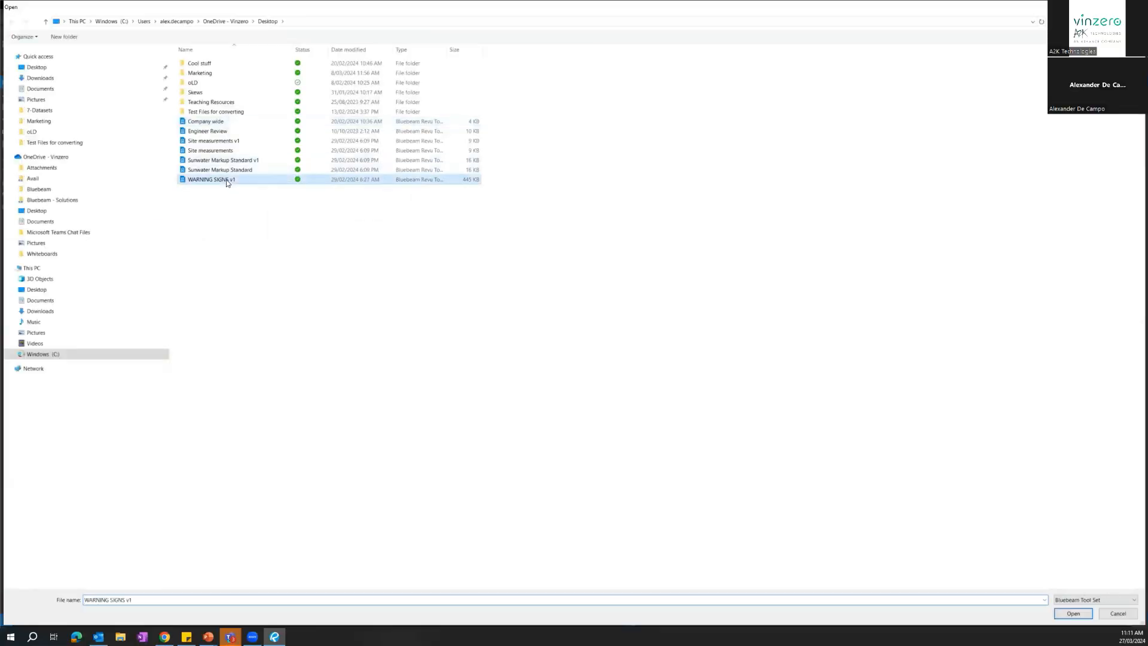
{"action": "left_click", "coordinate": [206, 180]}
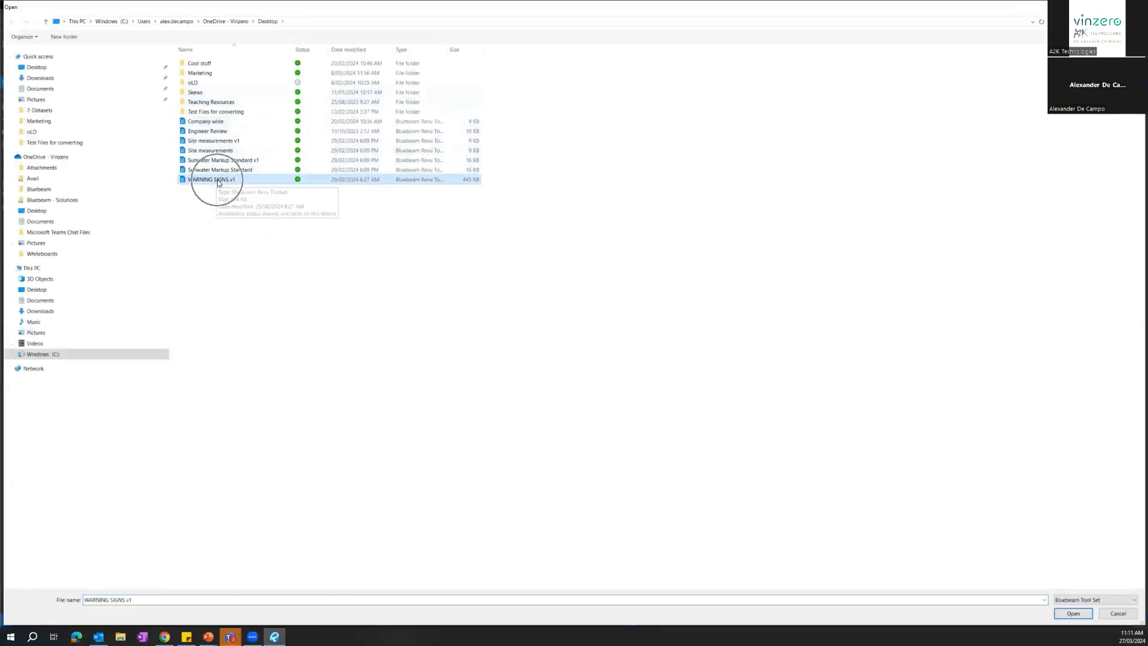
{"action": "left_click", "coordinate": [1072, 614]}
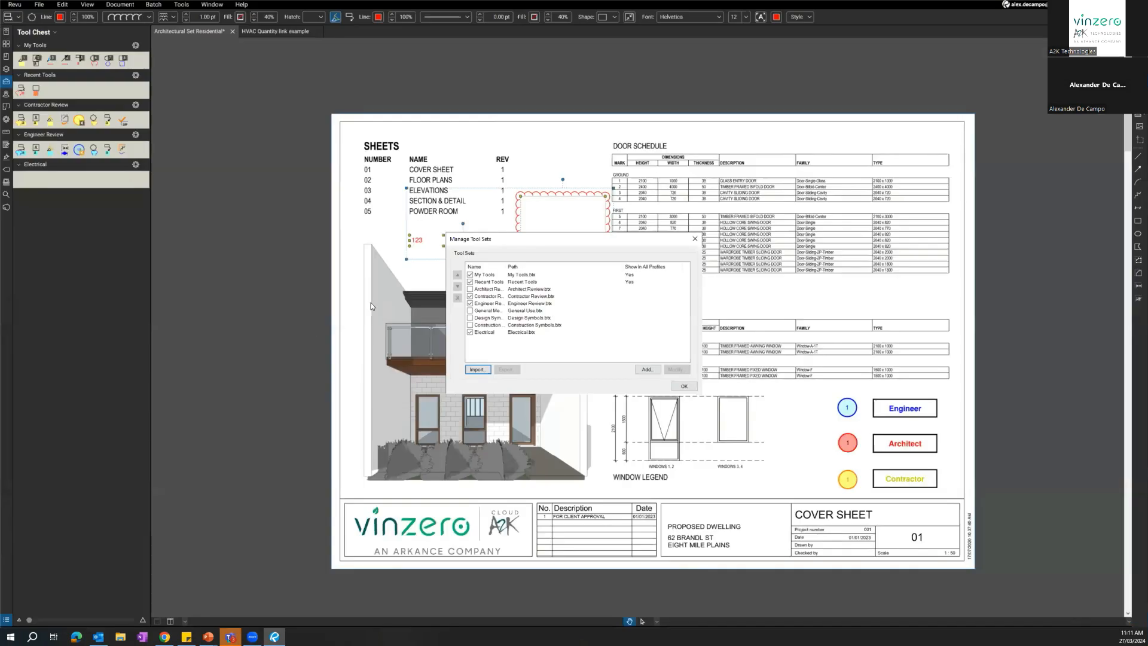
{"action": "left_click", "coordinate": [683, 386]}
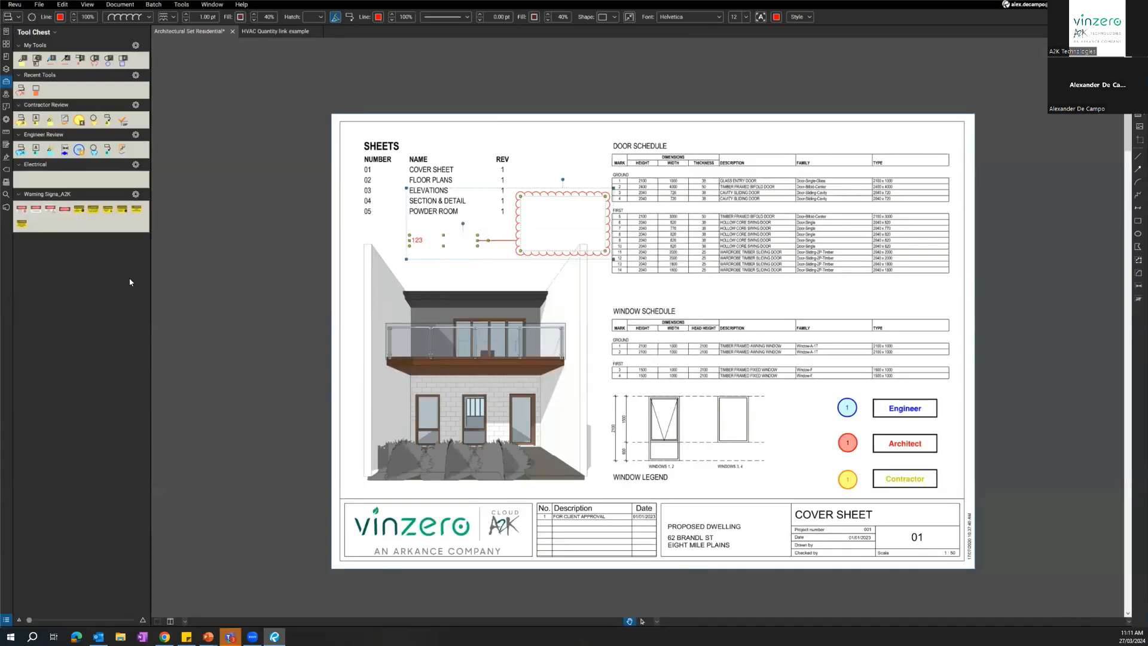
Preview the high-voltage Danger sign and the plain Danger sign from the Warning Signs_A2K tool set over the cover sheet.
{"action": "left_click", "coordinate": [51, 209]}
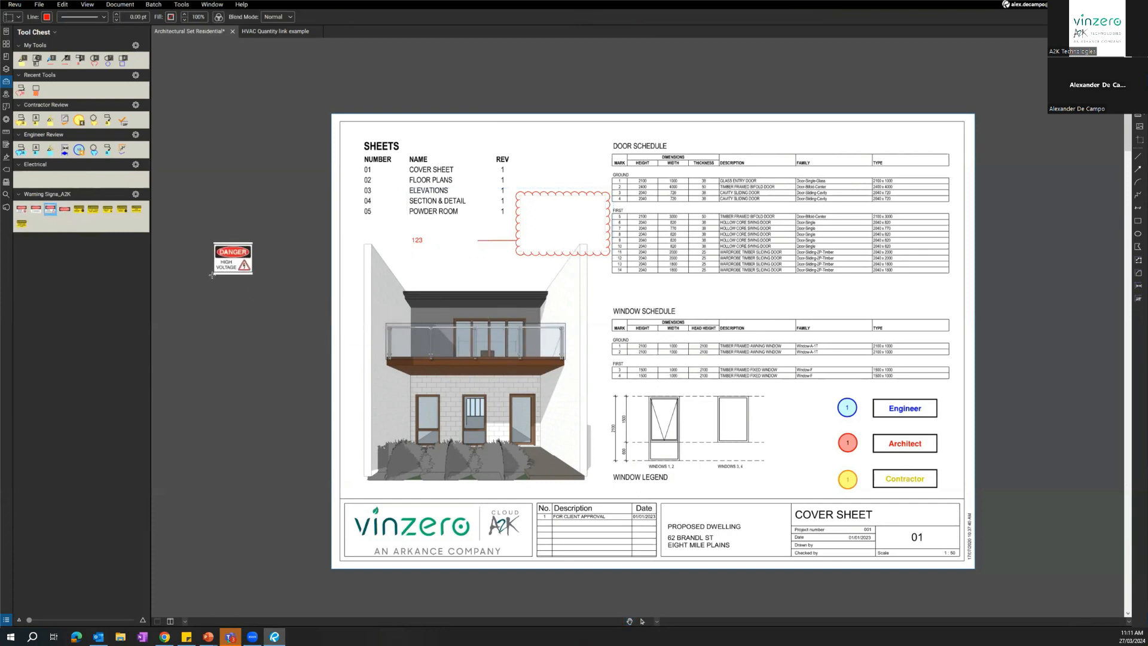
{"action": "left_click", "coordinate": [65, 209]}
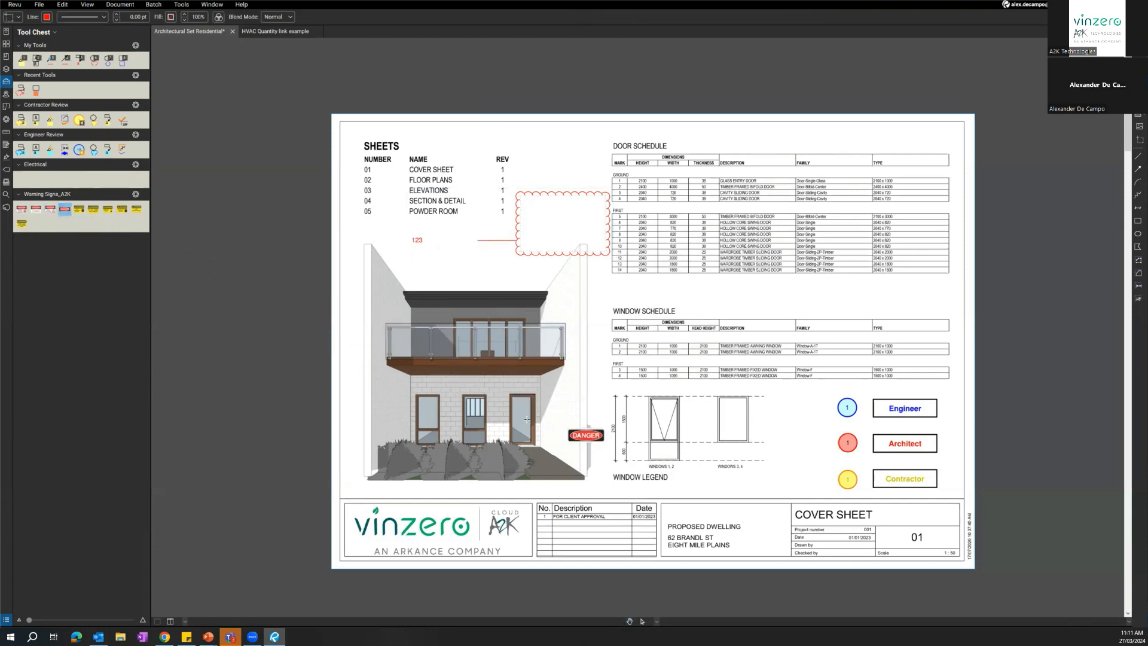
{"action": "key", "text": "Escape"}
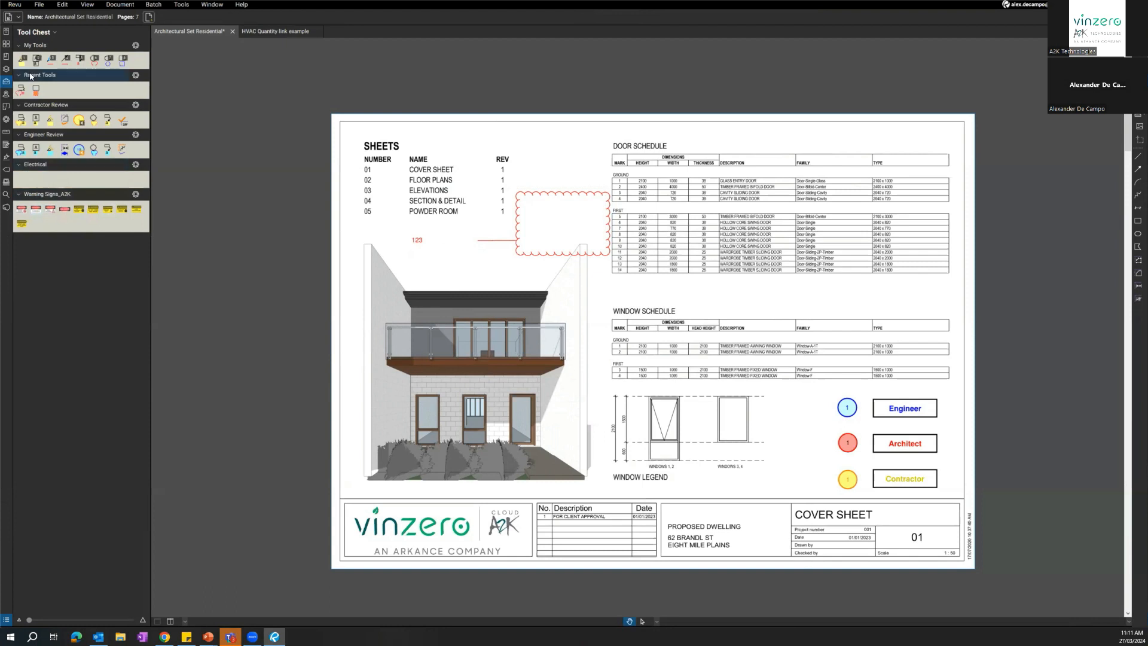
Switch the active profile from Electrical to Revu Advanced.
{"action": "left_click", "coordinate": [15, 5]}
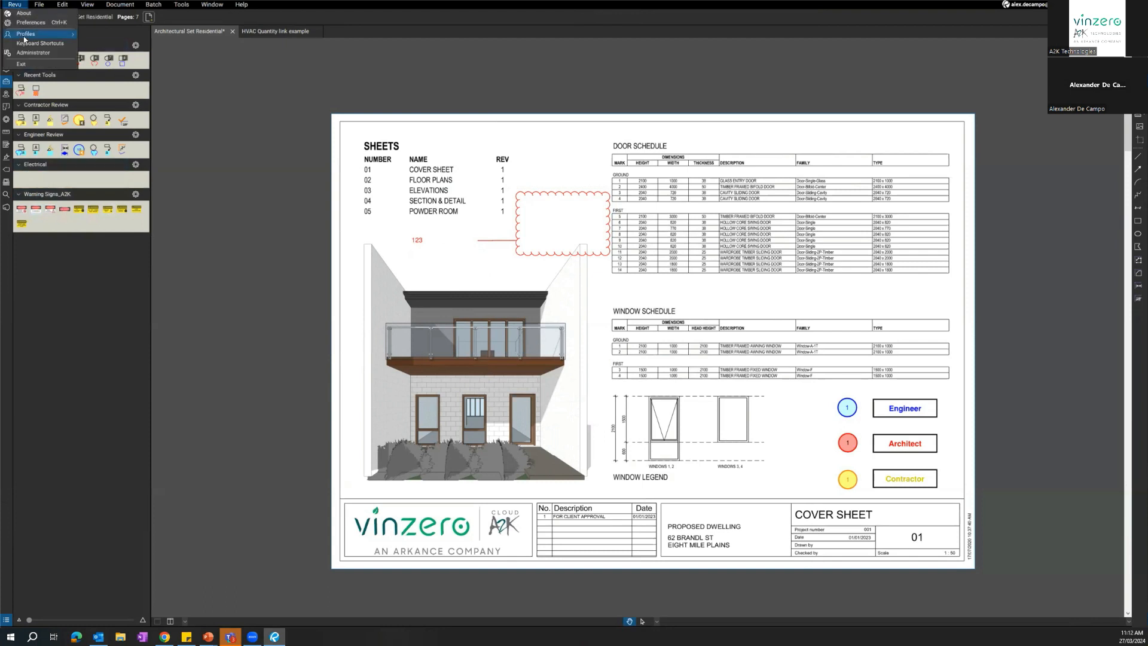
{"action": "mouse_move", "coordinate": [54, 34]}
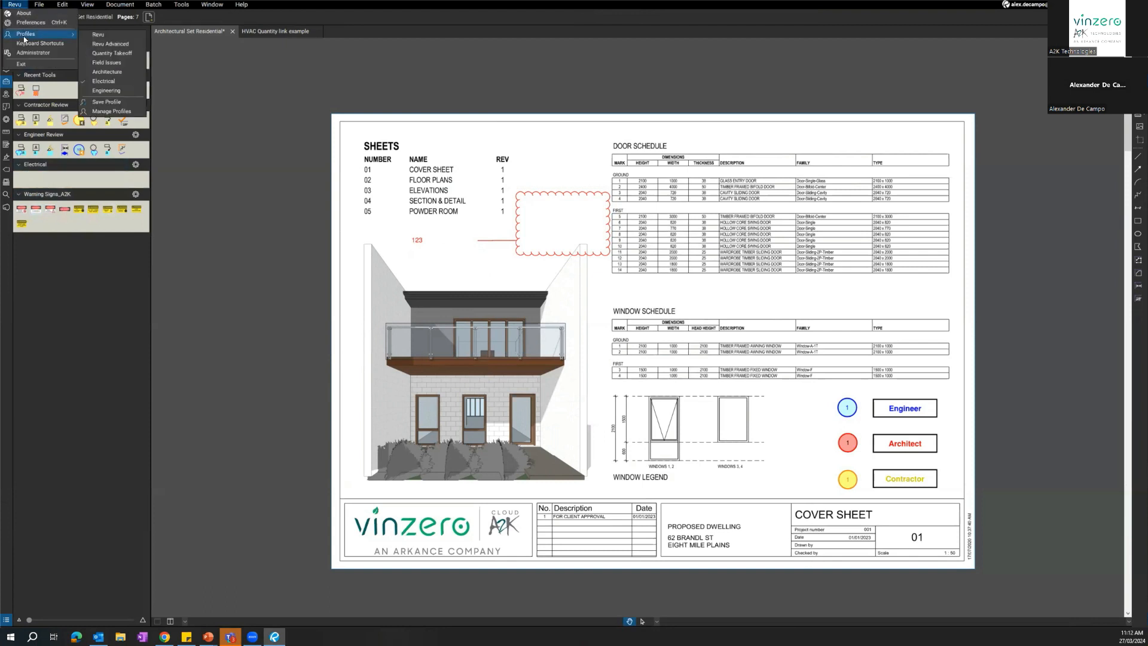
{"action": "left_click", "coordinate": [110, 44]}
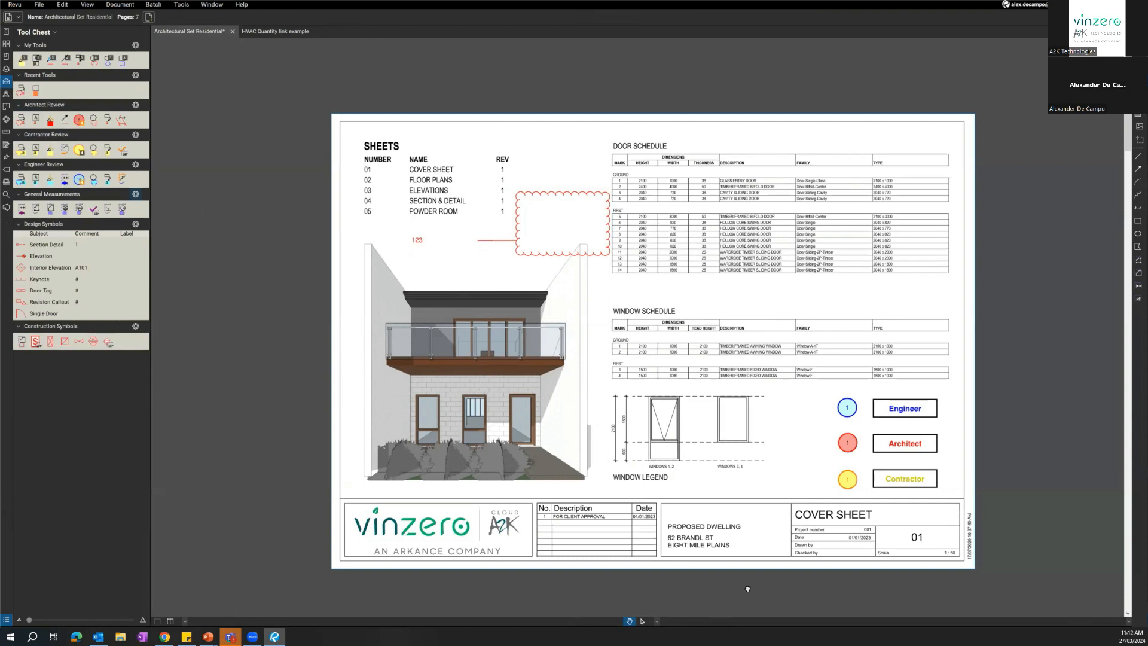
Turn on the Status Bar and the Navigation Bar for the workspace.
{"action": "left_click", "coordinate": [244, 623]}
{"action": "key", "text": "ctrl"}
{"action": "left_click", "coordinate": [181, 5]}
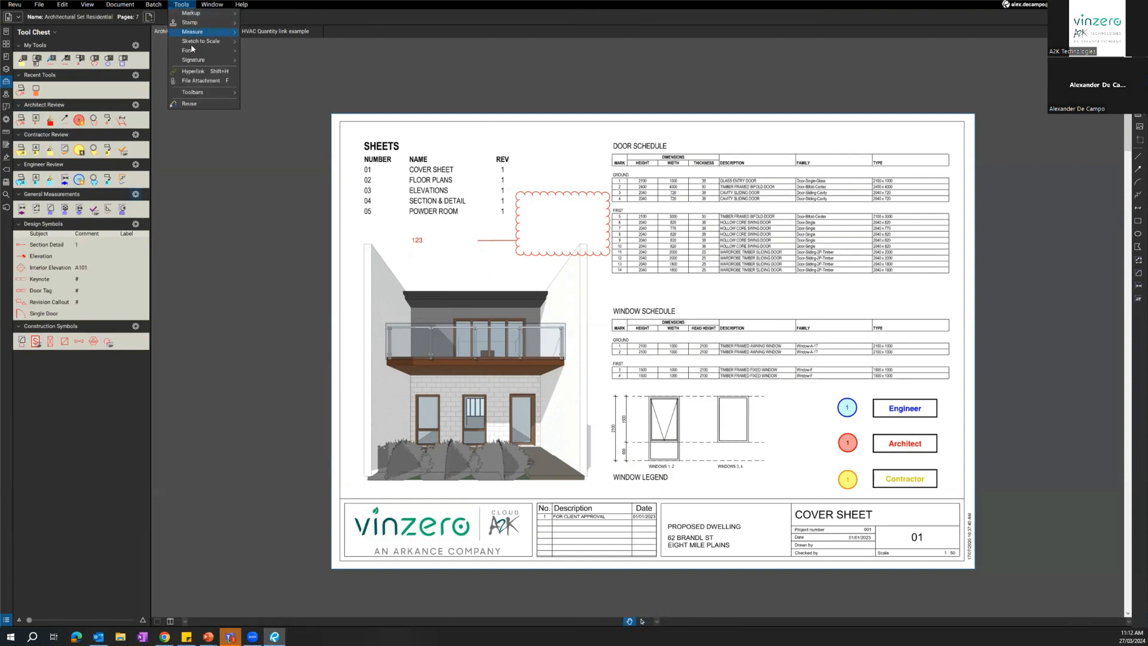
{"action": "mouse_move", "coordinate": [227, 92]}
{"action": "key", "text": "ctrl"}
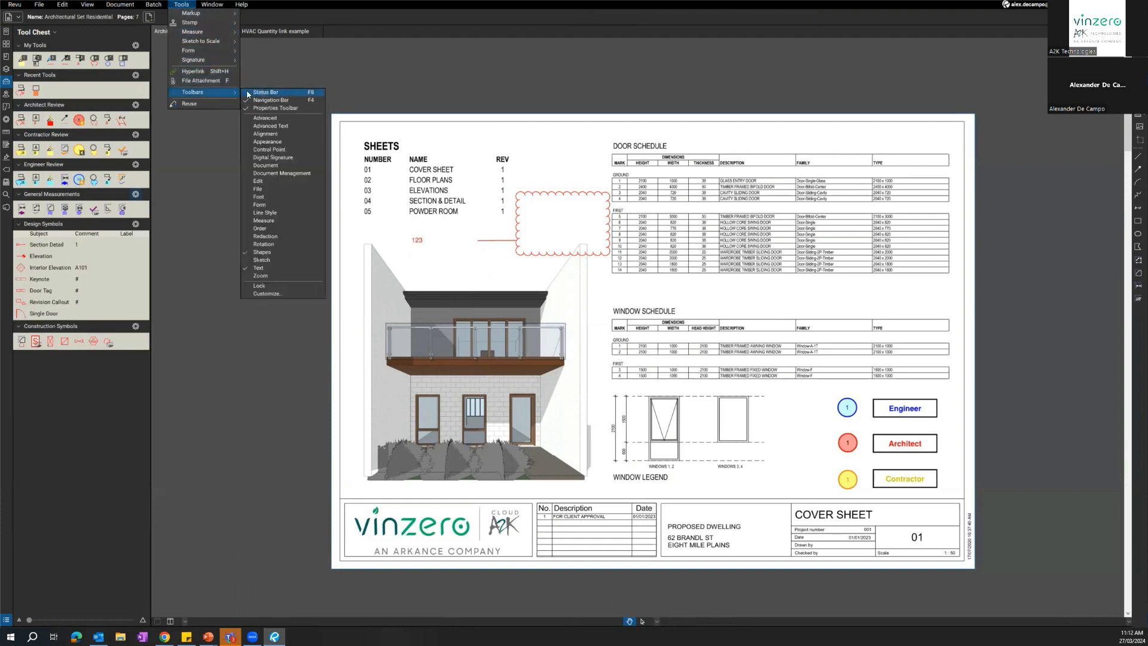
{"action": "left_click", "coordinate": [255, 94]}
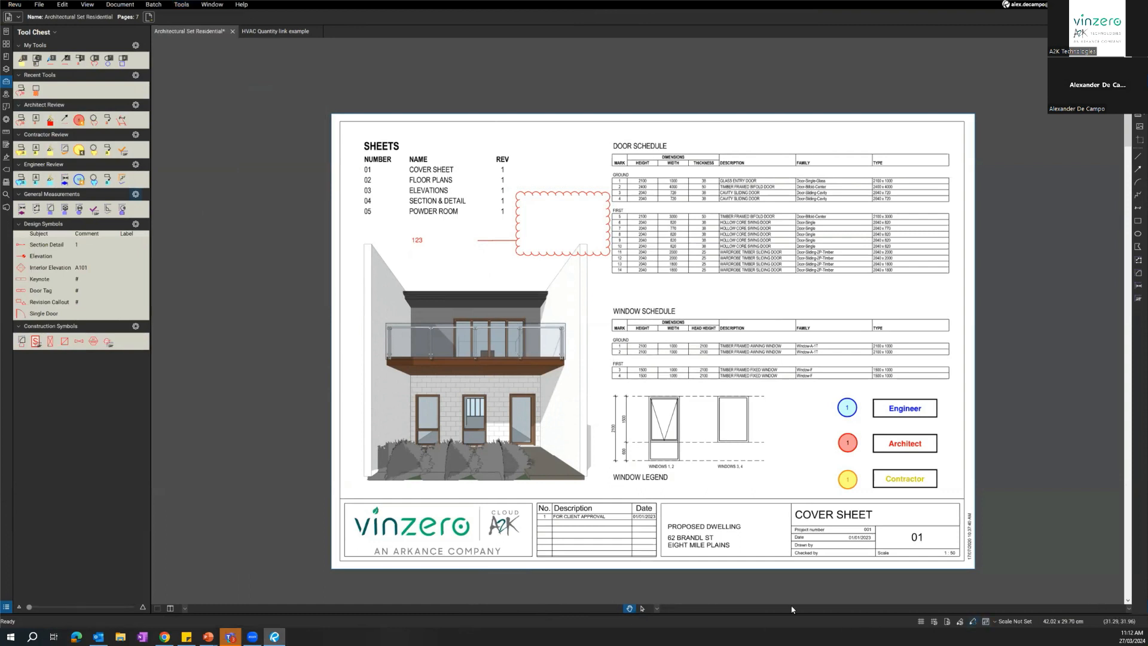
{"action": "left_click", "coordinate": [175, 6]}
{"action": "mouse_move", "coordinate": [203, 92]}
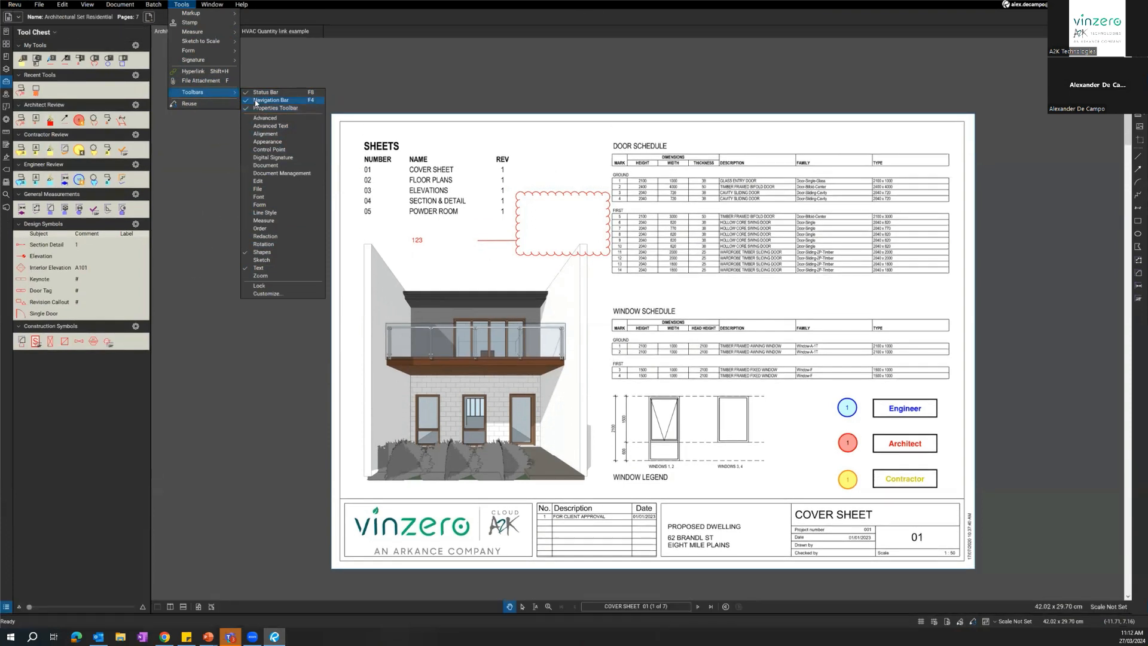
{"action": "left_click", "coordinate": [263, 505]}
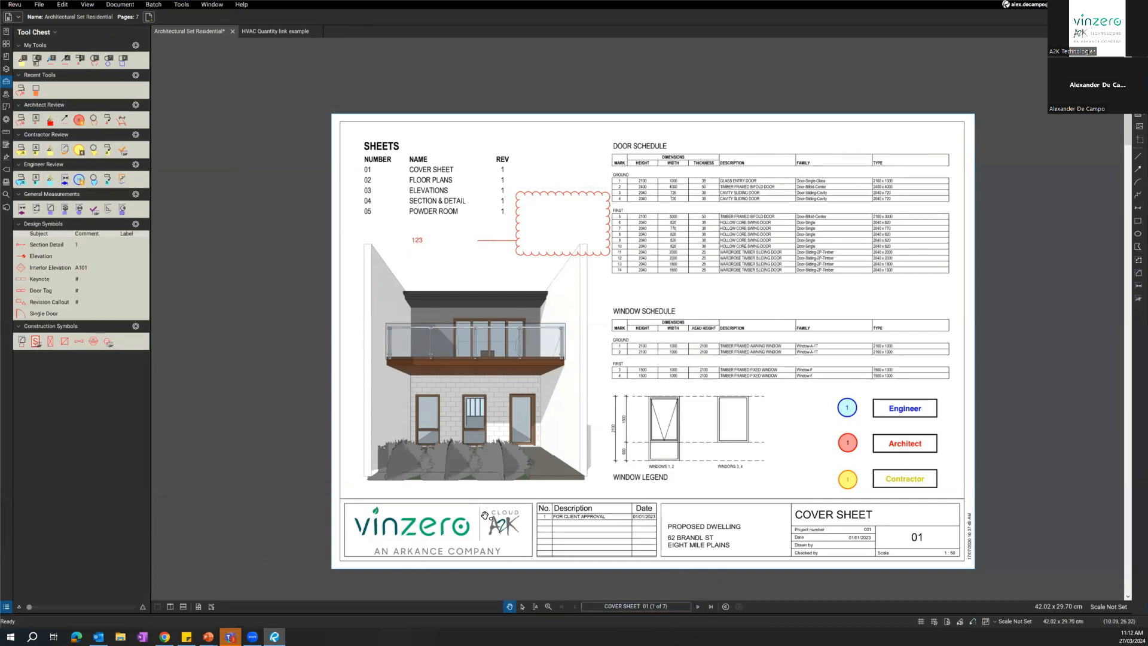
Go to the ELEVATIONS sheet, page 3 of the set, and show the Markups List below the drawing.
{"action": "left_click_drag", "start_coordinate": [472, 459], "coordinate": [464, 455]}
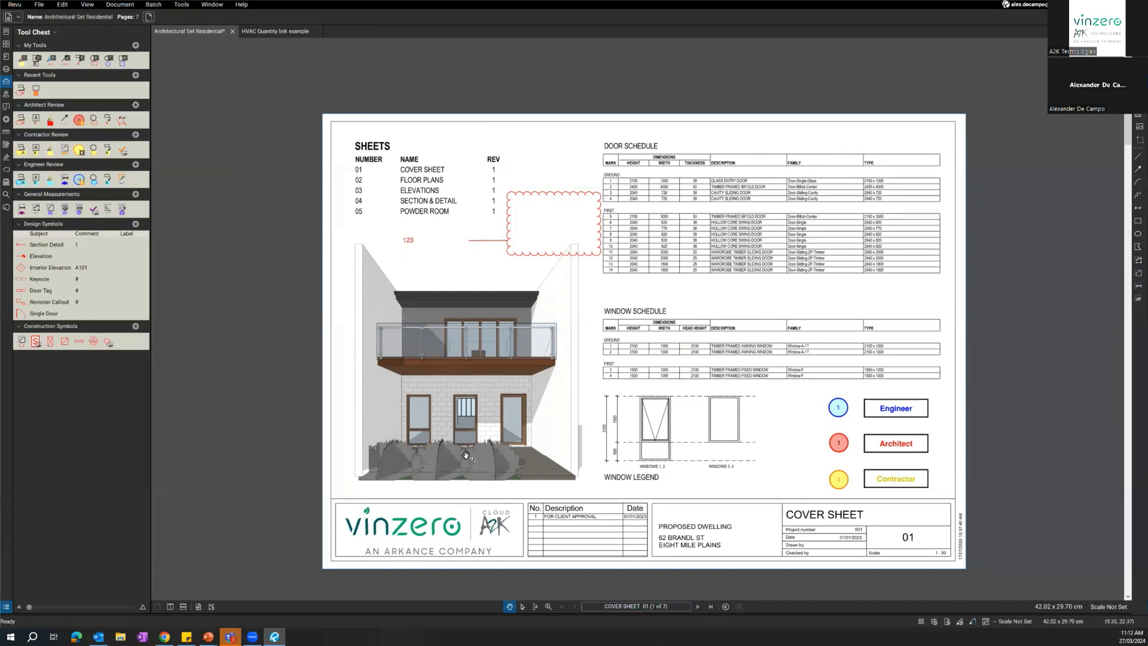
{"action": "left_click", "coordinate": [703, 612]}
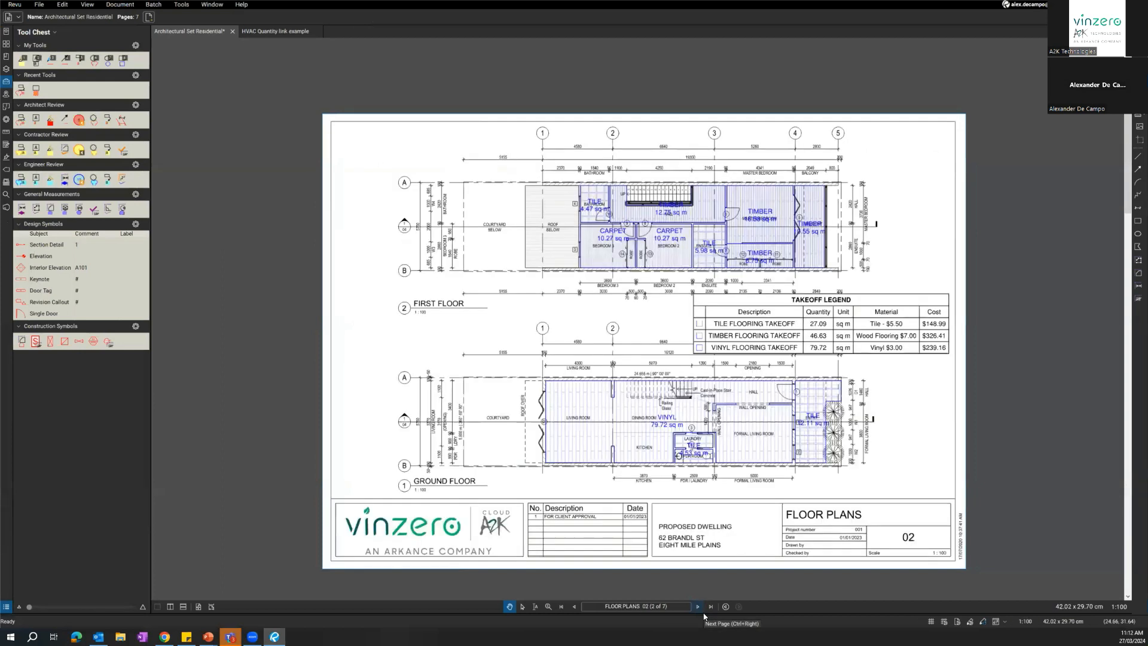
{"action": "left_click", "coordinate": [699, 607]}
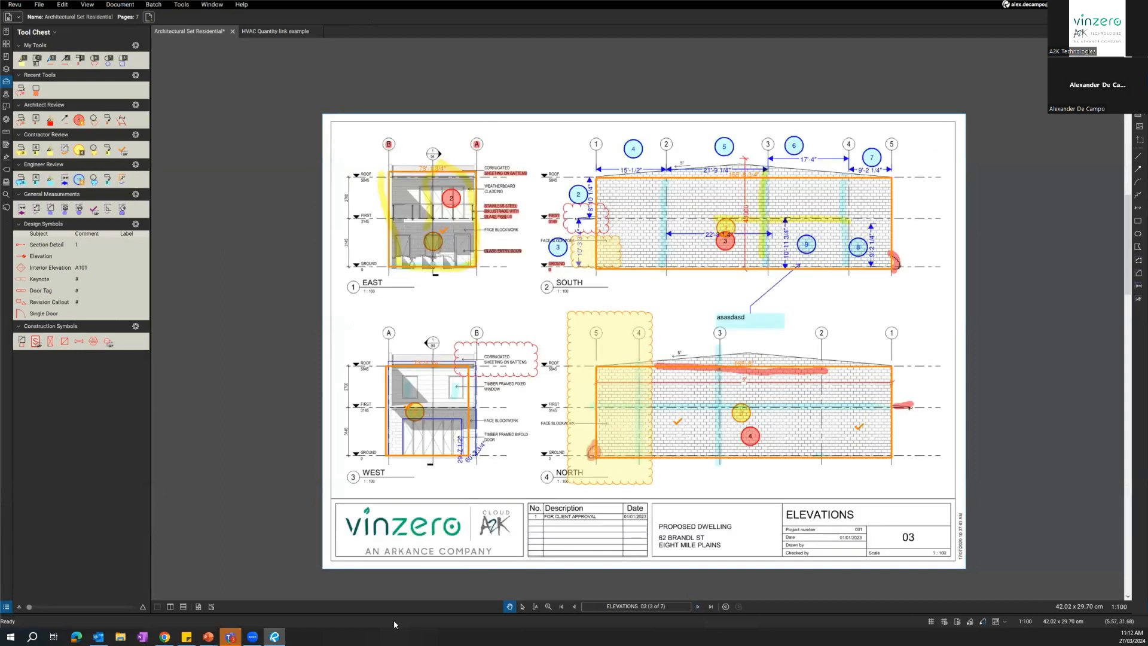
{"action": "left_click_drag", "start_coordinate": [524, 304], "coordinate": [504, 293]}
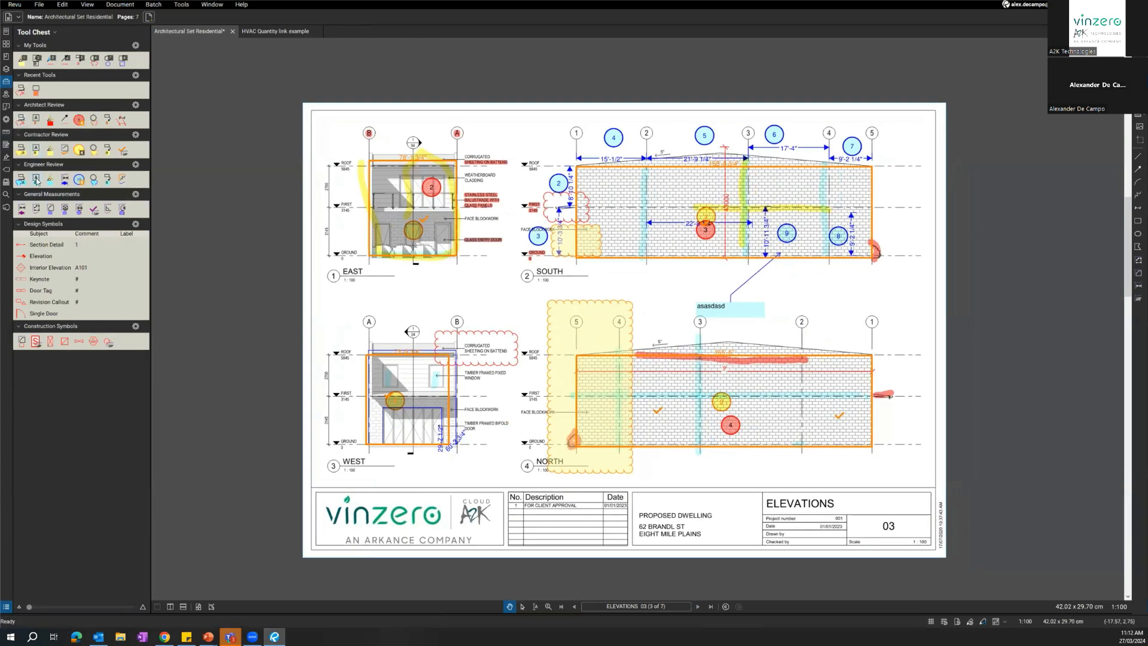
{"action": "left_click", "coordinate": [465, 612]}
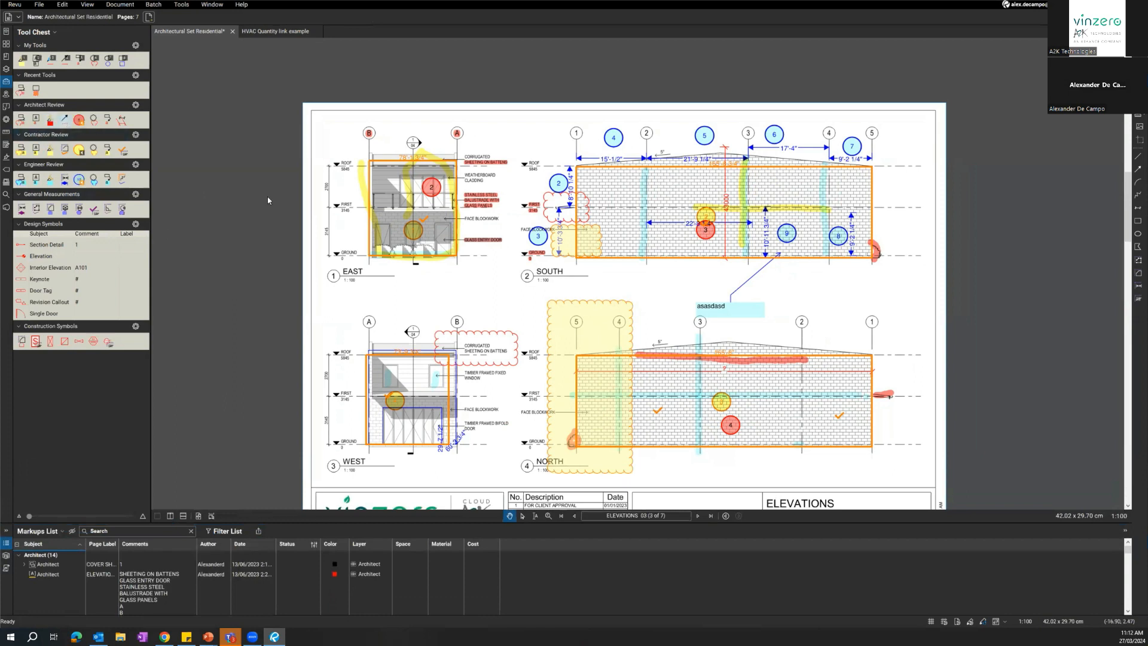
Add a red Architect arrow at the base of the East elevation, an Engineer highlight, and an Engineer cloud on the South elevation's wall.
{"action": "left_click_drag", "start_coordinate": [369, 274], "coordinate": [404, 248]}
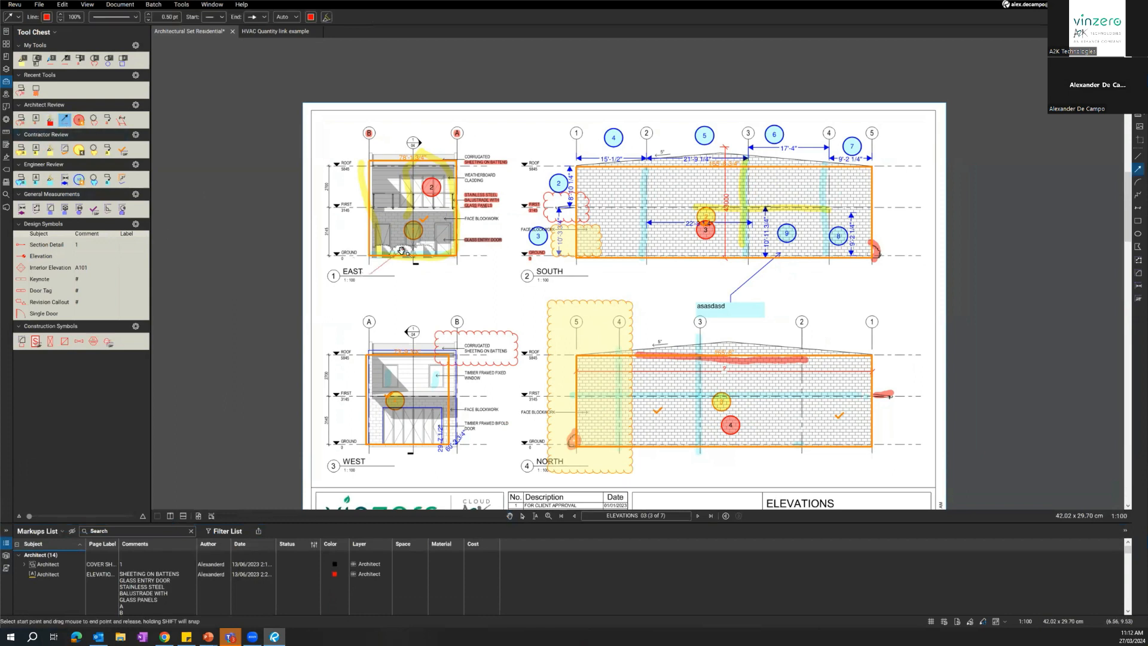
{"action": "left_click", "coordinate": [49, 180]}
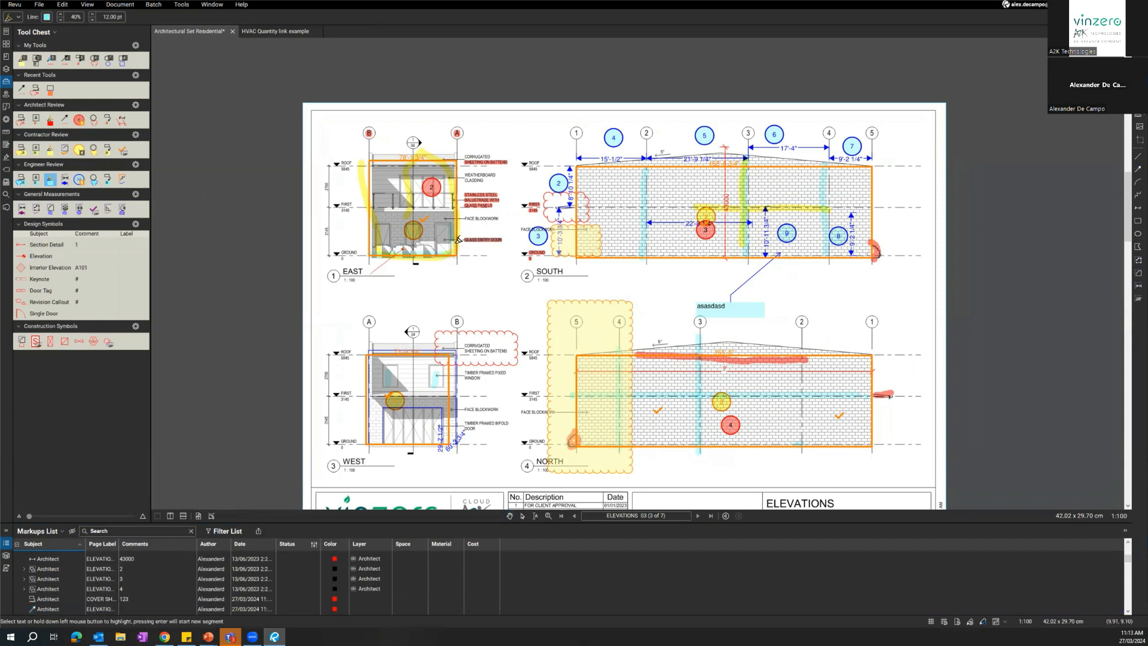
{"action": "left_click", "coordinate": [93, 179]}
{"action": "left_click_drag", "start_coordinate": [607, 235], "coordinate": [676, 268]}
{"action": "left_click", "coordinate": [460, 279]}
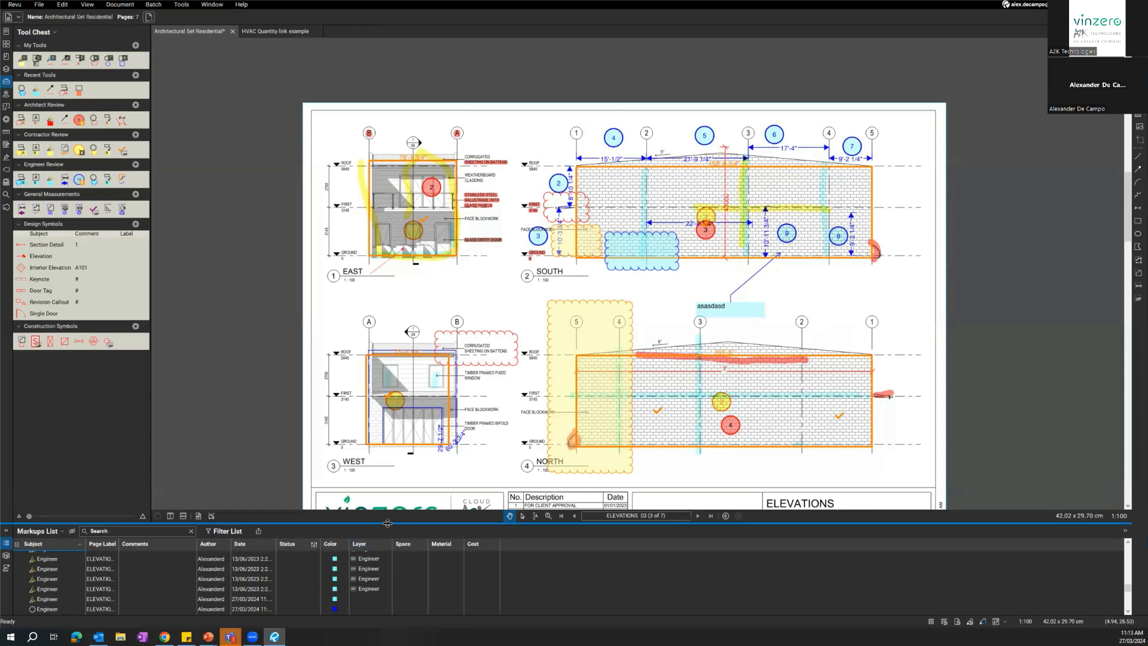
Collapse the Markups List, reopen it and enlarge it to cover about a third of the window's height.
{"action": "left_click_drag", "start_coordinate": [383, 531], "coordinate": [349, 608]}
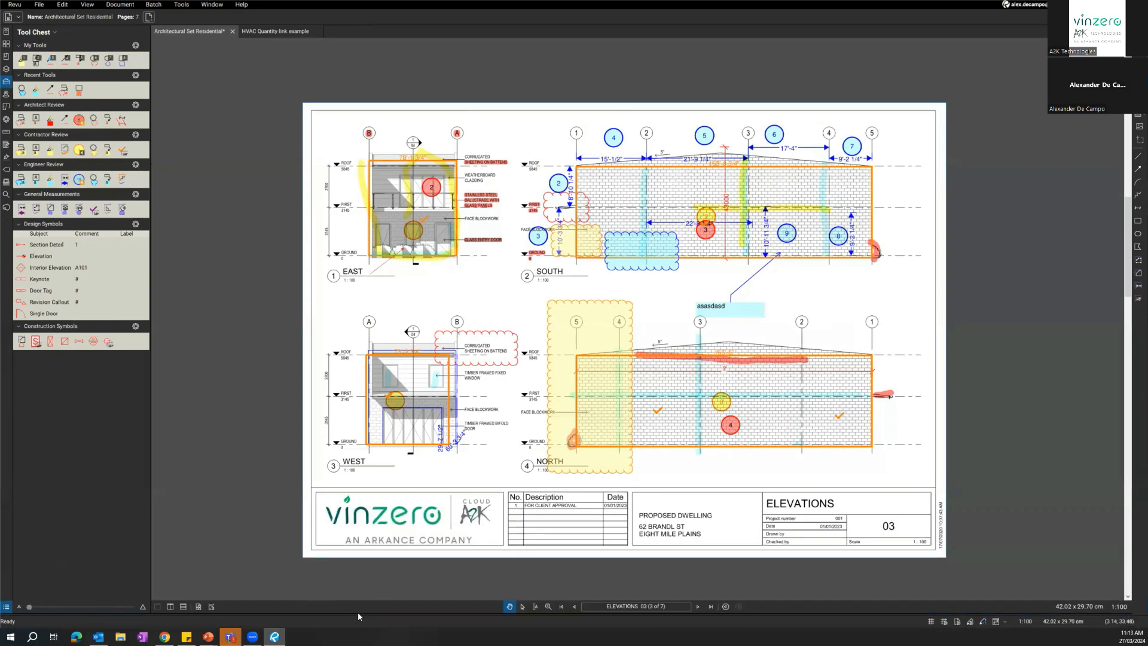
{"action": "double_click", "coordinate": [356, 614]}
{"action": "left_click_drag", "start_coordinate": [367, 523], "coordinate": [379, 416]}
Switch the Markups List to the narrower layout beside the Tool Chest and back to full width, and reduce its height slightly.
{"action": "key", "text": "ctrl"}
{"action": "left_click", "coordinate": [6, 423]}
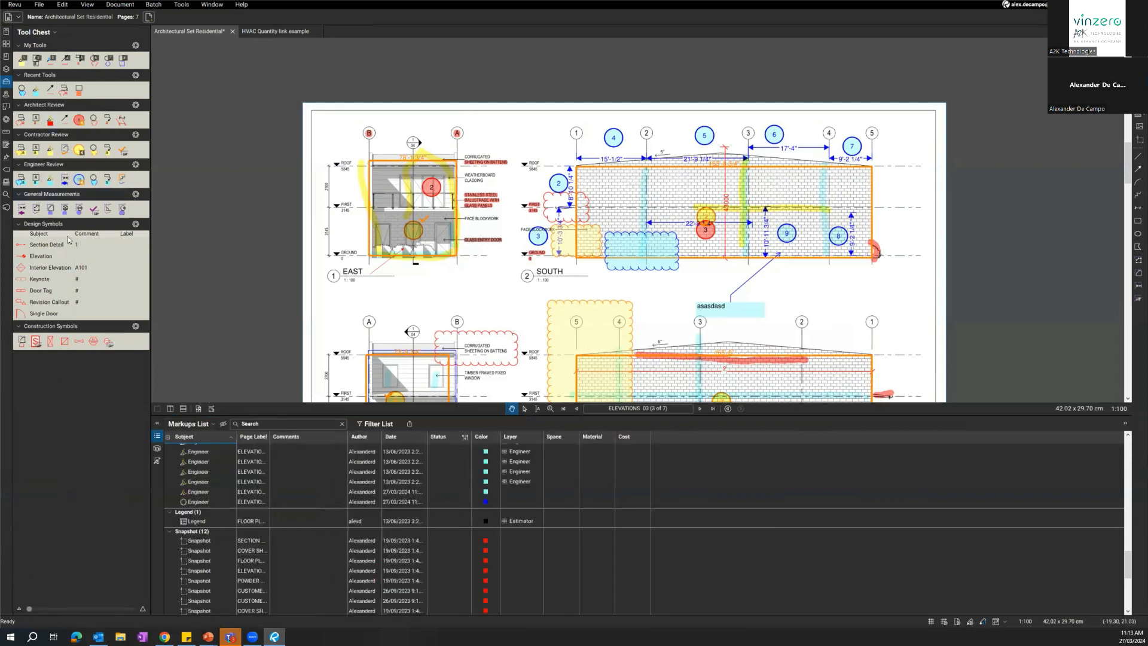
{"action": "left_click", "coordinate": [159, 424]}
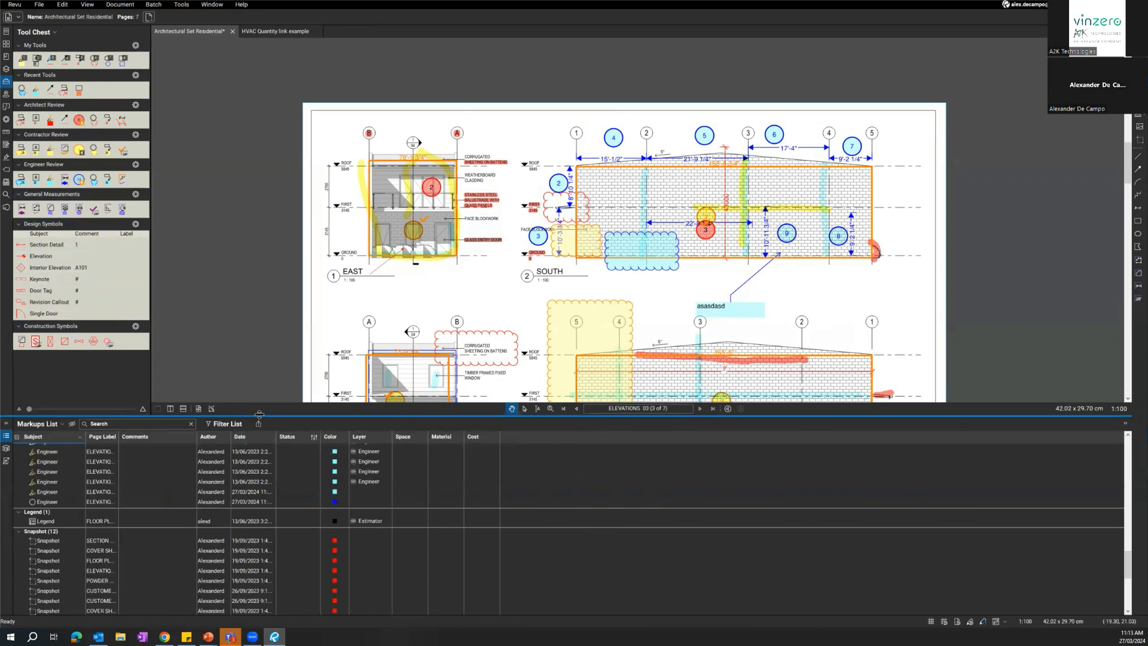
{"action": "left_click_drag", "start_coordinate": [261, 418], "coordinate": [261, 445]}
Examine the Architect group of entries in the Markups List, including their comments, authors, dates and layers.
{"action": "scroll", "coordinate": [157, 517], "scroll_direction": "up", "scroll_amount": 10}
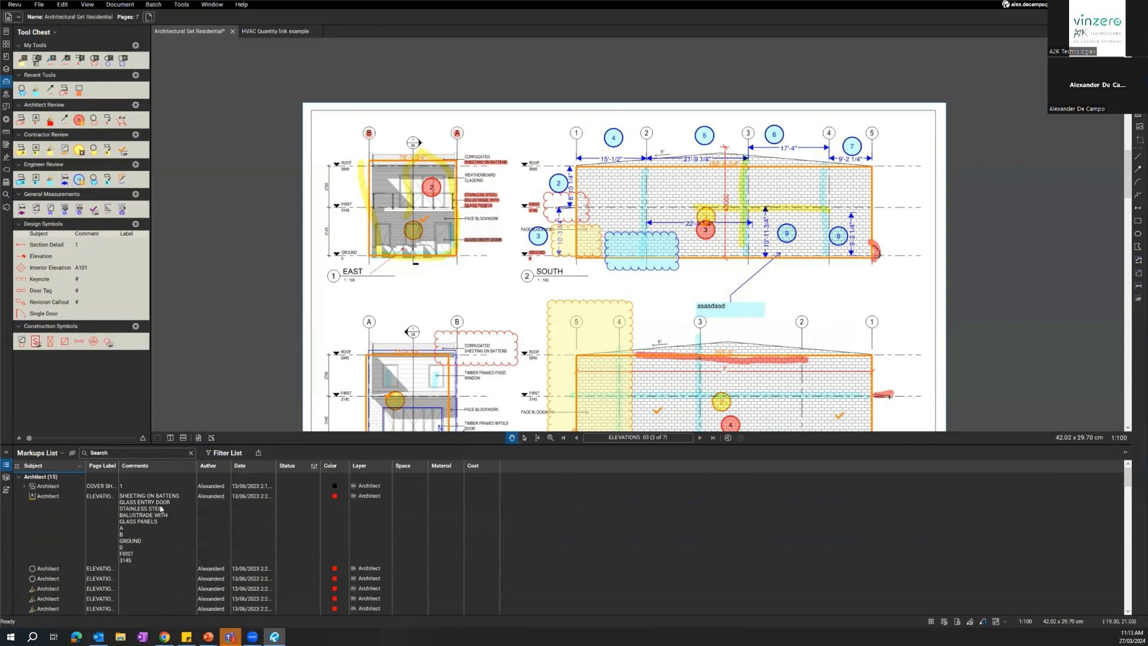
{"action": "left_click", "coordinate": [37, 119]}
{"action": "scroll", "coordinate": [54, 538], "scroll_direction": "down", "scroll_amount": 1}
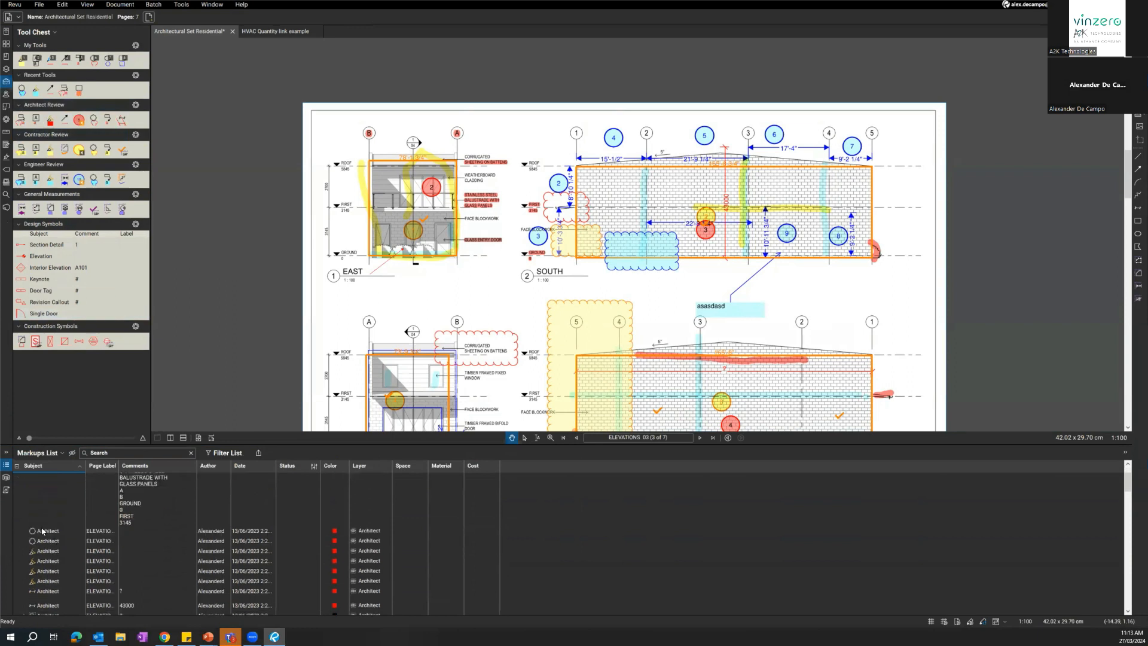
Locate several Architect markups on the drawing through their Markups List entries, ending with the 123 cloud callout on the cover sheet.
{"action": "left_click", "coordinate": [48, 550]}
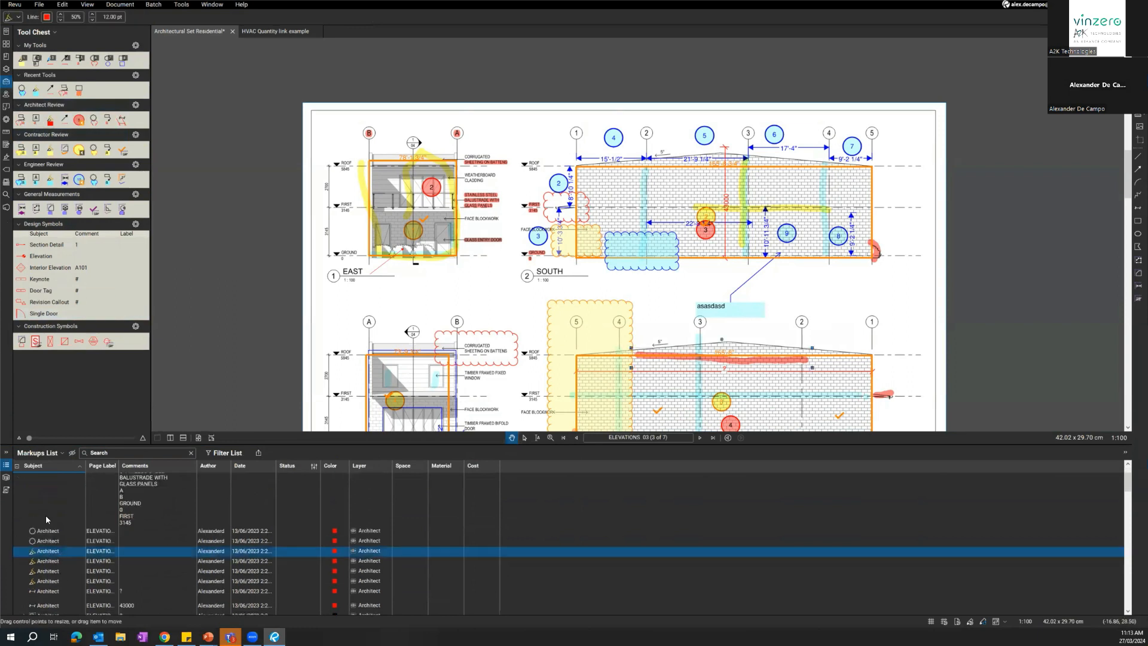
{"action": "left_click", "coordinate": [138, 542]}
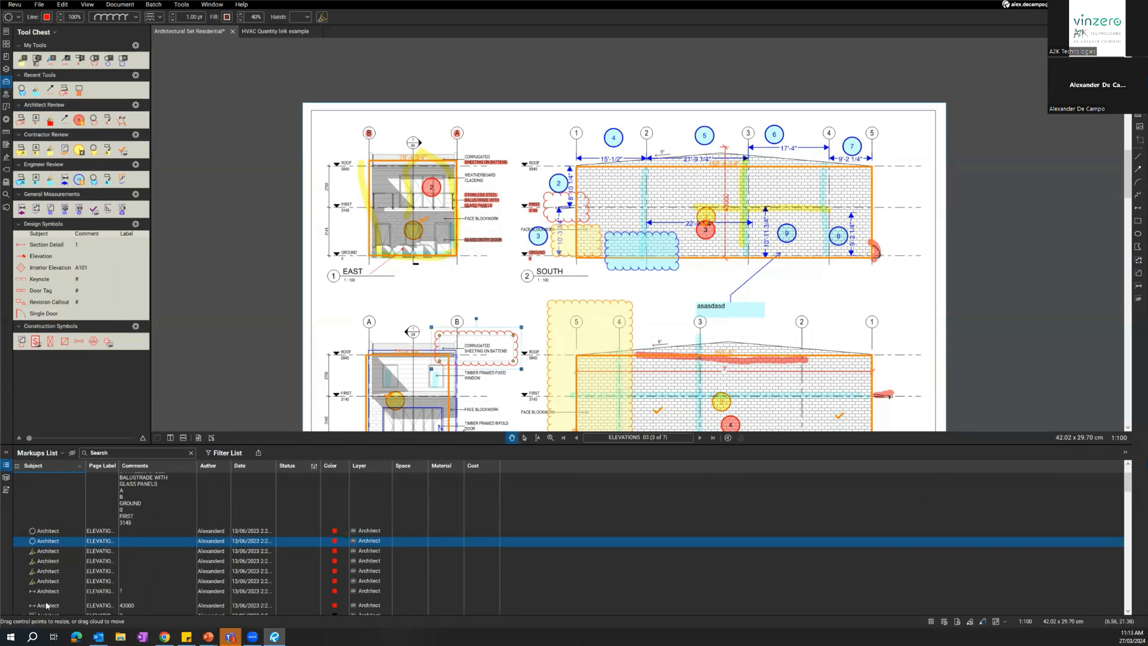
{"action": "scroll", "coordinate": [73, 580], "scroll_direction": "up", "scroll_amount": 2}
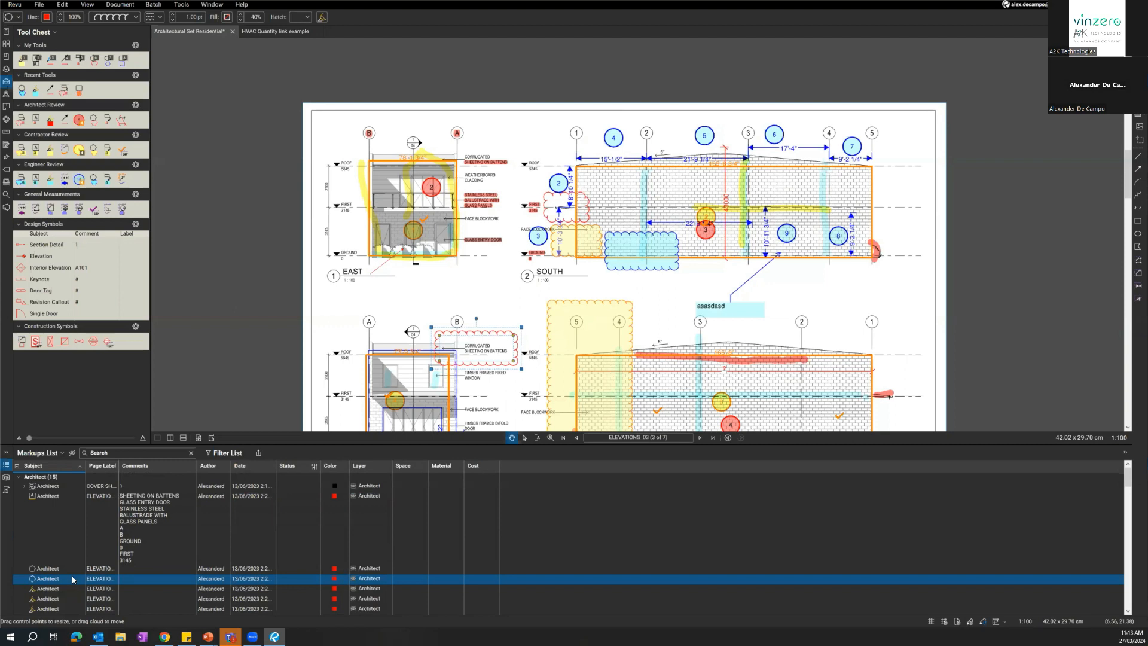
{"action": "scroll", "coordinate": [42, 541], "scroll_direction": "down", "scroll_amount": 2}
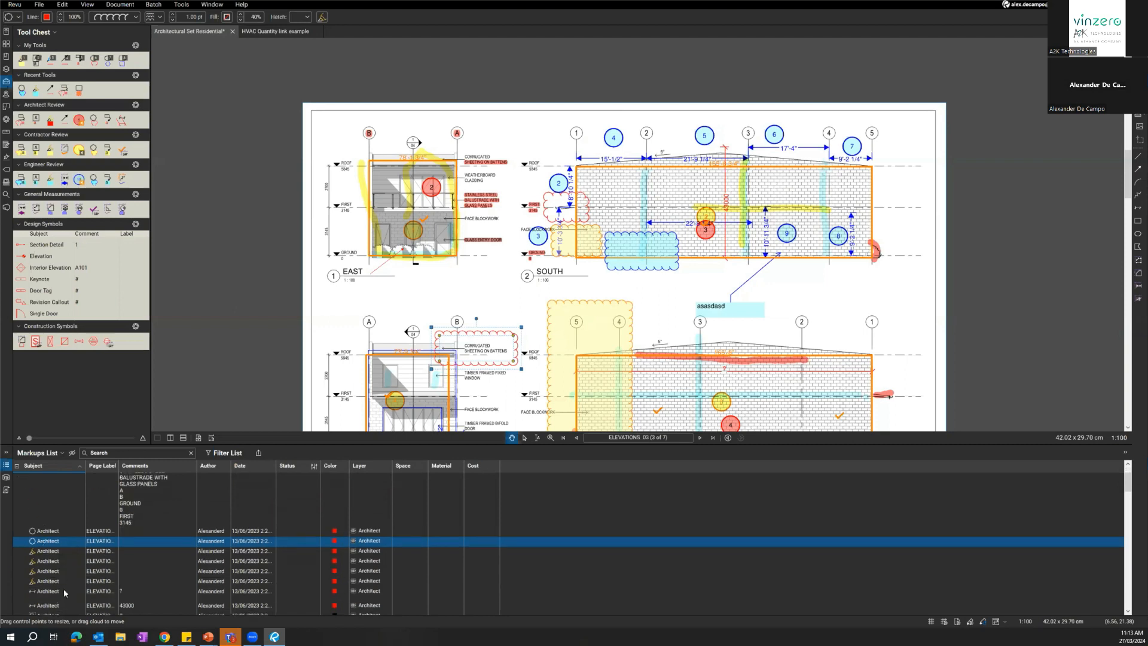
{"action": "scroll", "coordinate": [33, 587], "scroll_direction": "down", "scroll_amount": 2}
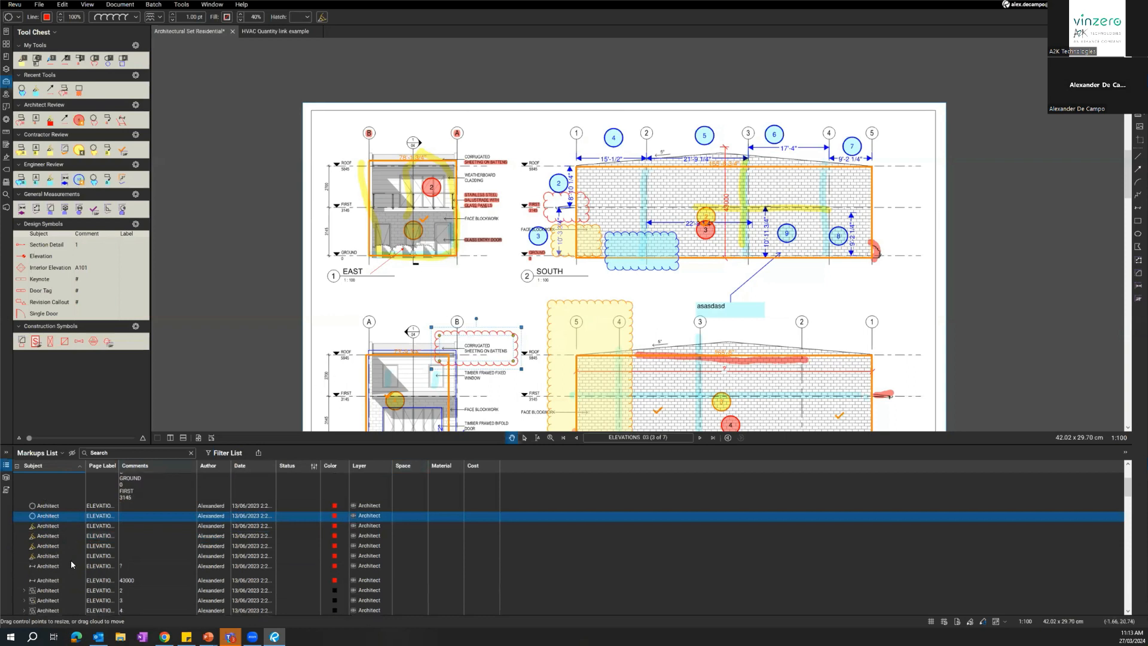
{"action": "left_click", "coordinate": [55, 577]}
{"action": "scroll", "coordinate": [66, 562], "scroll_direction": "down", "scroll_amount": 2}
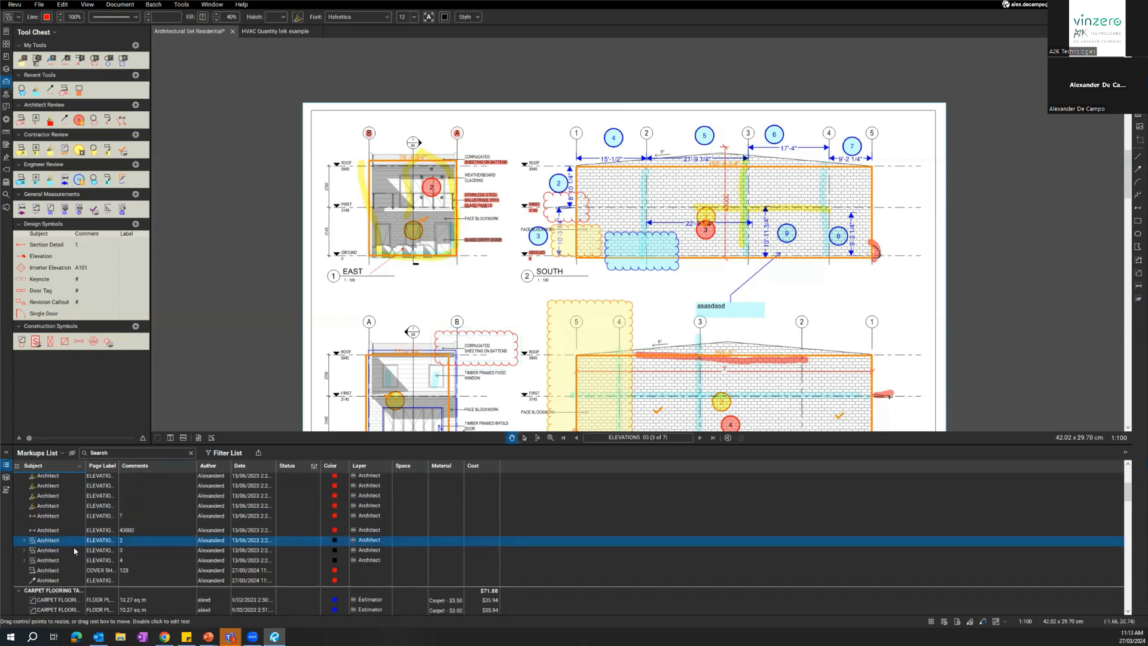
{"action": "scroll", "coordinate": [349, 344], "scroll_direction": "down", "scroll_amount": 1}
{"action": "left_click_drag", "start_coordinate": [323, 314], "coordinate": [323, 200]}
{"action": "left_click", "coordinate": [54, 570]}
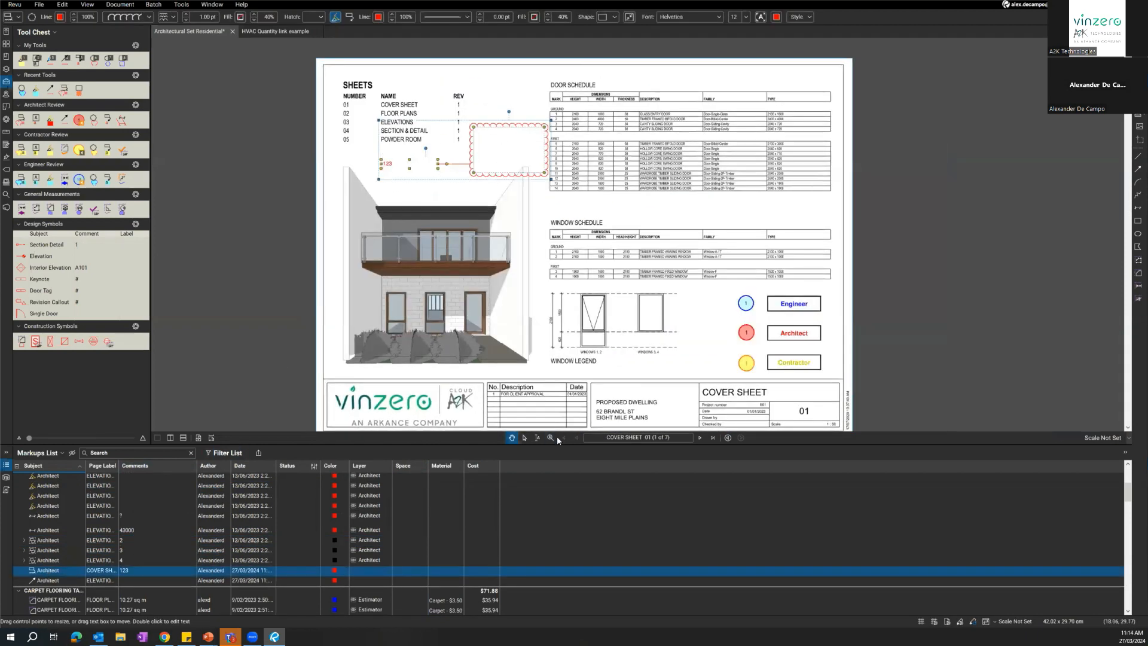
Go back to the Elevations 03 sheet and turn on column filtering for the Markups List.
{"action": "left_click", "coordinate": [700, 437]}
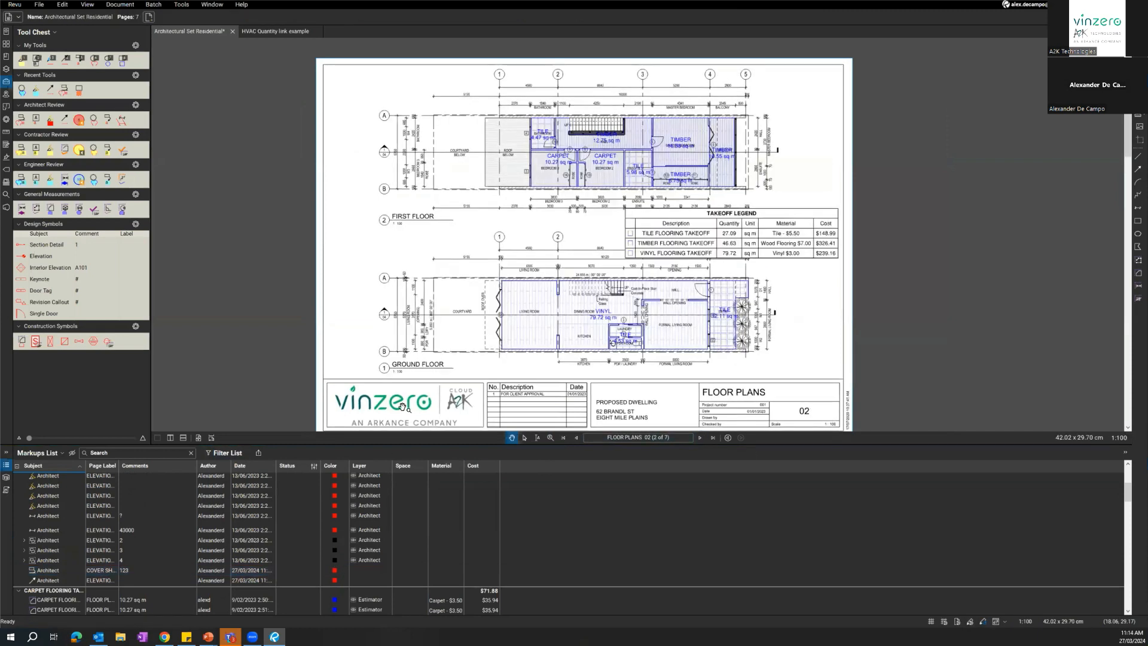
{"action": "left_click", "coordinate": [700, 438]}
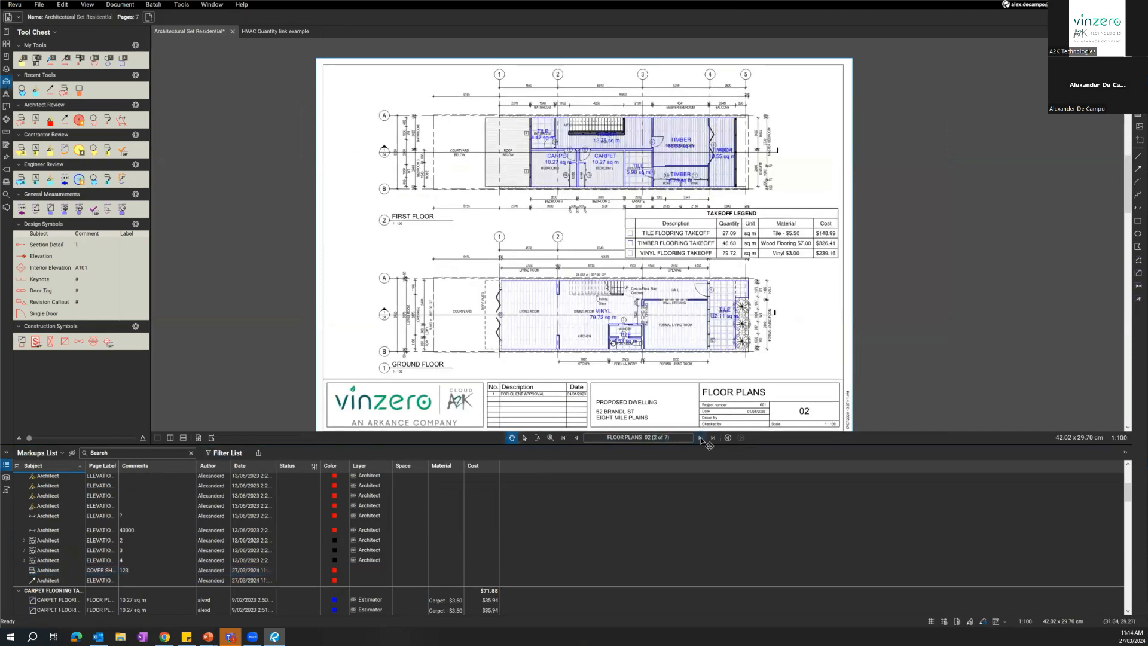
{"action": "key", "text": "ctrl"}
{"action": "key", "text": "ctrl"}
{"action": "left_click", "coordinate": [229, 453]}
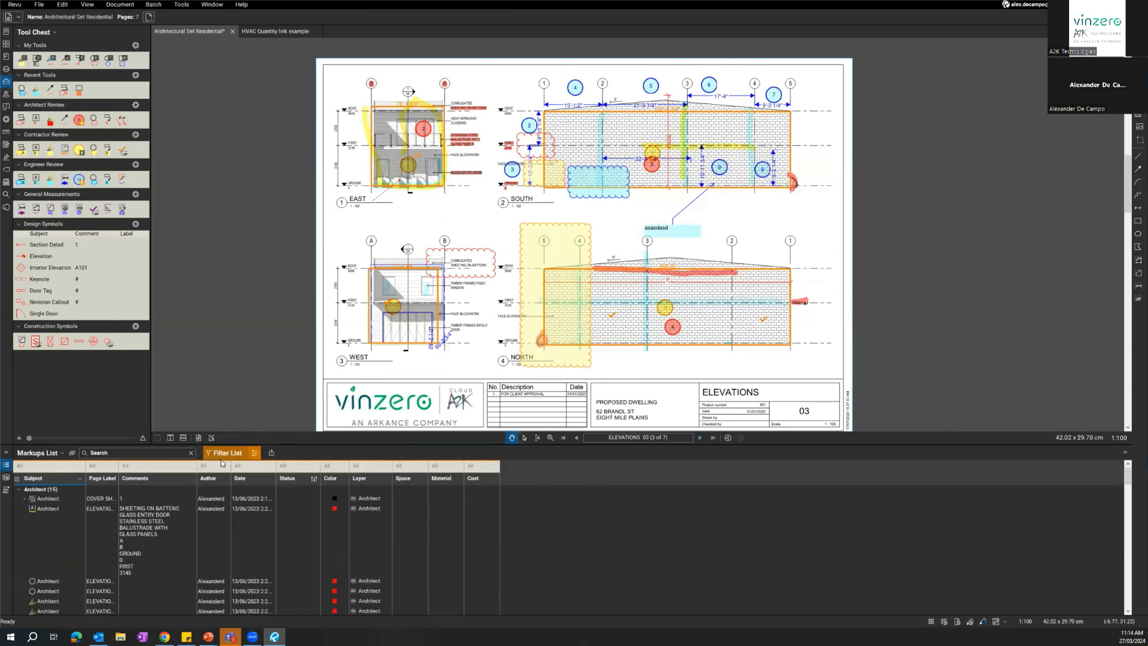
{"action": "key", "text": "ctrl"}
{"action": "key", "text": "ctrl"}
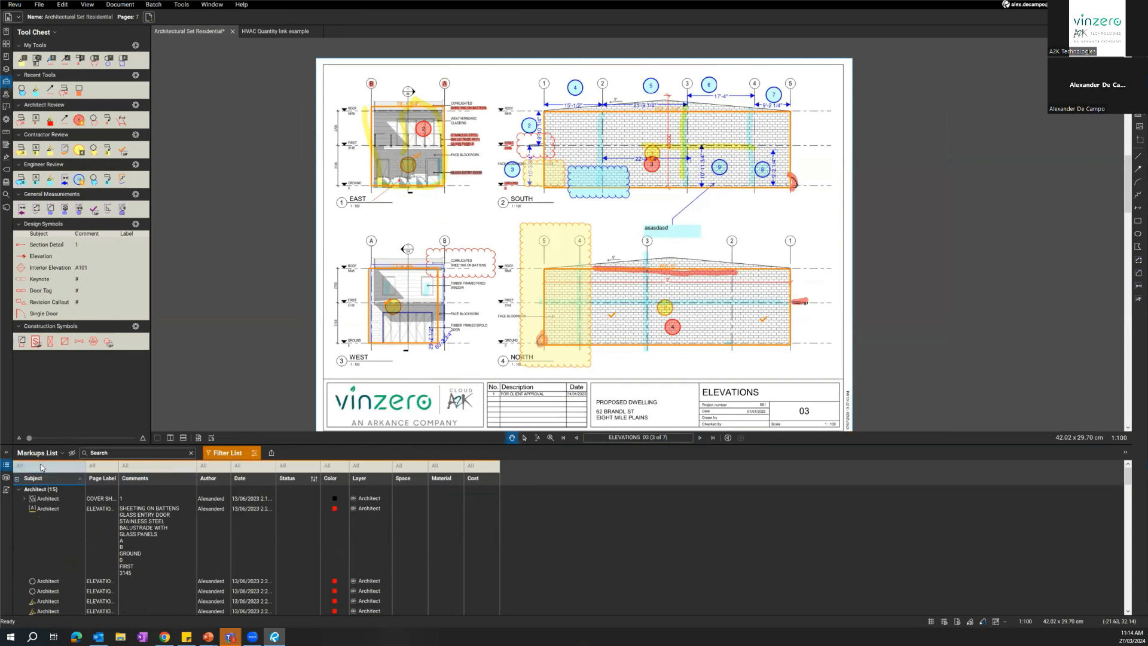
Filter the markups by the Architect subject, then by Engineer, clearing each filter again.
{"action": "left_click", "coordinate": [30, 466]}
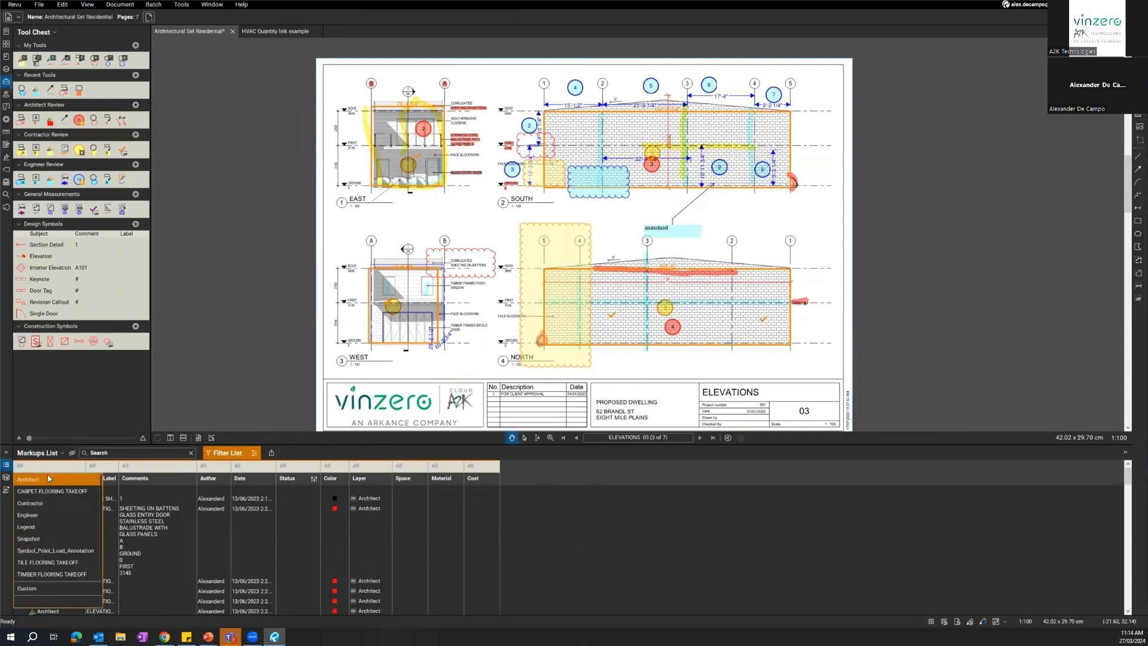
{"action": "left_click", "coordinate": [28, 478]}
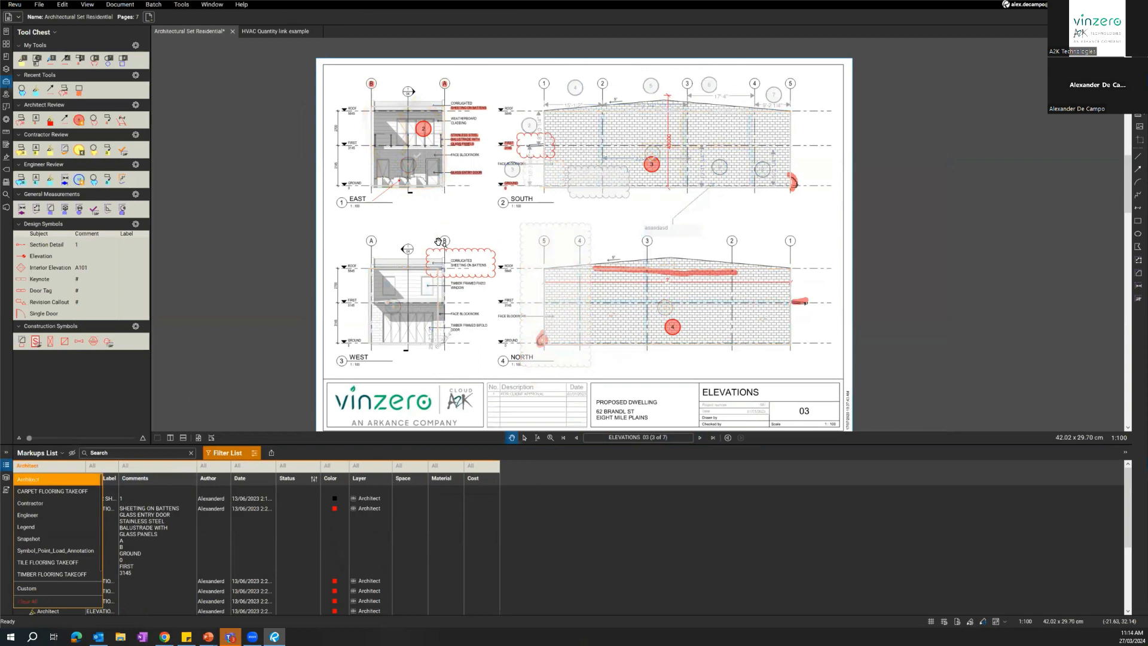
{"action": "left_click", "coordinate": [27, 515]}
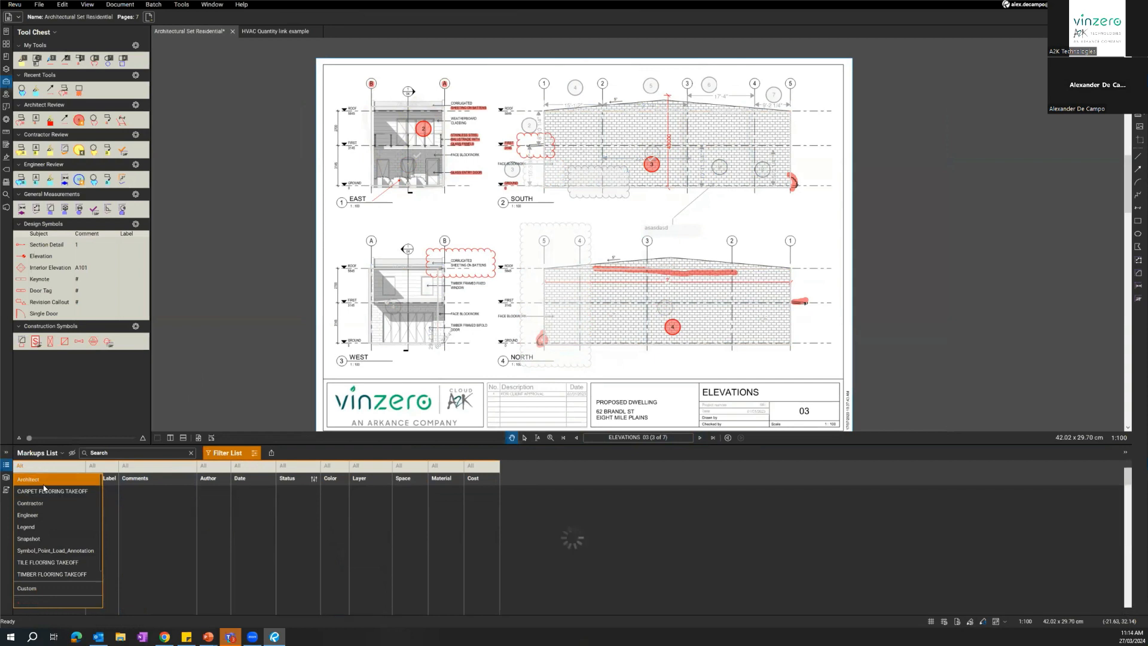
{"action": "left_click", "coordinate": [26, 516]}
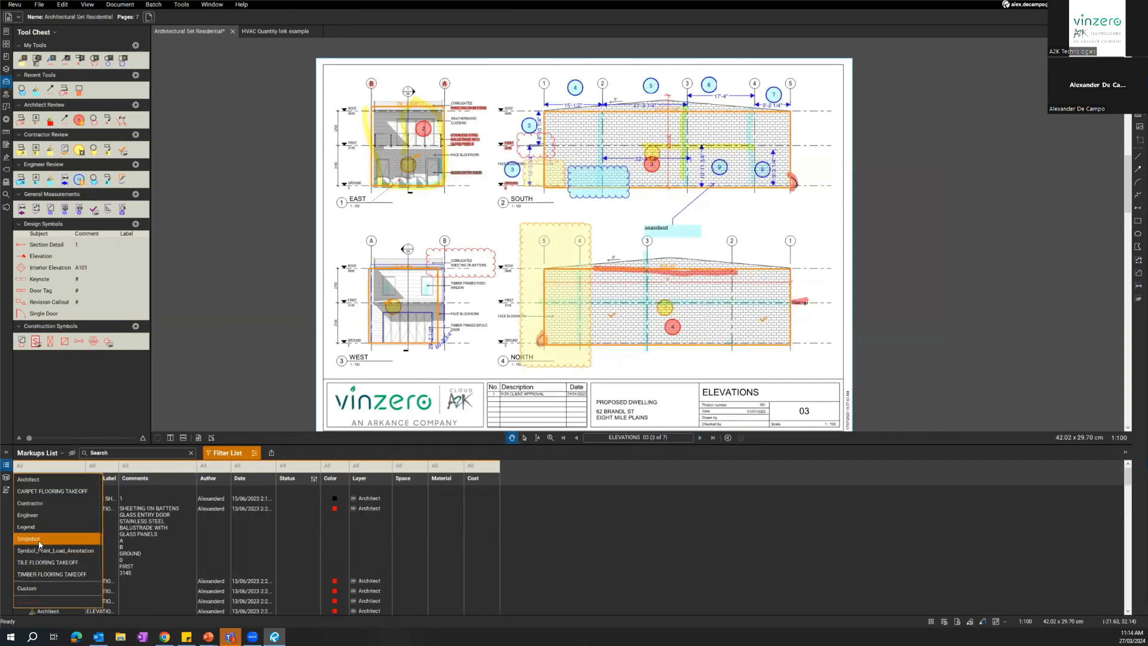
Filter the markups to the Contractor and Architect subjects, narrow them to Architect alone, and clear the Subject filter.
{"action": "left_click", "coordinate": [30, 504]}
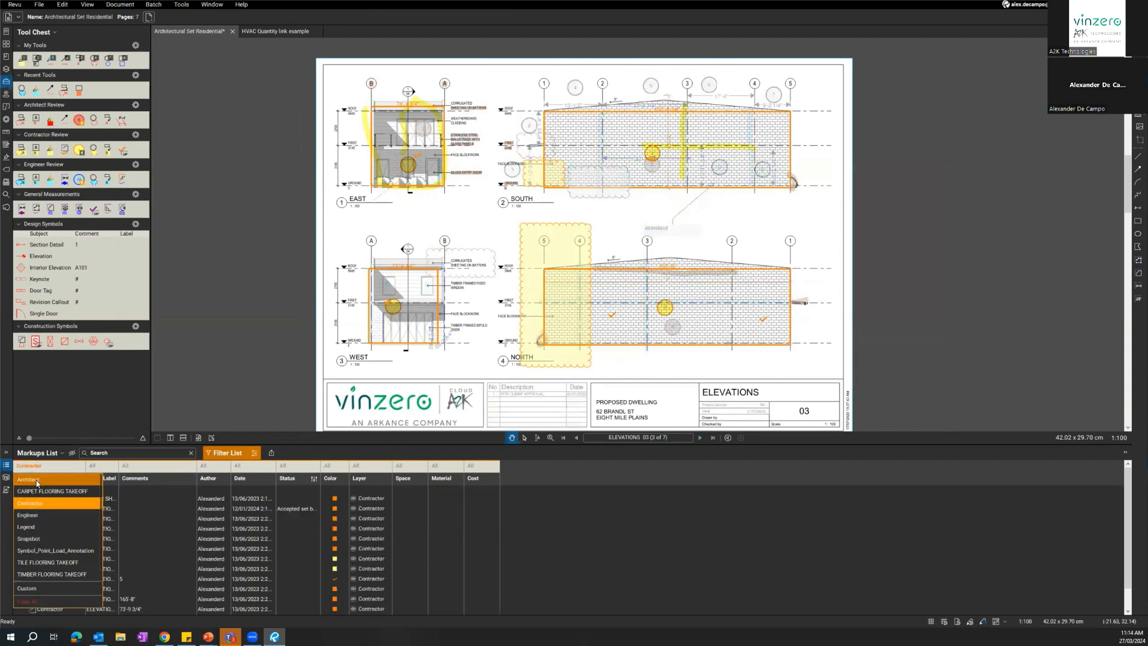
{"action": "left_click", "coordinate": [36, 480]}
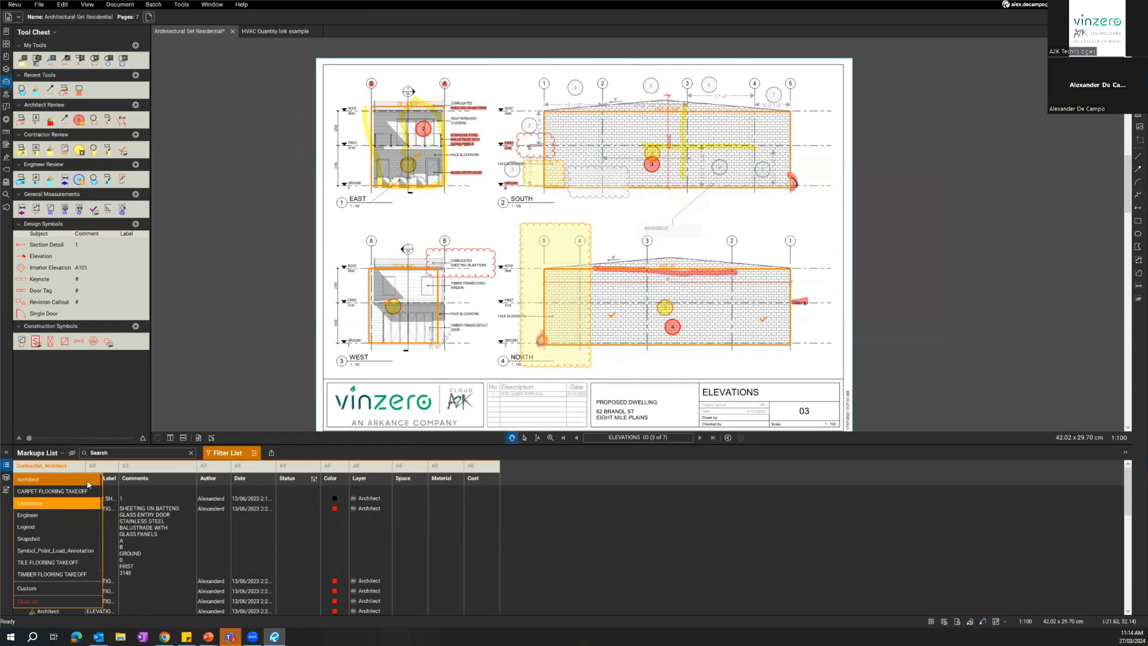
{"action": "left_click", "coordinate": [62, 505]}
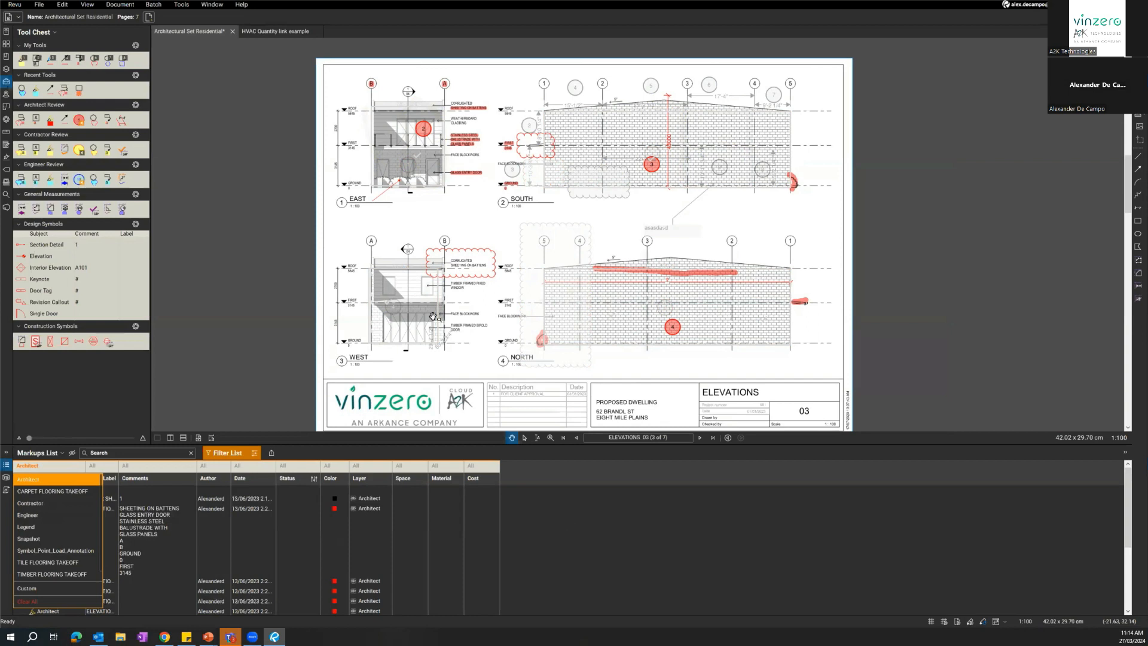
{"action": "left_click", "coordinate": [47, 465]}
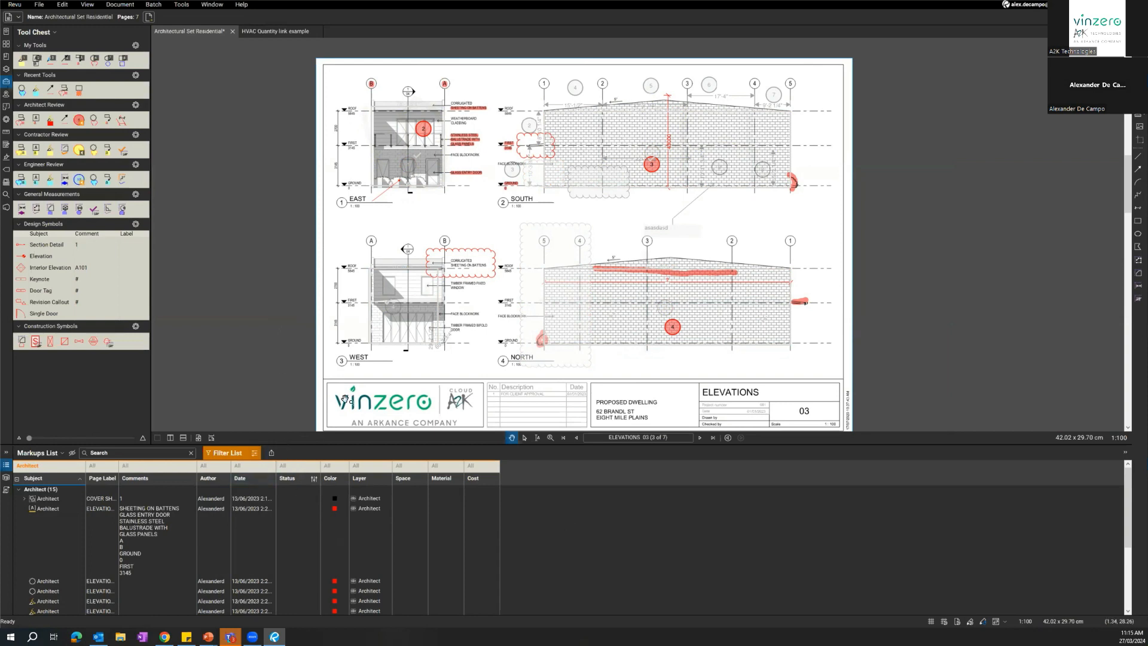
{"action": "left_click", "coordinate": [39, 466]}
{"action": "left_click", "coordinate": [40, 479]}
{"action": "left_click", "coordinate": [293, 345]}
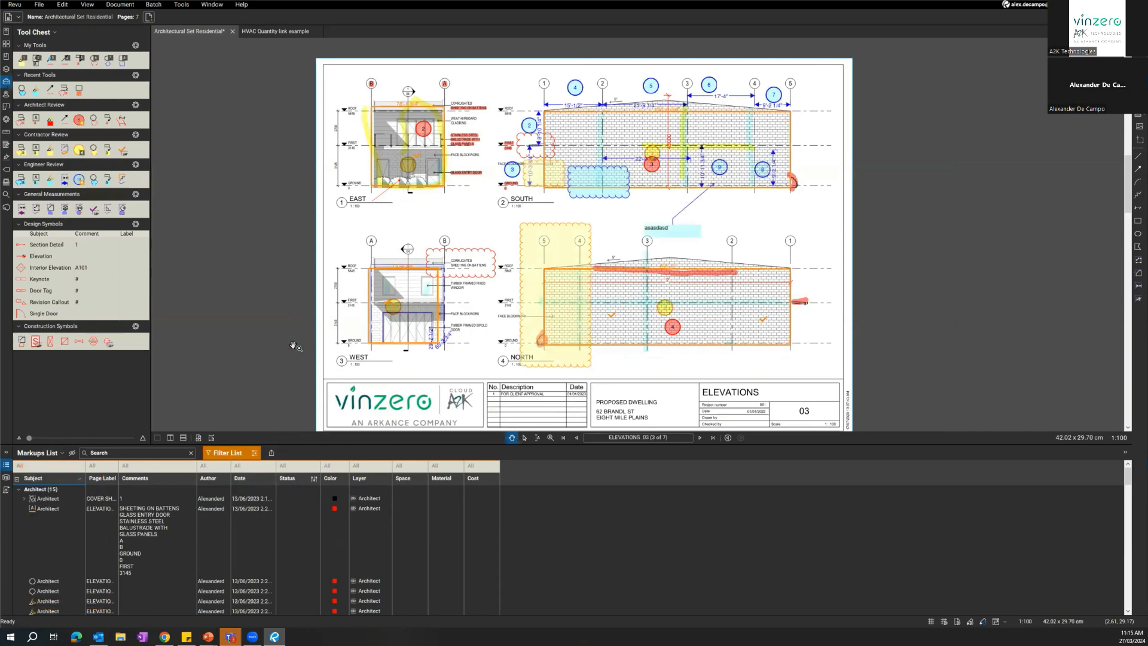
Delete the Architect's number 1 circle on the cover sheet through its entry in the Markups List.
{"action": "left_click_drag", "start_coordinate": [371, 254], "coordinate": [379, 286]}
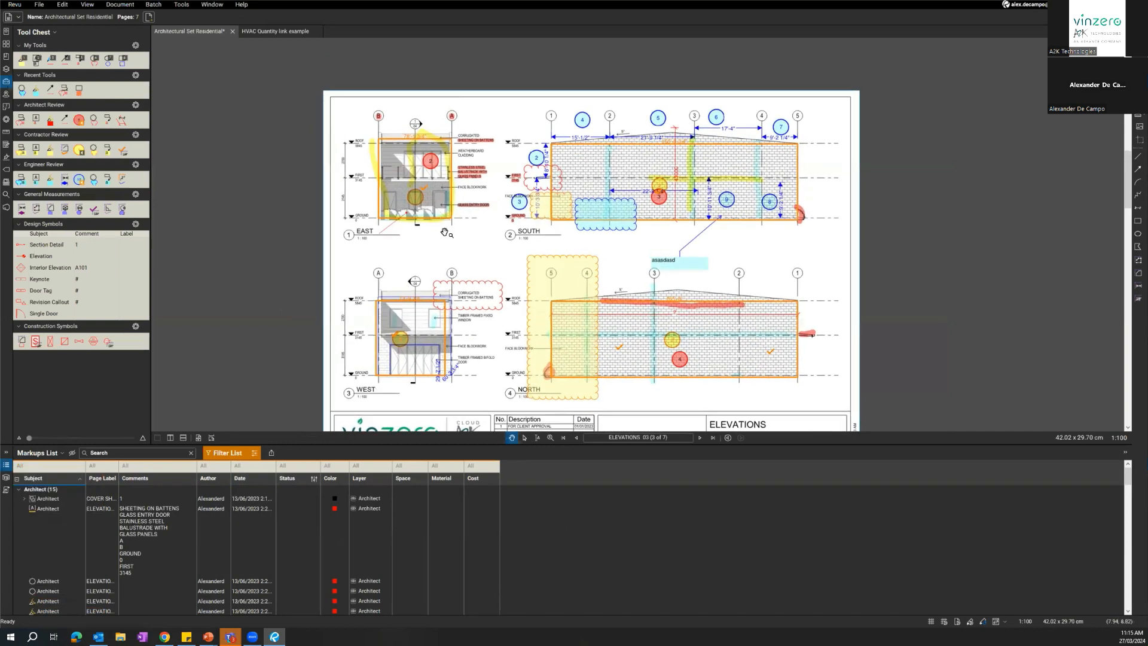
{"action": "left_click", "coordinate": [47, 499]}
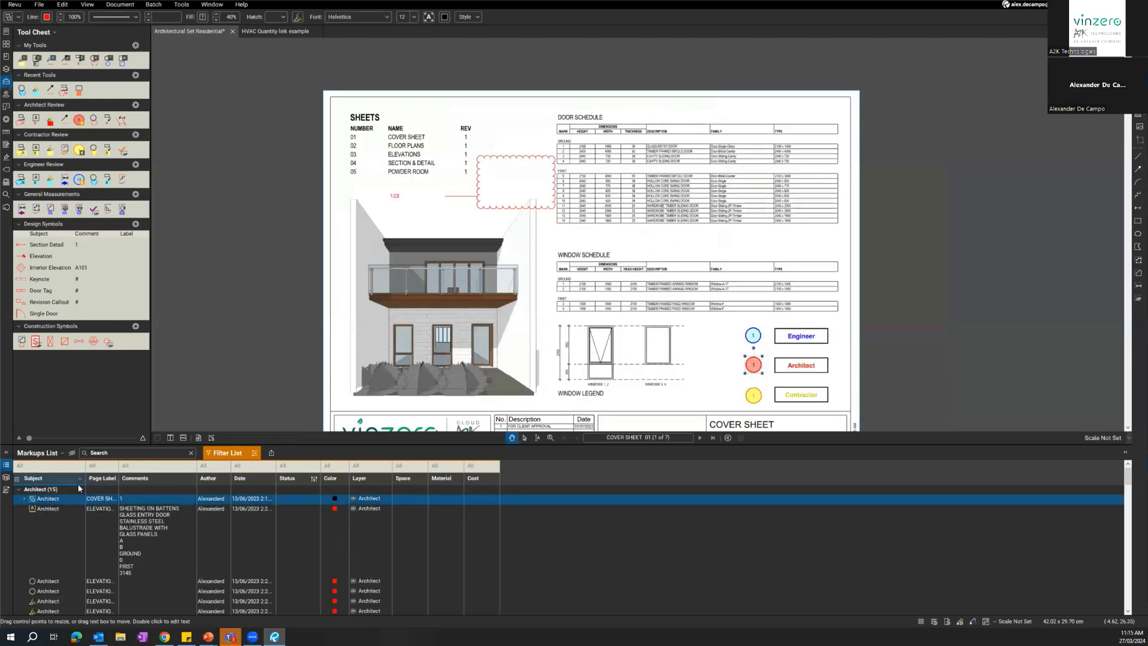
{"action": "key", "text": "Delete"}
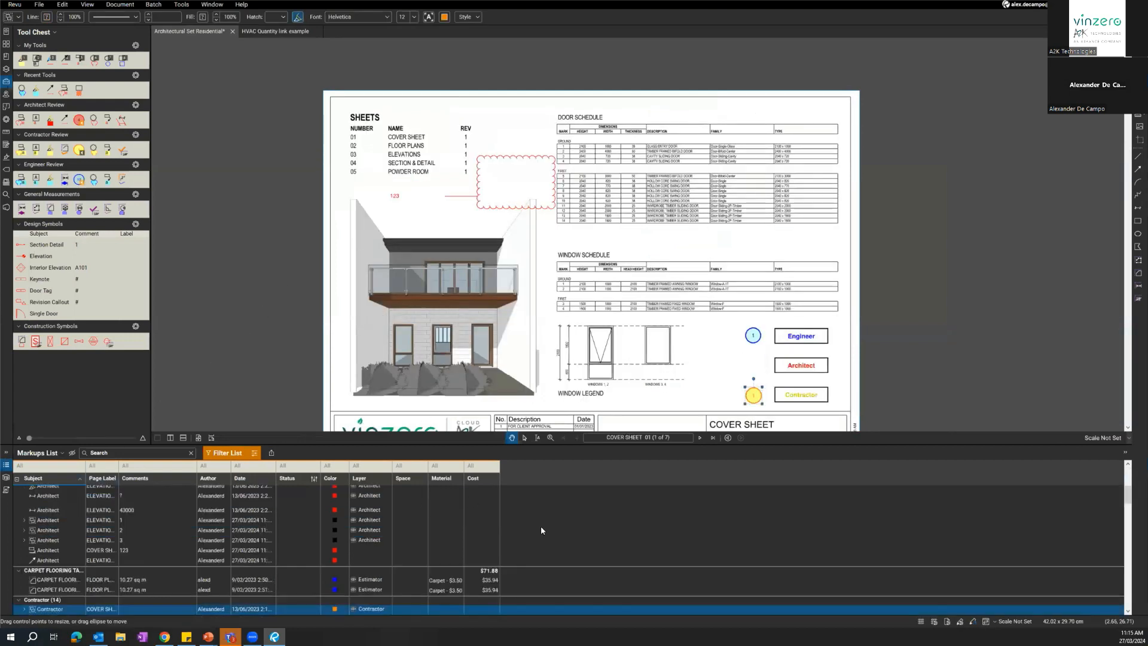
Return to the Elevations 03 sheet, locate the list entry of the large yellow Contractor cloud on the North elevation, and deselect it.
{"action": "scroll", "coordinate": [425, 391], "scroll_direction": "down", "scroll_amount": 1}
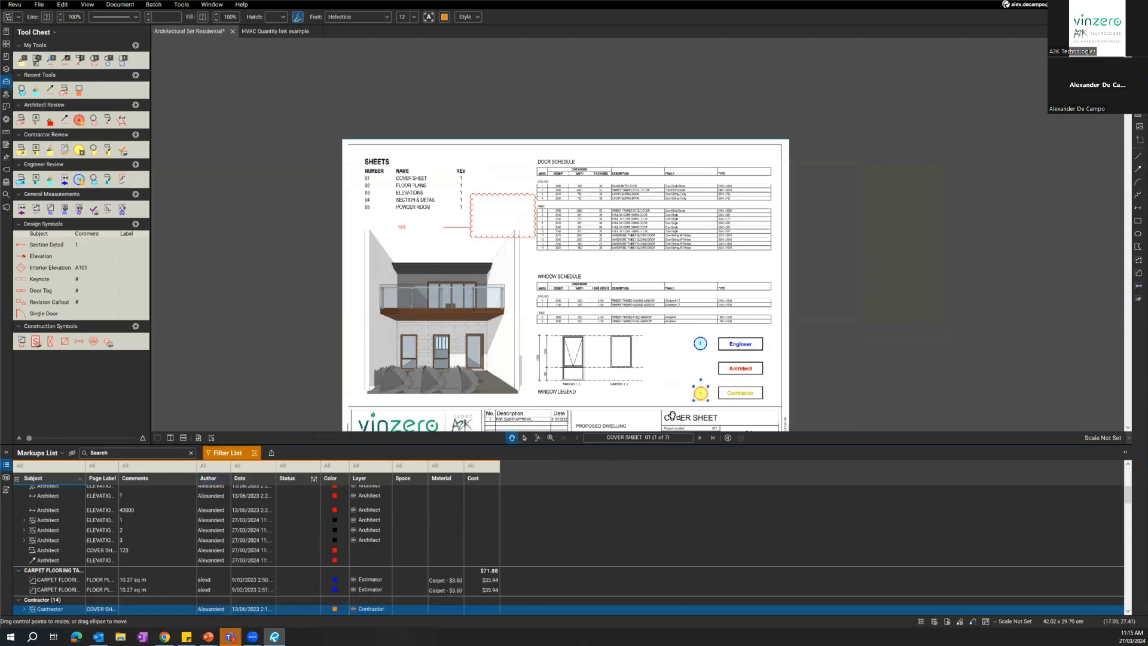
{"action": "left_click", "coordinate": [699, 438]}
{"action": "left_click", "coordinate": [700, 437]}
{"action": "left_click", "coordinate": [526, 319]}
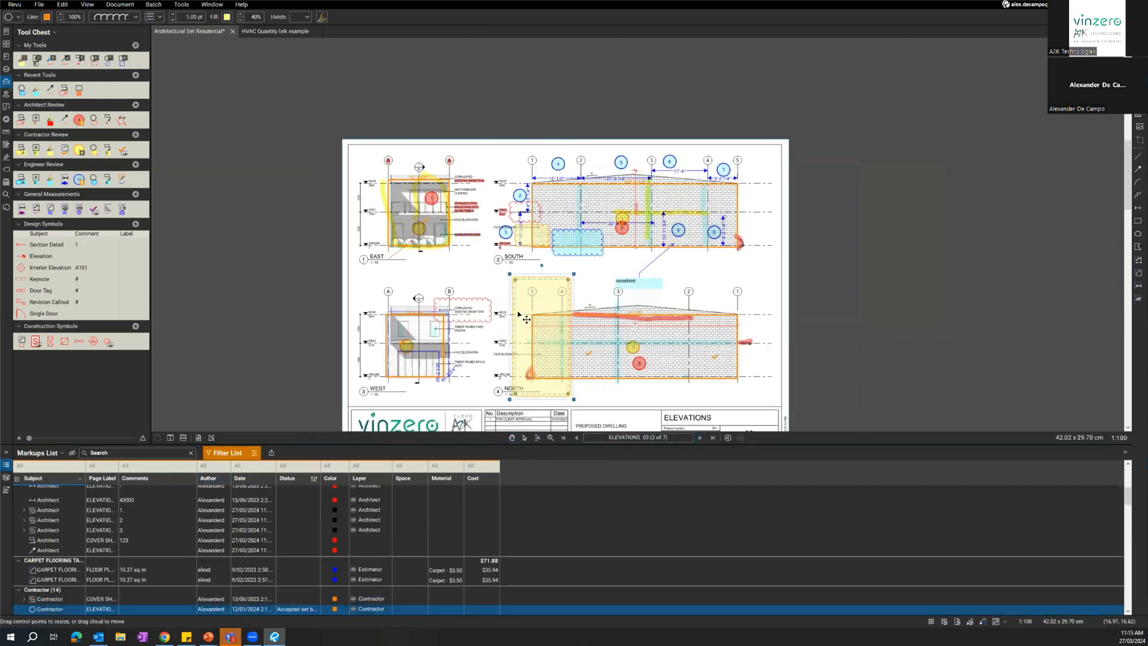
{"action": "scroll", "coordinate": [526, 319], "scroll_direction": "down", "scroll_amount": 2}
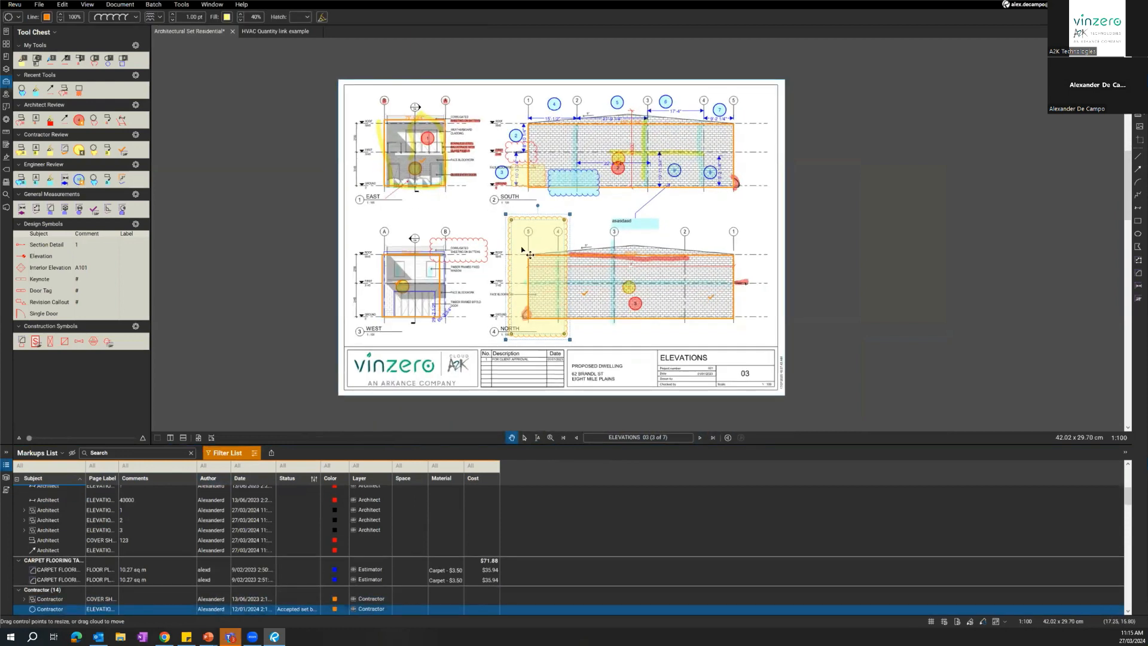
{"action": "left_click", "coordinate": [476, 217]}
{"action": "scroll", "coordinate": [471, 219], "scroll_direction": "up", "scroll_amount": 1}
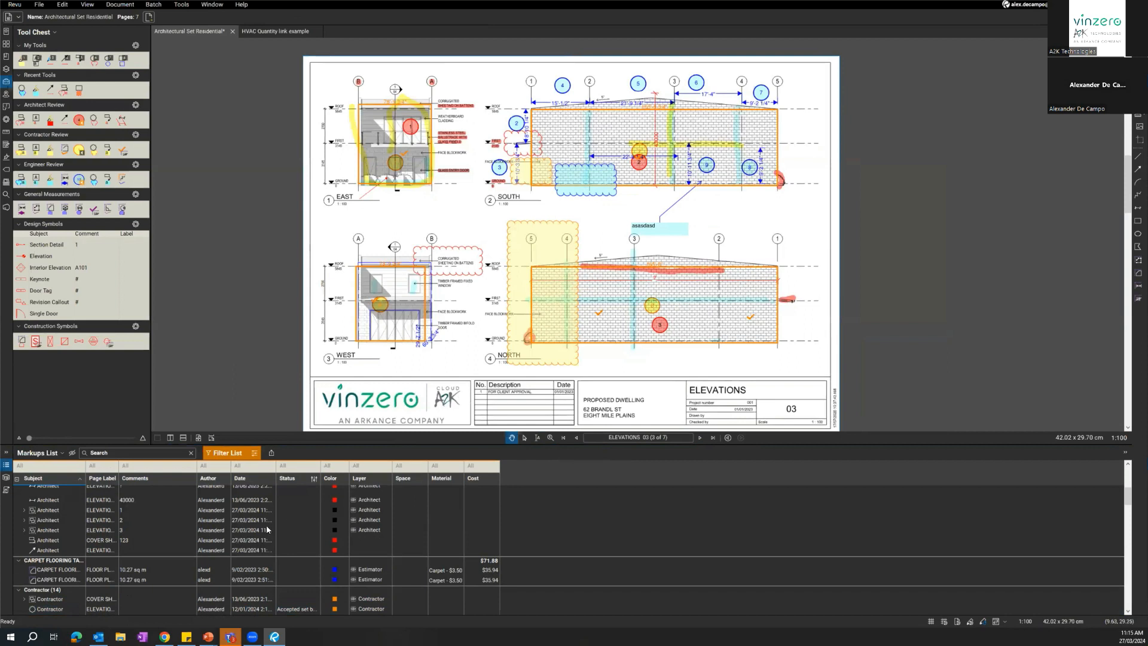
Sort the Markups List by Status and reverse the sort order.
{"action": "left_click", "coordinate": [313, 480]}
{"action": "left_click", "coordinate": [291, 479]}
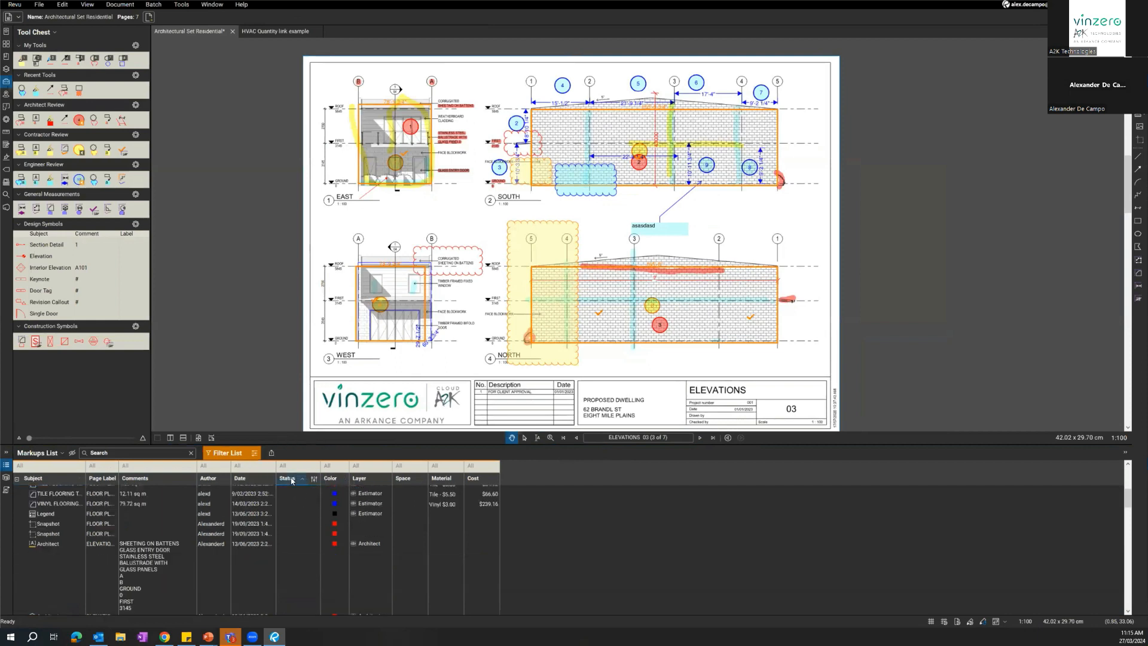
{"action": "left_click", "coordinate": [302, 481]}
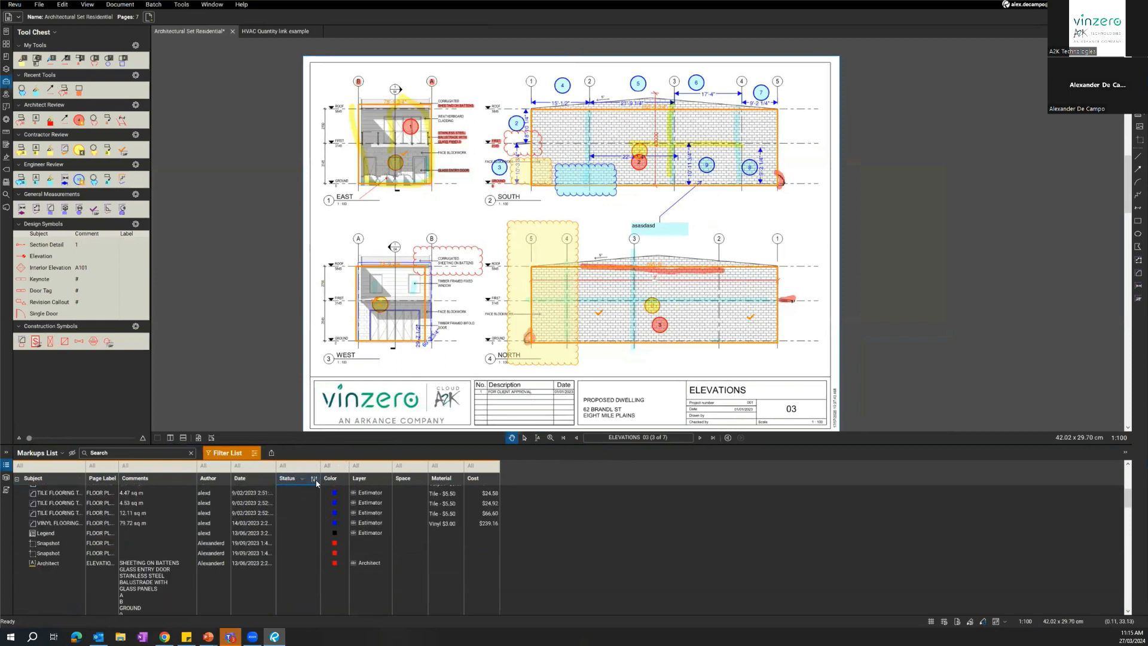
Open the status management settings and examine the states belonging to the Review model.
{"action": "left_click", "coordinate": [314, 480]}
{"action": "left_click", "coordinate": [328, 491]}
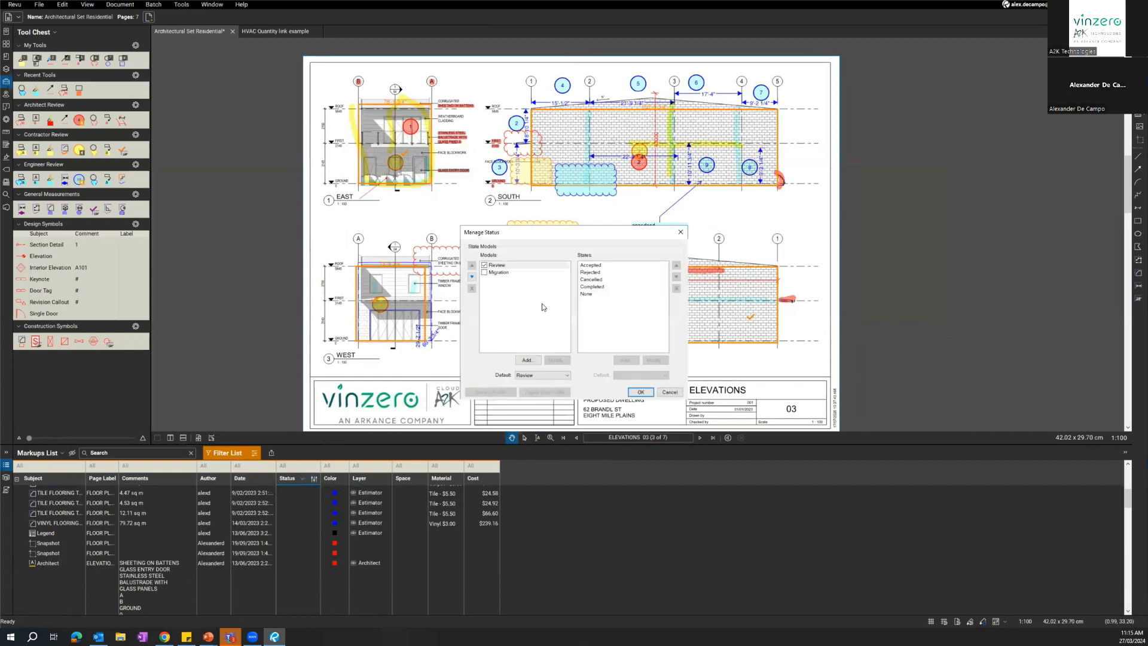
{"action": "left_click", "coordinate": [517, 273]}
{"action": "left_click", "coordinate": [504, 265]}
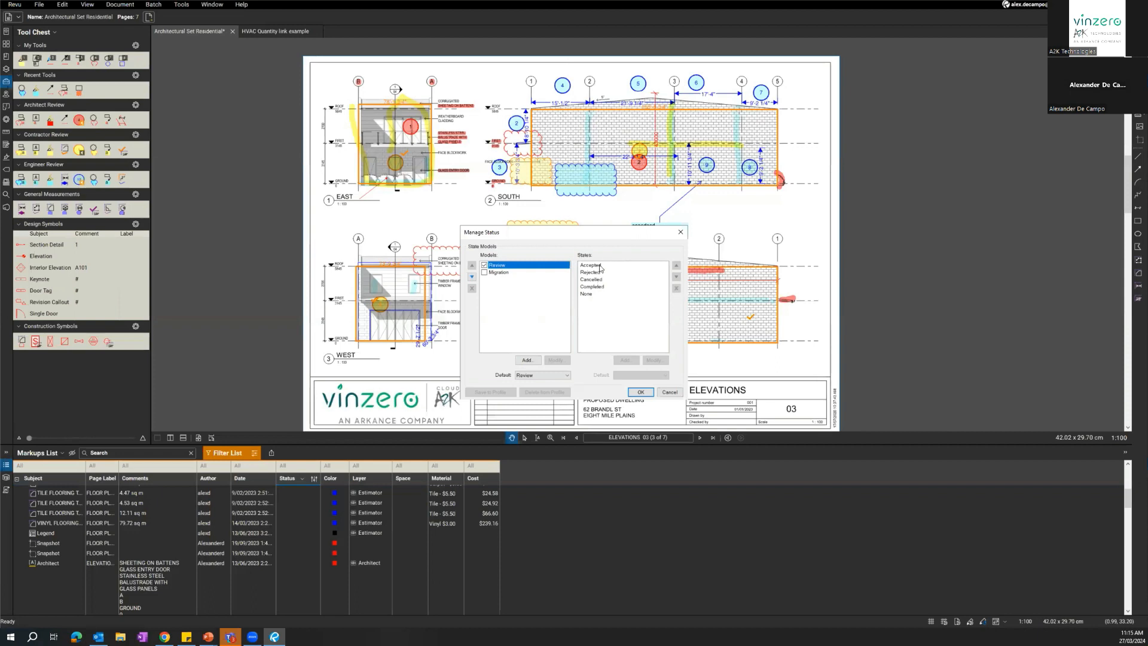
{"action": "left_click", "coordinate": [599, 266]}
{"action": "left_click", "coordinate": [598, 273]}
{"action": "left_click", "coordinate": [596, 278]}
{"action": "left_click", "coordinate": [557, 286]}
{"action": "left_click", "coordinate": [508, 296]}
Add a status model named "Engineering review" and give it an "Accepted" state.
{"action": "left_click", "coordinate": [524, 360]}
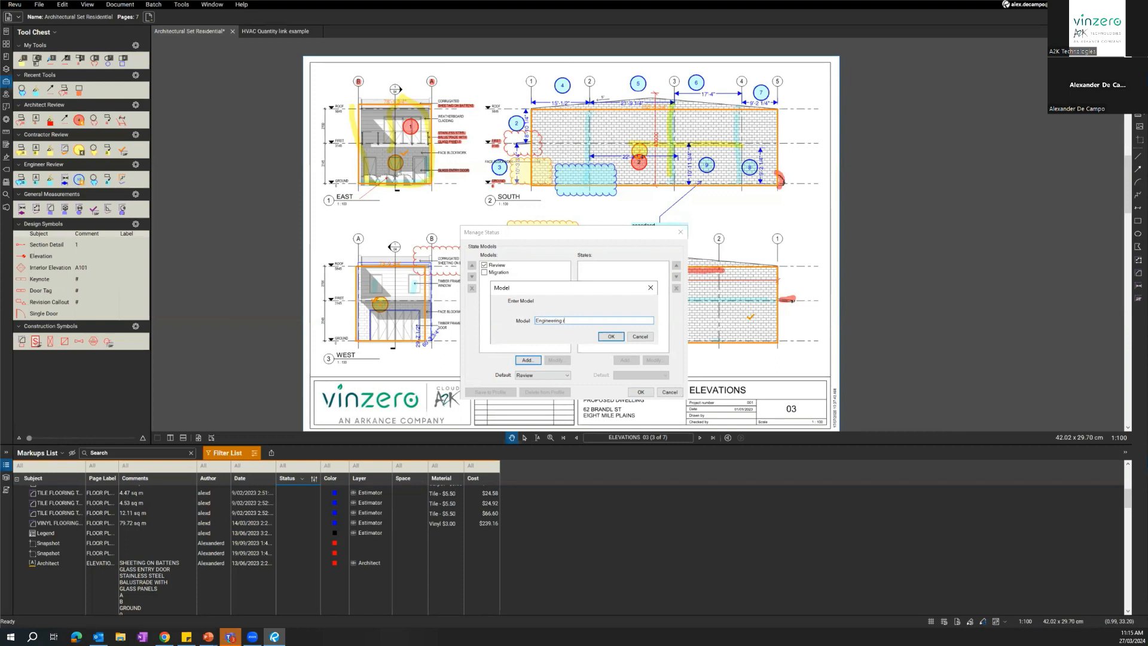
{"action": "left_click", "coordinate": [611, 336]}
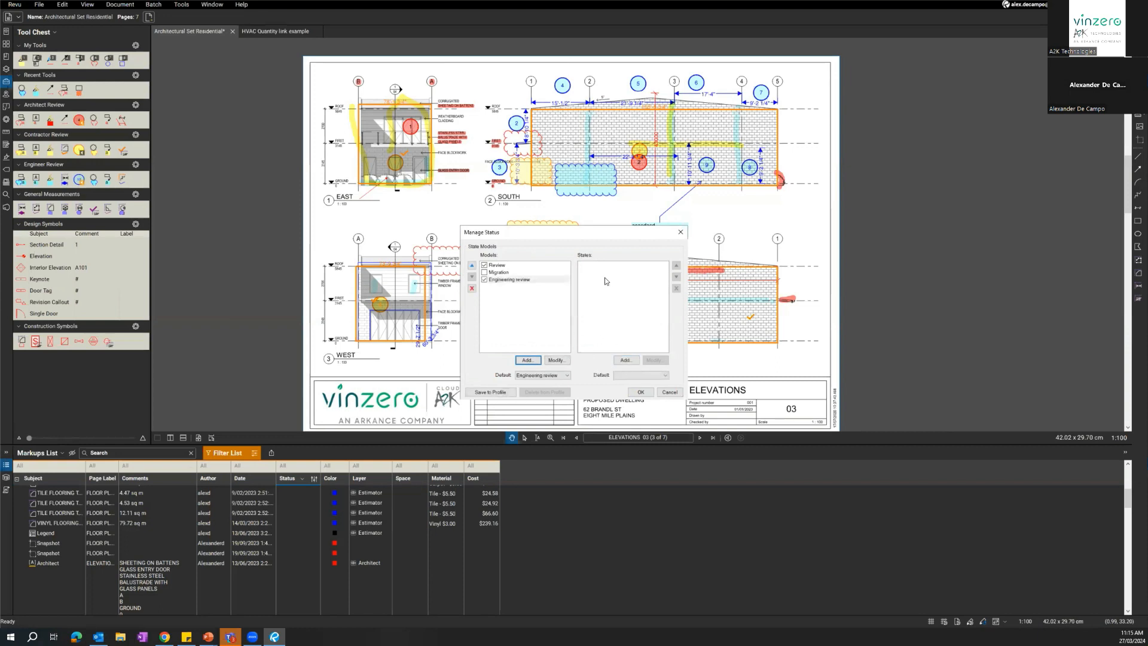
{"action": "left_click", "coordinate": [618, 361]}
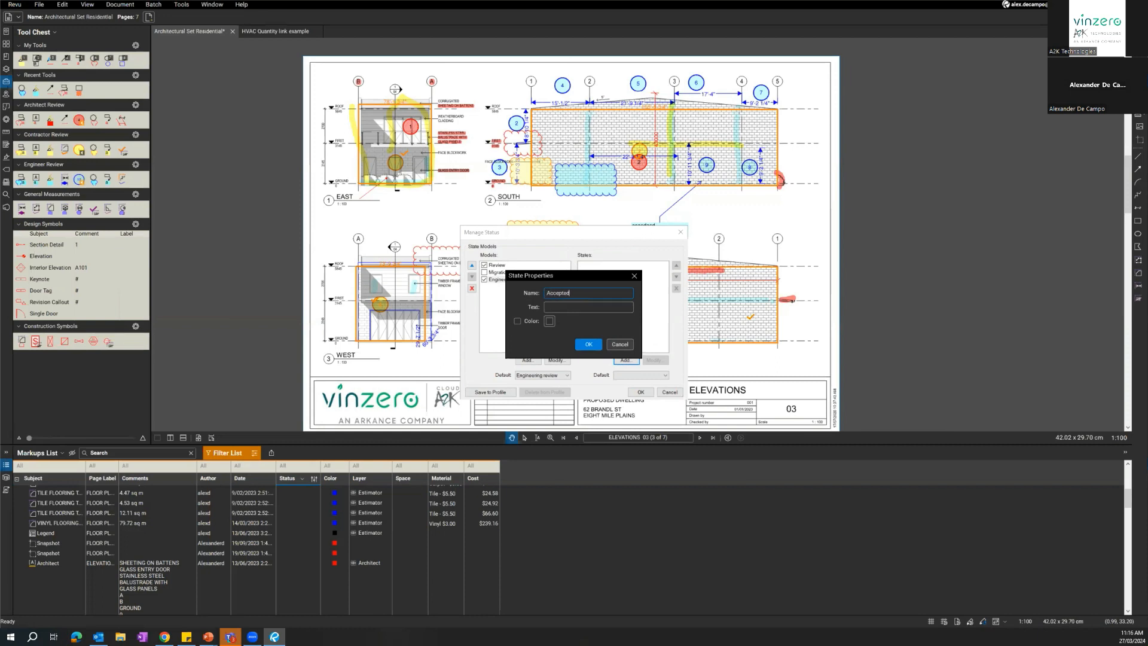
{"action": "key", "text": "Return"}
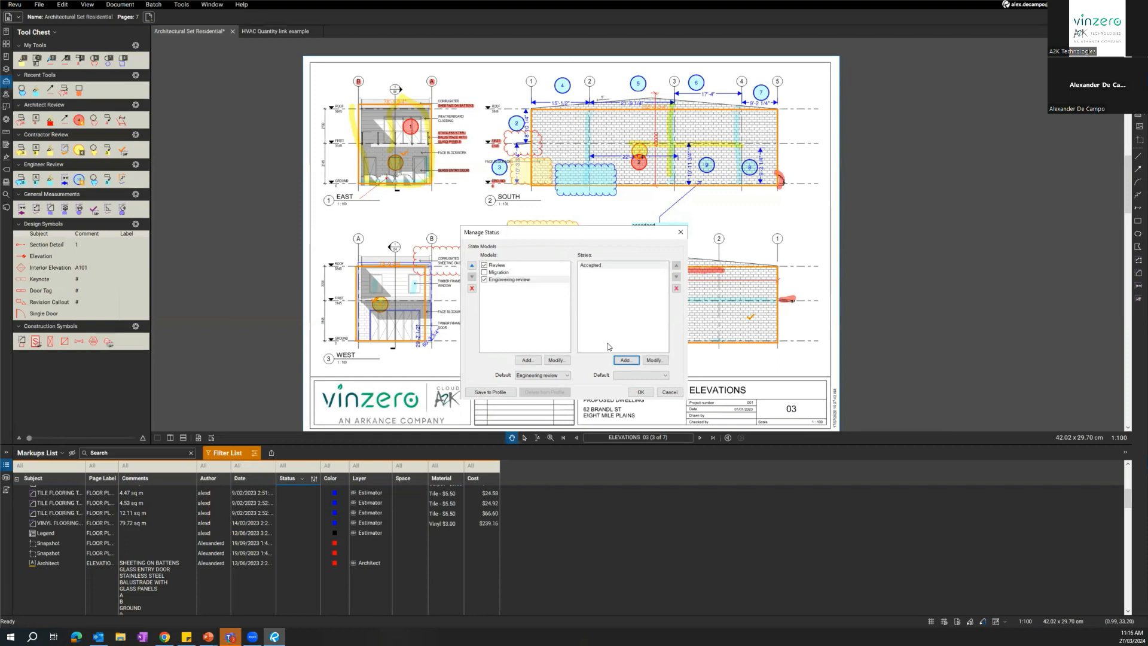
Add "Rejected" and "Complete" states to the Engineering review model and save the status settings.
{"action": "left_click", "coordinate": [625, 360]}
{"action": "left_click", "coordinate": [563, 293]}
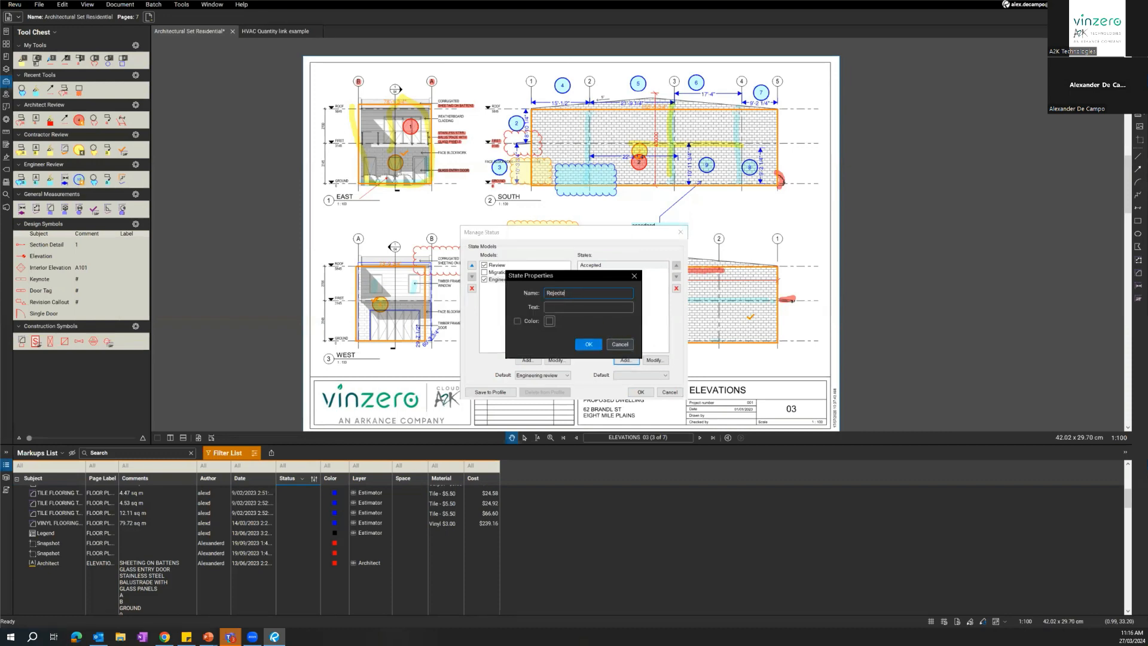
{"action": "left_click", "coordinate": [589, 343]}
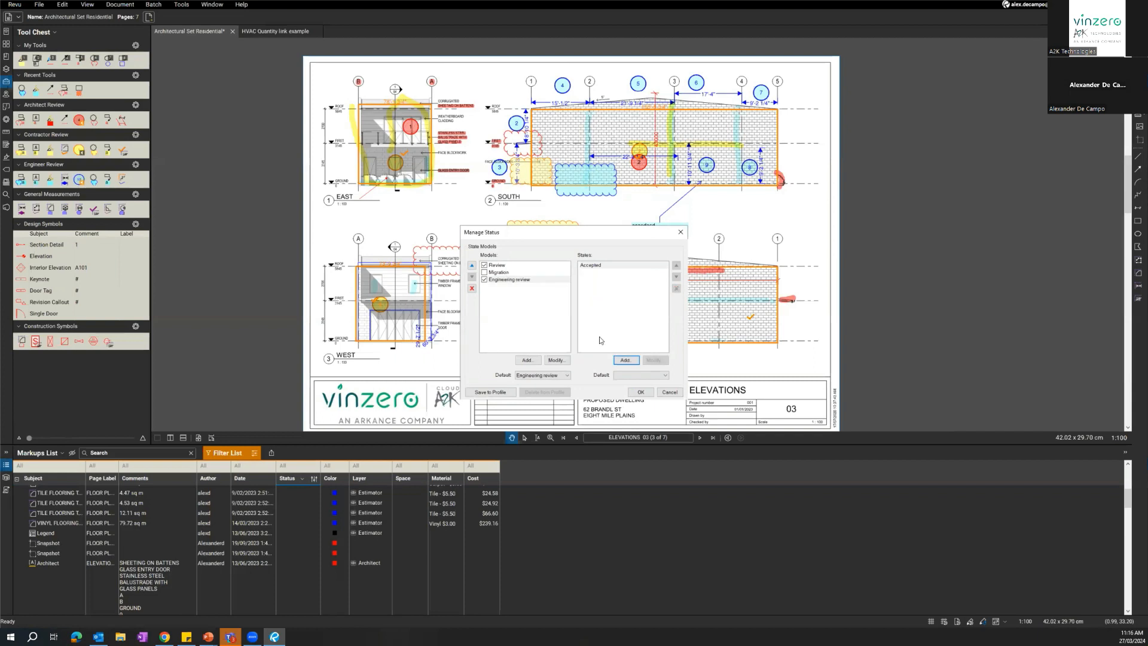
{"action": "left_click", "coordinate": [624, 360]}
{"action": "left_click", "coordinate": [547, 290]}
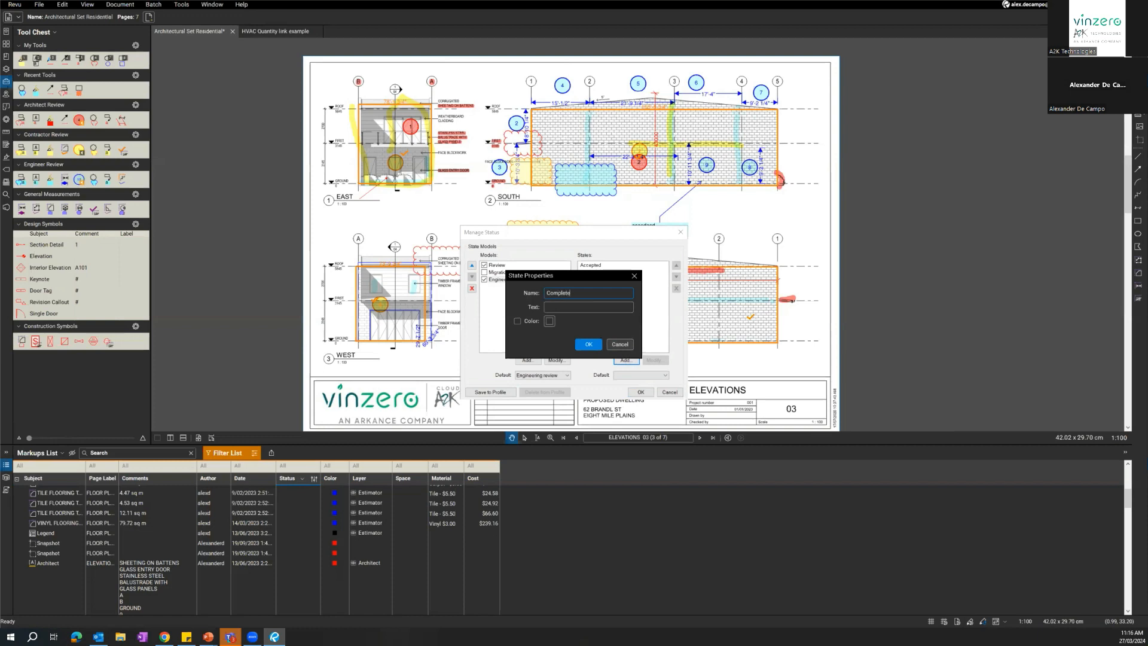
{"action": "left_click", "coordinate": [589, 344]}
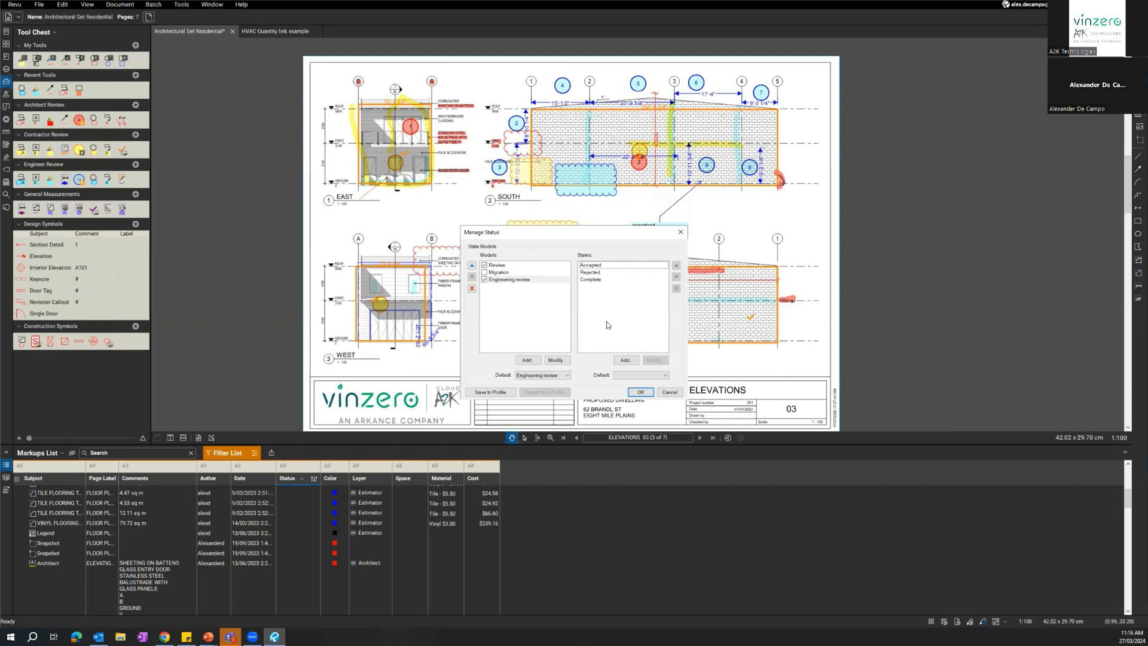
{"action": "left_click", "coordinate": [640, 391]}
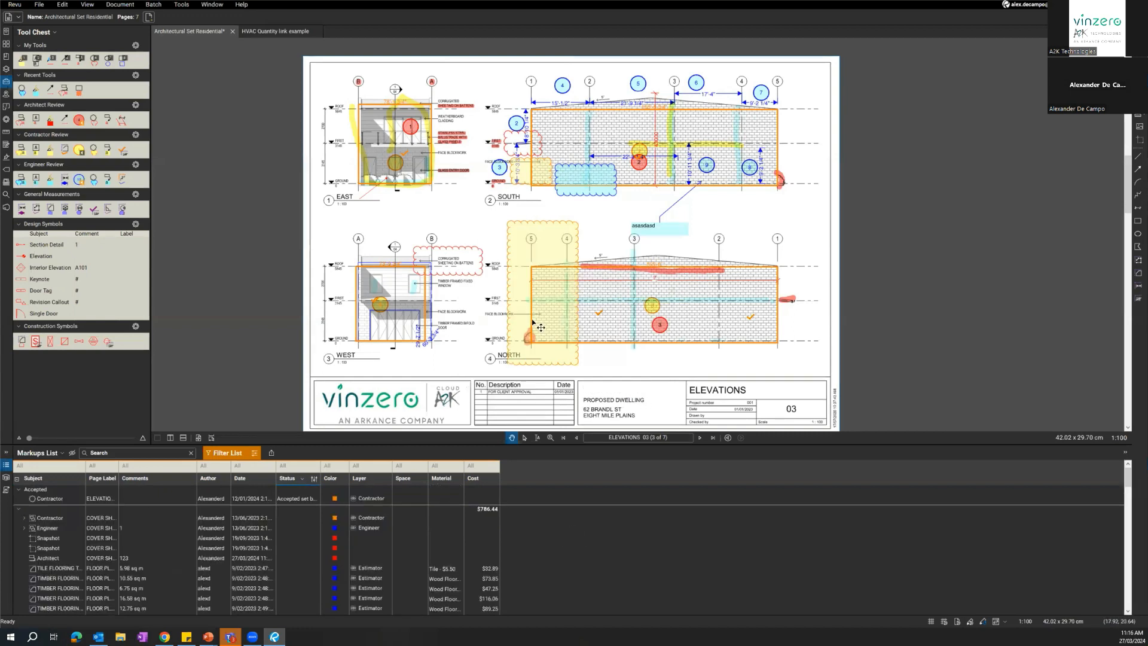
Set the Engineering review status of the large yellow Contractor cloud on the North elevation to Accepted.
{"action": "mouse_move", "coordinate": [487, 222]}
{"action": "left_mouse_down"}
{"action": "mouse_move", "coordinate": [529, 245]}
{"action": "mouse_move", "coordinate": [574, 247]}
{"action": "mouse_move", "coordinate": [571, 232]}
{"action": "left_mouse_up"}
{"action": "scroll", "coordinate": [532, 248], "scroll_direction": "up", "scroll_amount": 2}
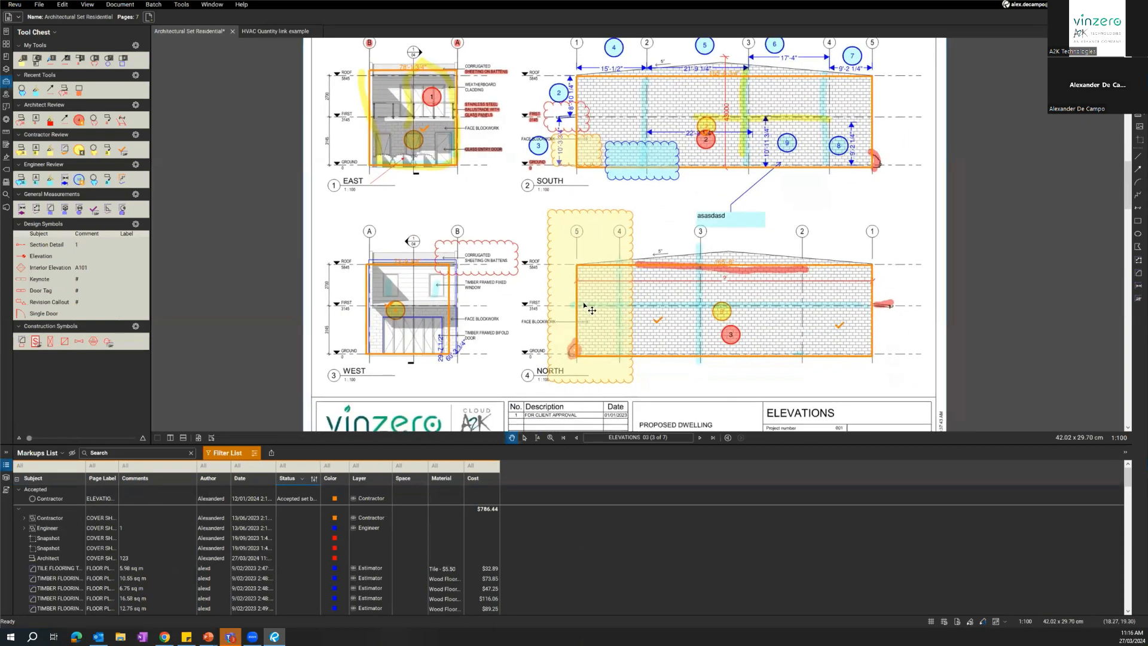
{"action": "left_click", "coordinate": [563, 234]}
{"action": "right_click", "coordinate": [563, 235]}
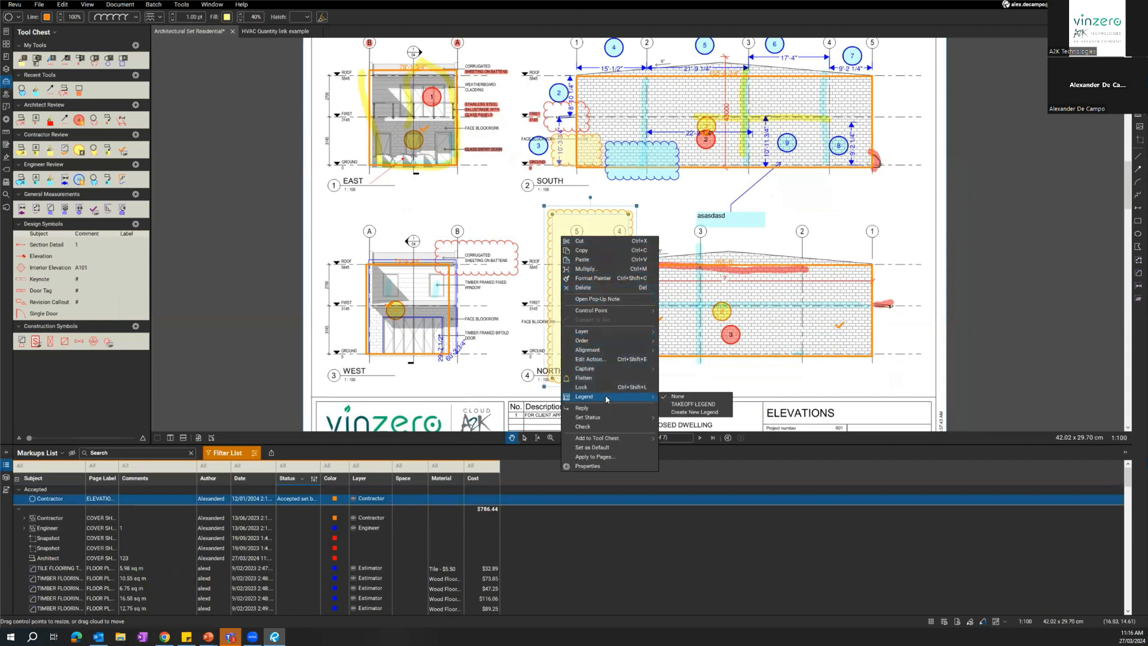
{"action": "mouse_move", "coordinate": [613, 416]}
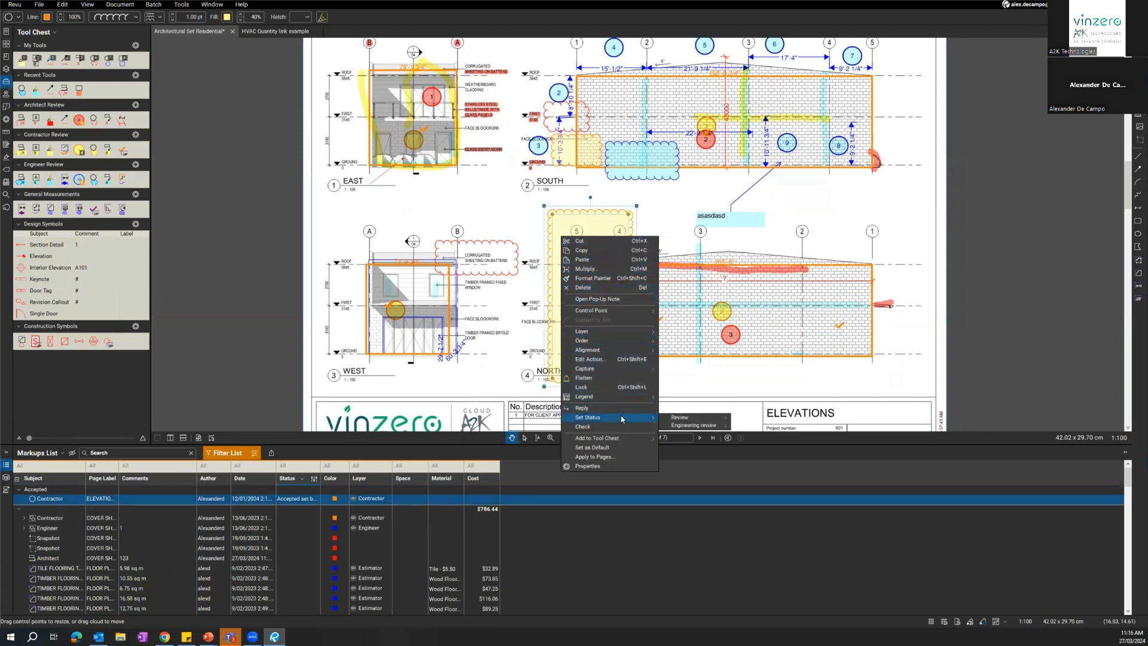
{"action": "left_click", "coordinate": [624, 417]}
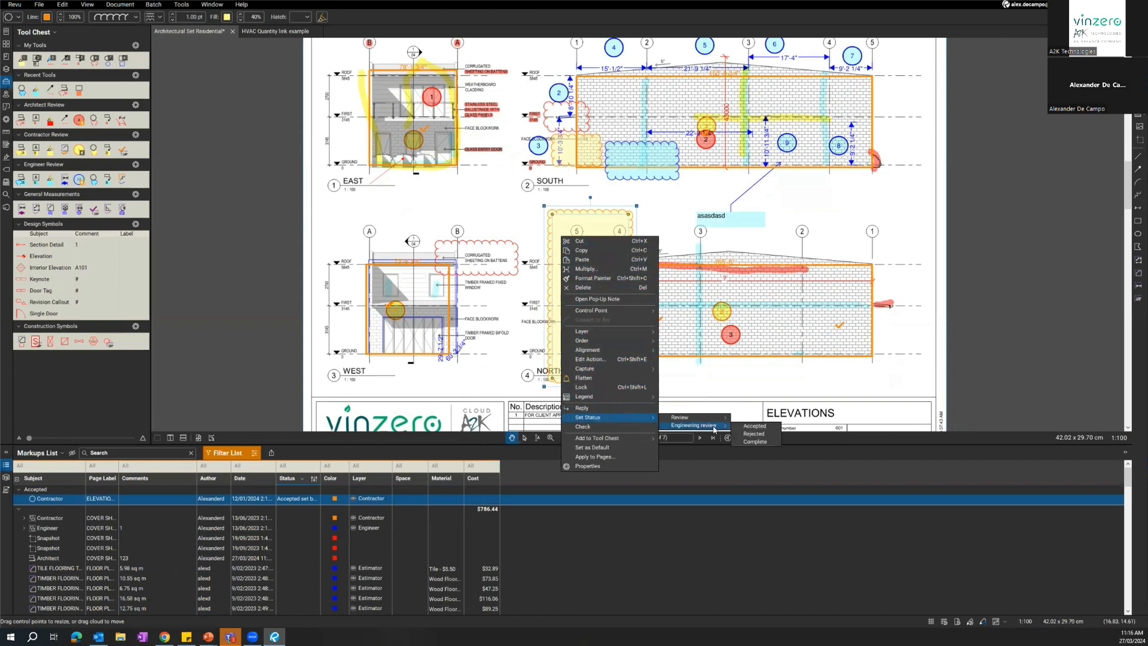
{"action": "left_click", "coordinate": [744, 426]}
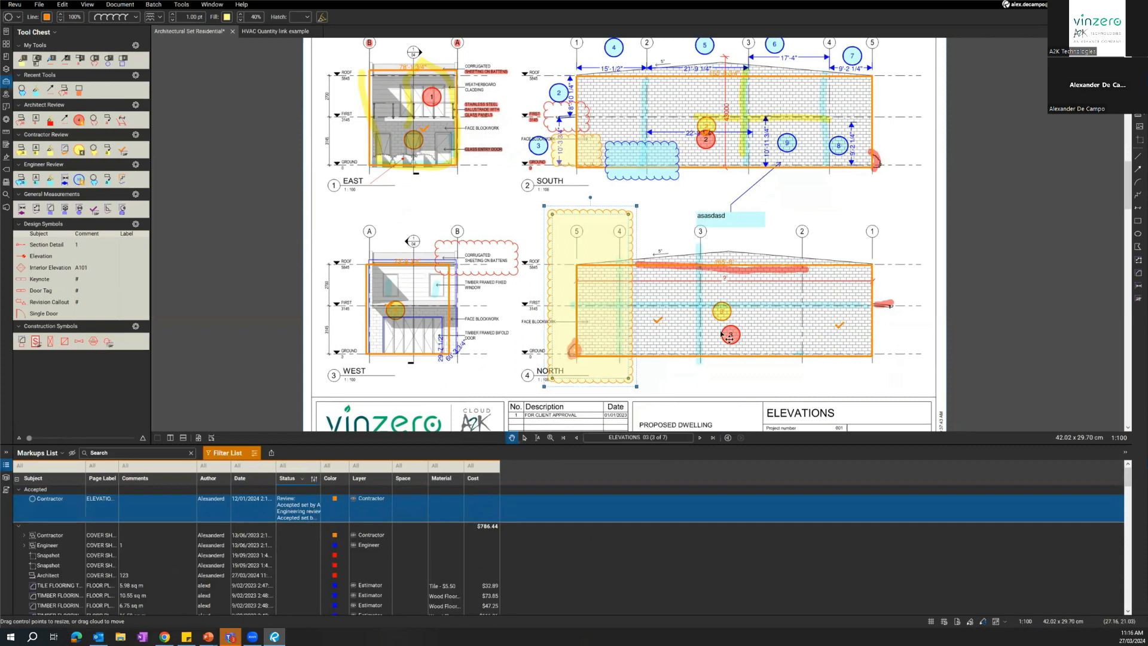
Set the status of the cyan Engineer cloud on the South elevation to Accepted and deselect it.
{"action": "left_click_drag", "start_coordinate": [723, 181], "coordinate": [708, 214]}
{"action": "left_click", "coordinate": [622, 232]}
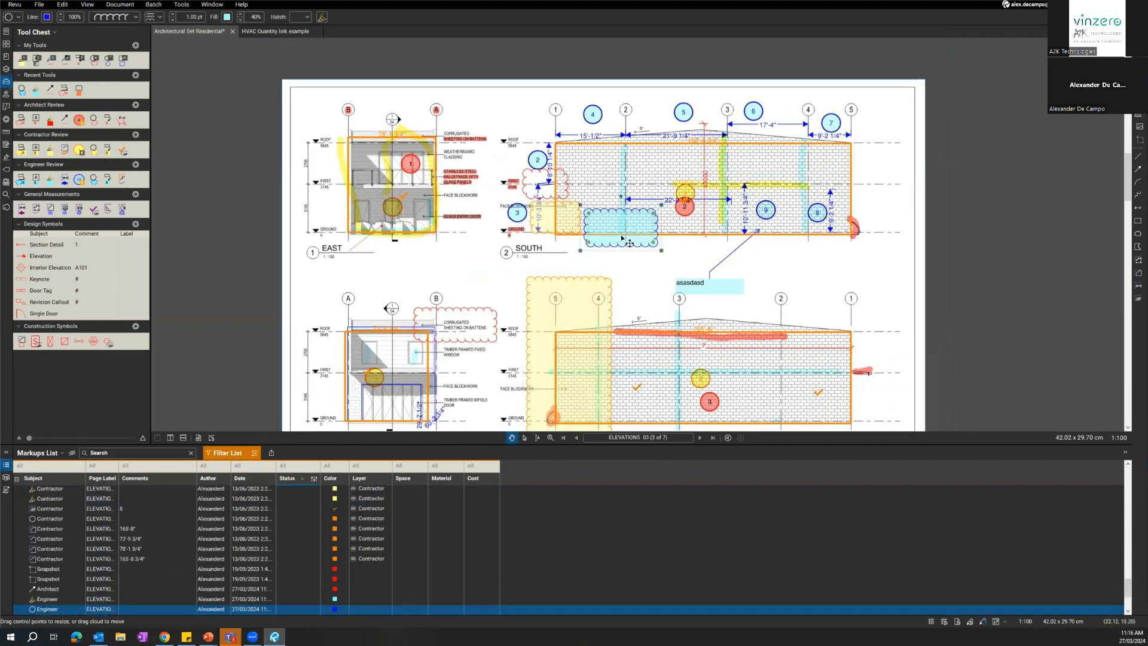
{"action": "right_click", "coordinate": [622, 234]}
{"action": "mouse_move", "coordinate": [697, 417]}
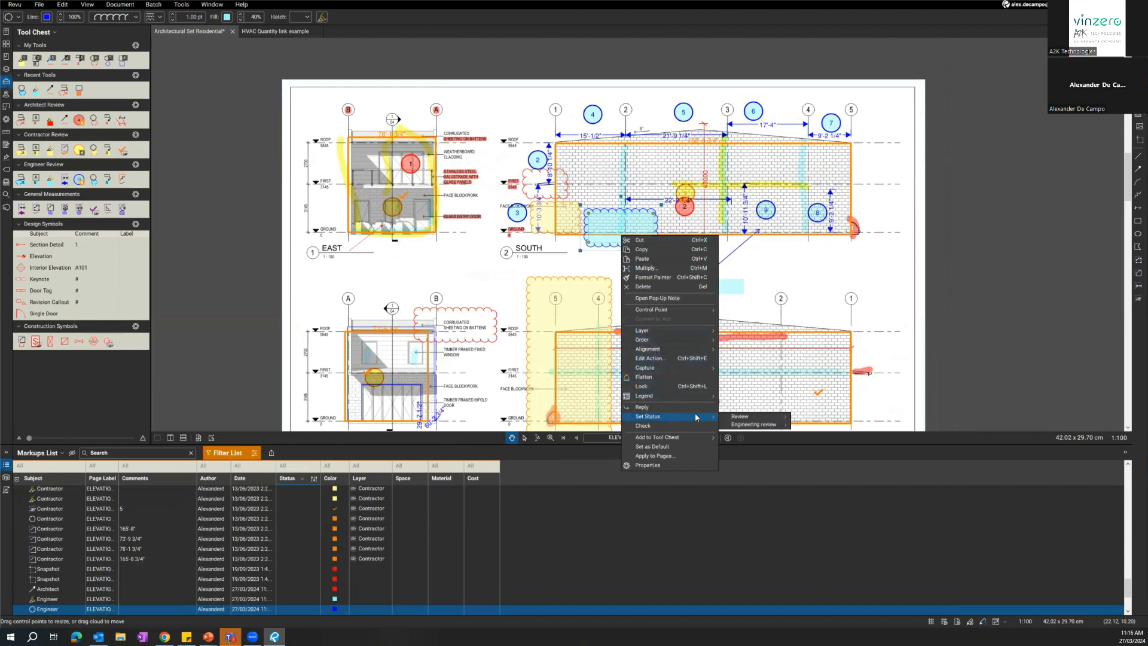
{"action": "mouse_move", "coordinate": [748, 425]}
{"action": "left_click", "coordinate": [814, 417]}
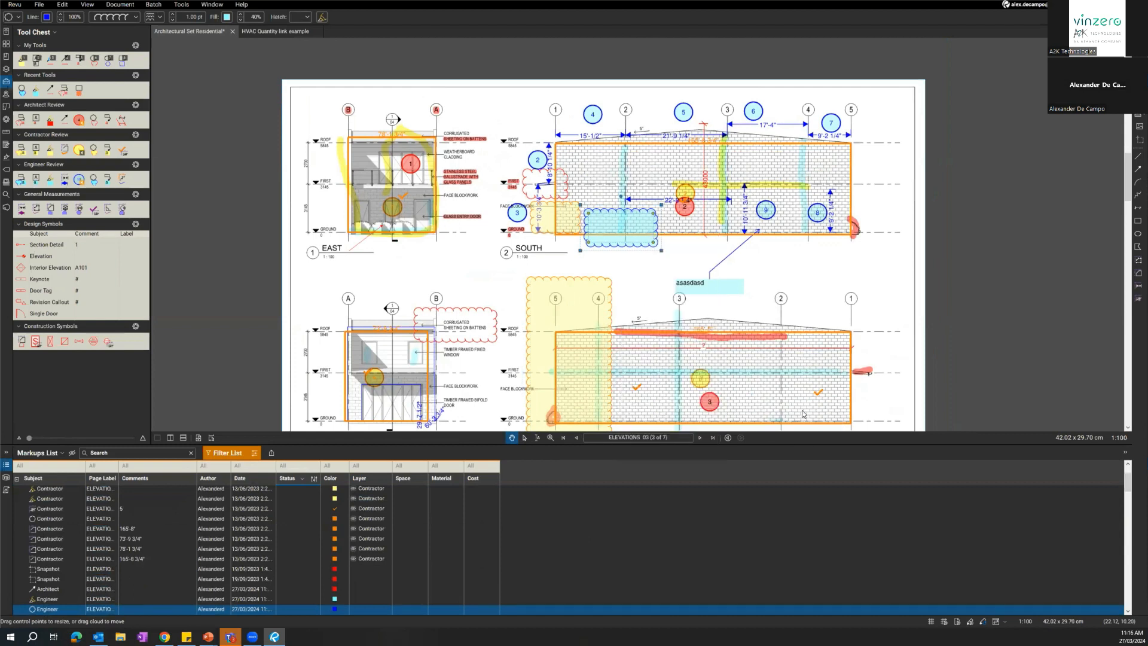
{"action": "left_click_drag", "start_coordinate": [653, 276], "coordinate": [671, 243]}
{"action": "left_click", "coordinate": [722, 347]}
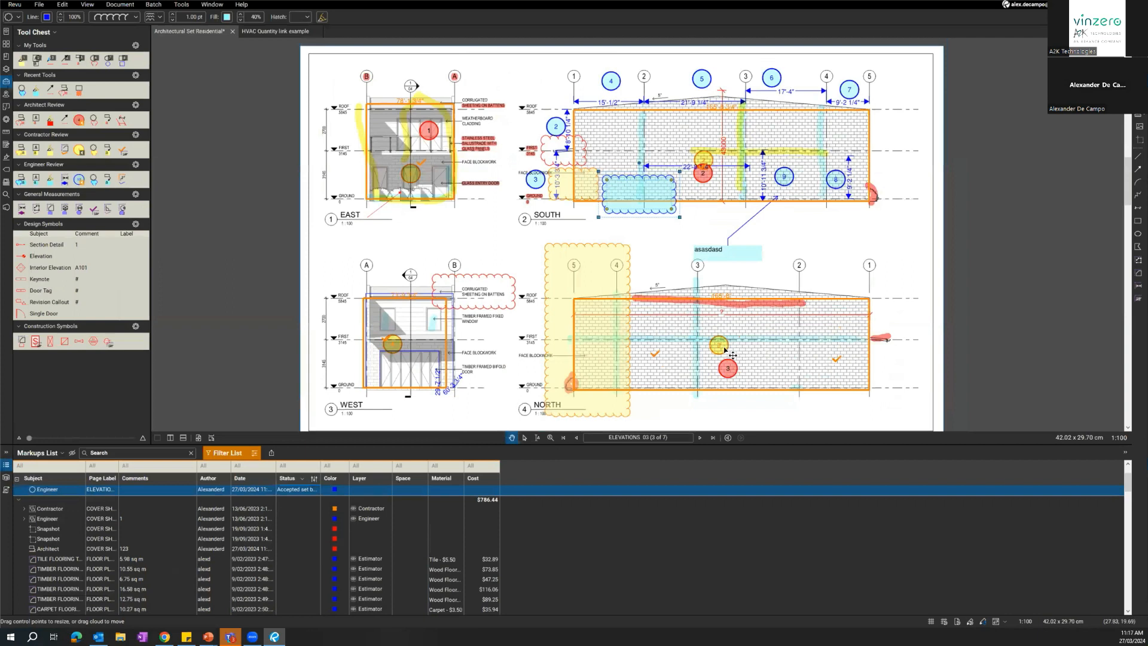
{"action": "left_click", "coordinate": [476, 238]}
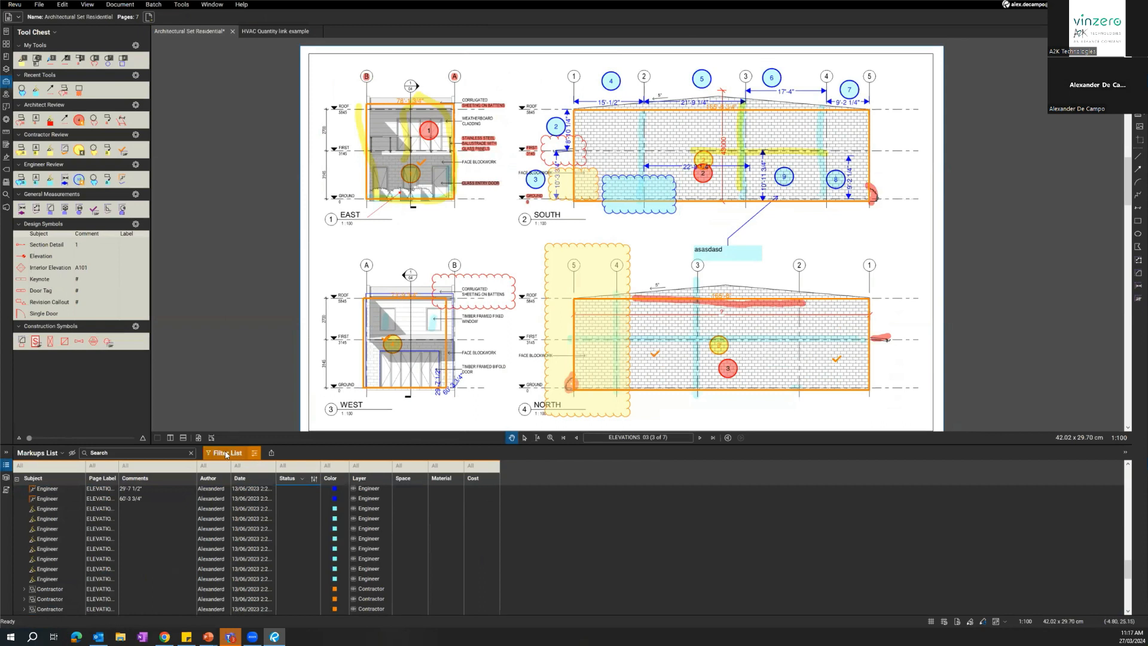
Filter the Markups List by the Accepted status and switch the Status filter to [Blank].
{"action": "left_click", "coordinate": [288, 467]}
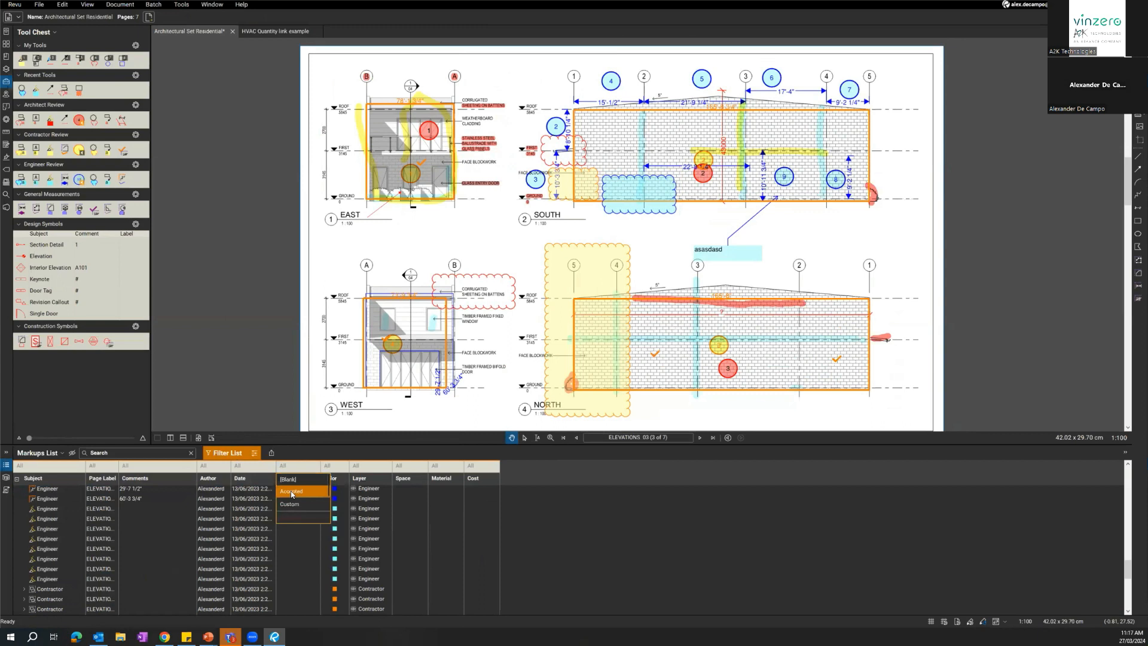
{"action": "left_click", "coordinate": [295, 494]}
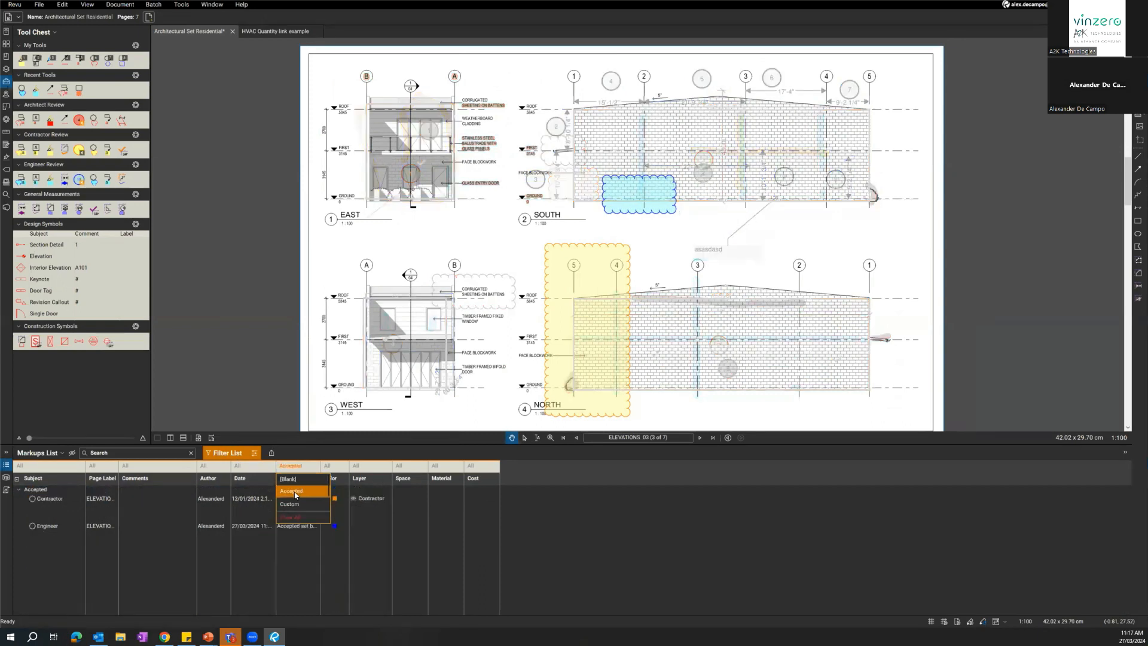
{"action": "left_click", "coordinate": [302, 479]}
{"action": "key", "text": "ctrl"}
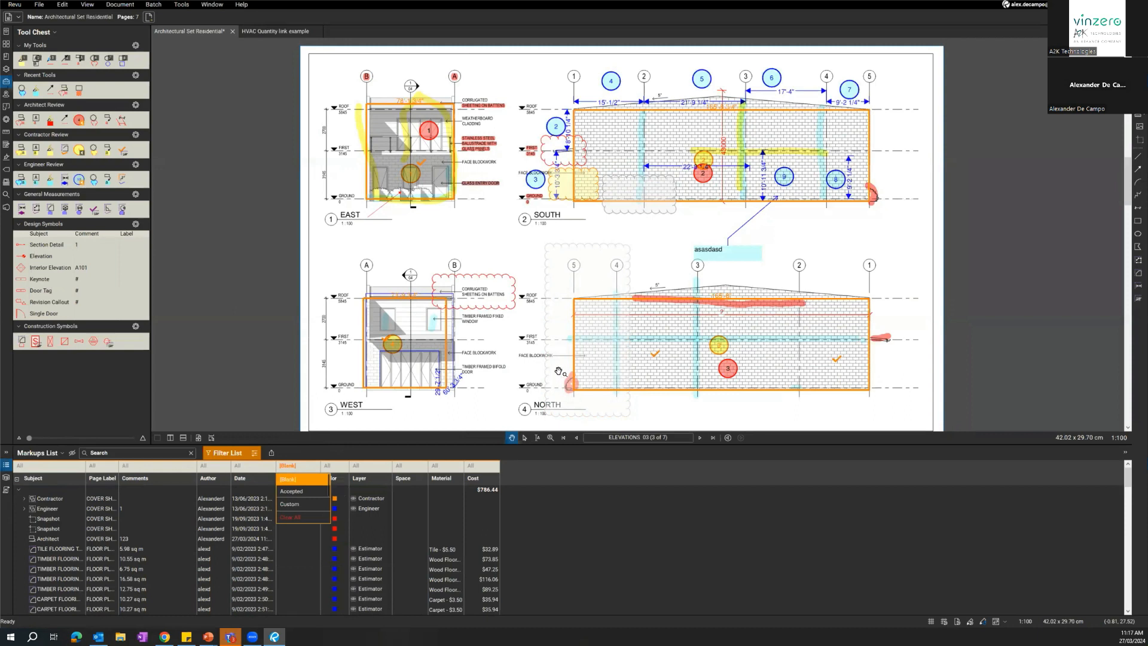
{"action": "left_click", "coordinate": [495, 253]}
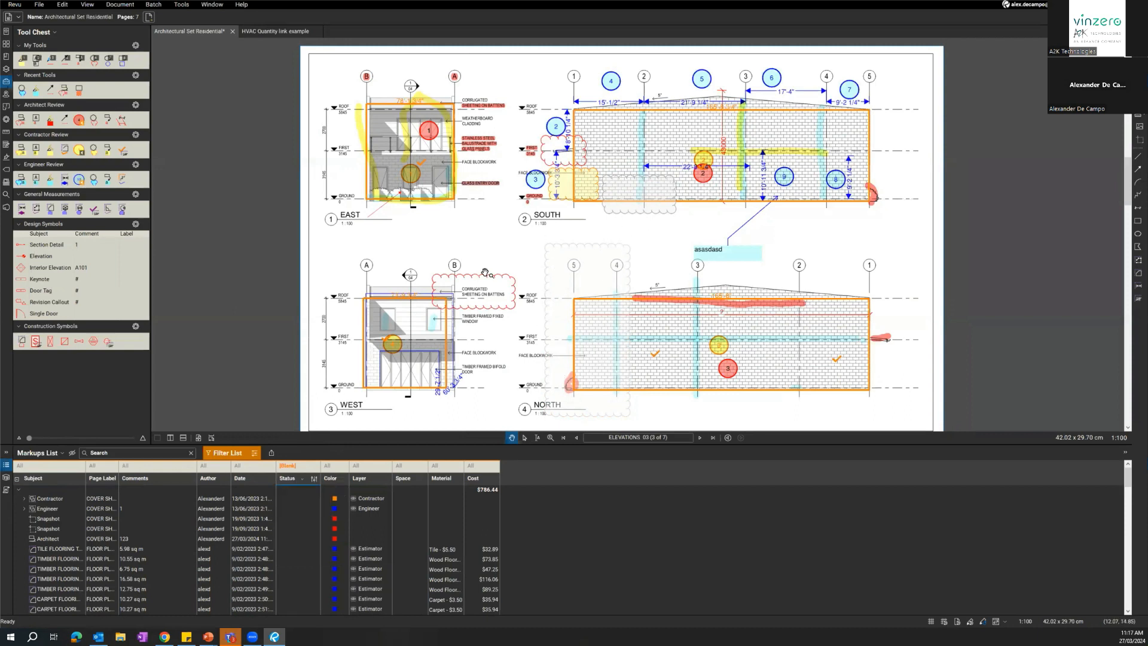
Assign a review status to the red Architect cloud on the West elevation.
{"action": "right_click", "coordinate": [483, 275]}
{"action": "mouse_move", "coordinate": [538, 459]}
{"action": "mouse_move", "coordinate": [628, 468]}
{"action": "left_click", "coordinate": [682, 470]}
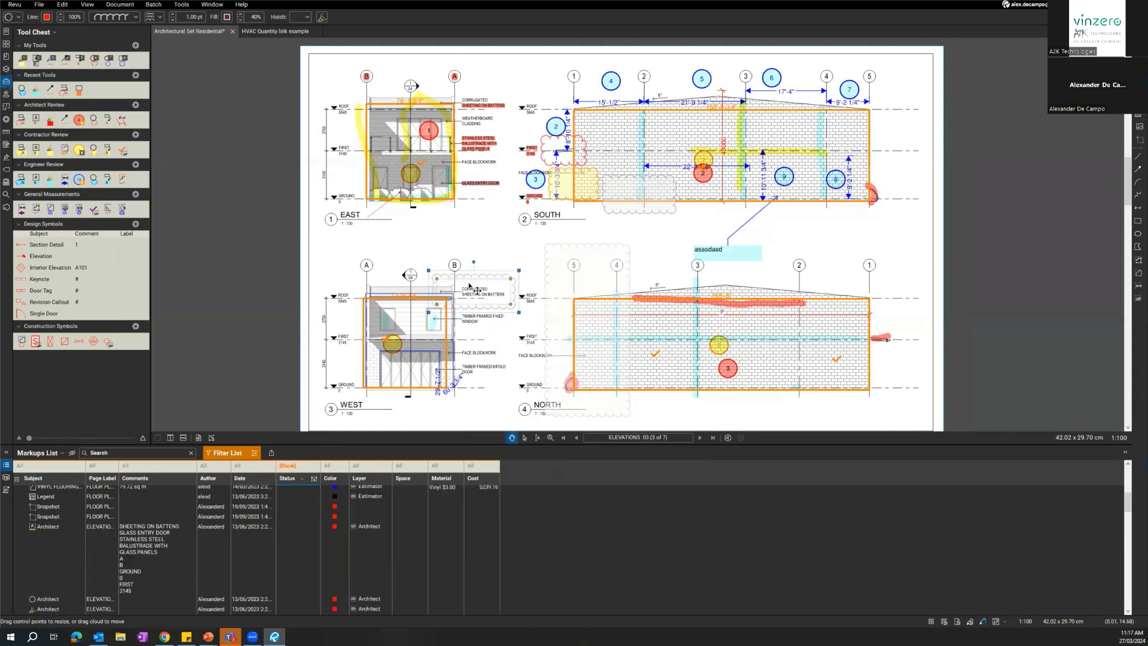
Assign an Engineering review status to the small yellow Contractor cloud on the South elevation.
{"action": "left_click", "coordinate": [595, 199]}
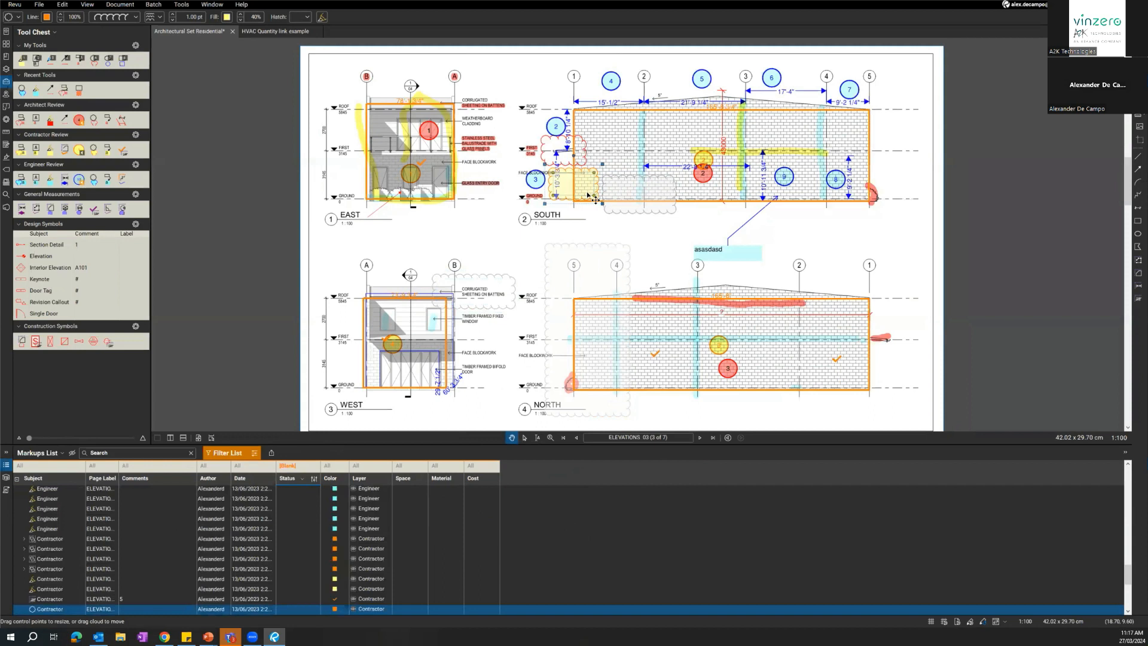
{"action": "right_click", "coordinate": [588, 193]}
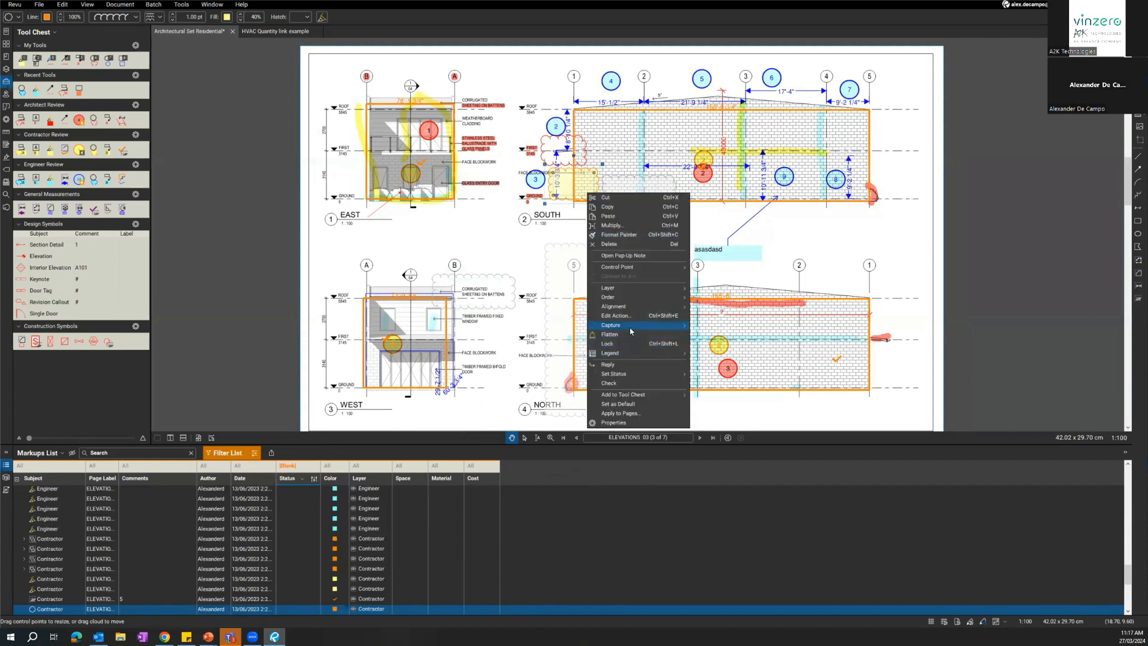
{"action": "mouse_move", "coordinate": [634, 374]}
{"action": "mouse_move", "coordinate": [726, 381]}
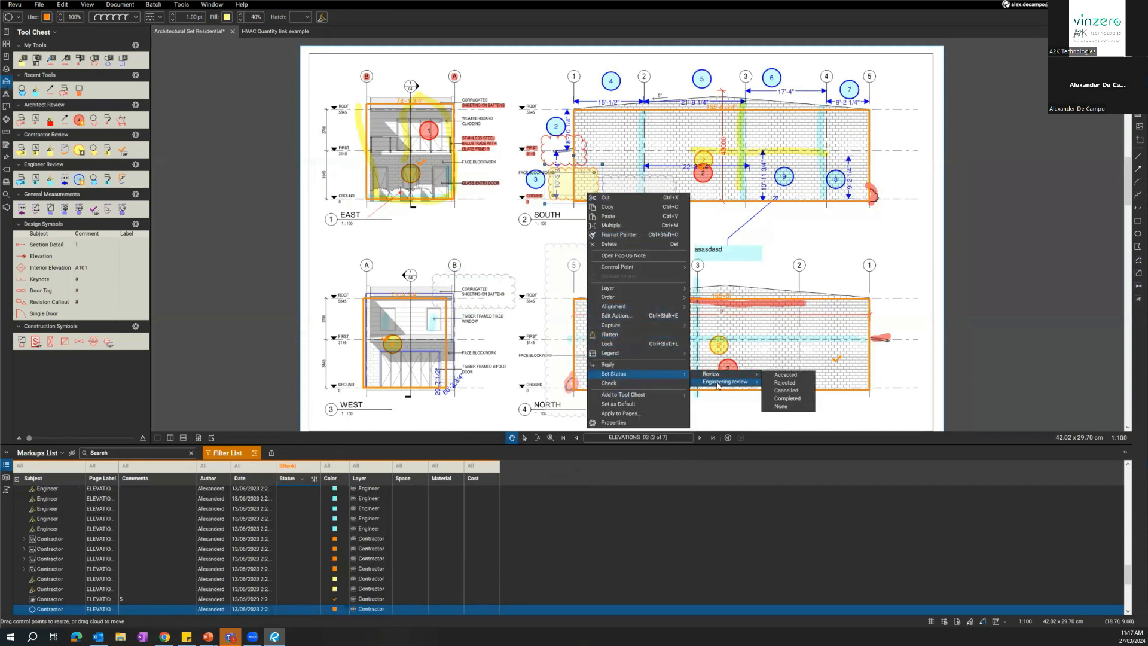
{"action": "left_click", "coordinate": [774, 393]}
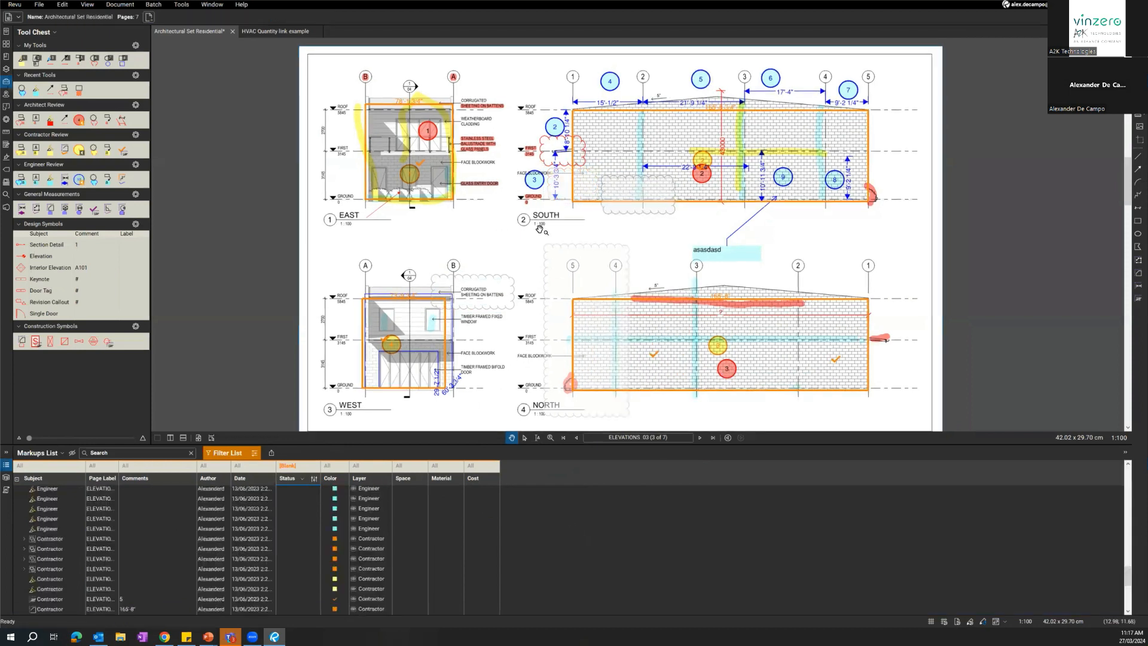
Select all markups across the East and South elevations and set their Engineering review status to Rejected.
{"action": "scroll", "coordinate": [596, 224], "scroll_direction": "down", "scroll_amount": 3}
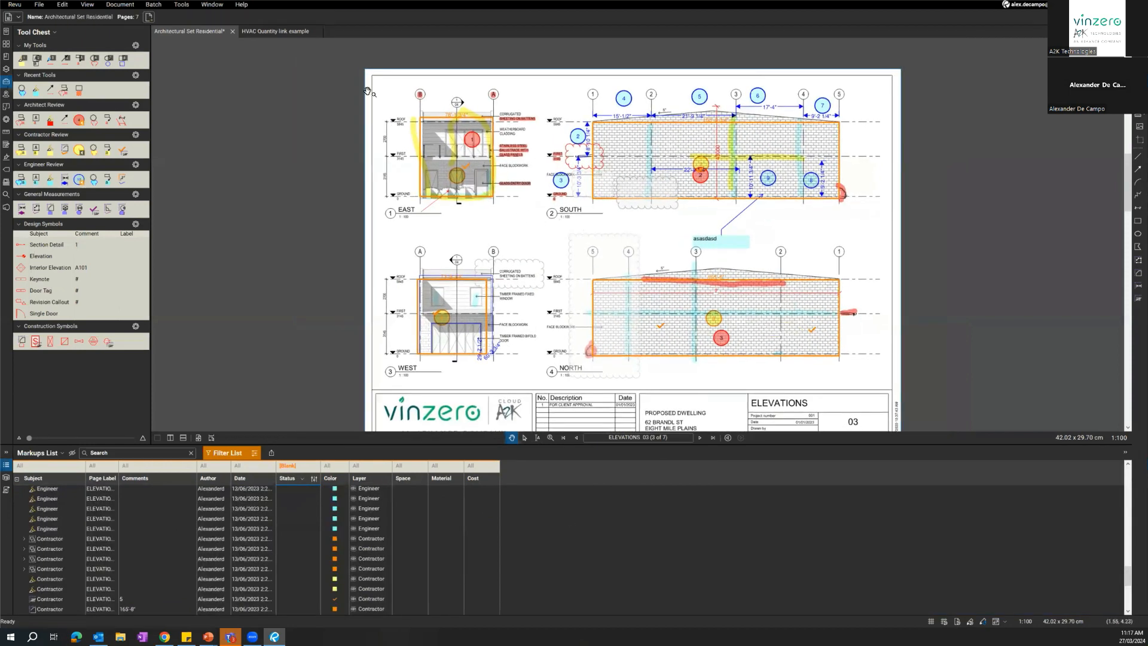
{"action": "left_click_drag", "start_coordinate": [355, 66], "coordinate": [893, 253]}
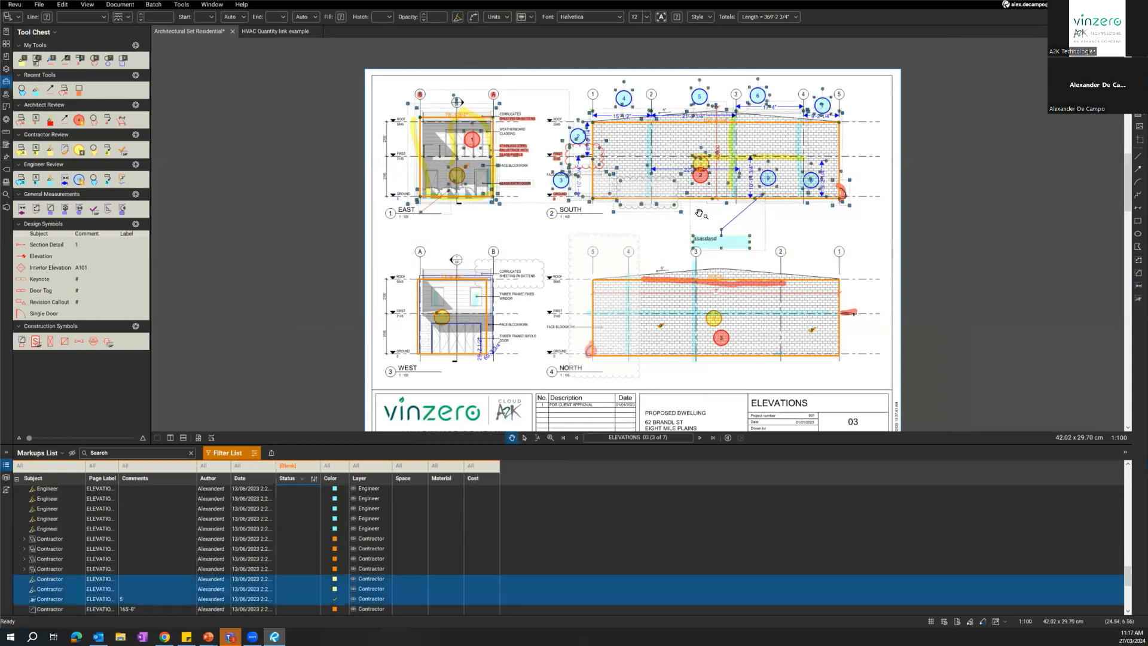
{"action": "right_click", "coordinate": [707, 185]}
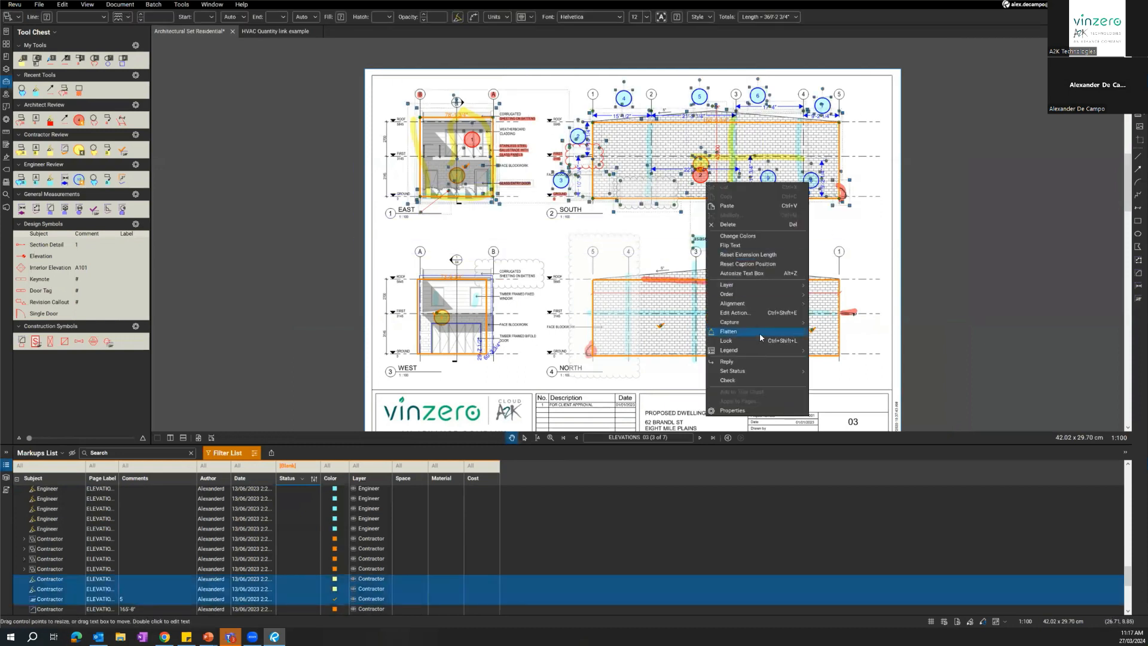
{"action": "mouse_move", "coordinate": [771, 370]}
{"action": "mouse_move", "coordinate": [840, 379]}
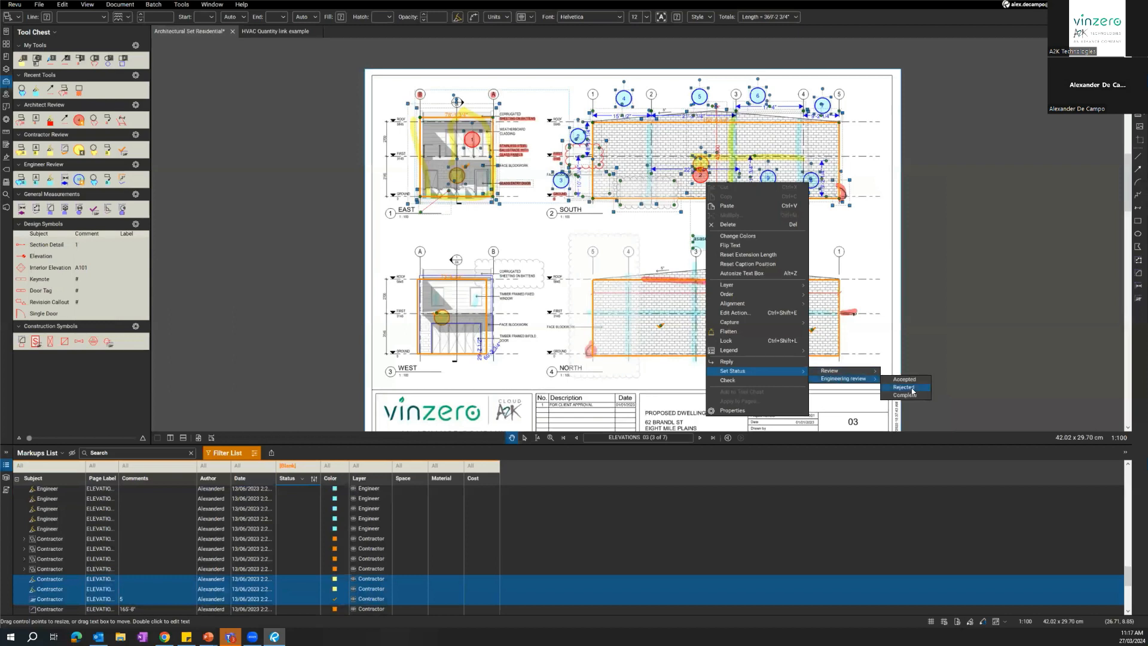
{"action": "left_click", "coordinate": [903, 389]}
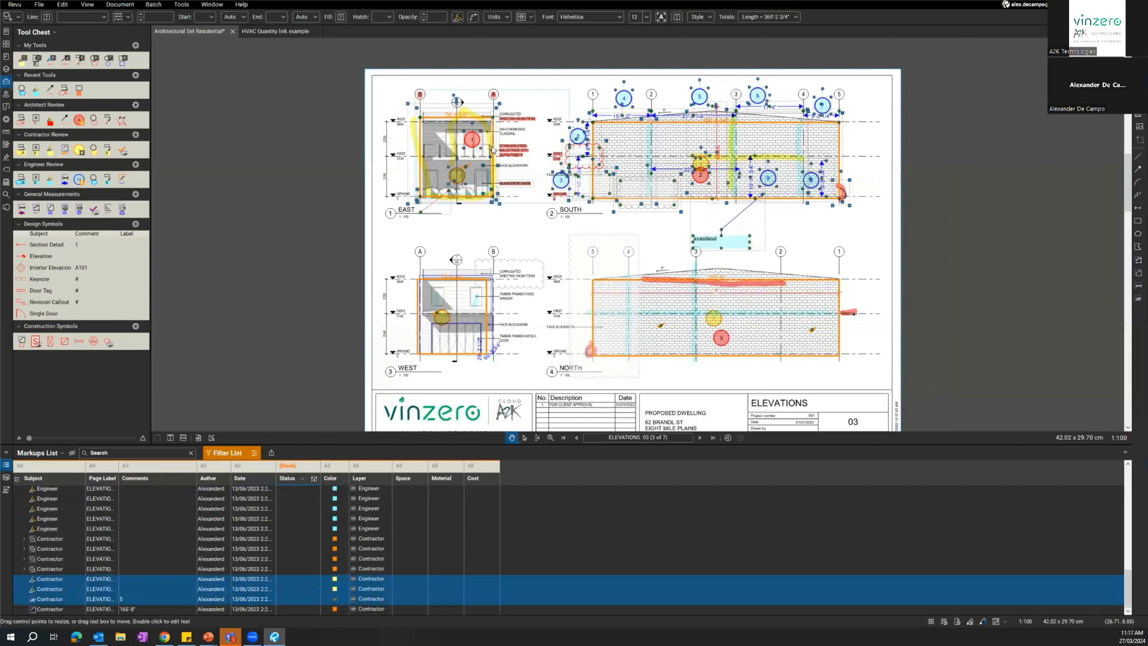
Select the markups on the North elevation and assign them an Engineering review status together.
{"action": "left_click", "coordinate": [879, 262]}
{"action": "left_click_drag", "start_coordinate": [881, 254], "coordinate": [609, 383]}
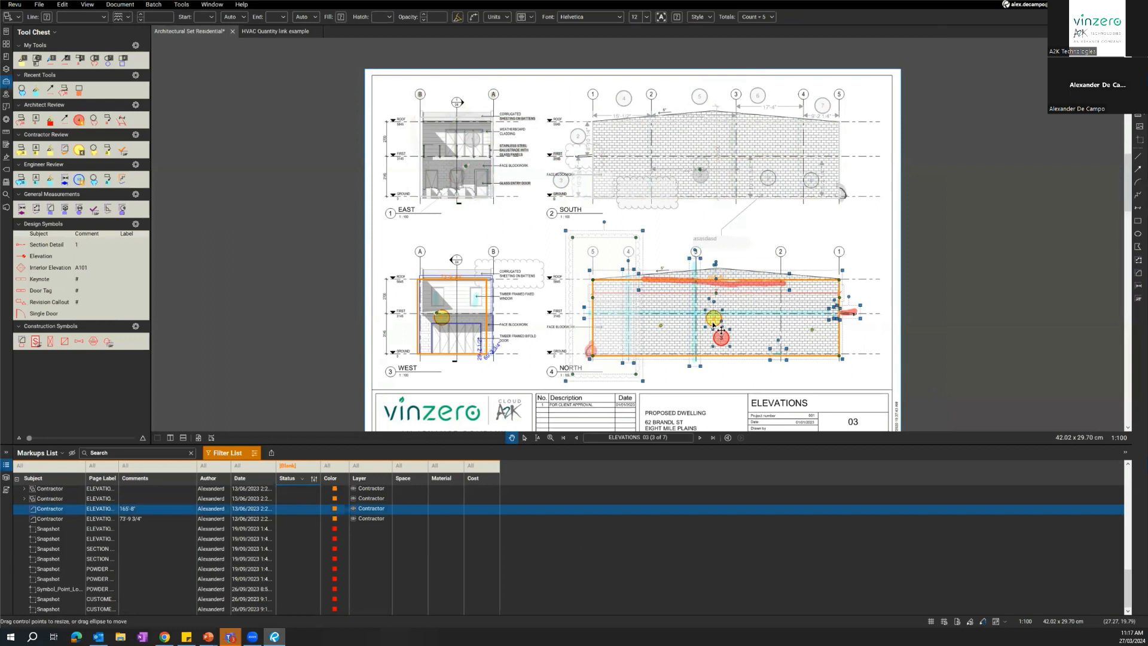
{"action": "right_click", "coordinate": [714, 323]}
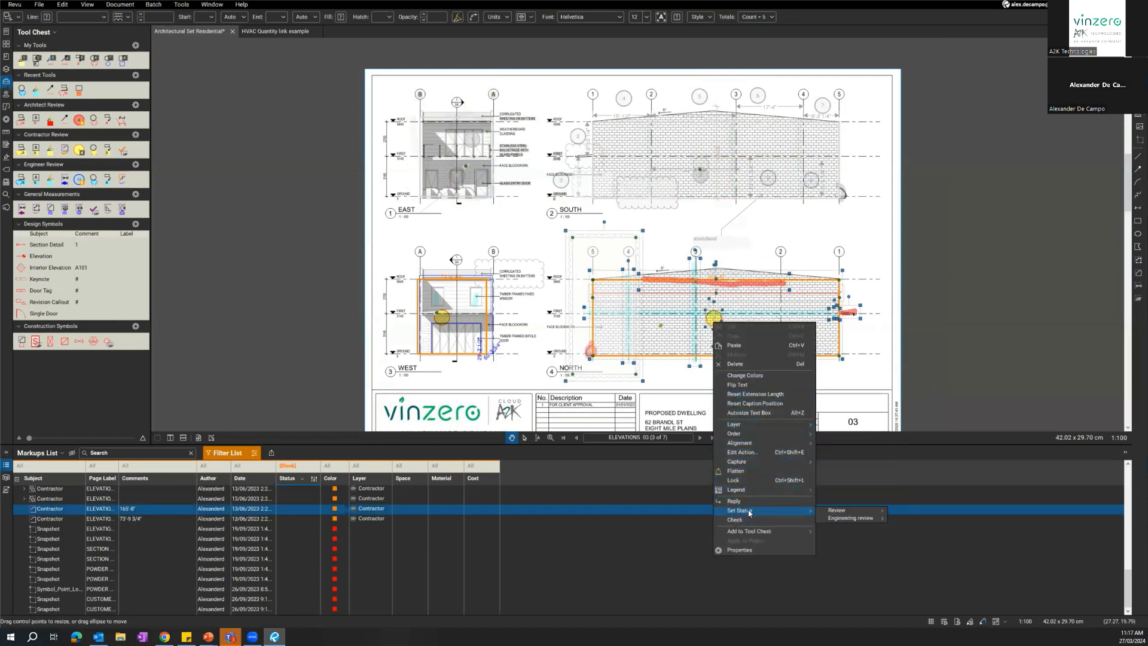
{"action": "left_click", "coordinate": [899, 519]}
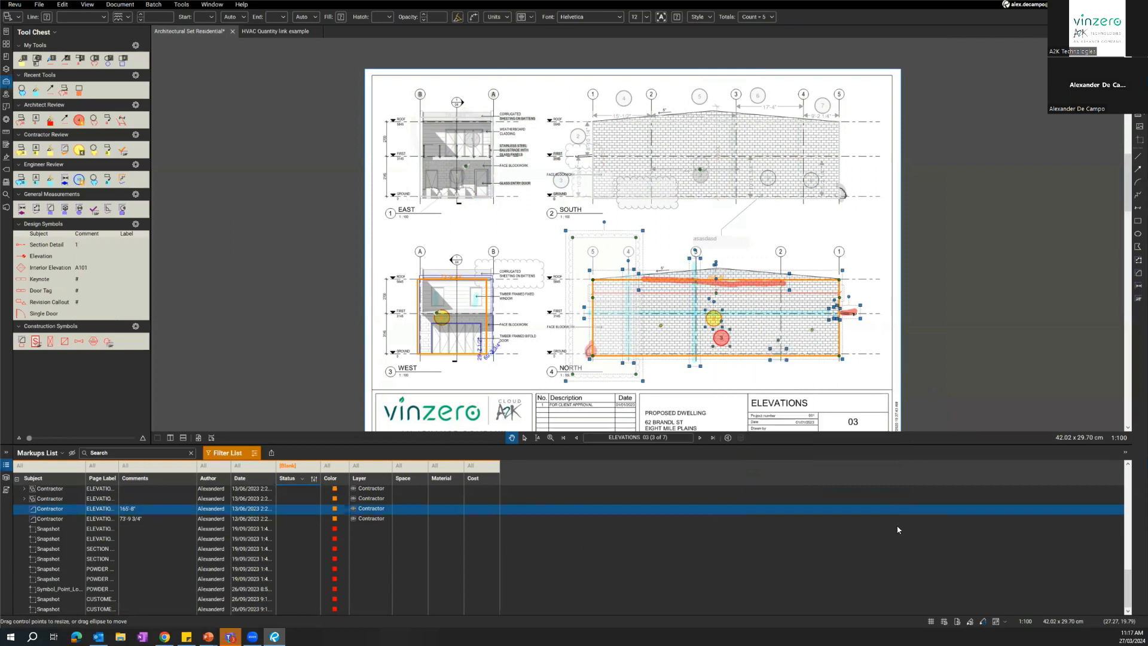
Select all markups on the West elevation and set their Engineering review status to Complete.
{"action": "left_click_drag", "start_coordinate": [355, 248], "coordinate": [512, 374]}
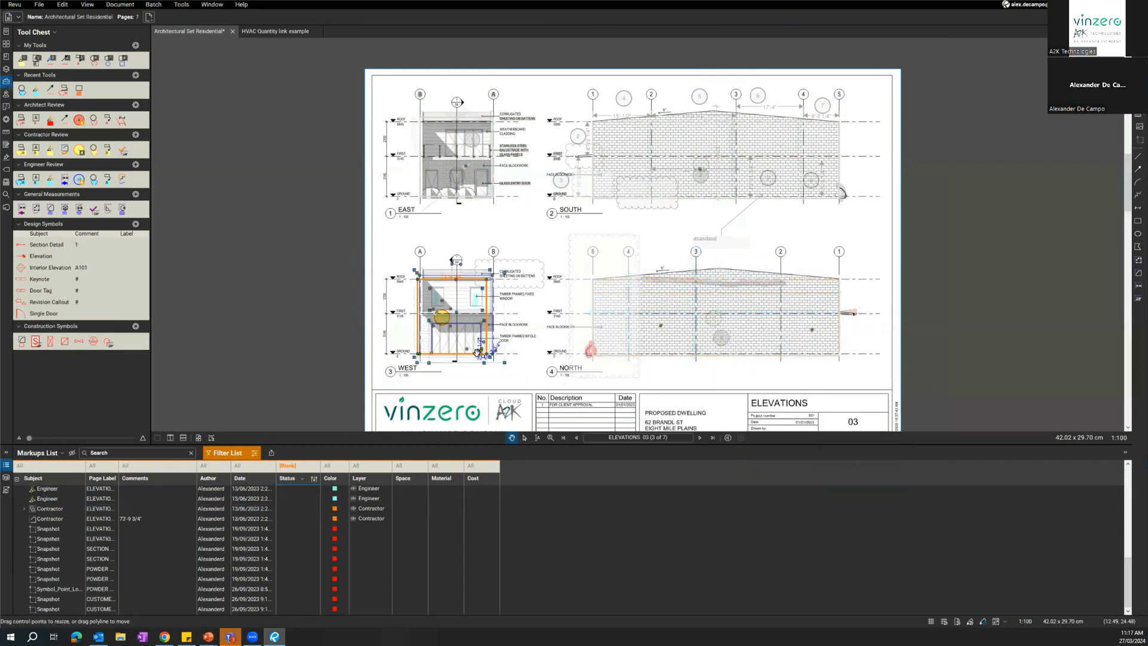
{"action": "left_click", "coordinate": [389, 273]}
{"action": "left_click_drag", "start_coordinate": [376, 241], "coordinate": [522, 381]}
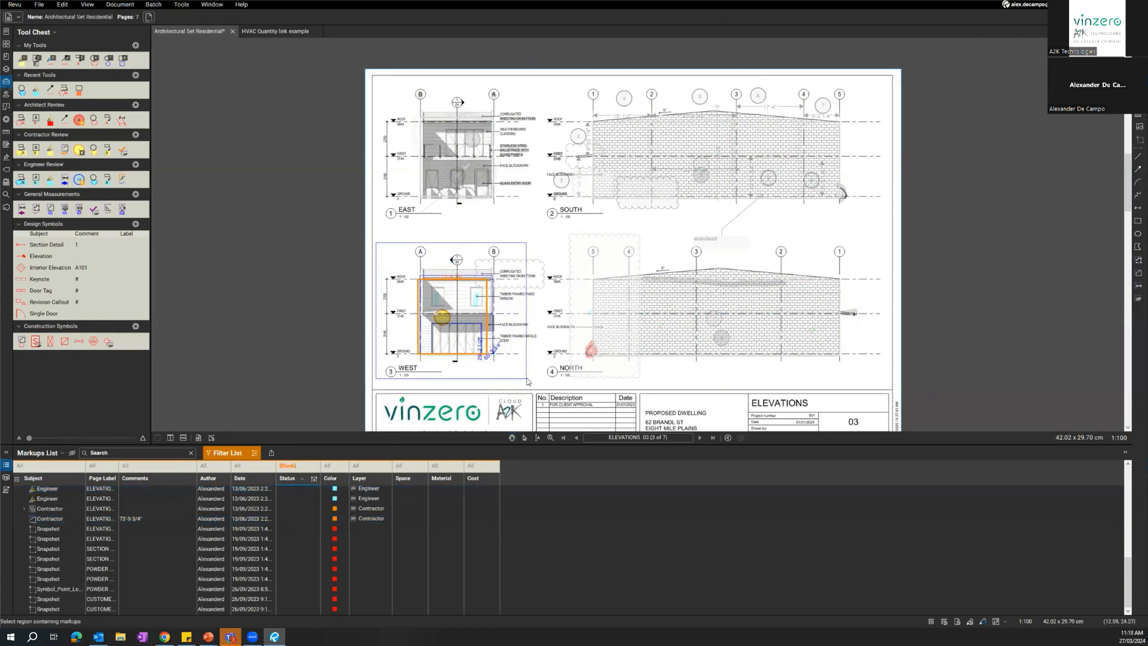
{"action": "right_click", "coordinate": [490, 329]}
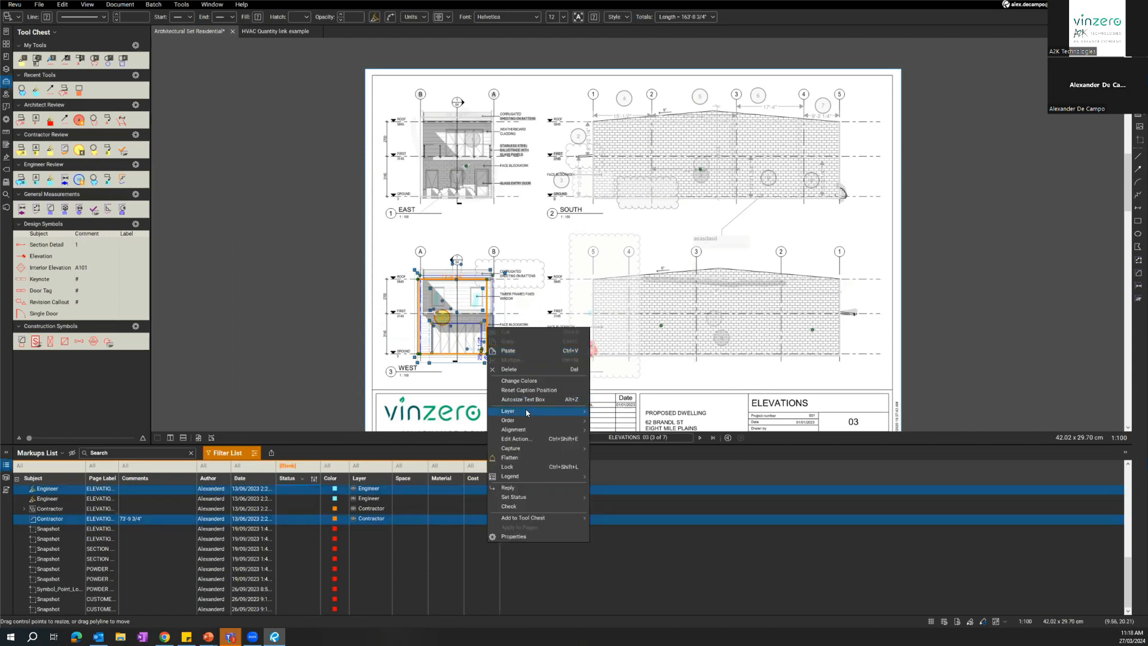
{"action": "mouse_move", "coordinate": [520, 496]}
{"action": "mouse_move", "coordinate": [622, 501]}
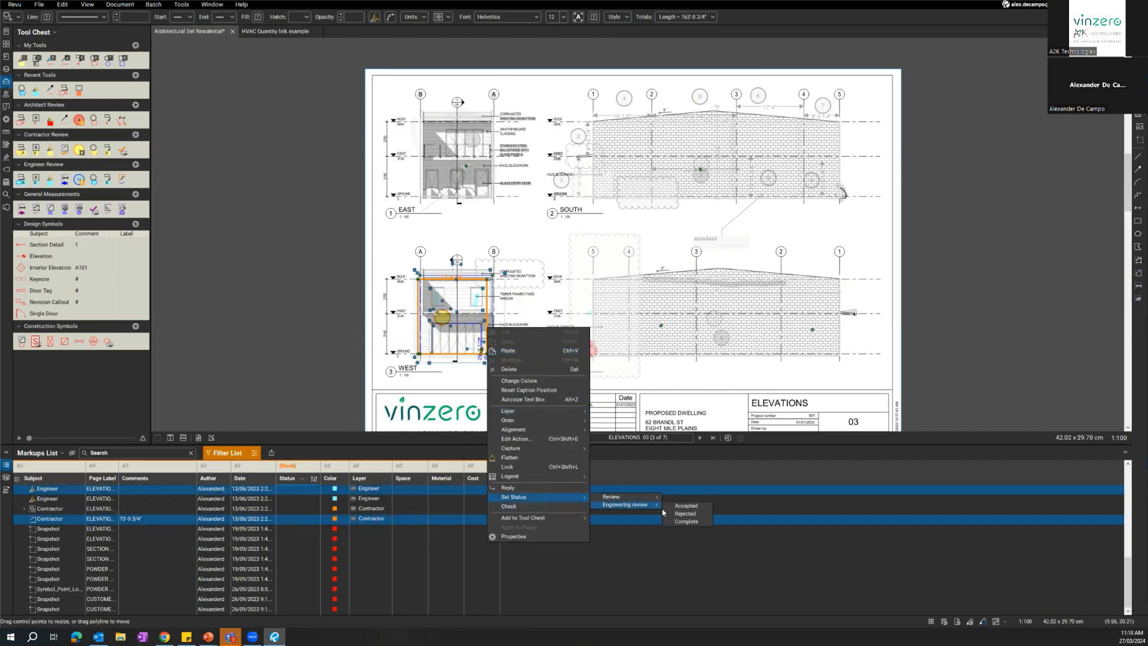
{"action": "left_click", "coordinate": [684, 525]}
{"action": "left_click", "coordinate": [396, 243]}
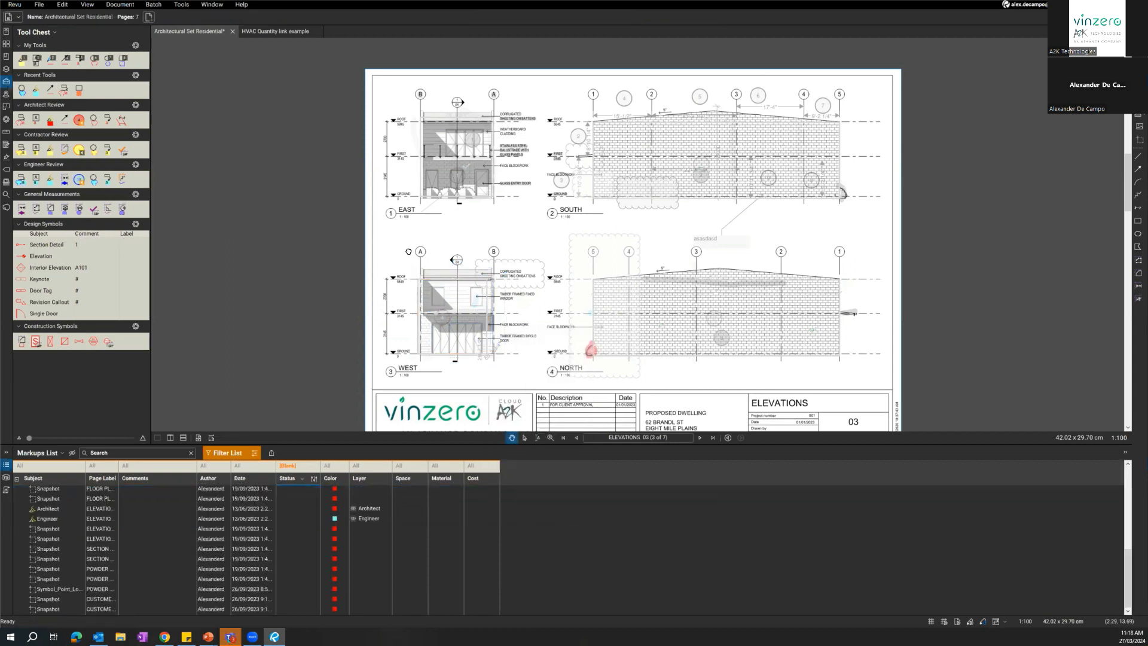
Clear the blank-status filter from the markups list.
{"action": "left_click", "coordinate": [595, 361]}
{"action": "left_click", "coordinate": [506, 247]}
{"action": "left_click", "coordinate": [300, 478]}
{"action": "left_click", "coordinate": [288, 481]}
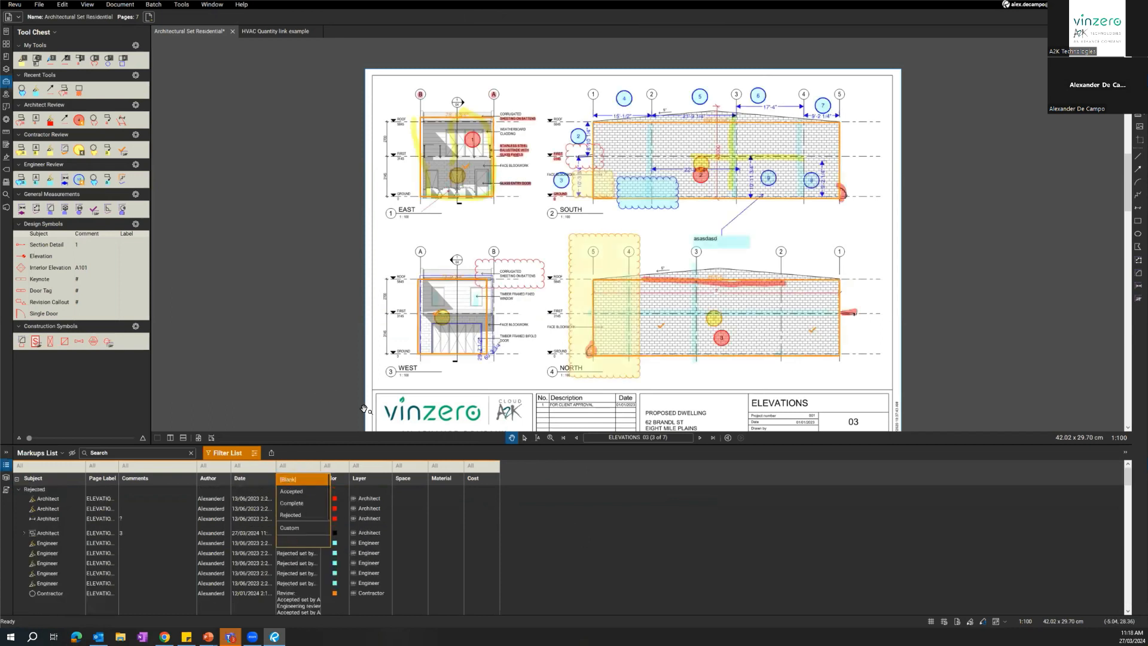
Filter the markups by Accepted, Complete and Rejected status in turn, and clear the status filter again.
{"action": "left_click", "coordinate": [299, 494]}
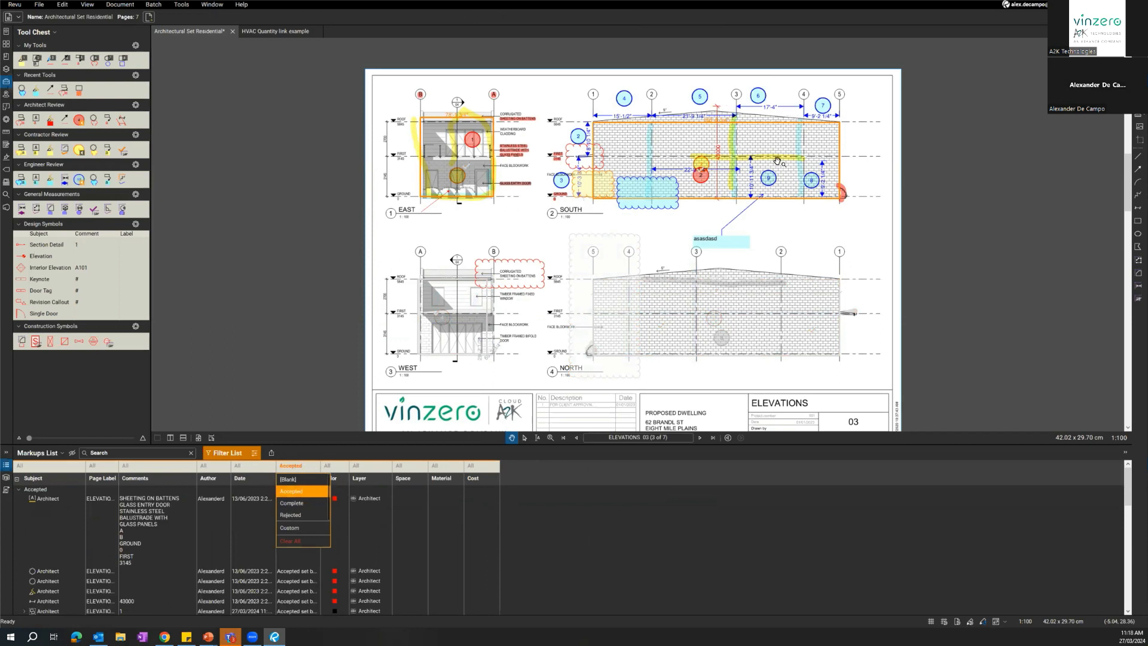
{"action": "left_click", "coordinate": [302, 502]}
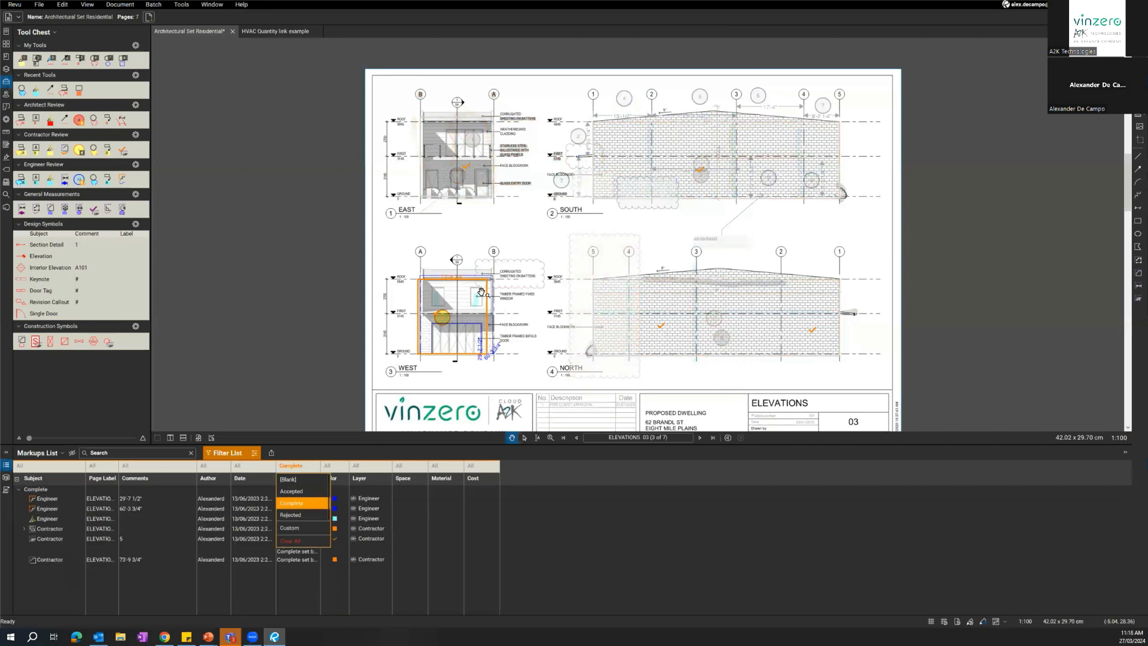
{"action": "left_click", "coordinate": [305, 513]}
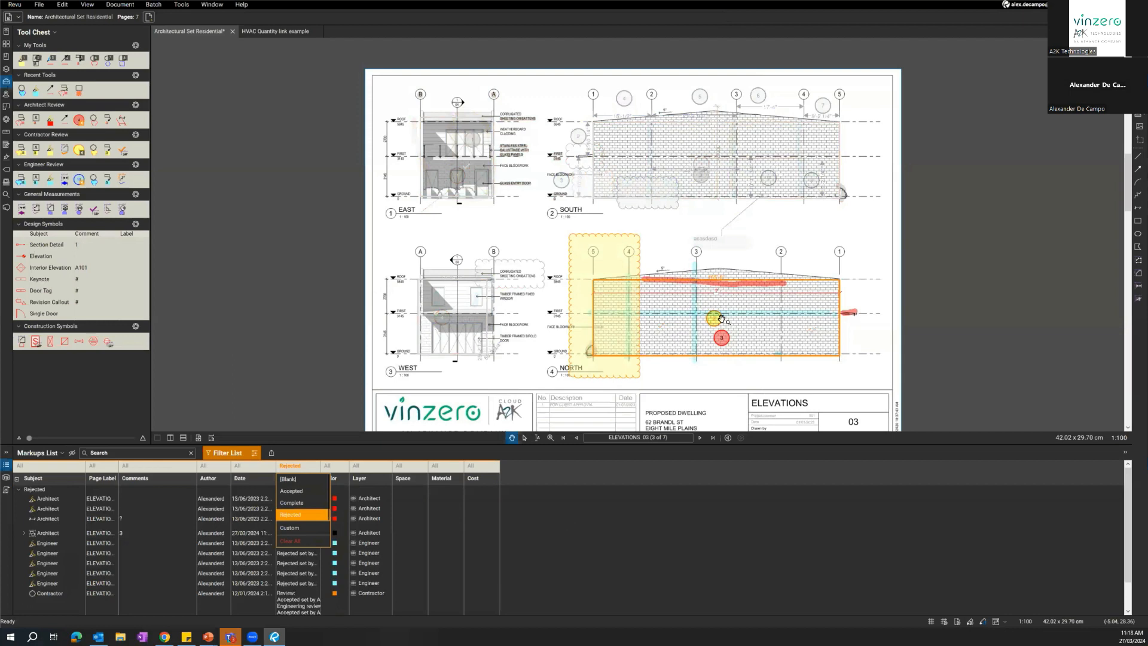
{"action": "left_click", "coordinate": [287, 515]}
{"action": "left_click", "coordinate": [318, 377]}
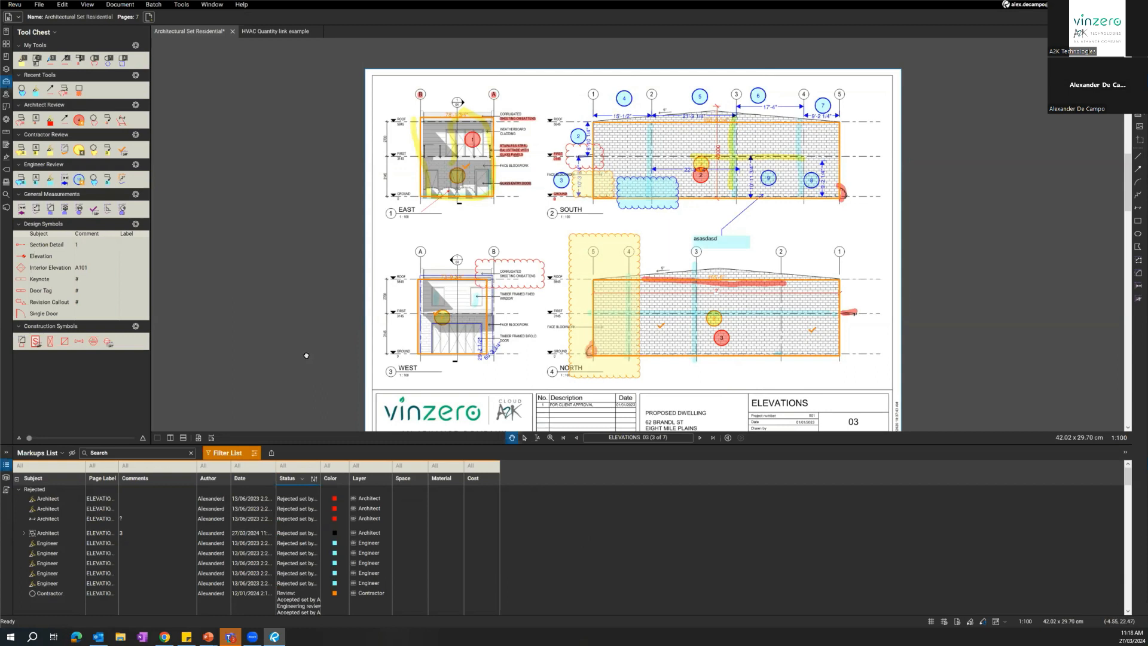
{"action": "left_click_drag", "start_coordinate": [305, 357], "coordinate": [302, 365]}
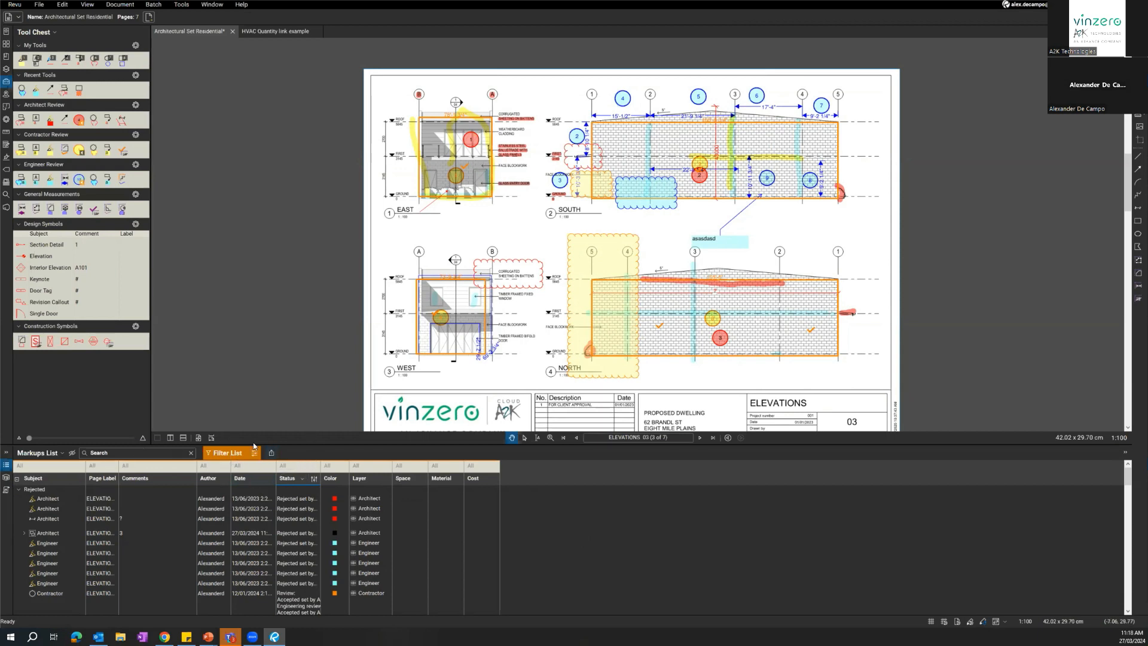
Export a PDF markup summary covering all pages of Architectural Set Residential with the Flow style and small thumbnails.
{"action": "left_click", "coordinate": [273, 455]}
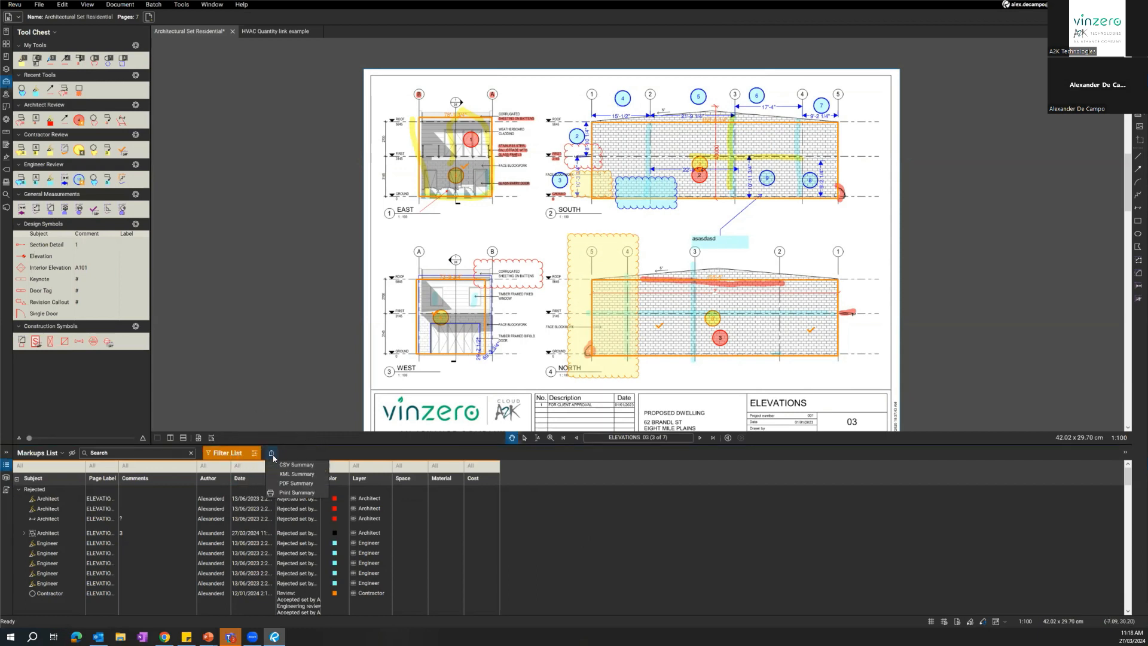
{"action": "left_click", "coordinate": [297, 483]}
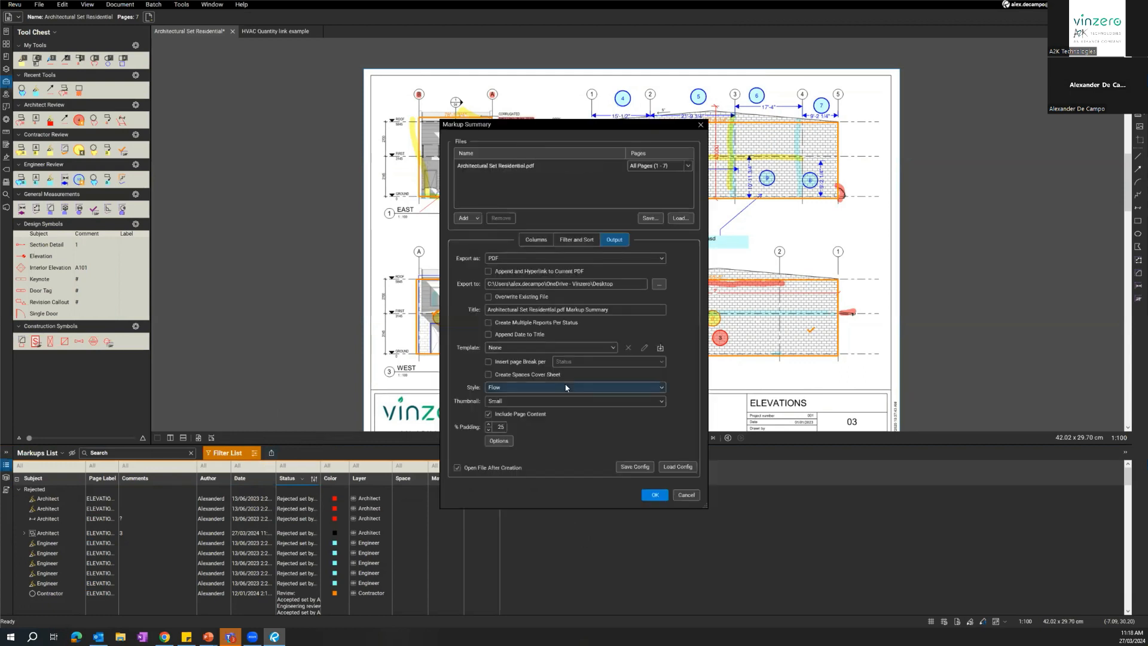
{"action": "left_click", "coordinate": [655, 494]}
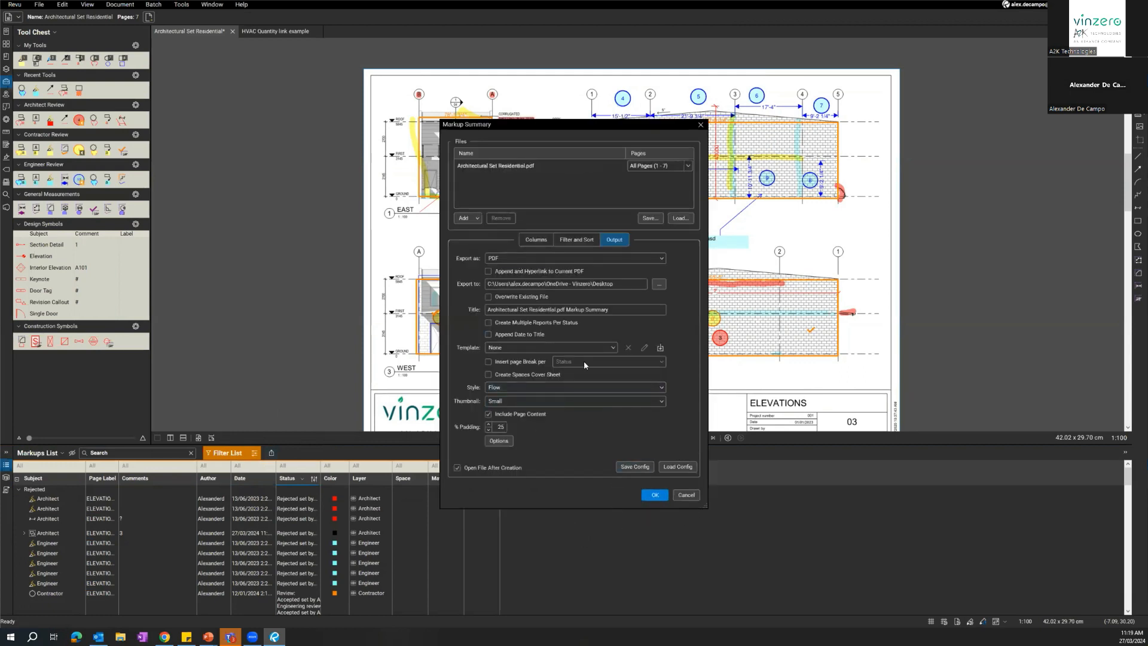
{"action": "left_click", "coordinate": [650, 494]}
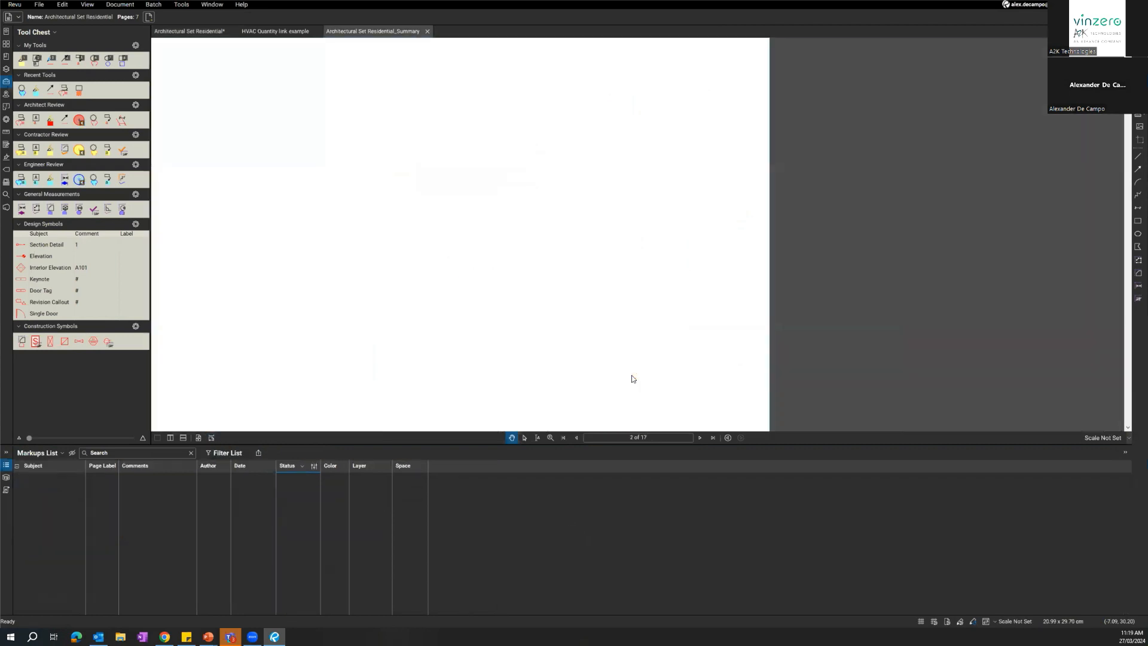
Examine the markup entries, thumbnails, takeoff quantities and costs in the generated PDF summary, and close the report.
{"action": "left_click_drag", "start_coordinate": [547, 257], "coordinate": [744, 306]}
{"action": "scroll", "coordinate": [647, 306], "scroll_direction": "down", "scroll_amount": 5}
{"action": "scroll", "coordinate": [637, 285], "scroll_direction": "up", "scroll_amount": 10}
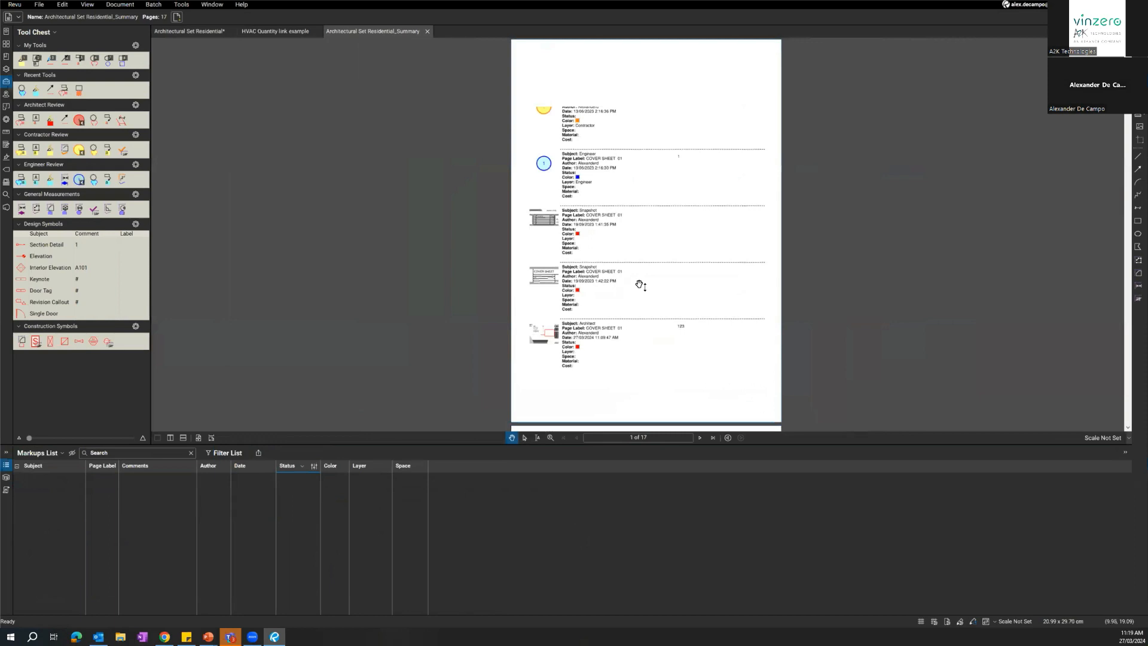
{"action": "scroll", "coordinate": [750, 75], "scroll_direction": "up", "scroll_amount": 3}
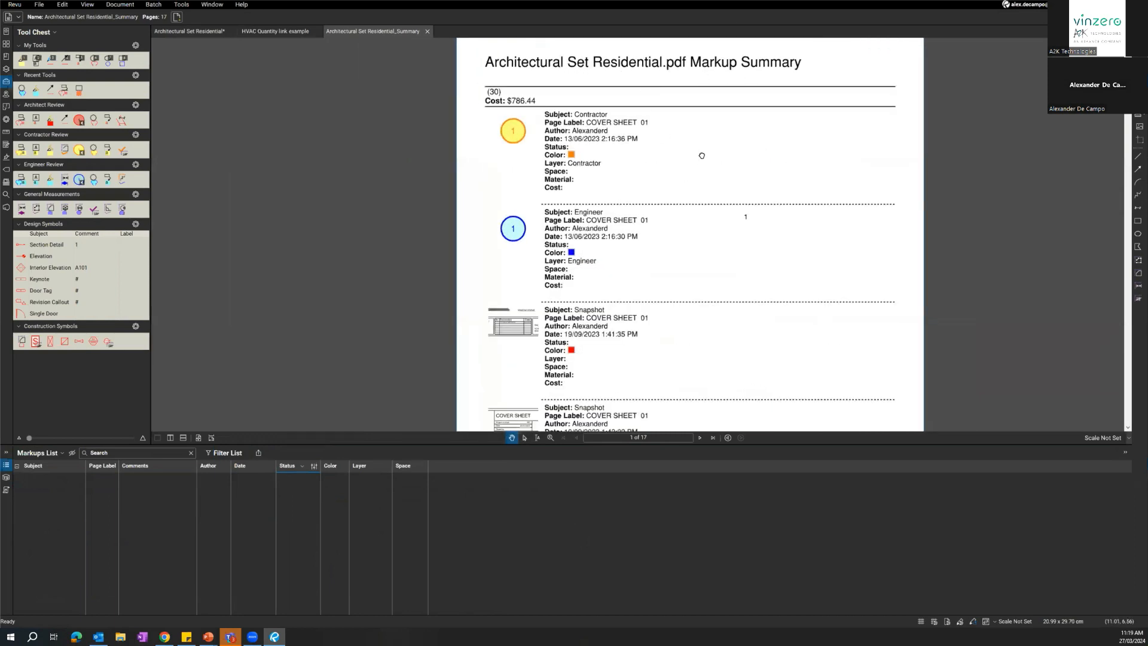
{"action": "scroll", "coordinate": [693, 150], "scroll_direction": "down", "scroll_amount": 2}
{"action": "left_click_drag", "start_coordinate": [637, 106], "coordinate": [576, 83]}
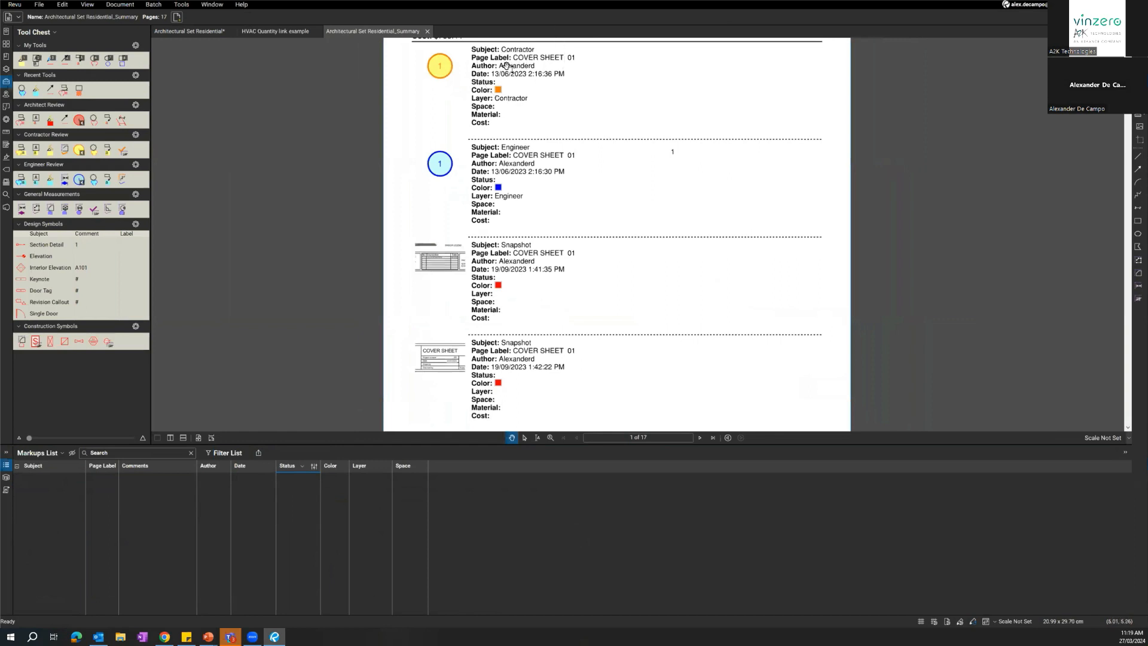
{"action": "scroll", "coordinate": [513, 231], "scroll_direction": "down", "scroll_amount": 10}
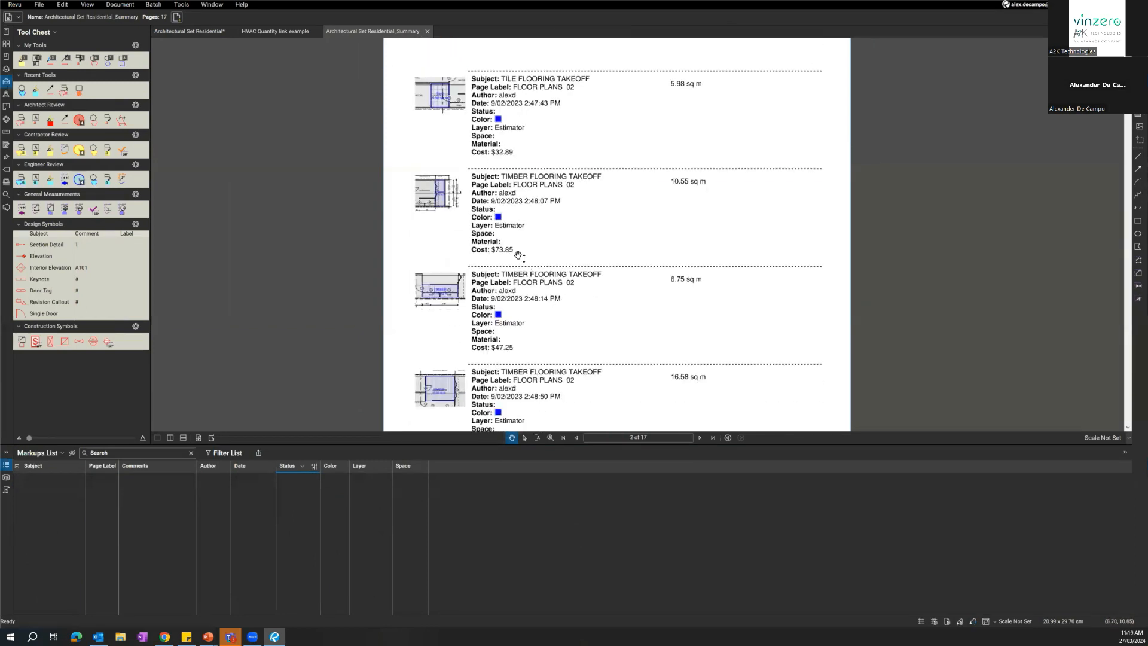
{"action": "scroll", "coordinate": [496, 203], "scroll_direction": "up", "scroll_amount": 2}
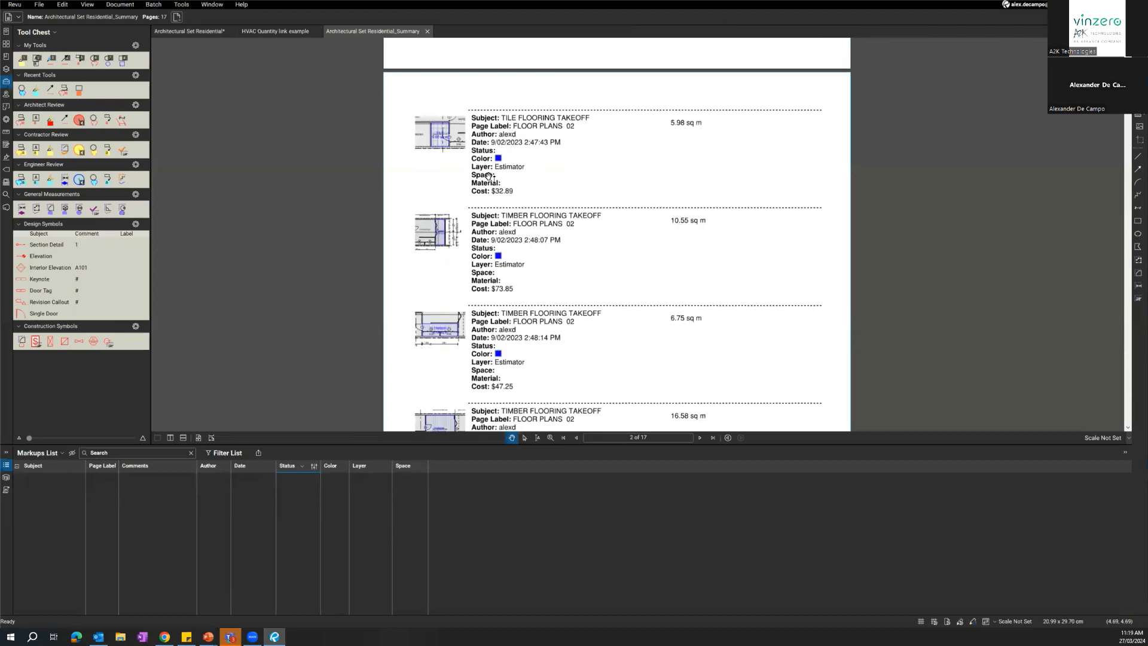
{"action": "scroll", "coordinate": [517, 239], "scroll_direction": "up", "scroll_amount": 1}
{"action": "scroll", "coordinate": [523, 252], "scroll_direction": "down", "scroll_amount": 1}
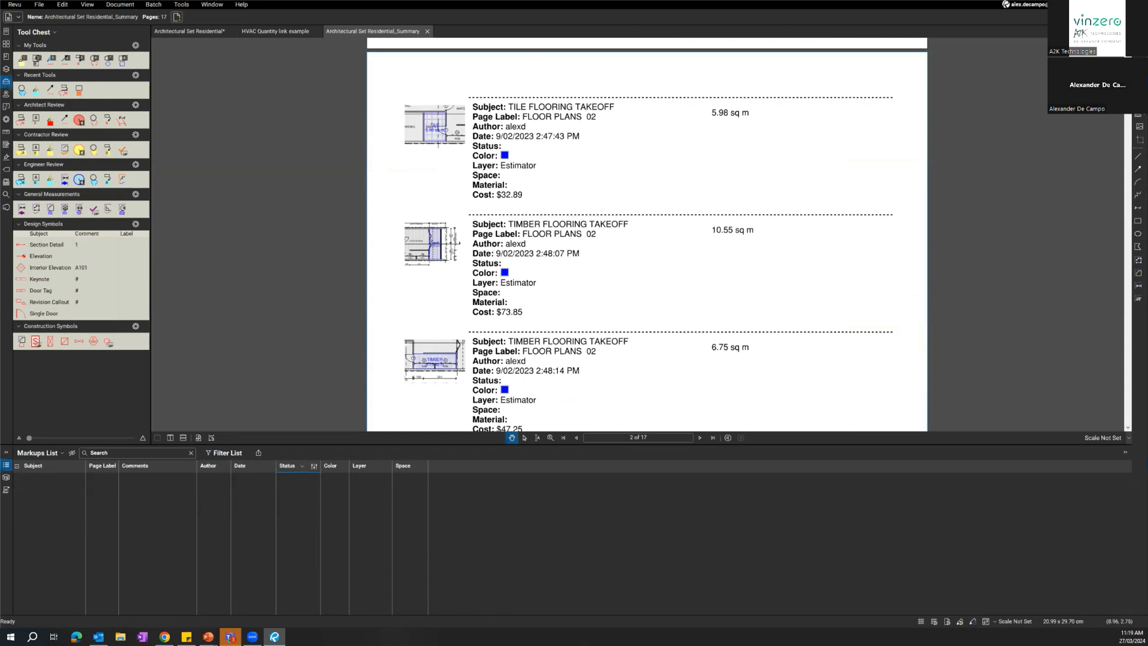
{"action": "scroll", "coordinate": [481, 127], "scroll_direction": "down", "scroll_amount": 2}
{"action": "scroll", "coordinate": [481, 127], "scroll_direction": "down", "scroll_amount": 2}
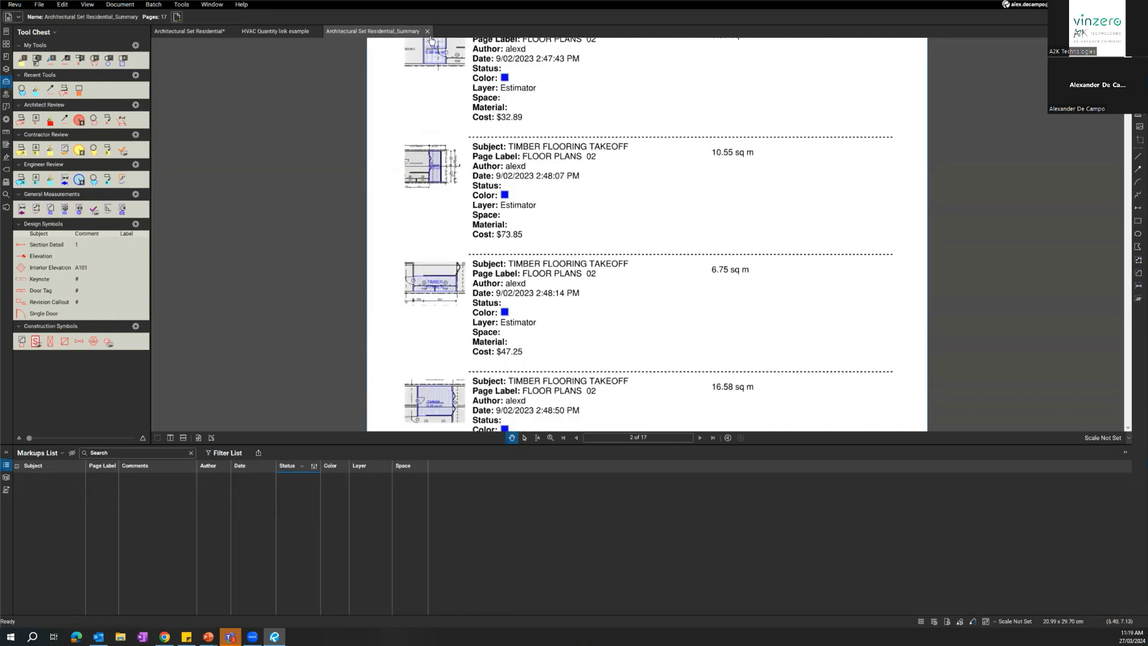
{"action": "left_click", "coordinate": [427, 32]}
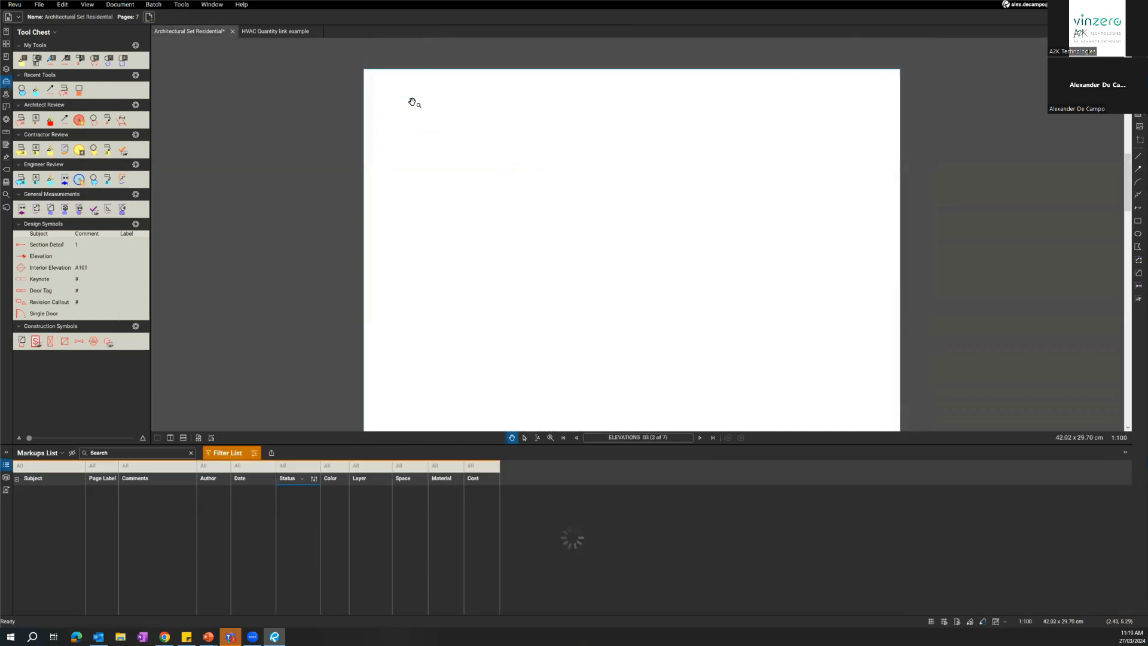
Set up a CSV markup summary of the drawing set and review its output, column, and filter and sort settings.
{"action": "left_click", "coordinate": [272, 452]}
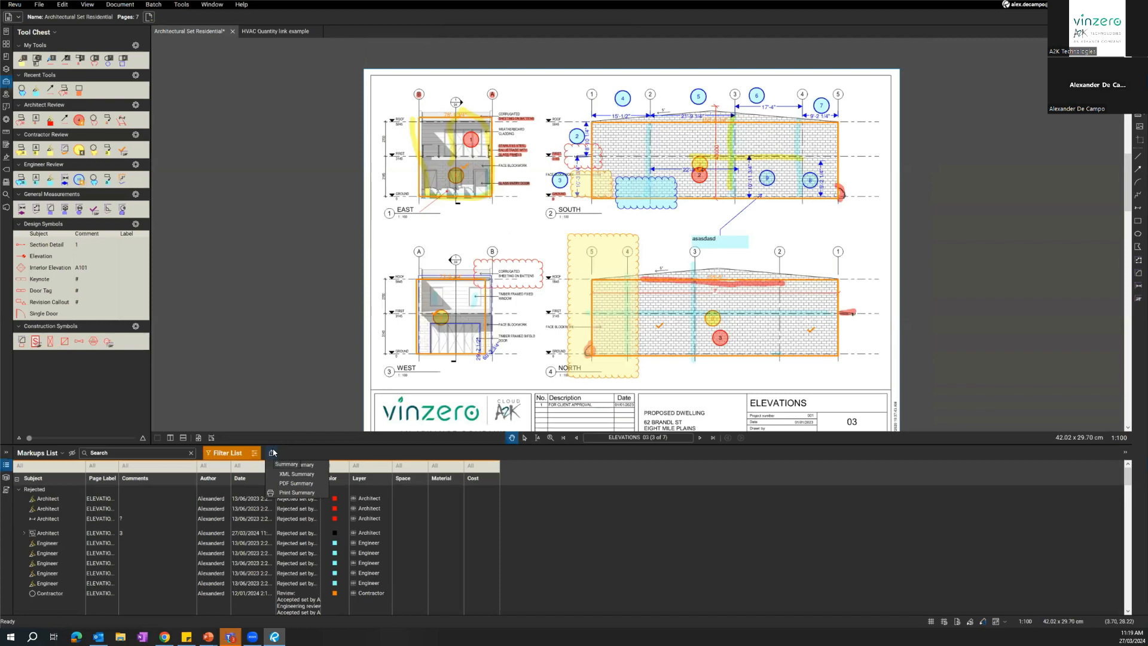
{"action": "left_click", "coordinate": [318, 465]}
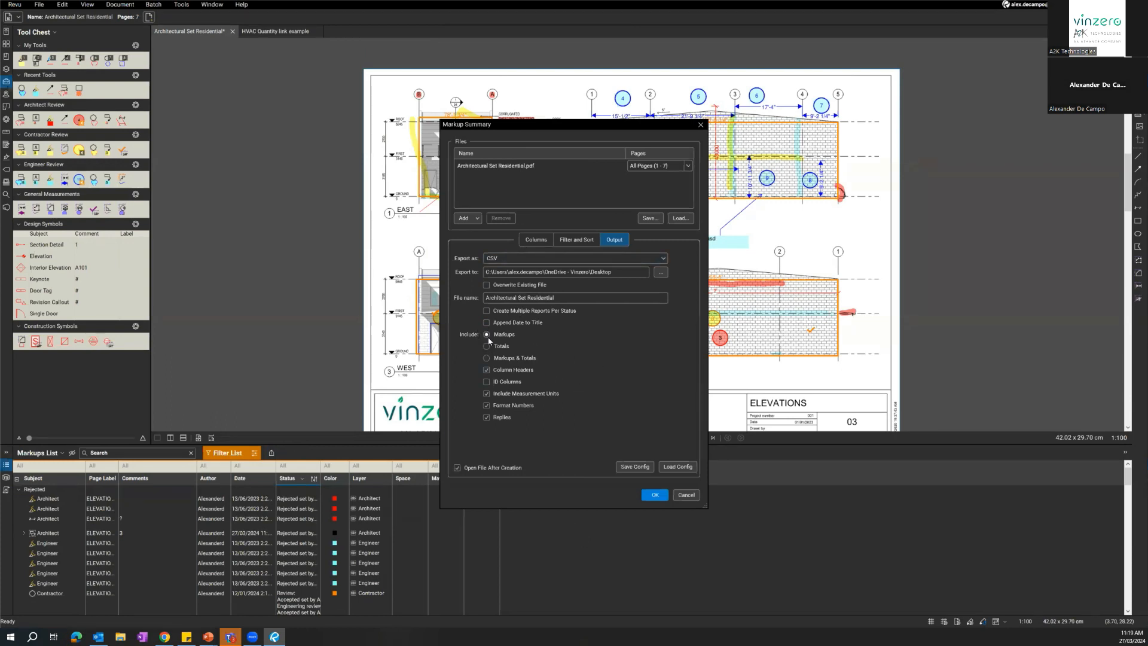
{"action": "left_click", "coordinate": [545, 241]}
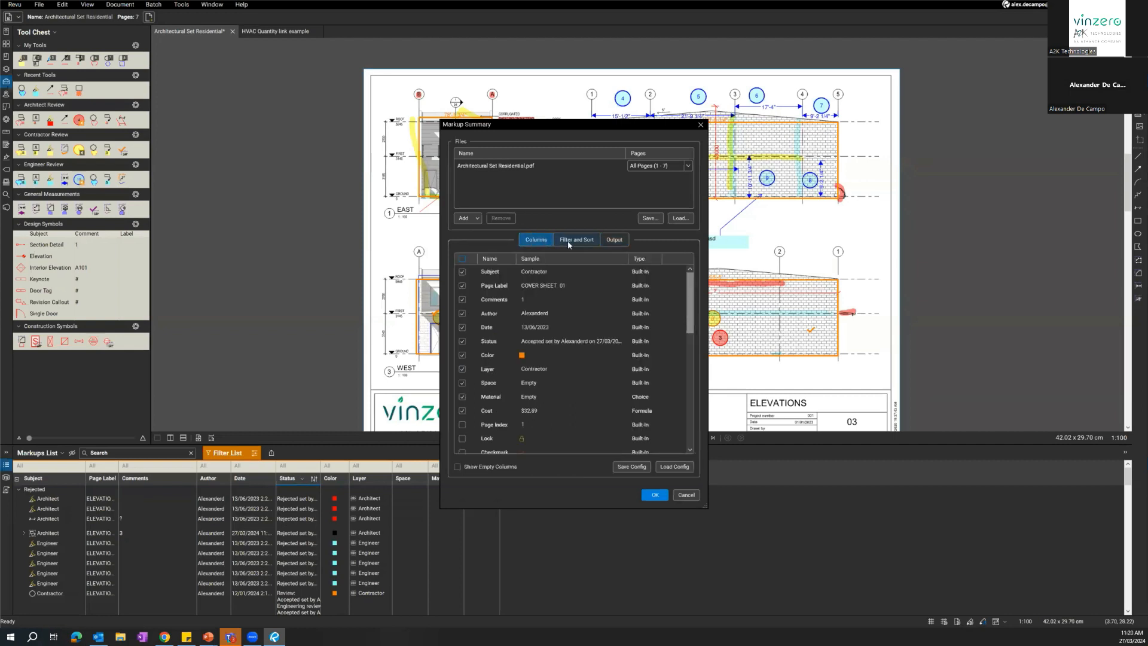
{"action": "left_click", "coordinate": [568, 240]}
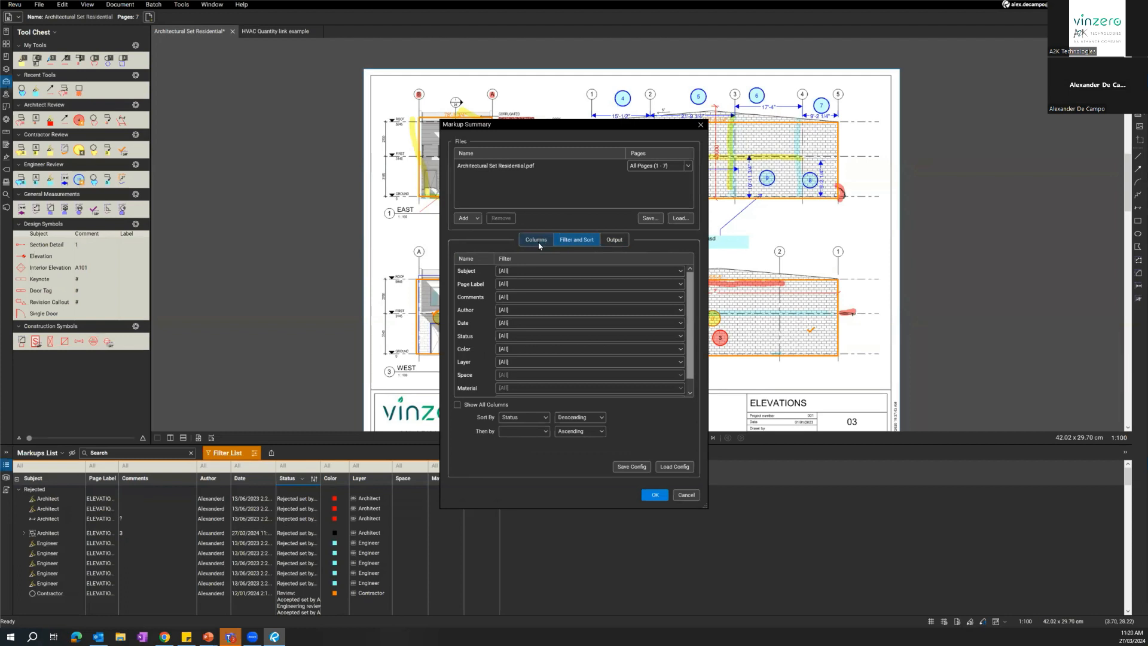
Exclude the Cost, Material and Space columns from the CSV markup summary.
{"action": "left_click", "coordinate": [538, 245]}
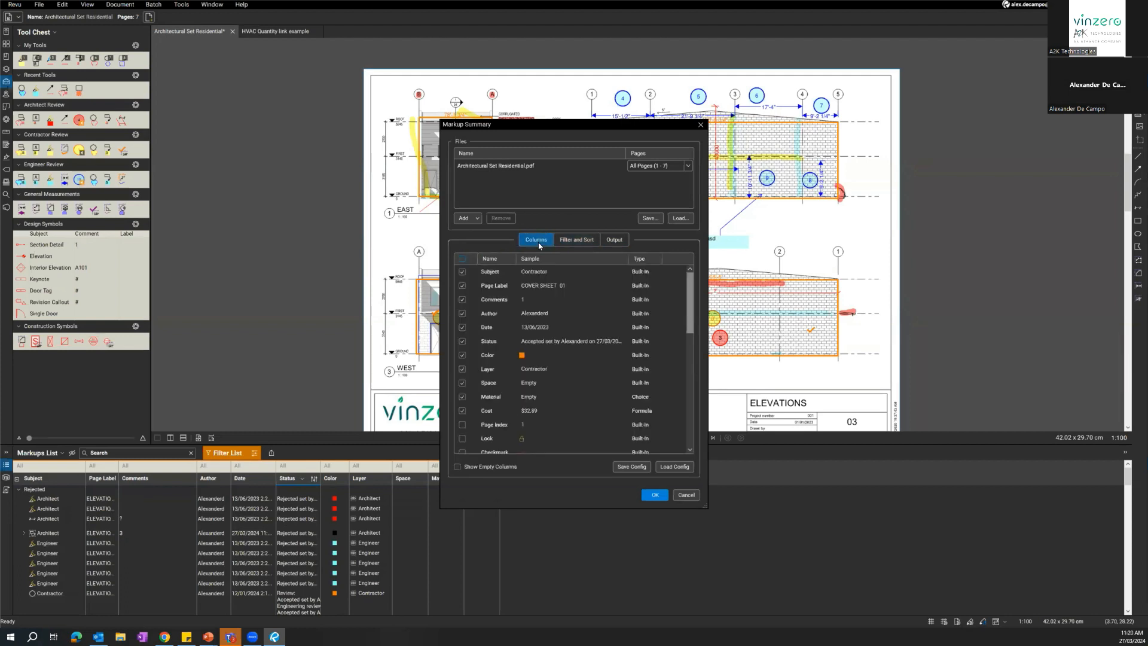
{"action": "left_click", "coordinate": [461, 411]}
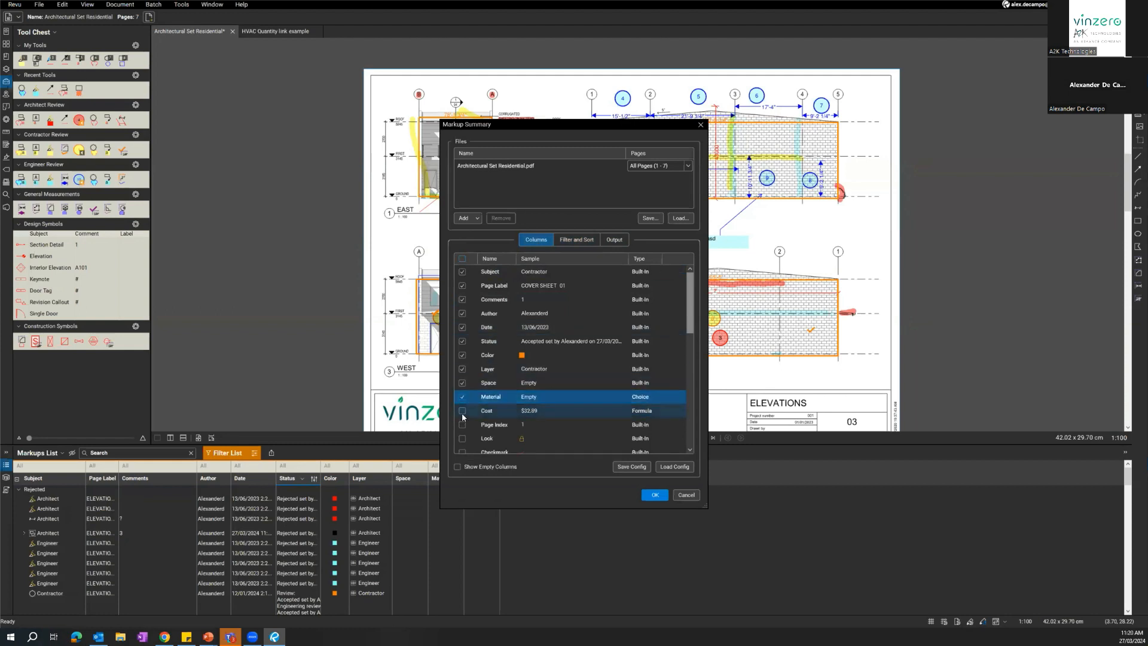
{"action": "left_click", "coordinate": [463, 397]}
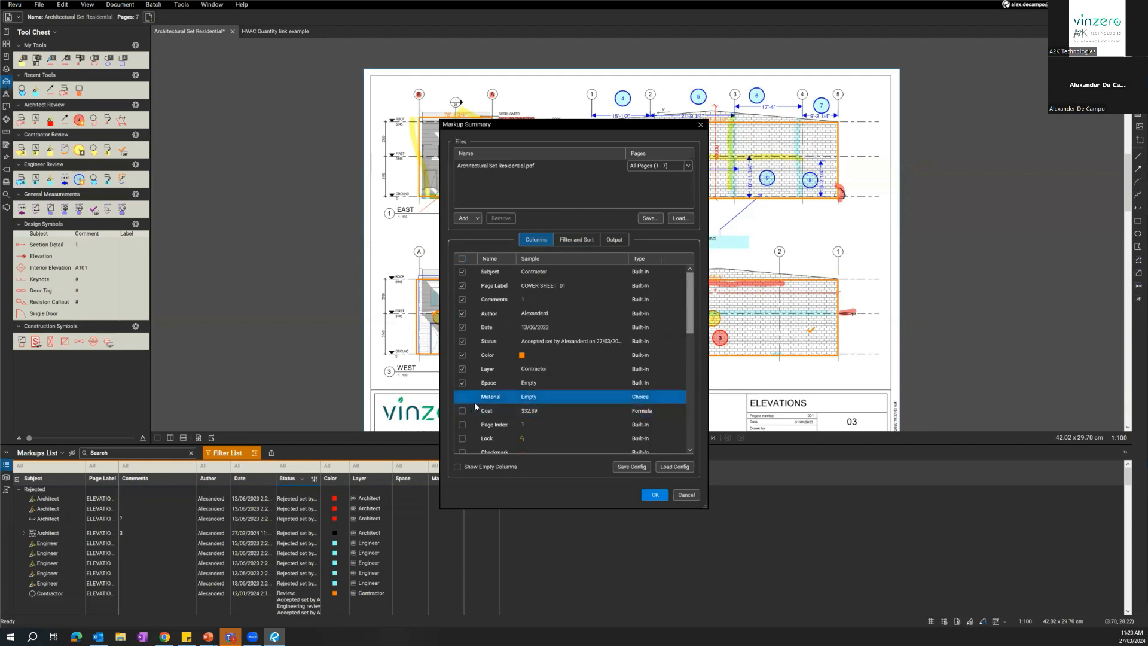
{"action": "left_click", "coordinate": [462, 382]}
{"action": "key", "text": "ctrl"}
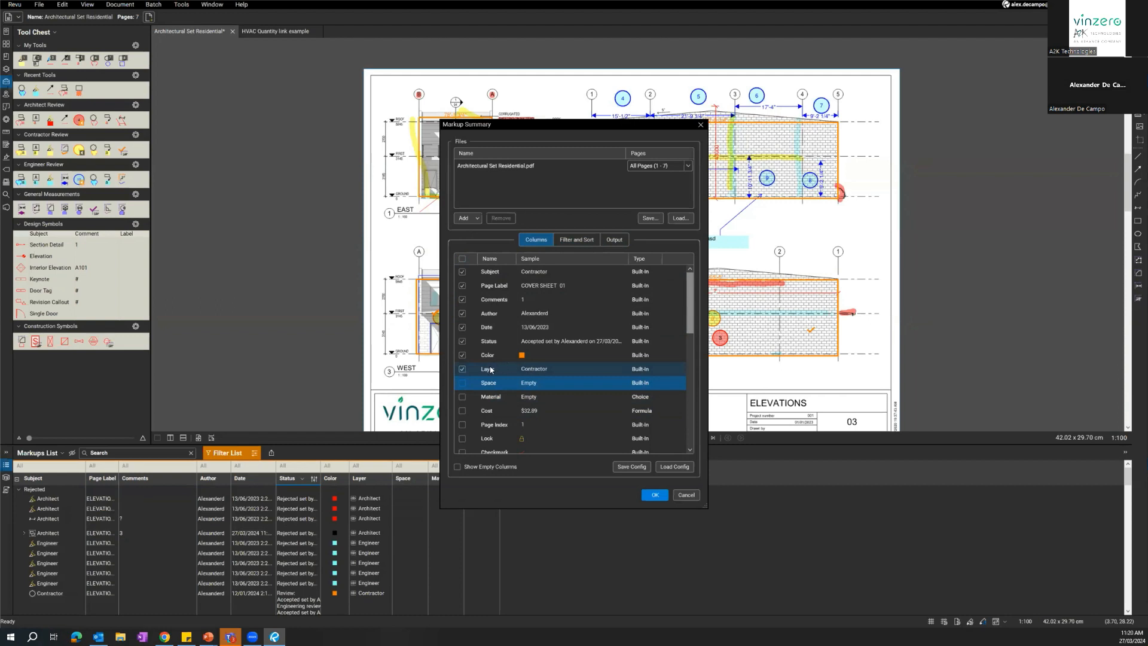
{"action": "key", "text": "ctrl"}
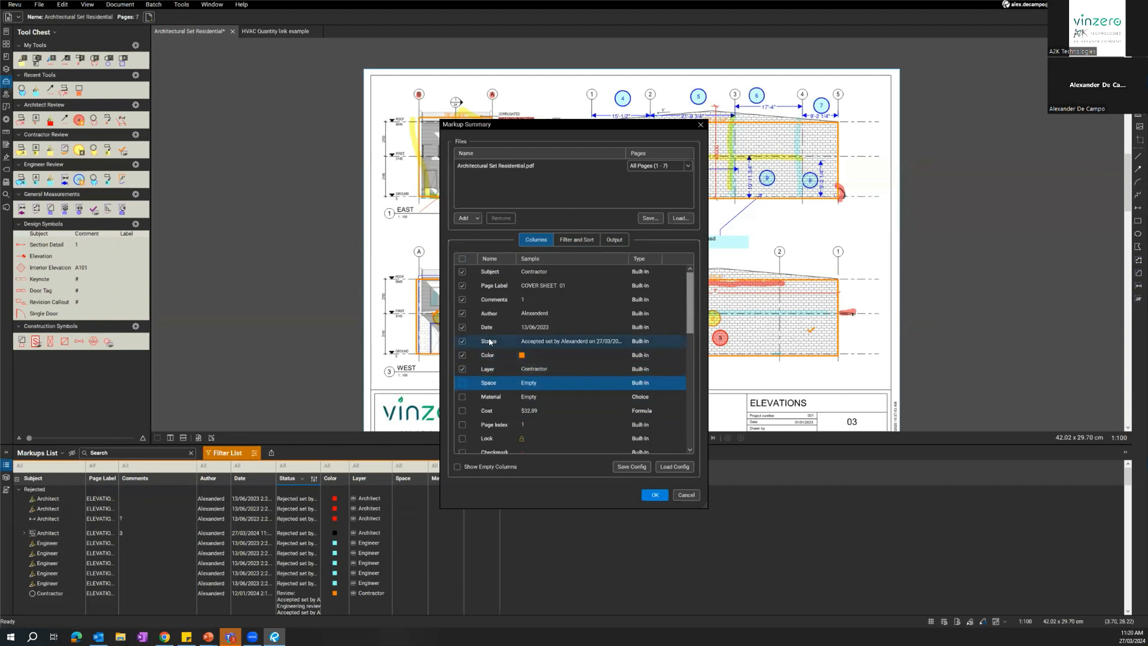
{"action": "key", "text": "ctrl"}
{"action": "key", "text": "ctrl"}
{"action": "key", "text": "ctrl"}
Compare the CSV summary's filter and sort fields with its included columns.
{"action": "left_click", "coordinate": [572, 239]}
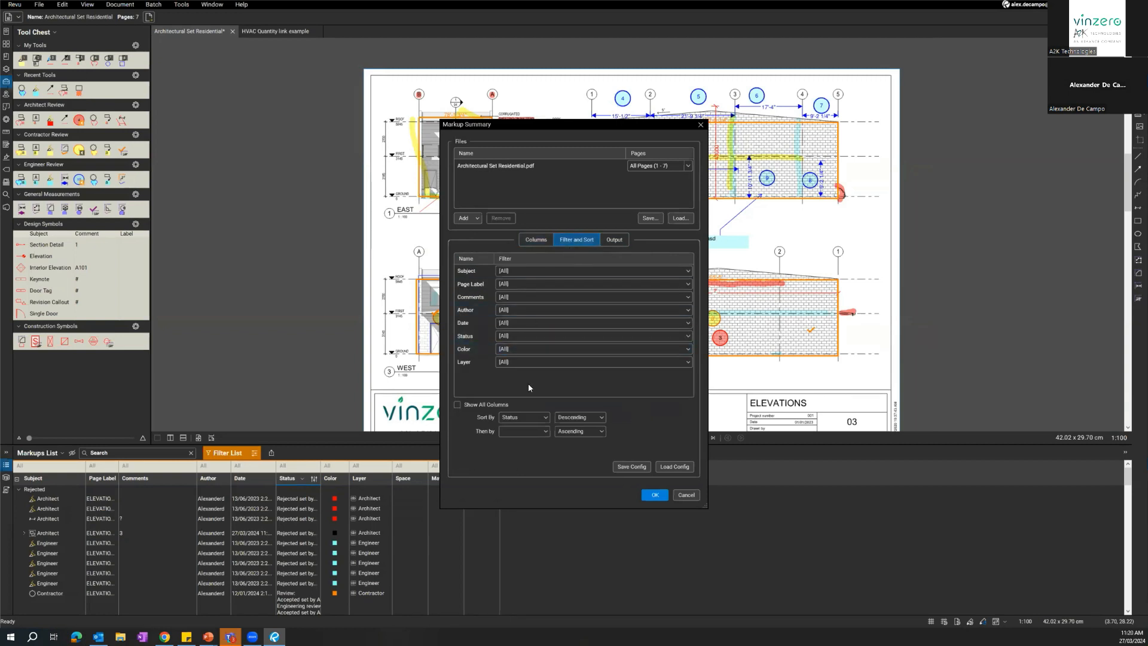
{"action": "left_click", "coordinate": [525, 239]}
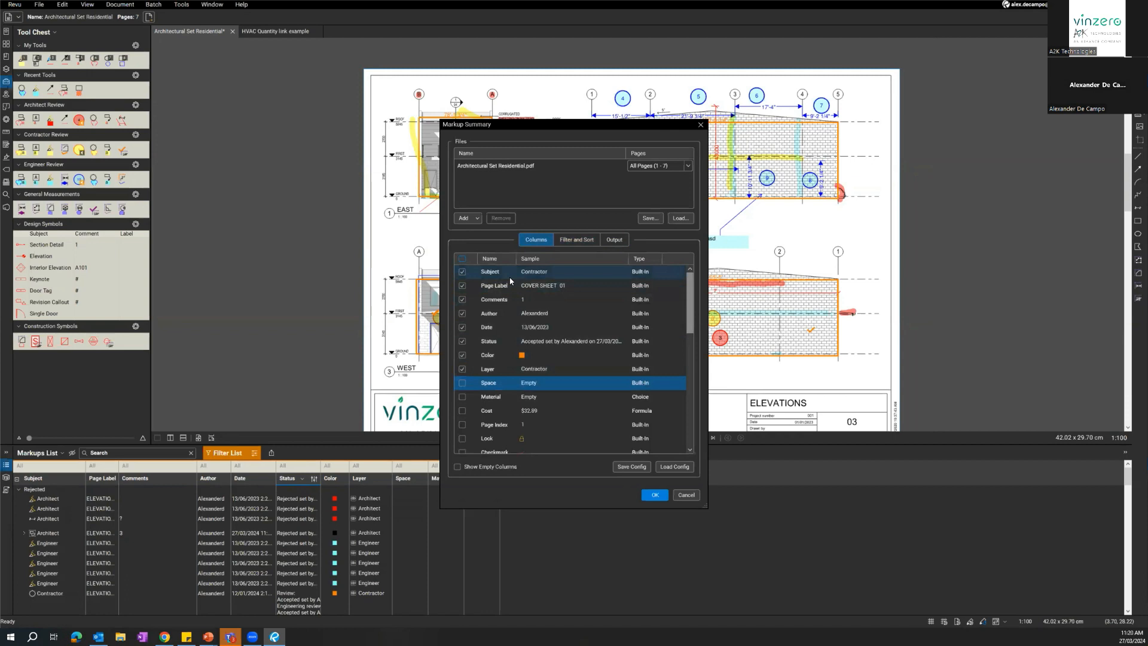
{"action": "left_click", "coordinate": [576, 239]}
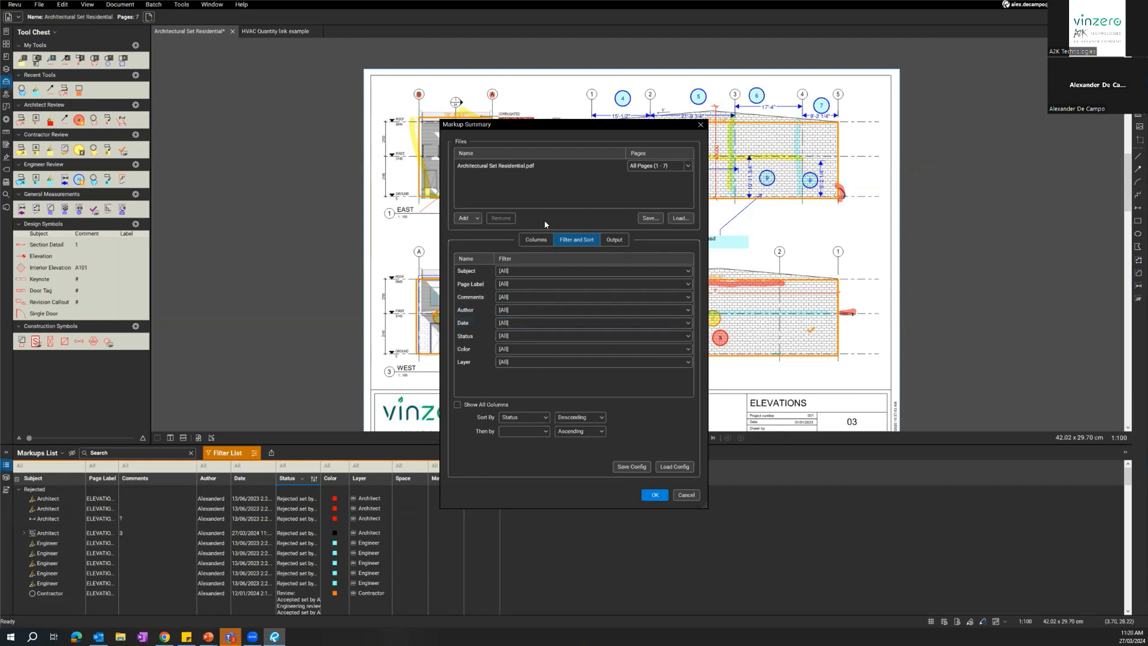
{"action": "left_click", "coordinate": [541, 241]}
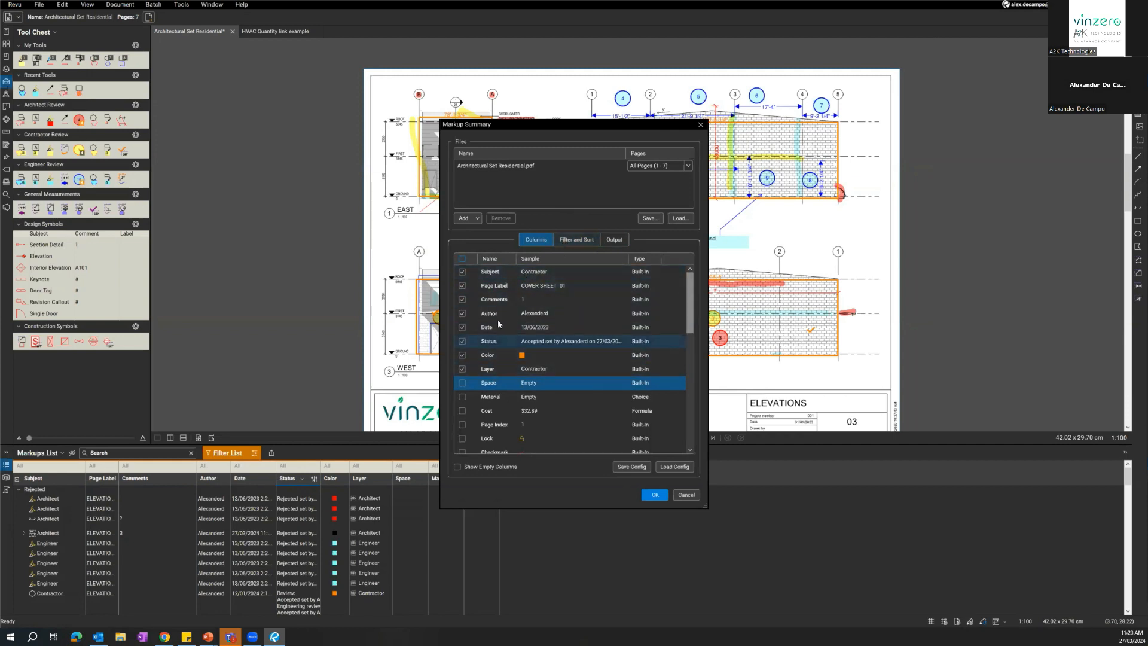
{"action": "left_click", "coordinate": [506, 272]}
{"action": "key", "text": "Down"}
{"action": "key", "text": "Down"}
{"action": "key", "text": "Down"}
{"action": "key", "text": "Down"}
{"action": "key", "text": "Down"}
{"action": "key", "text": "Down"}
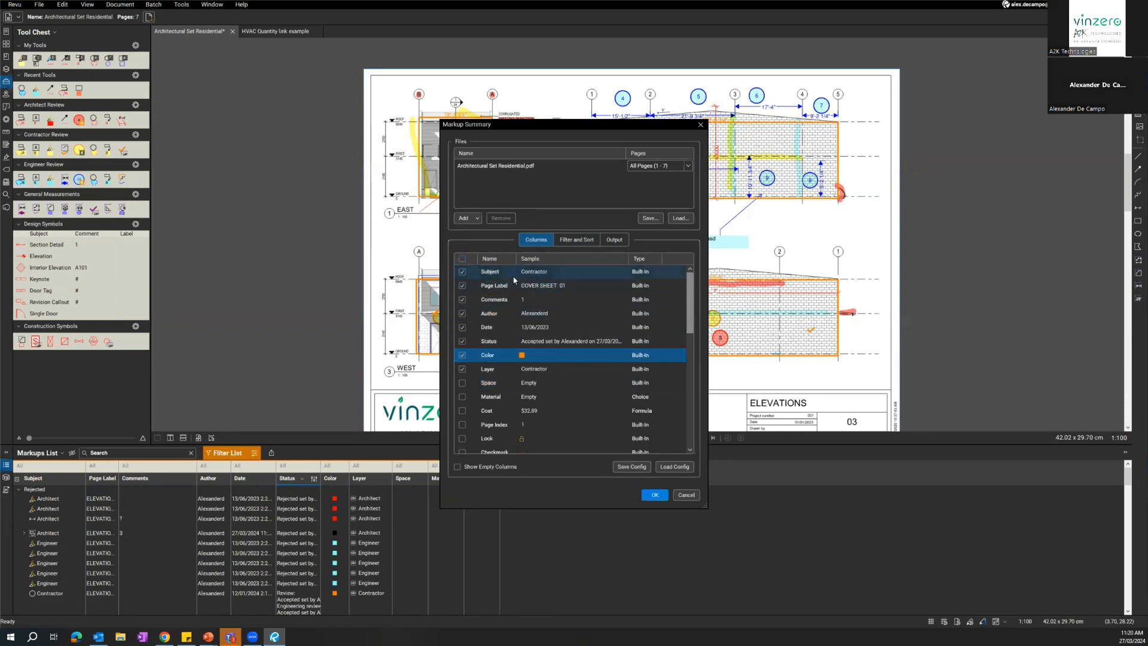
Filter the CSV summary's Subject field to only Architect, Contractor and Engineer.
{"action": "left_click", "coordinate": [583, 240]}
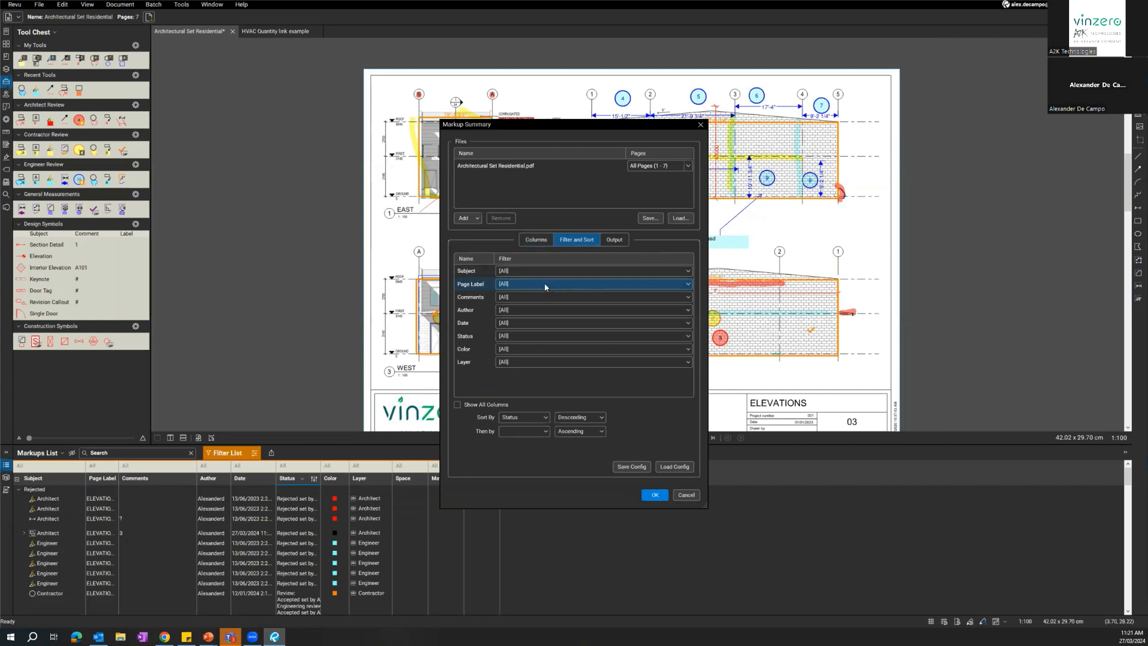
{"action": "left_click", "coordinate": [526, 272]}
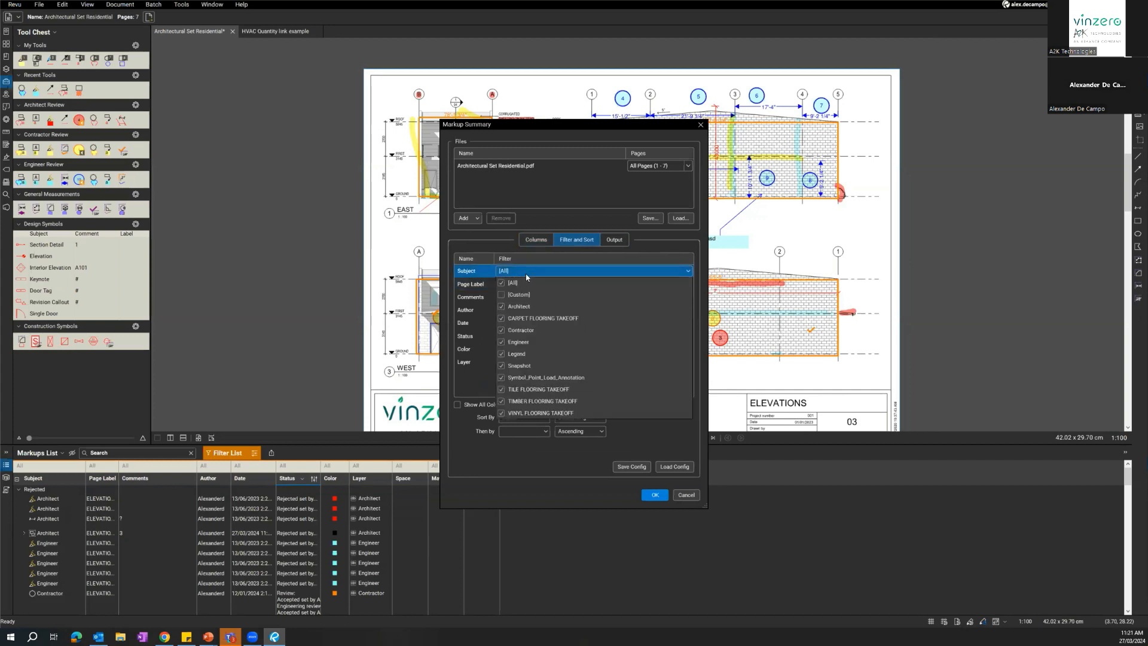
{"action": "key", "text": "ctrl"}
{"action": "left_click", "coordinate": [501, 306]}
{"action": "left_click", "coordinate": [501, 330]}
{"action": "left_click", "coordinate": [501, 343]}
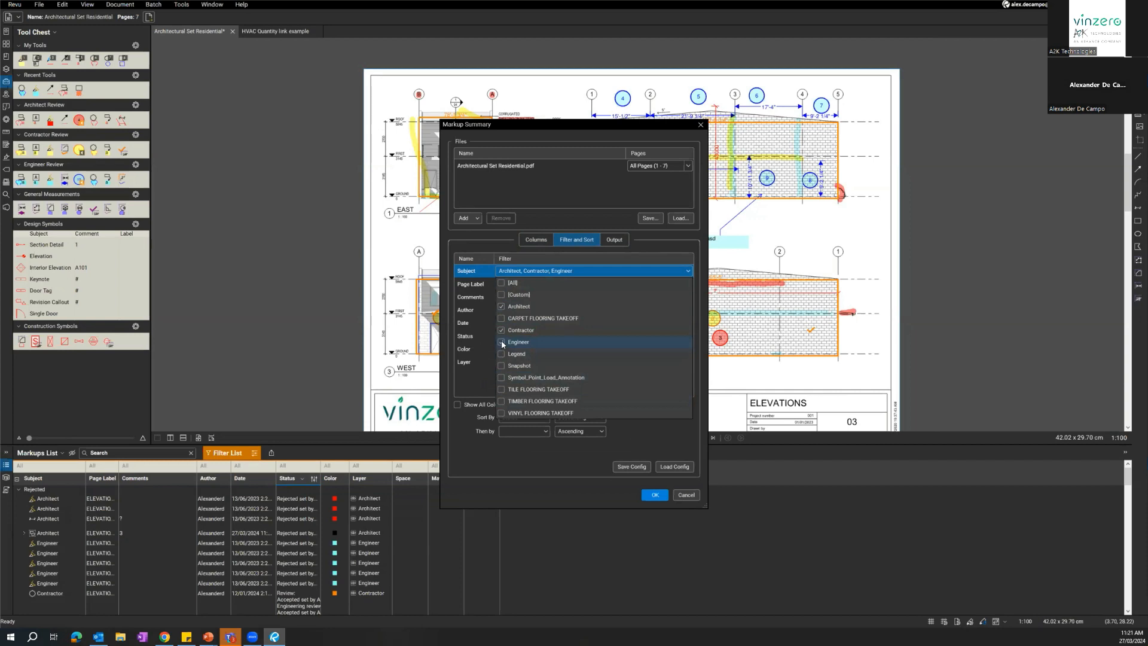
{"action": "left_click", "coordinate": [520, 474]}
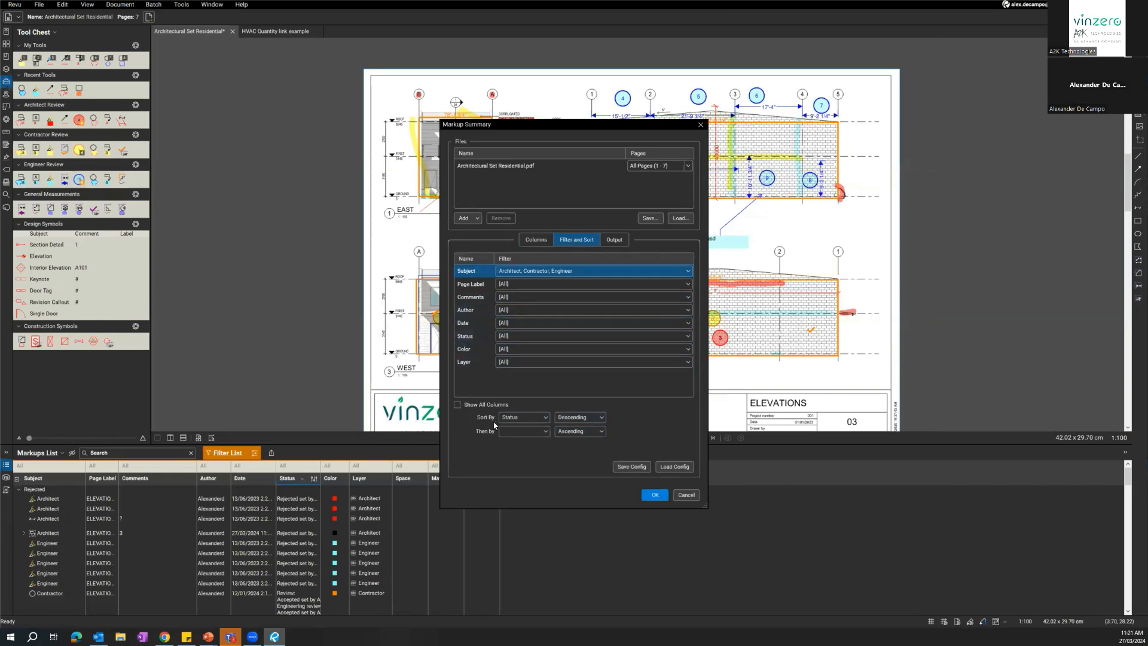
Add Subject in ascending order as the secondary sort beneath the descending Status sort.
{"action": "left_click", "coordinate": [530, 419]}
{"action": "left_click", "coordinate": [526, 418]}
{"action": "left_click", "coordinate": [518, 433]}
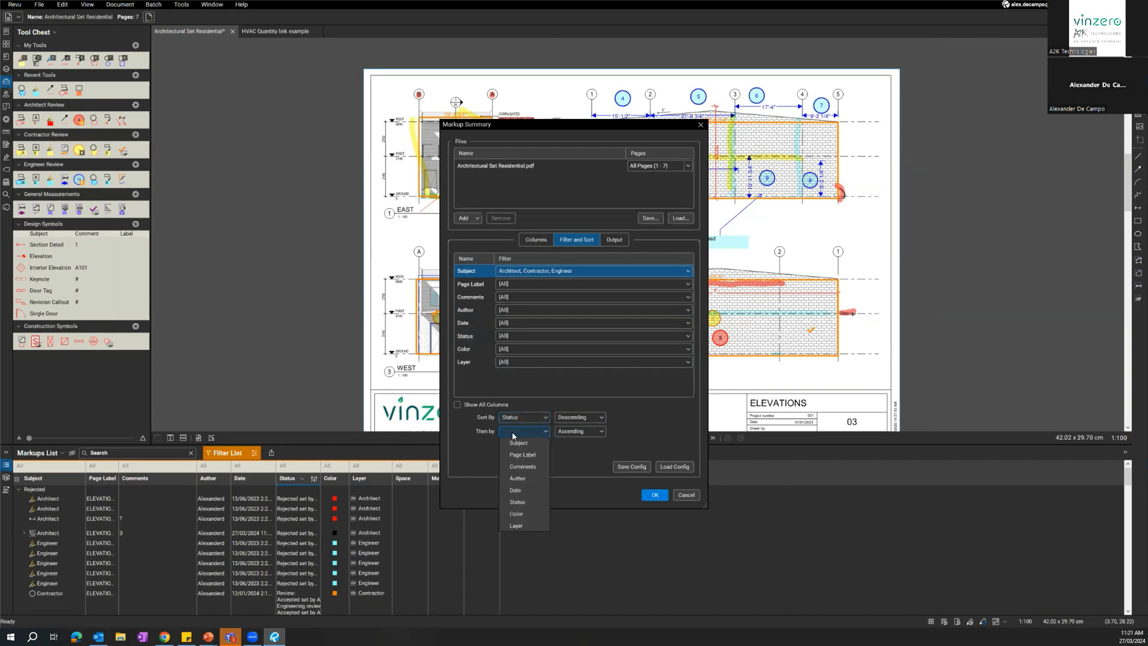
{"action": "left_click", "coordinate": [505, 442]}
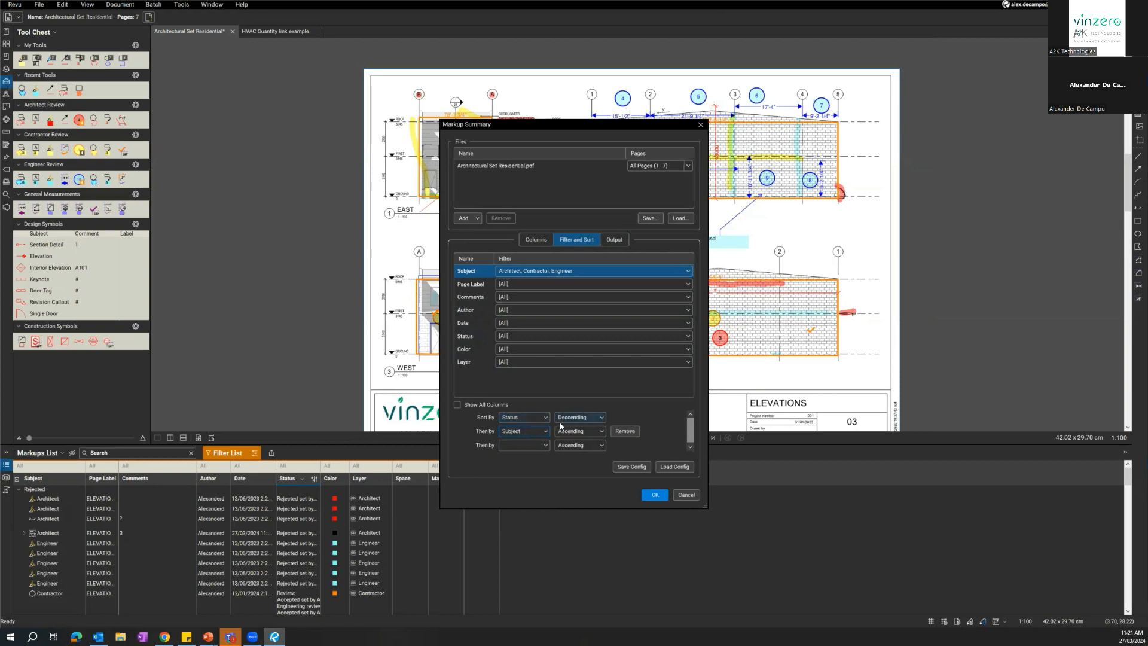
Check the output settings, generate the CSV markup summary and scan its exported rows.
{"action": "left_click", "coordinate": [615, 239]}
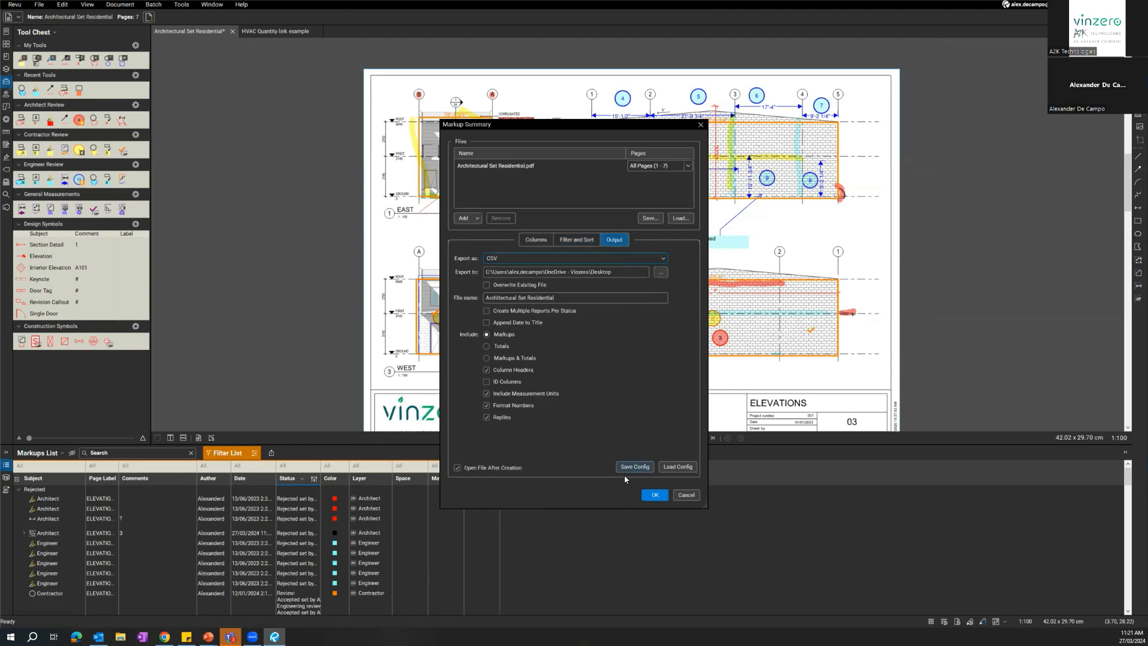
{"action": "left_click", "coordinate": [646, 494]}
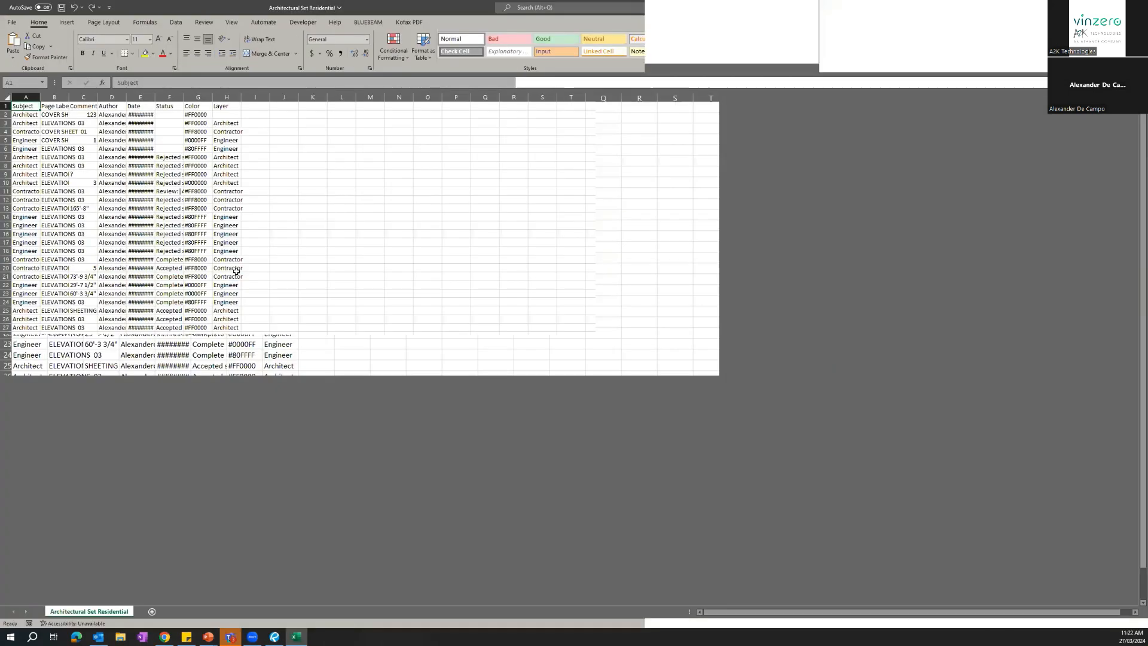
{"action": "scroll", "coordinate": [239, 293], "scroll_direction": "down", "scroll_amount": 5}
{"action": "scroll", "coordinate": [239, 301], "scroll_direction": "up", "scroll_amount": 5}
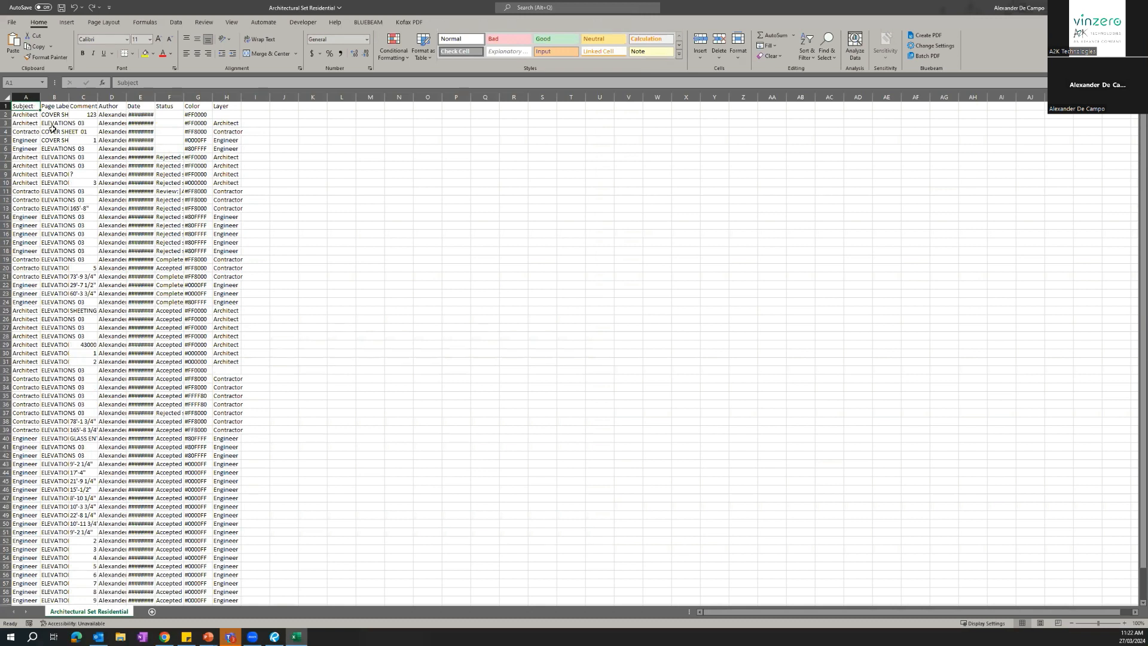
Widen the Subject and Status columns of the exported spreadsheet so their entries are readable.
{"action": "left_click", "coordinate": [32, 114]}
{"action": "left_click_drag", "start_coordinate": [40, 95], "coordinate": [76, 94]}
{"action": "left_click_drag", "start_coordinate": [219, 98], "coordinate": [312, 94]}
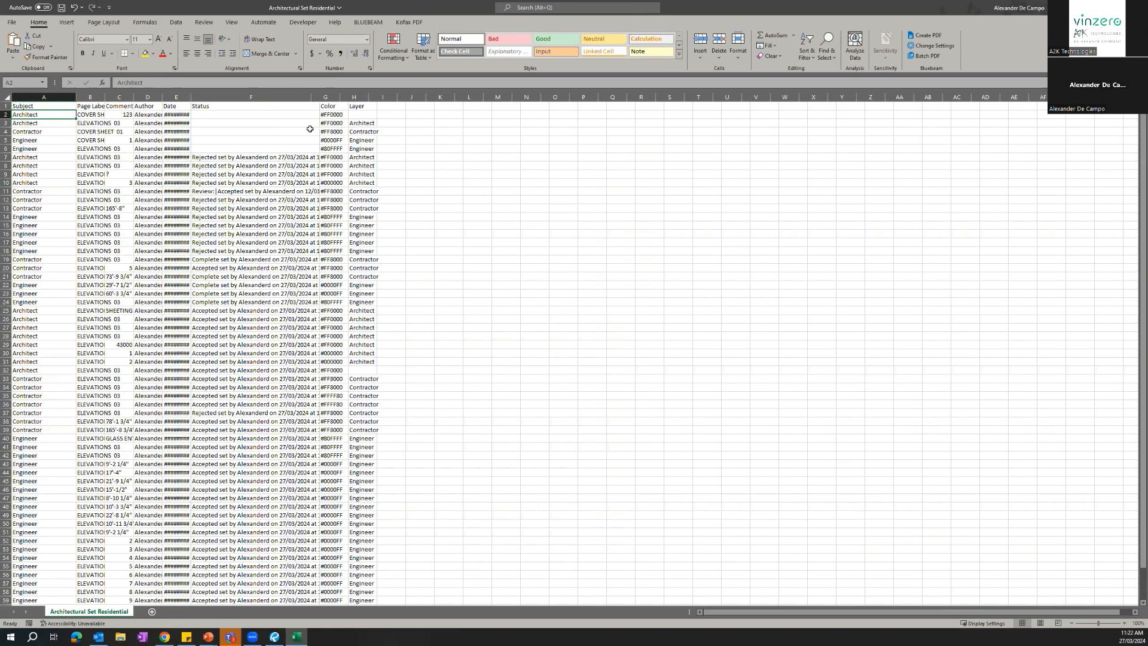
Review all entries in the Subject column and the first markup rows of the exported spreadsheet.
{"action": "left_click_drag", "start_coordinate": [59, 115], "coordinate": [28, 591]}
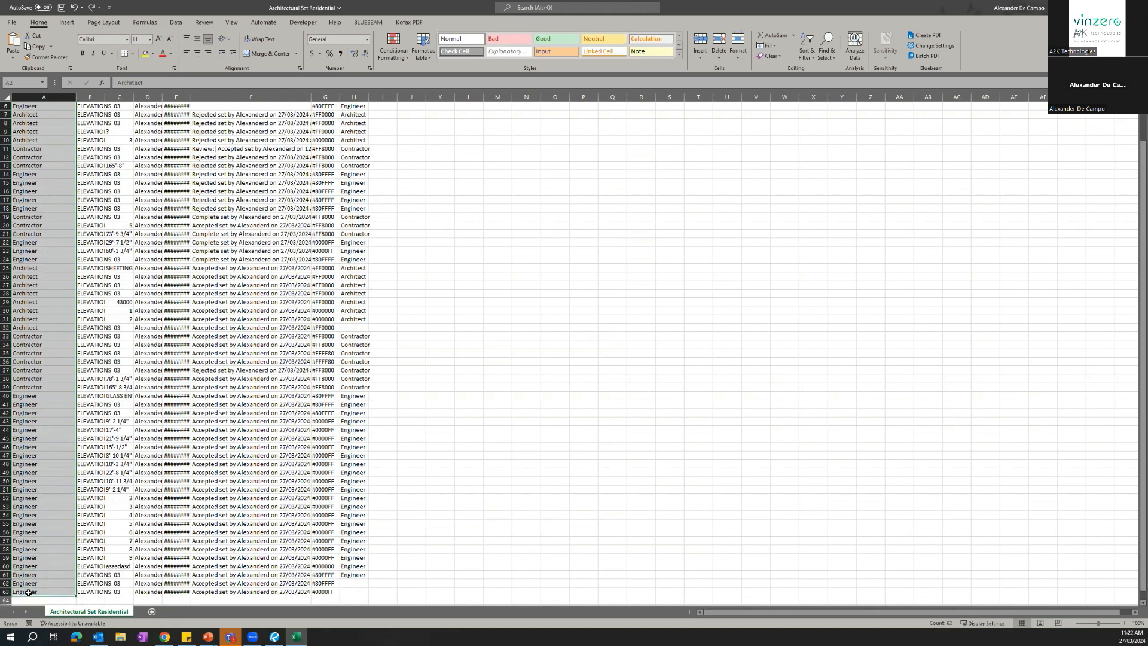
{"action": "scroll", "coordinate": [197, 577], "scroll_direction": "up", "scroll_amount": 2}
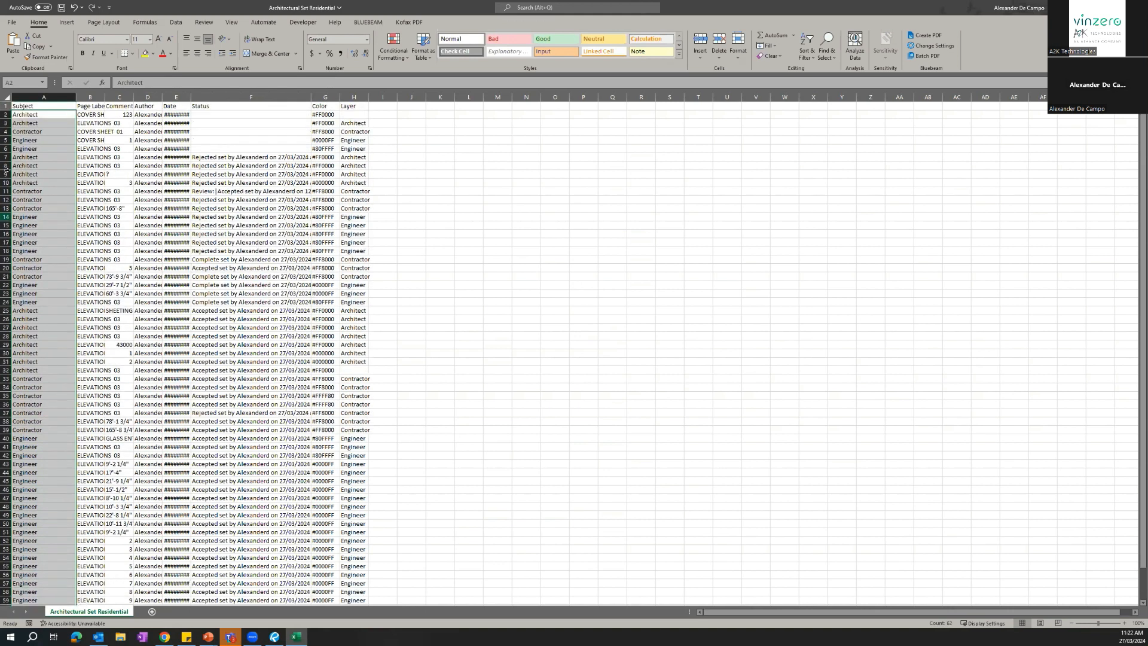
{"action": "left_click", "coordinate": [209, 114], "text": "shift"}
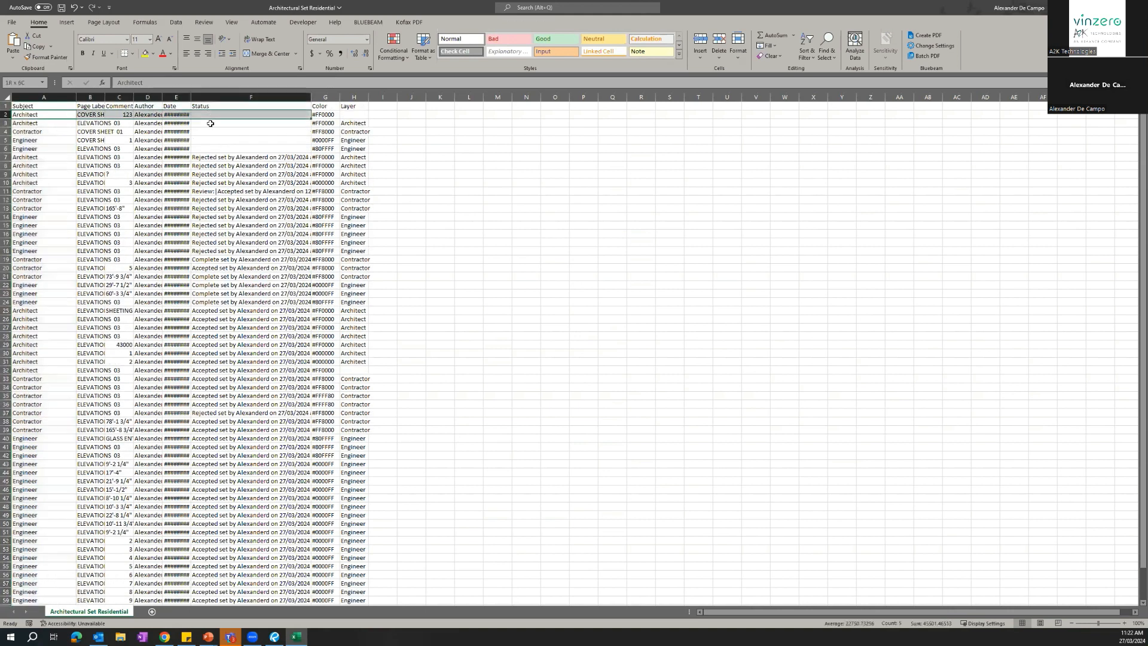
{"action": "key", "text": "shift+Down"}
{"action": "key", "text": "shift+Down"}
{"action": "key", "text": "shift+Down"}
{"action": "key", "text": "shift+Down"}
{"action": "key", "text": "shift+Down"}
{"action": "key", "text": "shift+Down"}
{"action": "key", "text": "shift+Down"}
{"action": "key", "text": "shift+Down"}
{"action": "key", "text": "shift+Down"}
{"action": "key", "text": "shift+Down"}
{"action": "key", "text": "shift+Down"}
{"action": "key", "text": "shift+Down"}
{"action": "key", "text": "shift+Down"}
{"action": "key", "text": "shift+Down"}
{"action": "key", "text": "shift+Down"}
{"action": "key", "text": "shift+Down"}
{"action": "key", "text": "shift+Down"}
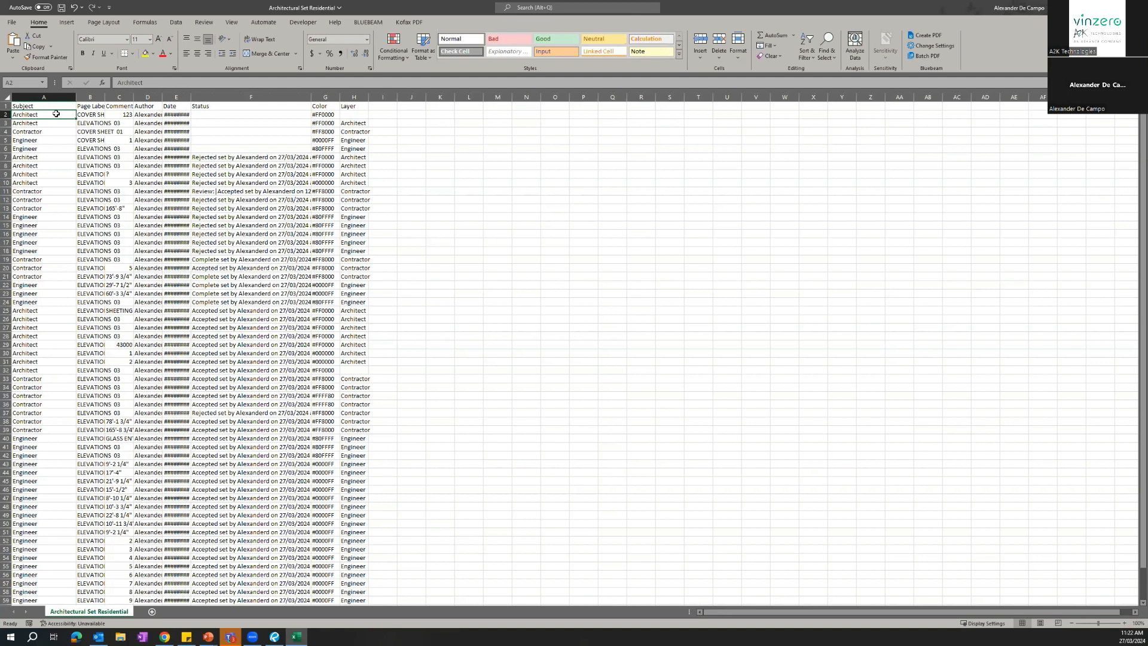
Widen the Layer column and inspect individual Status and Layer entries of the exported markups.
{"action": "left_click_drag", "start_coordinate": [368, 97], "coordinate": [404, 97]}
{"action": "left_click", "coordinate": [206, 158]}
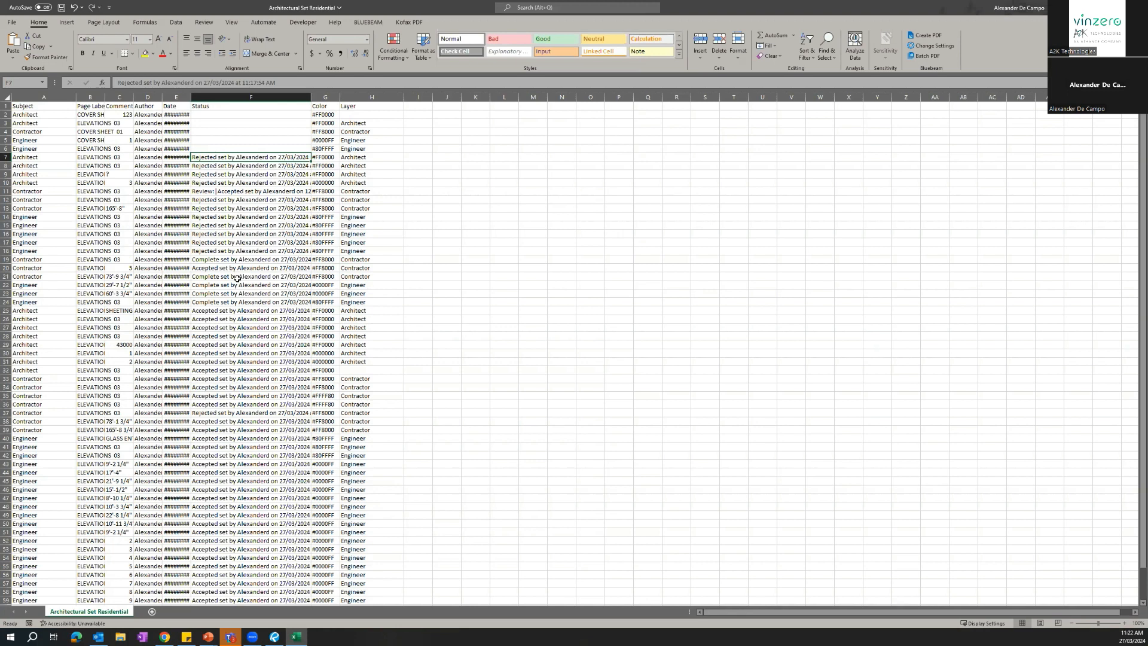
{"action": "left_click", "coordinate": [386, 307]}
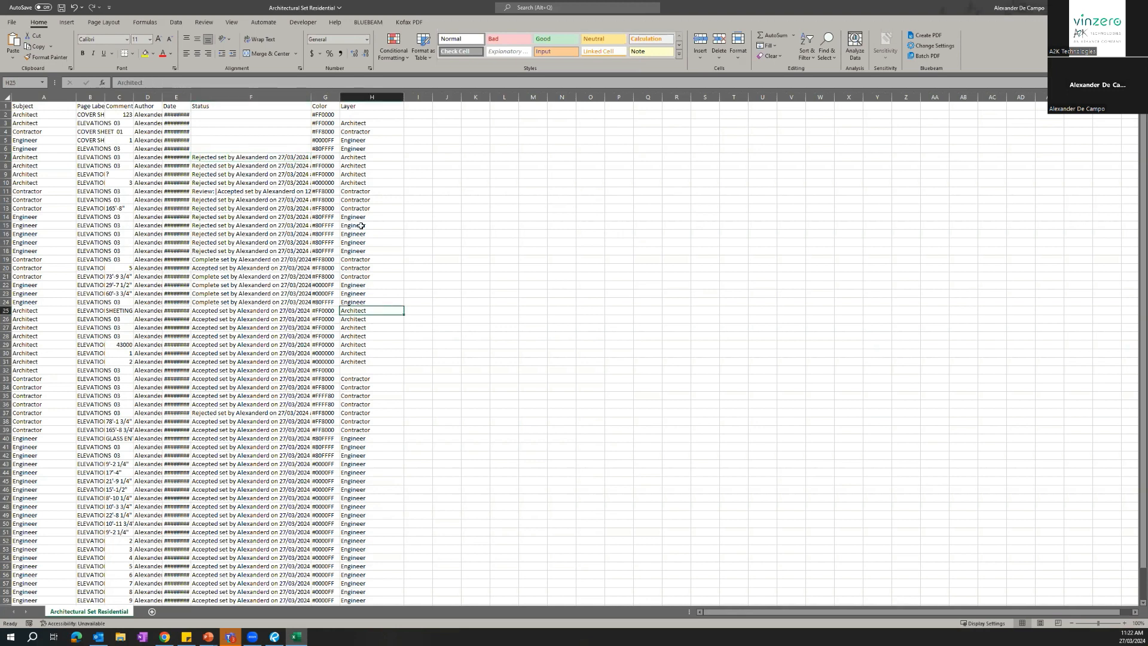
Close the exported spreadsheet and switch to the presentation slide on the markups list review process.
{"action": "left_click", "coordinate": [1134, 7]}
{"action": "left_click", "coordinate": [566, 331]}
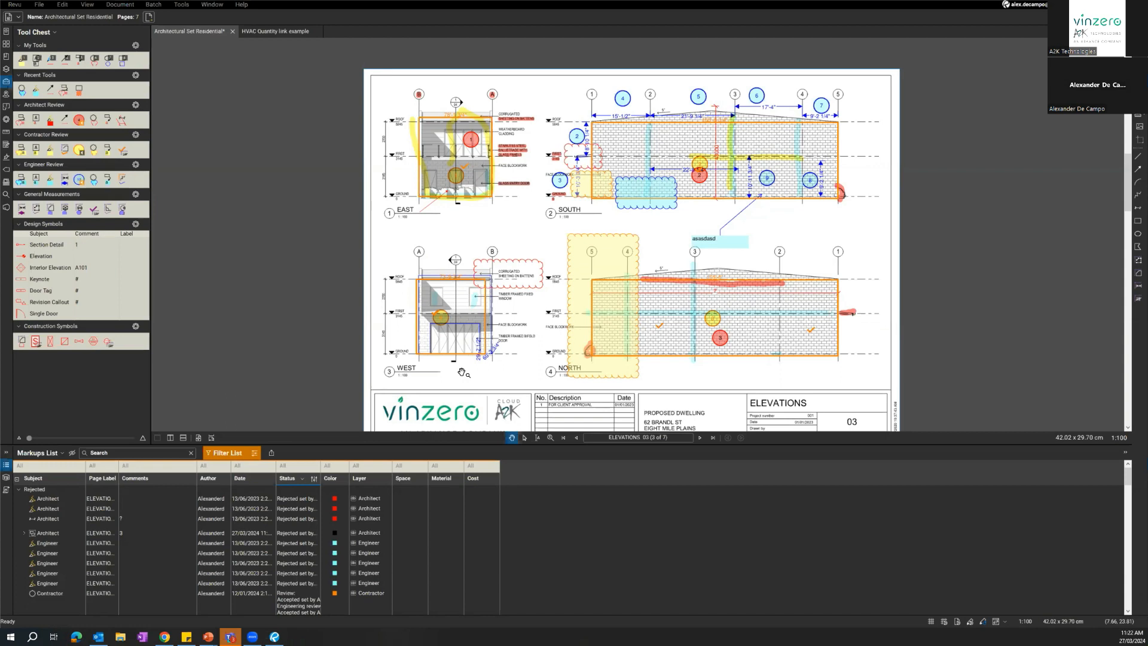
{"action": "key", "text": "alt+Tab"}
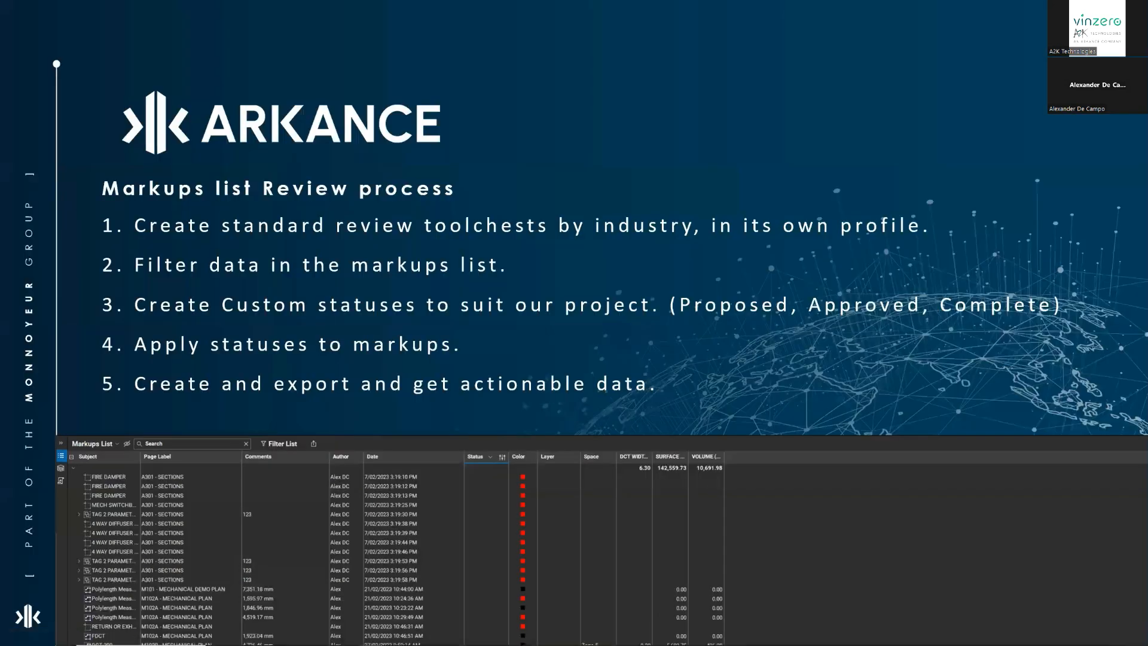
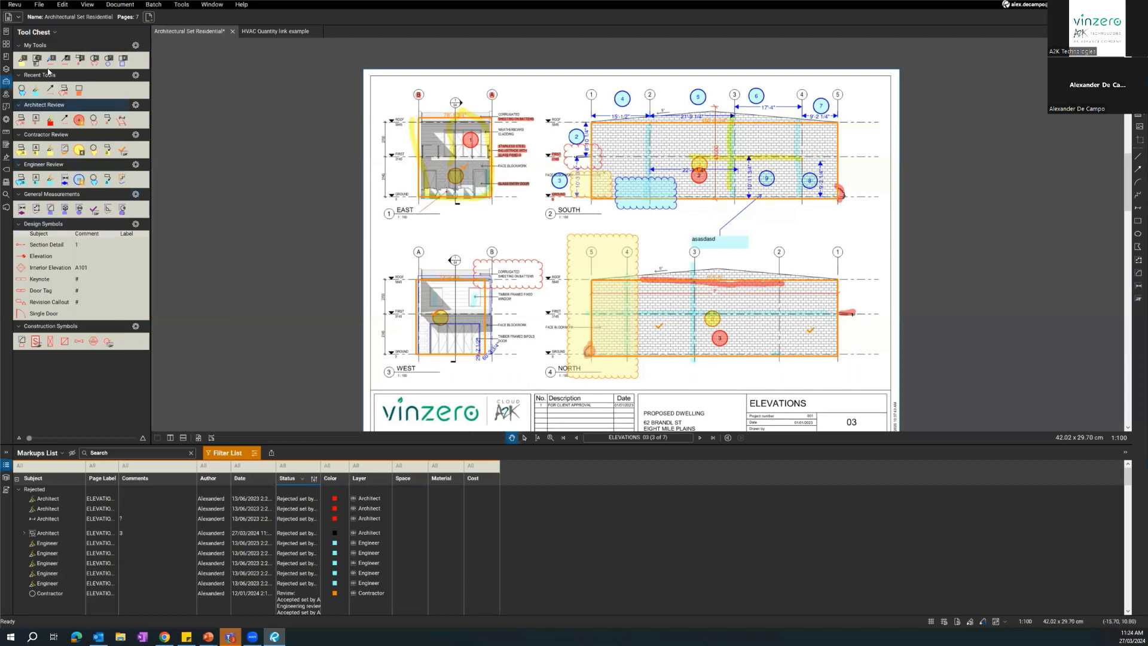
{"action": "left_click", "coordinate": [38, 5]}
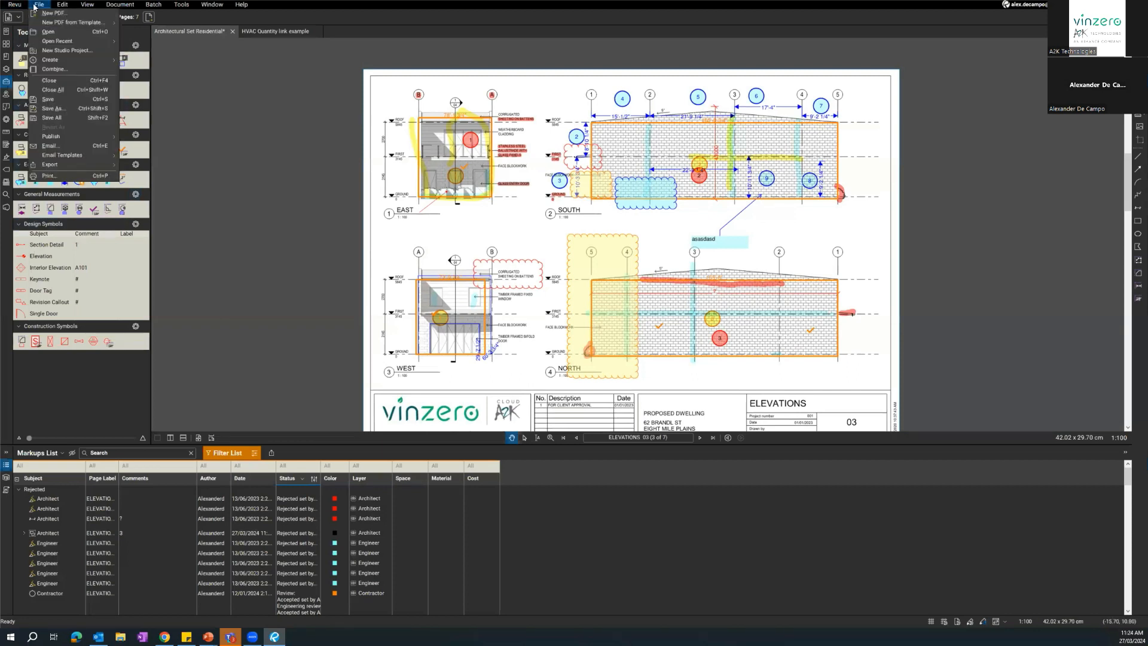
{"action": "left_click", "coordinate": [64, 15]}
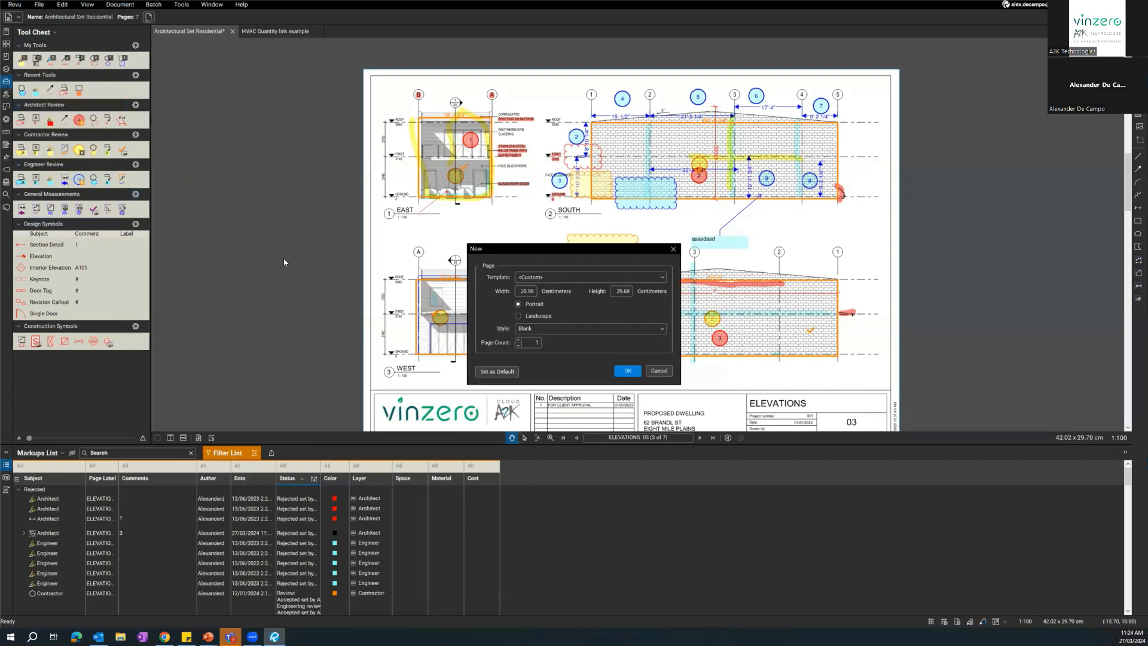
{"action": "left_click_drag", "start_coordinate": [583, 254], "coordinate": [692, 255]}
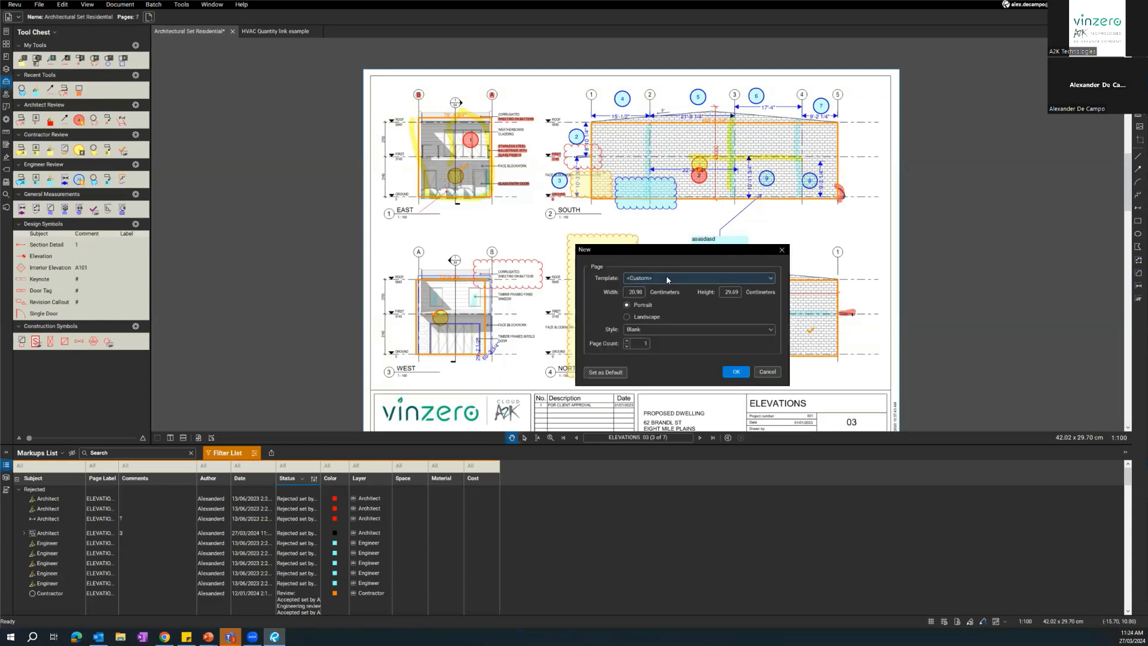
{"action": "left_click", "coordinate": [767, 372]}
{"action": "left_click", "coordinate": [39, 6]}
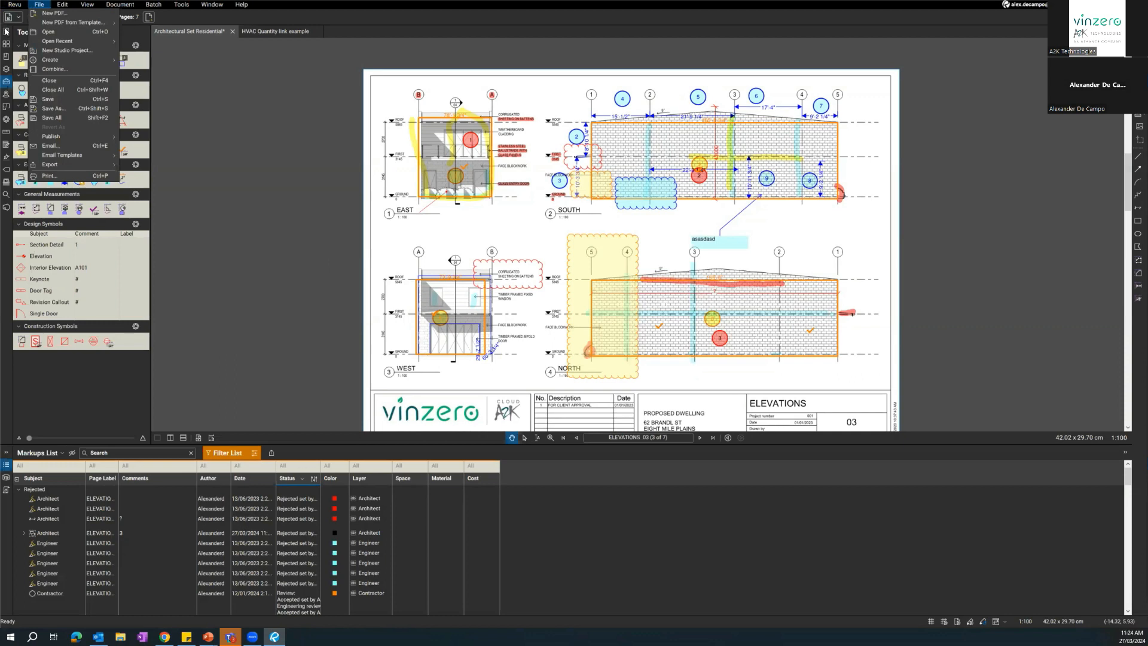
Open the TEMPLATE PDF from the Pictures folder and look over its blank sheet layout.
{"action": "left_click", "coordinate": [5, 31]}
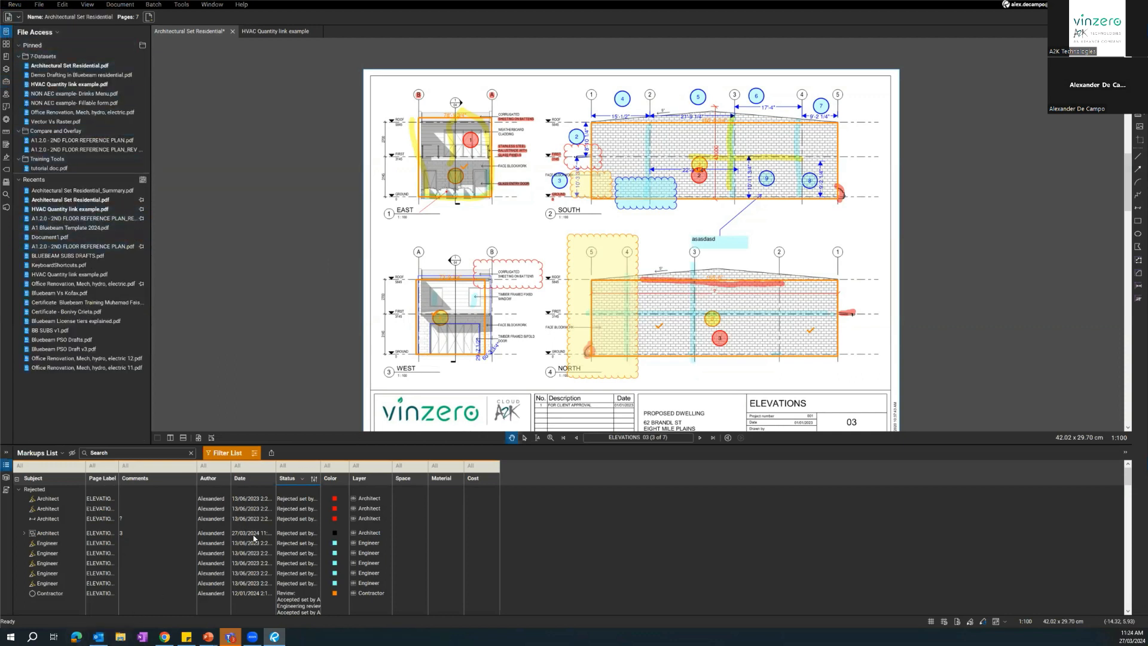
{"action": "key", "text": "super+e"}
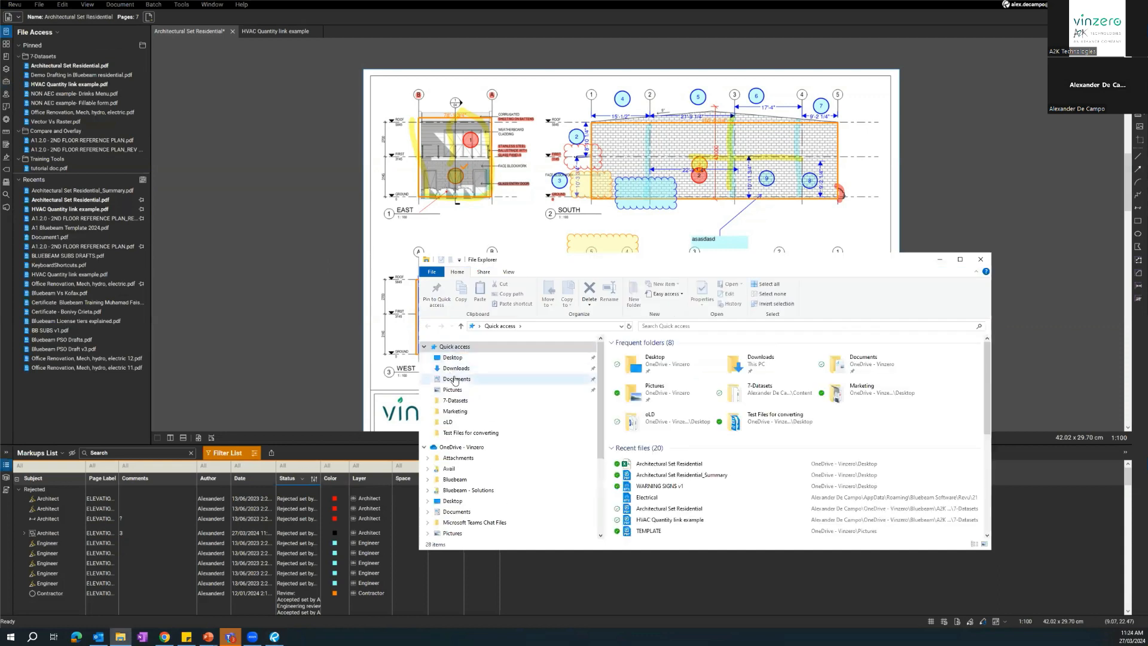
{"action": "left_click", "coordinate": [455, 379]}
{"action": "left_click", "coordinate": [454, 389]}
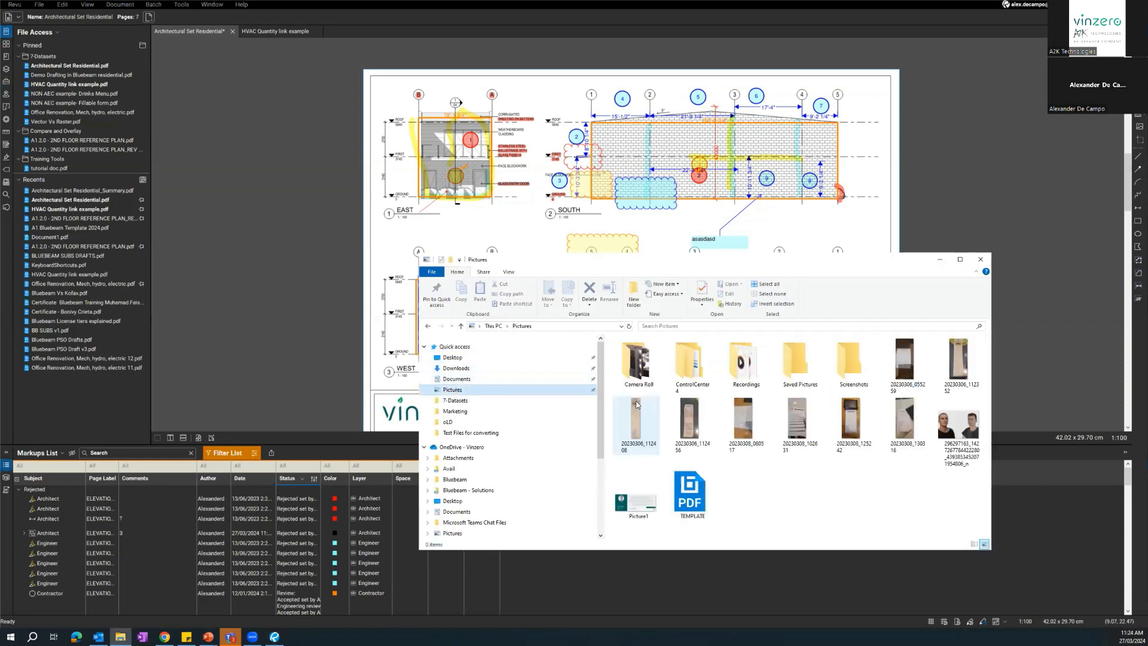
{"action": "double_click", "coordinate": [691, 493]}
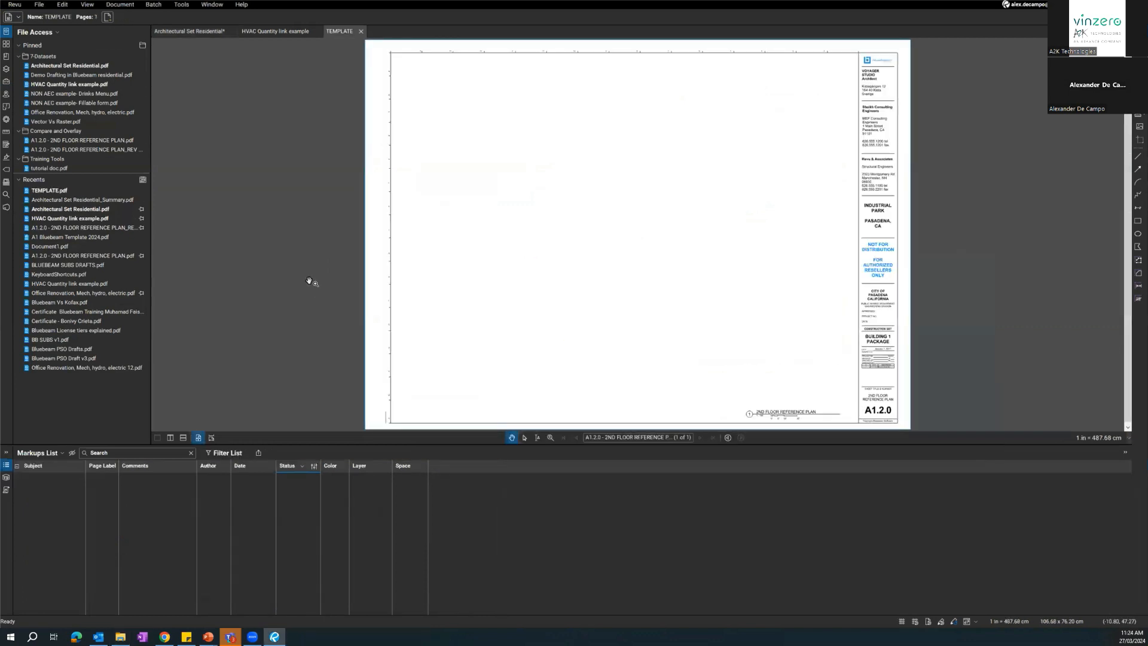
{"action": "scroll", "coordinate": [590, 273], "scroll_direction": "down", "scroll_amount": 1}
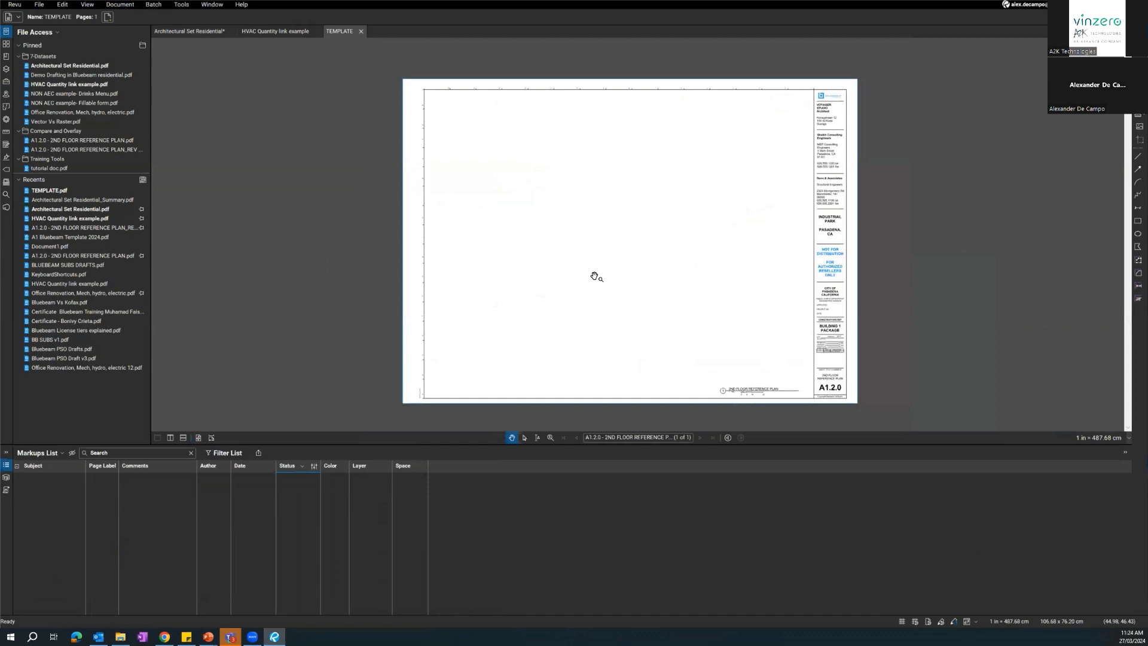
{"action": "scroll", "coordinate": [594, 276], "scroll_direction": "up", "scroll_amount": 1}
{"action": "scroll", "coordinate": [594, 275], "scroll_direction": "down", "scroll_amount": 1}
{"action": "left_click_drag", "start_coordinate": [595, 276], "coordinate": [616, 254]}
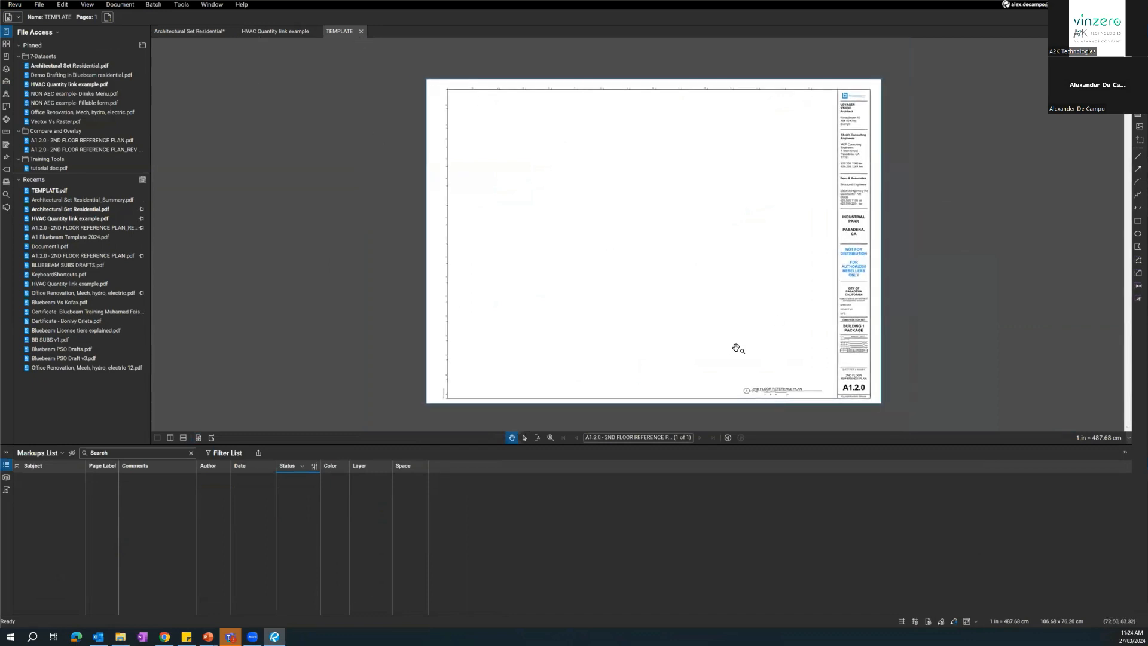
Return to the Architectural Set Residential document and go to its cover sheet, page 01.
{"action": "left_click", "coordinate": [257, 30]}
{"action": "left_click", "coordinate": [165, 34]}
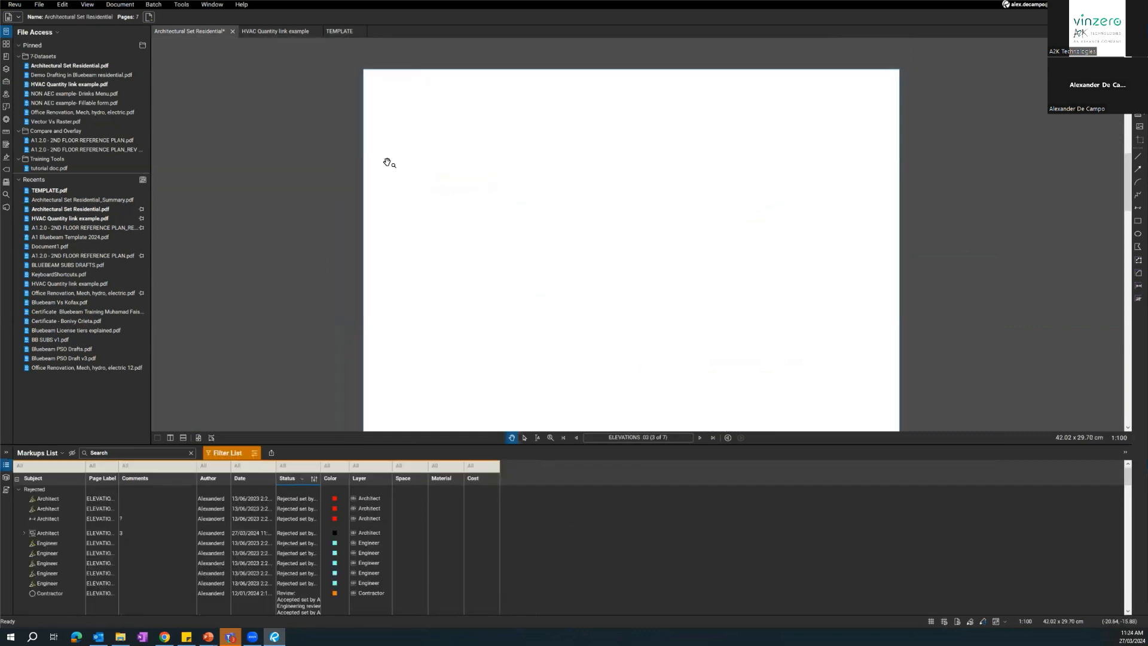
{"action": "scroll", "coordinate": [453, 293], "scroll_direction": "up", "scroll_amount": 2}
{"action": "scroll", "coordinate": [508, 364], "scroll_direction": "down", "scroll_amount": 2}
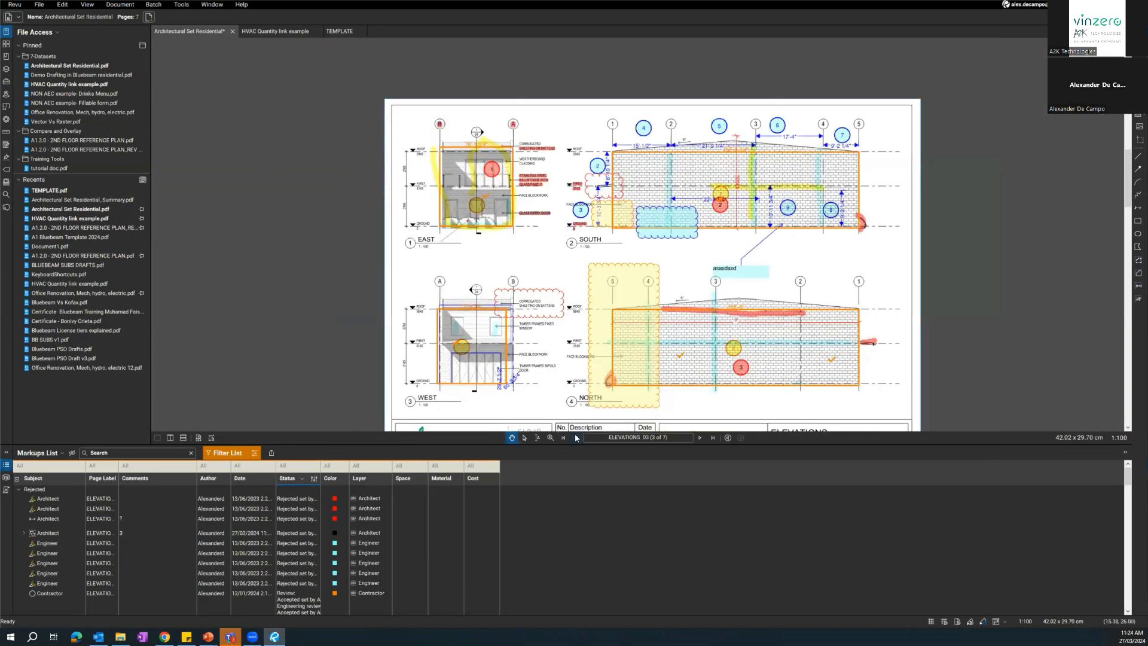
{"action": "left_click", "coordinate": [576, 436]}
{"action": "left_click", "coordinate": [576, 437]}
{"action": "left_click_drag", "start_coordinate": [581, 362], "coordinate": [570, 326]}
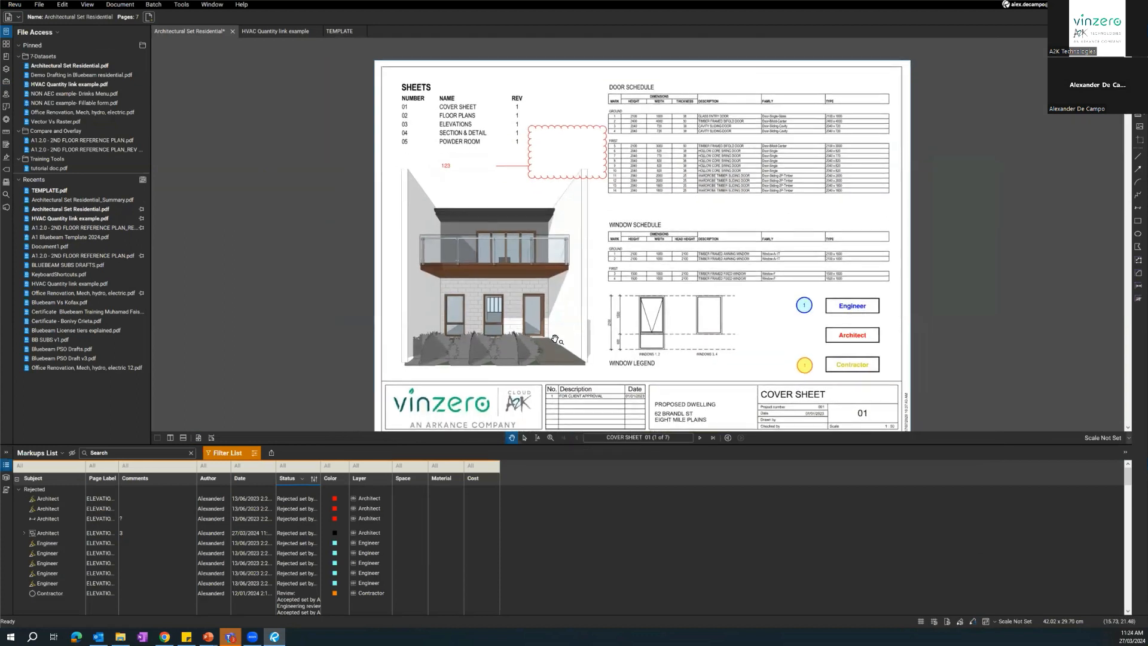
{"action": "scroll", "coordinate": [573, 329], "scroll_direction": "down", "scroll_amount": 1}
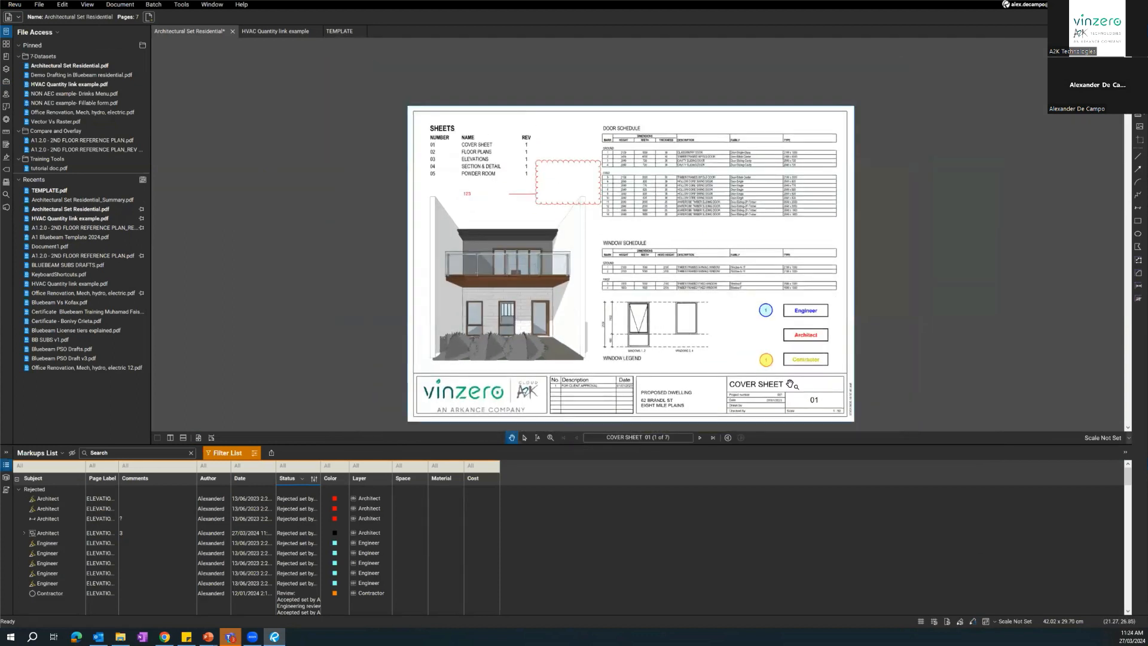
Erase the PDF content inside the cover sheet's drawing area above the title block using Erase Content.
{"action": "left_click", "coordinate": [63, 4]}
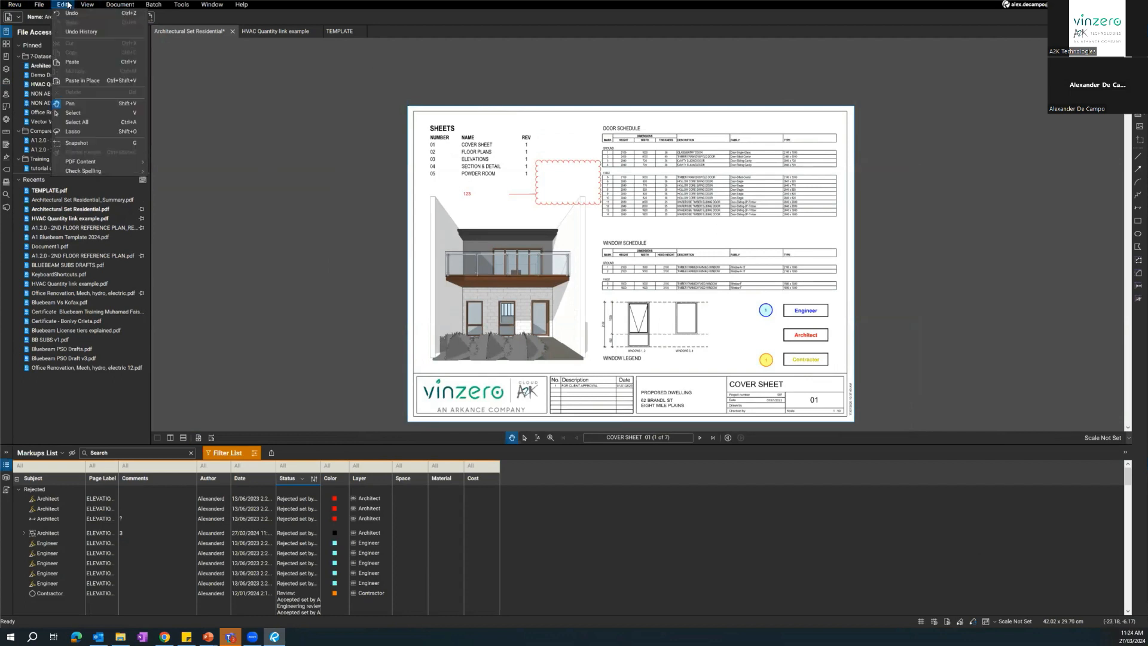
{"action": "left_click", "coordinate": [99, 162]}
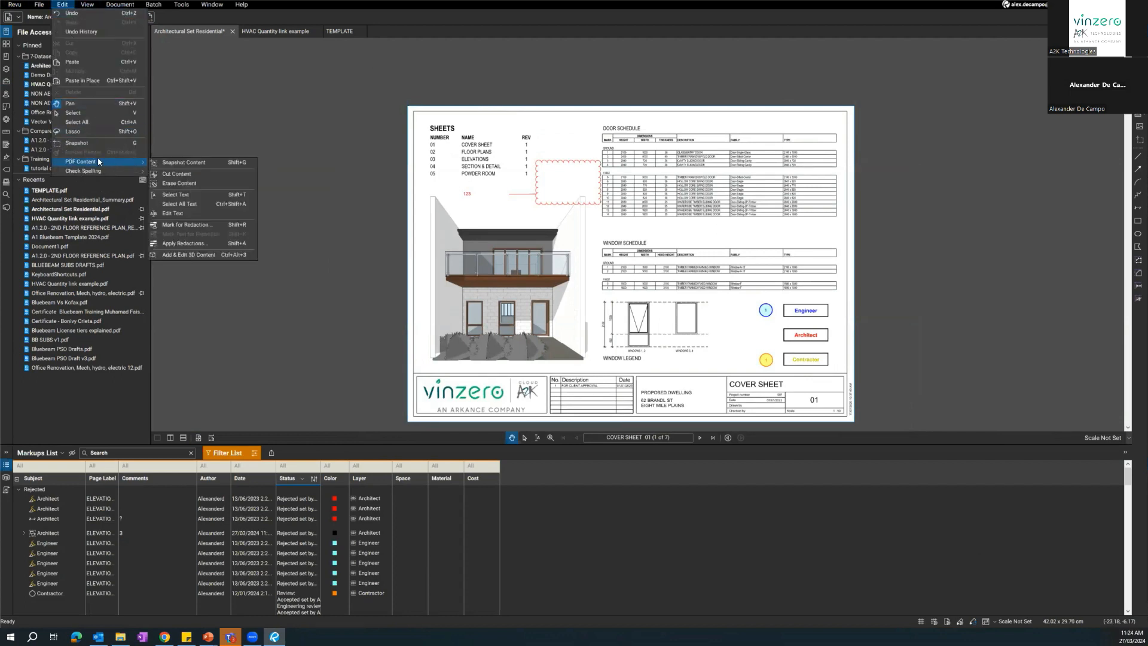
{"action": "left_click", "coordinate": [179, 183]}
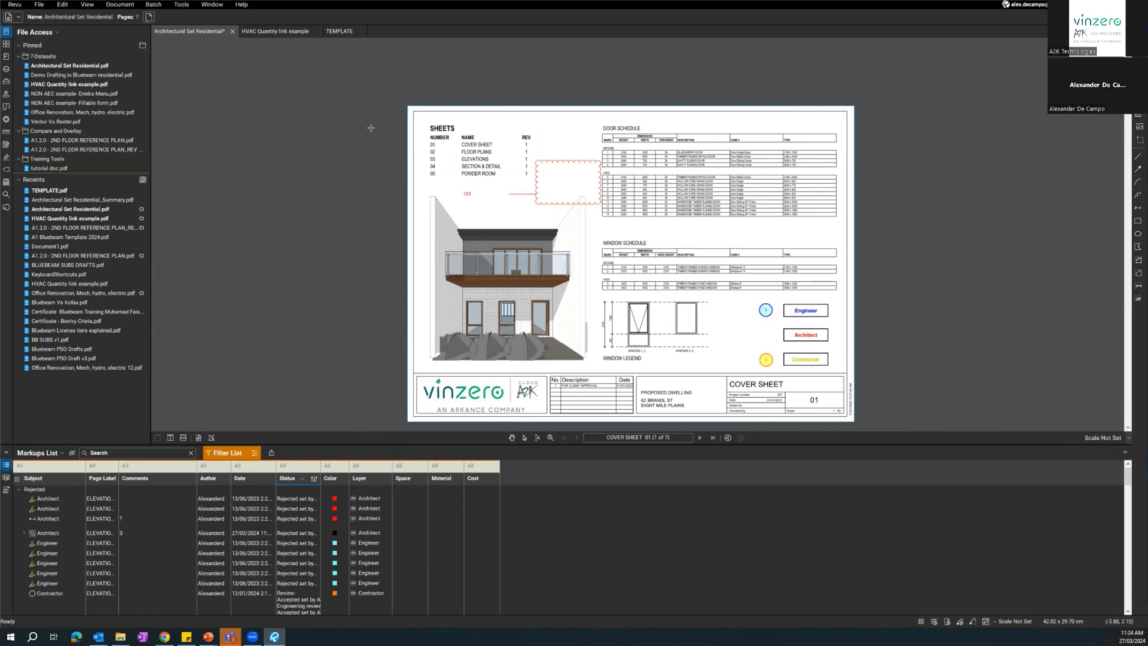
{"action": "left_click_drag", "start_coordinate": [416, 111], "coordinate": [844, 372]}
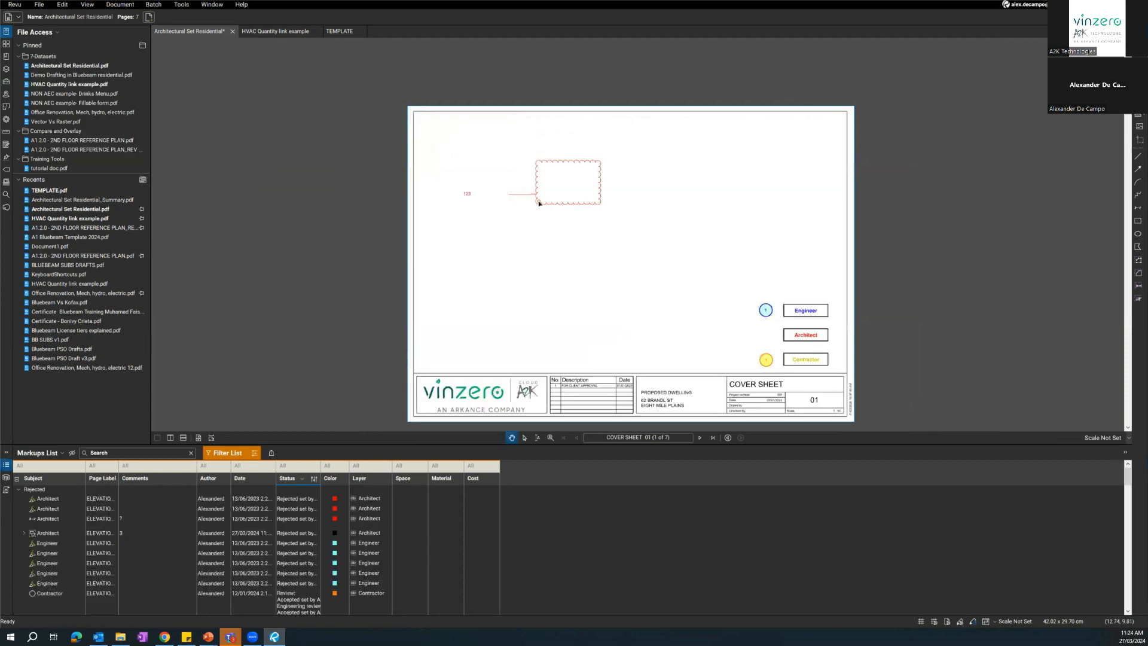
Delete the red cloud callout and the Engineer and Contractor circle markups from the cover sheet.
{"action": "left_click", "coordinate": [538, 203]}
{"action": "key", "text": "Delete"}
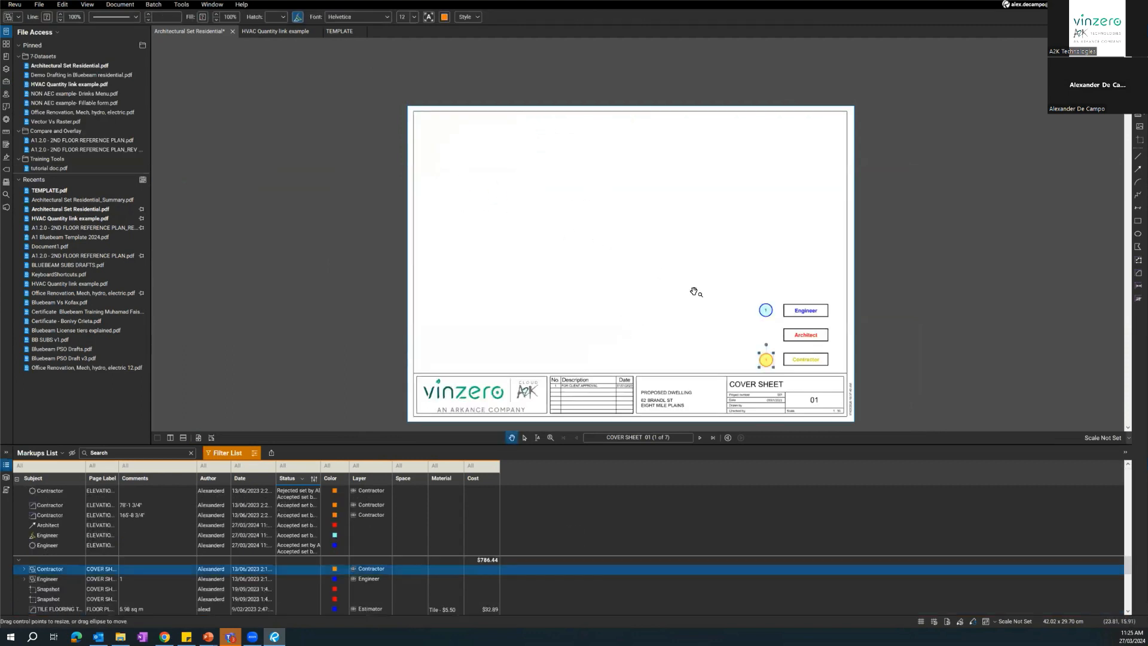
{"action": "left_click_drag", "start_coordinate": [842, 283], "coordinate": [685, 376]}
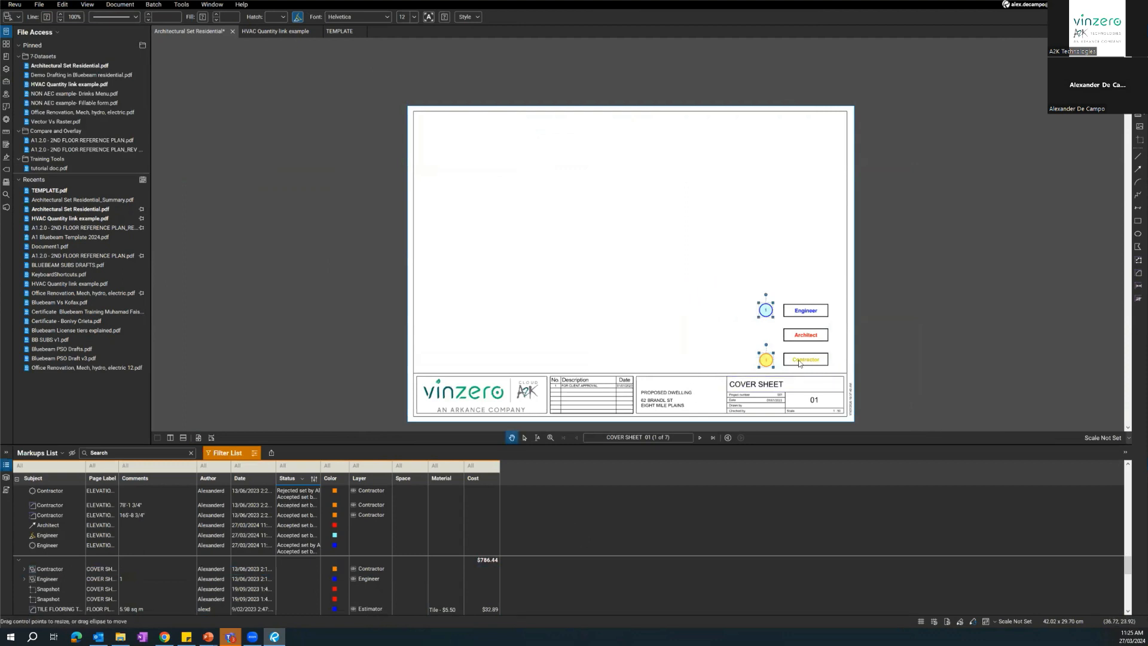
{"action": "key", "text": "Delete"}
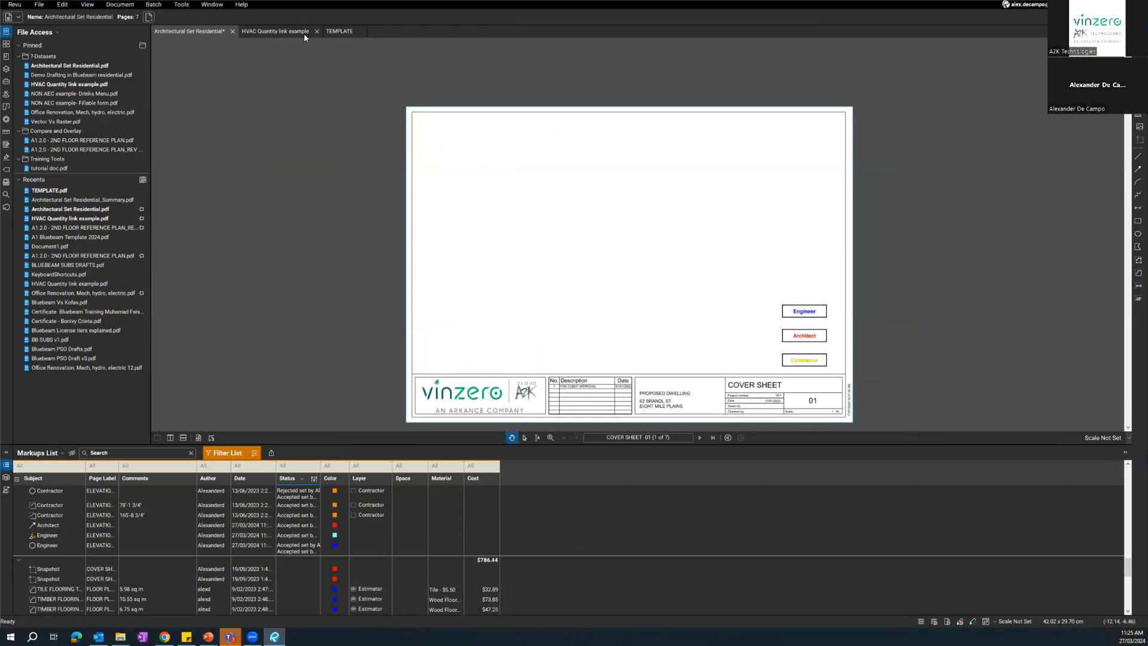
Examine the blank drawing area and title block of the TEMPLATE document.
{"action": "left_click", "coordinate": [332, 32]}
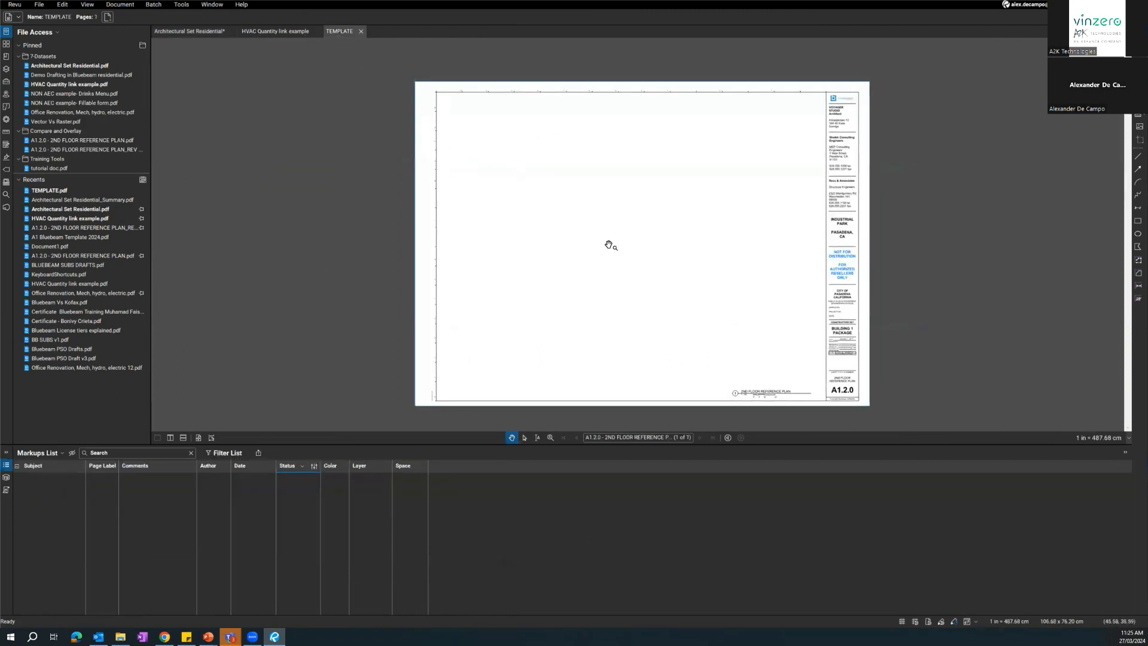
{"action": "scroll", "coordinate": [608, 244], "scroll_direction": "up", "scroll_amount": 1}
{"action": "scroll", "coordinate": [614, 248], "scroll_direction": "down", "scroll_amount": 1}
{"action": "left_click_drag", "start_coordinate": [616, 248], "coordinate": [601, 251]}
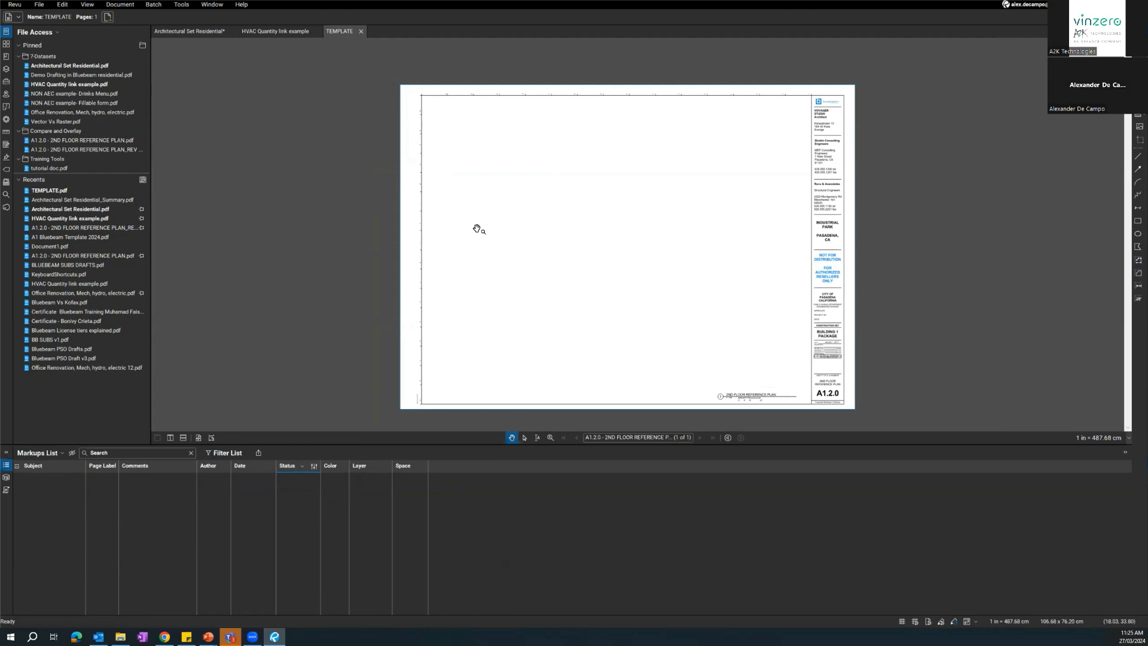
{"action": "left_click_drag", "start_coordinate": [488, 231], "coordinate": [425, 222]}
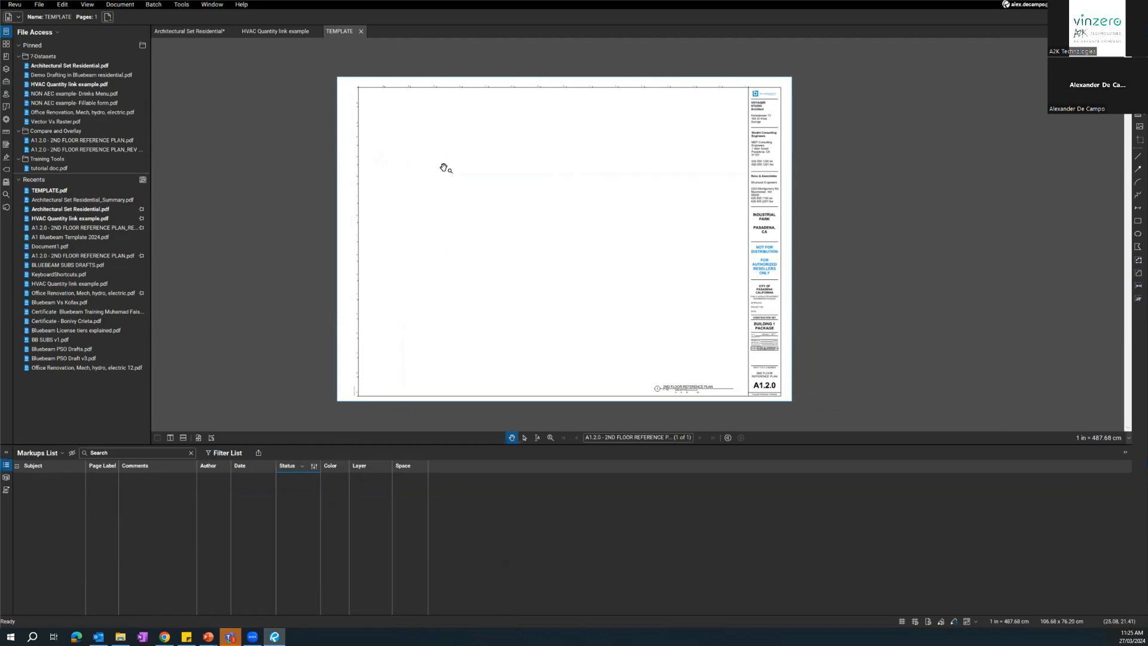
{"action": "left_click_drag", "start_coordinate": [512, 183], "coordinate": [527, 181]}
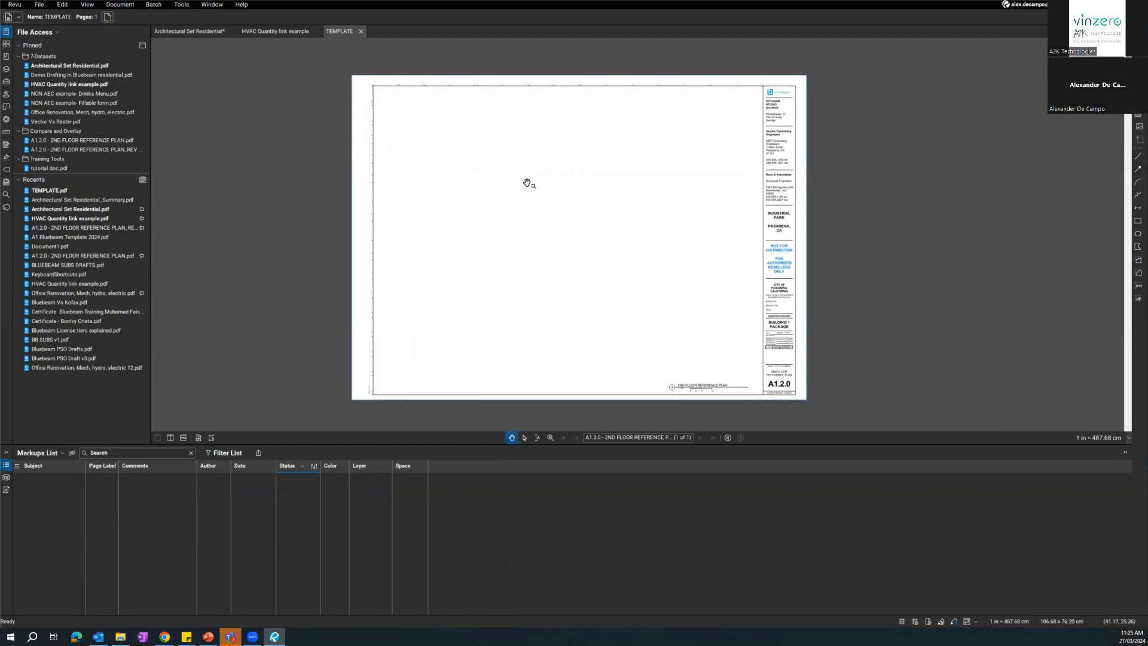
{"action": "scroll", "coordinate": [758, 113], "scroll_direction": "up", "scroll_amount": 3}
{"action": "left_click_drag", "start_coordinate": [758, 113], "coordinate": [853, 100]}
{"action": "scroll", "coordinate": [852, 100], "scroll_direction": "down", "scroll_amount": 3}
{"action": "left_click_drag", "start_coordinate": [745, 180], "coordinate": [726, 188]}
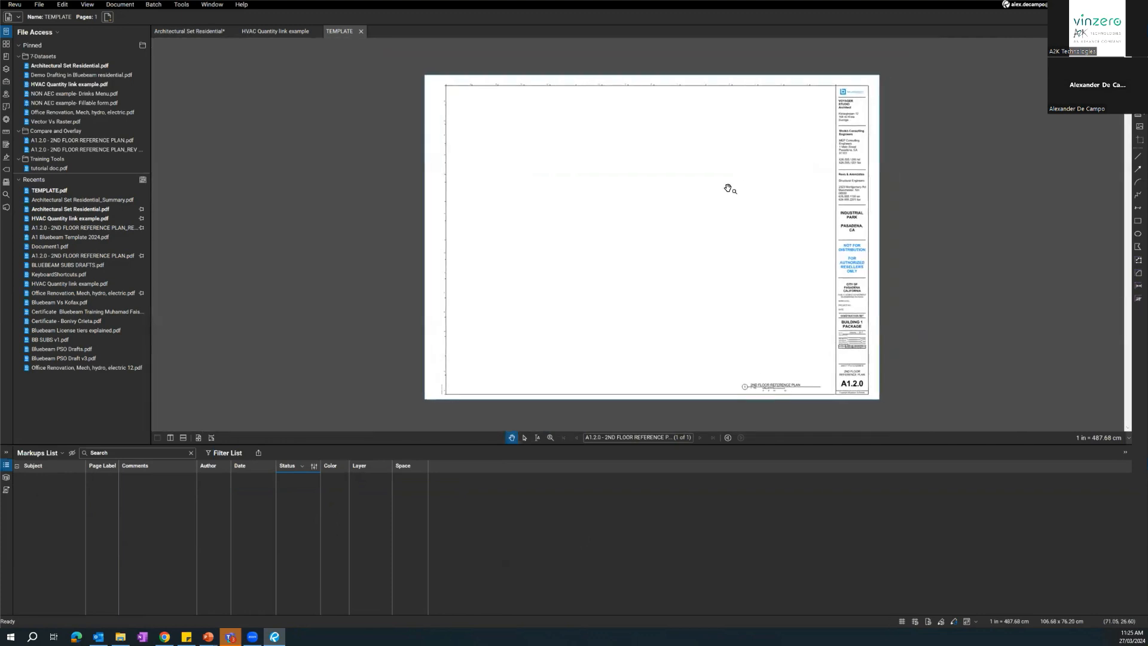
Duplicate the TEMPLATE document's page from its thumbnail and return to the first page.
{"action": "left_click", "coordinate": [6, 43]}
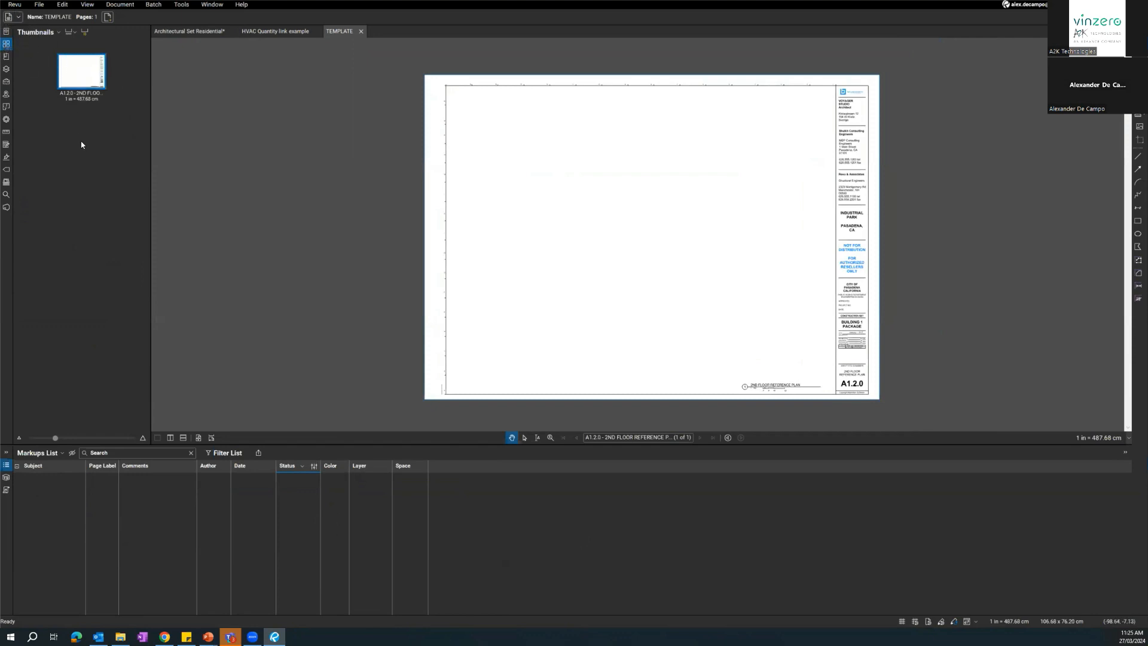
{"action": "left_click", "coordinate": [89, 84]}
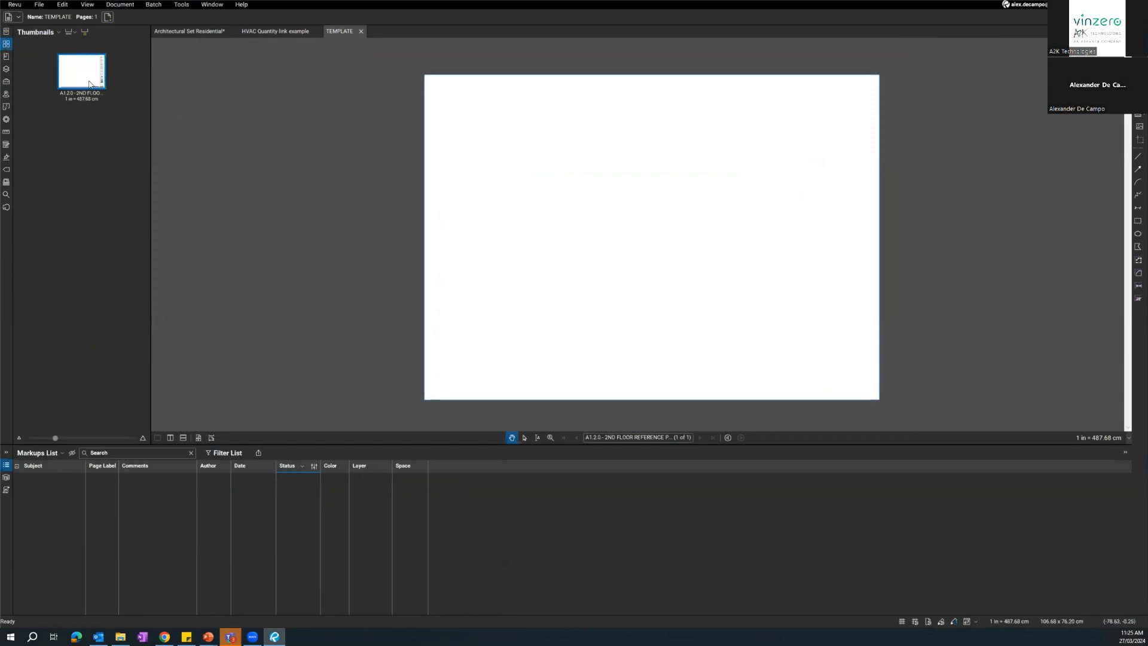
{"action": "key", "text": "ctrl+v"}
{"action": "left_click", "coordinate": [96, 84]}
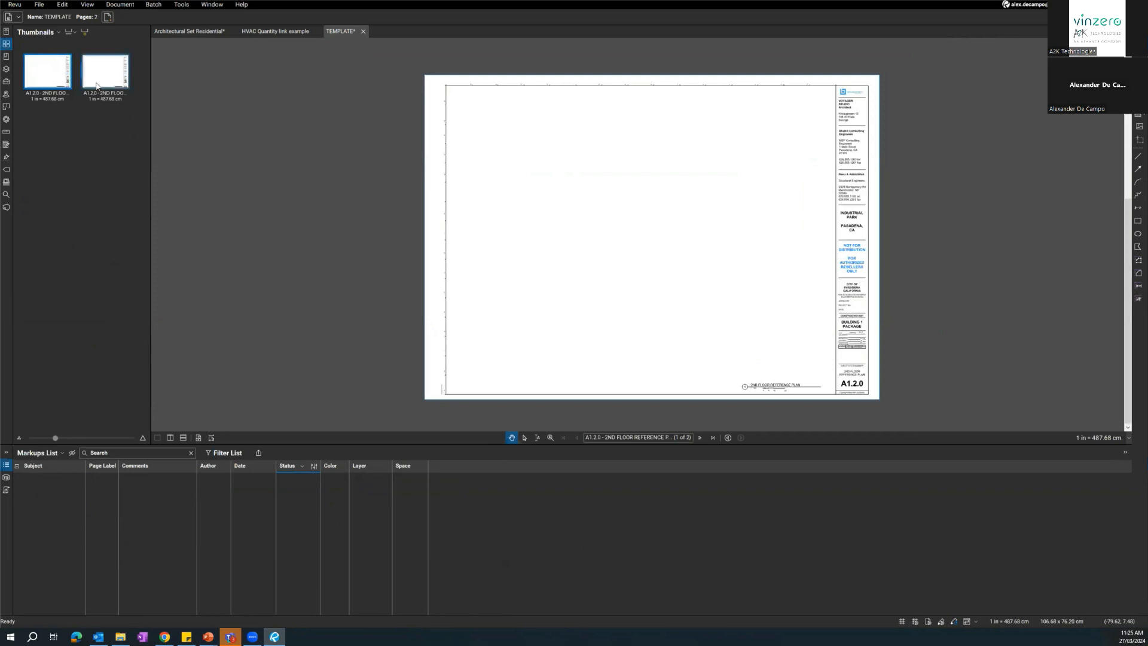
{"action": "left_click", "coordinate": [60, 83]}
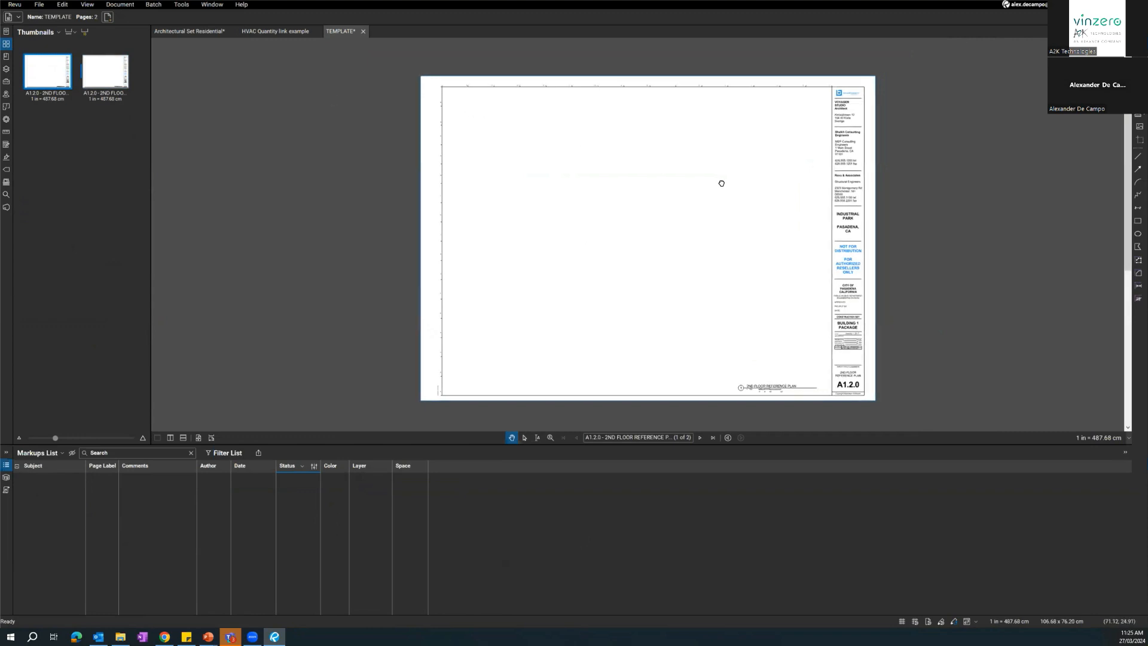
Examine the company, project and distribution text in the TEMPLATE page's title block.
{"action": "scroll", "coordinate": [843, 154], "scroll_direction": "up", "scroll_amount": 2}
{"action": "scroll", "coordinate": [735, 198], "scroll_direction": "up", "scroll_amount": 1}
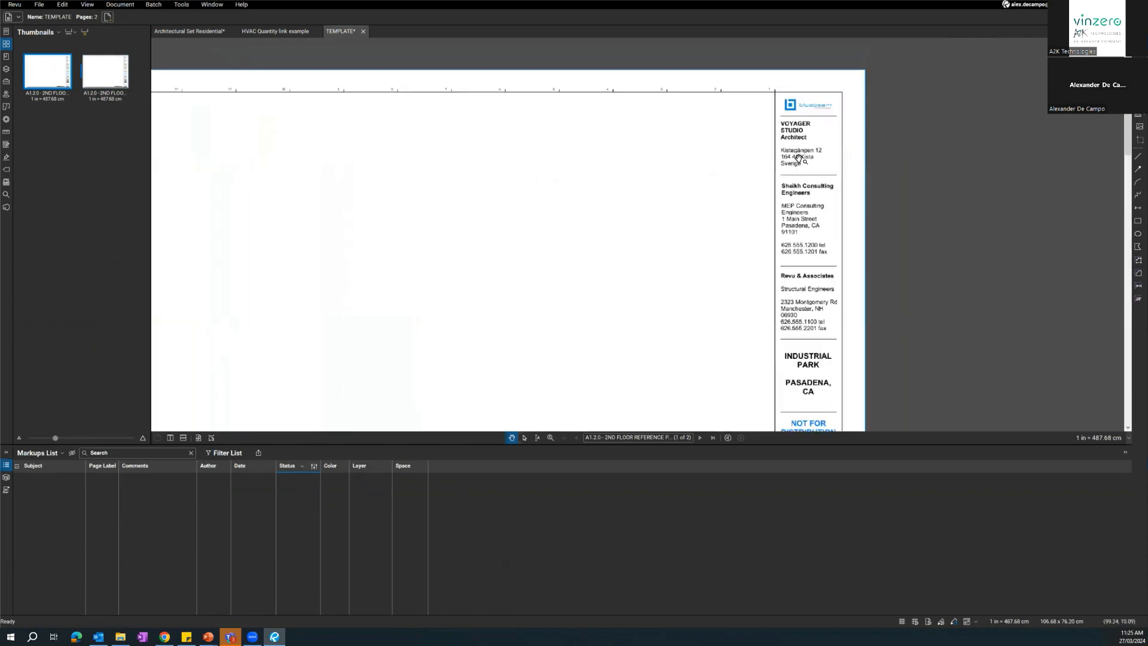
{"action": "scroll", "coordinate": [786, 113], "scroll_direction": "up", "scroll_amount": 1}
{"action": "scroll", "coordinate": [733, 182], "scroll_direction": "down", "scroll_amount": 4}
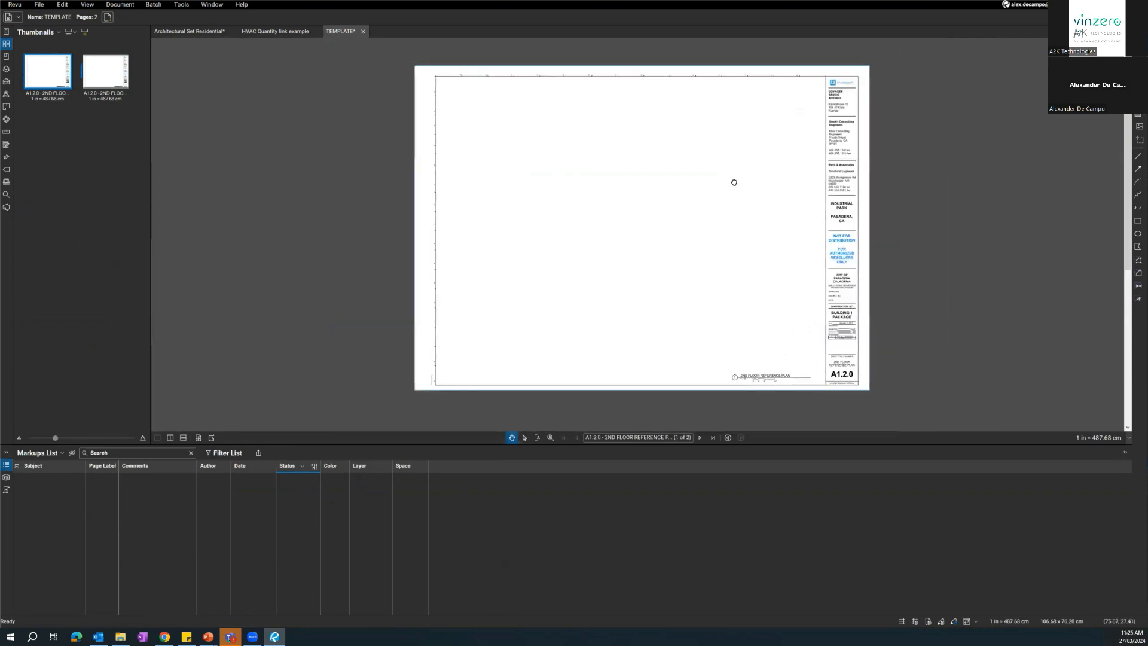
{"action": "scroll", "coordinate": [804, 149], "scroll_direction": "up", "scroll_amount": 4}
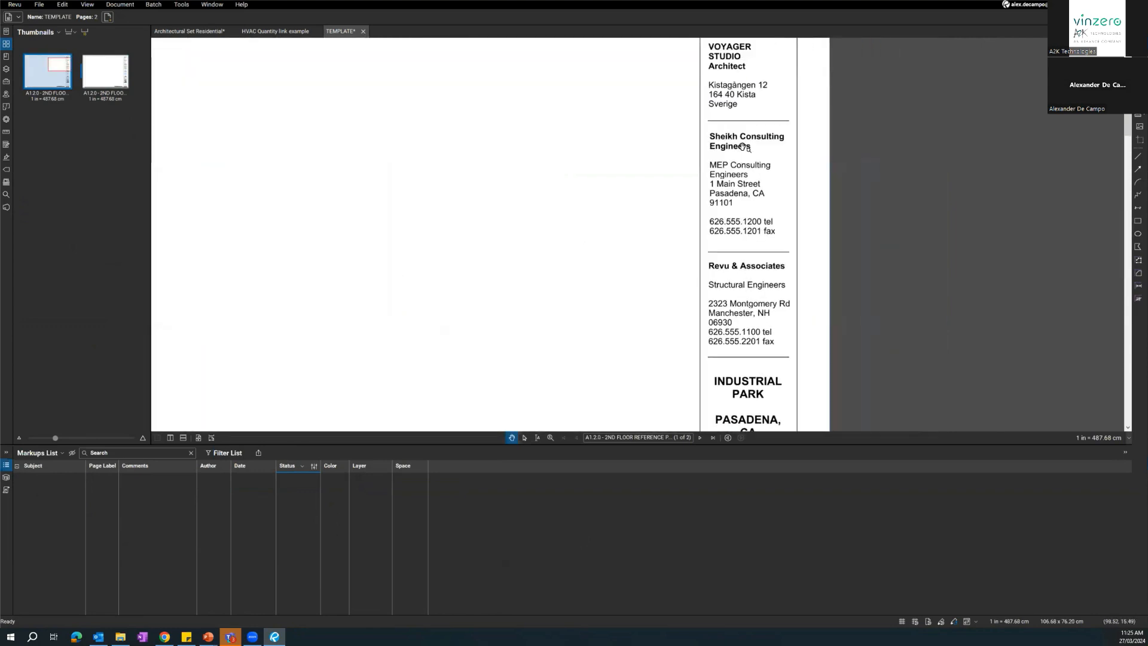
{"action": "left_click_drag", "start_coordinate": [736, 149], "coordinate": [691, 154]}
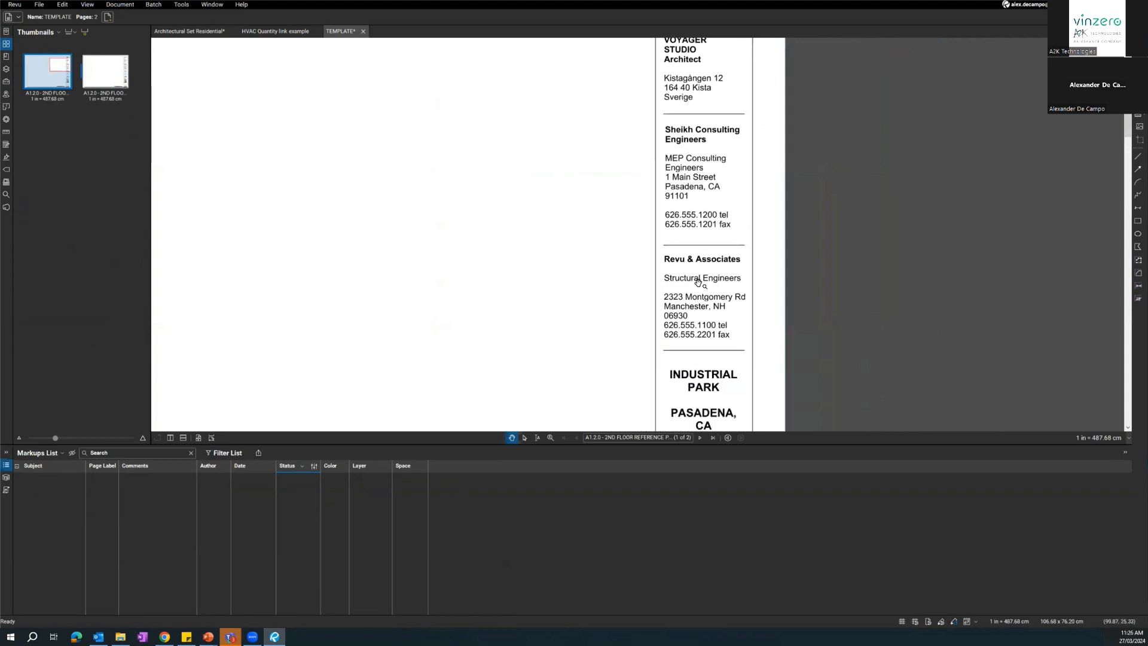
{"action": "left_click_drag", "start_coordinate": [697, 284], "coordinate": [675, 211]}
{"action": "left_click_drag", "start_coordinate": [699, 305], "coordinate": [699, 166]}
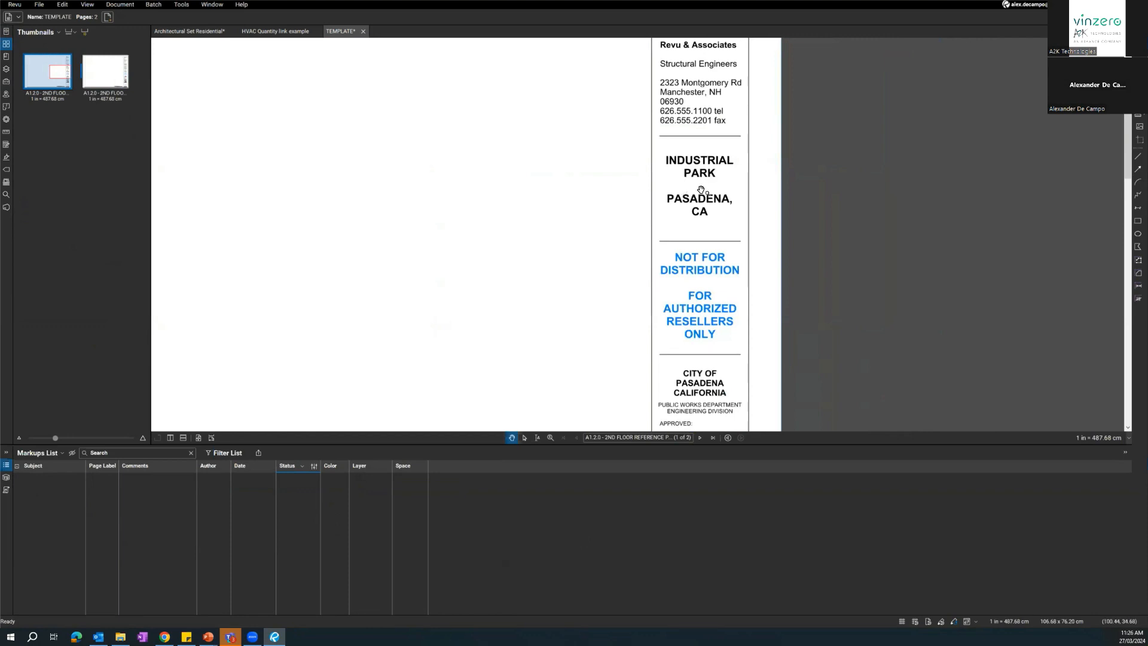
{"action": "scroll", "coordinate": [650, 199], "scroll_direction": "down", "scroll_amount": 3}
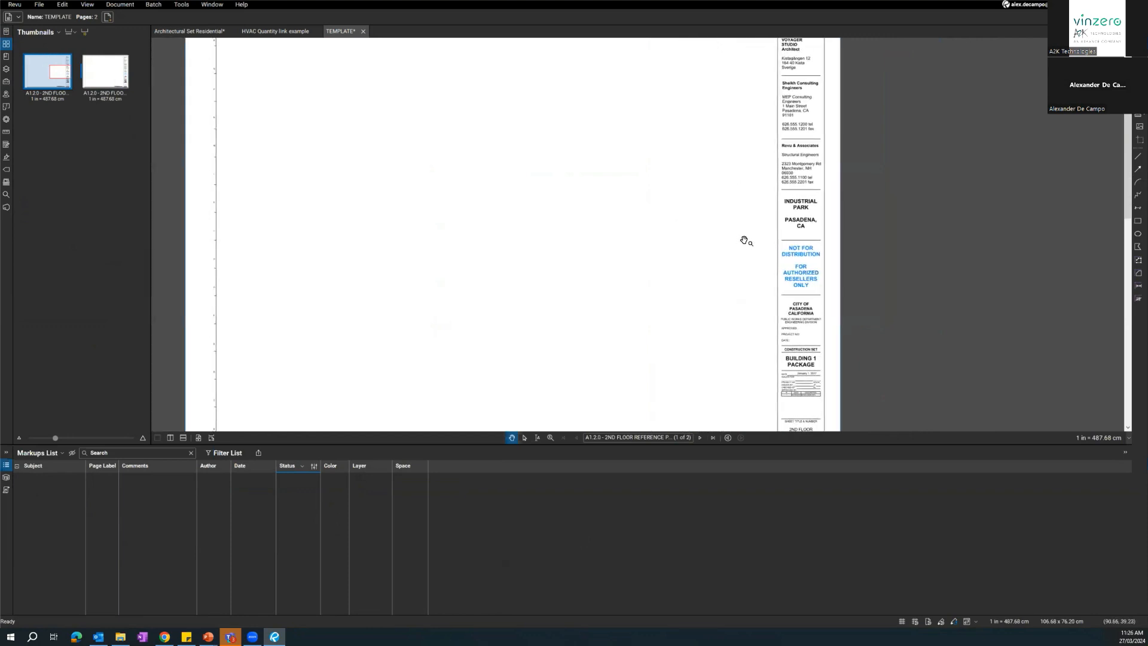
{"action": "scroll", "coordinate": [743, 238], "scroll_direction": "up", "scroll_amount": 3}
{"action": "left_click_drag", "start_coordinate": [823, 220], "coordinate": [774, 251]}
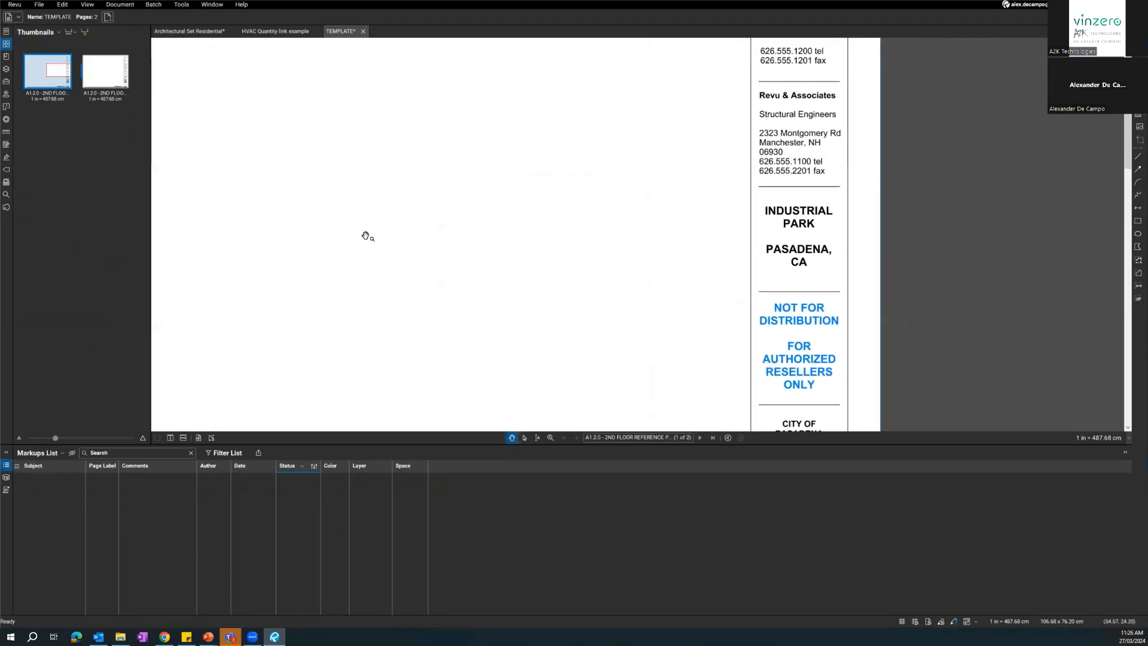
{"action": "scroll", "coordinate": [597, 248], "scroll_direction": "down", "scroll_amount": 3}
{"action": "scroll", "coordinate": [525, 235], "scroll_direction": "up", "scroll_amount": 3}
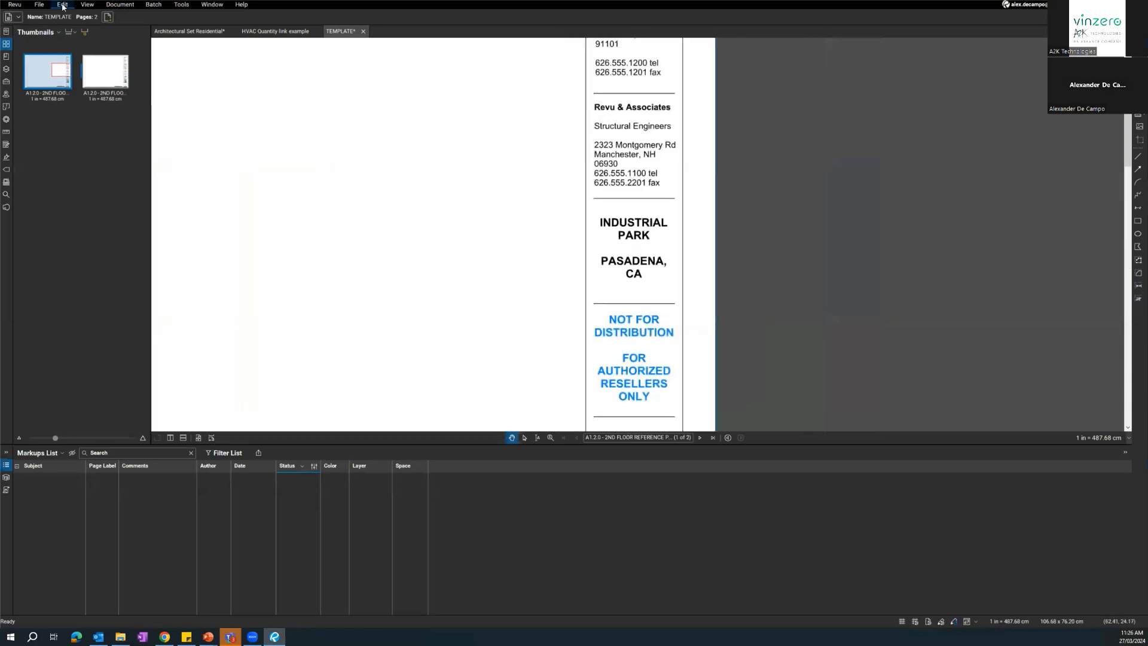
Replace the INDUSTRIAL PARK text in the title block with a sample street address using Edit Text.
{"action": "left_click", "coordinate": [63, 5]}
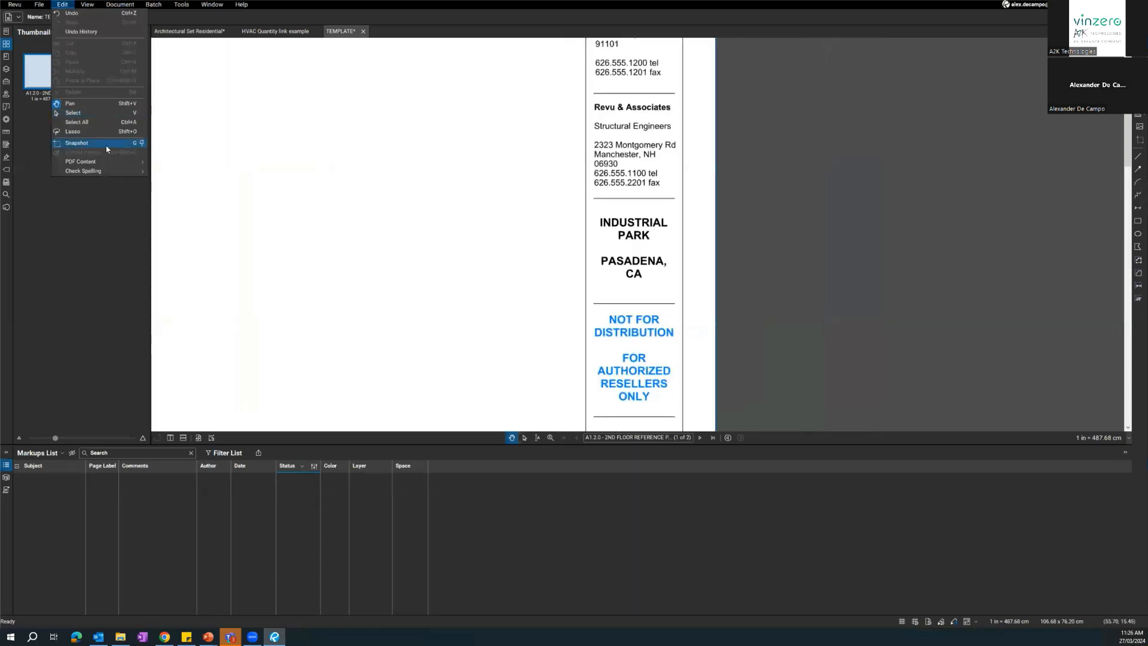
{"action": "mouse_move", "coordinate": [106, 164]}
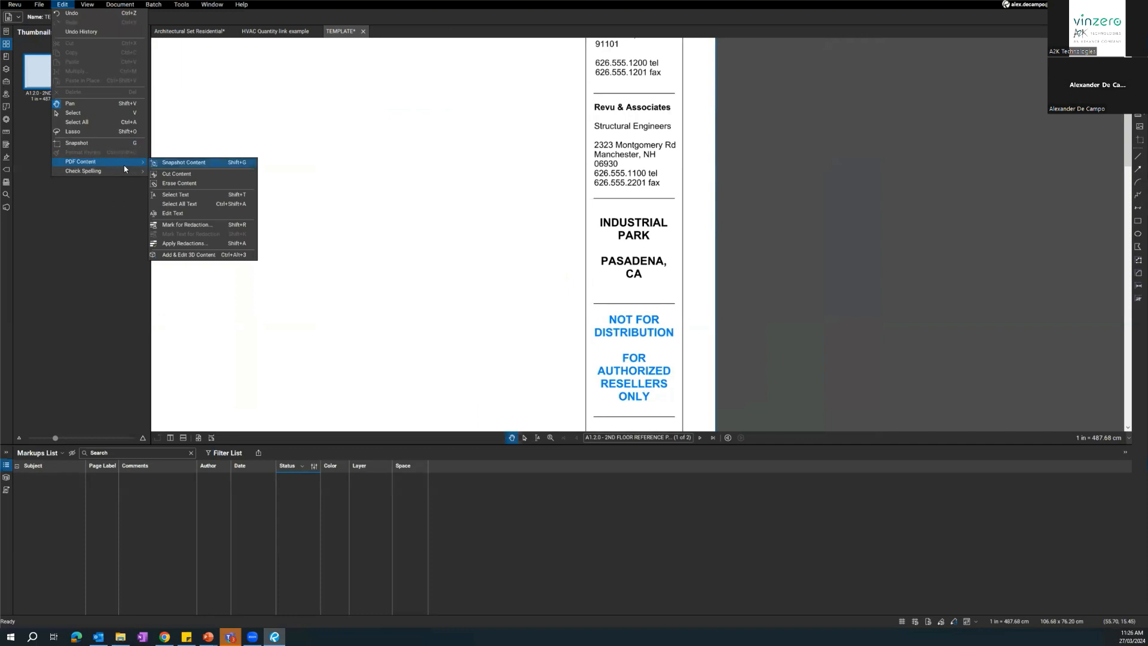
{"action": "left_click", "coordinate": [195, 213]}
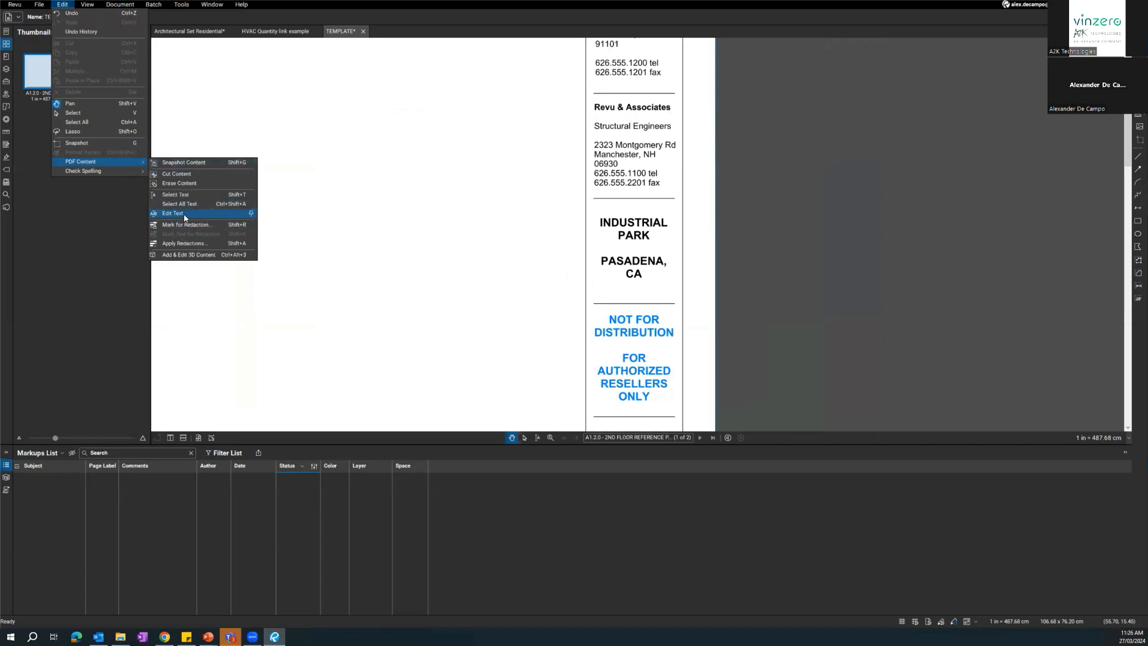
{"action": "left_click", "coordinate": [650, 235]}
{"action": "key", "text": "BackSpace"}
{"action": "key", "text": "BackSpace"}
{"action": "key", "text": "BackSpace"}
{"action": "key", "text": "BackSpace"}
{"action": "key", "text": "BackSpace"}
{"action": "key", "text": "BackSpace"}
{"action": "key", "text": "BackSpace"}
{"action": "key", "text": "BackSpace"}
{"action": "key", "text": "BackSpace"}
{"action": "key", "text": "BackSpace"}
{"action": "key", "text": "BackSpace"}
{"action": "key", "text": "BackSpace"}
{"action": "key", "text": "BackSpace"}
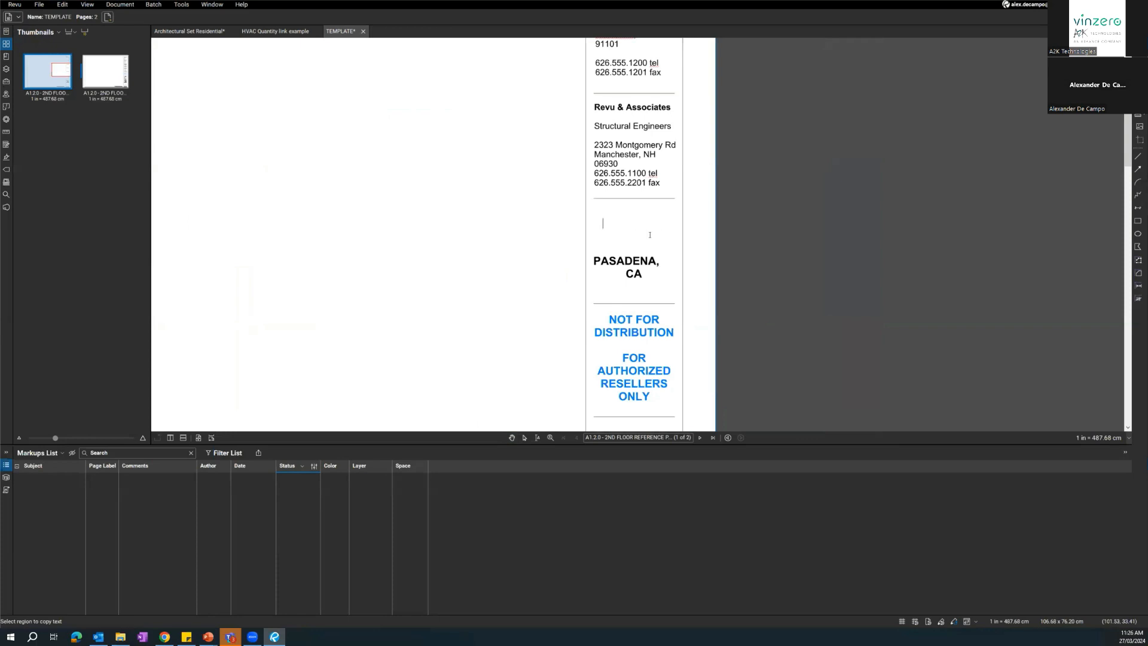
{"action": "type", "text": "21 Jump street"}
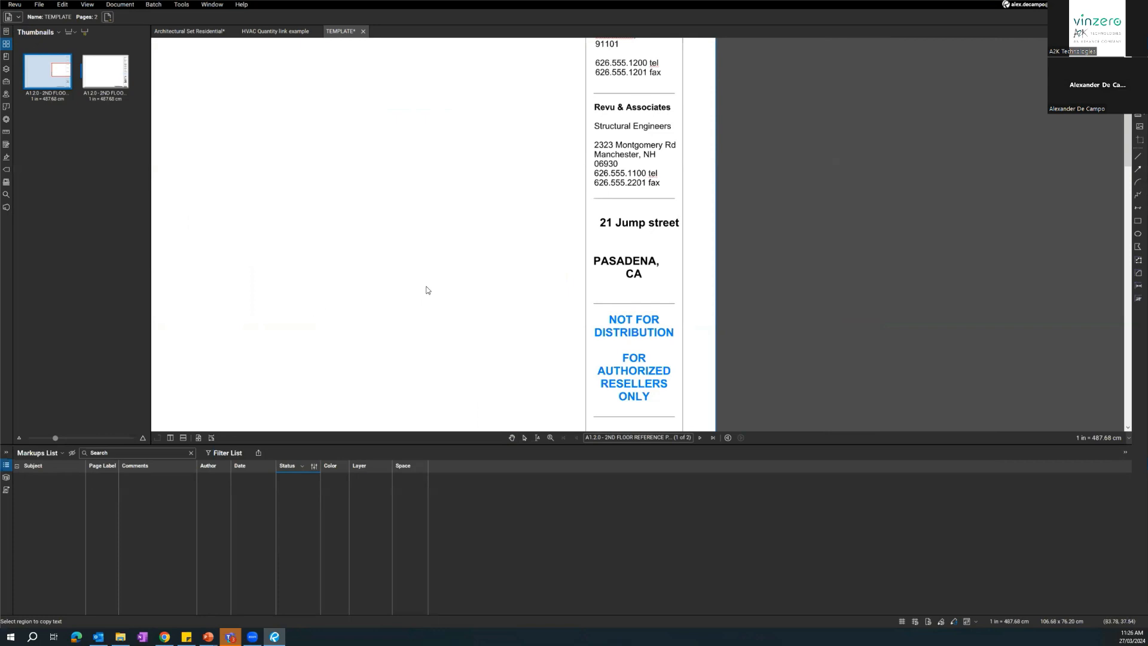
Erase the PDF content of the project address block above NOT FOR DISTRIBUTION using Erase Content.
{"action": "scroll", "coordinate": [566, 286], "scroll_direction": "down", "scroll_amount": 1}
{"action": "left_click_drag", "start_coordinate": [555, 282], "coordinate": [625, 303]}
{"action": "scroll", "coordinate": [626, 302], "scroll_direction": "down", "scroll_amount": 3}
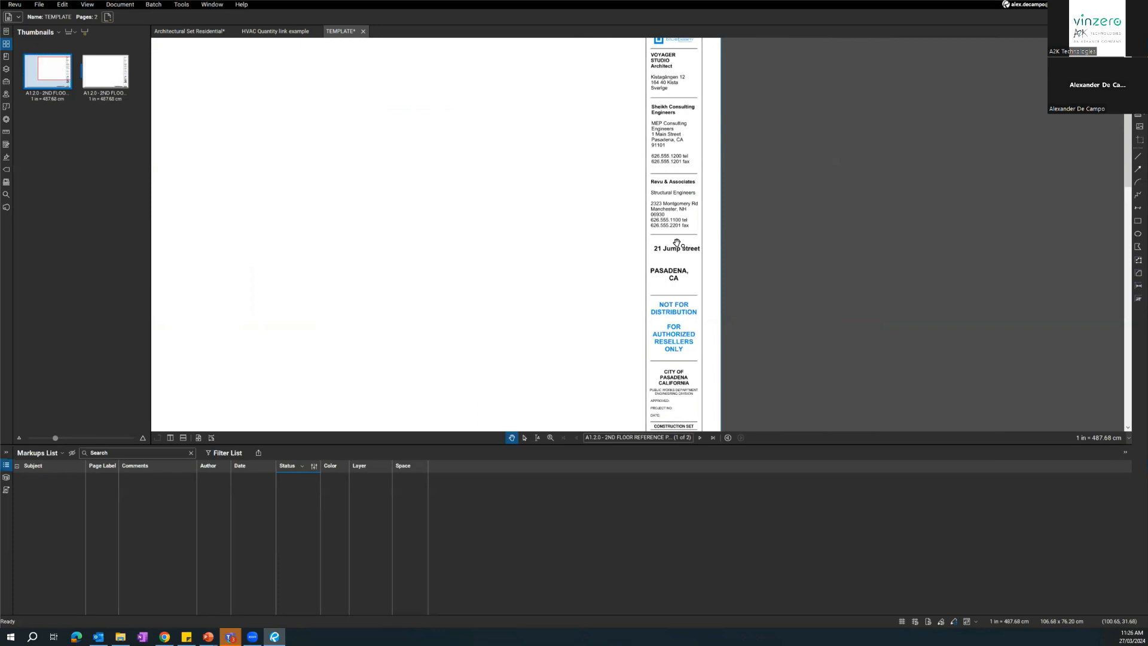
{"action": "left_click_drag", "start_coordinate": [604, 261], "coordinate": [620, 307]}
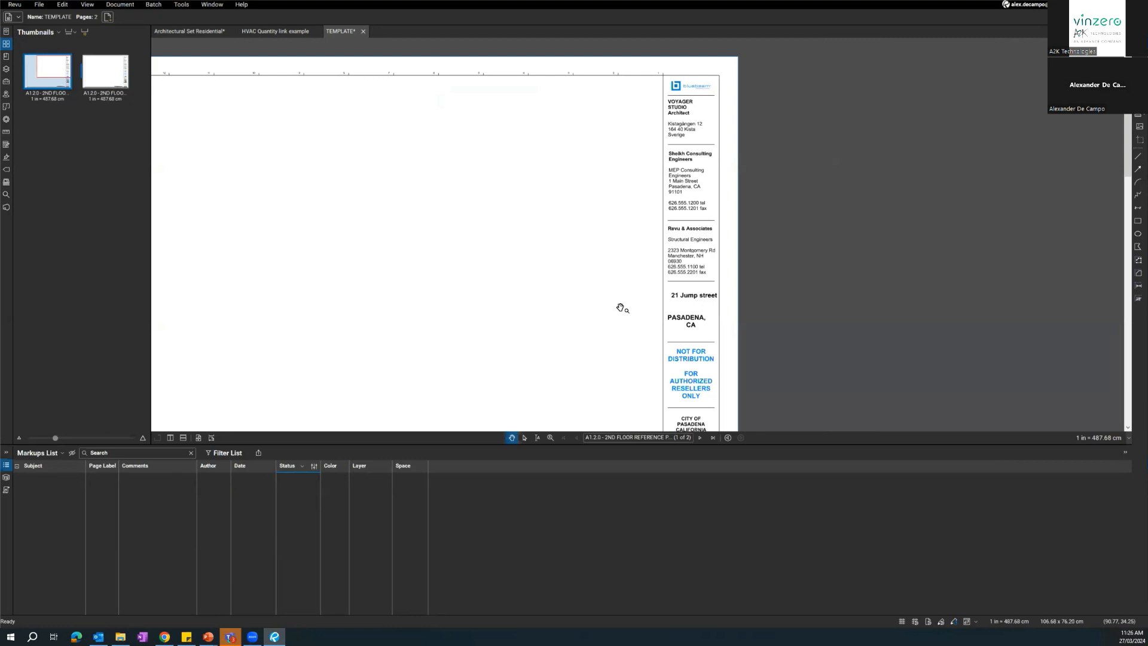
{"action": "scroll", "coordinate": [617, 293], "scroll_direction": "up", "scroll_amount": 4}
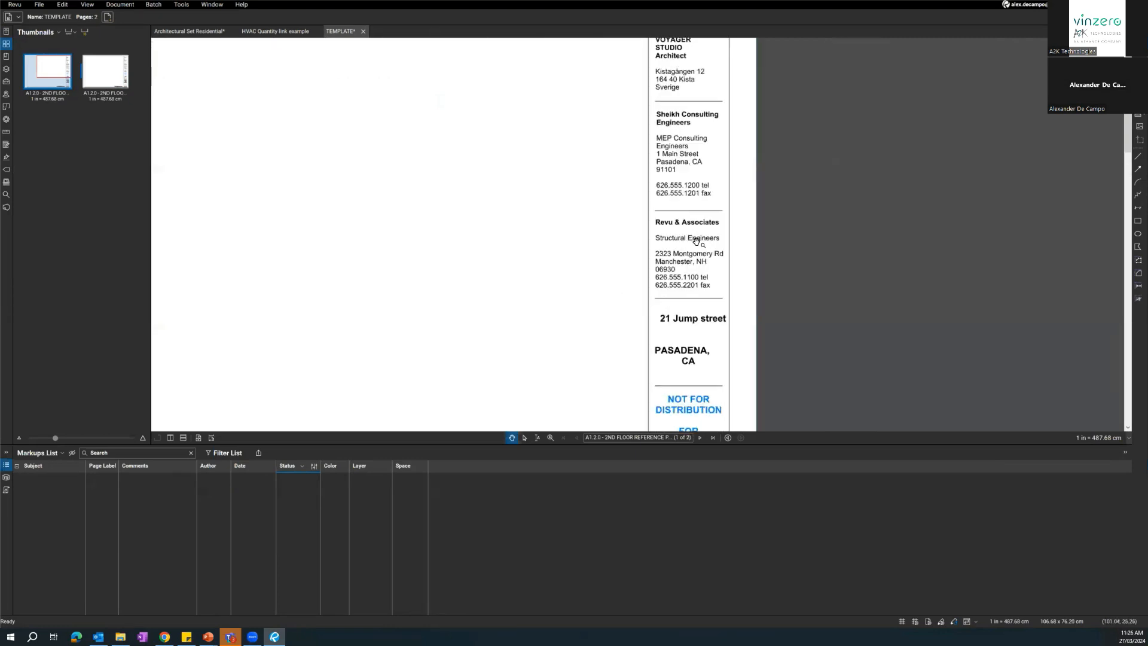
{"action": "left_click_drag", "start_coordinate": [666, 348], "coordinate": [643, 243]}
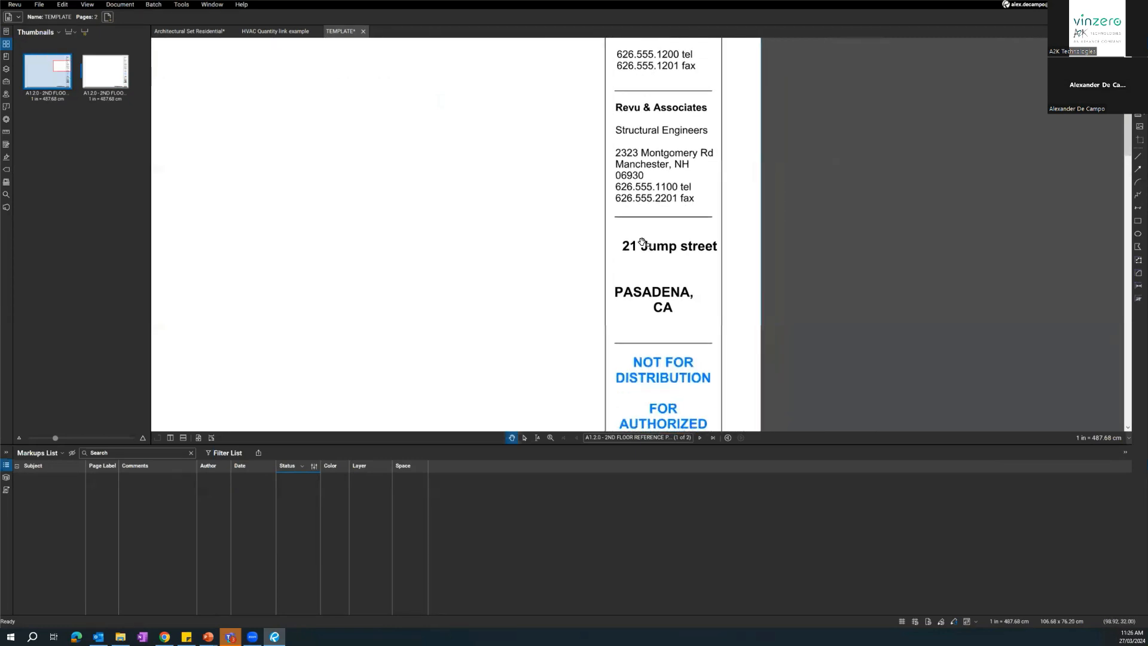
{"action": "left_click", "coordinate": [62, 4]}
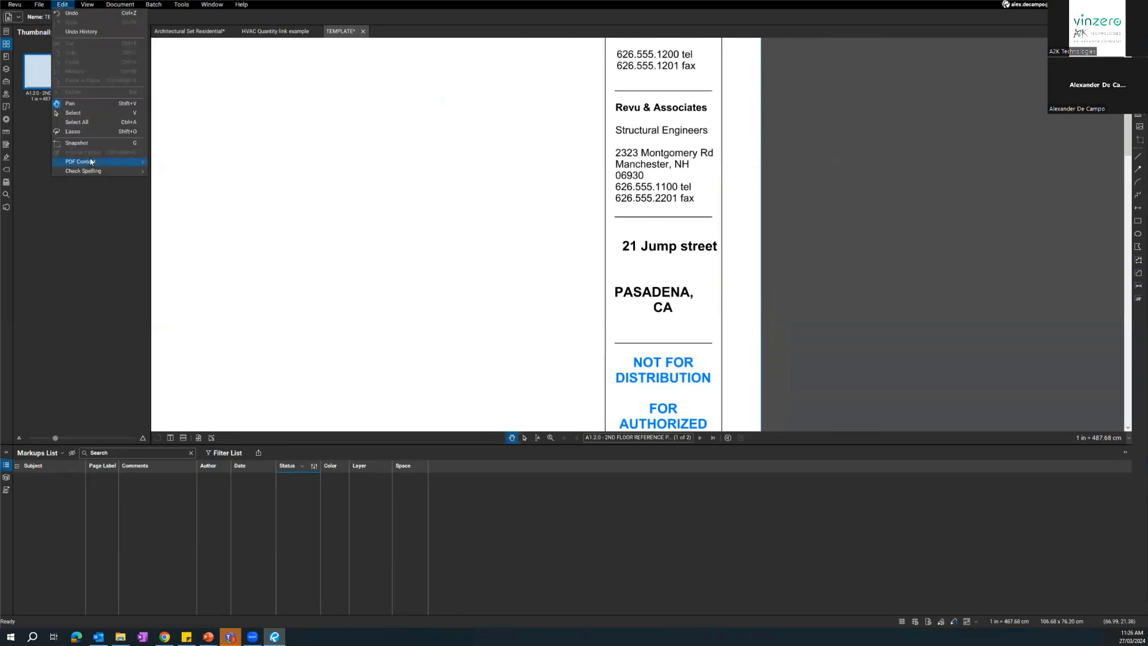
{"action": "mouse_move", "coordinate": [92, 162]}
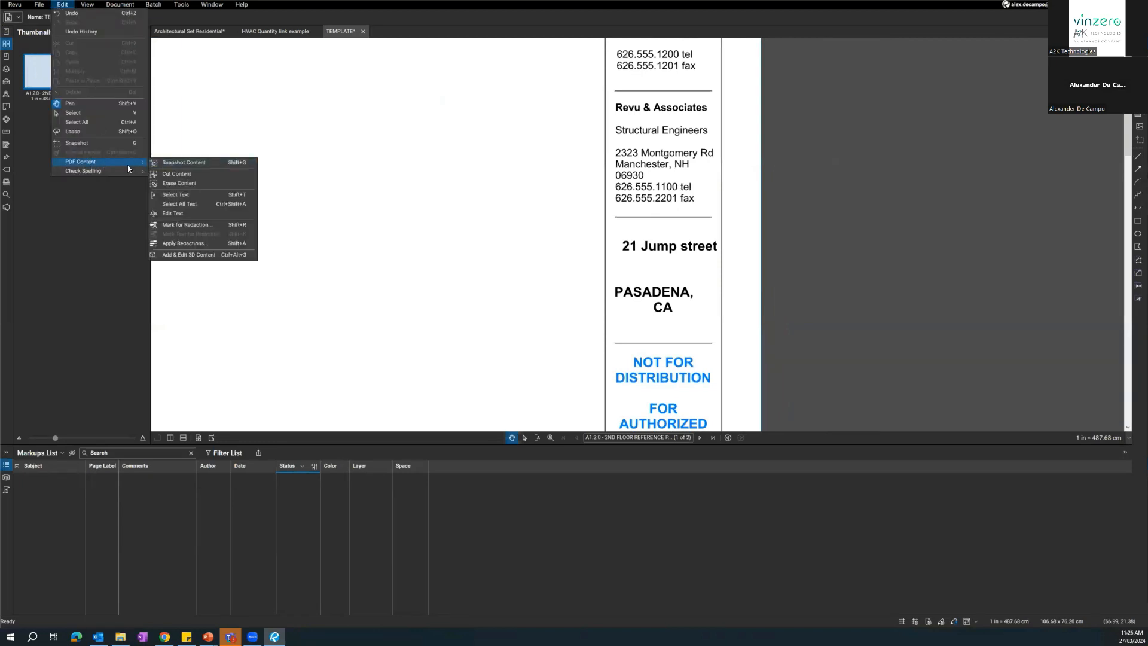
{"action": "left_click", "coordinate": [174, 184]}
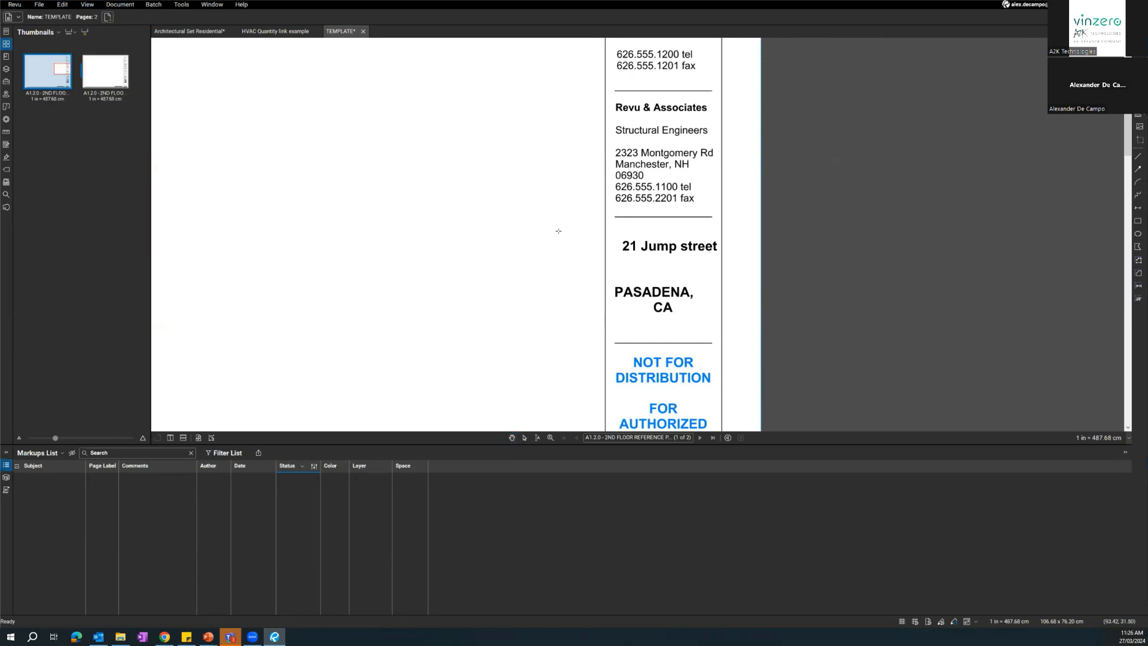
{"action": "mouse_move", "coordinate": [610, 235]}
{"action": "left_mouse_down"}
{"action": "mouse_move", "coordinate": [685, 287]}
{"action": "mouse_move", "coordinate": [721, 336]}
{"action": "left_mouse_up"}
{"action": "left_click_drag", "start_coordinate": [670, 167], "coordinate": [639, 103]}
{"action": "scroll", "coordinate": [605, 214], "scroll_direction": "up", "scroll_amount": 1}
{"action": "key", "text": "Escape"}
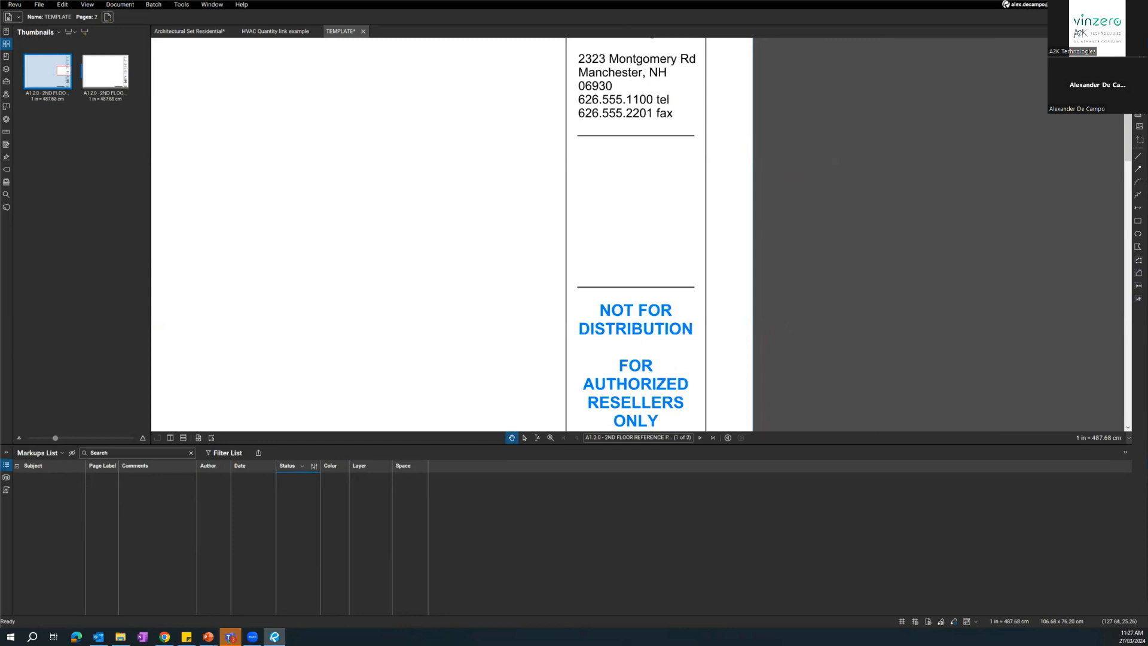
Add a text box reading "ADDRESS" in the upper part of the cleared title block area.
{"action": "key", "text": "t"}
{"action": "left_click_drag", "start_coordinate": [579, 156], "coordinate": [693, 190]}
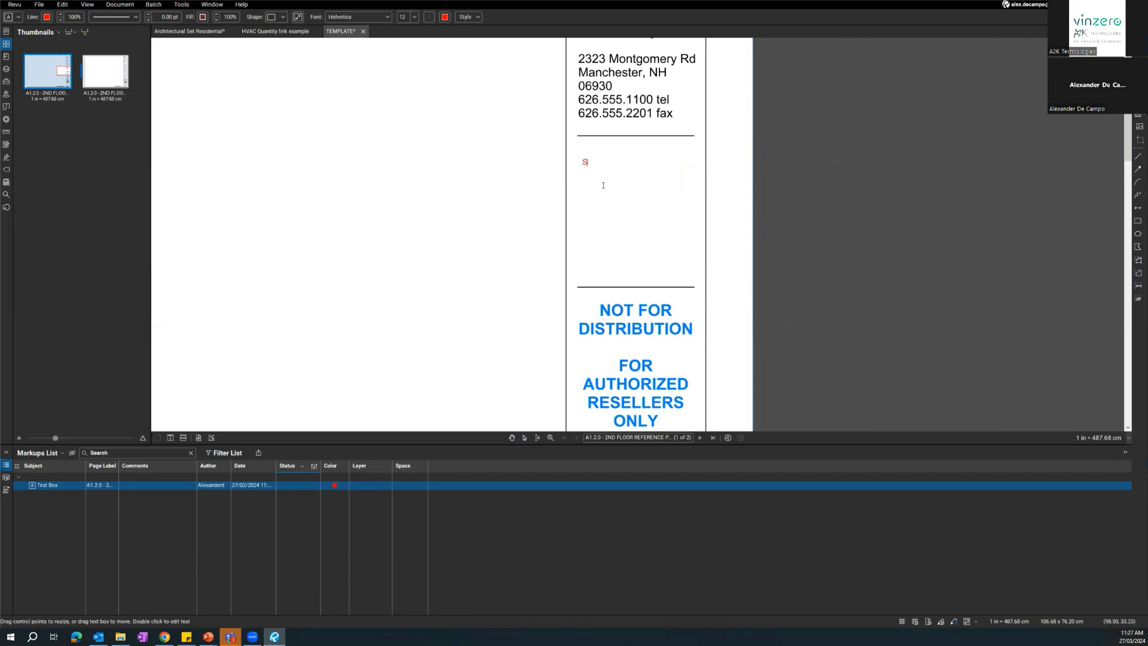
{"action": "key", "text": "Escape"}
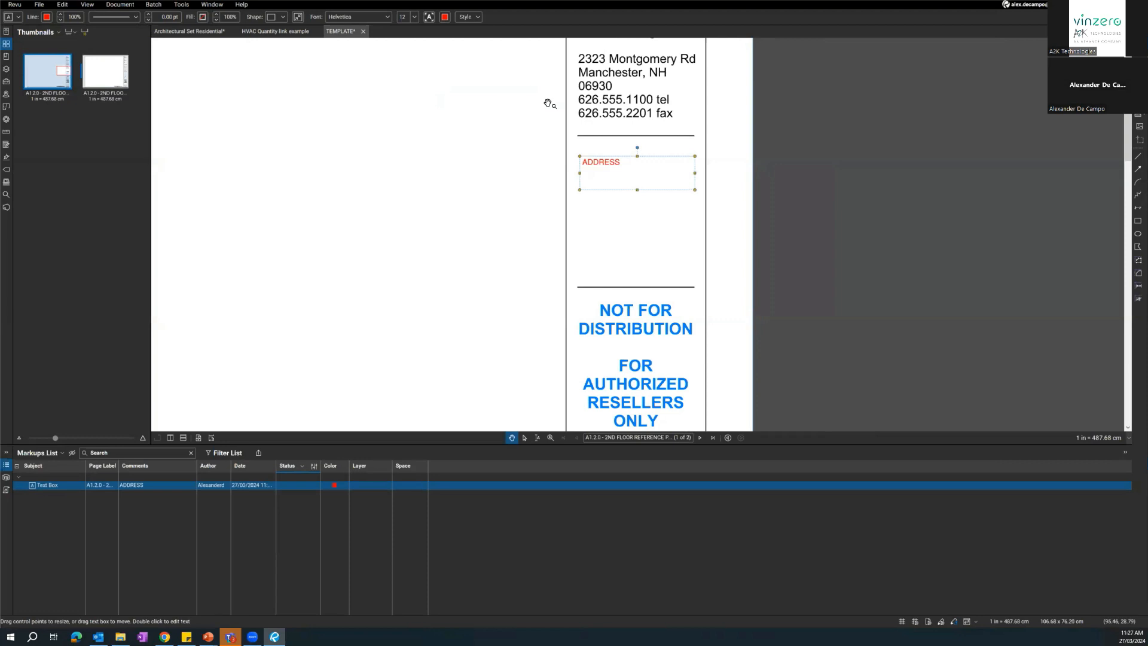
Centre the ADDRESS text horizontally and vertically, and set it to font size 18 in black.
{"action": "left_click", "coordinate": [468, 17]}
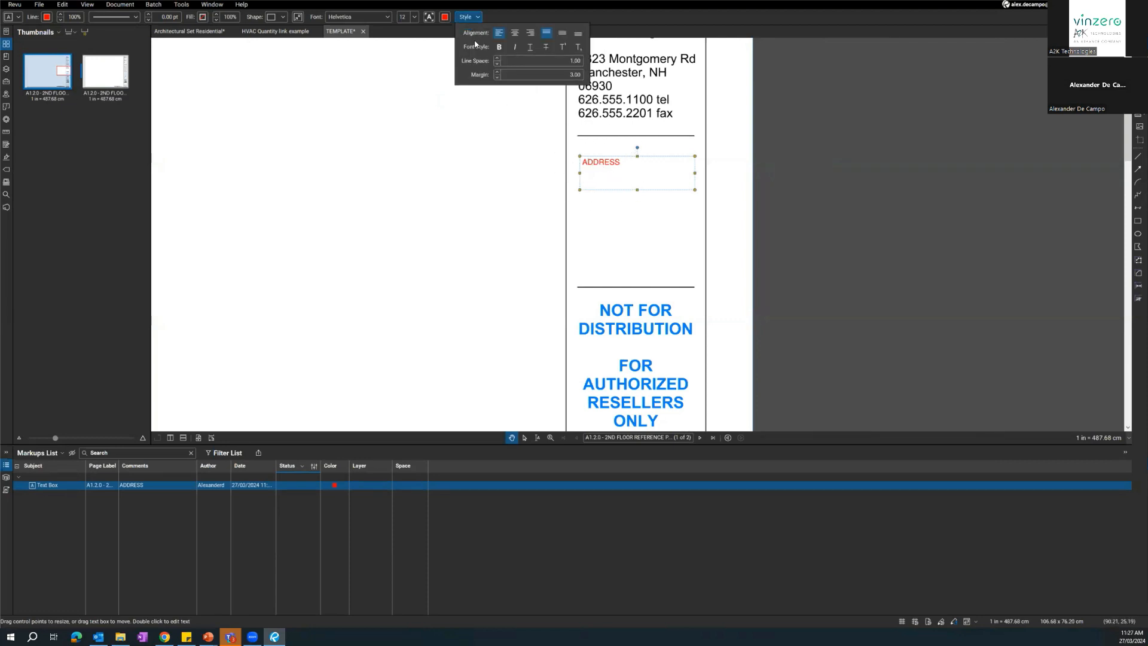
{"action": "left_click", "coordinate": [515, 35]}
{"action": "left_click", "coordinate": [562, 33]}
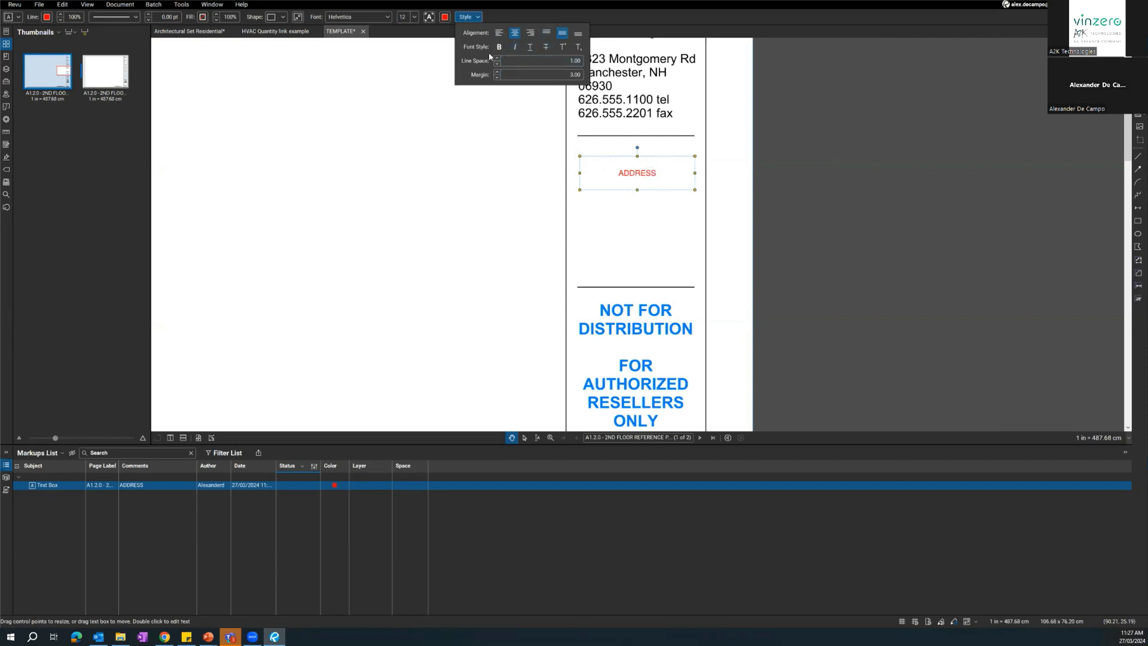
{"action": "left_click", "coordinate": [415, 17]}
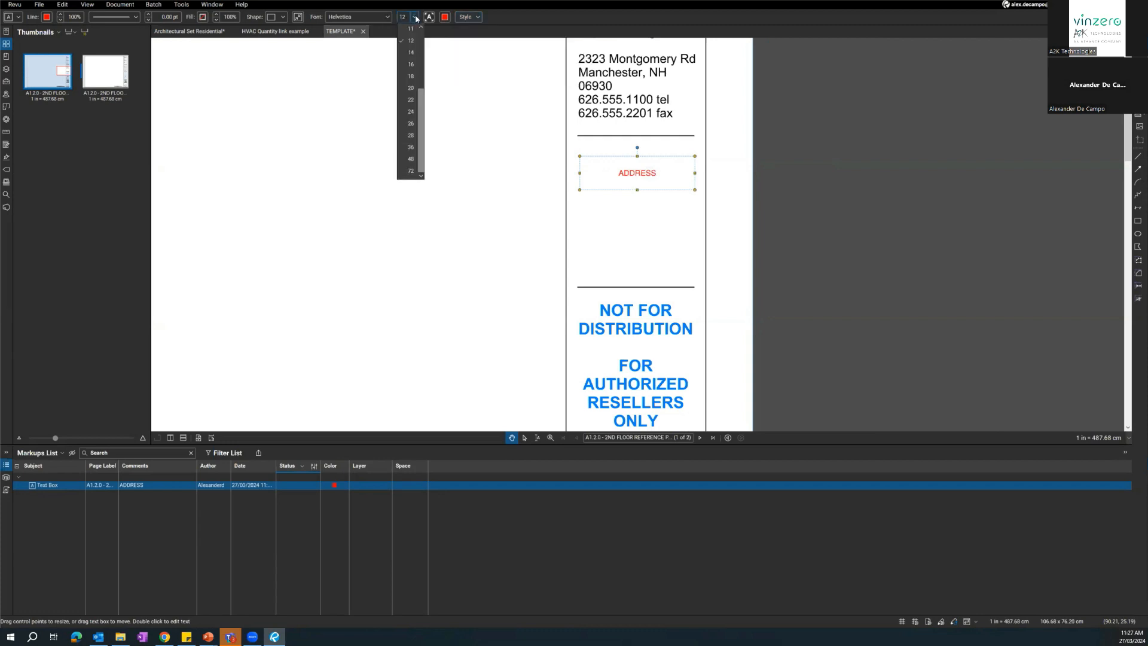
{"action": "left_click", "coordinate": [410, 75]}
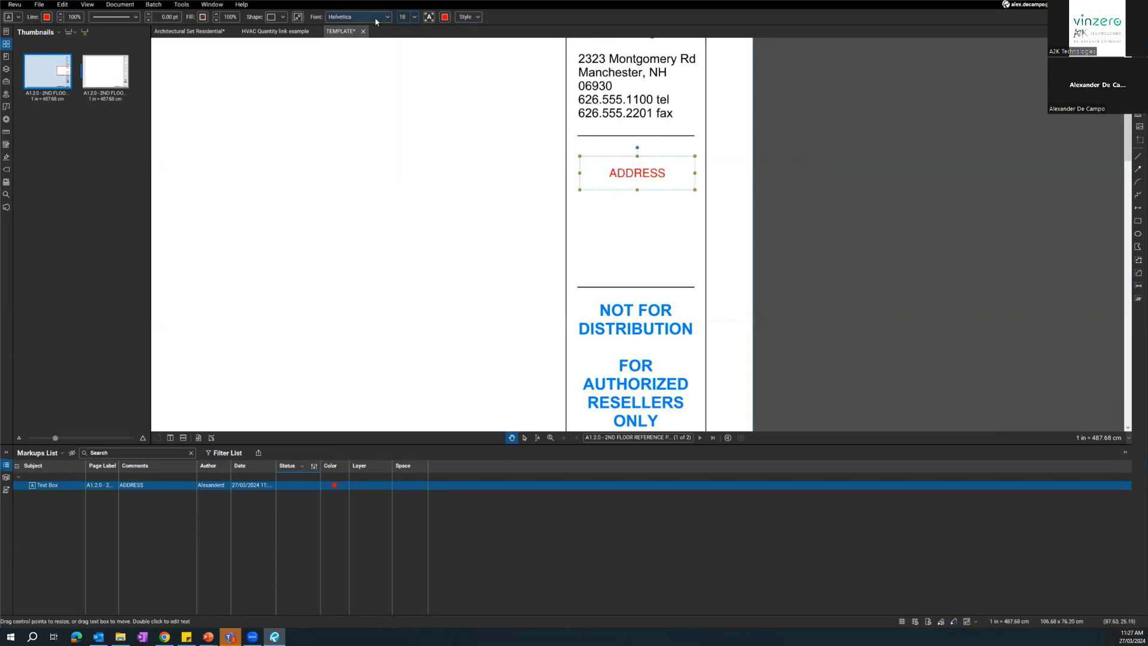
{"action": "left_click", "coordinate": [445, 18]}
{"action": "left_click", "coordinate": [447, 74]}
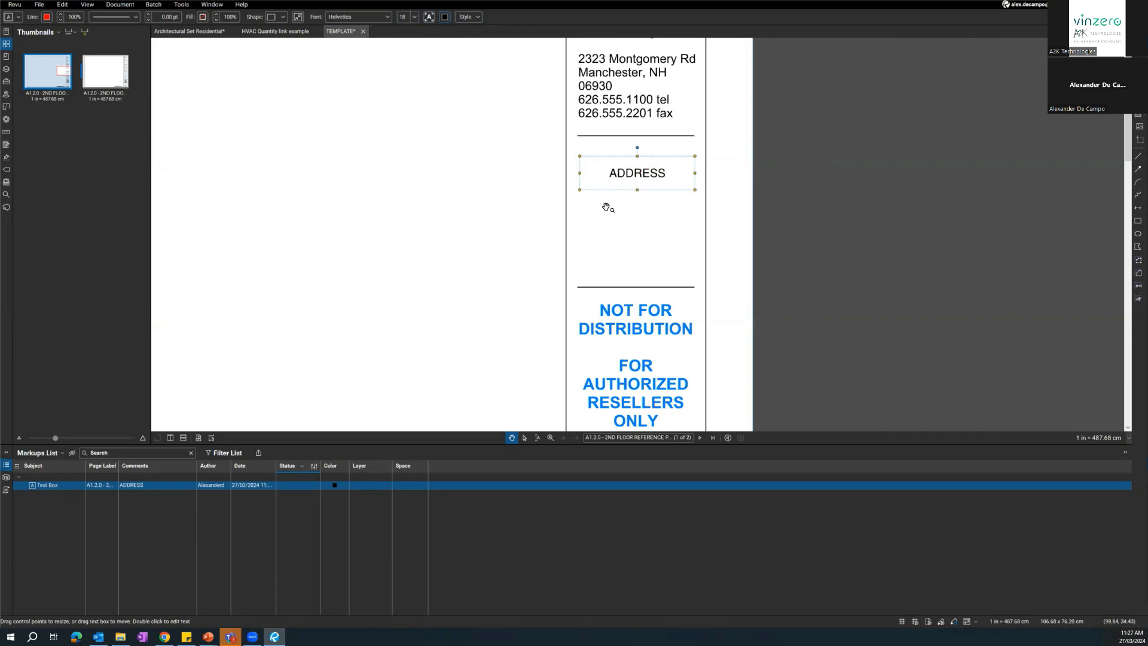
Paste a copy of the ADDRESS text box below the original and change its text to "ADDRESS LINE 2".
{"action": "key", "text": "ctrl+v"}
{"action": "left_click_drag", "start_coordinate": [584, 235], "coordinate": [635, 235]}
{"action": "key", "text": "ctrl+z"}
{"action": "key", "text": "ctrl+z"}
{"action": "left_click", "coordinate": [662, 251]}
{"action": "left_click", "coordinate": [656, 237]}
{"action": "double_click", "coordinate": [635, 235]}
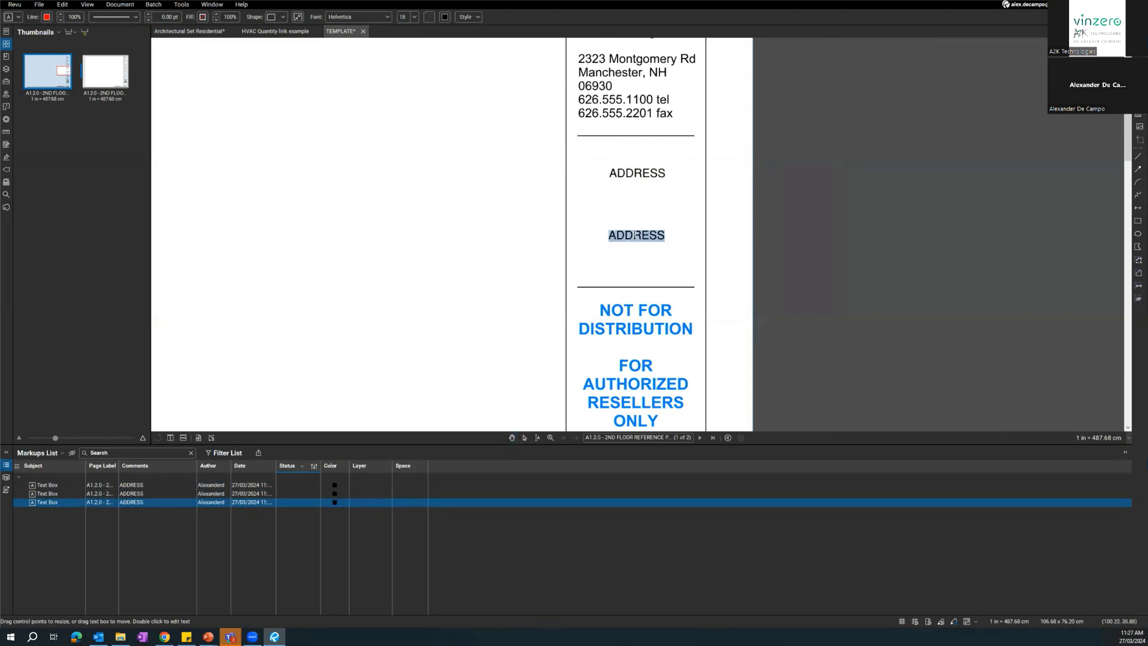
{"action": "type", "text": "ADDRESS LINE 2"}
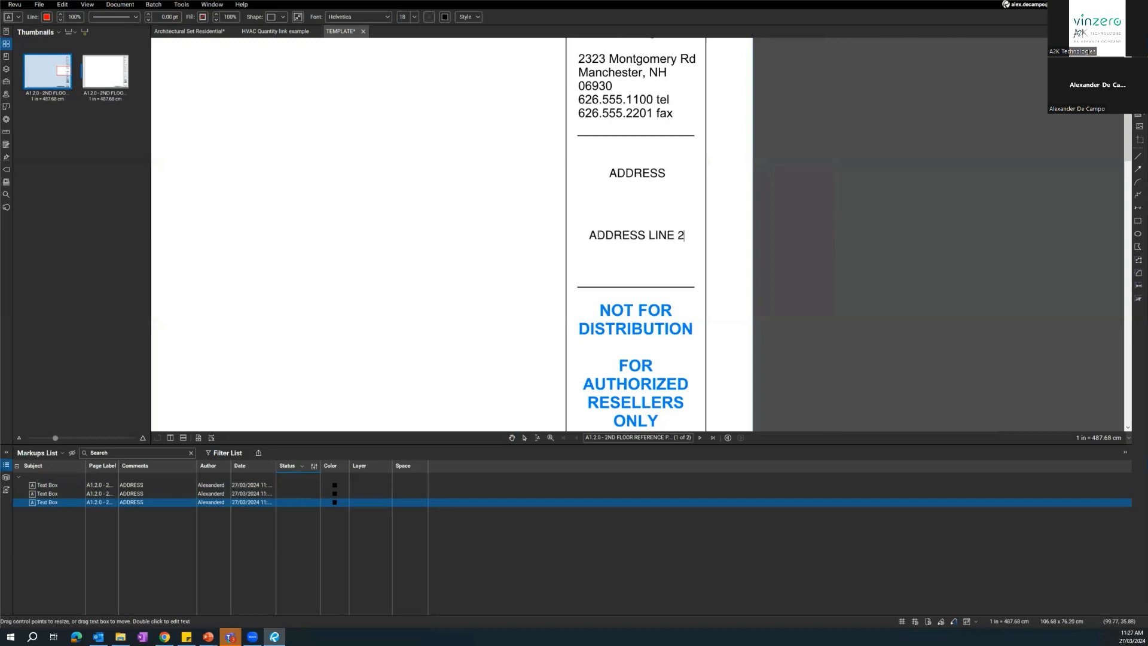
{"action": "key", "text": "Escape"}
{"action": "key", "text": "Escape"}
Delete the surplus ADDRESS copy overlapping the ADDRESS LINE 2 text box and shift ADDRESS LINE 2 slightly lower.
{"action": "left_click", "coordinate": [654, 220]}
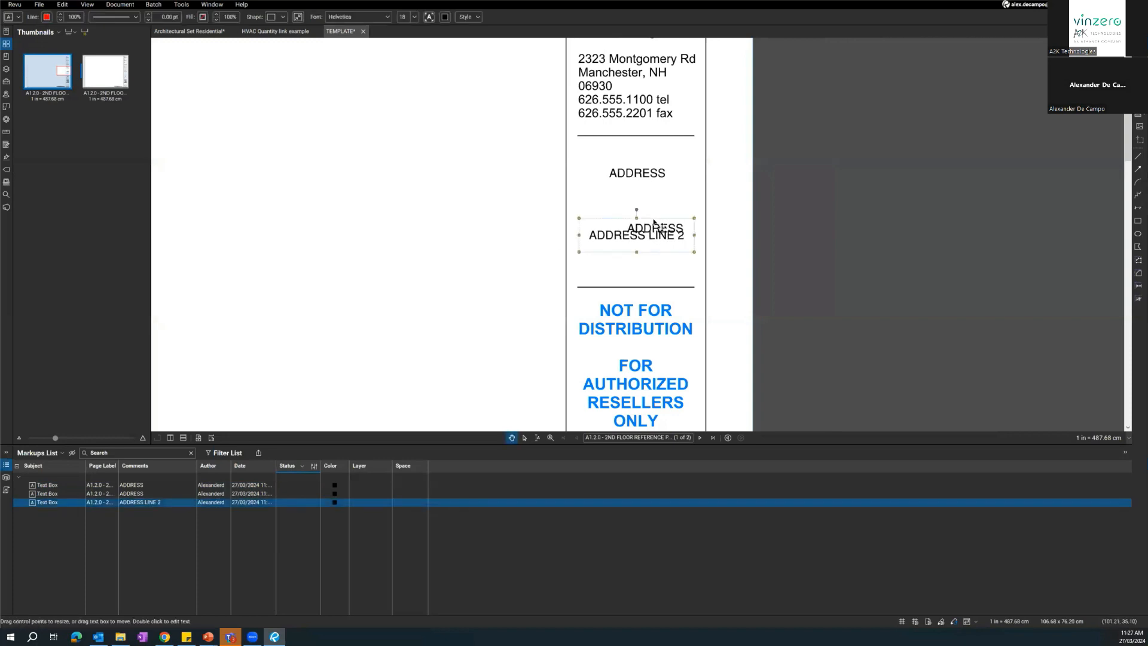
{"action": "left_click_drag", "start_coordinate": [641, 235], "coordinate": [666, 235]}
{"action": "left_click", "coordinate": [665, 228]}
{"action": "key", "text": "Delete"}
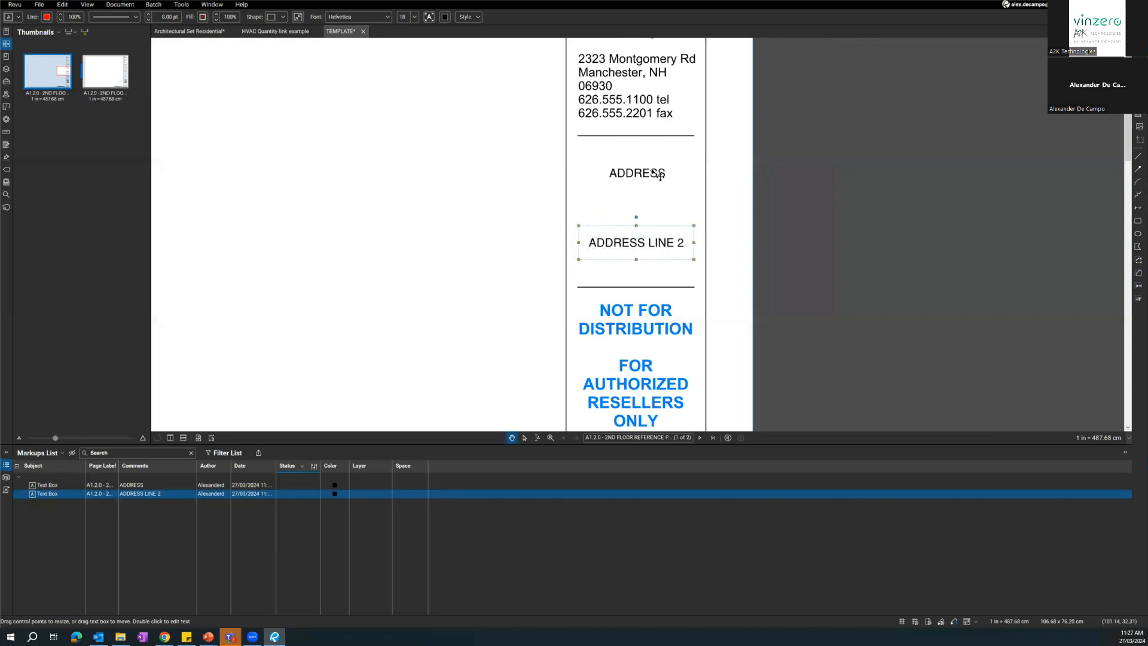
{"action": "key", "text": "Escape"}
Examine the ADDRESS and ADDRESS LINE 2 text boxes within the first page's title block and overall sheet layout.
{"action": "scroll", "coordinate": [687, 281], "scroll_direction": "down", "scroll_amount": 4}
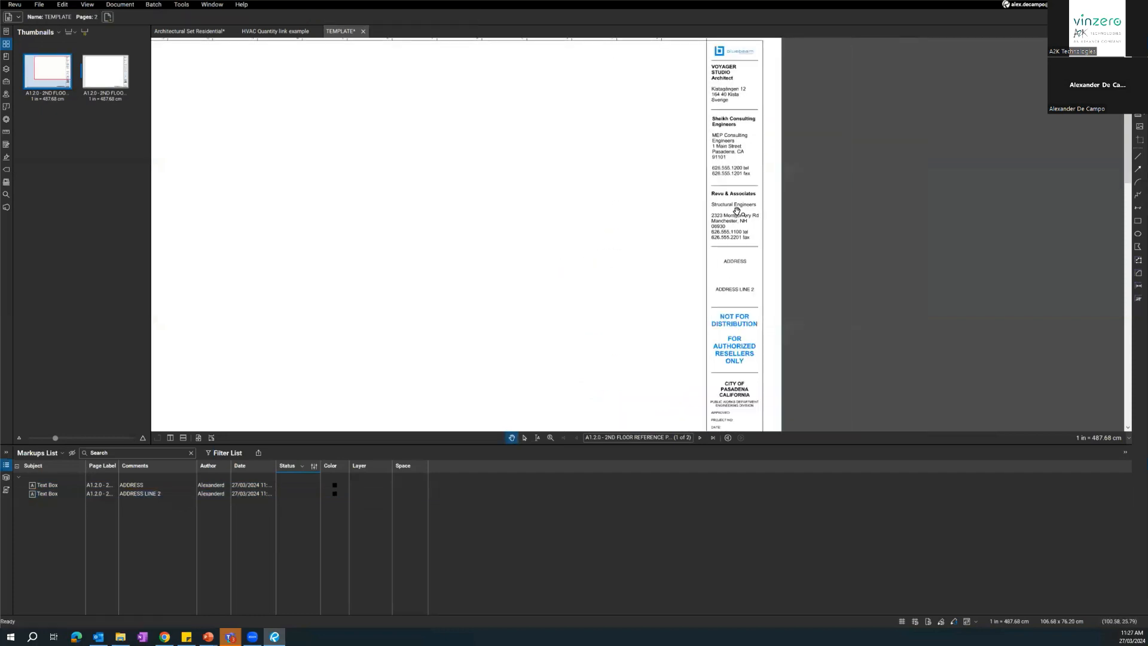
{"action": "scroll", "coordinate": [691, 269], "scroll_direction": "down", "scroll_amount": 4}
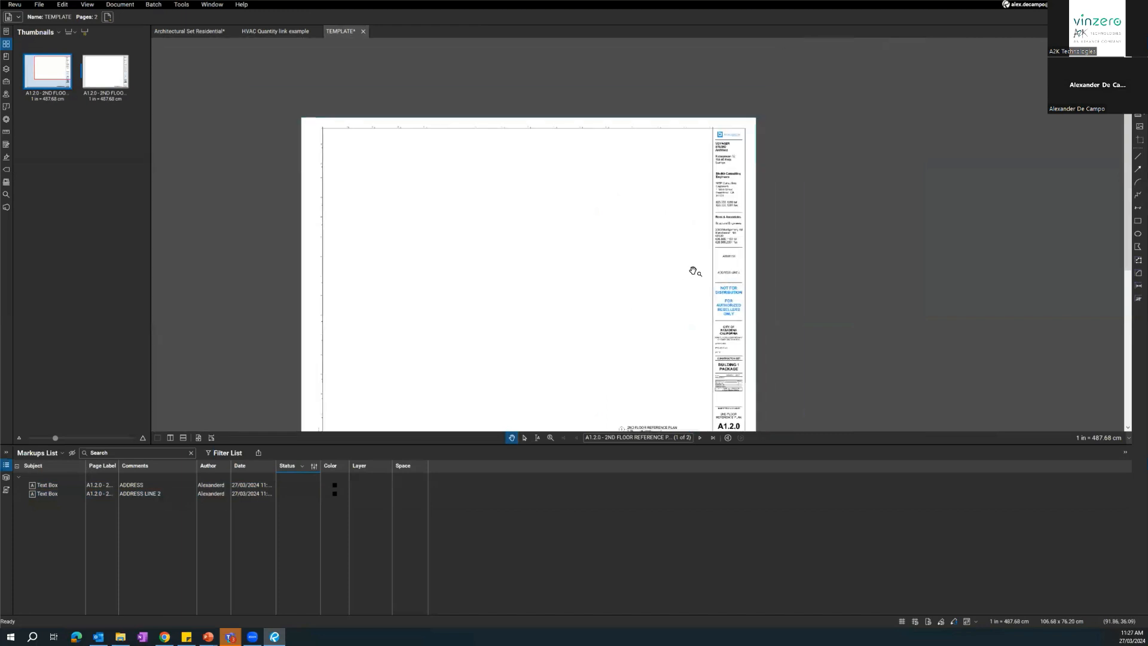
{"action": "scroll", "coordinate": [697, 231], "scroll_direction": "up", "scroll_amount": 5}
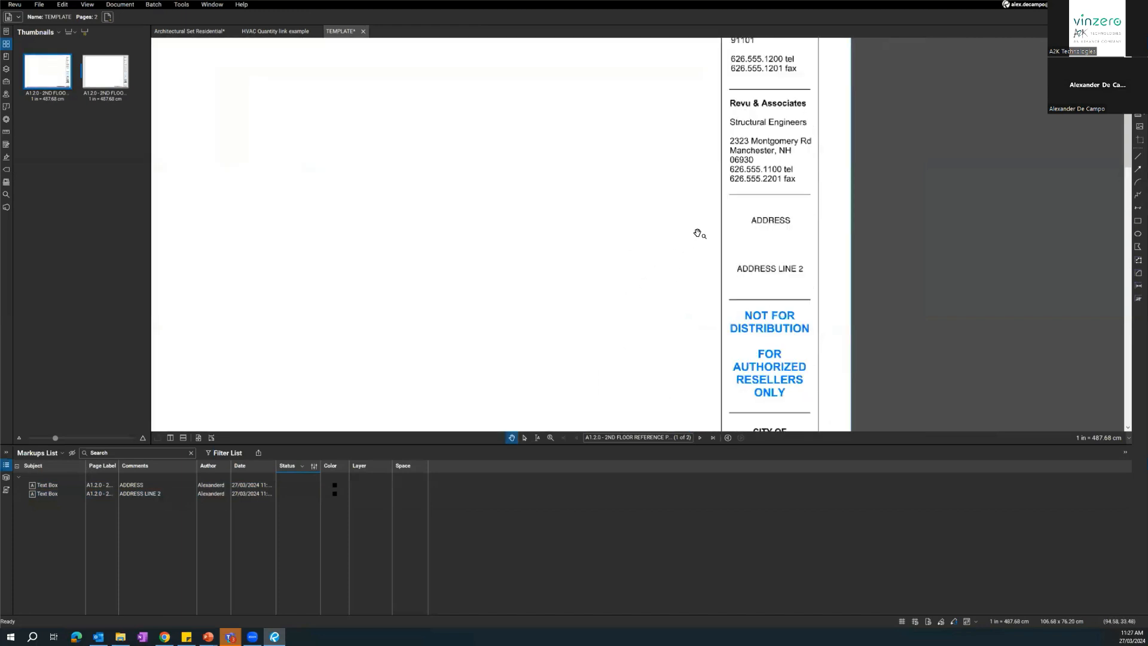
{"action": "scroll", "coordinate": [761, 214], "scroll_direction": "up", "scroll_amount": 2}
{"action": "left_click", "coordinate": [773, 227]}
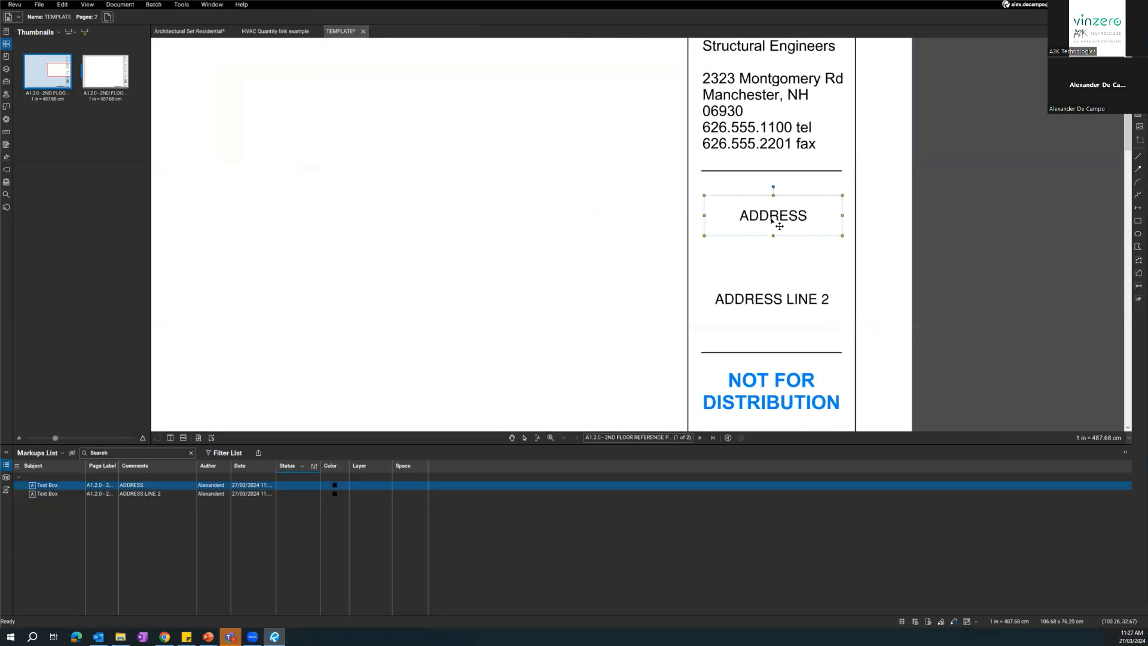
{"action": "double_click", "coordinate": [773, 220]}
{"action": "left_click", "coordinate": [600, 238]}
{"action": "scroll", "coordinate": [631, 252], "scroll_direction": "down", "scroll_amount": 3}
{"action": "left_click", "coordinate": [714, 190]}
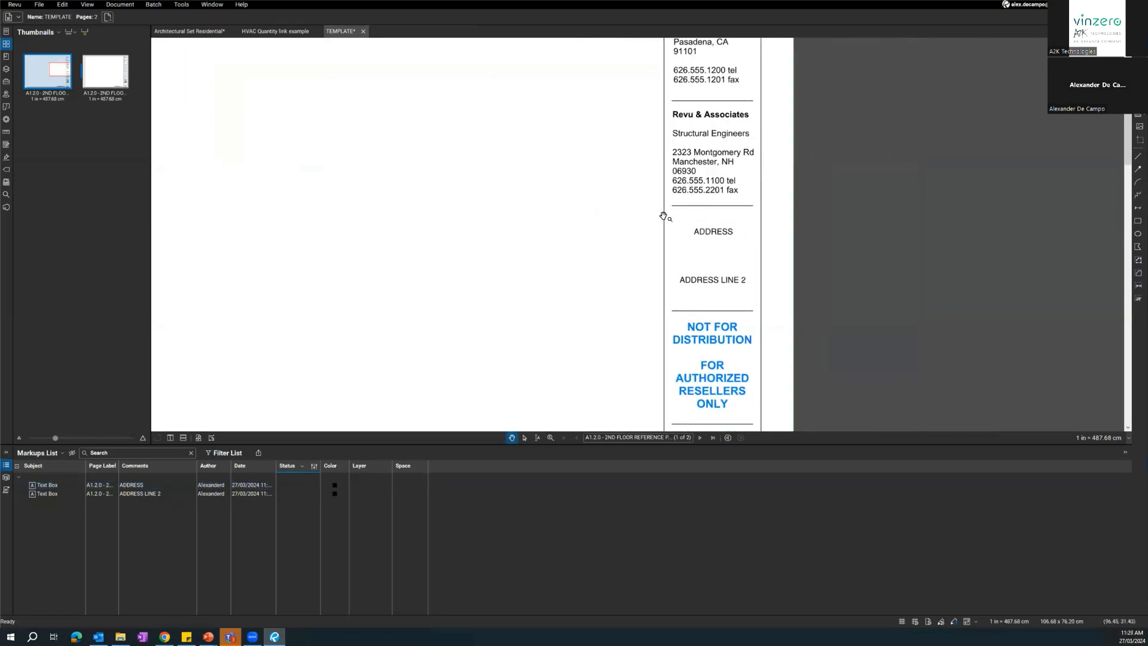
{"action": "scroll", "coordinate": [663, 216], "scroll_direction": "down", "scroll_amount": 4}
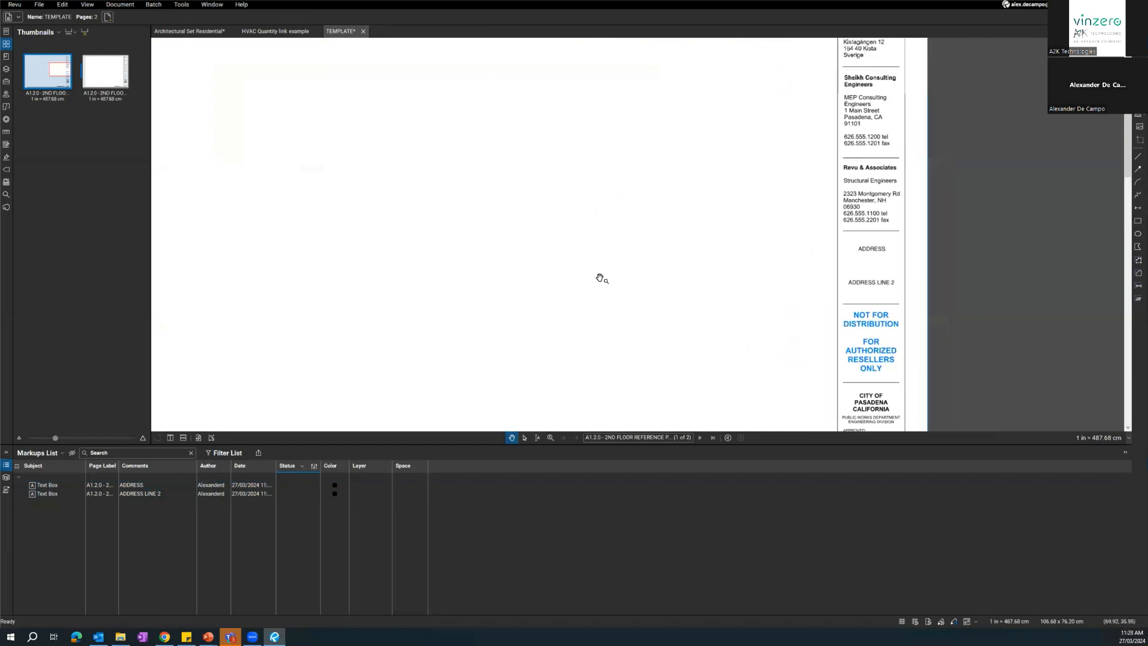
{"action": "scroll", "coordinate": [583, 302], "scroll_direction": "down", "scroll_amount": 2}
Delete the second page, whose title block still carries the original INDUSTRIAL PARK project text.
{"action": "left_click", "coordinate": [113, 79]}
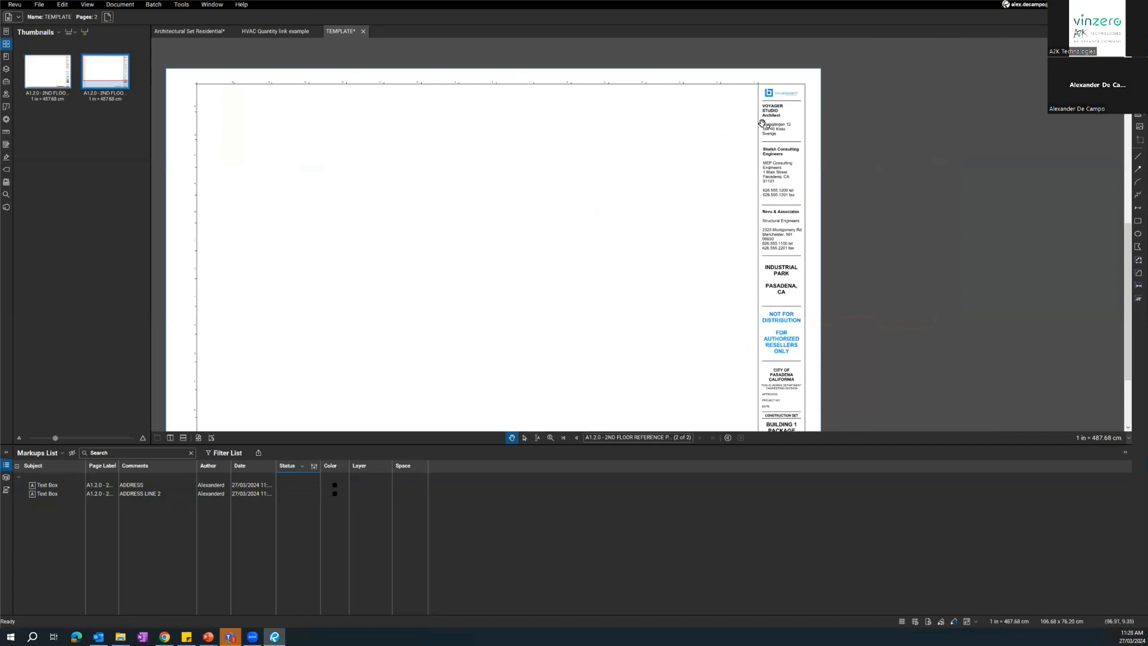
{"action": "scroll", "coordinate": [663, 187], "scroll_direction": "up", "scroll_amount": 3}
{"action": "scroll", "coordinate": [622, 215], "scroll_direction": "up", "scroll_amount": 3}
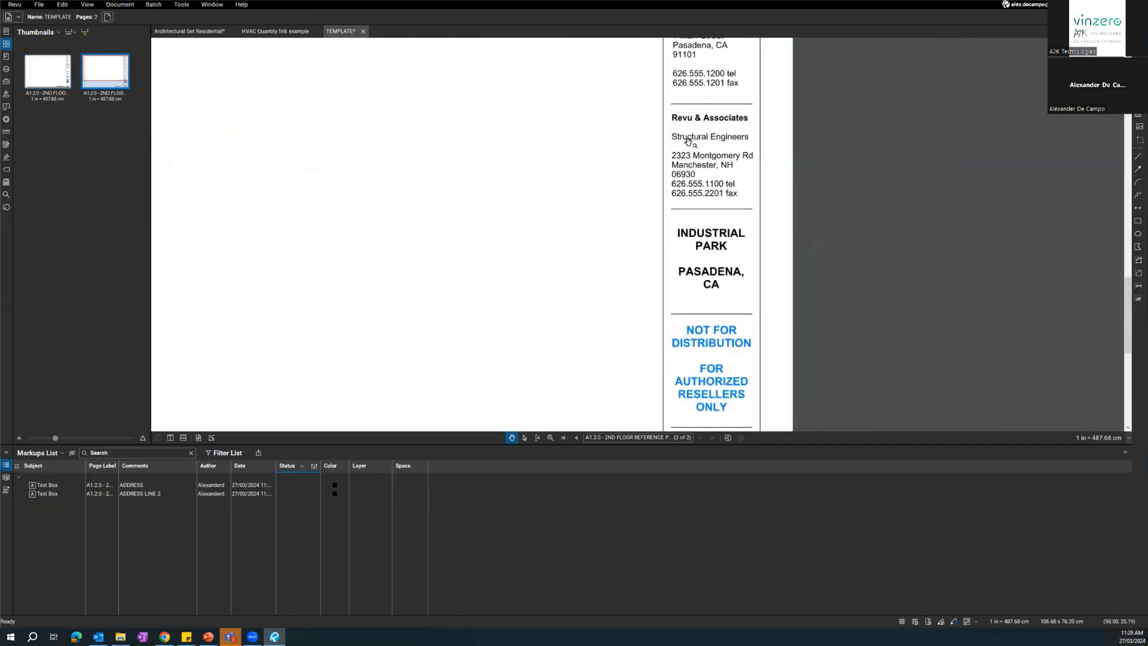
{"action": "scroll", "coordinate": [611, 211], "scroll_direction": "up", "scroll_amount": 2}
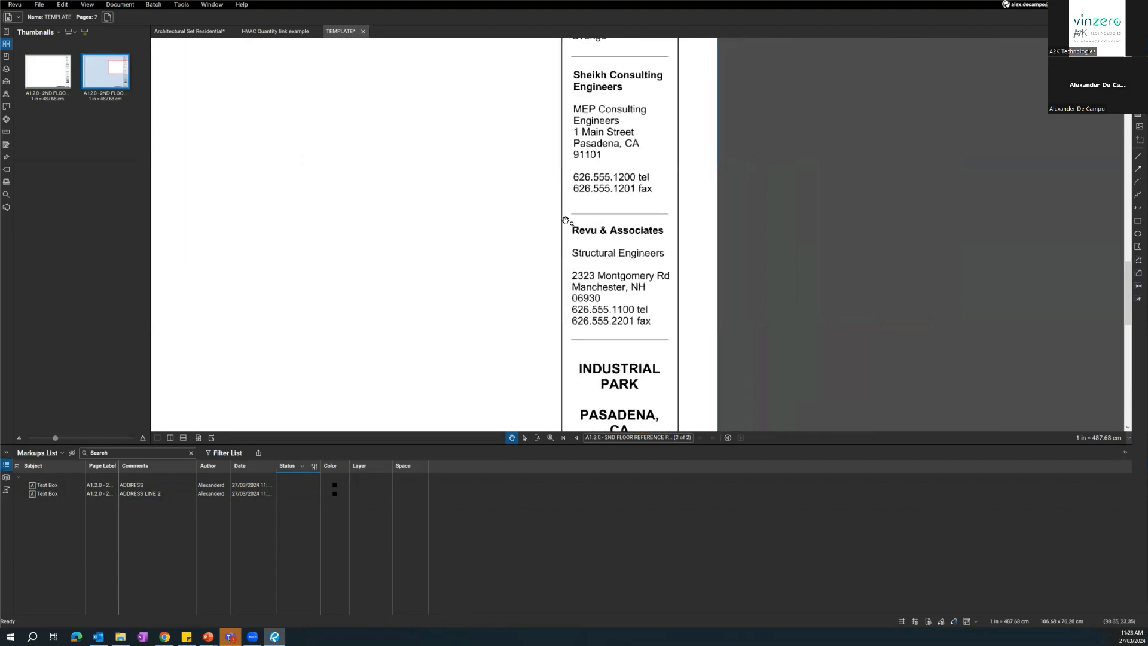
{"action": "left_click", "coordinate": [62, 4]}
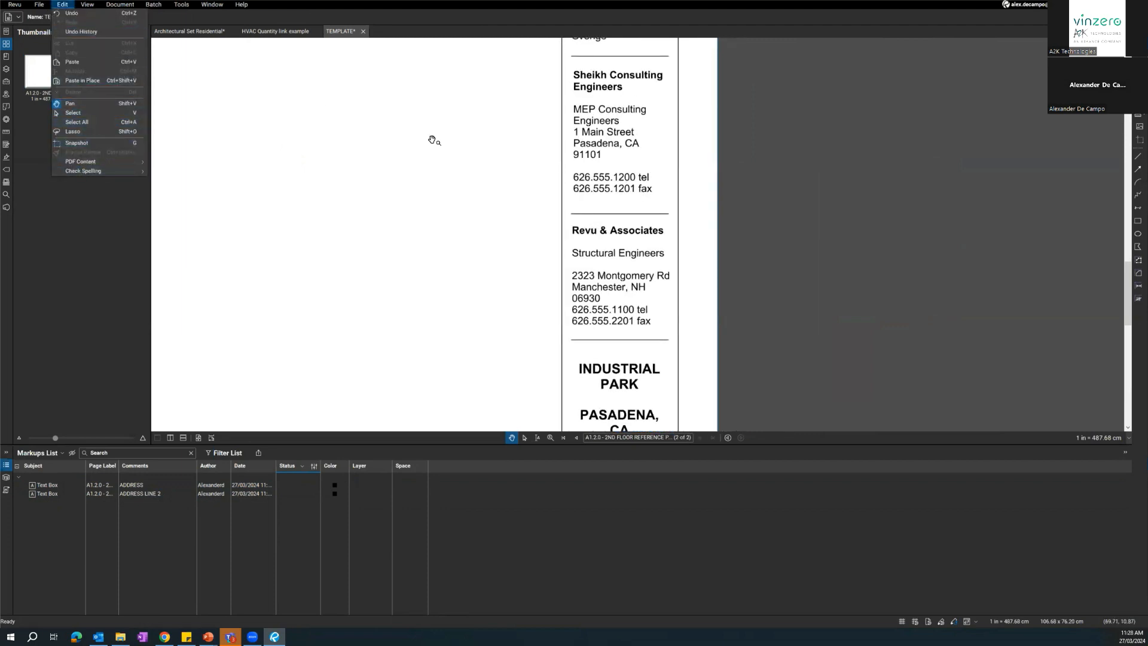
{"action": "left_click", "coordinate": [93, 63]}
{"action": "key", "text": "Delete"}
{"action": "key", "text": "Return"}
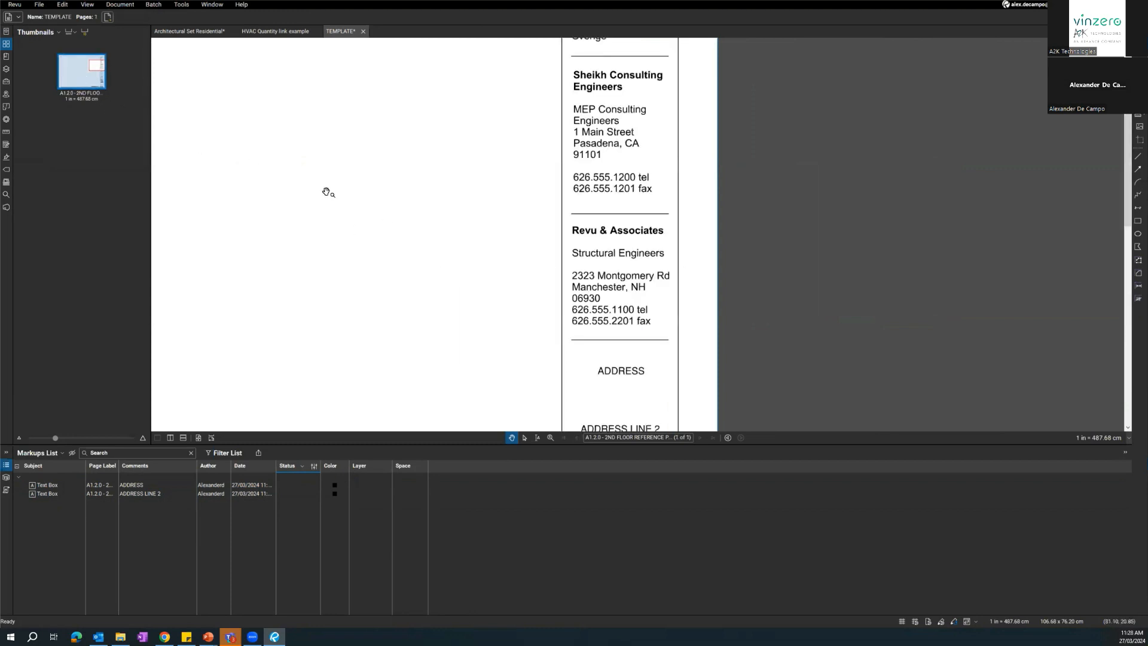
Duplicate the remaining template page with its text boxes and select the ADDRESS text box on the copy.
{"action": "scroll", "coordinate": [612, 249], "scroll_direction": "down", "scroll_amount": 5}
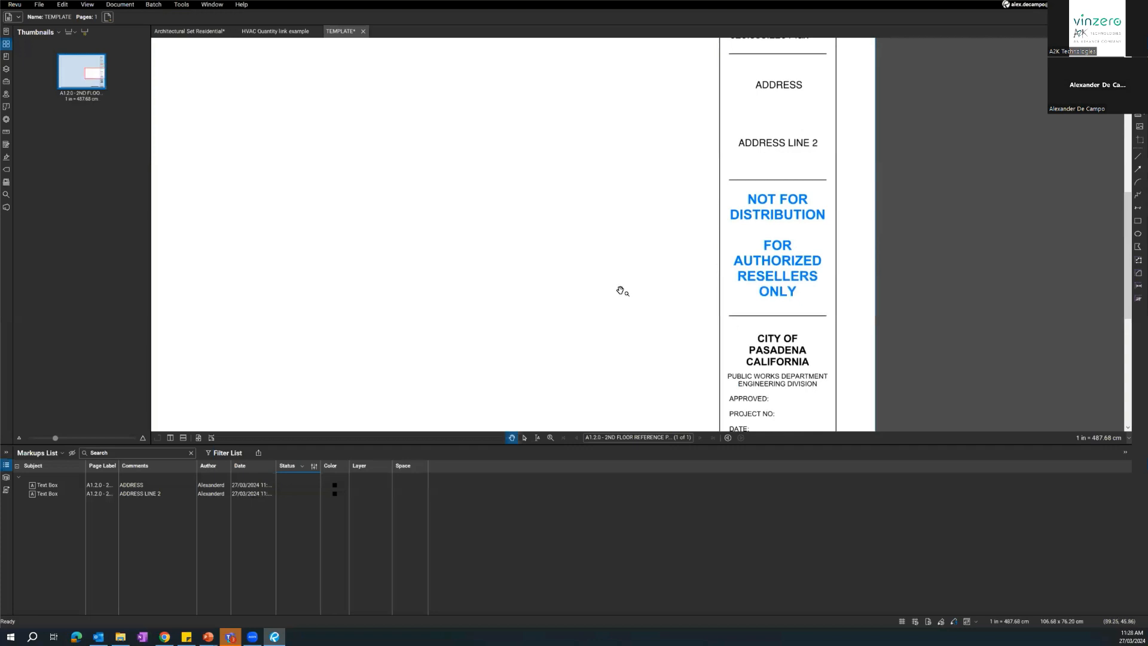
{"action": "scroll", "coordinate": [574, 261], "scroll_direction": "down", "scroll_amount": 5}
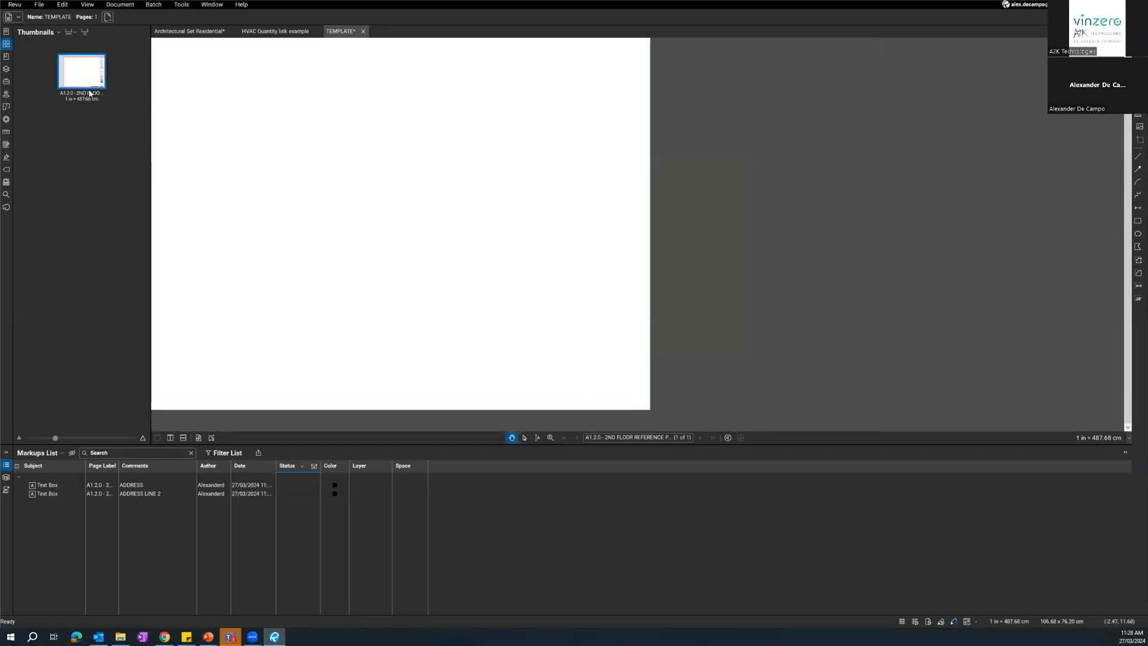
{"action": "left_click", "coordinate": [105, 70]}
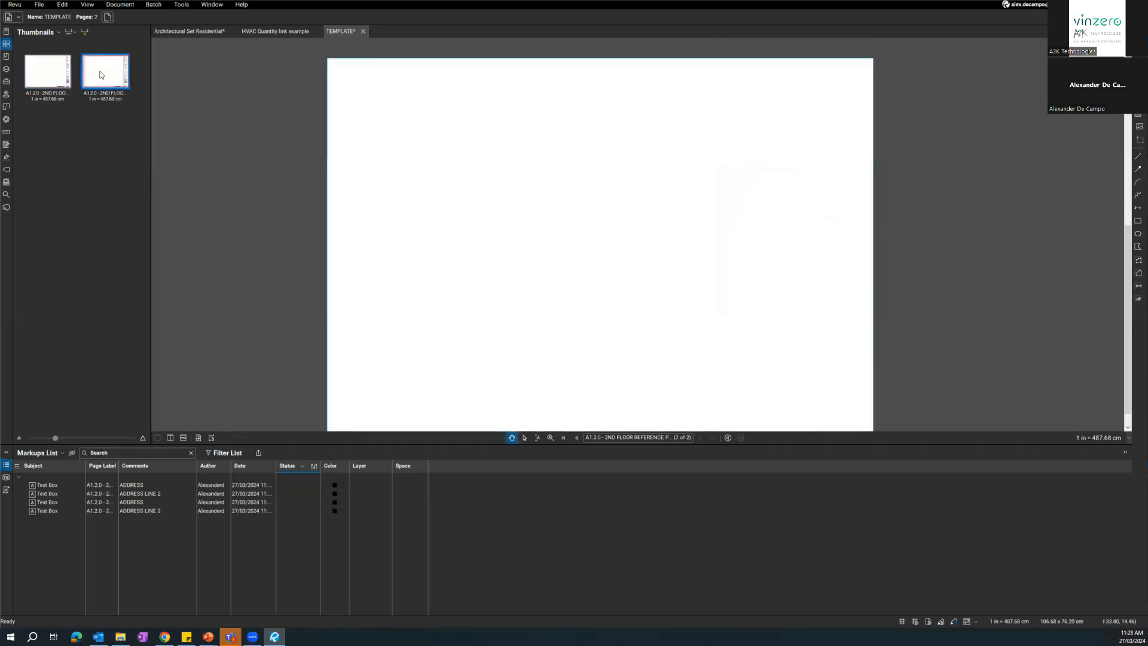
{"action": "scroll", "coordinate": [817, 236], "scroll_direction": "up", "scroll_amount": 3}
{"action": "left_click", "coordinate": [845, 214]}
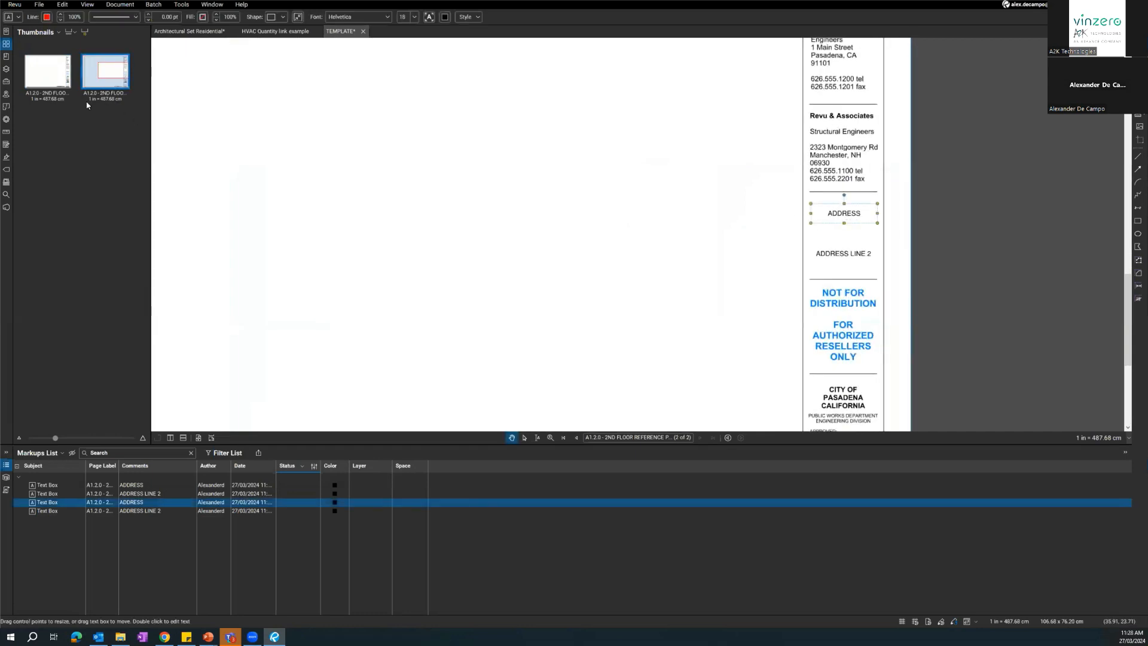
Replace the first page's ADDRESS text with a sample street address and compare it with the second page's ADDRESS text box.
{"action": "left_click", "coordinate": [48, 70]}
{"action": "left_click", "coordinate": [843, 216]}
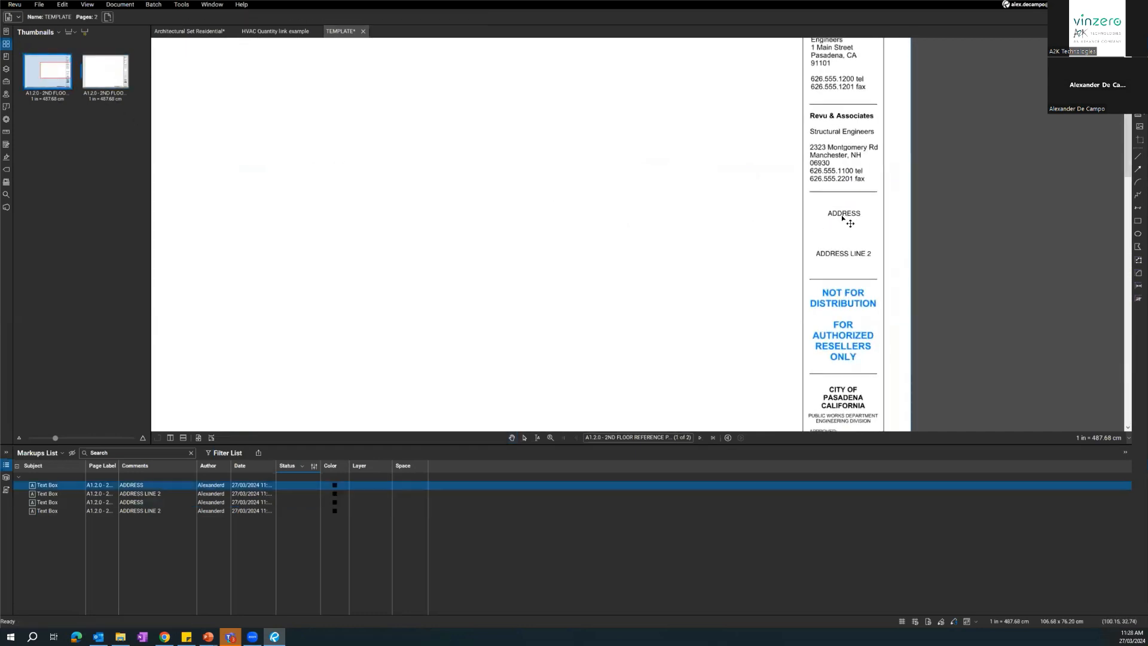
{"action": "type", "text": "21"}
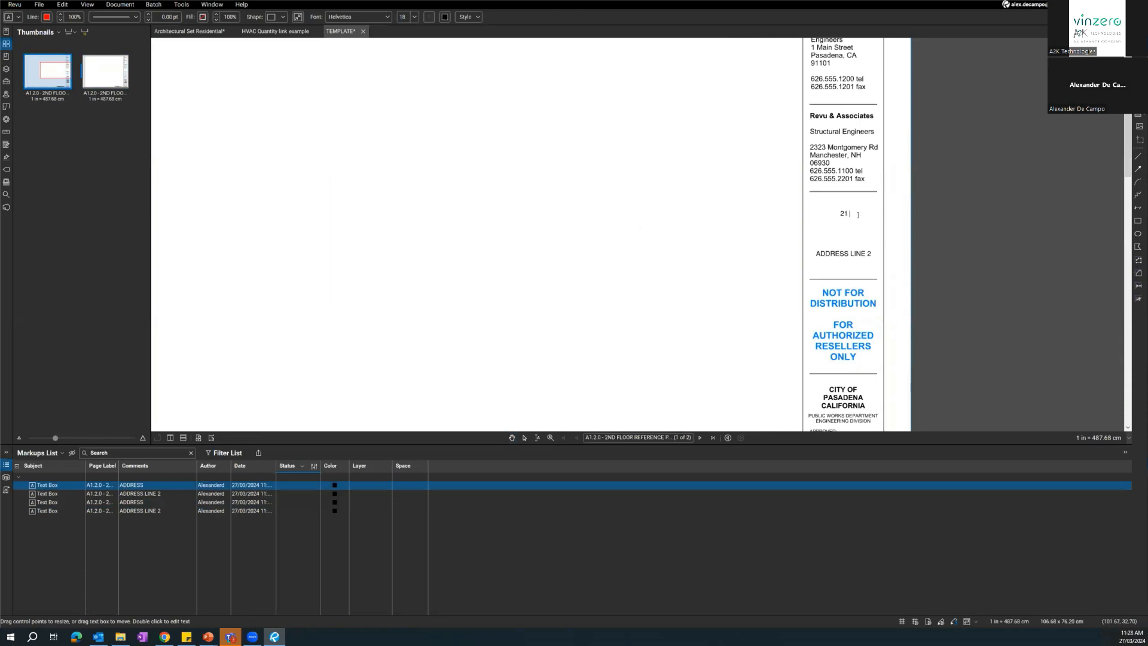
{"action": "type", "text": " HORSE STREET"}
{"action": "left_click", "coordinate": [100, 73]}
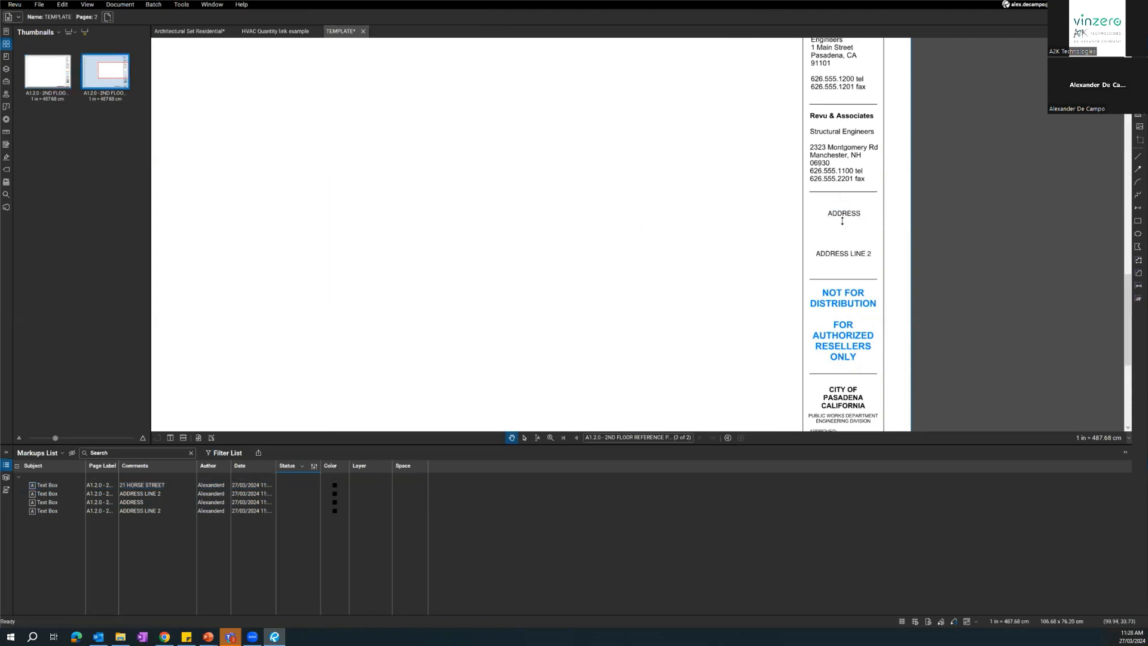
{"action": "left_click", "coordinate": [856, 218]}
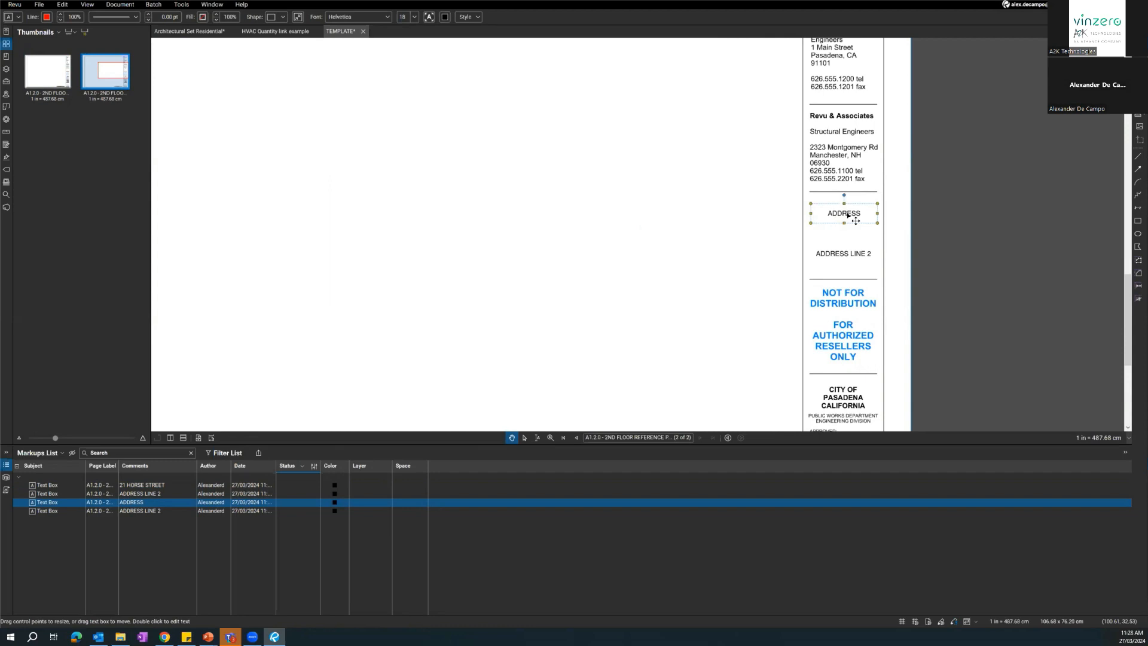
{"action": "left_click", "coordinate": [739, 242]}
Delete the upper address text box above ADDRESS LINE 2 on both the second and first pages.
{"action": "left_click", "coordinate": [831, 219]}
{"action": "key", "text": "Delete"}
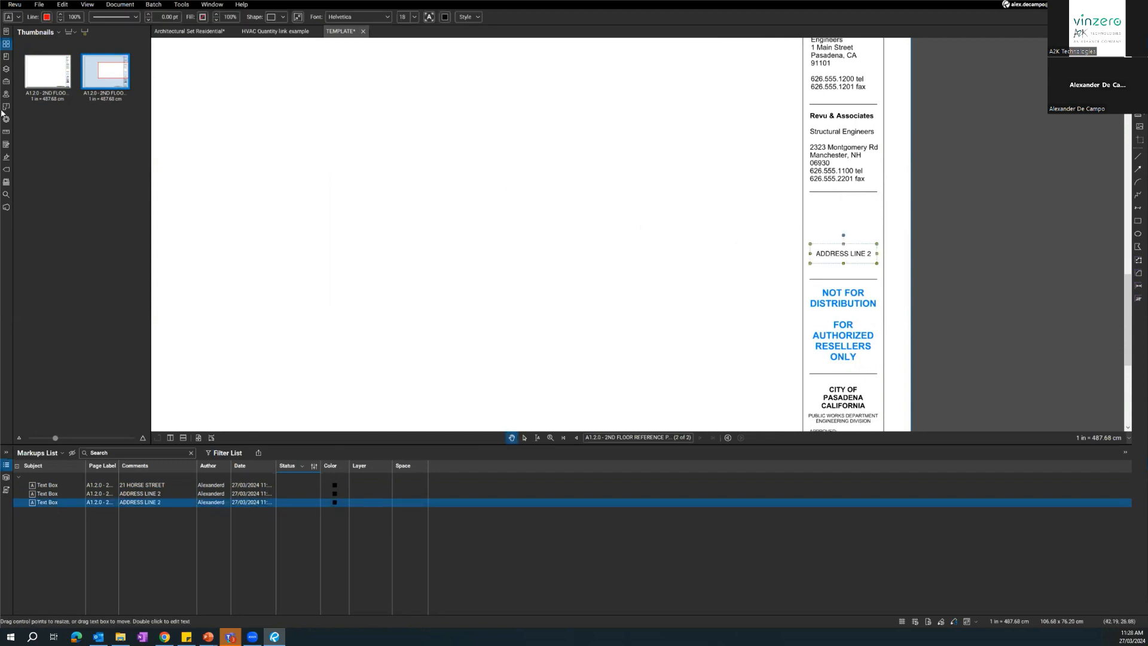
{"action": "left_click", "coordinate": [49, 81]}
{"action": "left_click", "coordinate": [832, 219]}
{"action": "key", "text": "Delete"}
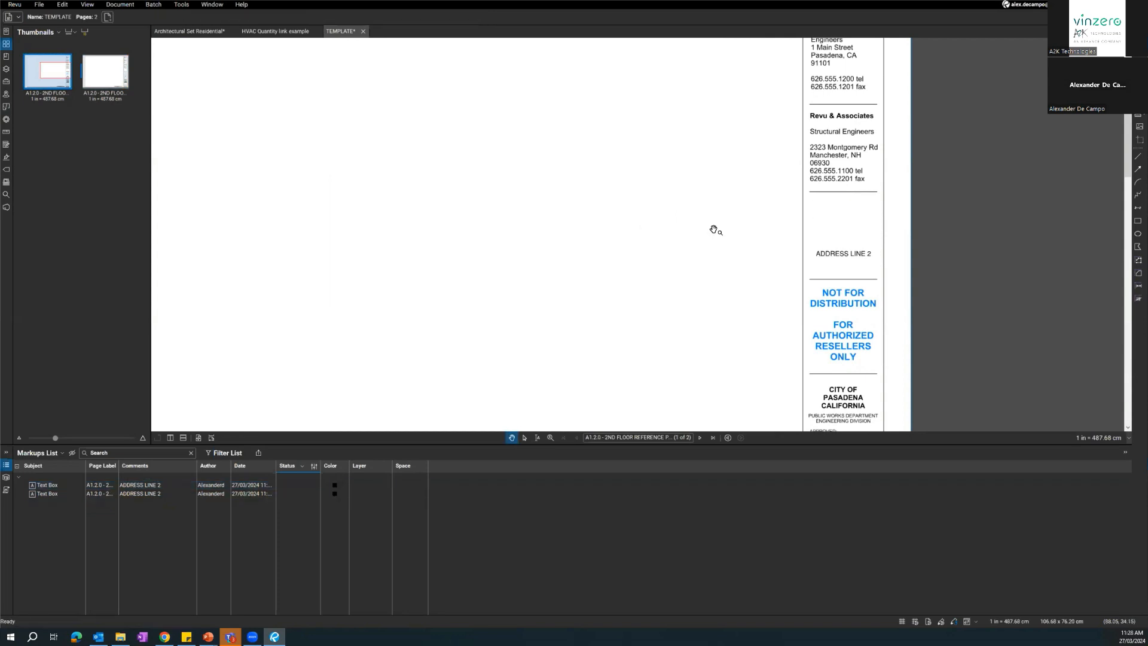
Place a form text field above ADDRESS LINE 2 on the first page and name it PROJECT ADDRESS.
{"action": "left_click", "coordinate": [6, 144]}
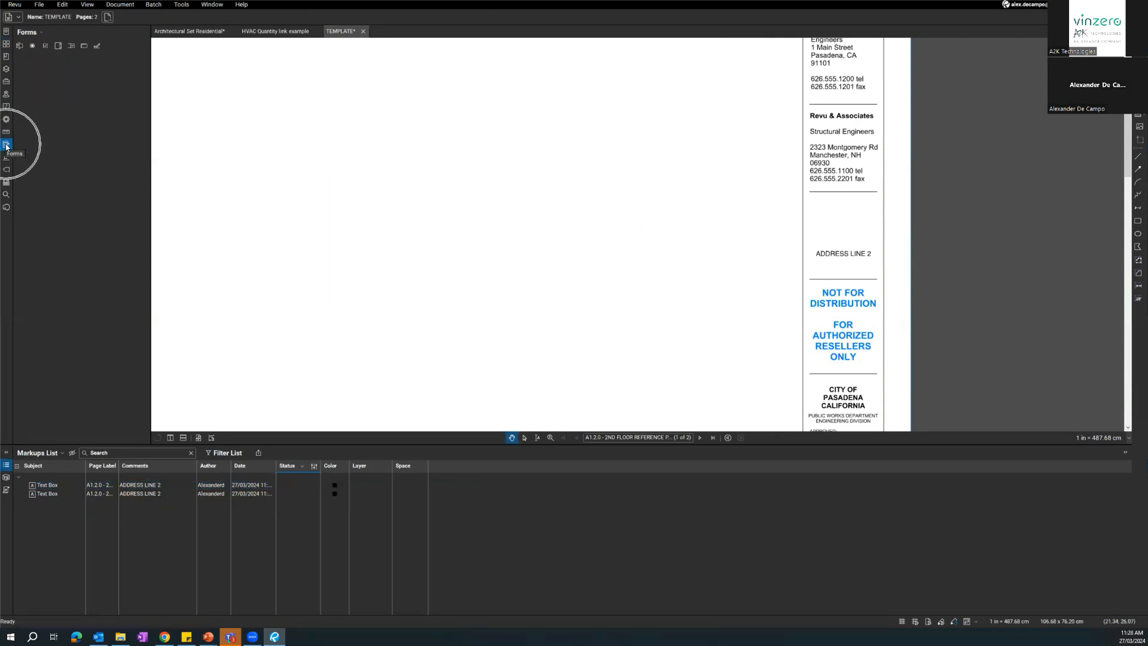
{"action": "left_click", "coordinate": [19, 47]}
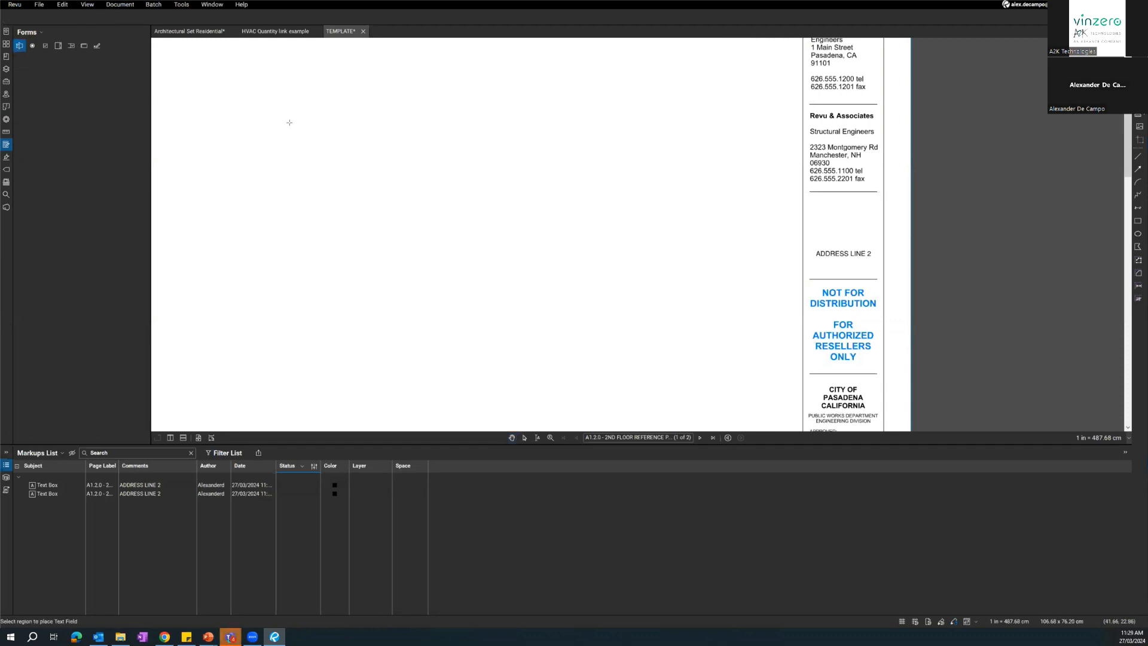
{"action": "left_click_drag", "start_coordinate": [813, 209], "coordinate": [871, 224]}
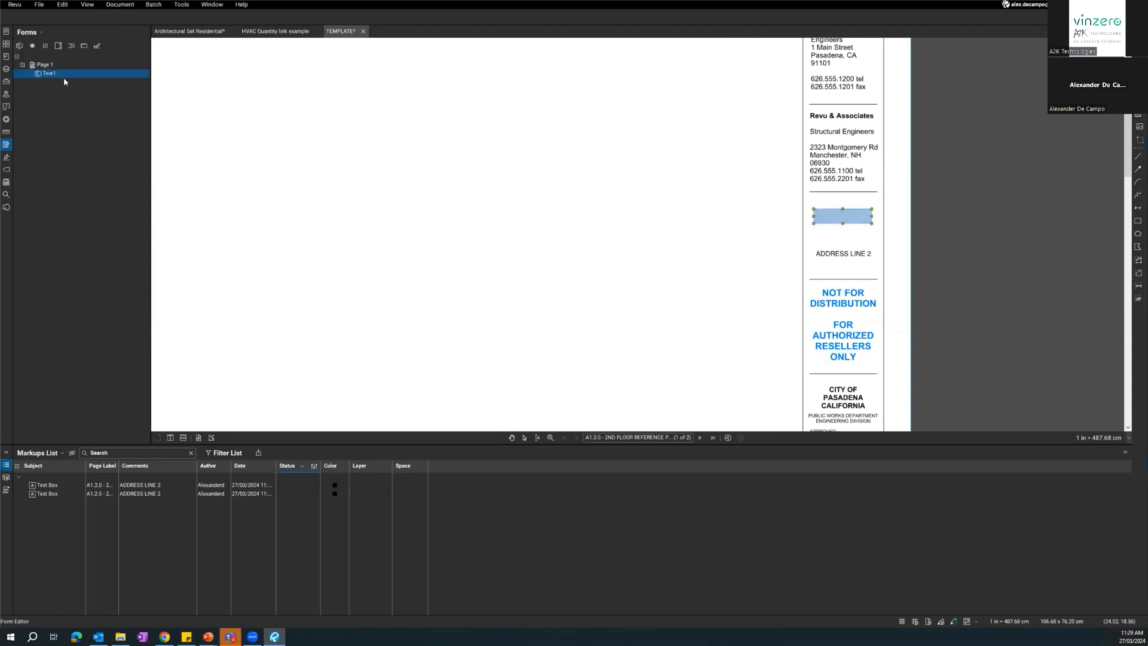
{"action": "left_click", "coordinate": [47, 73]}
{"action": "left_click", "coordinate": [46, 73]}
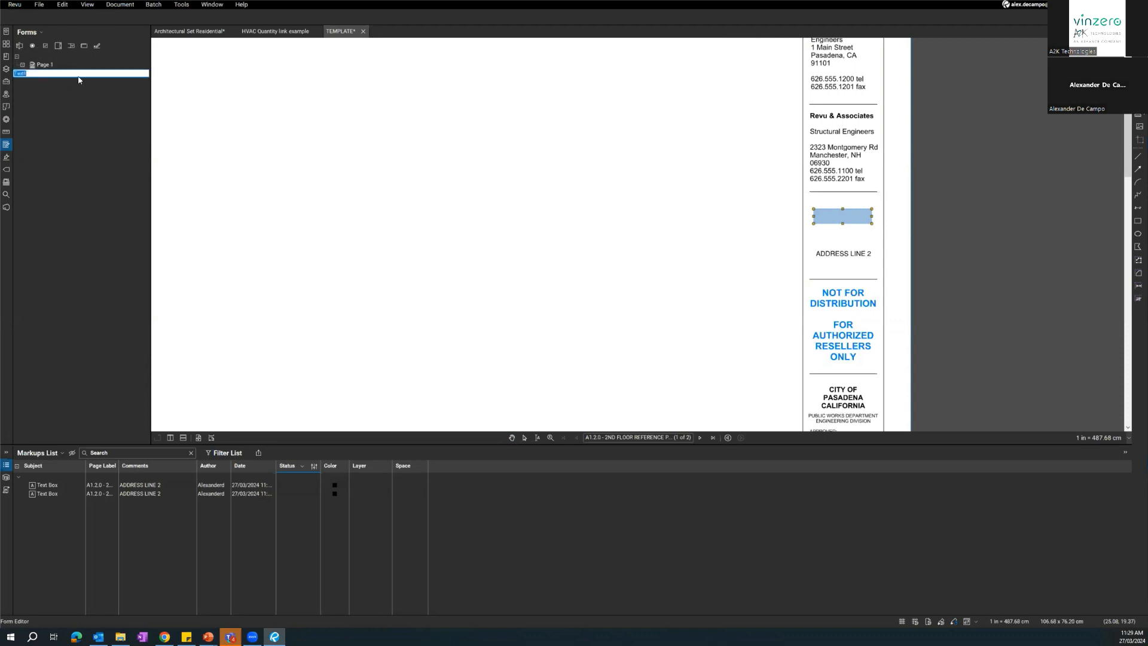
{"action": "type", "text": "PROJECT ADDRESS"}
{"action": "key", "text": "Return"}
{"action": "left_click_drag", "start_coordinate": [228, 178], "coordinate": [285, 213]}
{"action": "left_click_drag", "start_coordinate": [349, 227], "coordinate": [391, 196]}
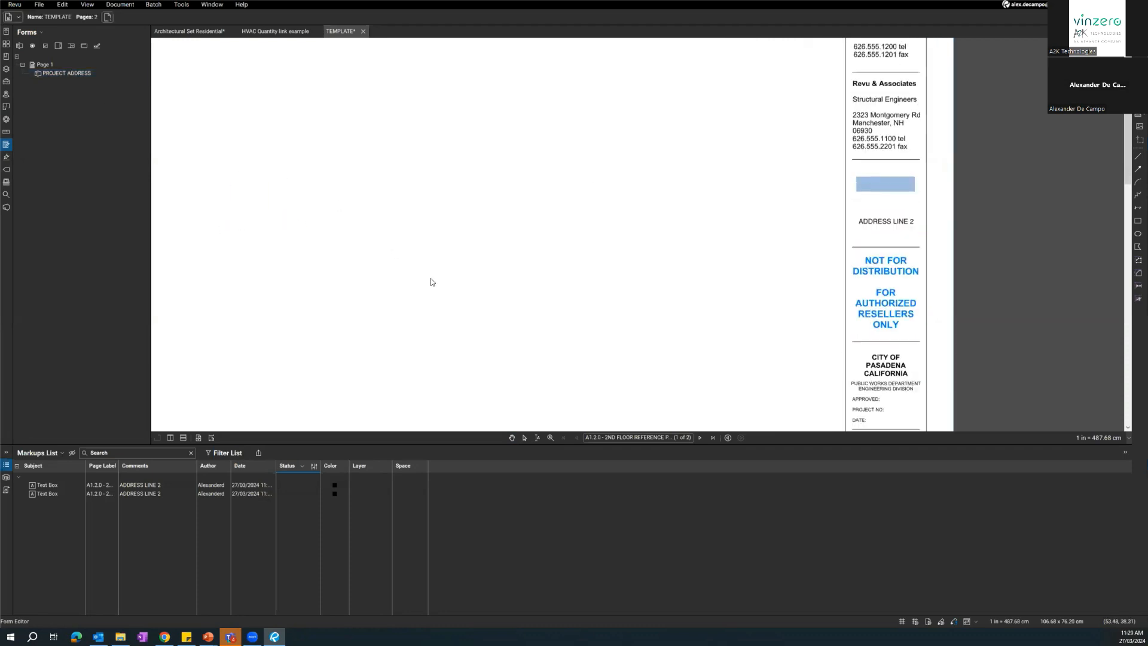
Add a matching form text field above ADDRESS LINE 2 on the second page, name it PROJECT ADDRESS, and leave form editing.
{"action": "left_click", "coordinate": [701, 438]}
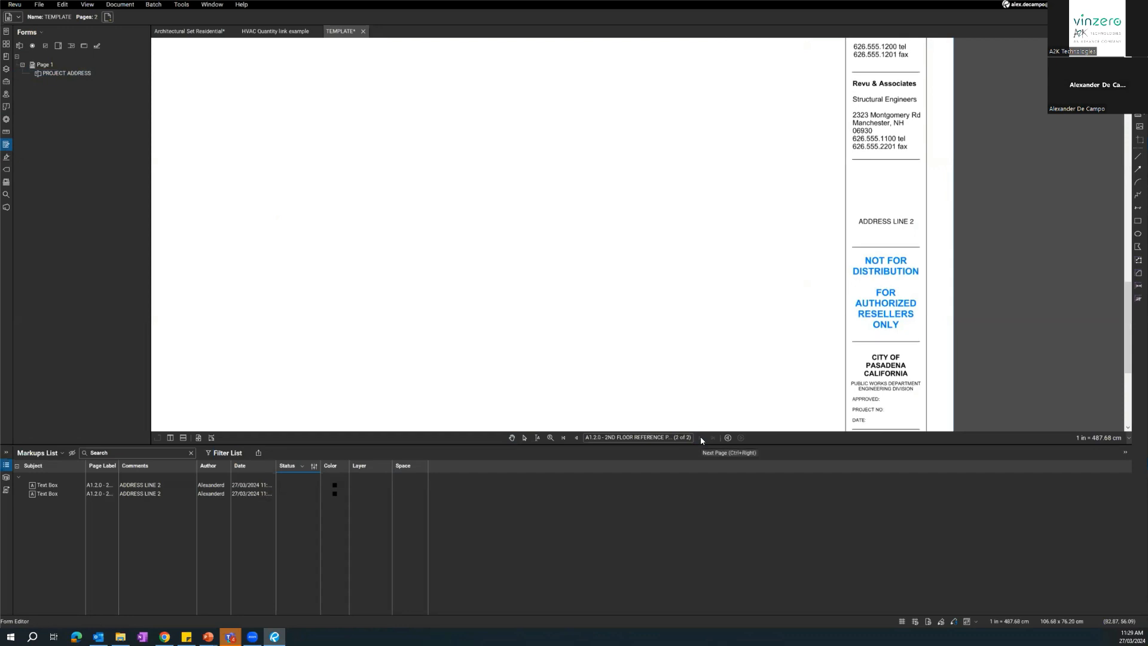
{"action": "left_click", "coordinate": [878, 198]}
{"action": "left_click", "coordinate": [235, 199]}
{"action": "left_click", "coordinate": [20, 47]}
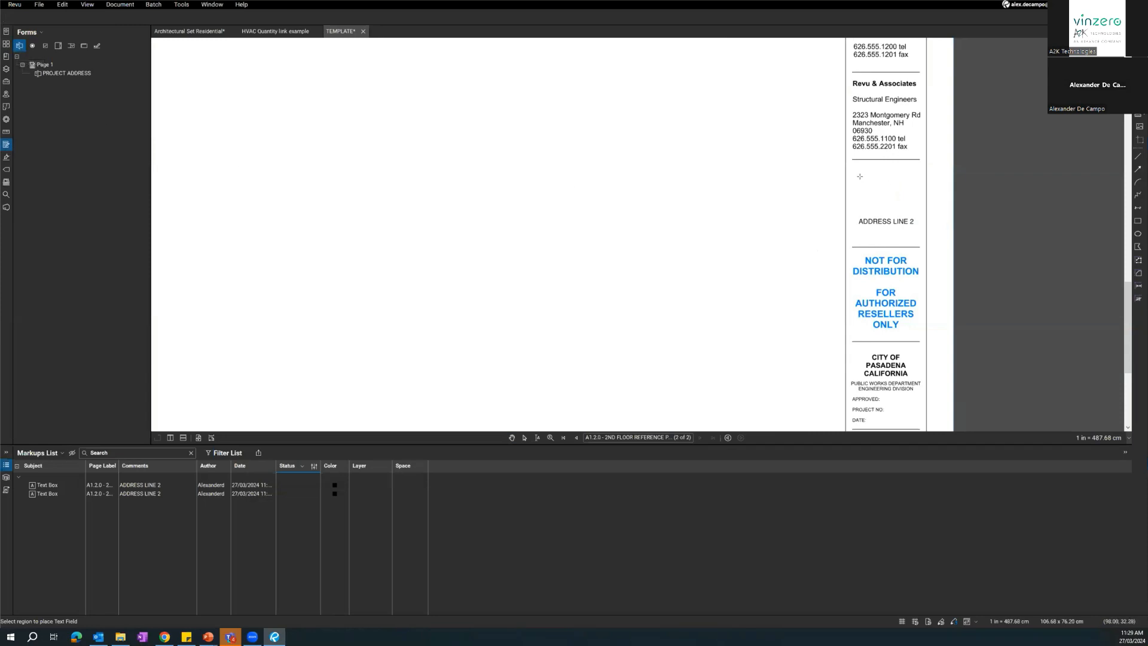
{"action": "left_click_drag", "start_coordinate": [854, 174], "coordinate": [919, 191]}
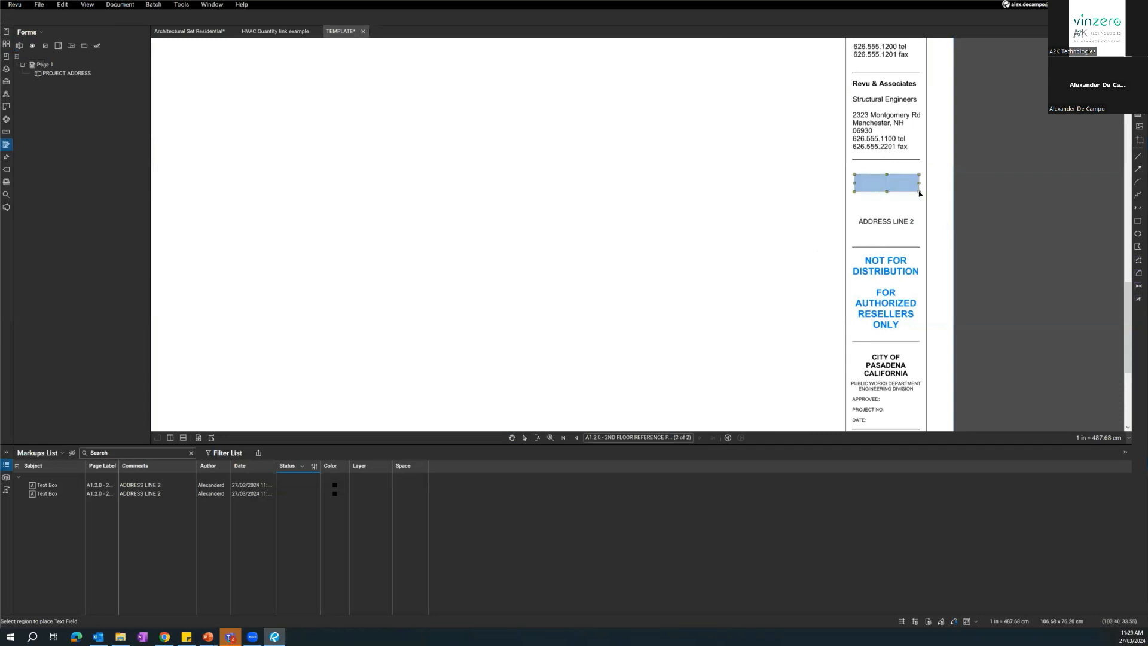
{"action": "left_click", "coordinate": [60, 90]}
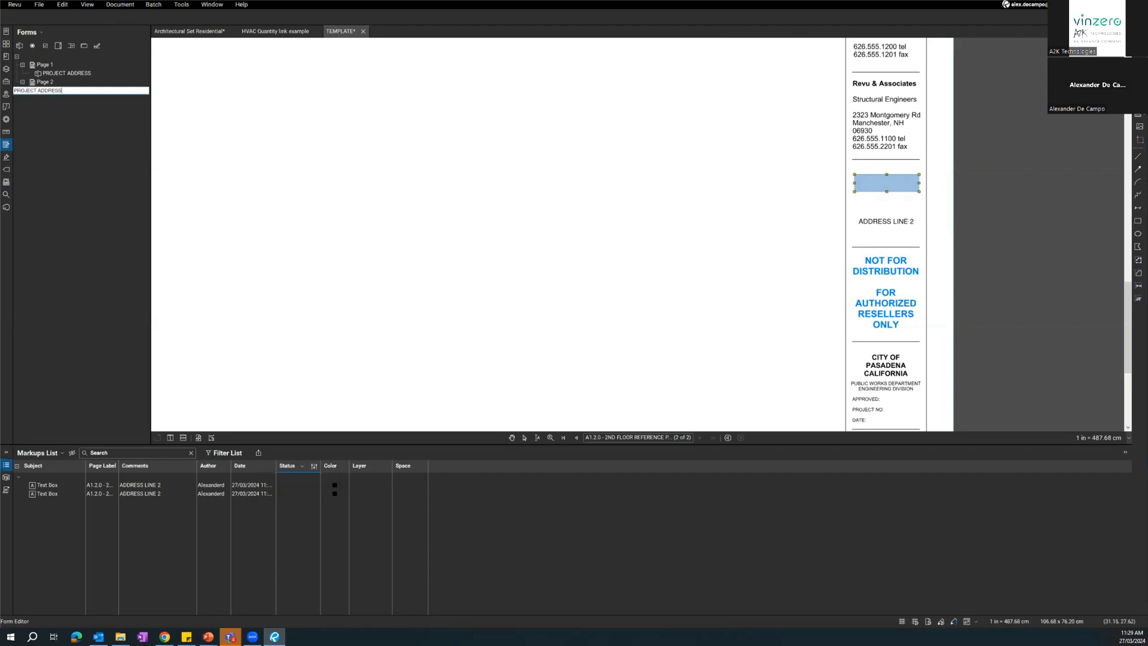
{"action": "type", "text": "PROJECT ADDRESS"}
{"action": "key", "text": "Return"}
{"action": "left_click_drag", "start_coordinate": [251, 144], "coordinate": [324, 201]}
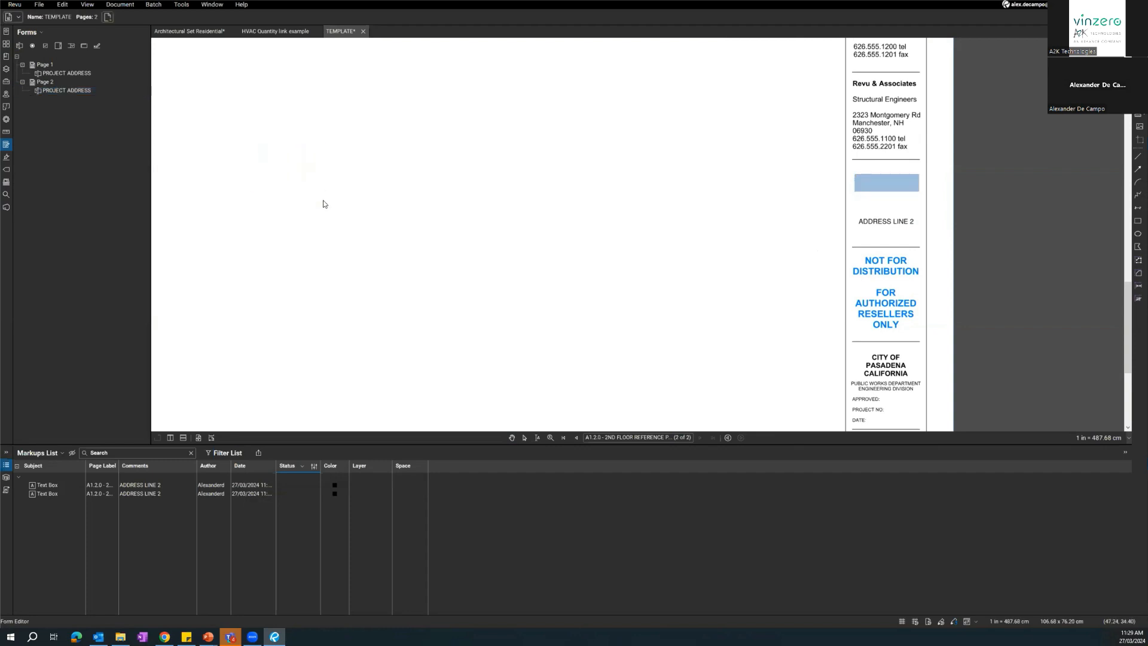
{"action": "key", "text": "Escape"}
Fill the first page's PROJECT ADDRESS field with sample address text and compare the field on both pages.
{"action": "left_click", "coordinate": [576, 439]}
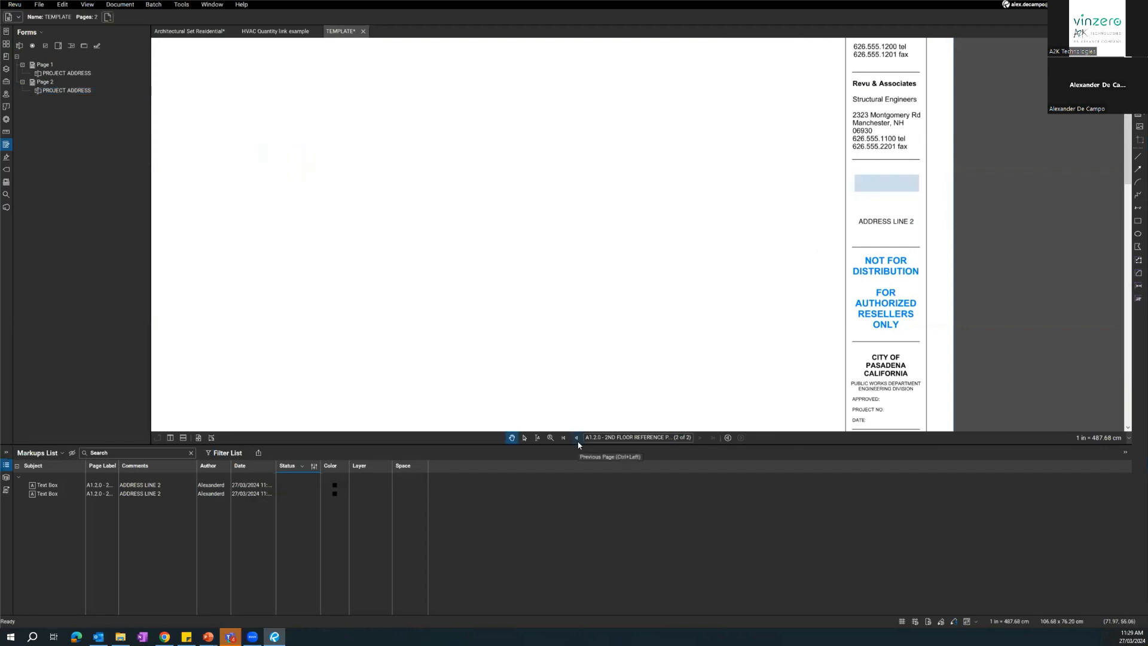
{"action": "left_click", "coordinate": [6, 132]}
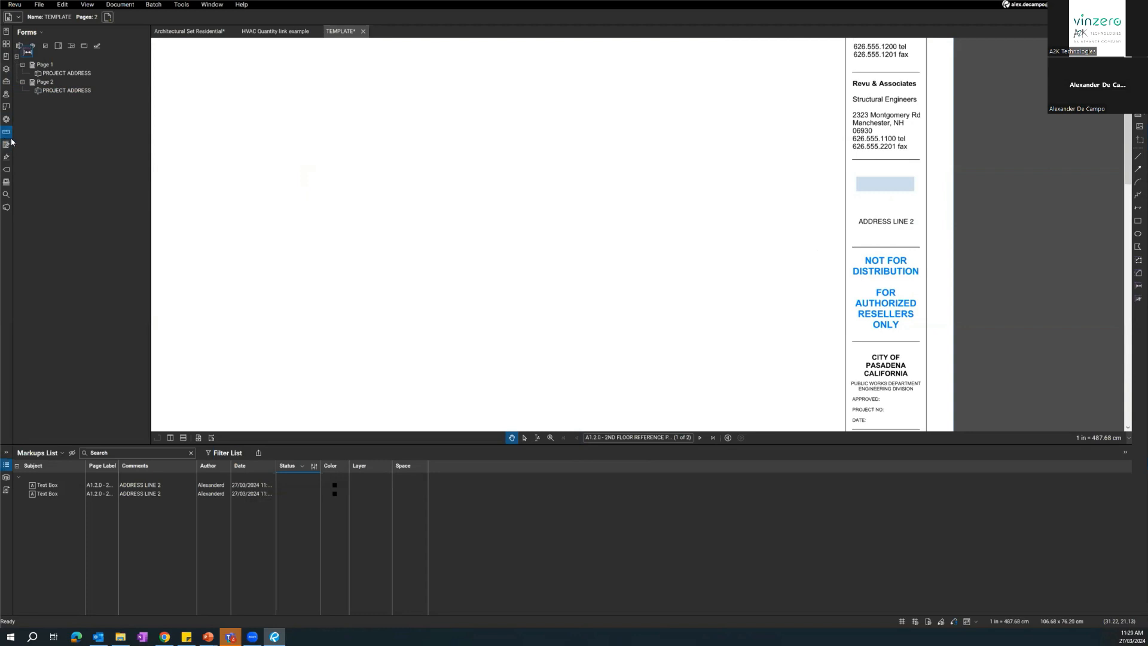
{"action": "left_click", "coordinate": [879, 186]}
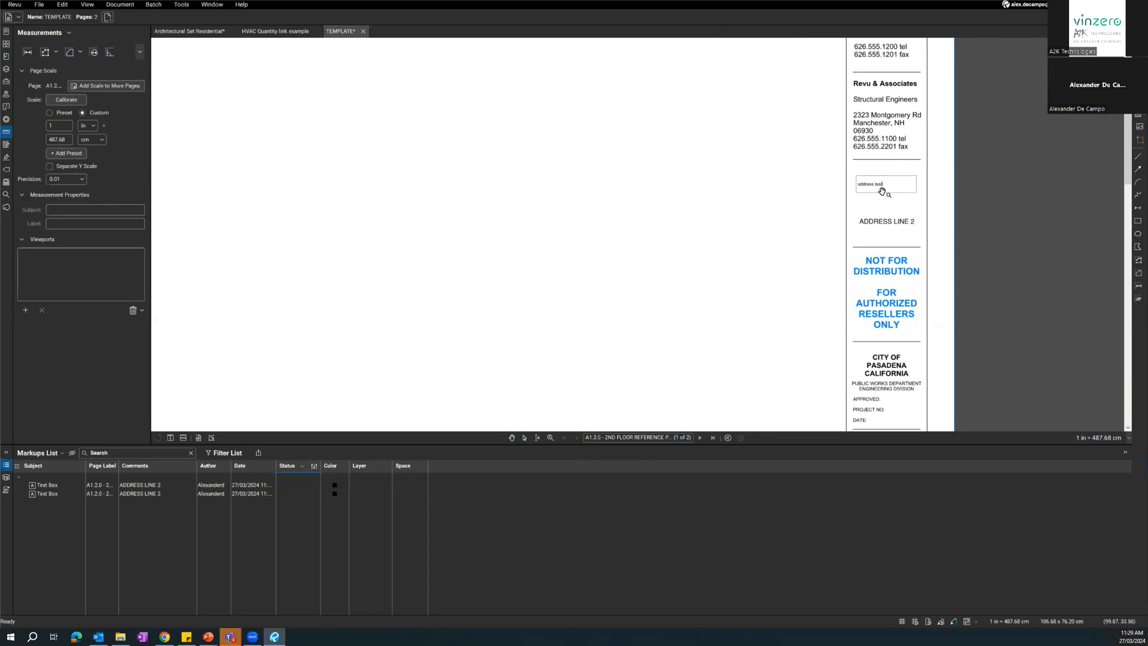
{"action": "left_click", "coordinate": [754, 249]}
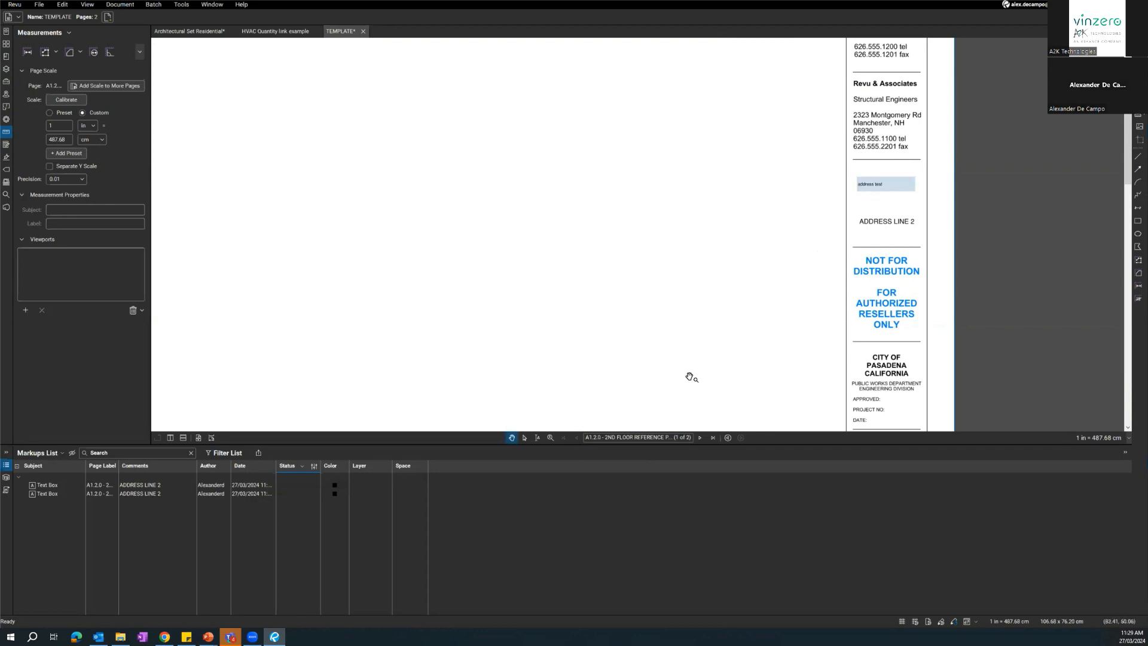
{"action": "left_click", "coordinate": [700, 437]}
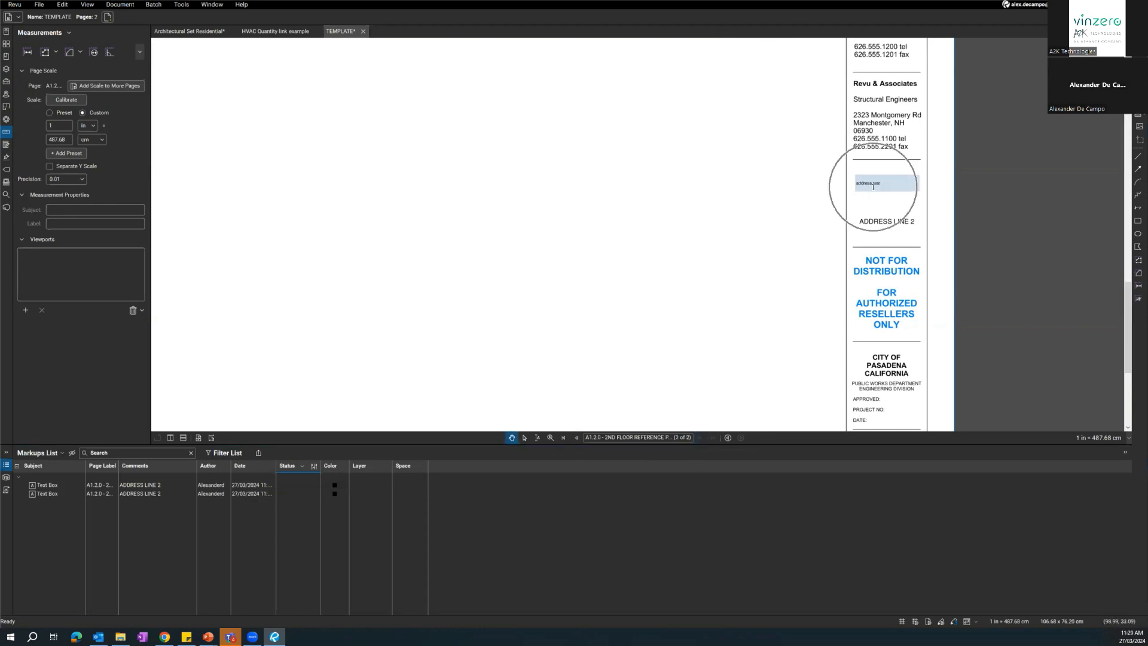
{"action": "left_click", "coordinate": [575, 437]}
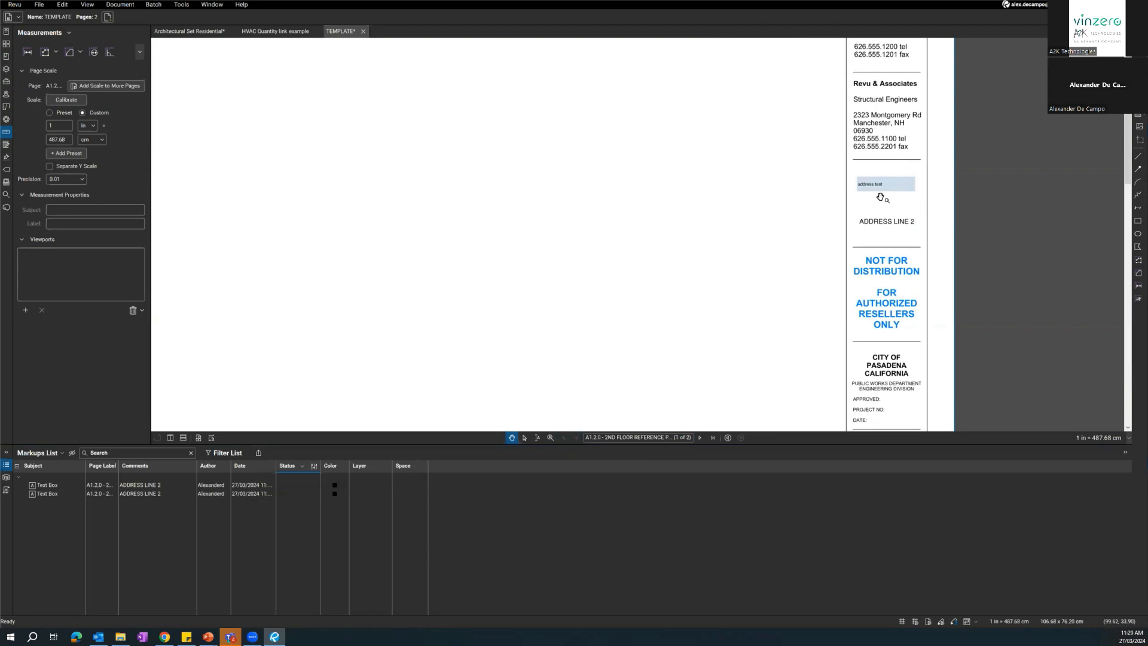
Replace the text in the first page's PROJECT ADDRESS field with WHATEVER I WANT.
{"action": "scroll", "coordinate": [781, 263], "scroll_direction": "down", "scroll_amount": 1}
{"action": "scroll", "coordinate": [777, 265], "scroll_direction": "down", "scroll_amount": 1}
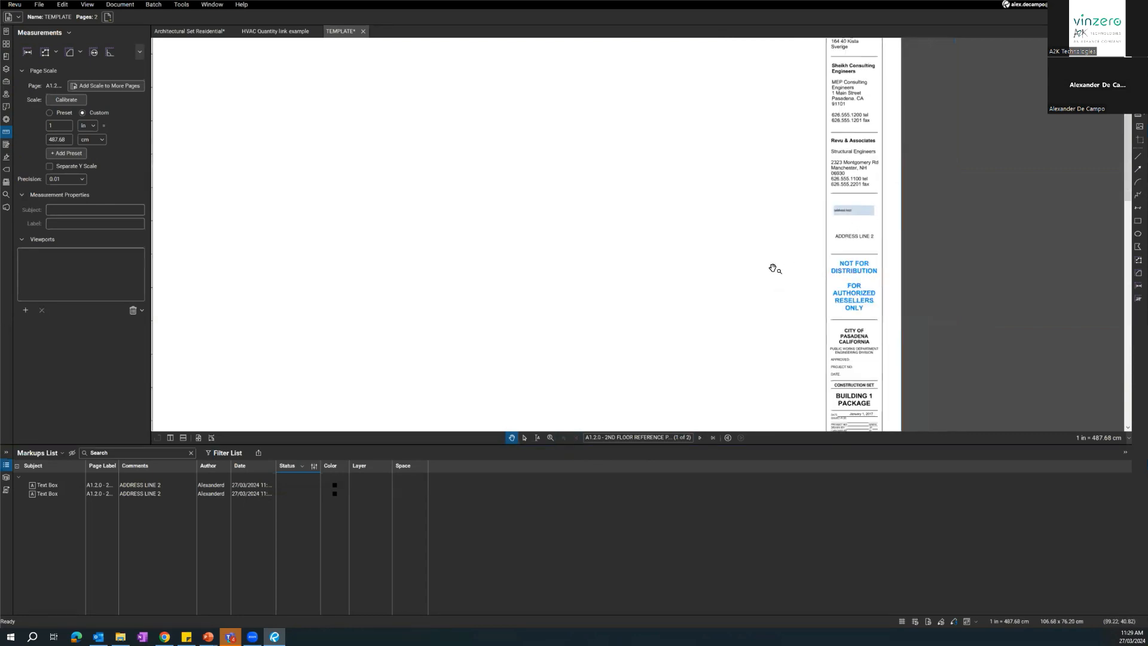
{"action": "scroll", "coordinate": [723, 346], "scroll_direction": "down", "scroll_amount": 3}
{"action": "scroll", "coordinate": [804, 259], "scroll_direction": "up", "scroll_amount": 5}
{"action": "left_click", "coordinate": [852, 260]}
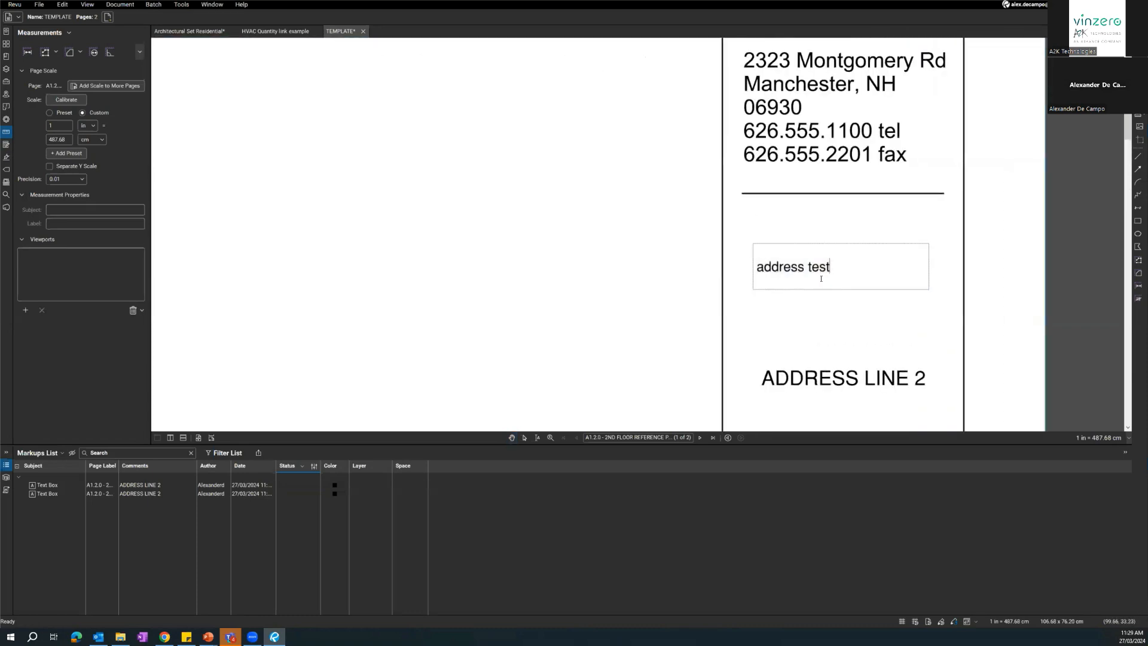
{"action": "scroll", "coordinate": [727, 297], "scroll_direction": "down", "scroll_amount": 2}
{"action": "left_click_drag", "start_coordinate": [799, 276], "coordinate": [707, 276]}
{"action": "type", "text": "WHATEVER I WANT"}
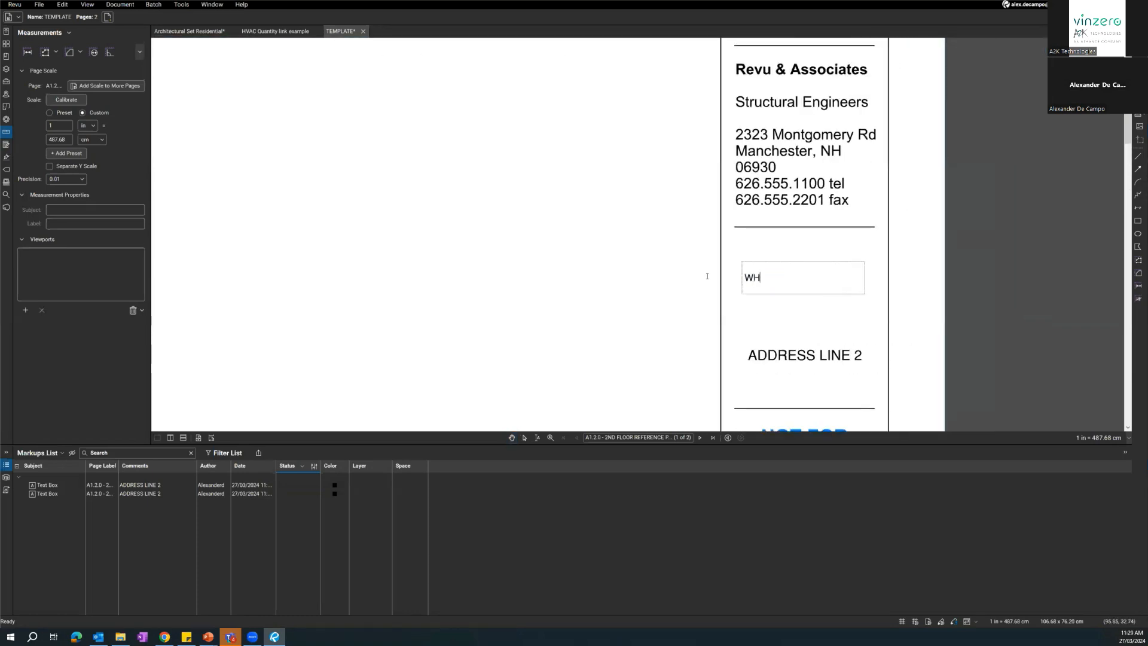
{"action": "left_click", "coordinate": [687, 272]}
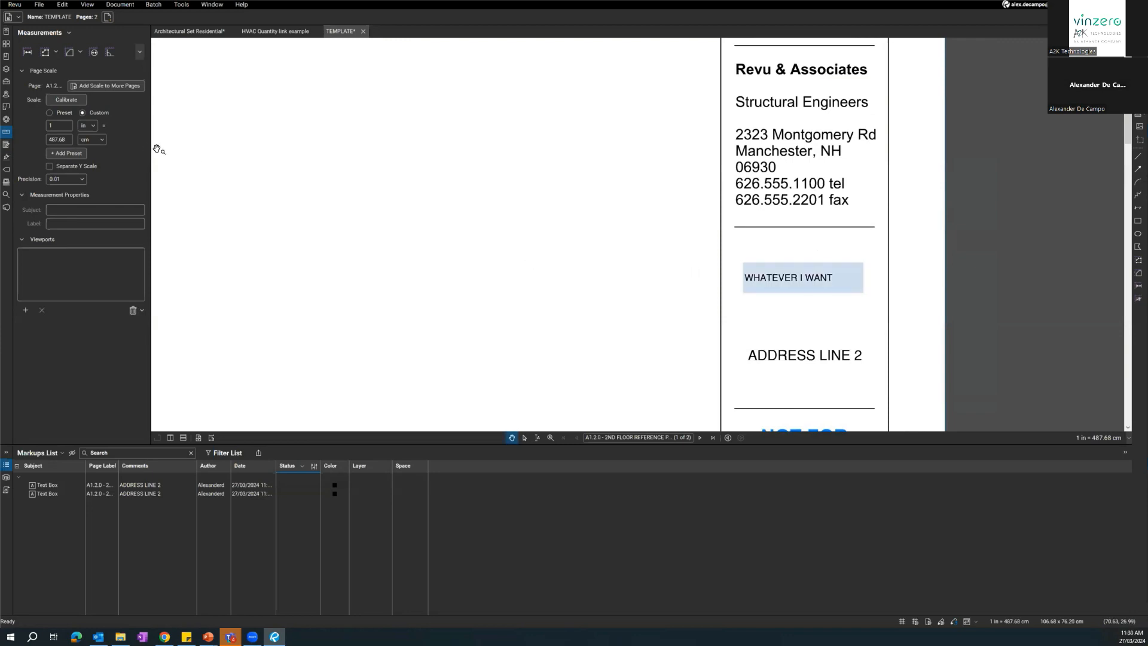
Check the PROJECT ADDRESS field and title block on the second page and return to the first page.
{"action": "left_click", "coordinate": [5, 46]}
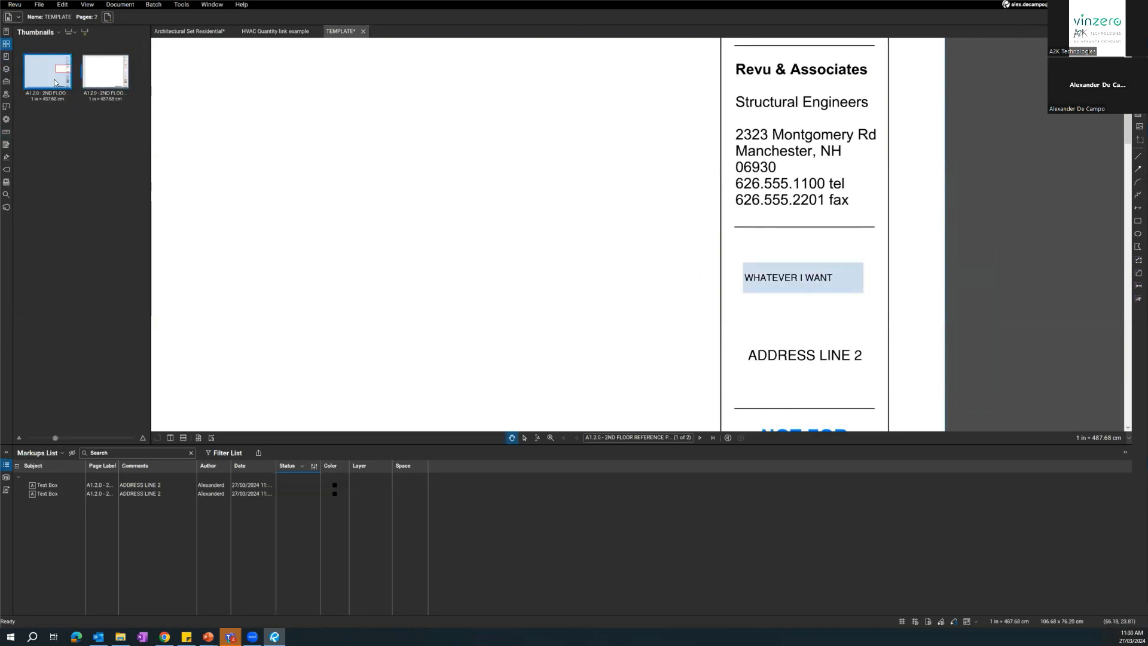
{"action": "left_click", "coordinate": [114, 87]}
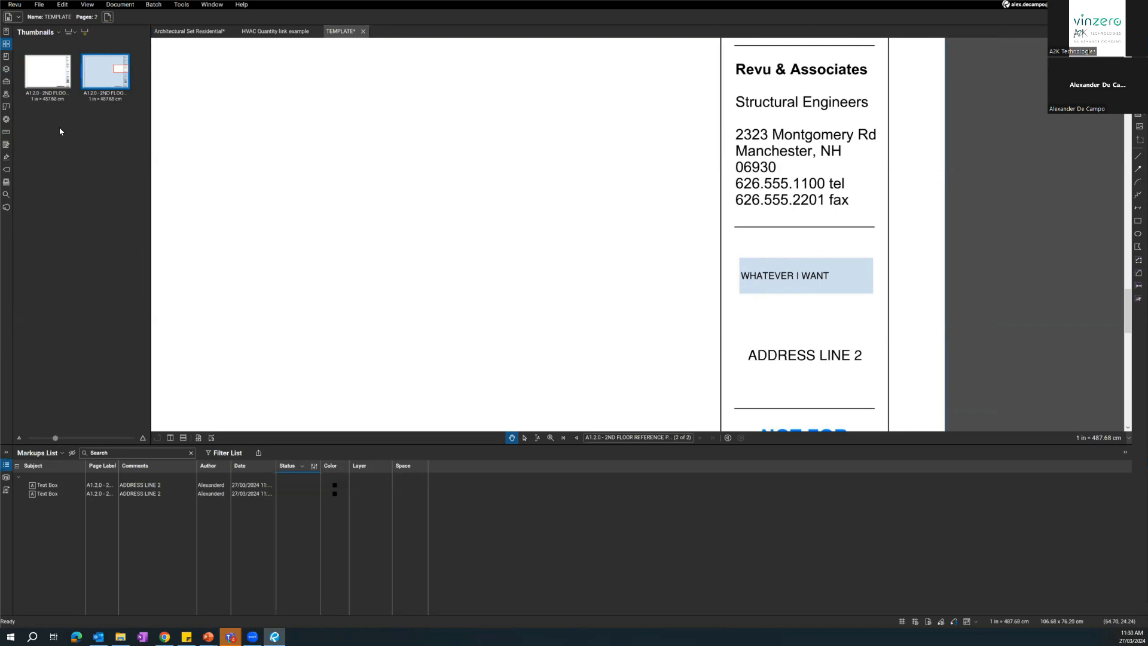
{"action": "left_click_drag", "start_coordinate": [300, 178], "coordinate": [304, 180]}
{"action": "left_click_drag", "start_coordinate": [423, 235], "coordinate": [422, 82]}
{"action": "left_click_drag", "start_coordinate": [418, 208], "coordinate": [661, 274]}
{"action": "scroll", "coordinate": [663, 275], "scroll_direction": "down", "scroll_amount": 5}
{"action": "left_click_drag", "start_coordinate": [543, 249], "coordinate": [705, 233]}
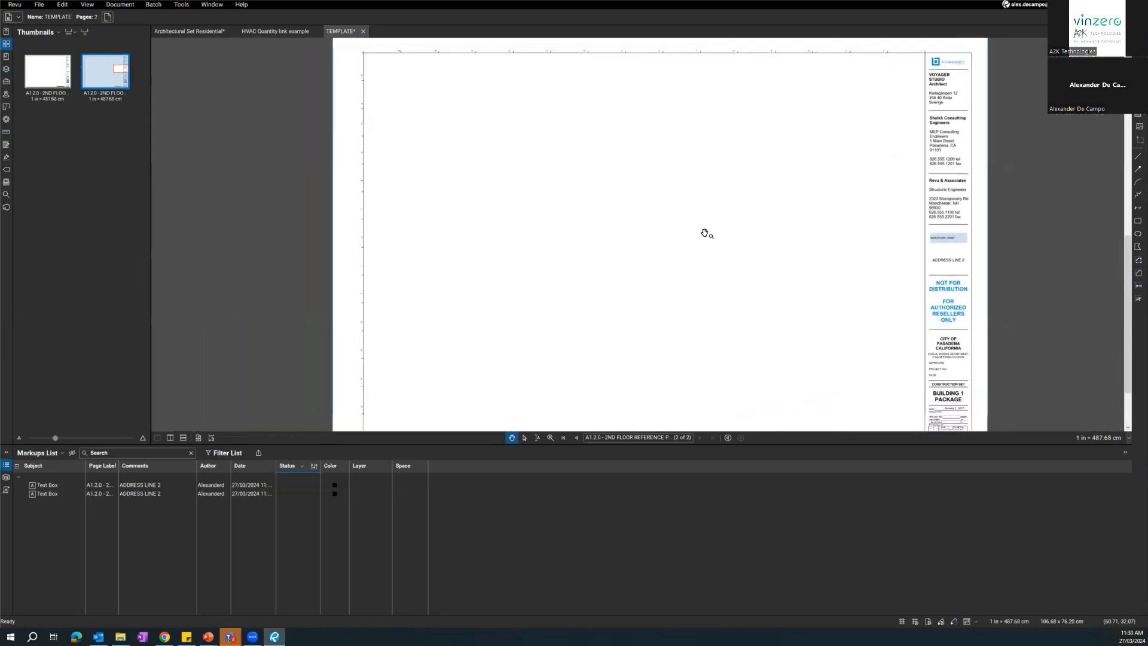
{"action": "scroll", "coordinate": [681, 218], "scroll_direction": "down", "scroll_amount": 2}
{"action": "left_click", "coordinate": [46, 74]}
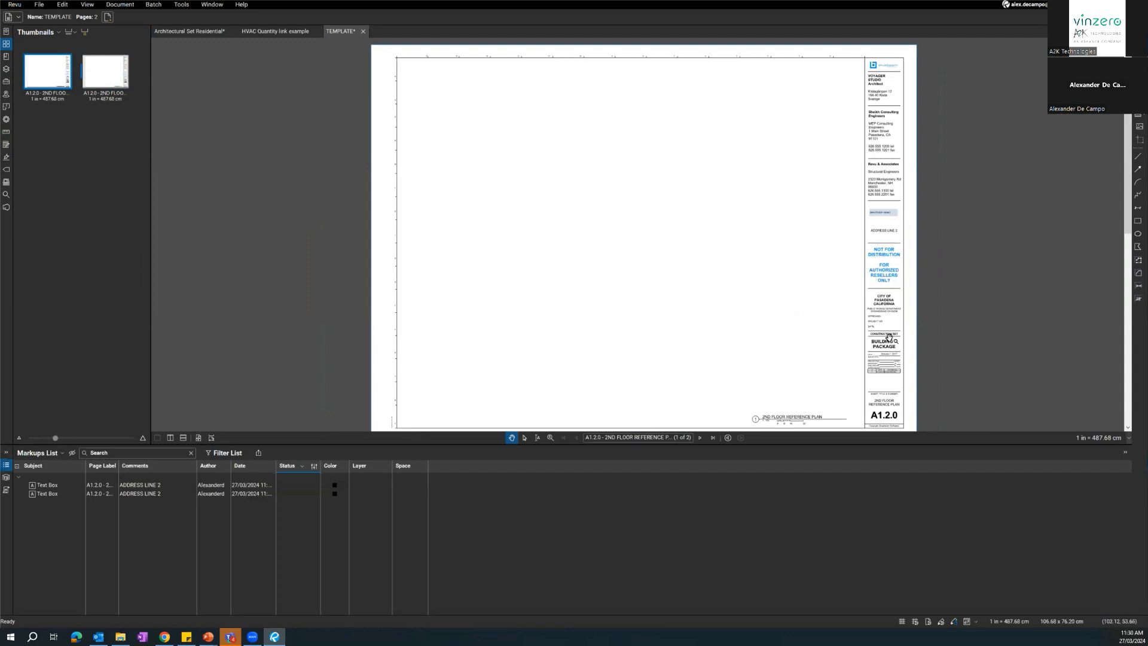
Save the two-page document as a reusable PDF template named TEMPLATE TITLEBLOCK.
{"action": "left_click", "coordinate": [39, 6]}
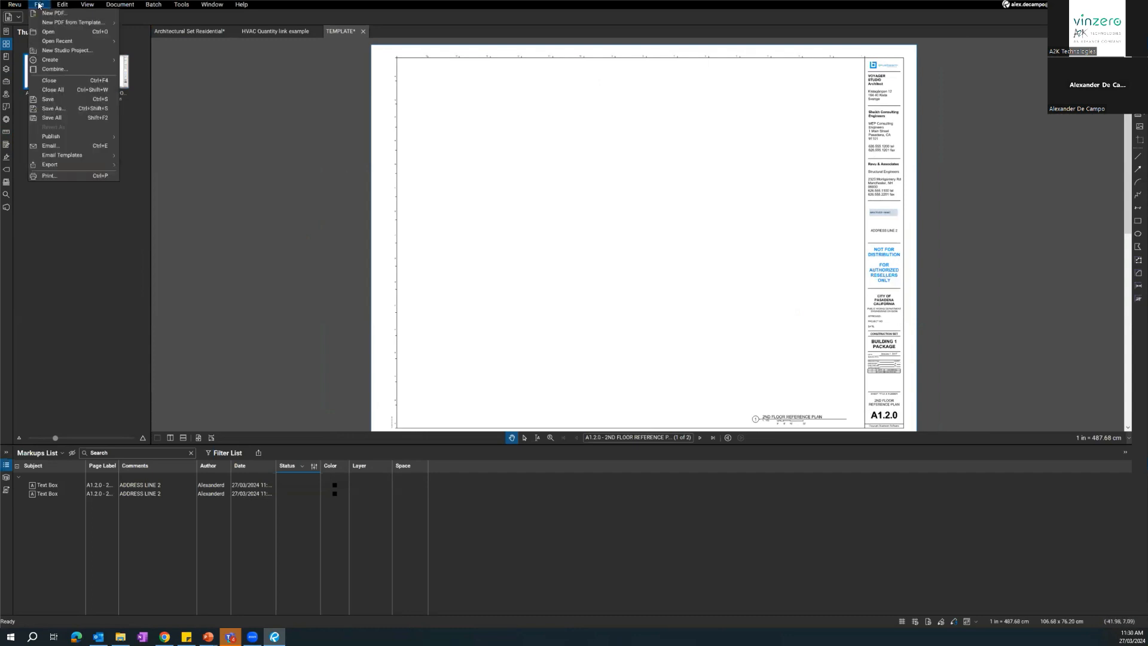
{"action": "mouse_move", "coordinate": [63, 6]}
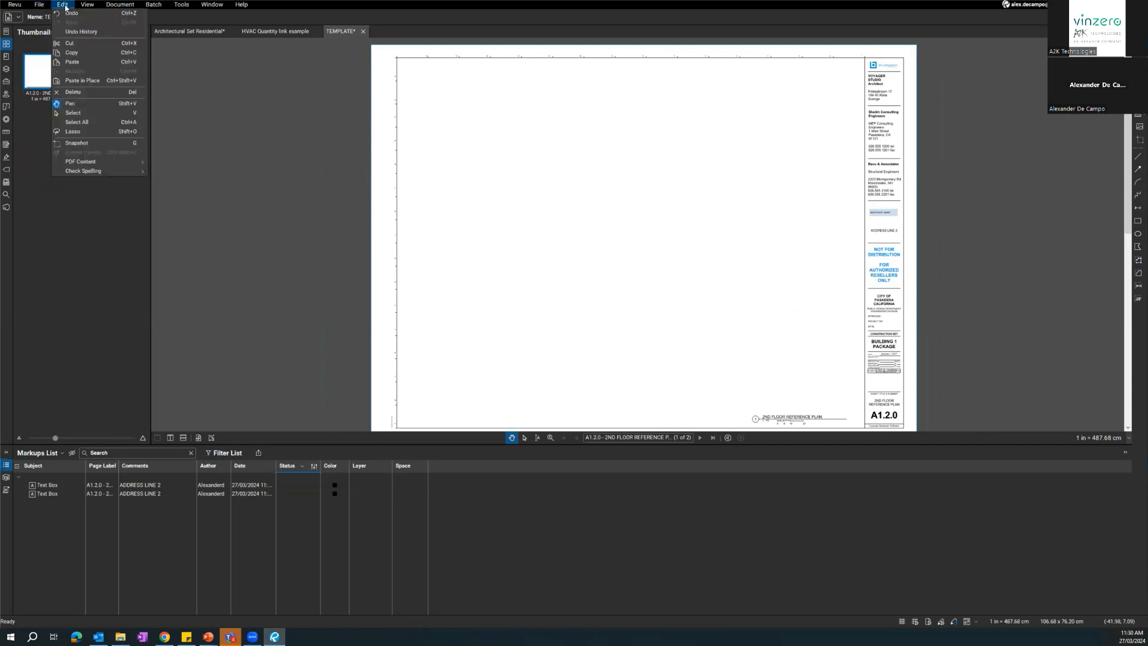
{"action": "mouse_move", "coordinate": [118, 6]}
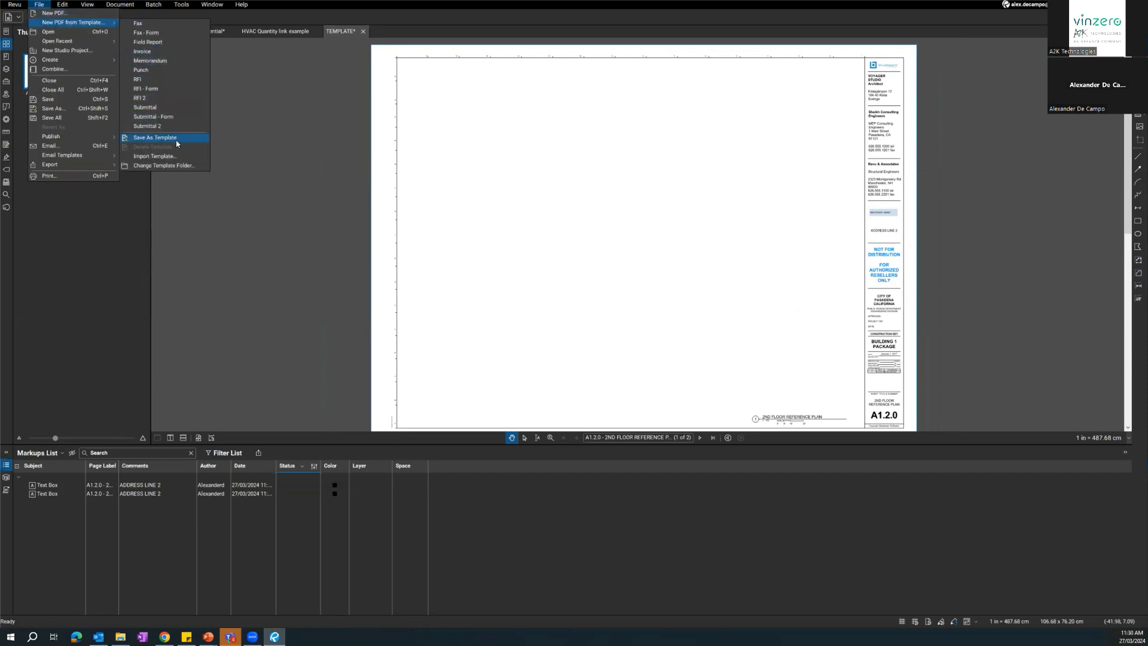
{"action": "left_click", "coordinate": [151, 141]}
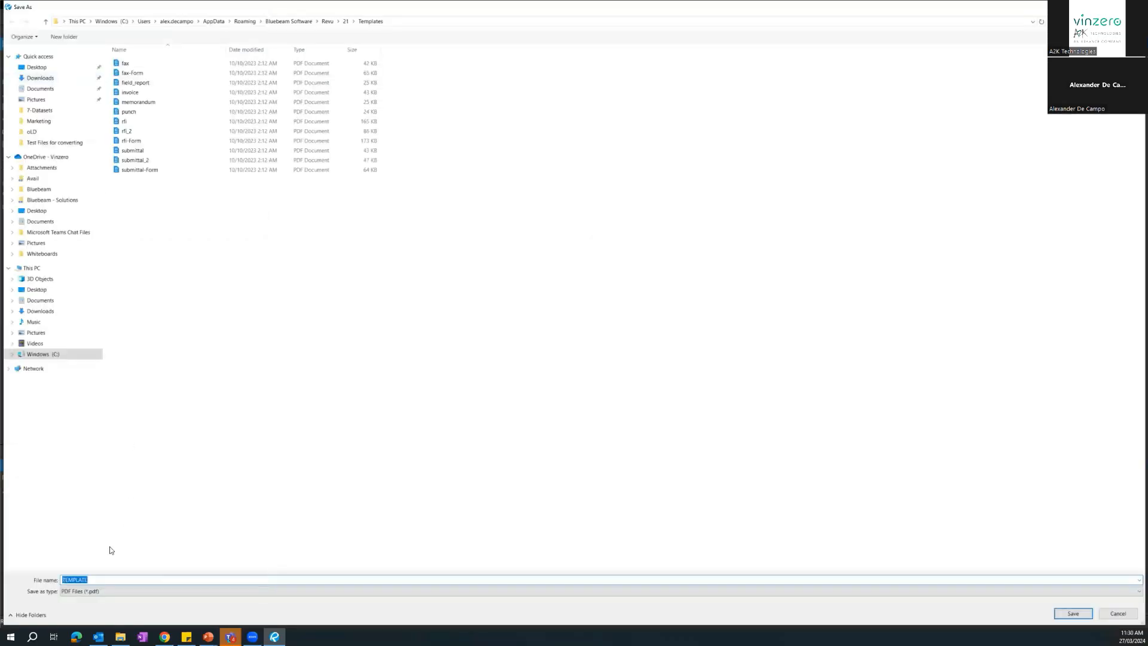
{"action": "left_click", "coordinate": [111, 579]}
{"action": "type", "text": "TITLEBLOCK"}
{"action": "key", "text": "Return"}
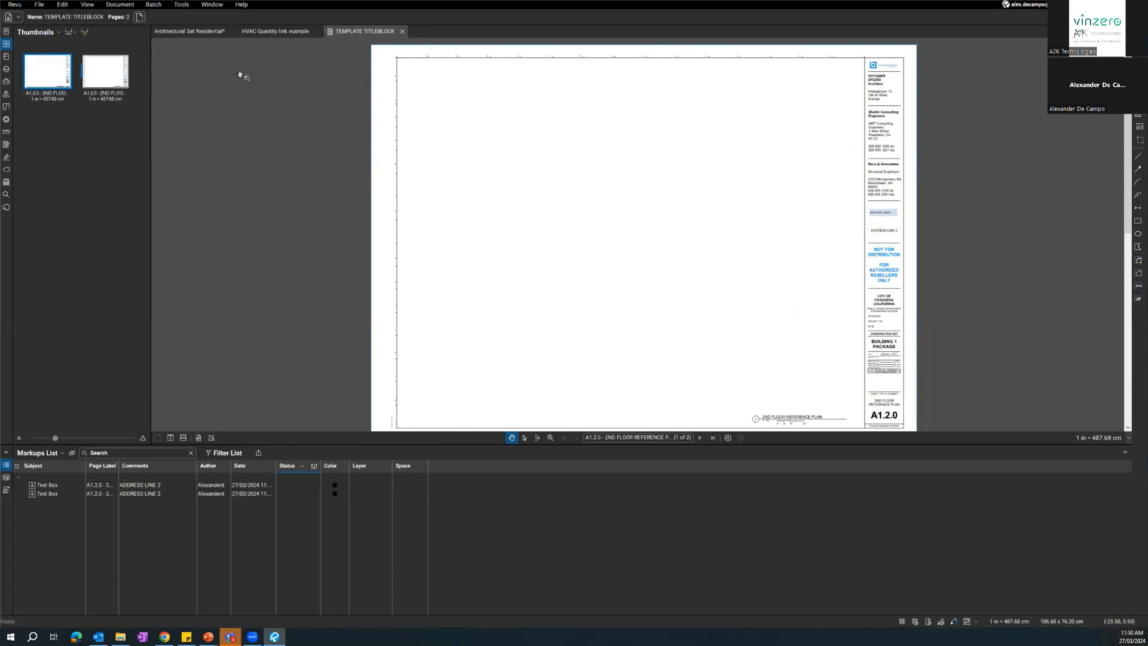
Create a new one-page PDF based on the Field Report template.
{"action": "left_click", "coordinate": [39, 4]}
{"action": "left_click", "coordinate": [58, 13]}
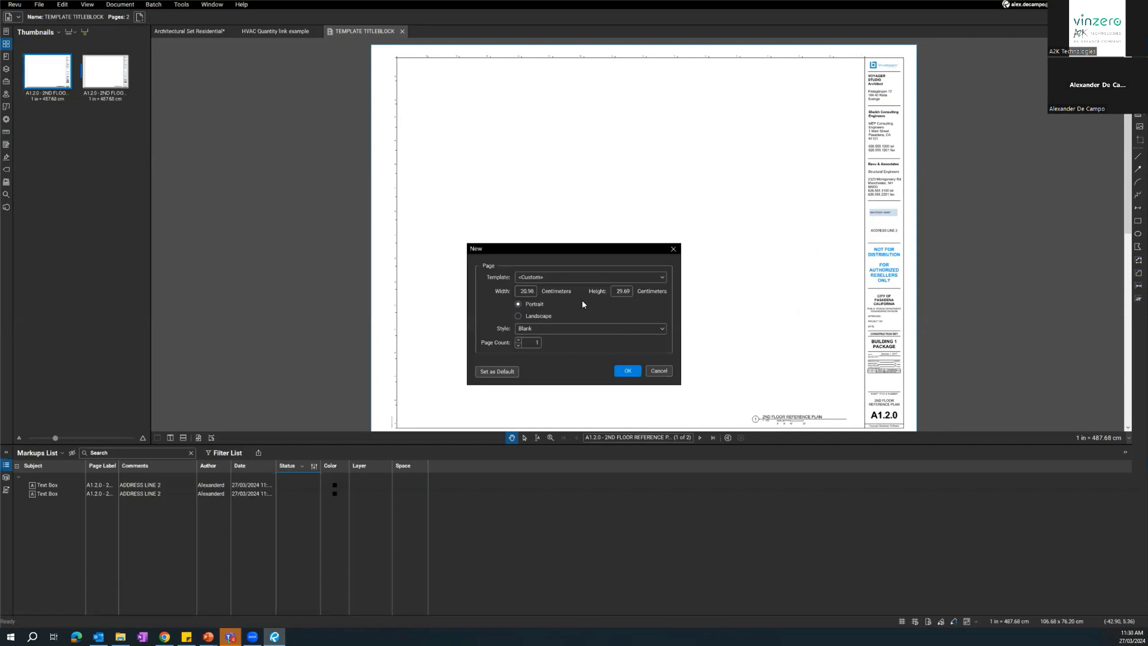
{"action": "left_click", "coordinate": [530, 279]}
{"action": "scroll", "coordinate": [562, 335], "scroll_direction": "down", "scroll_amount": 10}
{"action": "scroll", "coordinate": [562, 382], "scroll_direction": "up", "scroll_amount": 10}
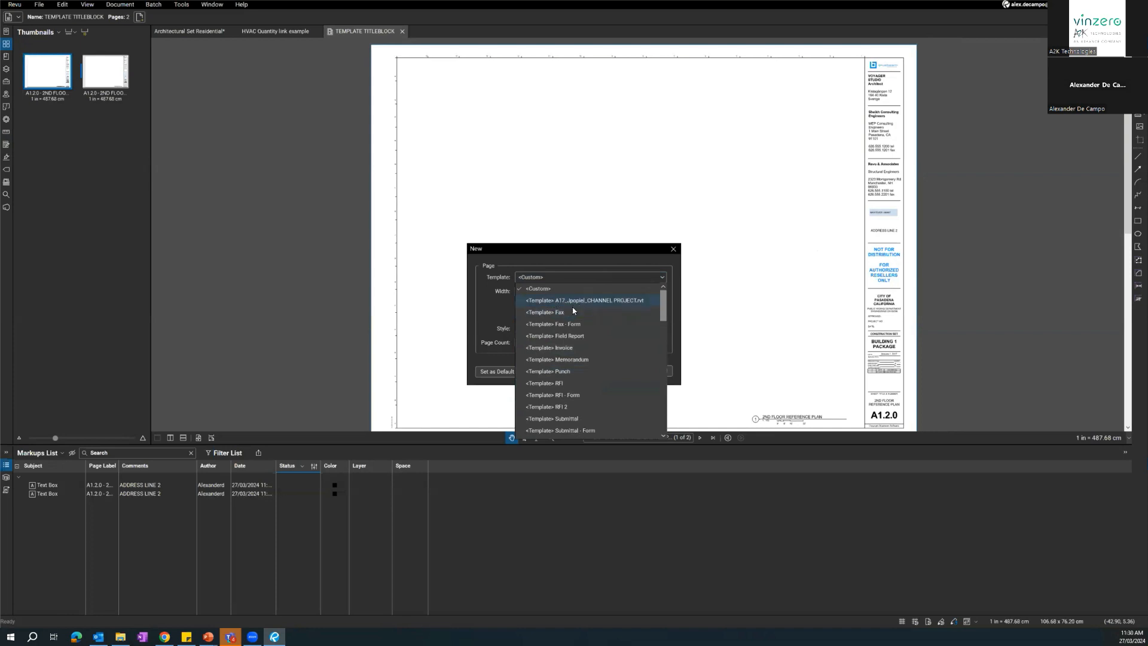
{"action": "left_click", "coordinate": [569, 337]}
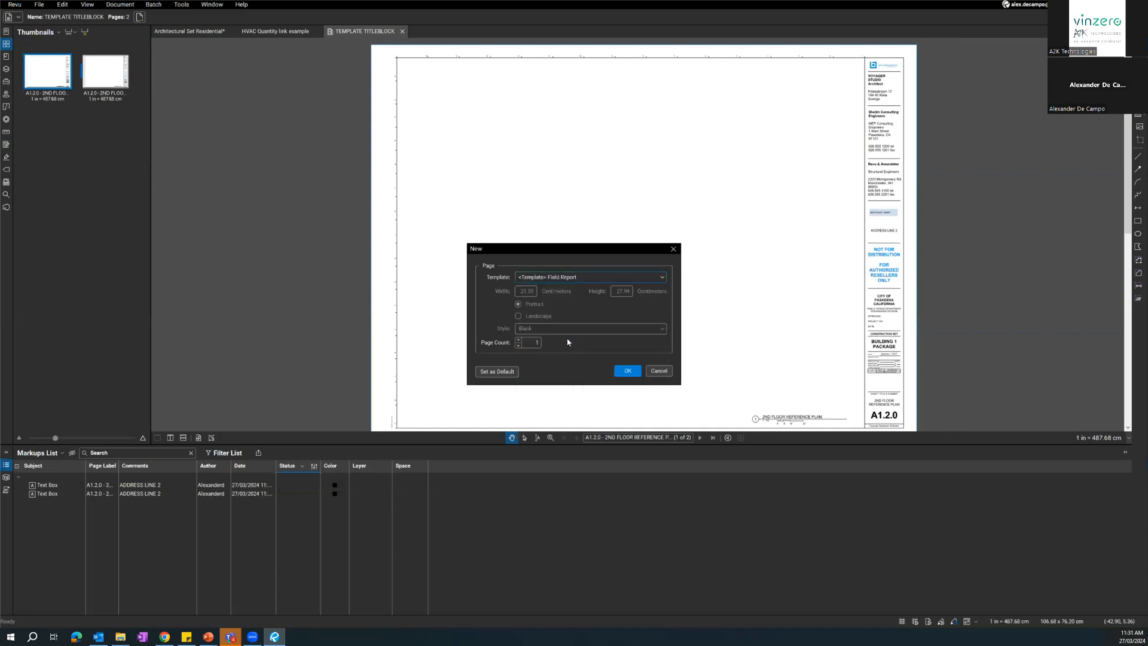
{"action": "left_click", "coordinate": [625, 368]}
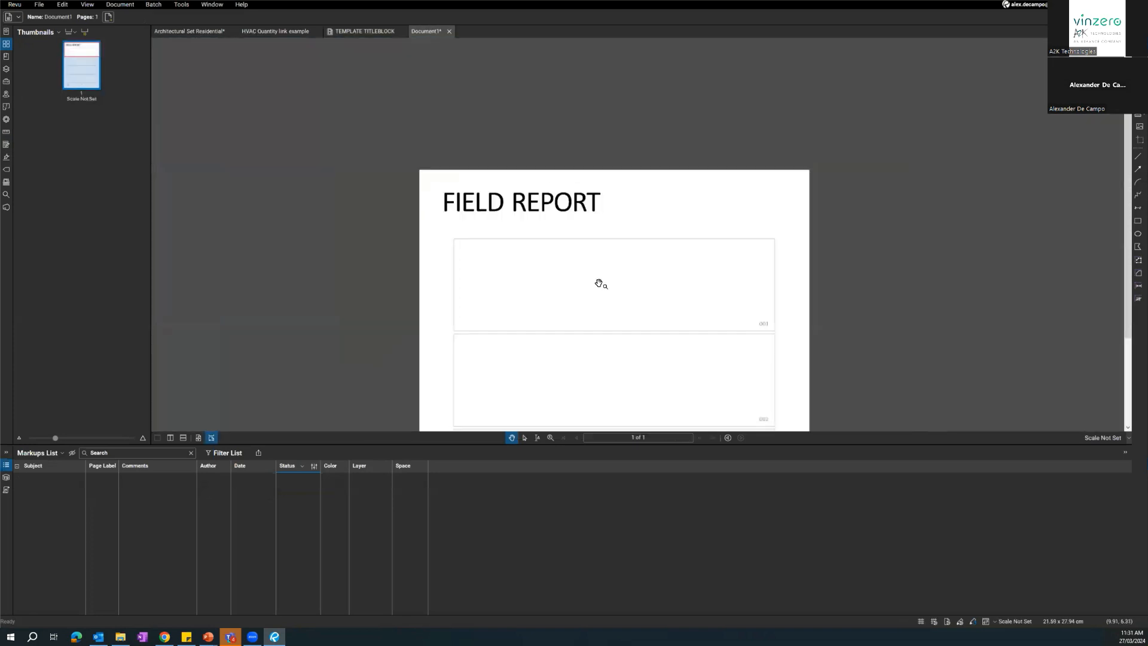
Look over the new field report page and close the document.
{"action": "scroll", "coordinate": [598, 284], "scroll_direction": "down", "scroll_amount": 3}
{"action": "left_click_drag", "start_coordinate": [594, 239], "coordinate": [572, 189]}
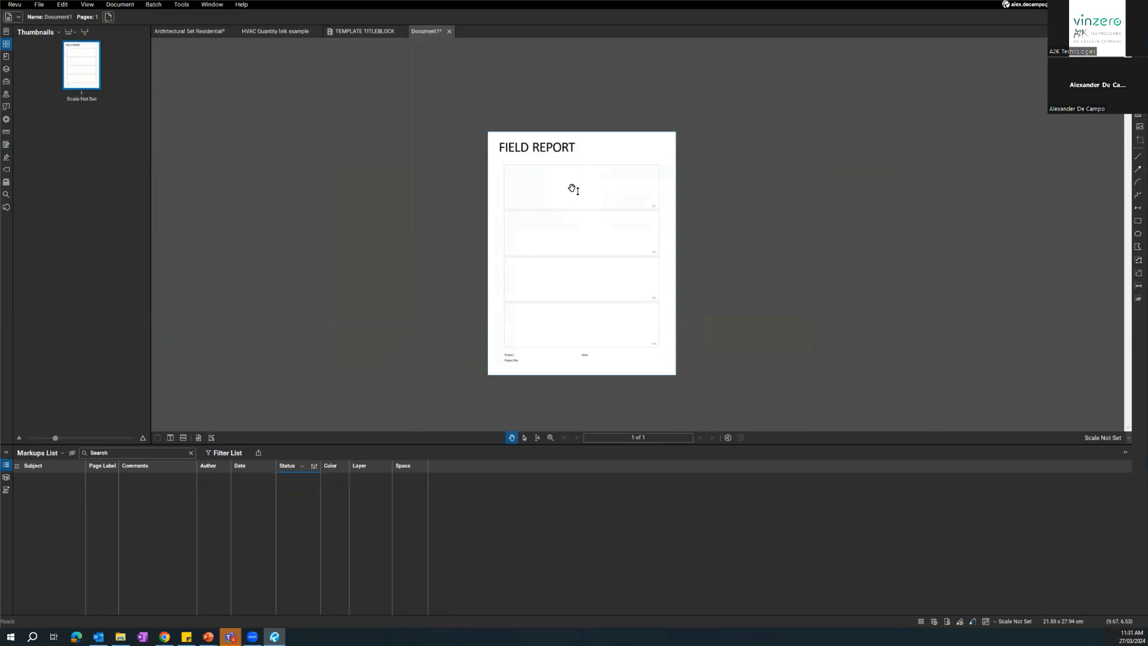
{"action": "scroll", "coordinate": [546, 218], "scroll_direction": "up", "scroll_amount": 2}
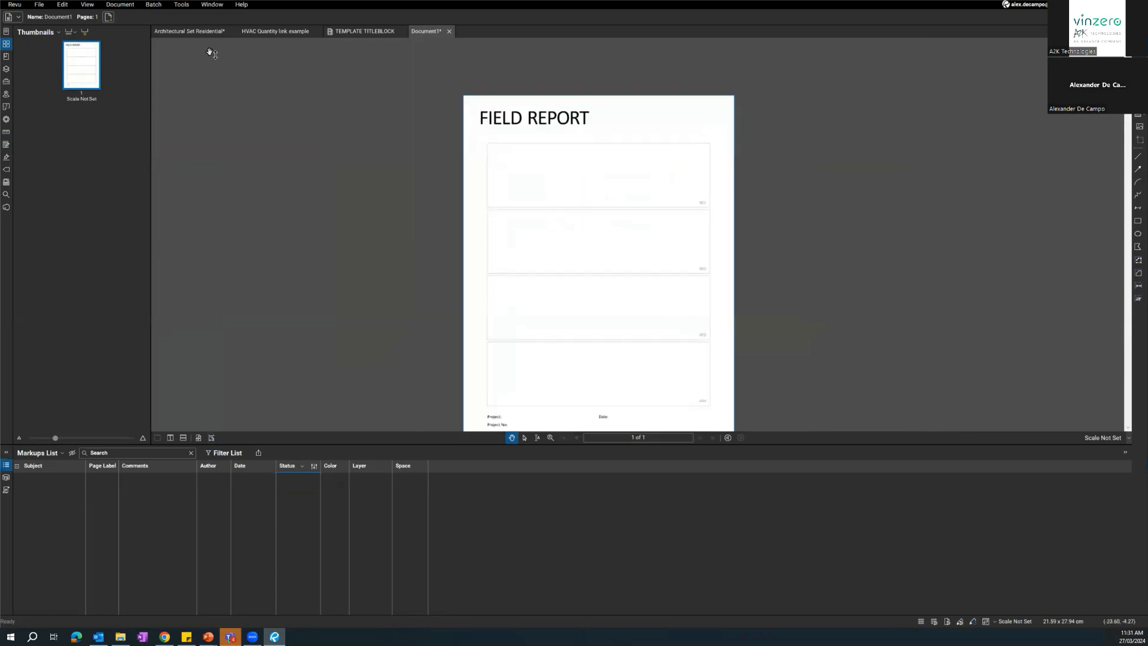
{"action": "left_click", "coordinate": [451, 32]}
{"action": "left_click", "coordinate": [626, 361]}
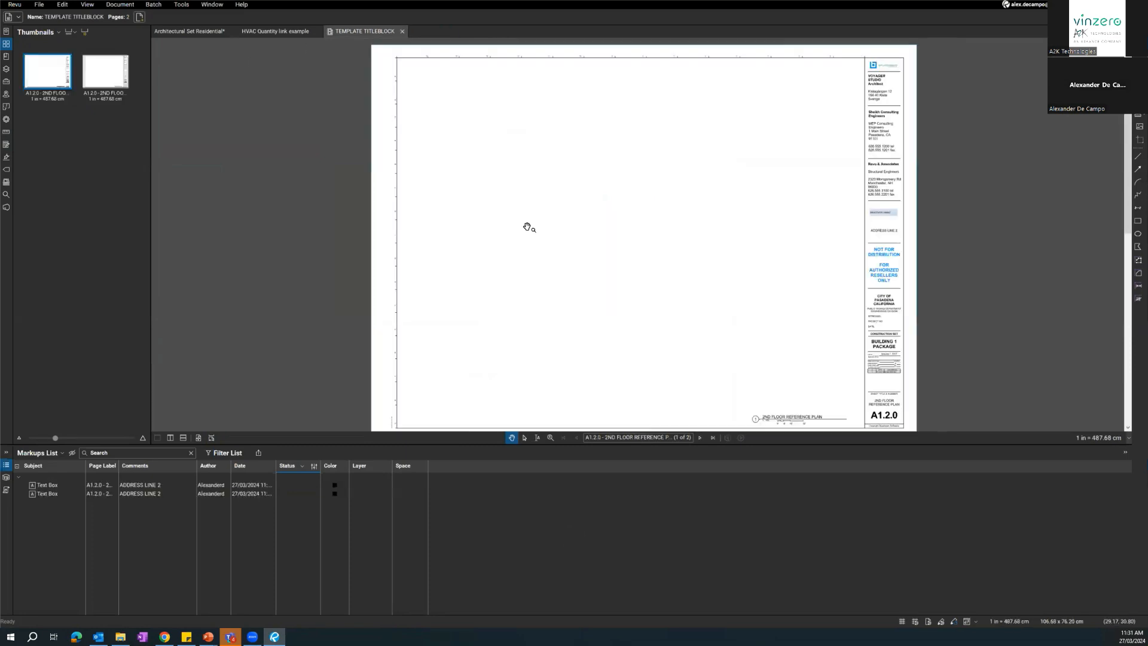
{"action": "scroll", "coordinate": [560, 270], "scroll_direction": "down", "scroll_amount": 2}
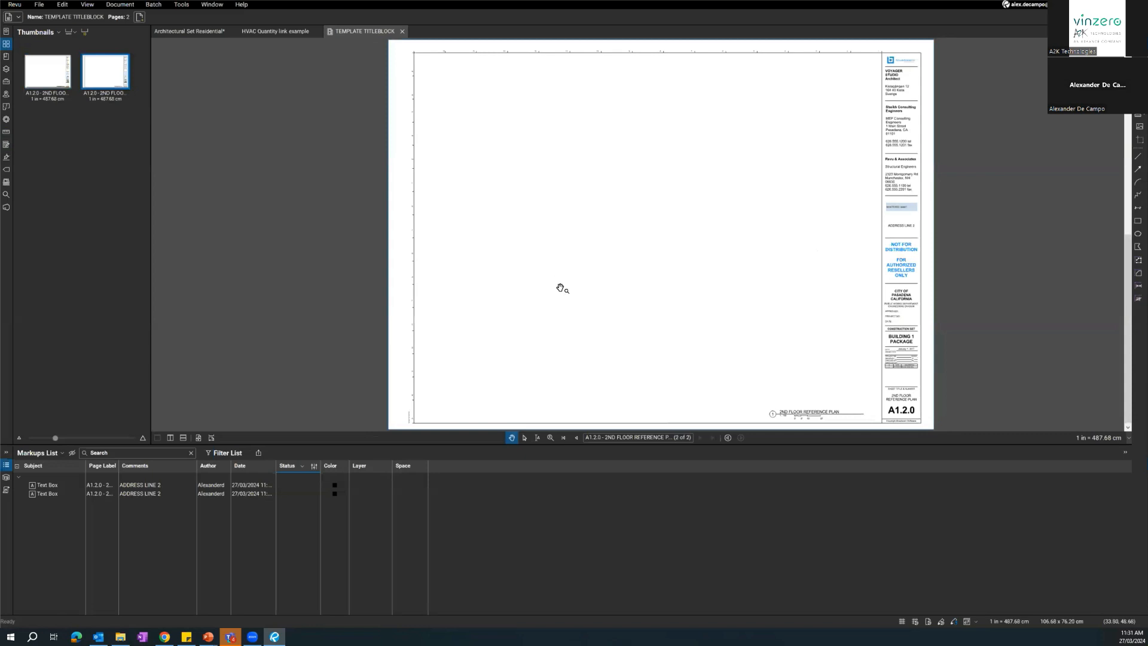
{"action": "scroll", "coordinate": [560, 289], "scroll_direction": "up", "scroll_amount": 2}
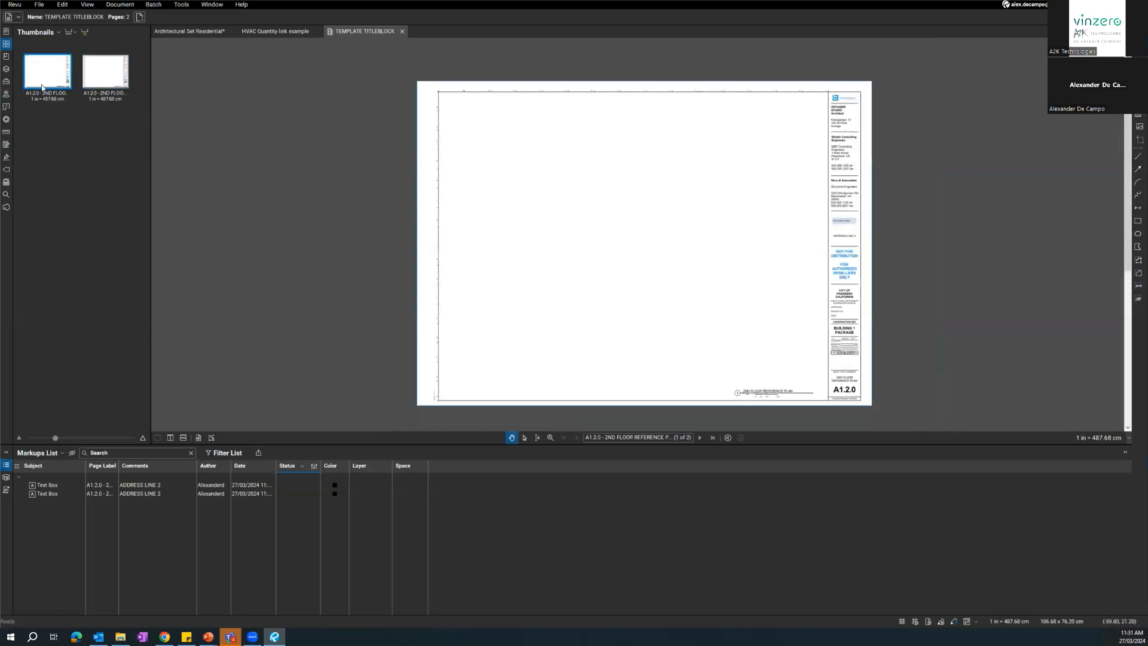
{"action": "left_click_drag", "start_coordinate": [640, 217], "coordinate": [625, 215]}
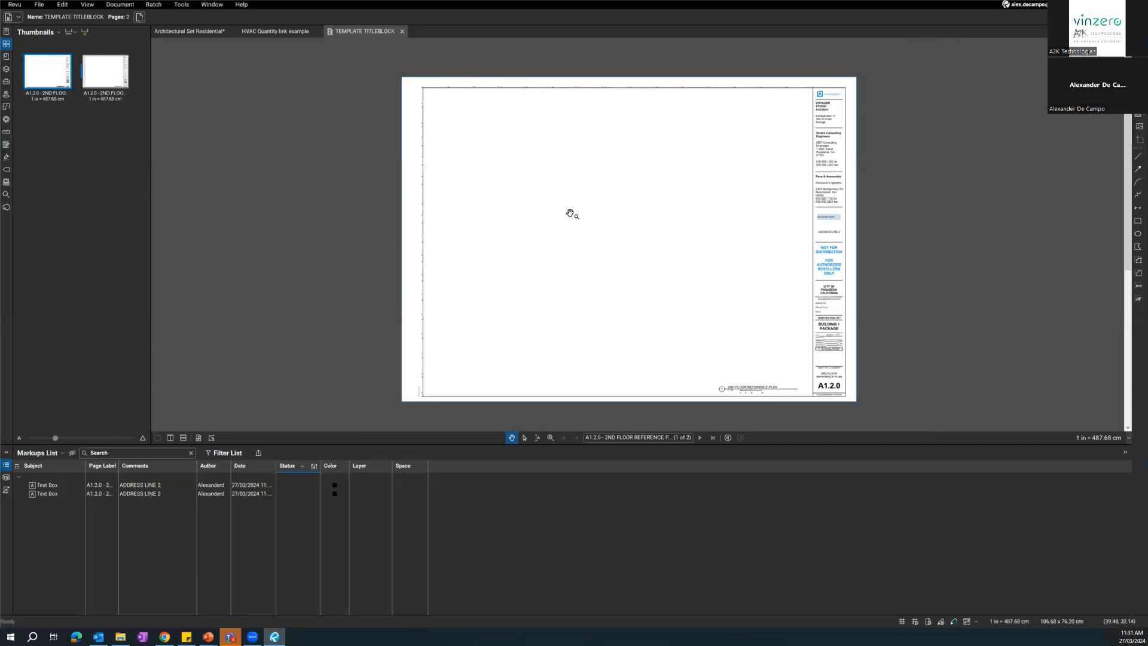
Show the Tool Chest, switch to the Electrical profile, and look through its tool sets.
{"action": "left_click", "coordinate": [5, 82]}
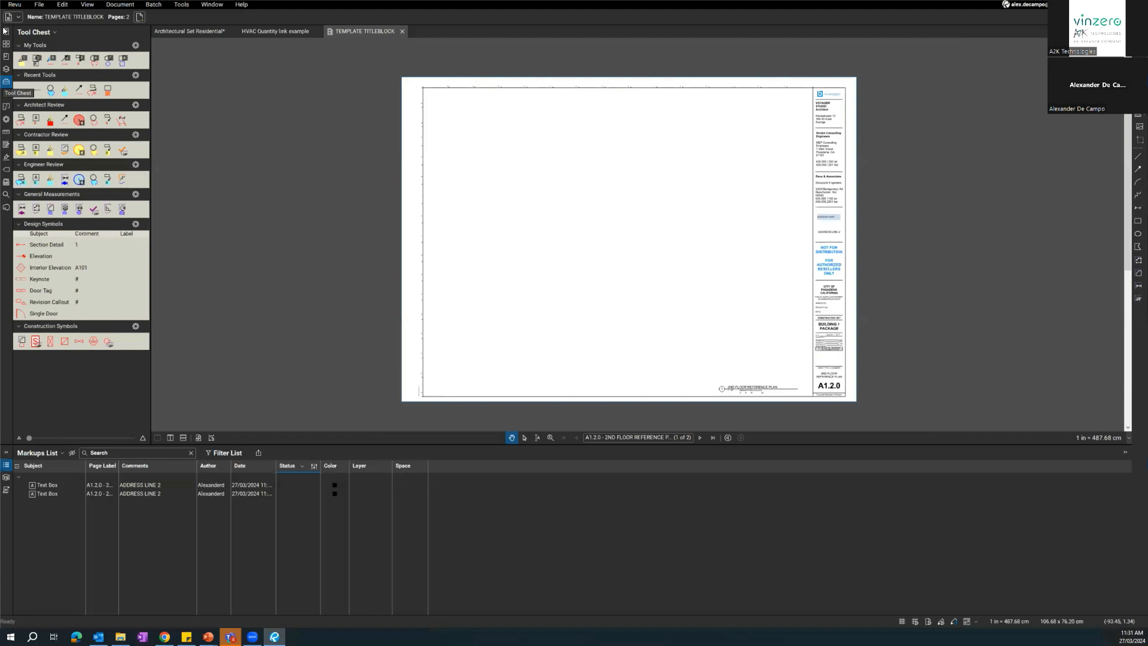
{"action": "left_click", "coordinate": [14, 4]}
{"action": "mouse_move", "coordinate": [36, 34]}
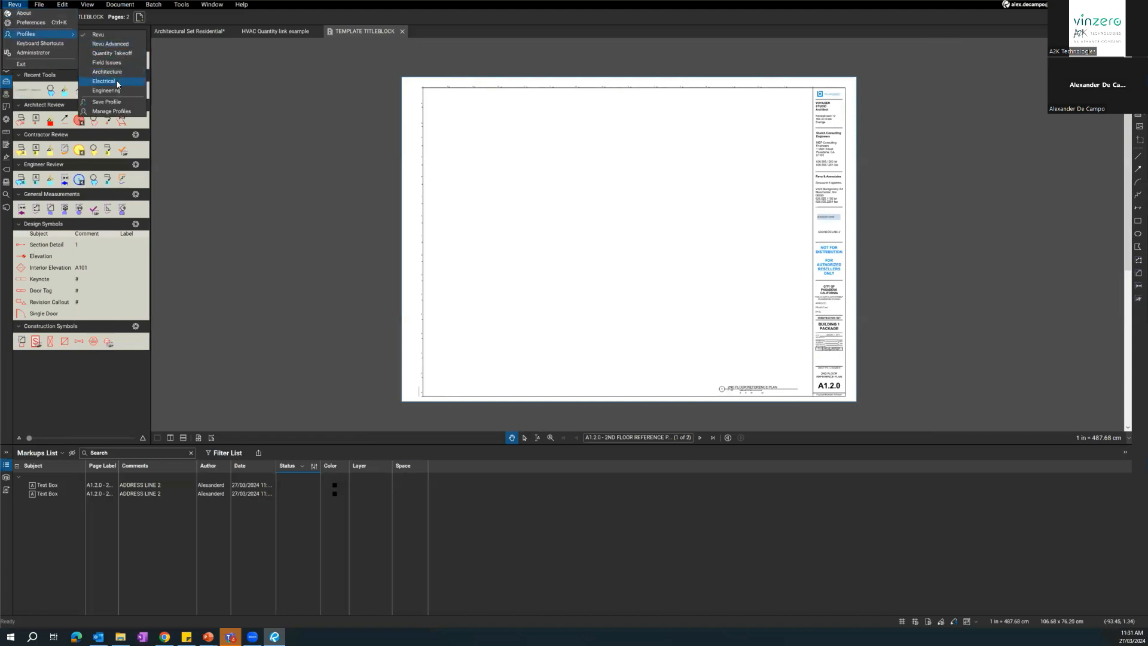
{"action": "left_click", "coordinate": [117, 85]}
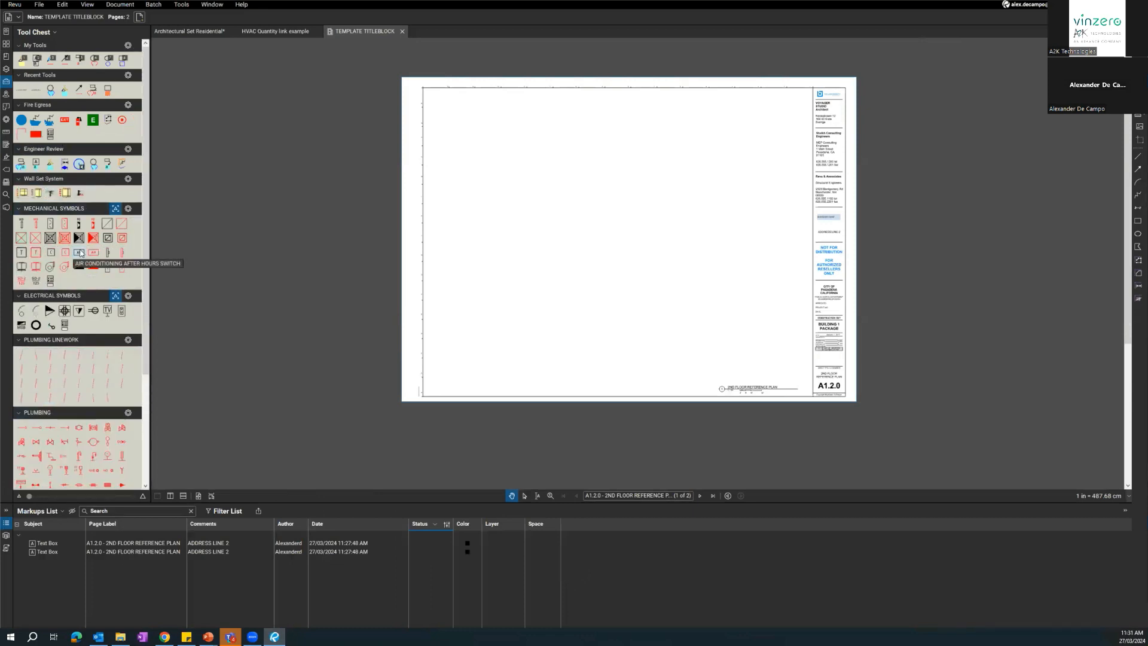
{"action": "scroll", "coordinate": [79, 257], "scroll_direction": "down", "scroll_amount": 5}
{"action": "scroll", "coordinate": [69, 317], "scroll_direction": "up", "scroll_amount": 5}
Place the Stud wall 450 crs section and elevation from the Wall Set System near the first page's upper-left corner and enlarge it.
{"action": "left_click", "coordinate": [22, 191]}
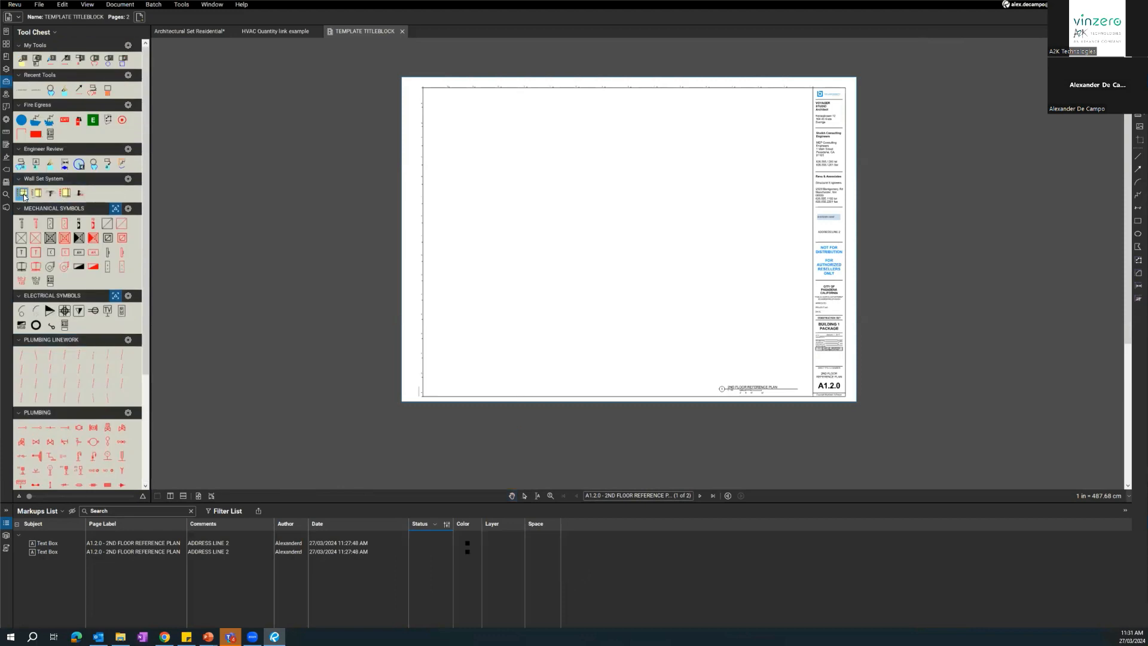
{"action": "left_click", "coordinate": [445, 156]}
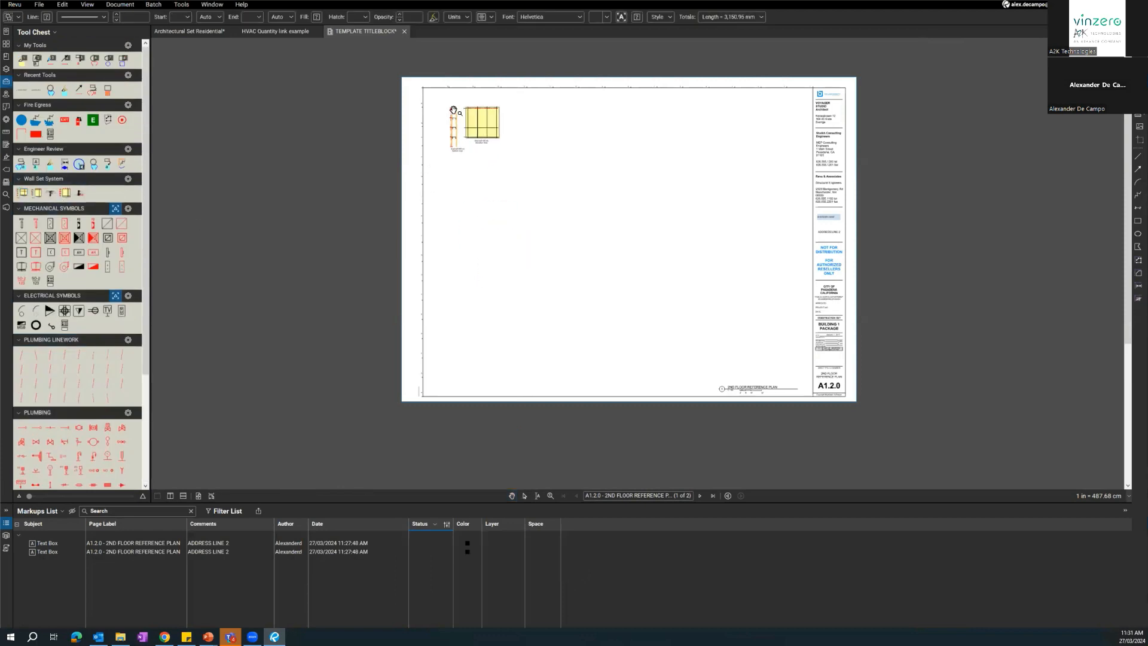
{"action": "left_click_drag", "start_coordinate": [501, 157], "coordinate": [540, 200]}
{"action": "scroll", "coordinate": [469, 160], "scroll_direction": "up", "scroll_amount": 5}
{"action": "left_click_drag", "start_coordinate": [496, 336], "coordinate": [502, 372]}
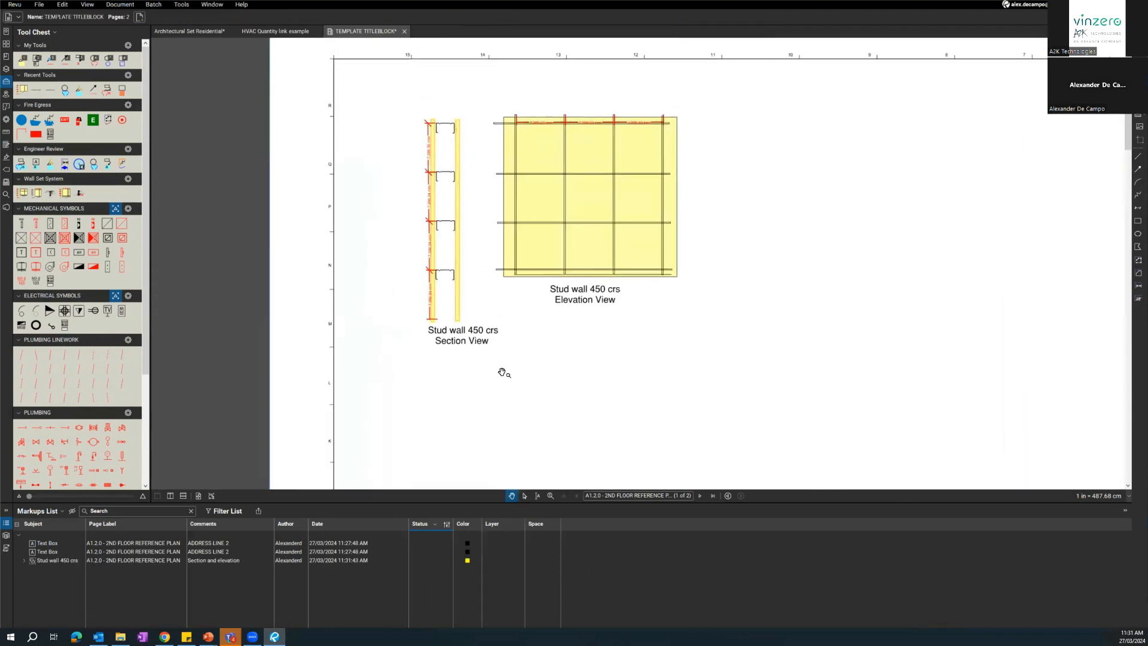
Place the Stud wall 300 crs section and elevation beside the 450 crs detail and enlarge it.
{"action": "left_click", "coordinate": [36, 194]}
{"action": "scroll", "coordinate": [676, 282], "scroll_direction": "down", "scroll_amount": 3}
{"action": "left_click", "coordinate": [717, 259]}
{"action": "left_click_drag", "start_coordinate": [748, 318], "coordinate": [468, 237]}
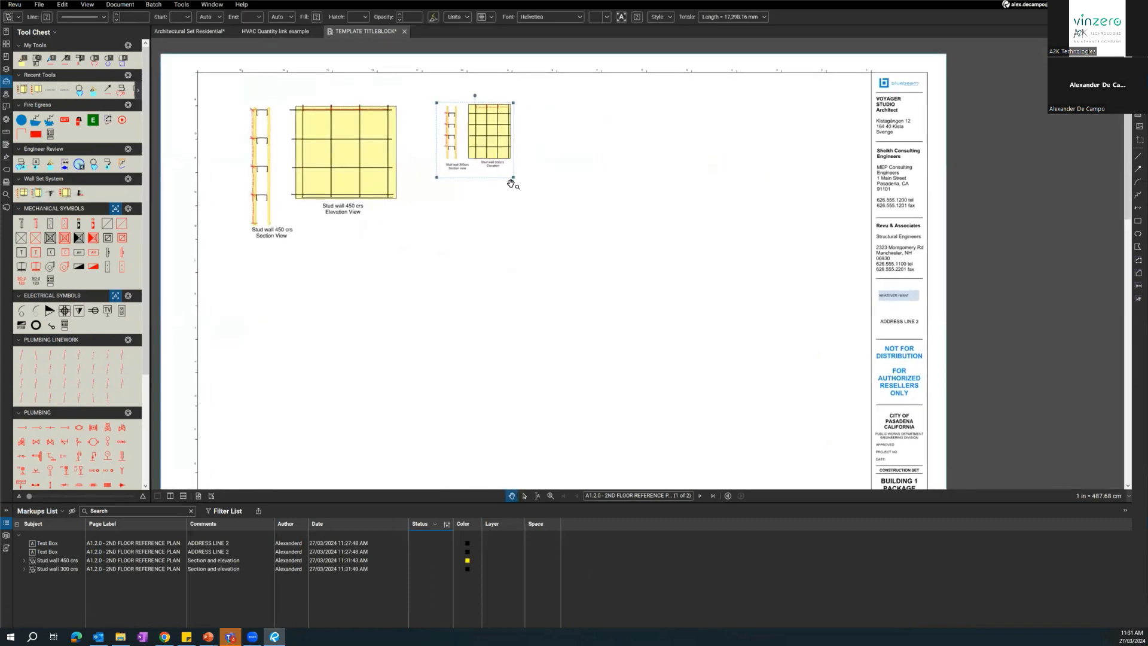
{"action": "left_click_drag", "start_coordinate": [513, 177], "coordinate": [581, 241]}
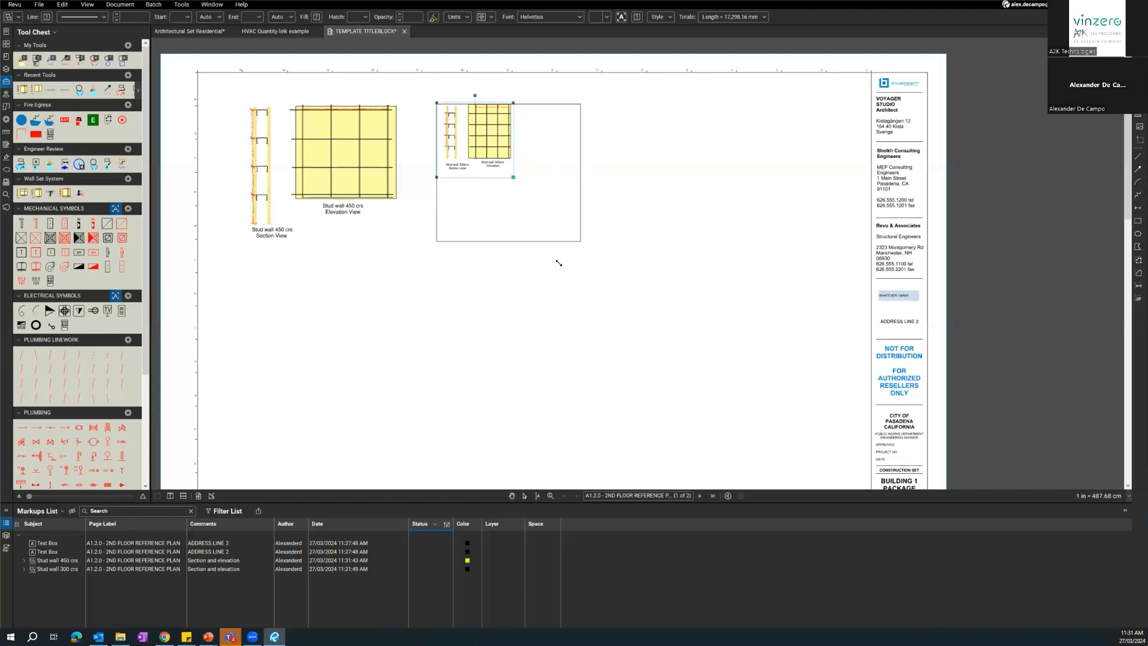
Place the standard partition detail from the Wall Set System beside the 300 crs stud wall and enlarge it.
{"action": "left_click", "coordinate": [51, 193]}
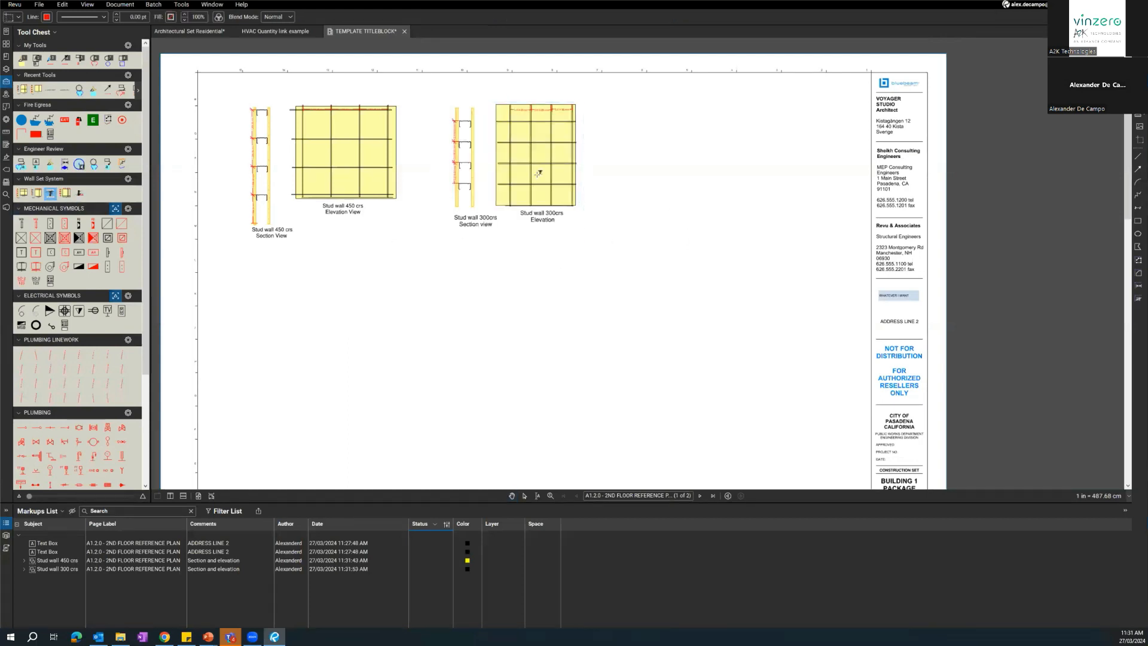
{"action": "left_click", "coordinate": [641, 146]}
{"action": "left_click_drag", "start_coordinate": [647, 152], "coordinate": [742, 218]}
{"action": "left_click_drag", "start_coordinate": [652, 166], "coordinate": [644, 169]}
{"action": "left_click_drag", "start_coordinate": [604, 282], "coordinate": [633, 270]}
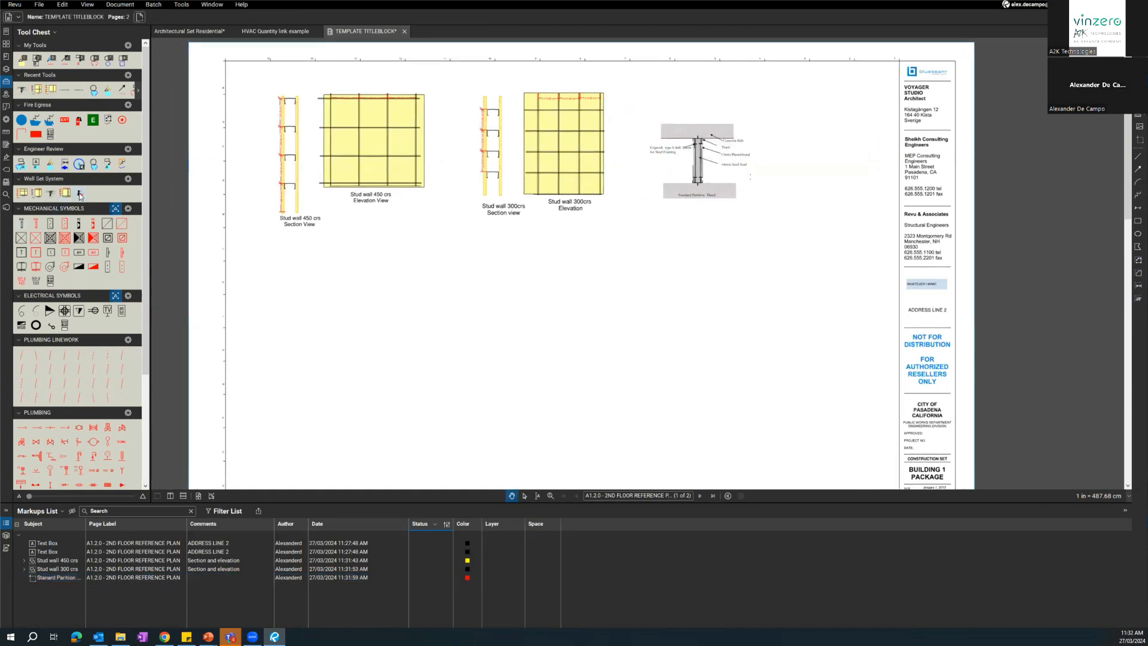
Place the recessed skirting partition detail from the Wall Set System, enlarge it, and move it below the standard partition detail.
{"action": "left_click", "coordinate": [80, 194]}
{"action": "left_click", "coordinate": [268, 290]}
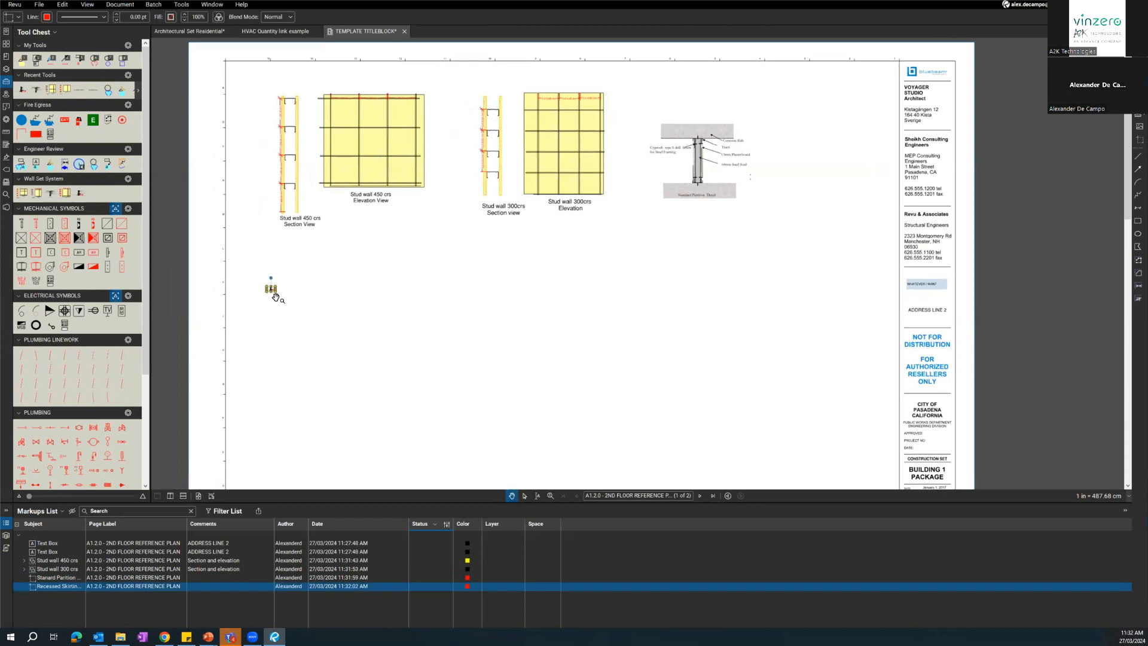
{"action": "left_click_drag", "start_coordinate": [276, 292], "coordinate": [419, 408]}
{"action": "left_click_drag", "start_coordinate": [329, 335], "coordinate": [698, 298]}
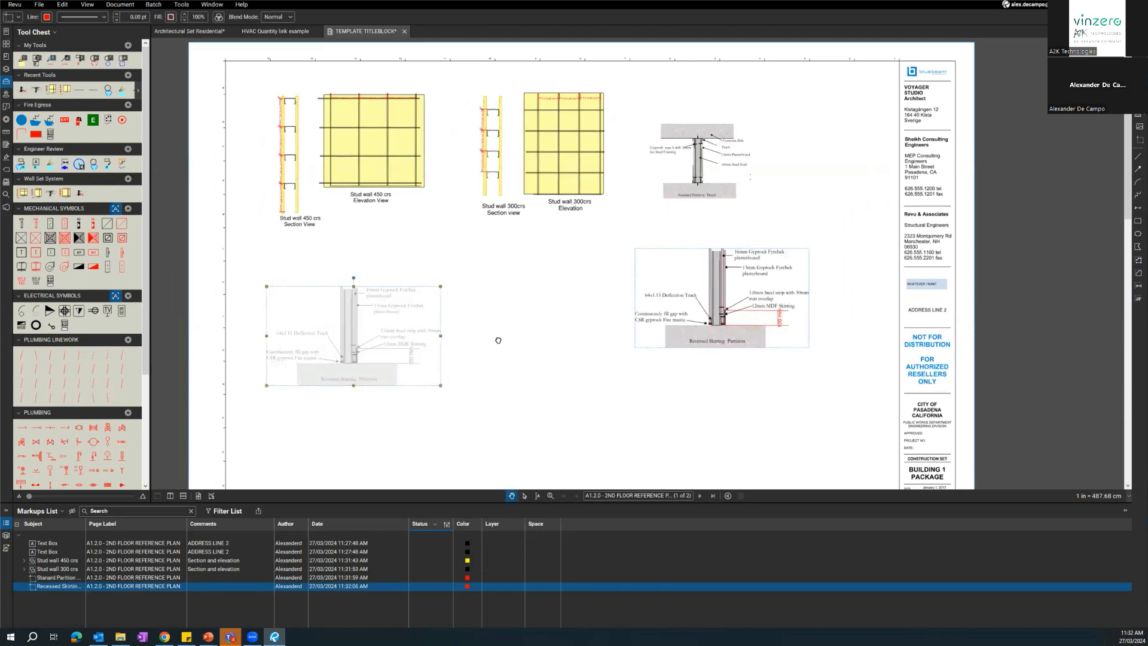
Go to the blank second page of the template title block and bring the Plumbing tool set into reach.
{"action": "left_click_drag", "start_coordinate": [542, 334], "coordinate": [568, 325]}
{"action": "left_click", "coordinate": [737, 306]}
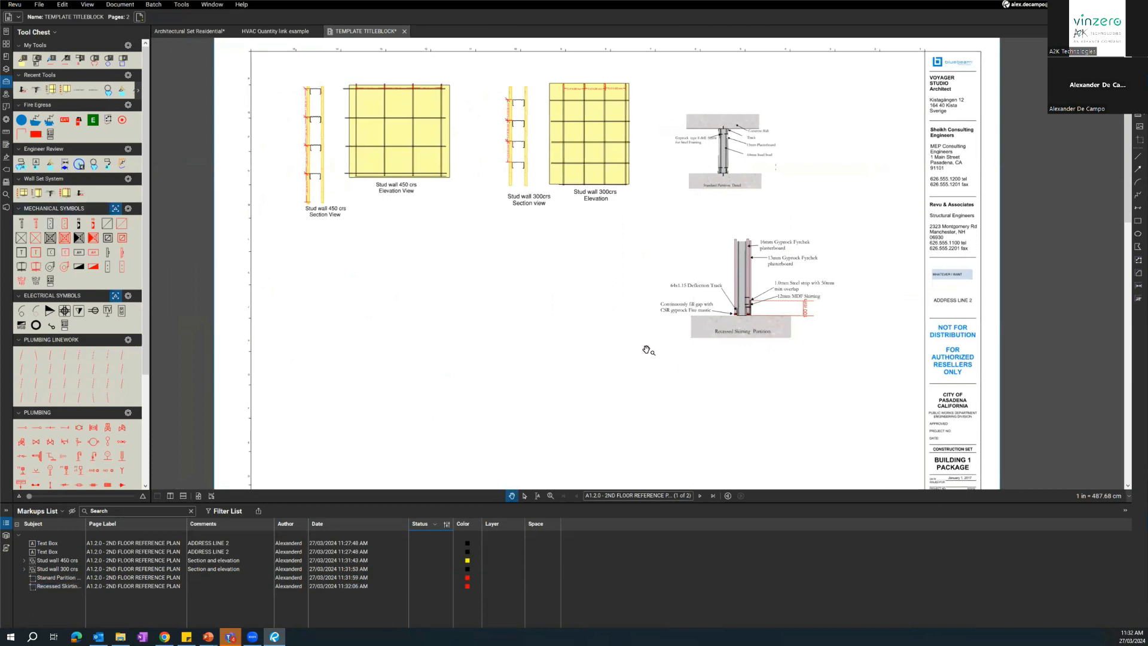
{"action": "left_click_drag", "start_coordinate": [515, 376], "coordinate": [528, 346]}
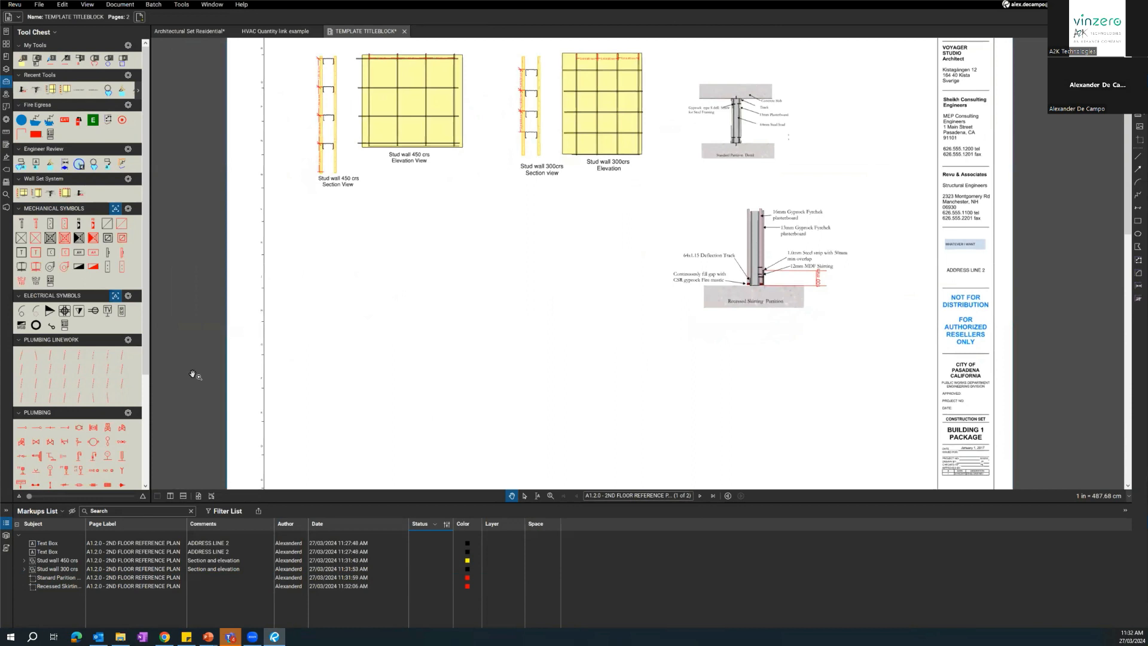
{"action": "scroll", "coordinate": [54, 347], "scroll_direction": "down", "scroll_amount": 3}
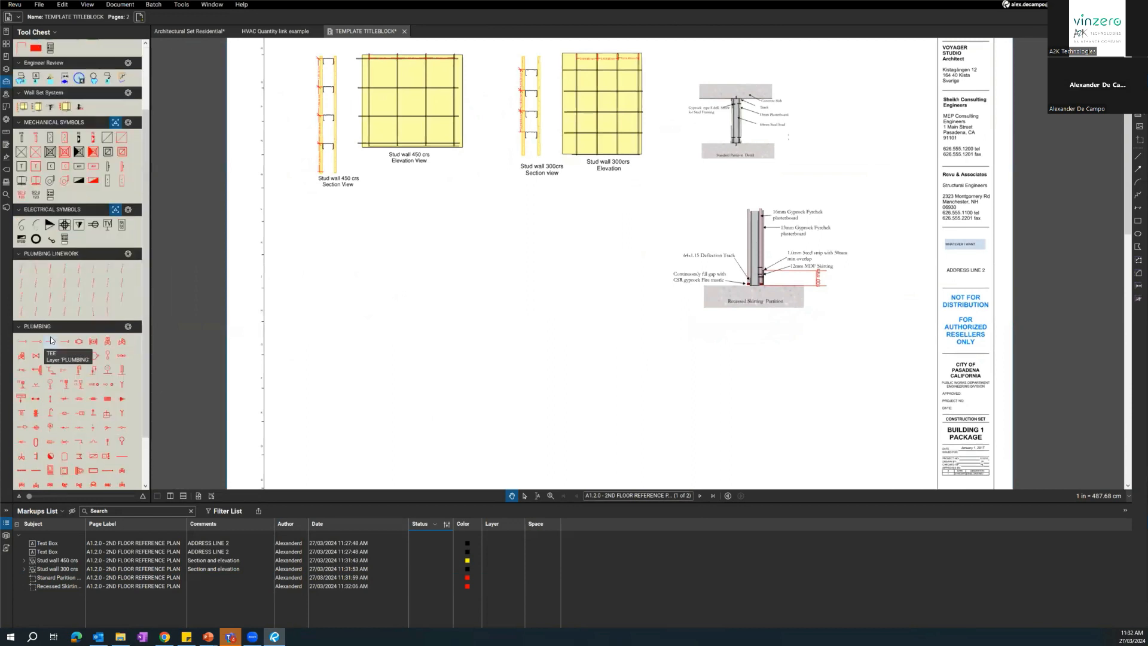
{"action": "scroll", "coordinate": [62, 384], "scroll_direction": "down", "scroll_amount": 2}
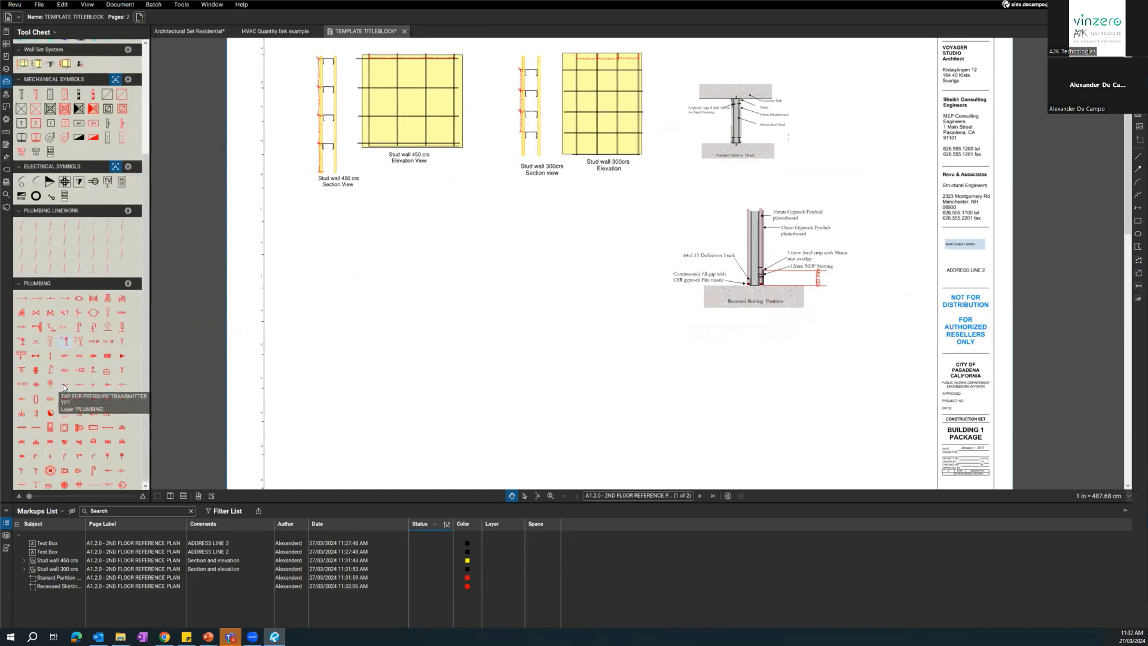
{"action": "scroll", "coordinate": [668, 295], "scroll_direction": "down", "scroll_amount": 1}
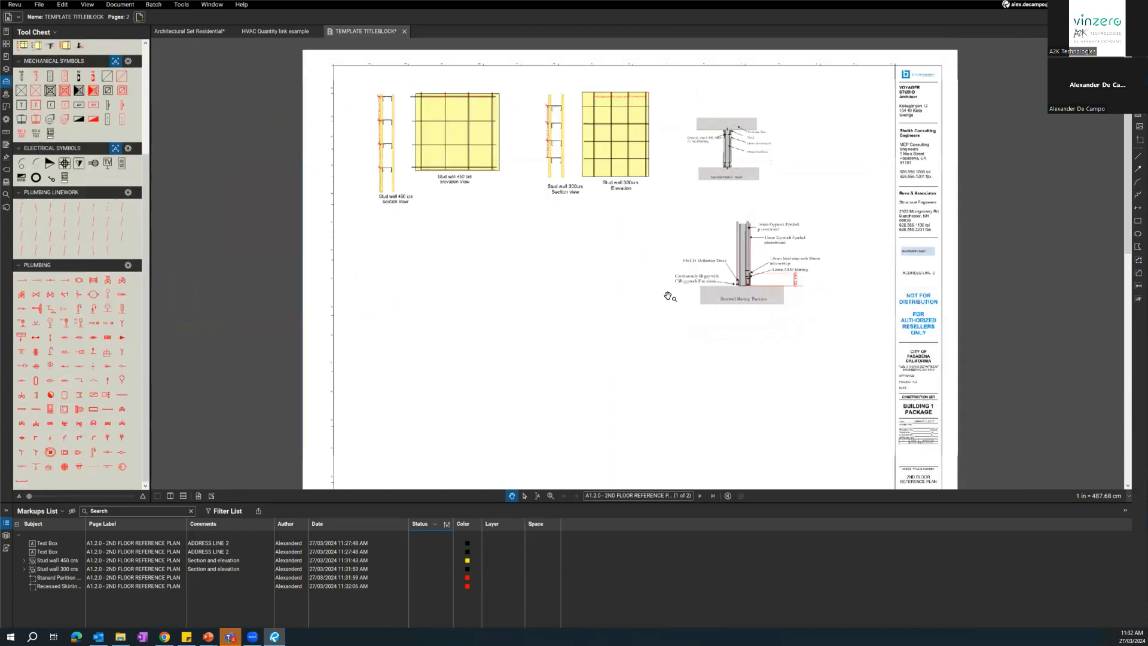
{"action": "left_click", "coordinate": [700, 496]}
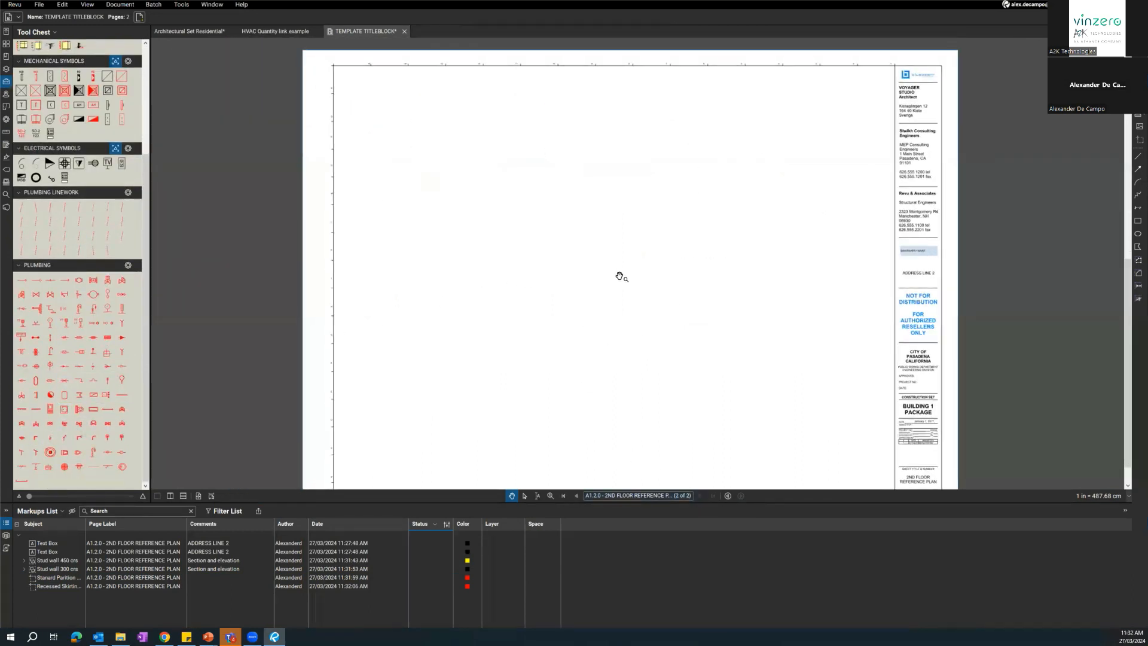
{"action": "middle_click", "coordinate": [619, 275]}
{"action": "left_click_drag", "start_coordinate": [547, 367], "coordinate": [554, 359]}
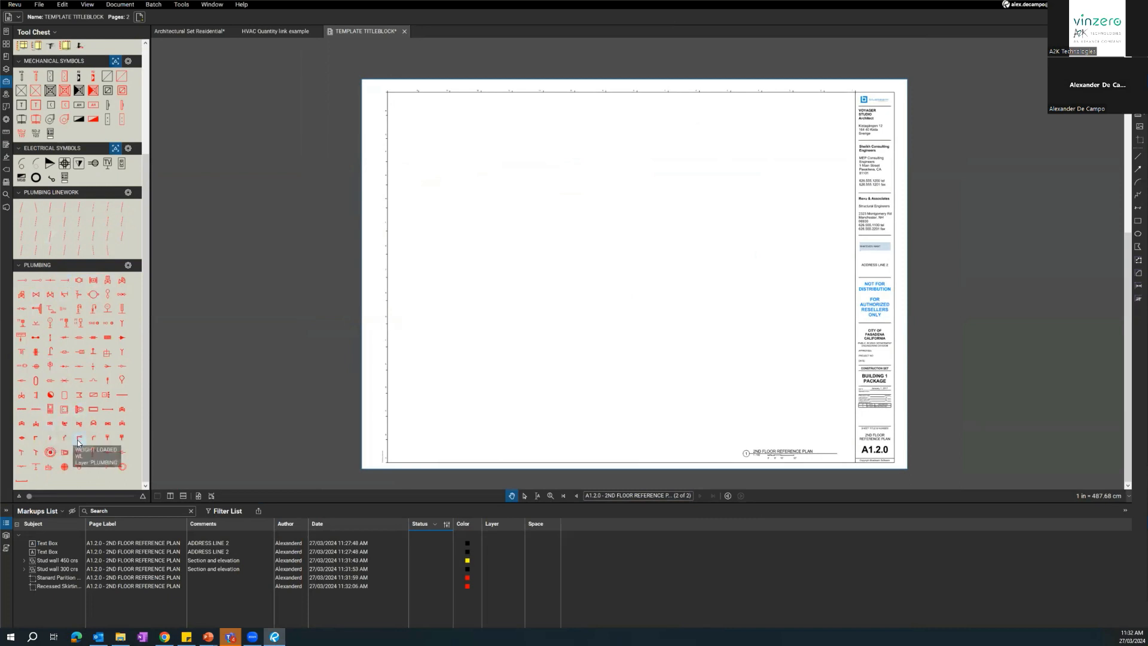
Display the Plumbing and Plumbing Linework tool sets in Detail mode so each tool lists its subject and comment.
{"action": "left_click", "coordinate": [128, 265]}
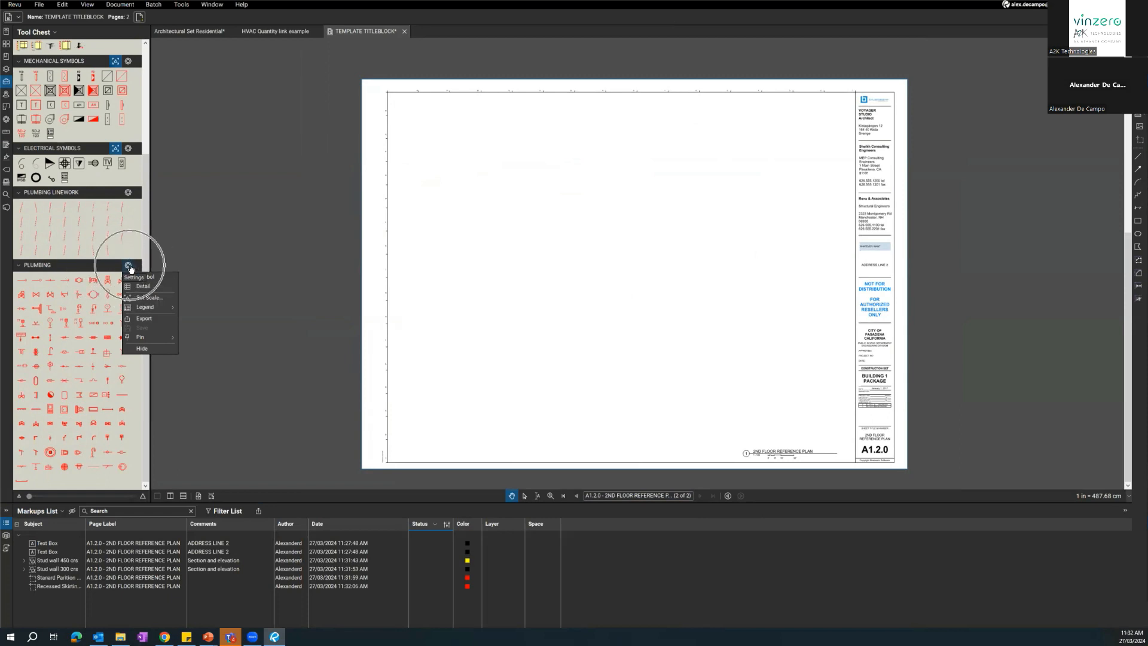
{"action": "left_click", "coordinate": [134, 287]}
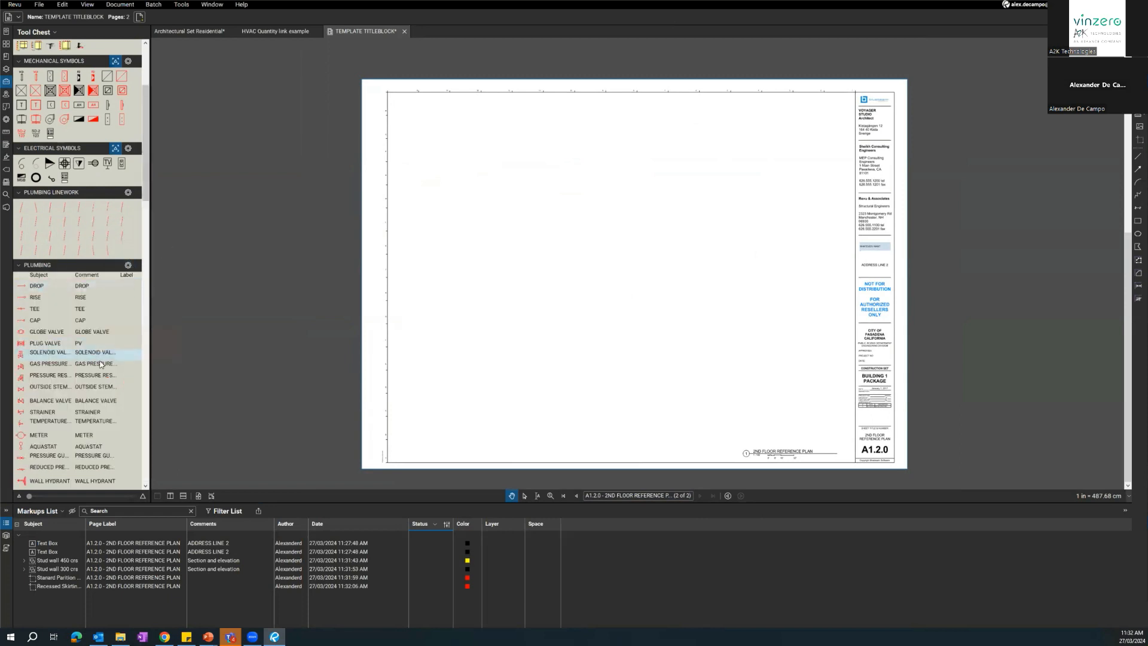
{"action": "left_click", "coordinate": [128, 193]}
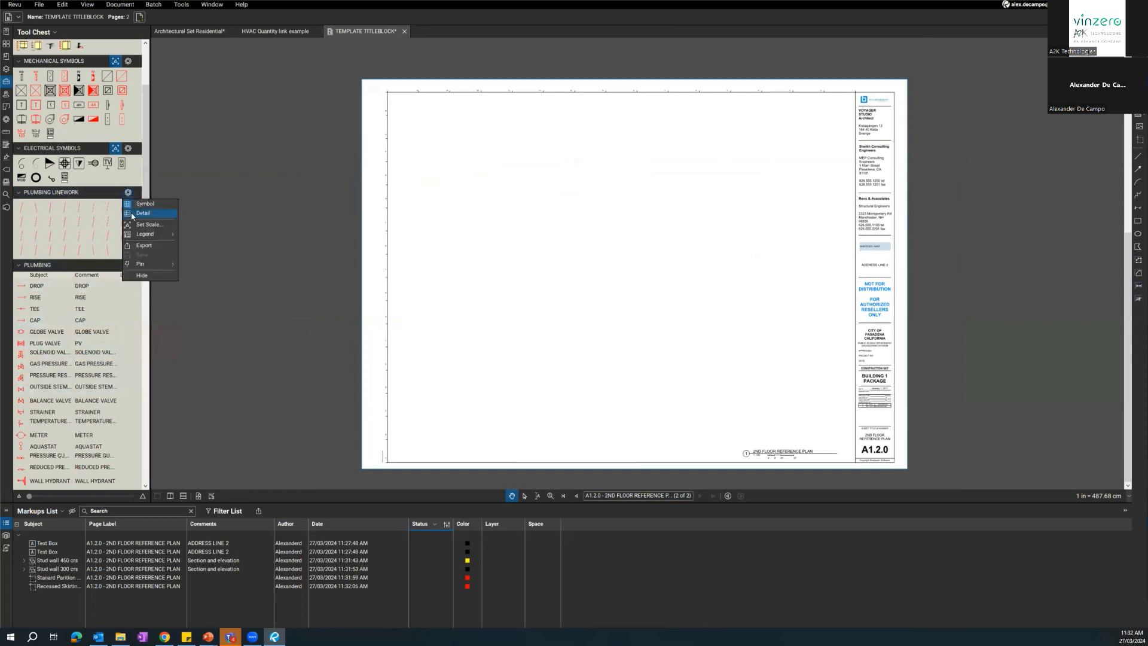
{"action": "left_click", "coordinate": [132, 213]}
{"action": "scroll", "coordinate": [60, 224], "scroll_direction": "down", "scroll_amount": 15}
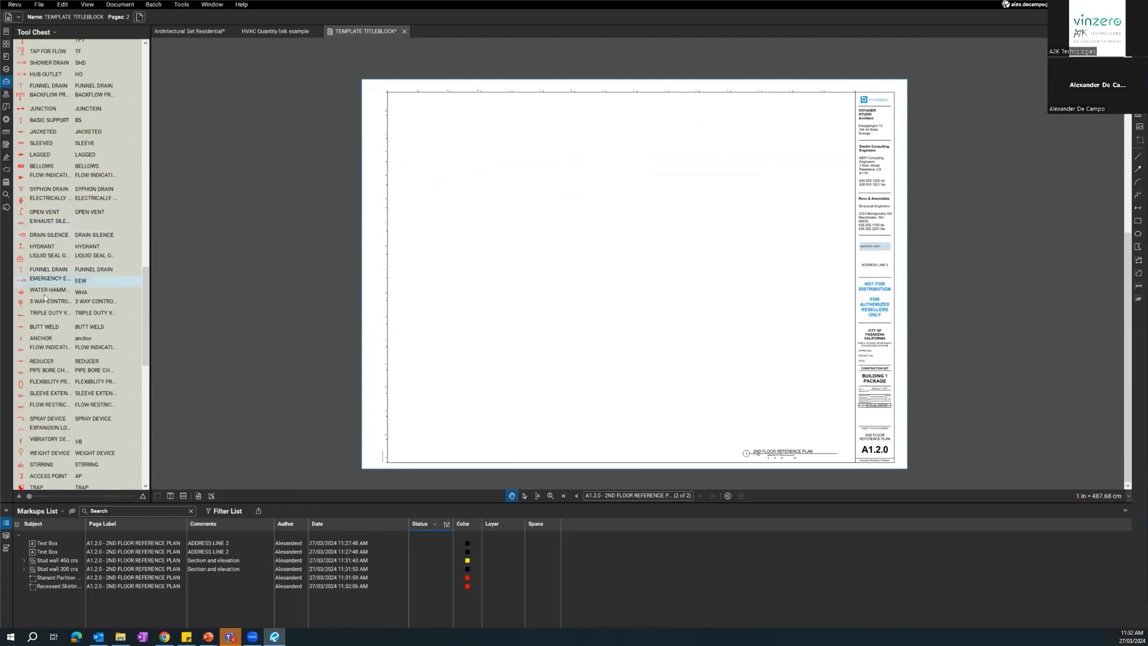
{"action": "left_click", "coordinate": [48, 327]}
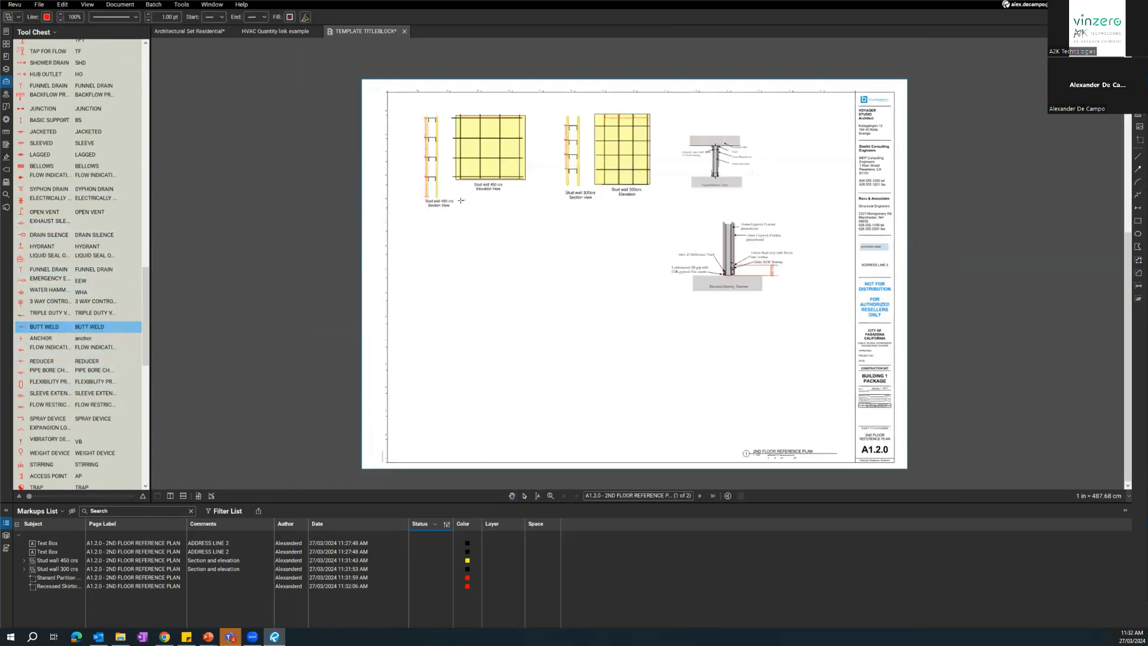
{"action": "scroll", "coordinate": [455, 194], "scroll_direction": "up", "scroll_amount": 3}
{"action": "scroll", "coordinate": [441, 159], "scroll_direction": "down", "scroll_amount": 5}
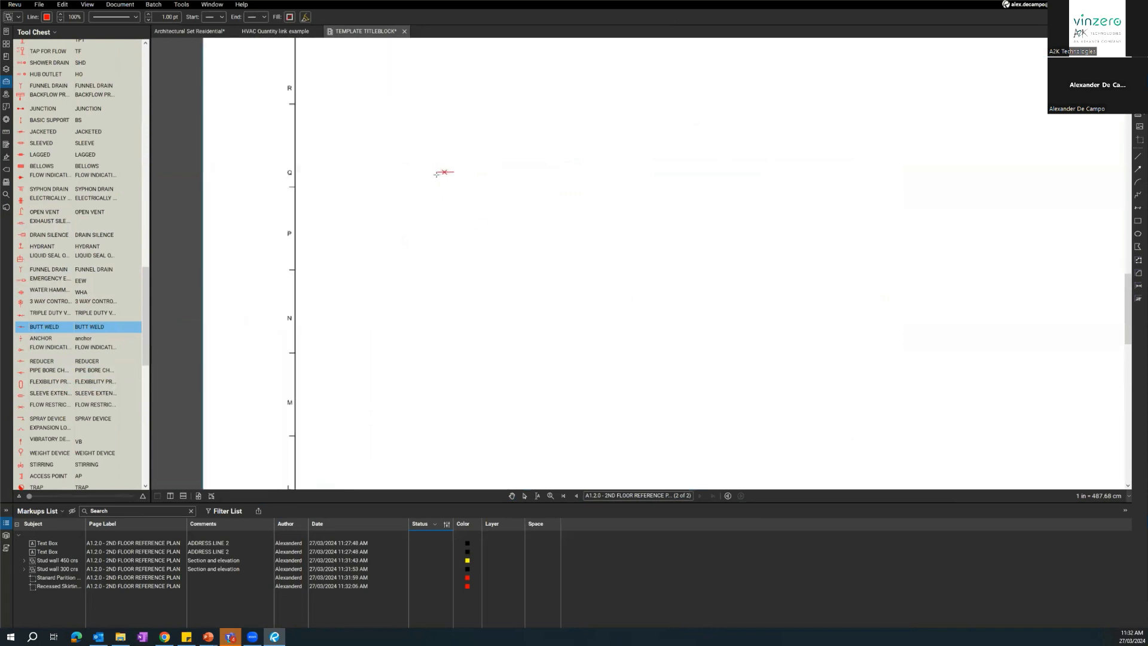
Apply the preset scale 1:10 to the two selected pages.
{"action": "left_click", "coordinate": [1101, 497]}
{"action": "left_click", "coordinate": [522, 272]}
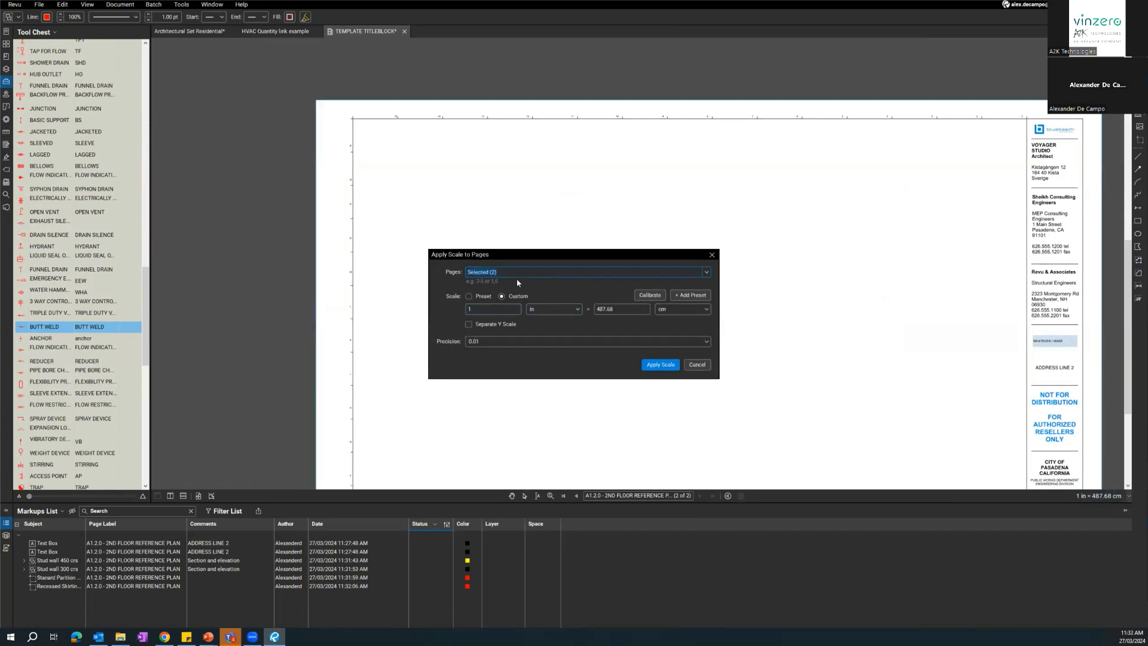
{"action": "left_click", "coordinate": [706, 272]}
{"action": "left_click", "coordinate": [706, 274]}
{"action": "left_click", "coordinate": [468, 296]}
{"action": "left_click", "coordinate": [496, 310]}
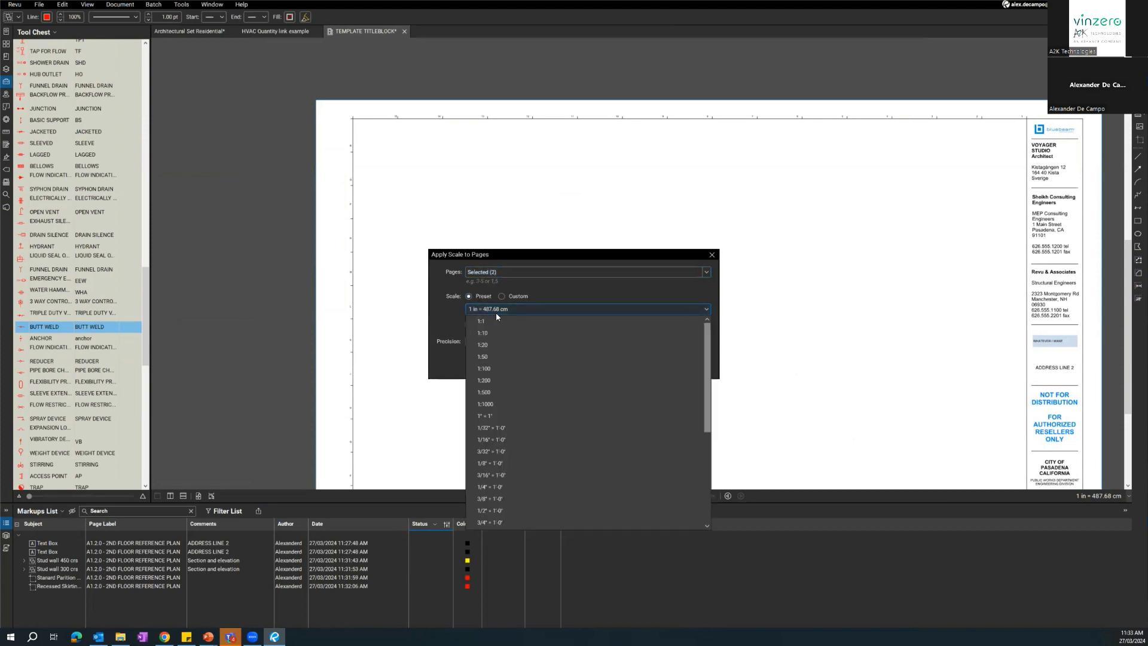
{"action": "left_click", "coordinate": [495, 339]}
{"action": "left_click", "coordinate": [651, 365]}
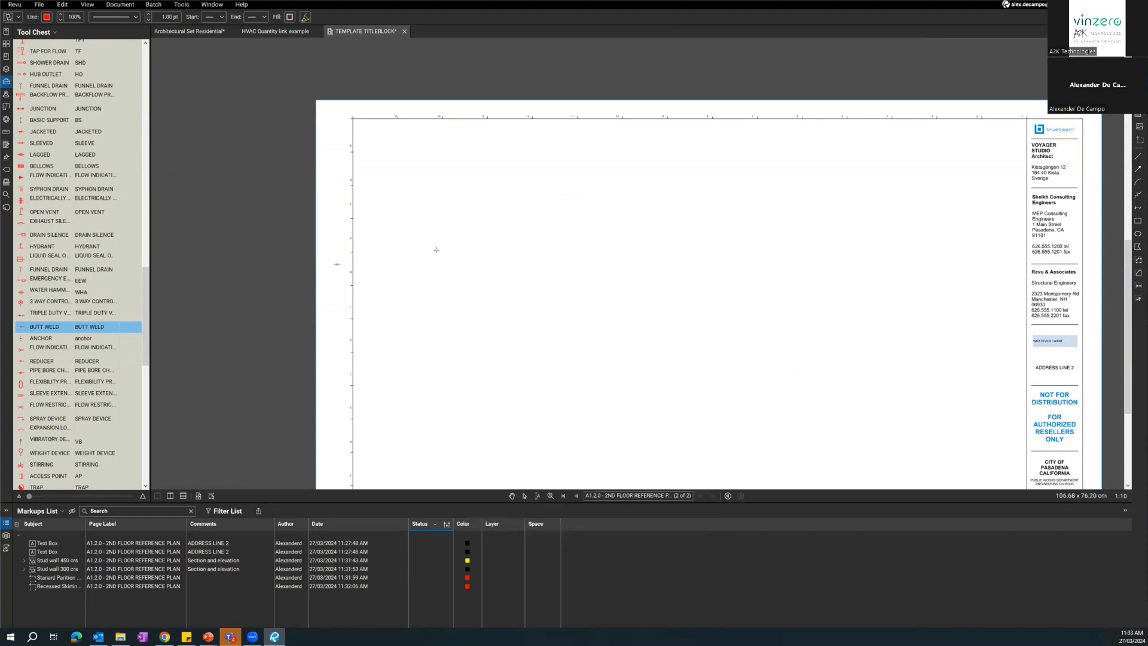
Set the Plumbing tool set's dynamic scale to the 1:10 preset.
{"action": "scroll", "coordinate": [72, 269], "scroll_direction": "up", "scroll_amount": 10}
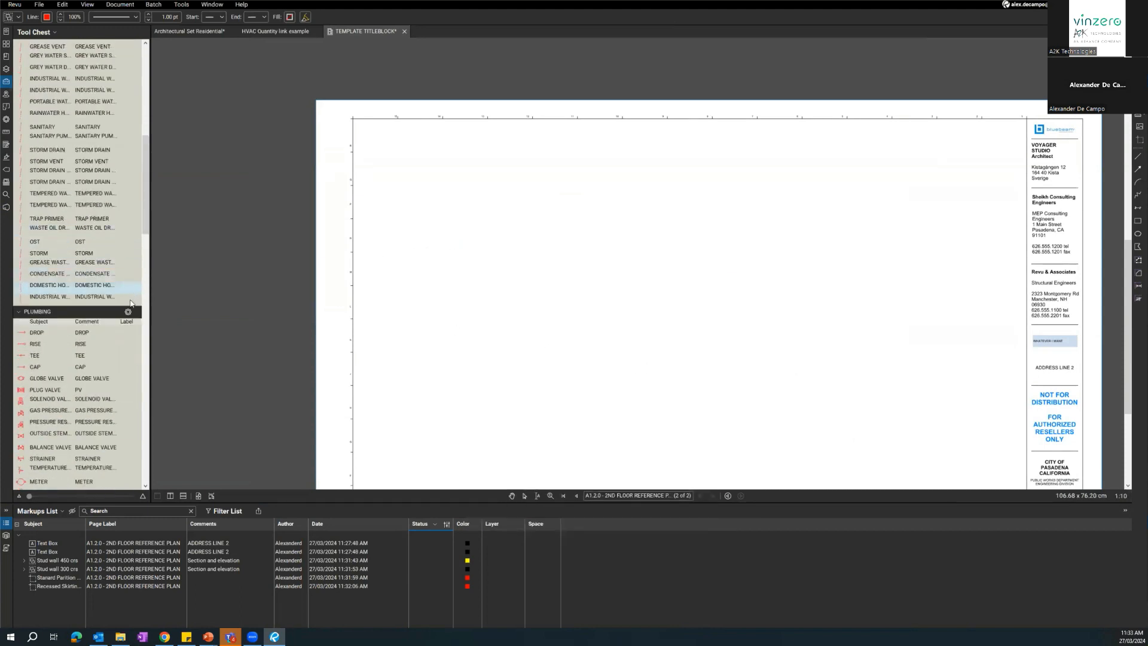
{"action": "left_click", "coordinate": [128, 312]}
{"action": "left_click", "coordinate": [141, 345]}
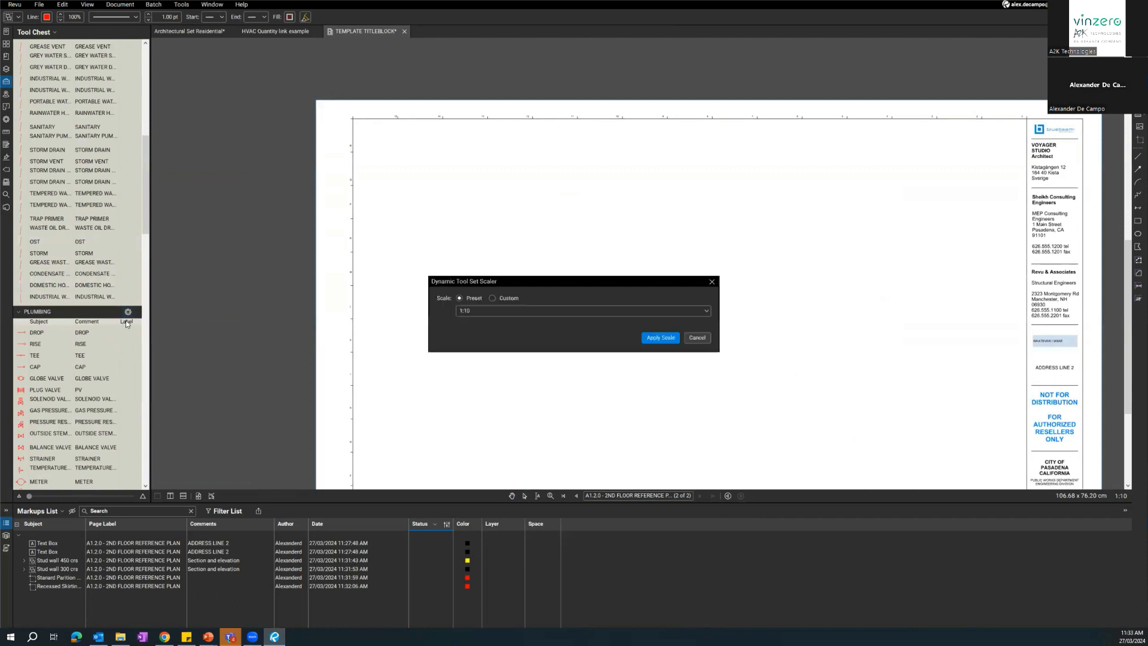
{"action": "left_click", "coordinate": [656, 335]}
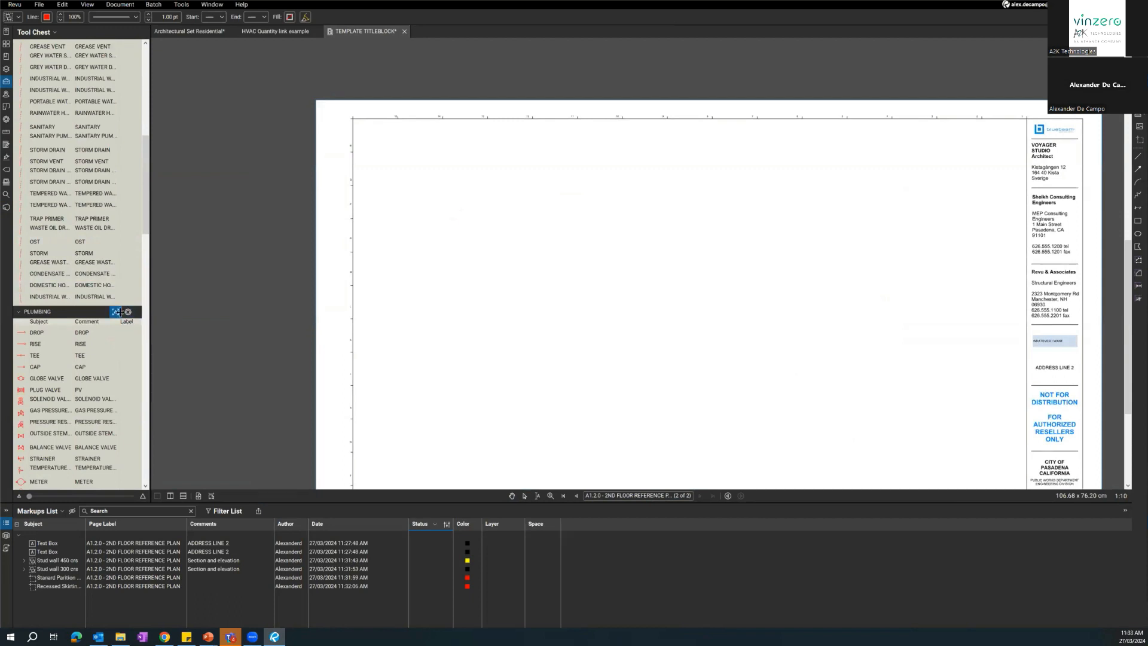
Place the PRESSURE RESUDING VALVE symbol near the second page's upper-left corner and the OUTSIDE STEM & YOKE VALVE to its right.
{"action": "scroll", "coordinate": [383, 323], "scroll_direction": "down", "scroll_amount": 1}
{"action": "left_click_drag", "start_coordinate": [403, 315], "coordinate": [435, 278]}
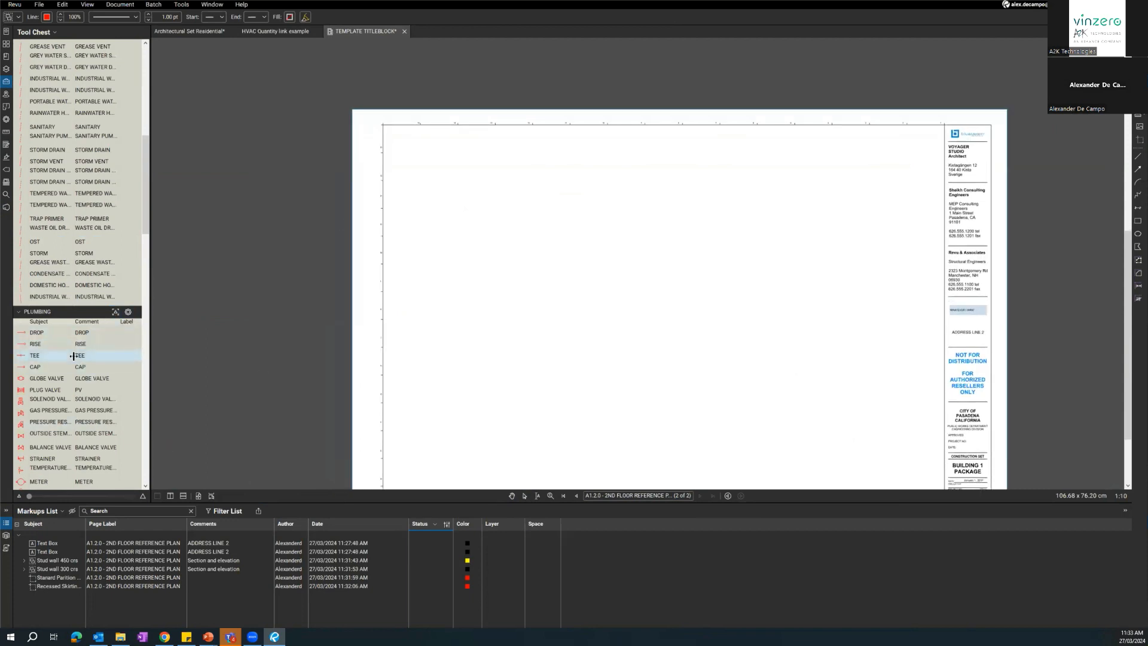
{"action": "scroll", "coordinate": [73, 356], "scroll_direction": "down", "scroll_amount": 3}
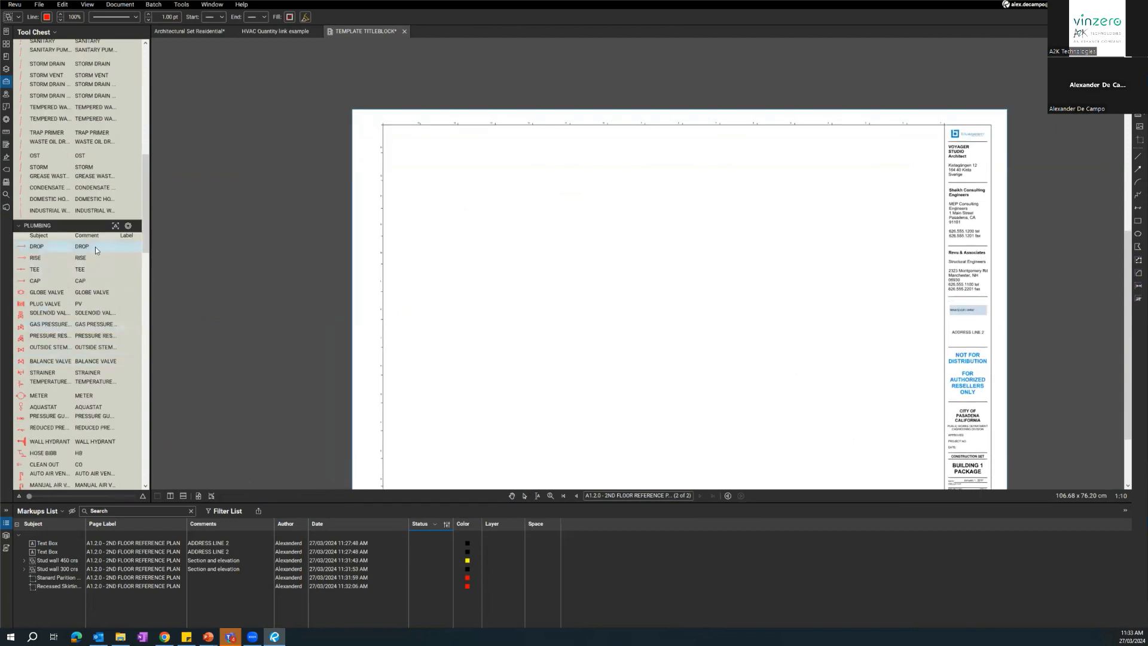
{"action": "left_click", "coordinate": [119, 336]}
{"action": "scroll", "coordinate": [447, 165], "scroll_direction": "up", "scroll_amount": 1}
{"action": "scroll", "coordinate": [446, 165], "scroll_direction": "up", "scroll_amount": 2}
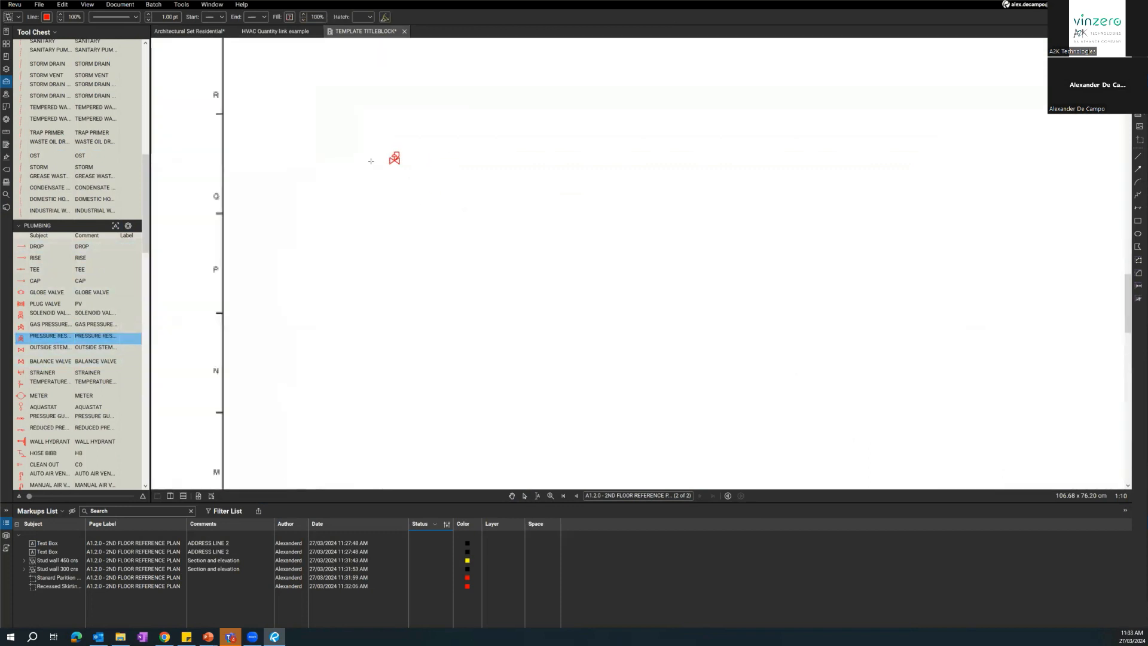
{"action": "left_click", "coordinate": [392, 169]}
{"action": "left_click", "coordinate": [53, 352]}
{"action": "left_click", "coordinate": [457, 171]}
Place the METER and WALL HYDRANT symbols in line to the right of the outside stem and yoke valve.
{"action": "left_click", "coordinate": [57, 398]}
{"action": "left_click", "coordinate": [541, 172]}
{"action": "left_click", "coordinate": [53, 443]}
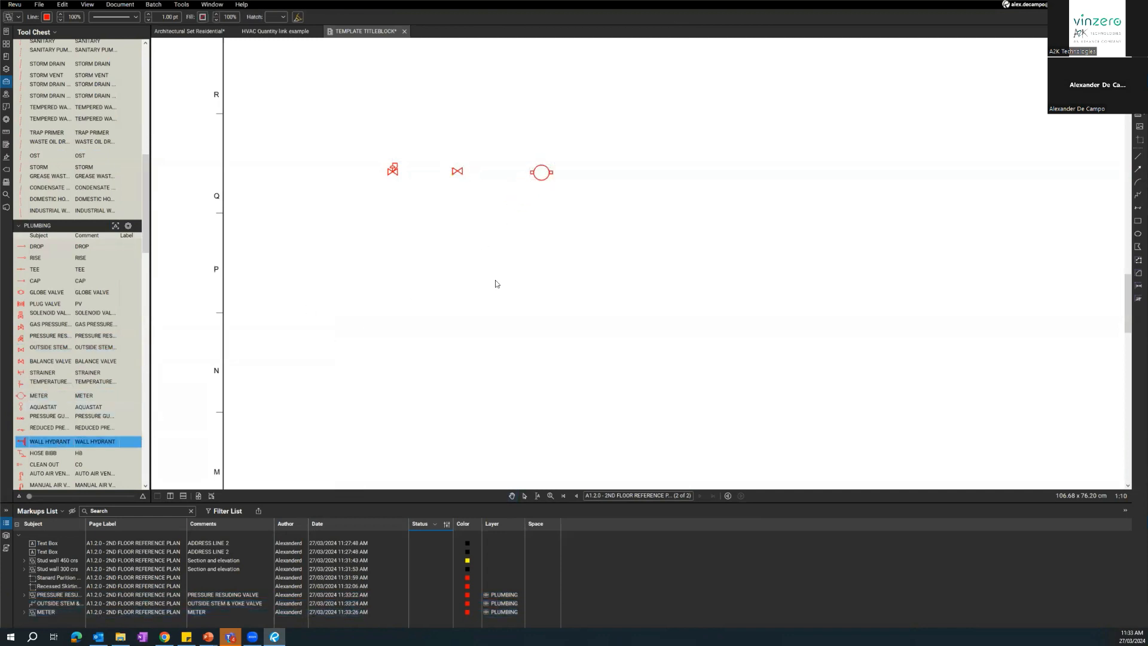
{"action": "left_click", "coordinate": [627, 185]}
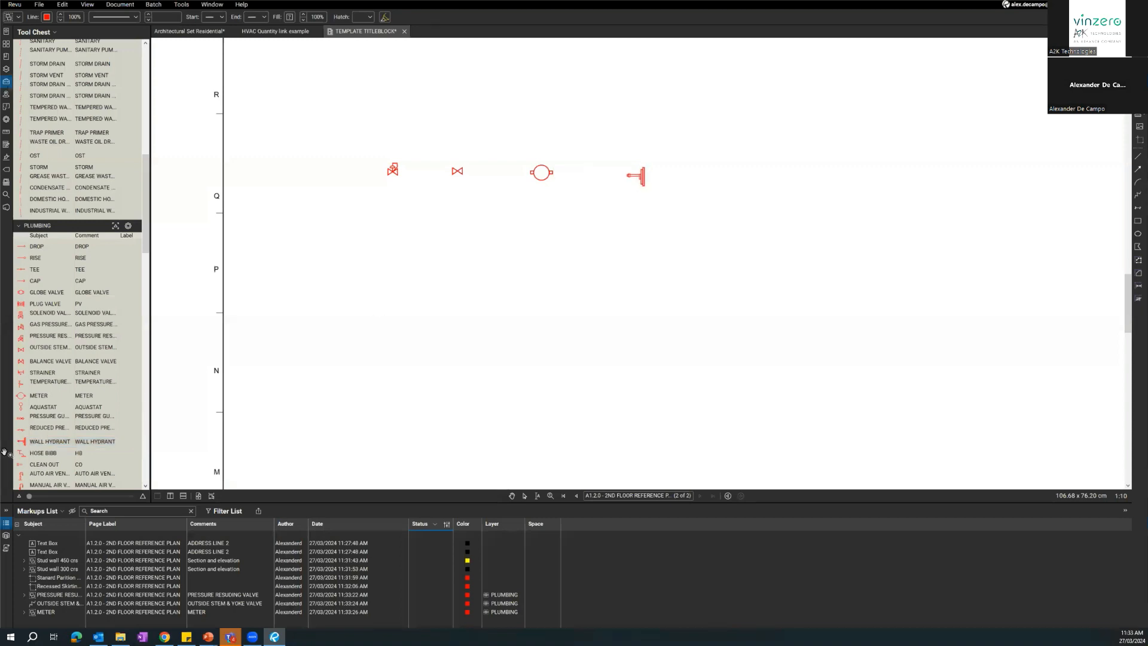
Place the pressure indicator symbol below and right of the wall hydrant, and the tap for pressure transmitter beneath it.
{"action": "scroll", "coordinate": [57, 456], "scroll_direction": "down", "scroll_amount": 3}
{"action": "left_click", "coordinate": [57, 459]}
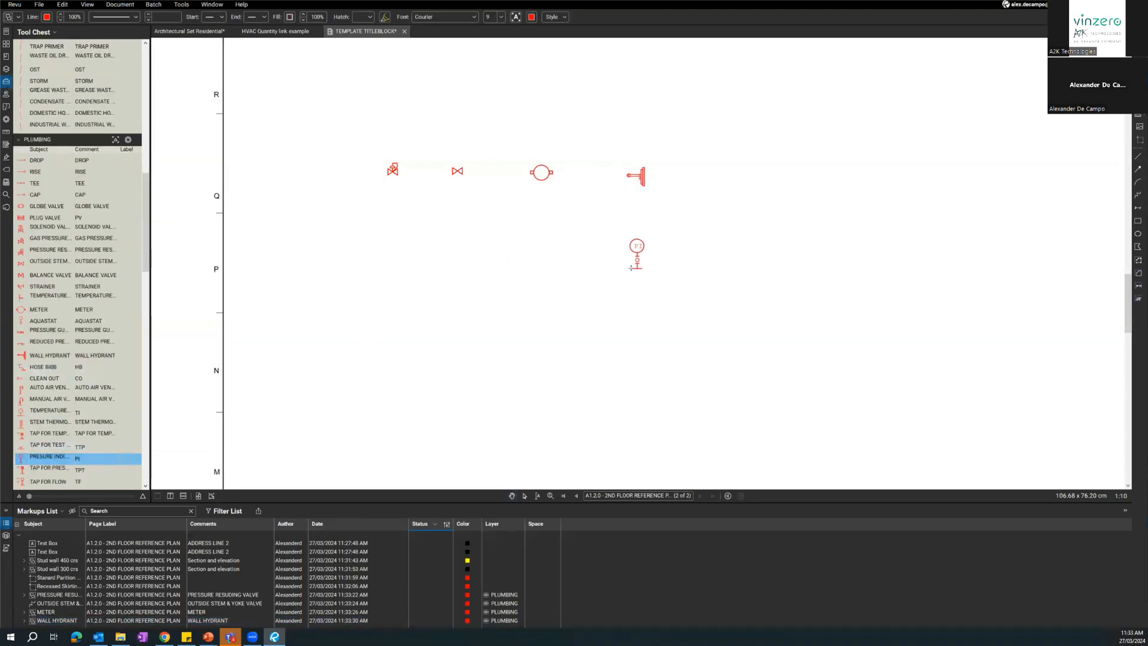
{"action": "left_click", "coordinate": [688, 285]}
{"action": "left_click", "coordinate": [65, 471]}
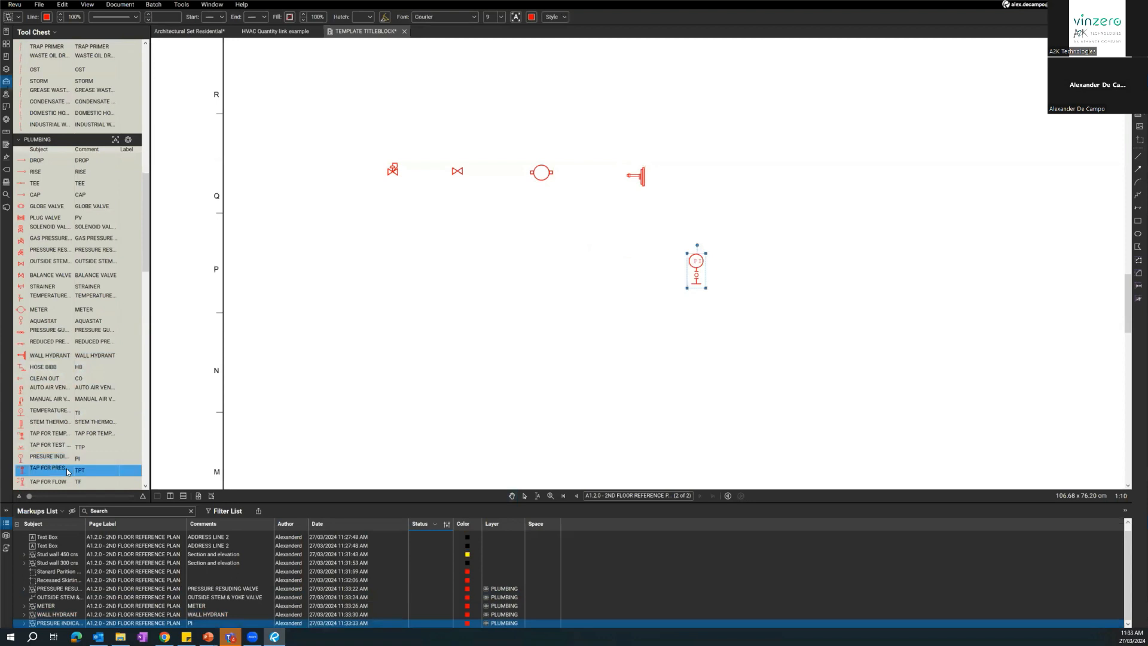
{"action": "left_click", "coordinate": [675, 368]}
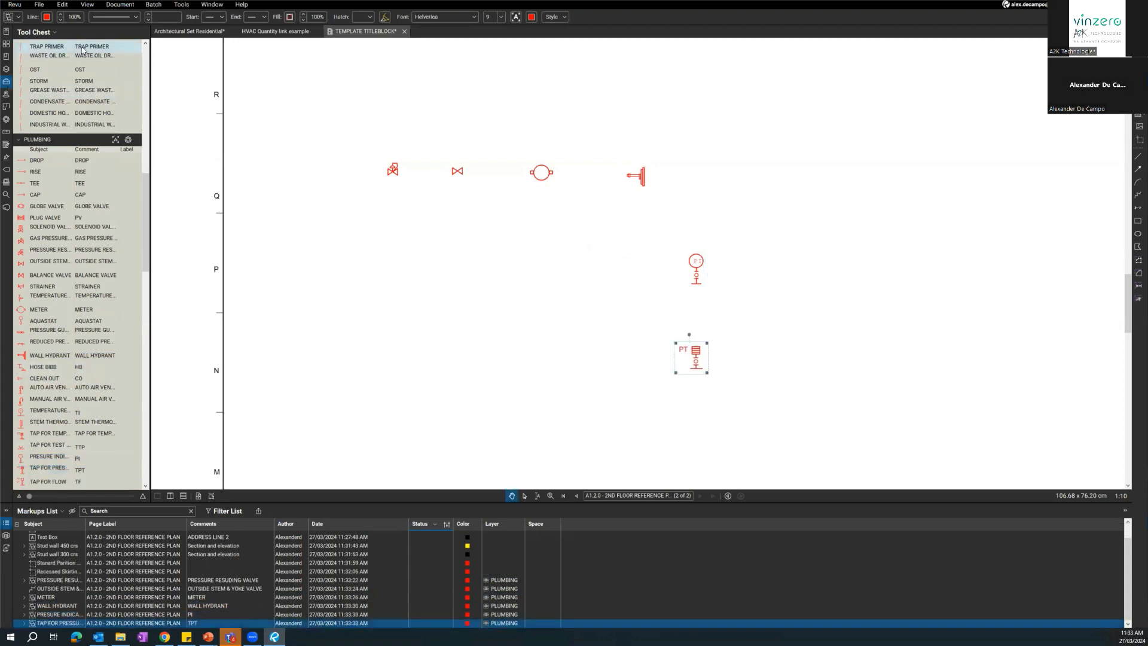
{"action": "scroll", "coordinate": [40, 305], "scroll_direction": "up", "scroll_amount": 10}
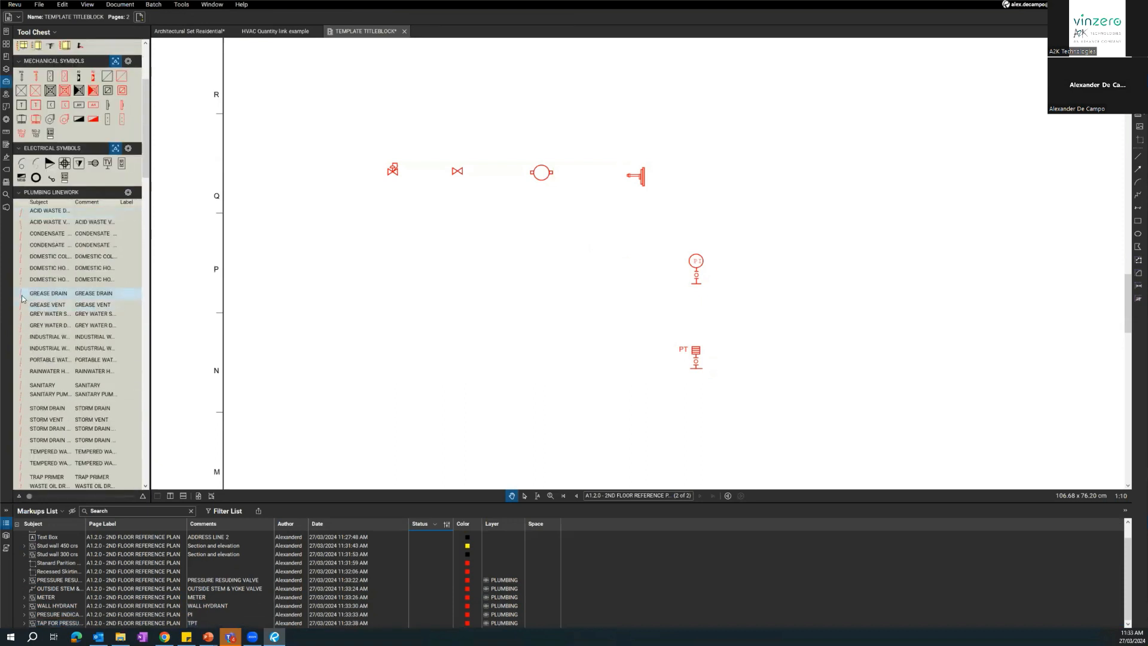
{"action": "scroll", "coordinate": [37, 298], "scroll_direction": "down", "scroll_amount": 3}
{"action": "double_click", "coordinate": [50, 287]}
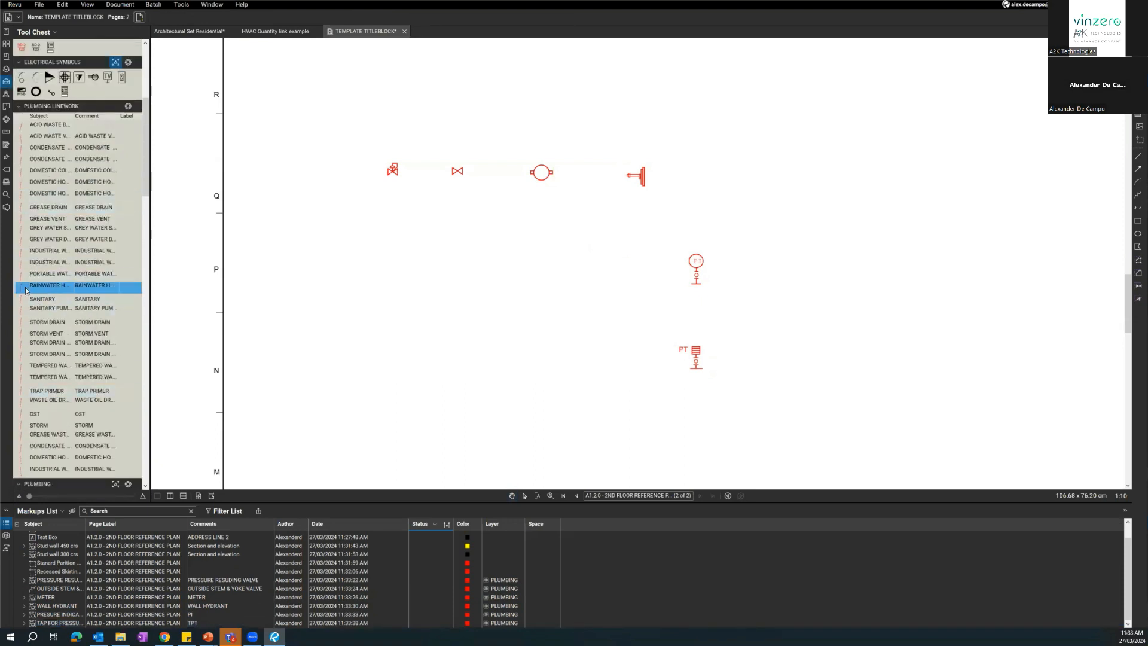
{"action": "left_click", "coordinate": [43, 413]}
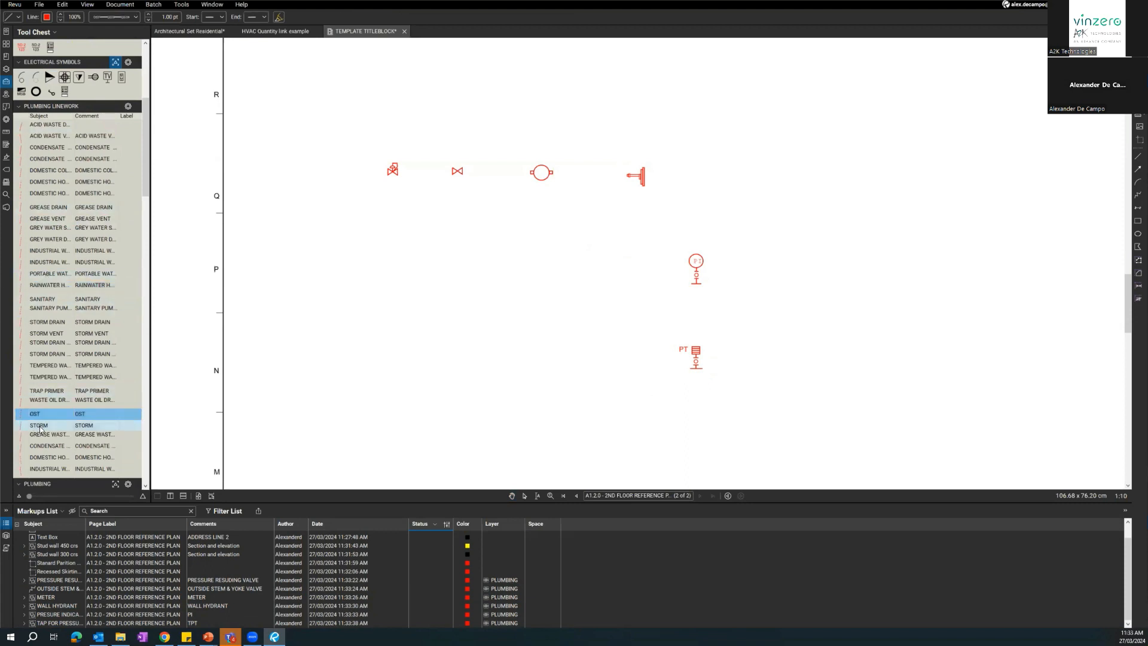
{"action": "scroll", "coordinate": [37, 418], "scroll_direction": "up", "scroll_amount": 4}
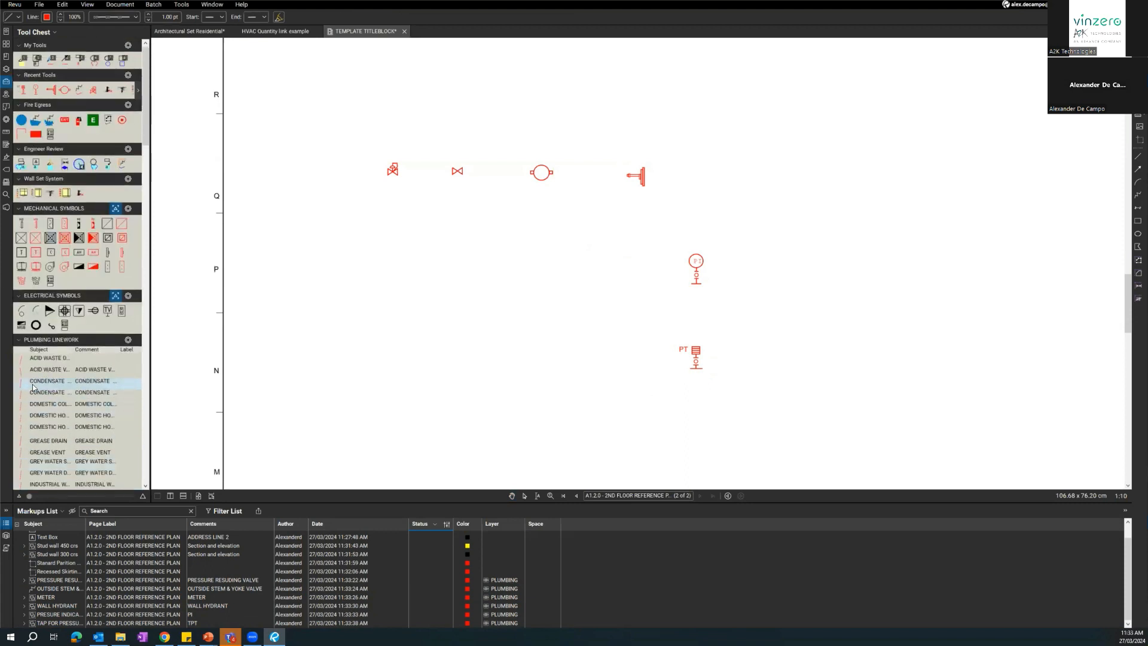
Draw domestic cold water lines from the pressure valve to the outside stem and yoke valve, and from there to the meter.
{"action": "left_click", "coordinate": [29, 405]}
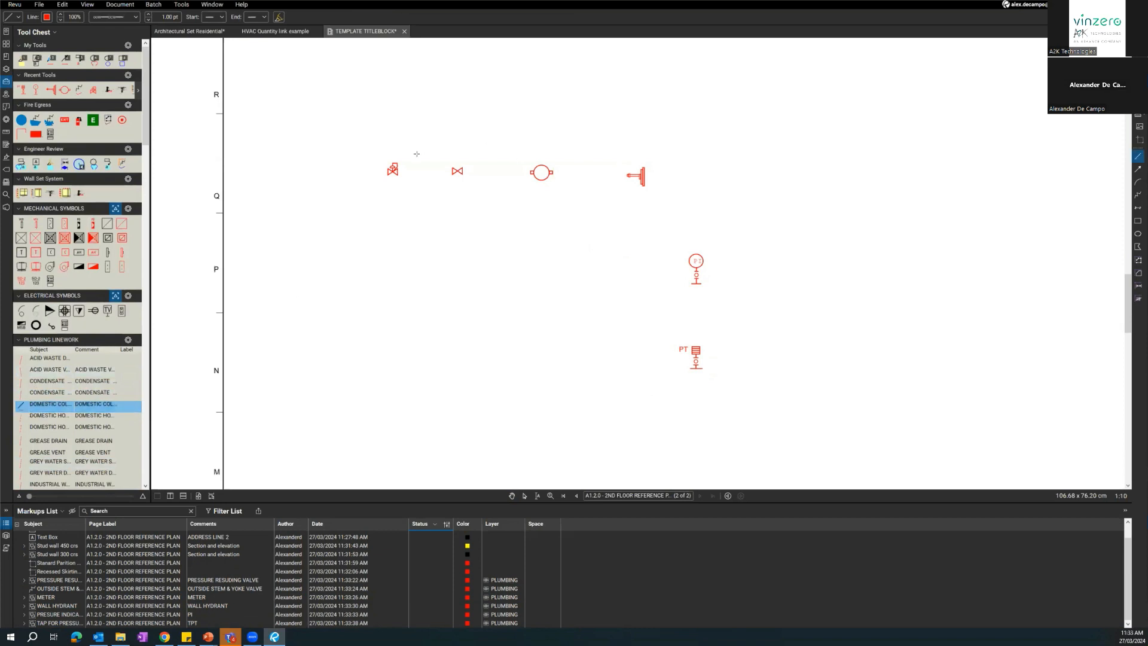
{"action": "scroll", "coordinate": [398, 176], "scroll_direction": "up", "scroll_amount": 3}
{"action": "left_click", "coordinate": [493, 176]}
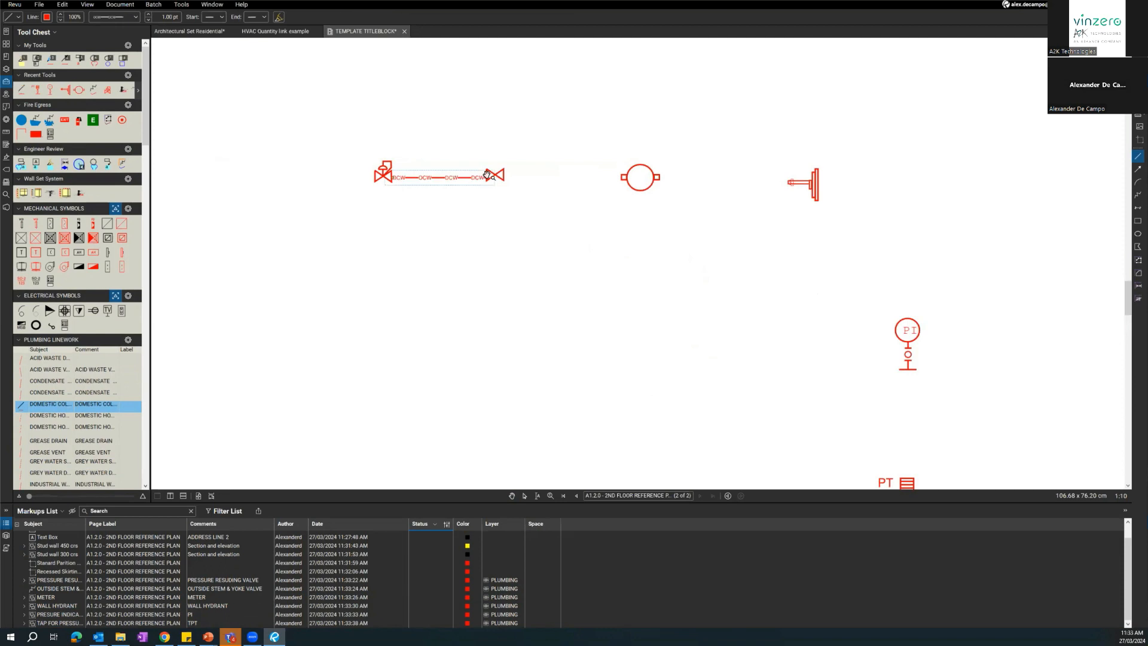
{"action": "left_click", "coordinate": [34, 409]}
{"action": "left_click", "coordinate": [503, 177]}
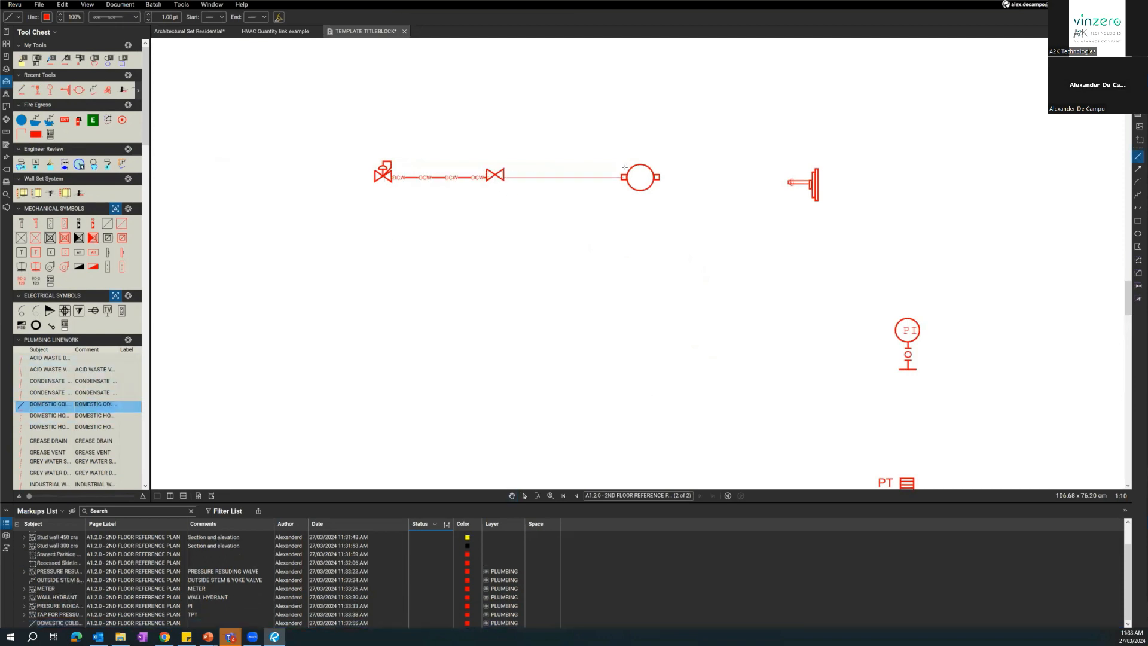
{"action": "left_click", "coordinate": [621, 177]}
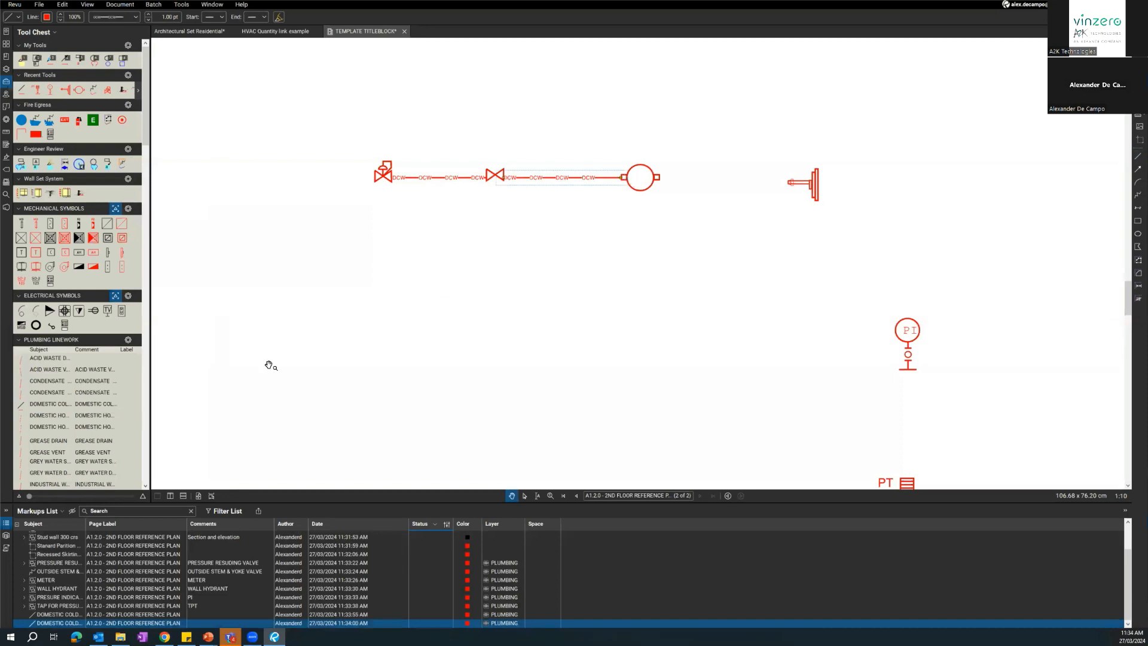
Draw domestic cold water lines from the meter to the wall hydrant and from the hydrant to above the pressure indicator.
{"action": "left_click", "coordinate": [55, 408]}
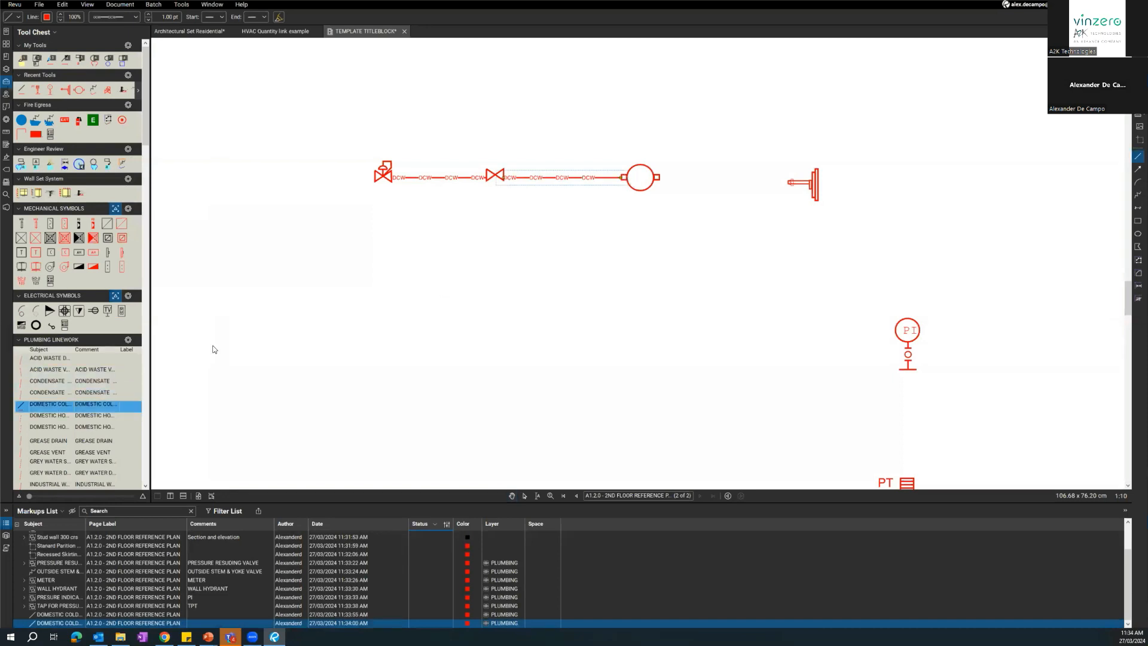
{"action": "left_click", "coordinate": [658, 177]}
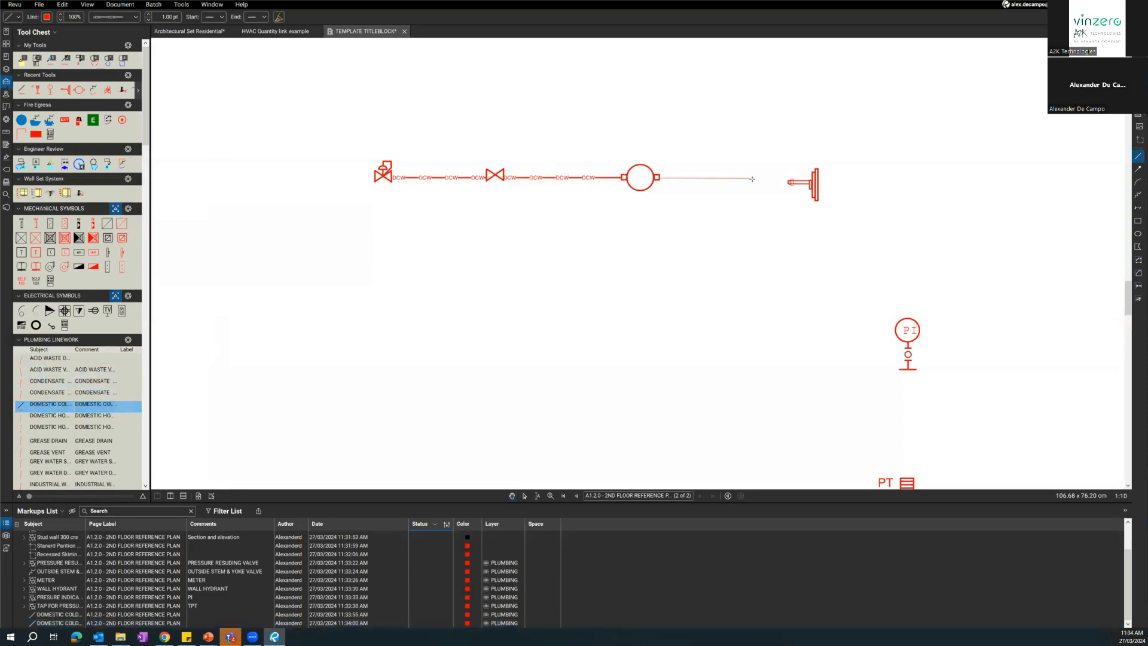
{"action": "left_click", "coordinate": [786, 179]}
{"action": "left_click", "coordinate": [48, 404]}
{"action": "left_click", "coordinate": [820, 177]}
{"action": "left_click", "coordinate": [906, 186]}
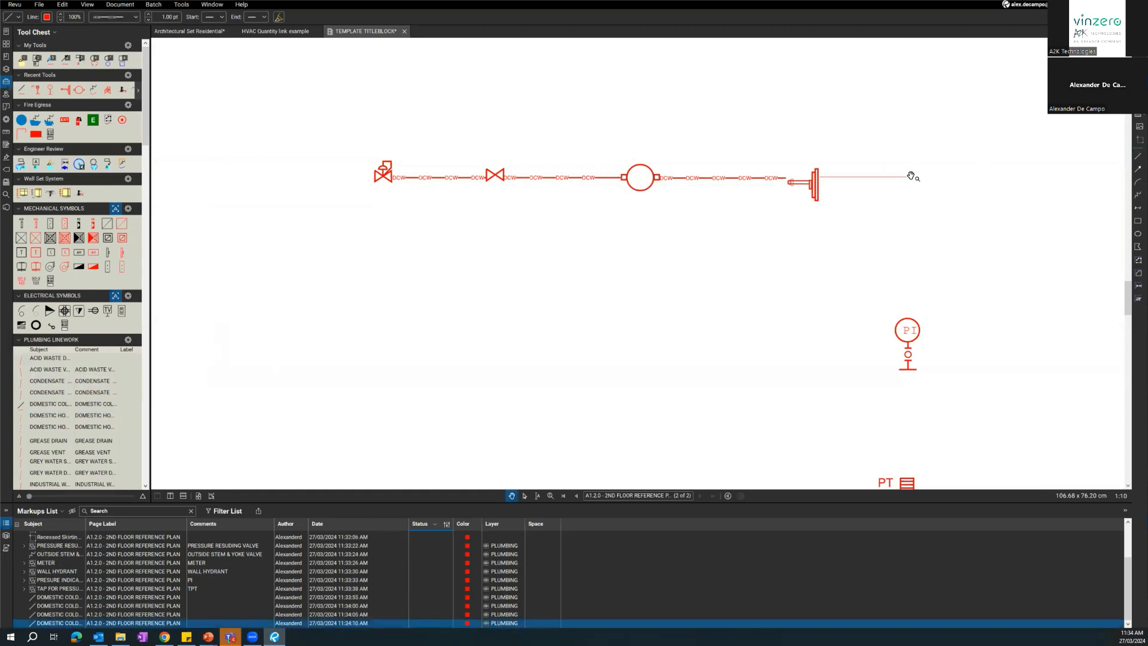
{"action": "left_click_drag", "start_coordinate": [690, 304], "coordinate": [658, 308]}
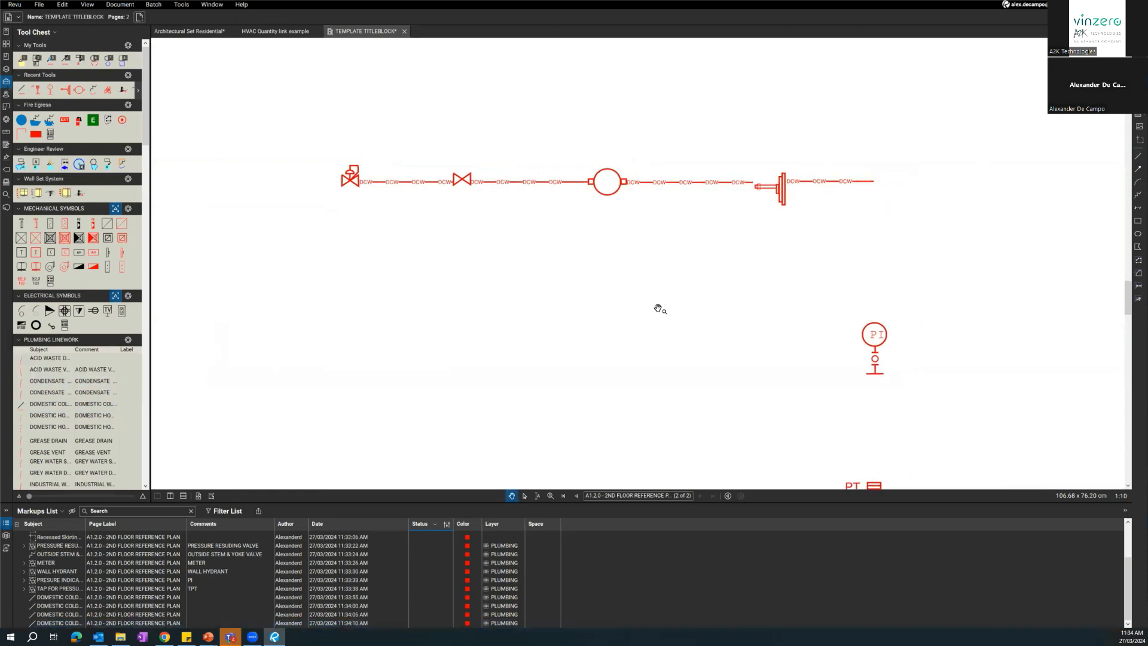
{"action": "scroll", "coordinate": [46, 388], "scroll_direction": "down", "scroll_amount": 10}
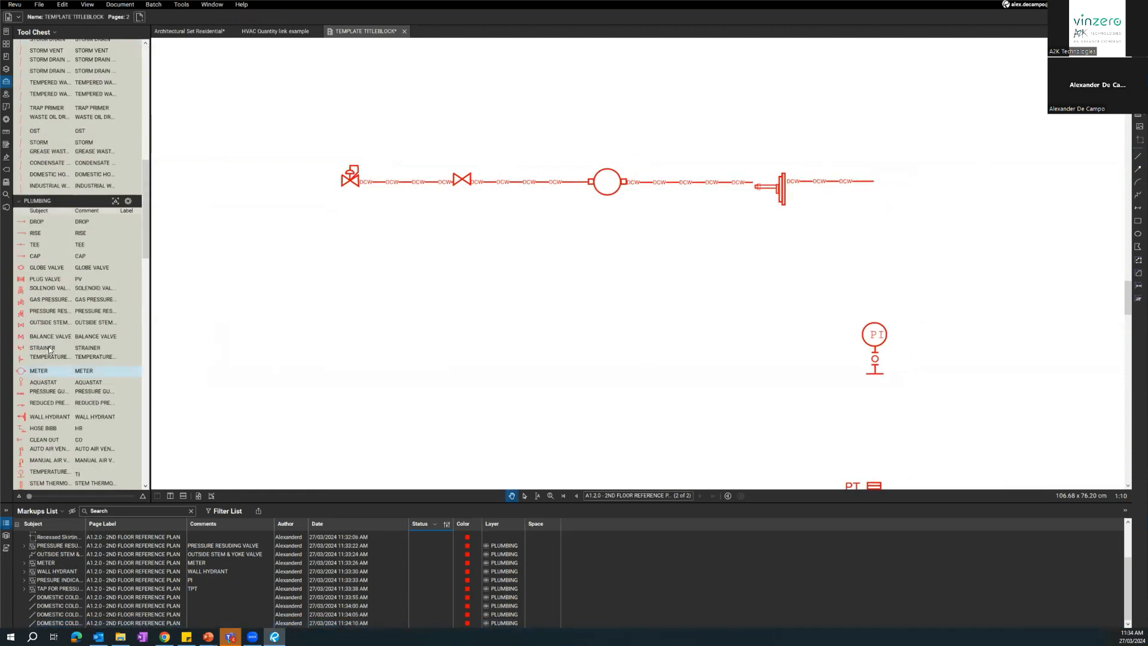
{"action": "left_click", "coordinate": [47, 322]}
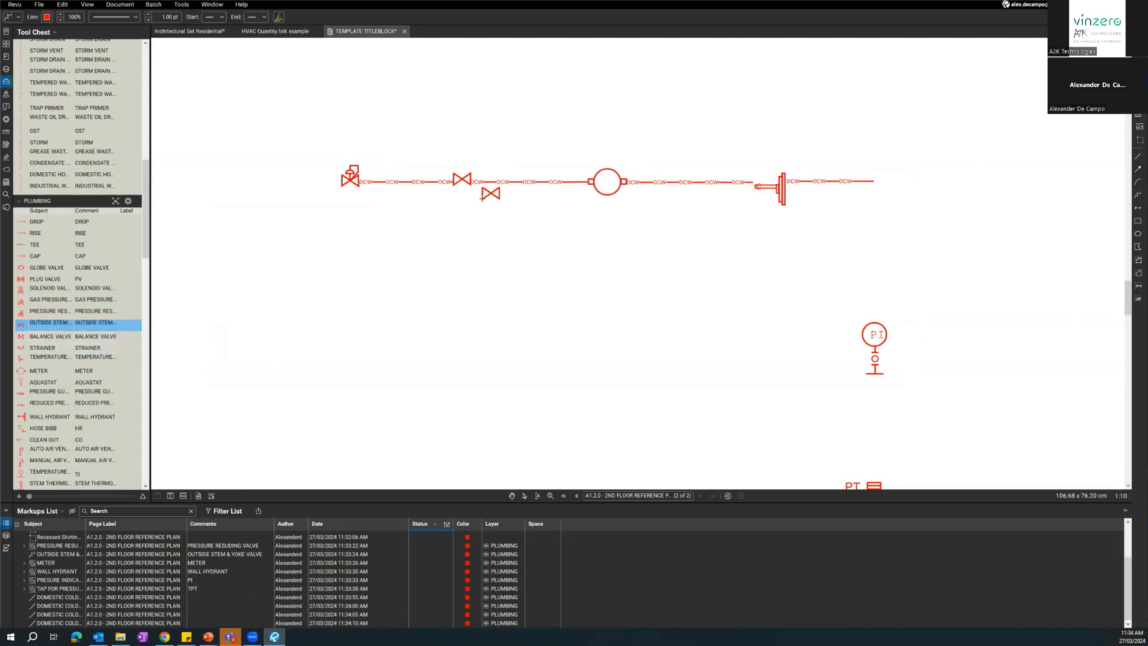
{"action": "key", "text": "Escape"}
{"action": "scroll", "coordinate": [513, 263], "scroll_direction": "down", "scroll_amount": 5}
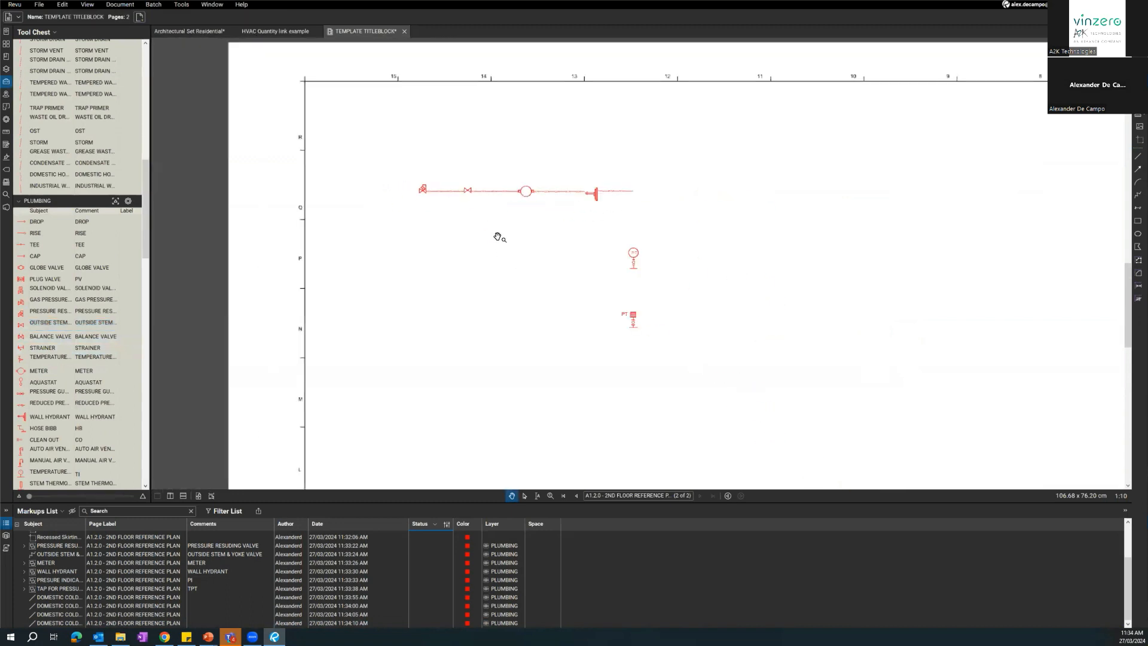
{"action": "scroll", "coordinate": [419, 174], "scroll_direction": "down", "scroll_amount": 3}
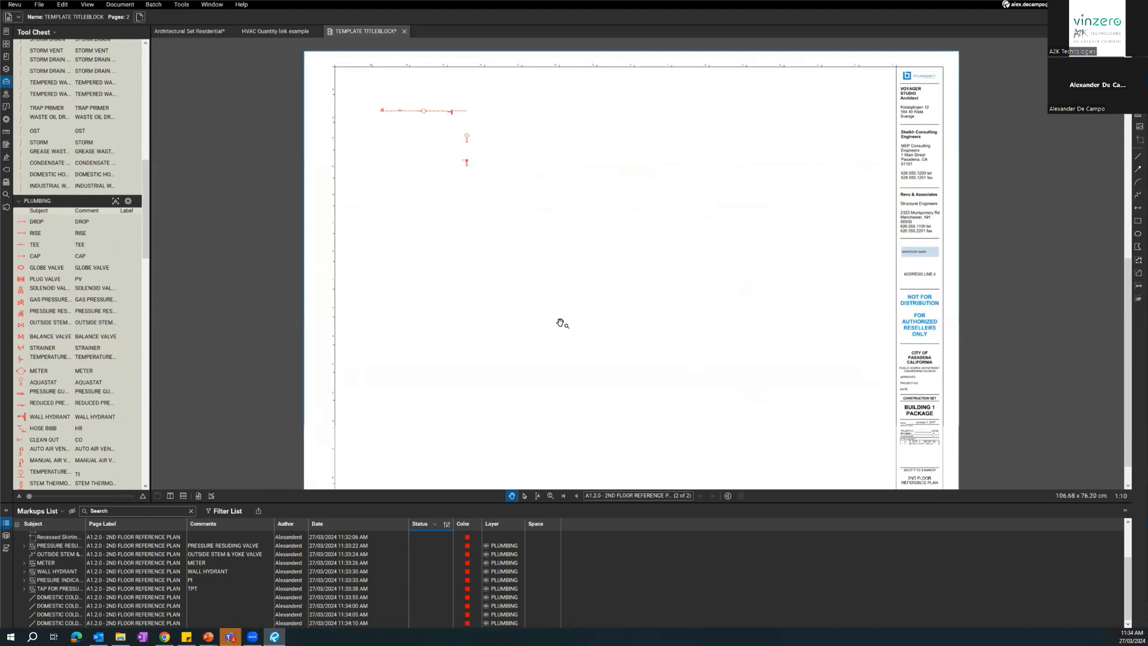
Switch the active profile to Architecture.
{"action": "scroll", "coordinate": [77, 287], "scroll_direction": "up", "scroll_amount": 5}
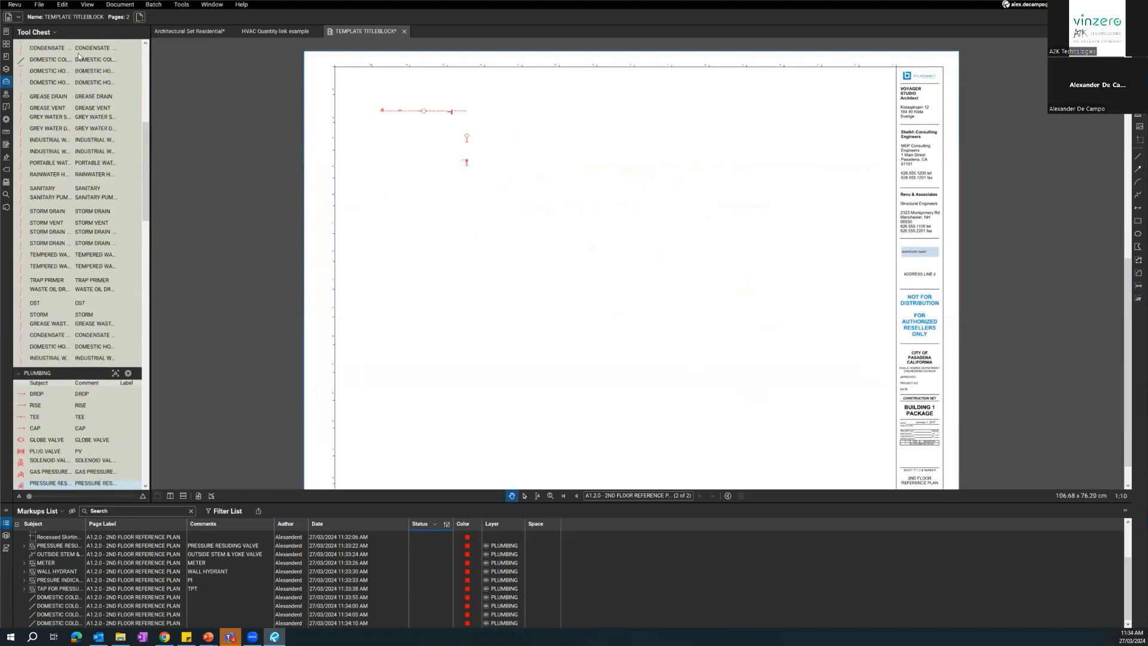
{"action": "left_click", "coordinate": [14, 4]}
{"action": "mouse_move", "coordinate": [51, 35]}
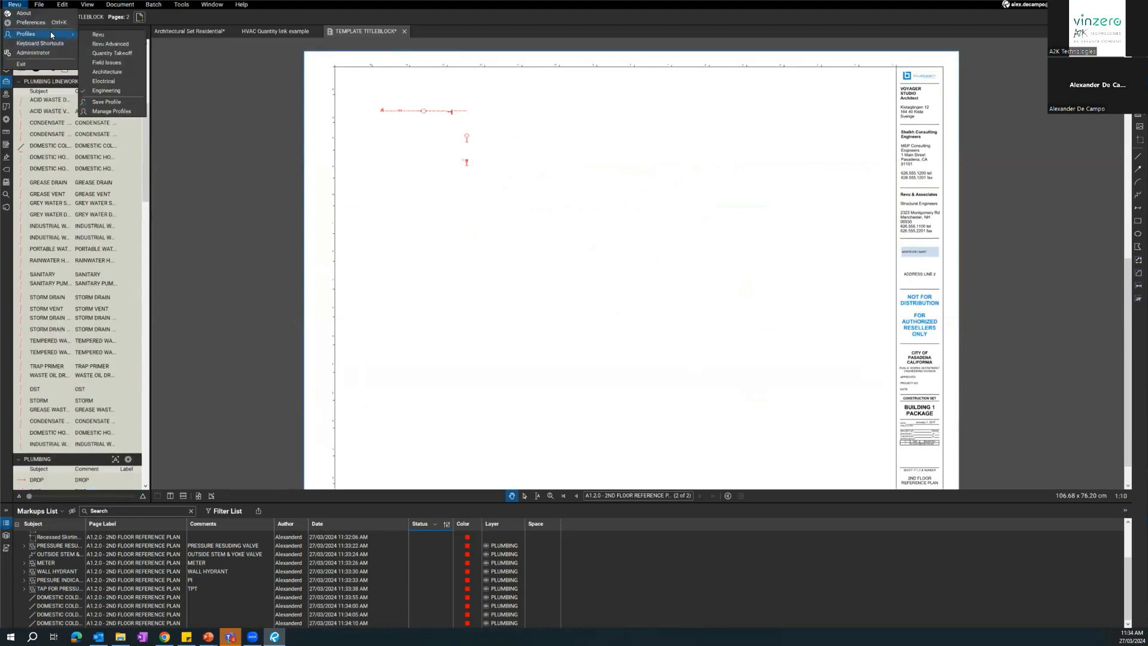
{"action": "left_click", "coordinate": [110, 72]}
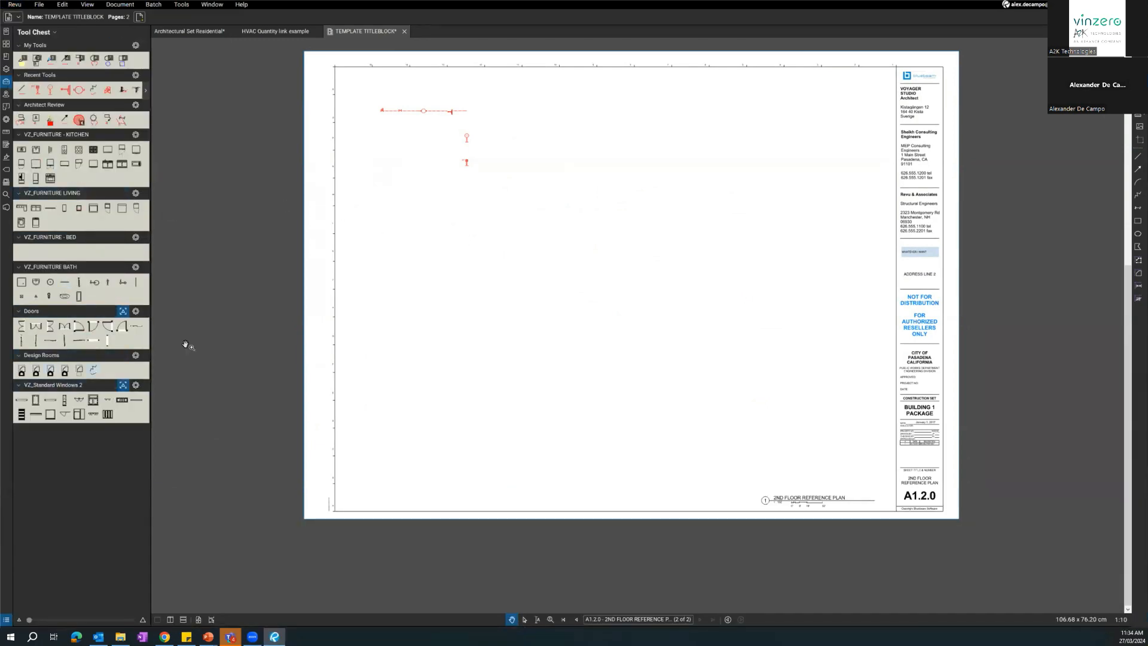
Delete all plumbing symbols and lines from the page, and show the Design Rooms tool set as a detailed list.
{"action": "left_click_drag", "start_coordinate": [472, 212], "coordinate": [373, 69]}
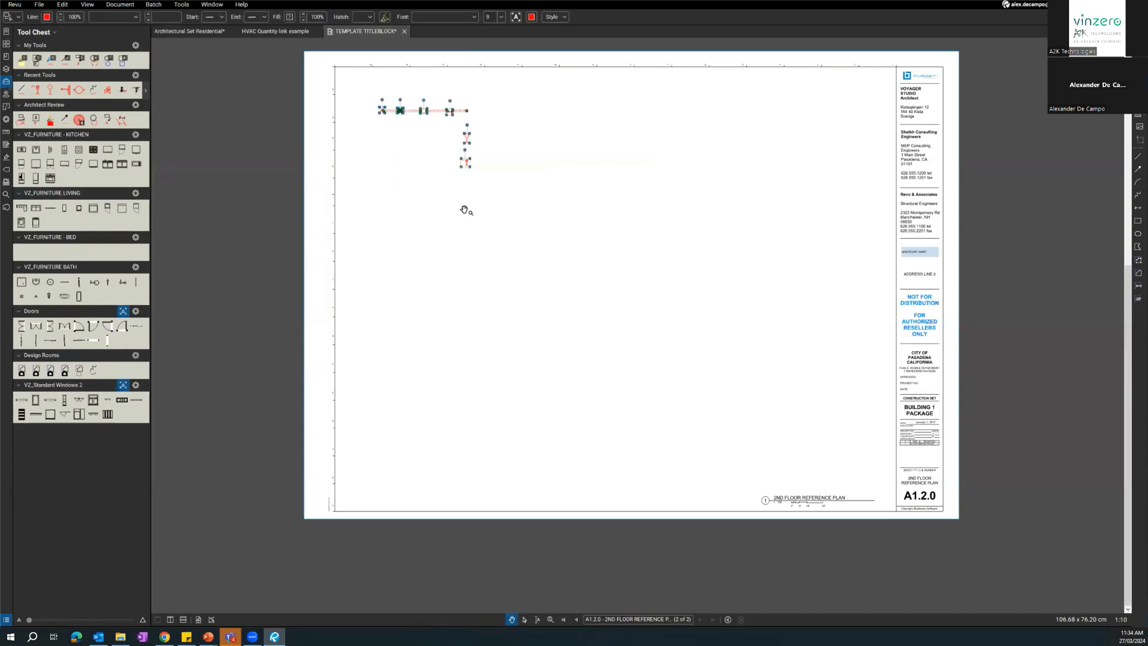
{"action": "key", "text": "Delete"}
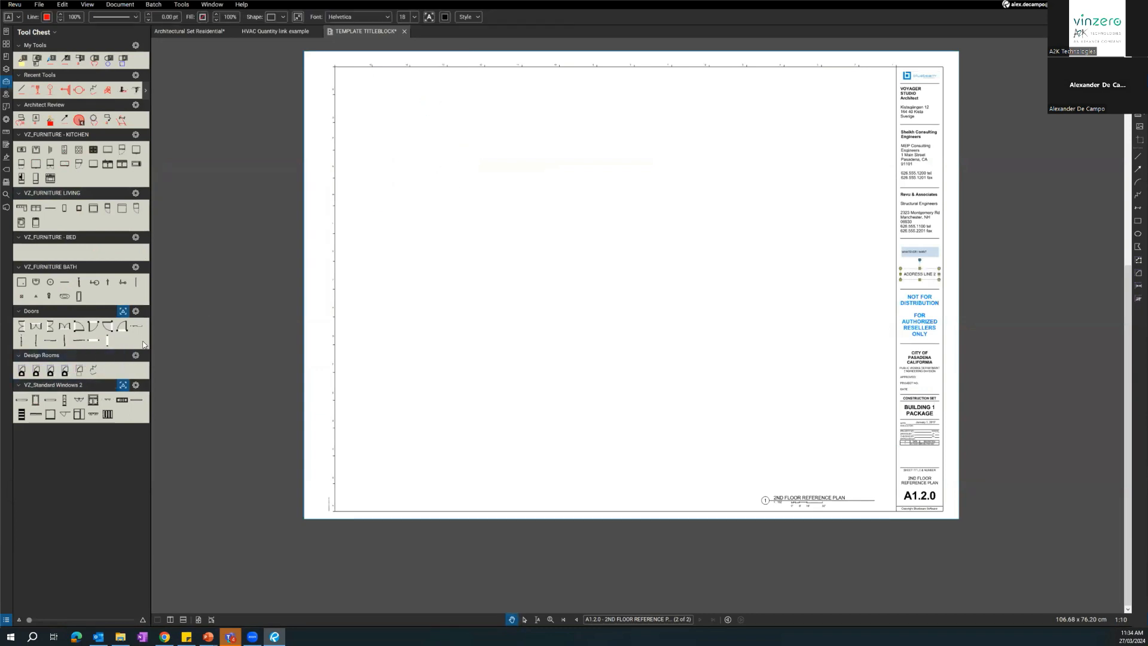
{"action": "right_click", "coordinate": [135, 374]}
{"action": "left_click", "coordinate": [157, 374]}
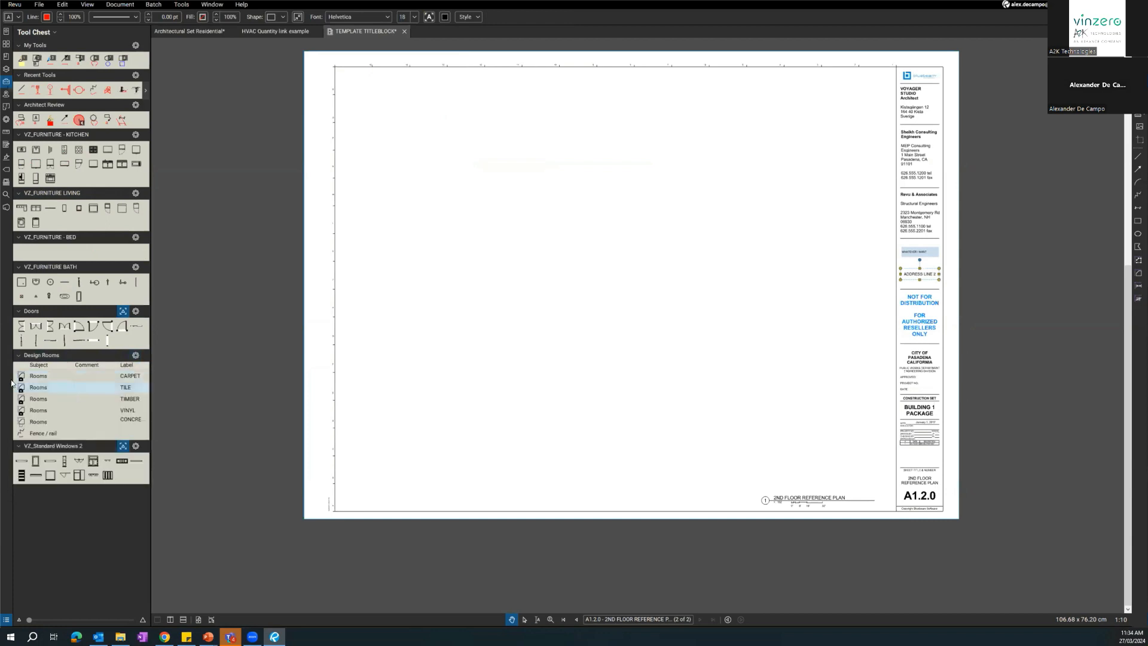
Draw a CARPET room about 2,507 by 2,640 mm in the upper-left area of the page and undo it.
{"action": "scroll", "coordinate": [476, 261], "scroll_direction": "up", "scroll_amount": 2}
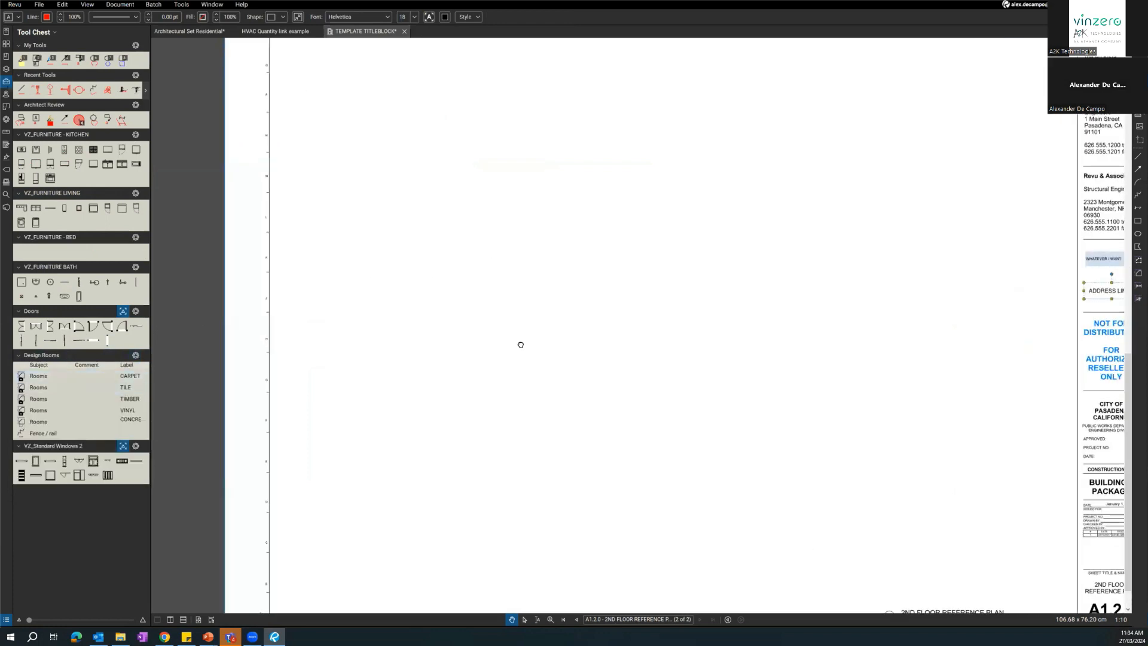
{"action": "left_click_drag", "start_coordinate": [378, 216], "coordinate": [600, 449]}
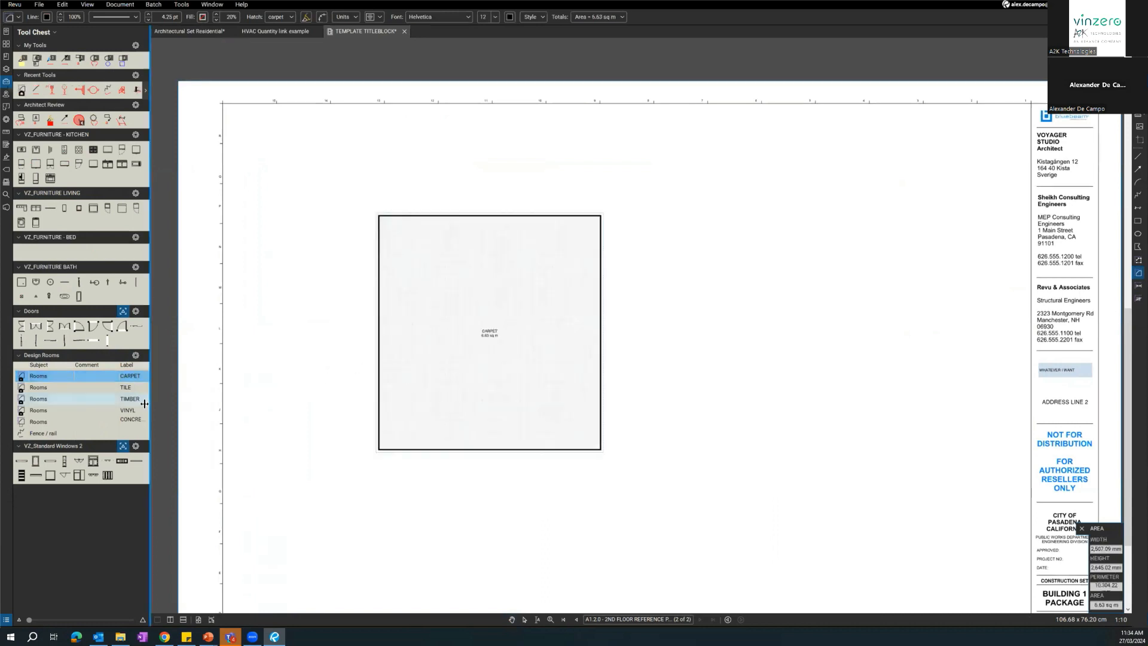
{"action": "key", "text": "ctrl+z"}
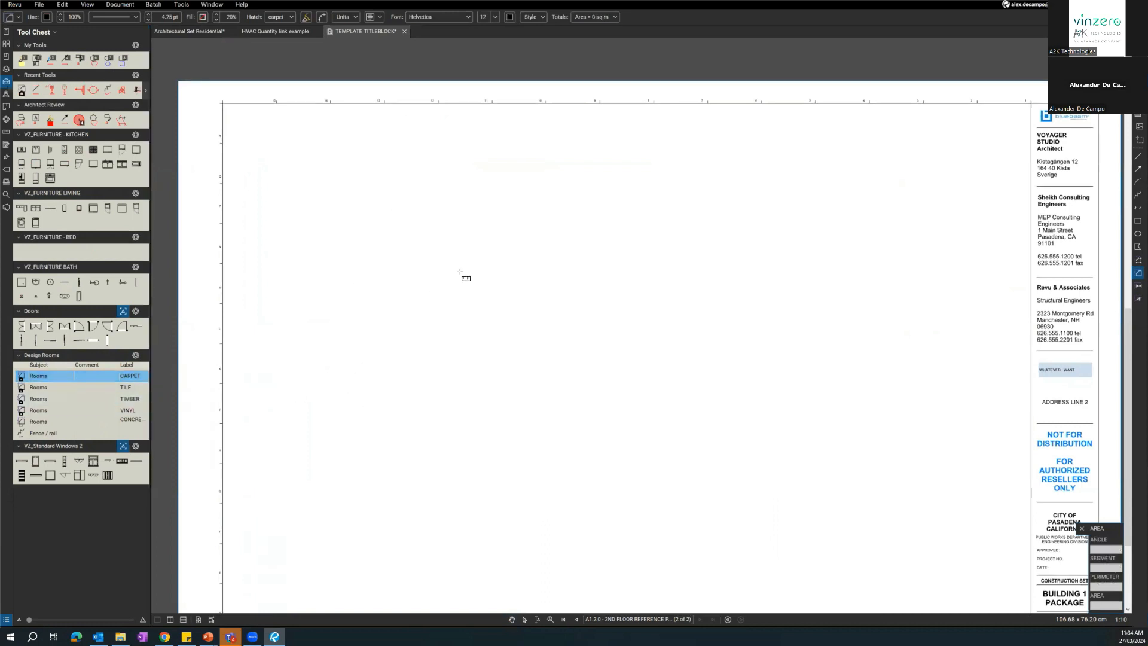
Draw a CARPET room about 1,992 mm wide and 2,158 mm high on the second floor reference plan.
{"action": "scroll", "coordinate": [458, 270], "scroll_direction": "up", "scroll_amount": 3}
{"action": "scroll", "coordinate": [454, 287], "scroll_direction": "down", "scroll_amount": 1}
{"action": "scroll", "coordinate": [455, 287], "scroll_direction": "down", "scroll_amount": 5}
{"action": "scroll", "coordinate": [455, 287], "scroll_direction": "down", "scroll_amount": 1}
{"action": "scroll", "coordinate": [454, 287], "scroll_direction": "up", "scroll_amount": 3}
{"action": "mouse_move", "coordinate": [454, 287]}
{"action": "left_mouse_down"}
{"action": "mouse_move", "coordinate": [471, 374]}
{"action": "mouse_move", "coordinate": [529, 437]}
{"action": "left_mouse_up"}
{"action": "mouse_move", "coordinate": [393, 272]}
{"action": "left_mouse_down"}
{"action": "mouse_move", "coordinate": [492, 420]}
{"action": "mouse_move", "coordinate": [531, 435]}
{"action": "mouse_move", "coordinate": [650, 549]}
{"action": "left_mouse_up"}
{"action": "scroll", "coordinate": [564, 428], "scroll_direction": "up", "scroll_amount": 3}
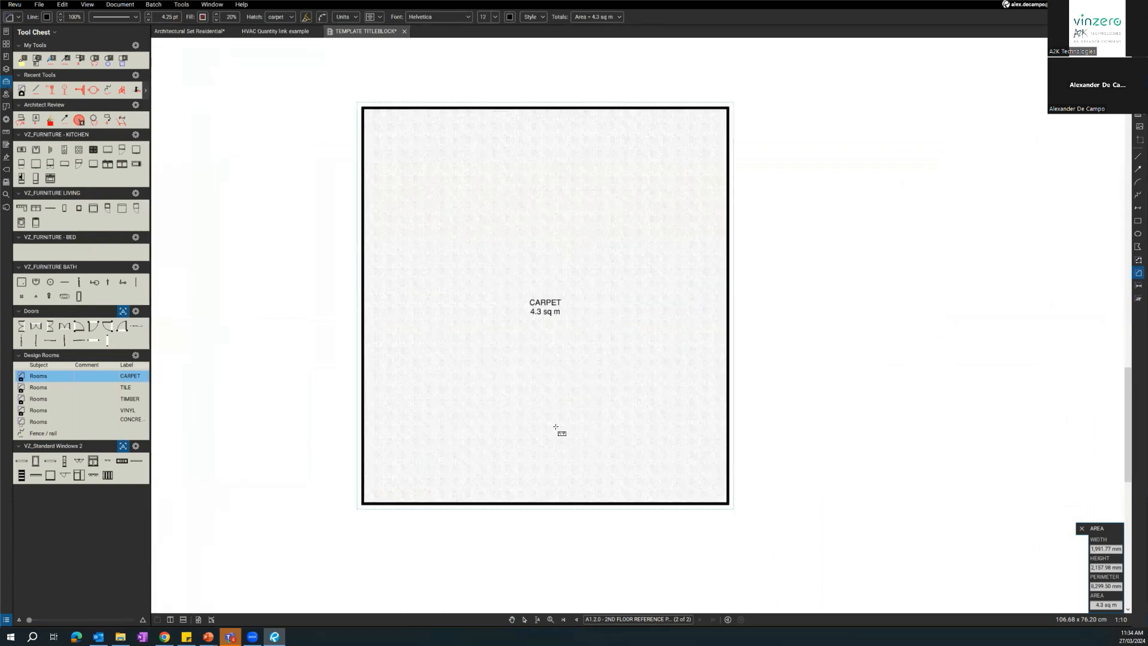
{"action": "scroll", "coordinate": [555, 427], "scroll_direction": "up", "scroll_amount": 1}
{"action": "left_click_drag", "start_coordinate": [317, 338], "coordinate": [303, 368]}
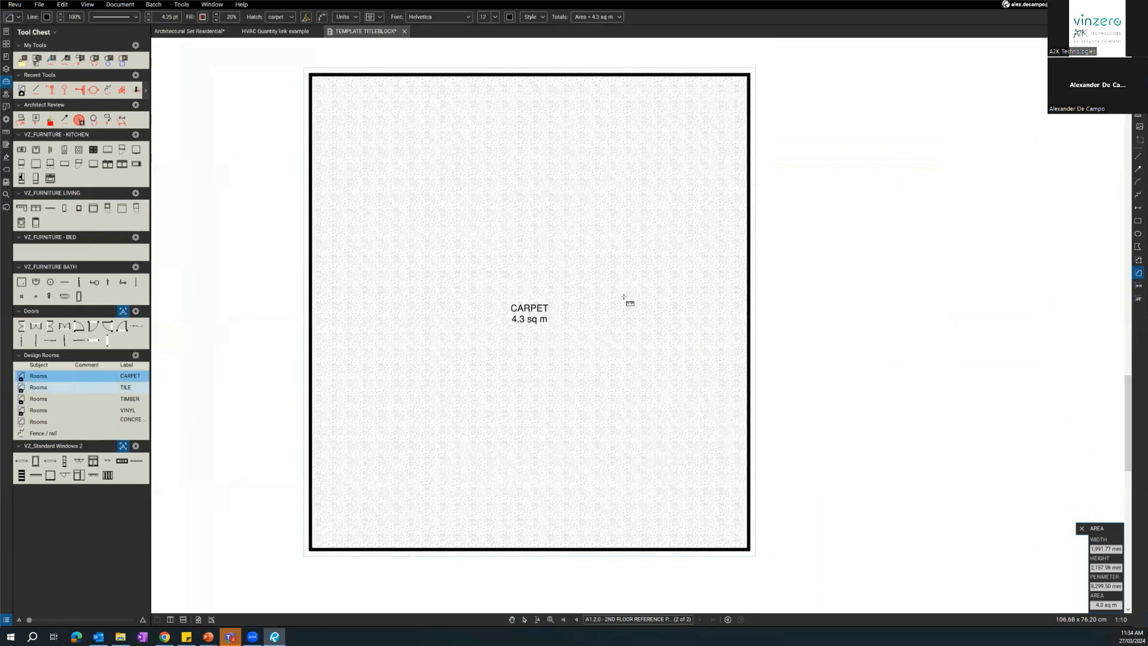
Draw a TILE room about 1,686 by 981 mm against the carpet room's right edge, starting at its top corner.
{"action": "scroll", "coordinate": [501, 225], "scroll_direction": "down", "scroll_amount": 2}
{"action": "left_click_drag", "start_coordinate": [670, 122], "coordinate": [500, 218]}
{"action": "left_click", "coordinate": [502, 217]}
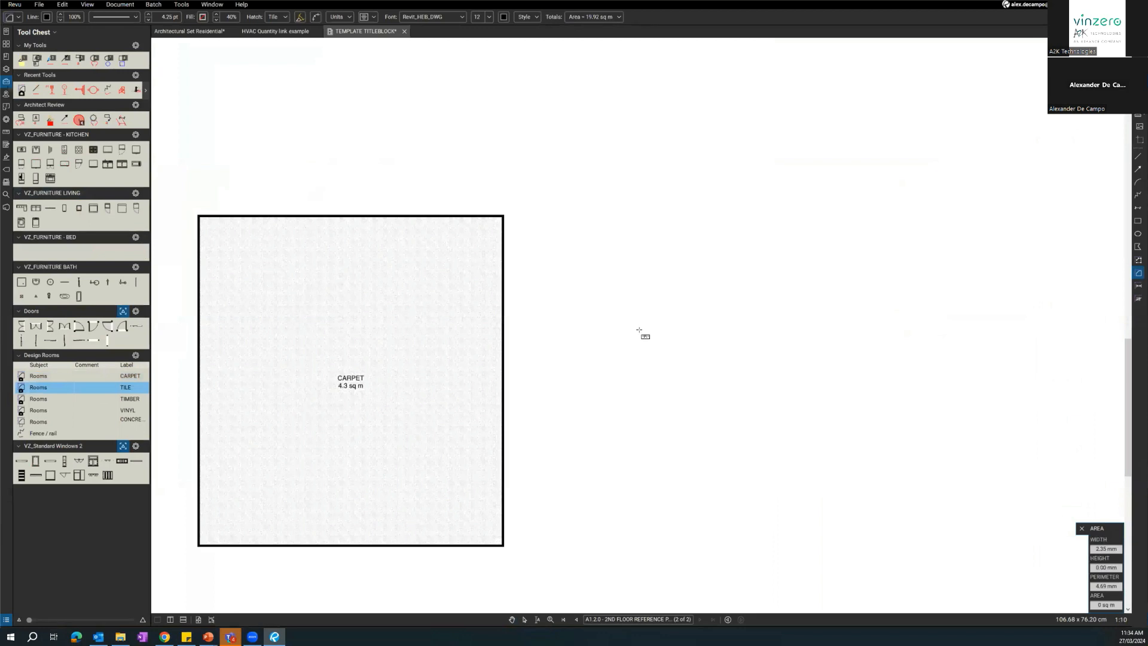
{"action": "left_click", "coordinate": [762, 366]}
{"action": "scroll", "coordinate": [410, 411], "scroll_direction": "down", "scroll_amount": 1}
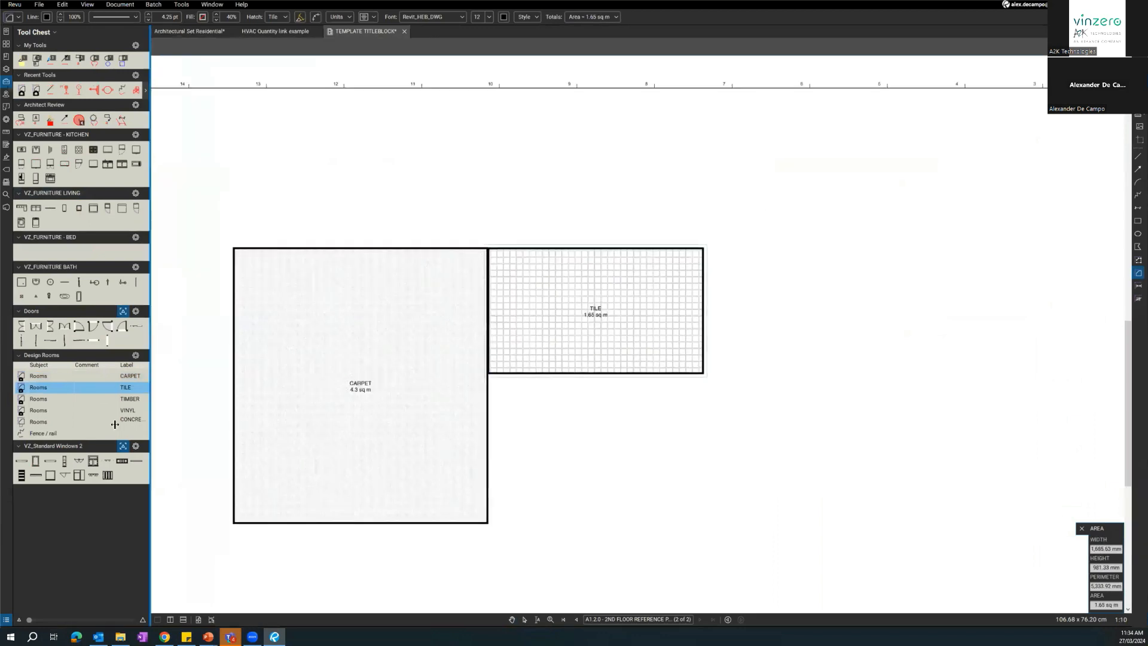
Draw a VINYL room of about 1.98 sq m beneath the tile room and a detached one of about 1.62 sq m to its right.
{"action": "left_click", "coordinate": [53, 410]}
{"action": "left_click", "coordinate": [488, 371]}
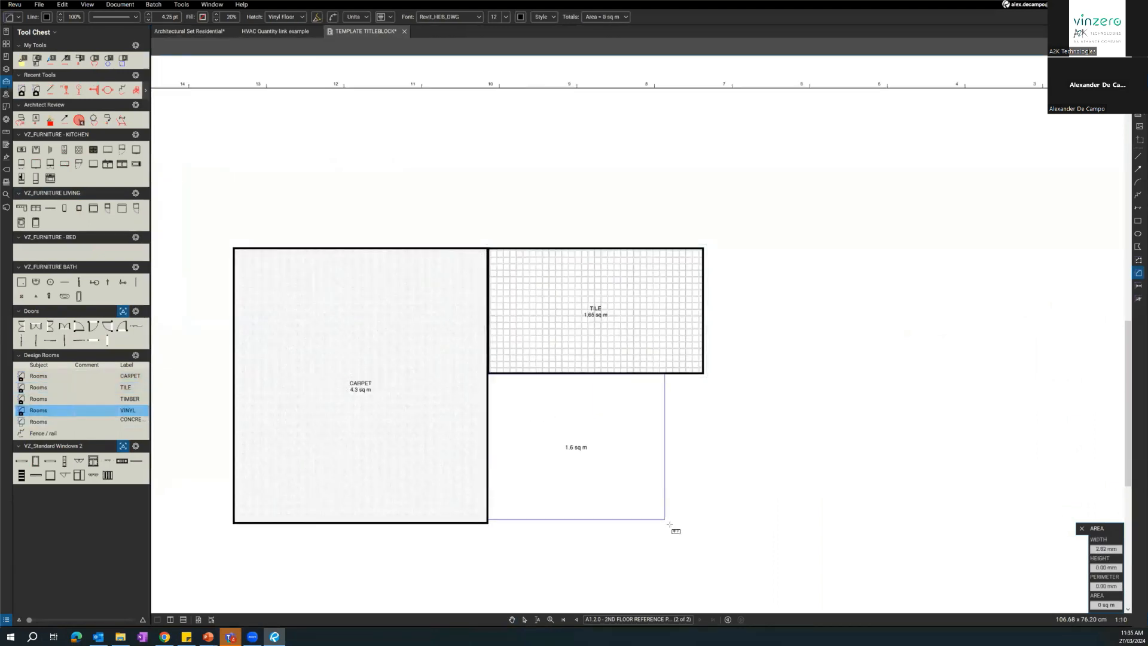
{"action": "left_click", "coordinate": [701, 525]}
{"action": "left_click_drag", "start_coordinate": [439, 367], "coordinate": [594, 285]}
{"action": "left_click", "coordinate": [571, 266]}
{"action": "left_click", "coordinate": [749, 414]}
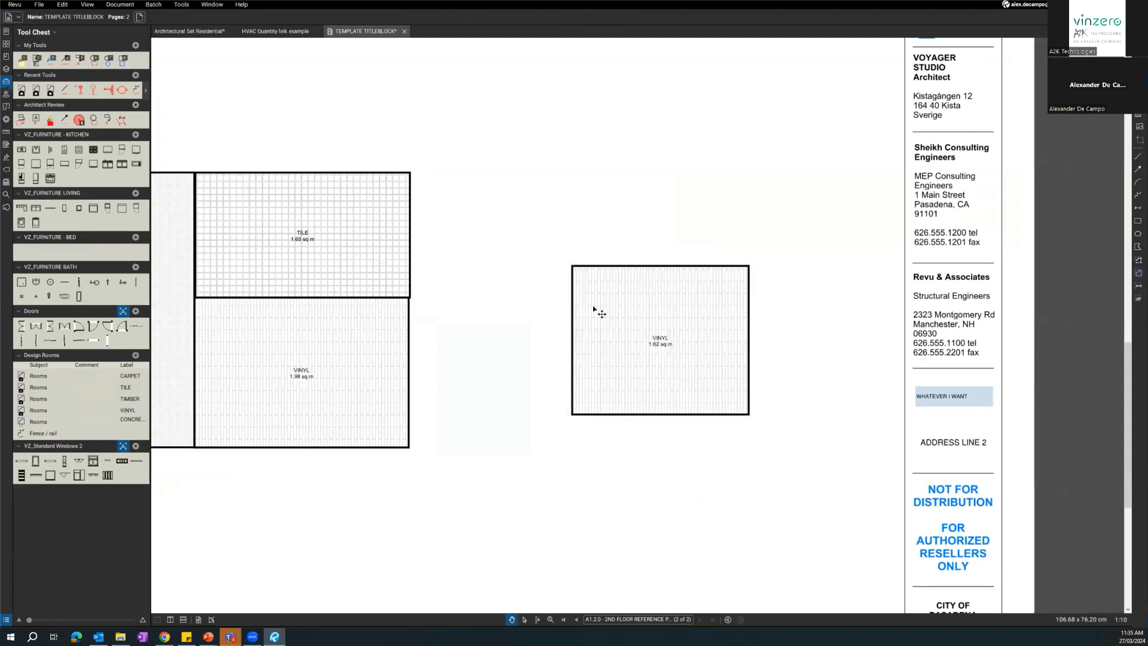
{"action": "left_click", "coordinate": [668, 313]}
Draw a plain rectangle above the detached vinyl room.
{"action": "left_click", "coordinate": [1136, 222]}
{"action": "left_click_drag", "start_coordinate": [589, 125], "coordinate": [738, 218]}
{"action": "left_click", "coordinate": [563, 197]}
{"action": "left_click_drag", "start_coordinate": [448, 292], "coordinate": [707, 296]}
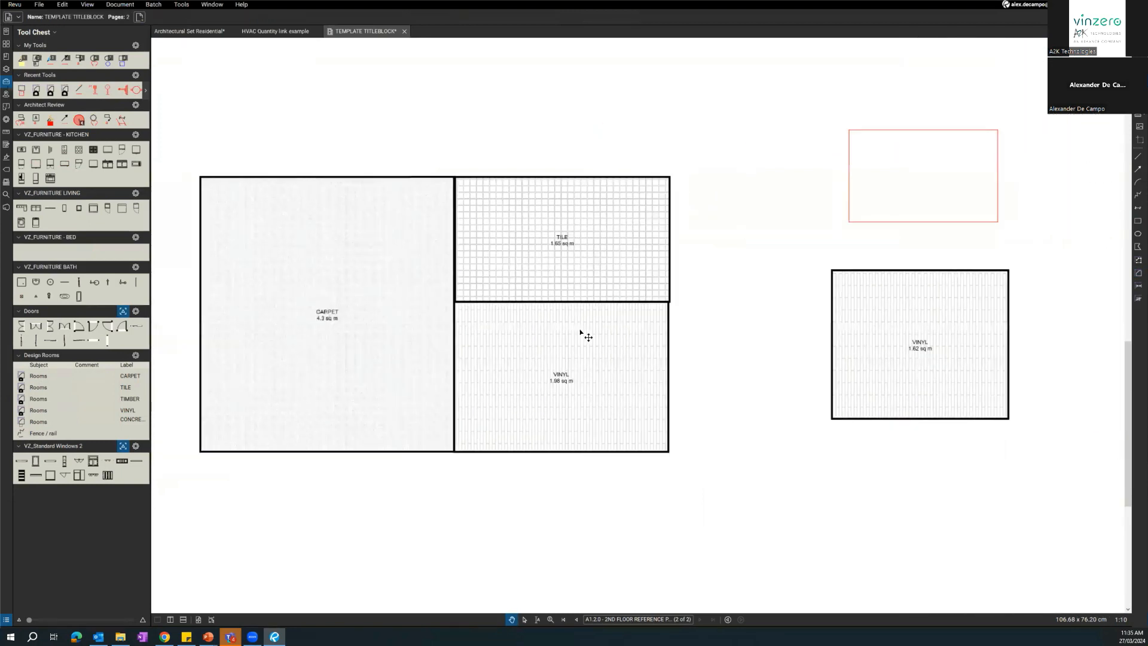
Set the plain rectangle's outline to black with a 3.50 pt line width.
{"action": "scroll", "coordinate": [568, 300], "scroll_direction": "up", "scroll_amount": 7}
{"action": "scroll", "coordinate": [506, 305], "scroll_direction": "down", "scroll_amount": 6}
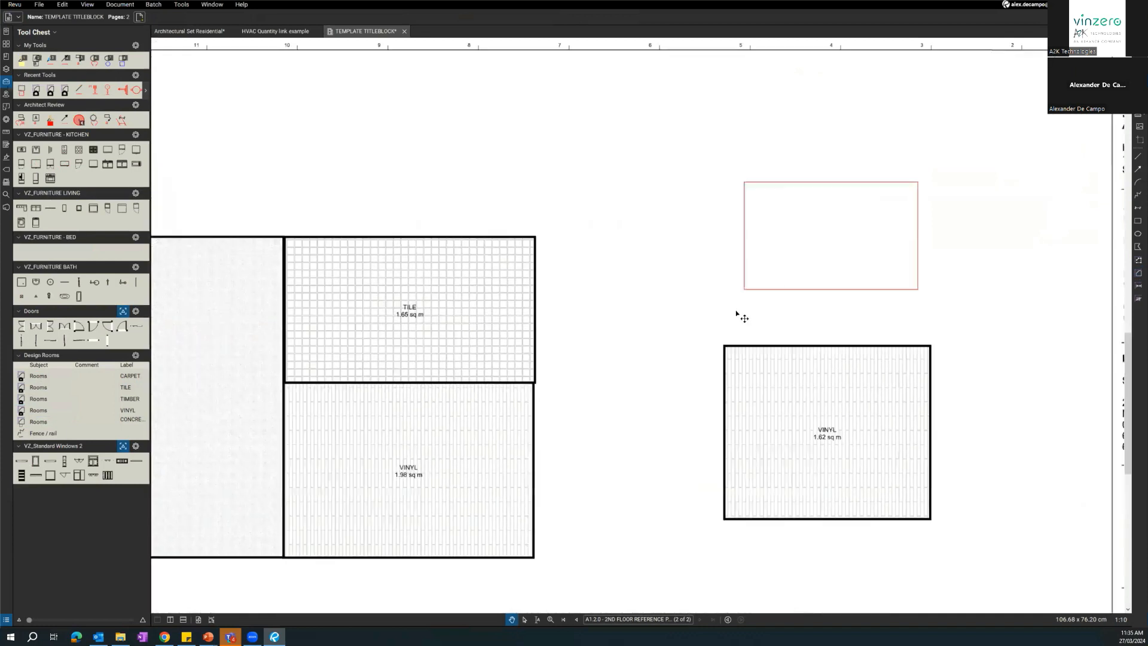
{"action": "left_click_drag", "start_coordinate": [736, 312], "coordinate": [684, 332]}
{"action": "left_click", "coordinate": [772, 203]}
{"action": "scroll", "coordinate": [762, 215], "scroll_direction": "up", "scroll_amount": 3}
{"action": "left_click_drag", "start_coordinate": [677, 235], "coordinate": [401, 212]}
{"action": "scroll", "coordinate": [401, 212], "scroll_direction": "up", "scroll_amount": 3}
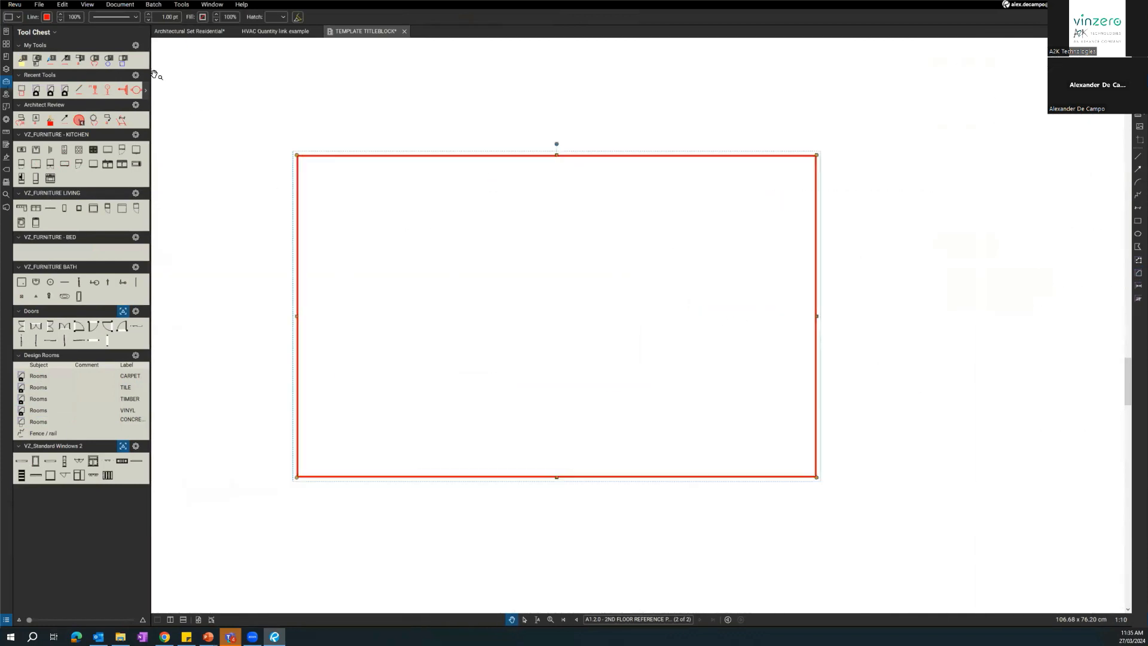
{"action": "left_click", "coordinate": [148, 15]}
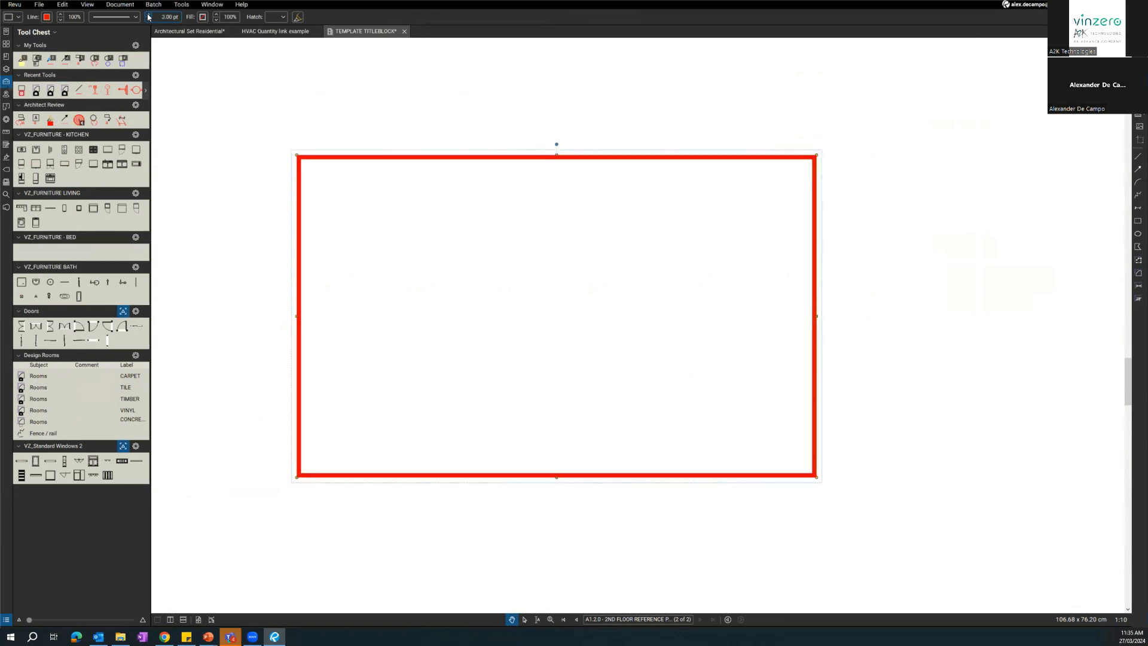
{"action": "left_click", "coordinate": [46, 17]}
{"action": "left_click", "coordinate": [48, 77]}
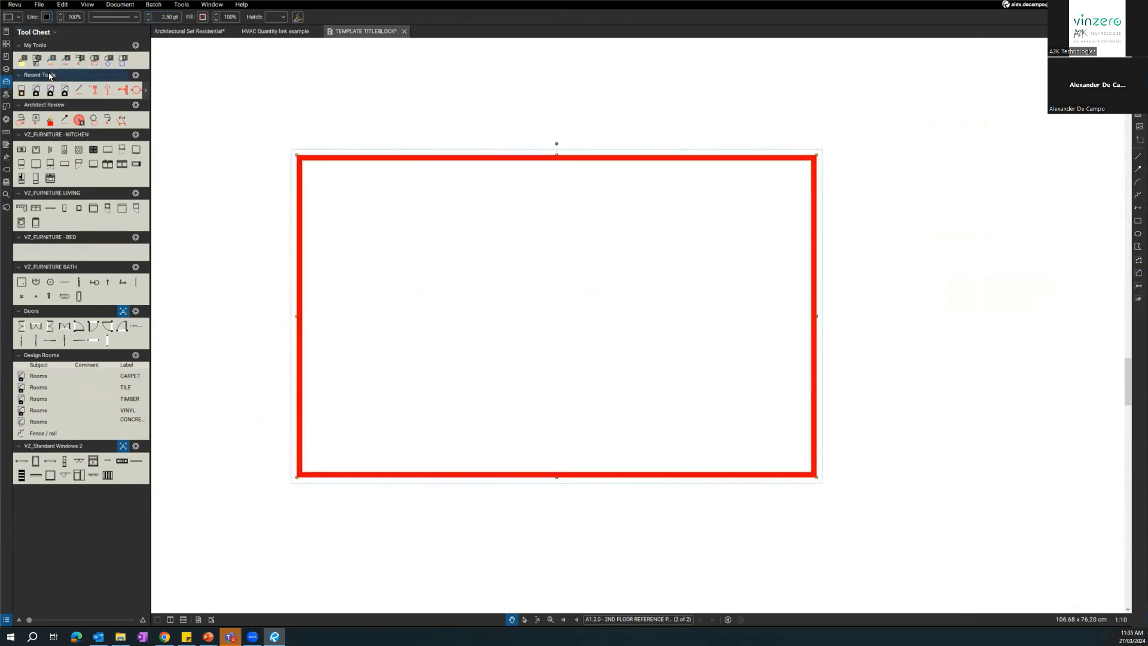
Apply a black Brick hatch at 50% scale to the rectangle, and delete the rectangle.
{"action": "left_click", "coordinate": [275, 15]}
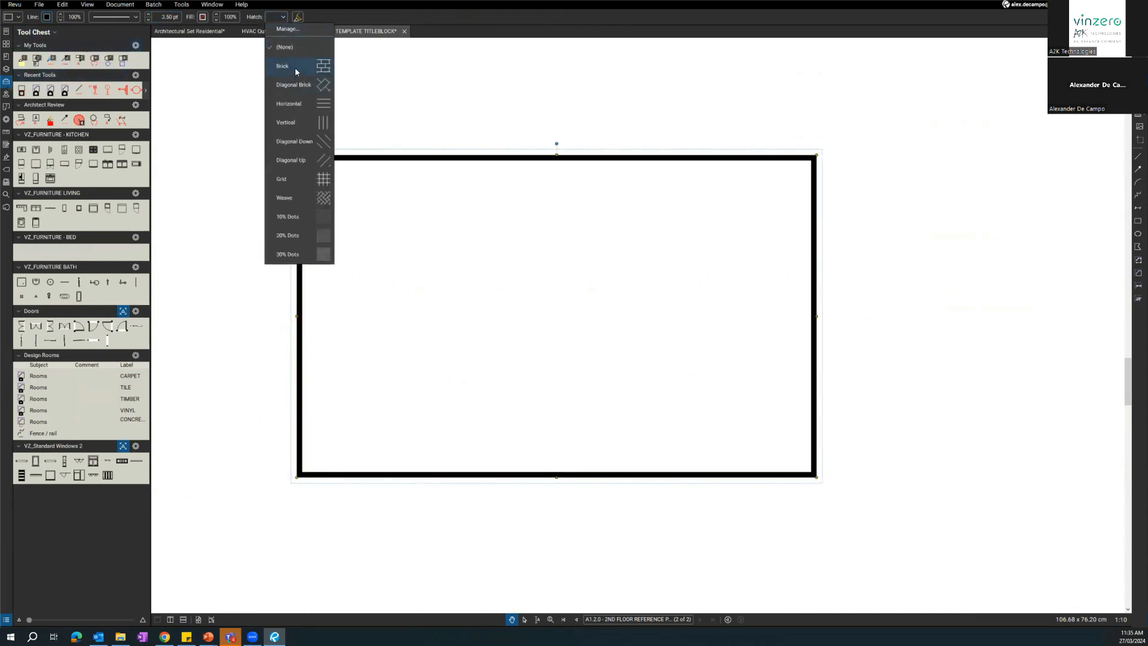
{"action": "left_click", "coordinate": [296, 68]}
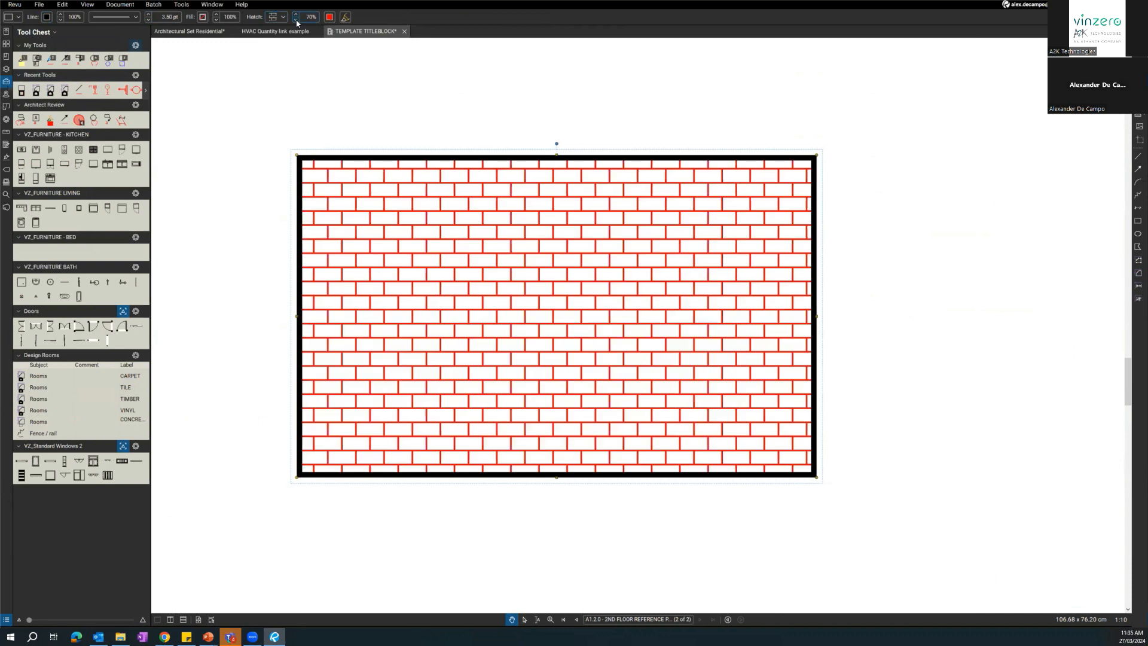
{"action": "left_click", "coordinate": [296, 21]}
{"action": "left_click", "coordinate": [330, 18]}
{"action": "left_click", "coordinate": [330, 29]}
{"action": "scroll", "coordinate": [616, 249], "scroll_direction": "down", "scroll_amount": 4}
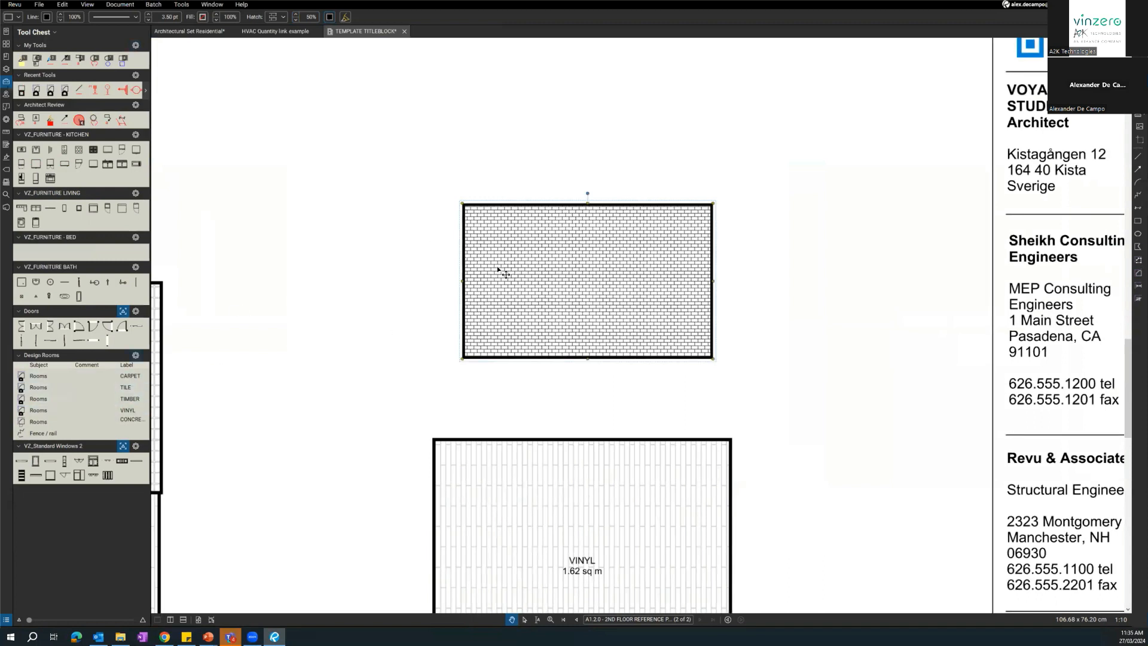
{"action": "key", "text": "Delete"}
Pick the second door in the Doors tool set and apply the preset 1:1000 scale to the selected page for it.
{"action": "left_click_drag", "start_coordinate": [381, 298], "coordinate": [741, 233]}
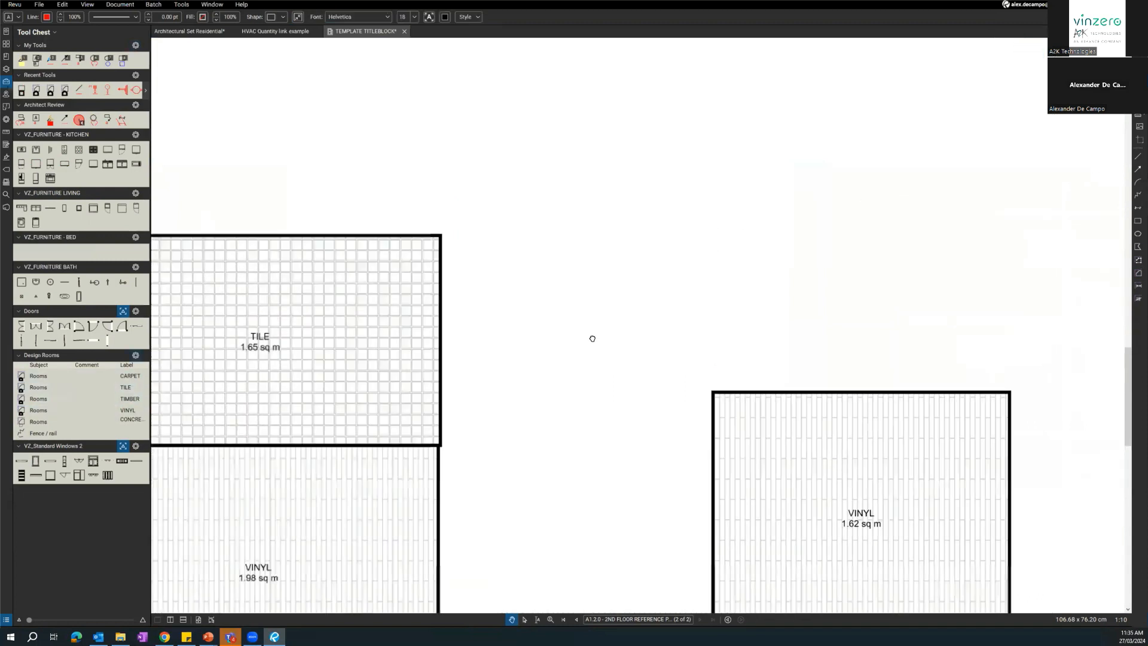
{"action": "left_click_drag", "start_coordinate": [712, 350], "coordinate": [885, 317]}
{"action": "scroll", "coordinate": [519, 402], "scroll_direction": "down", "scroll_amount": 1}
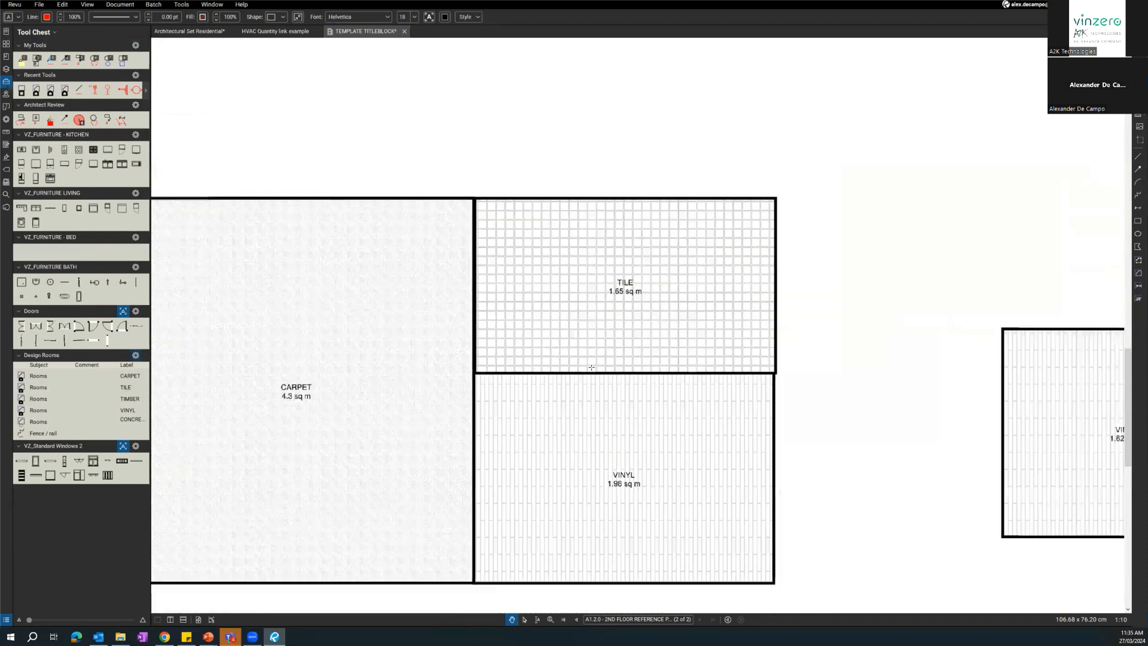
{"action": "left_click", "coordinate": [36, 327]}
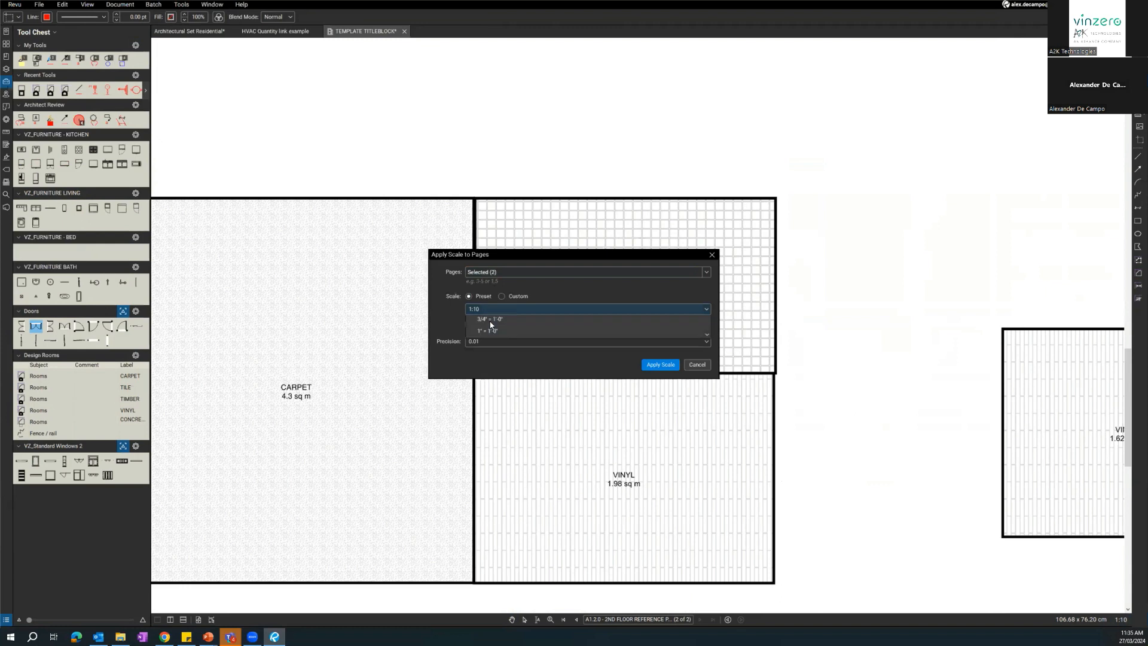
{"action": "left_click", "coordinate": [487, 309]}
{"action": "left_click", "coordinate": [487, 392]}
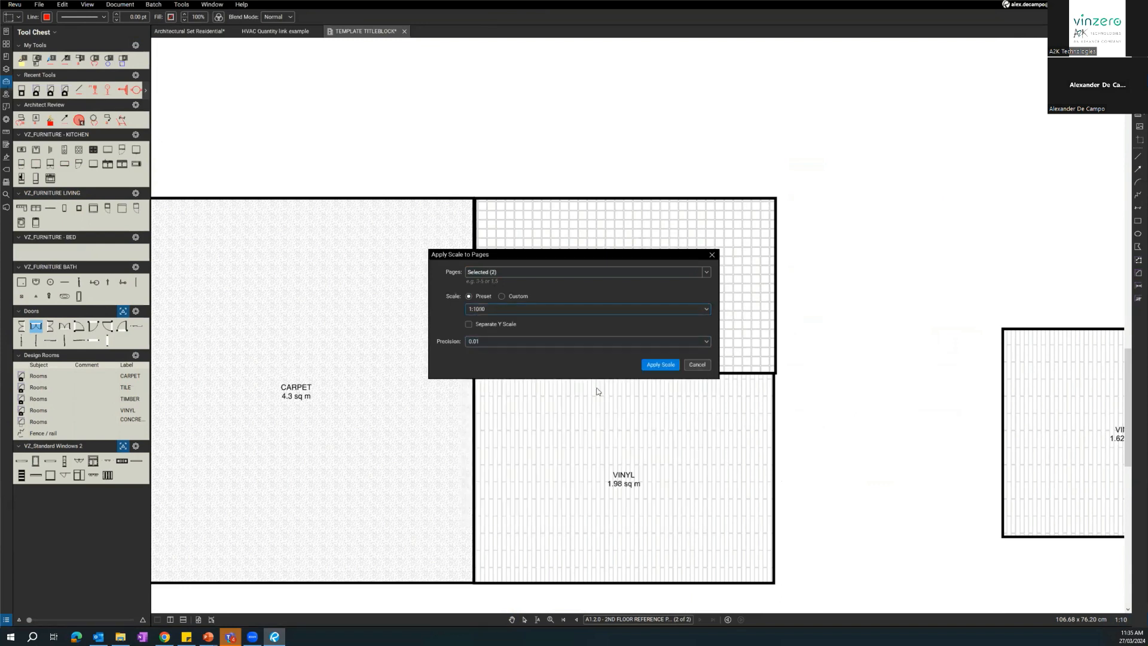
{"action": "left_click", "coordinate": [664, 369]}
{"action": "scroll", "coordinate": [480, 290], "scroll_direction": "down", "scroll_amount": 6}
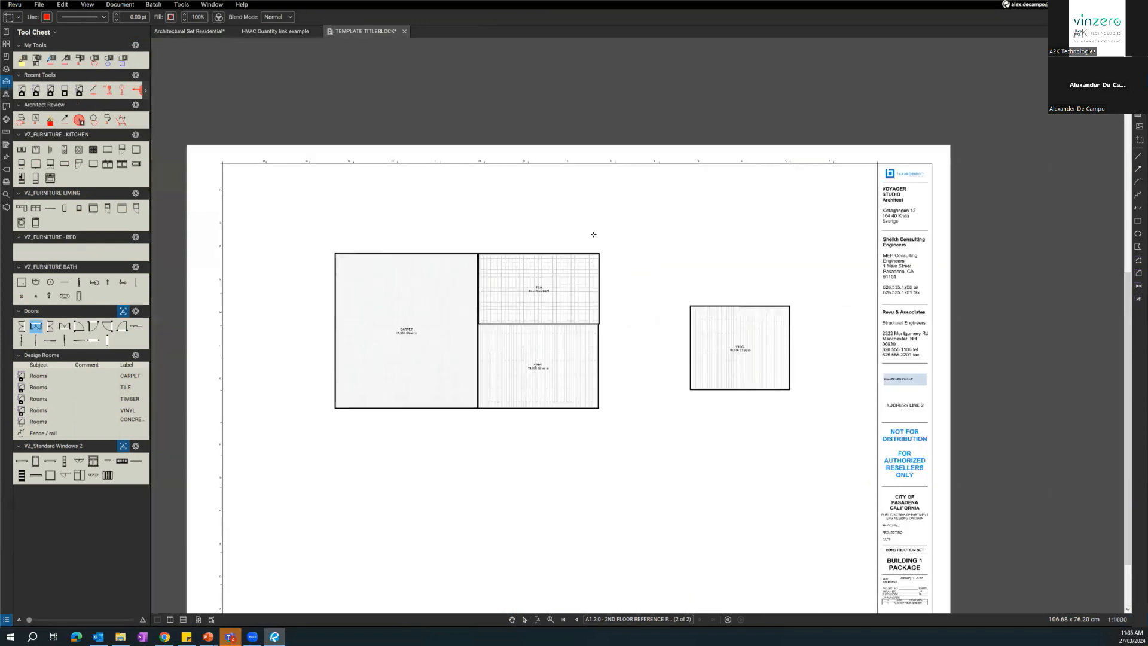
Apply the preset 1:100 scale to the selected page for the double door being placed in the vinyl room.
{"action": "scroll", "coordinate": [405, 331], "scroll_direction": "up", "scroll_amount": 3}
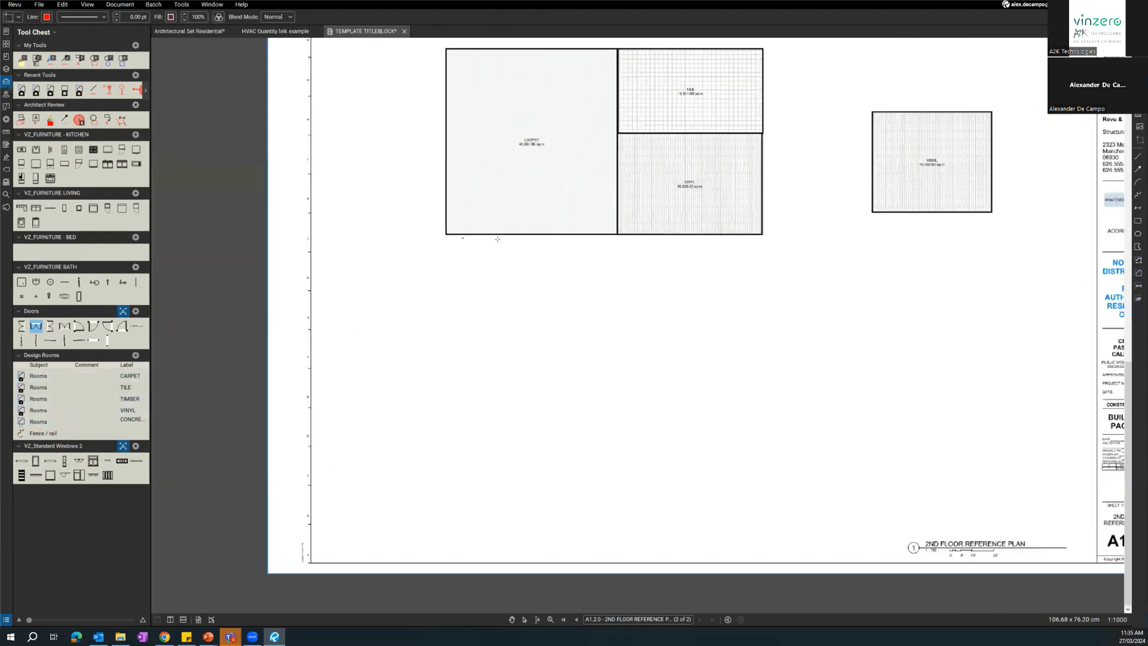
{"action": "scroll", "coordinate": [570, 254], "scroll_direction": "up", "scroll_amount": 5}
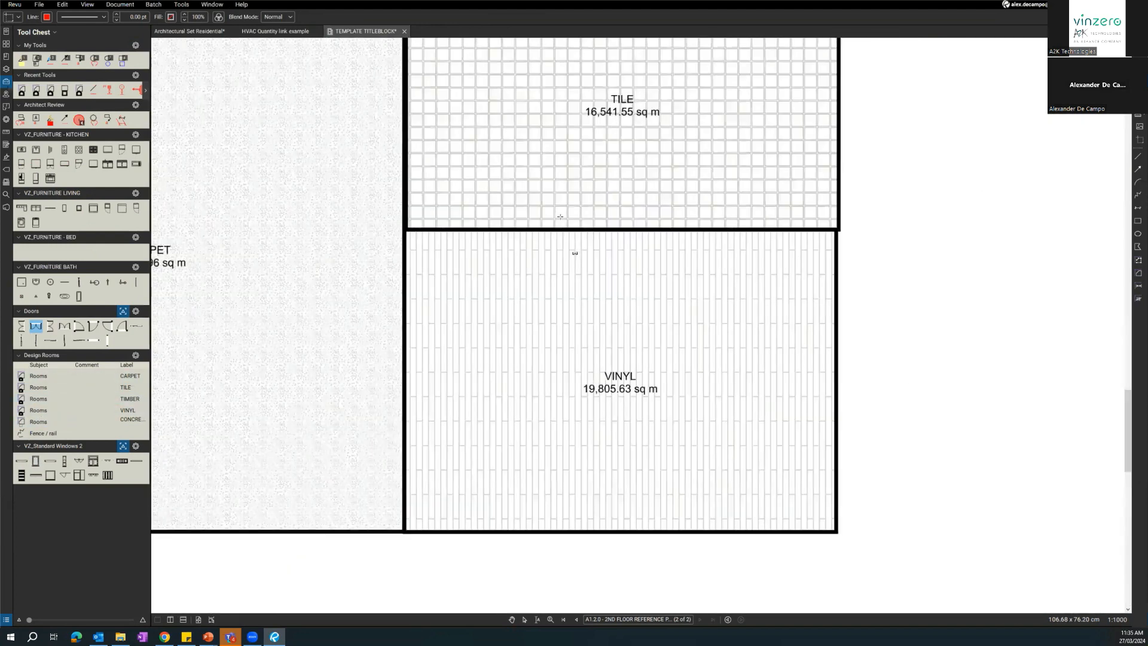
{"action": "scroll", "coordinate": [562, 240], "scroll_direction": "up", "scroll_amount": 2}
{"action": "scroll", "coordinate": [598, 239], "scroll_direction": "down", "scroll_amount": 5}
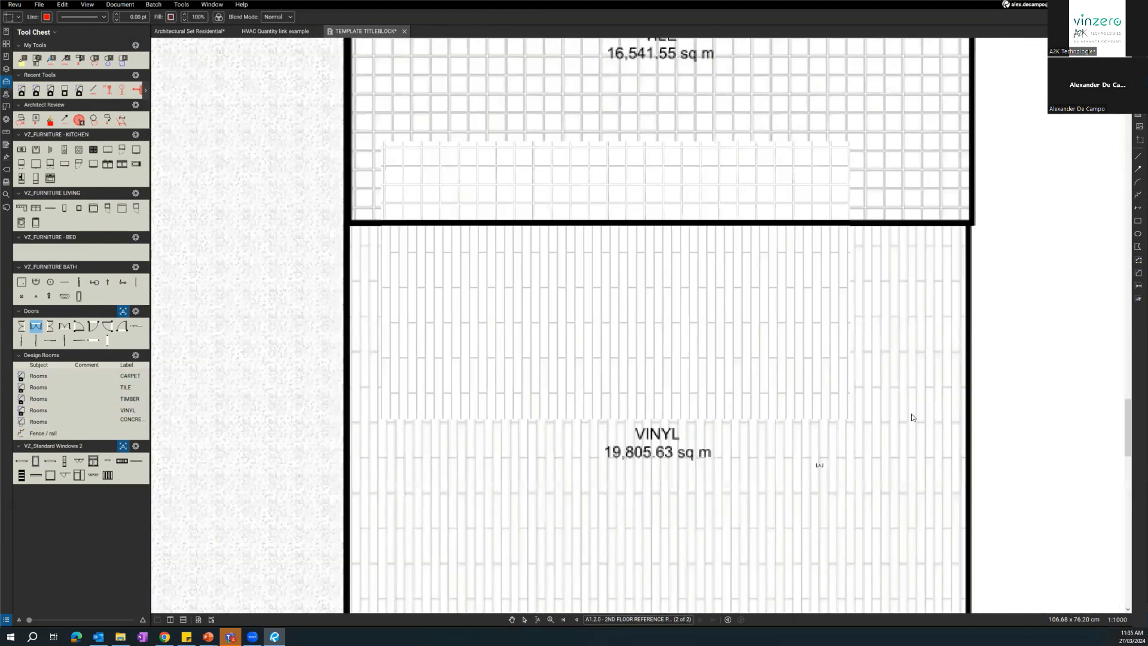
{"action": "left_click", "coordinate": [487, 309]}
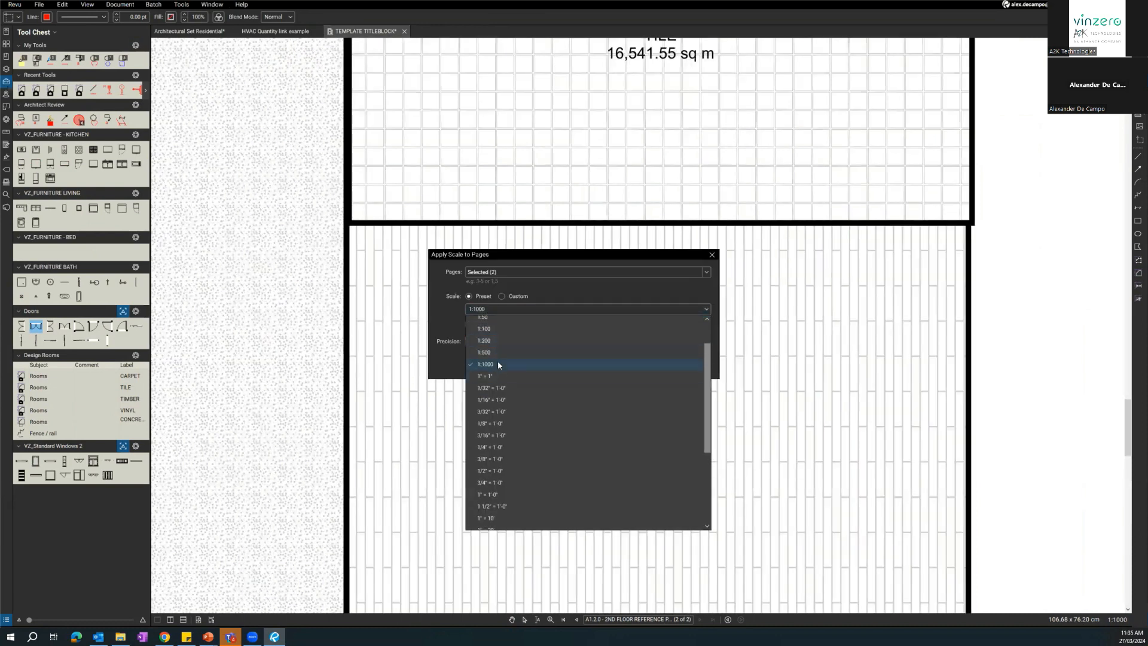
{"action": "left_click", "coordinate": [490, 351]}
{"action": "left_click", "coordinate": [678, 364]}
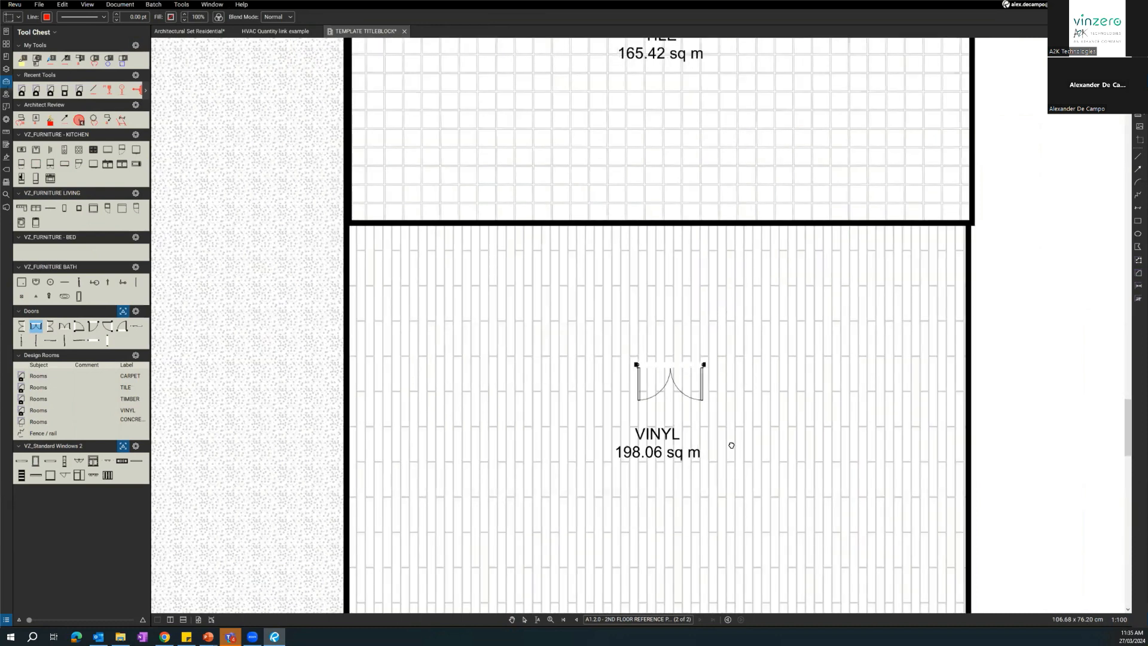
Place the double door in the wall between the tile and vinyl rooms, near the middle of the wall.
{"action": "left_click_drag", "start_coordinate": [729, 349], "coordinate": [875, 395]}
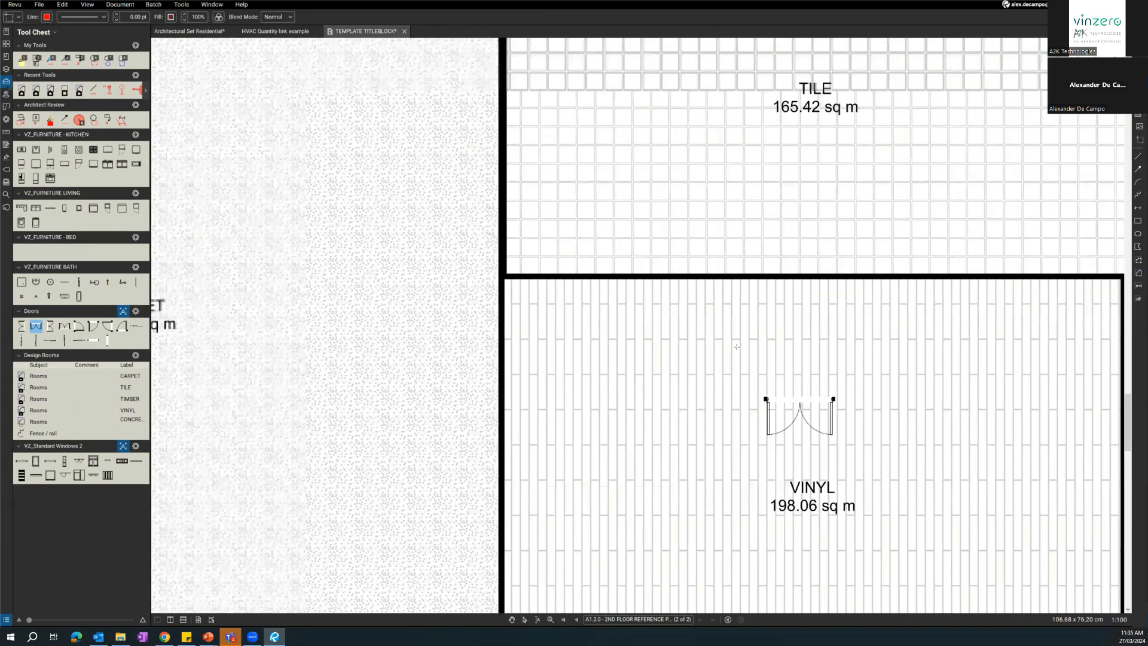
{"action": "scroll", "coordinate": [753, 423], "scroll_direction": "down", "scroll_amount": 2}
{"action": "left_click", "coordinate": [754, 333]}
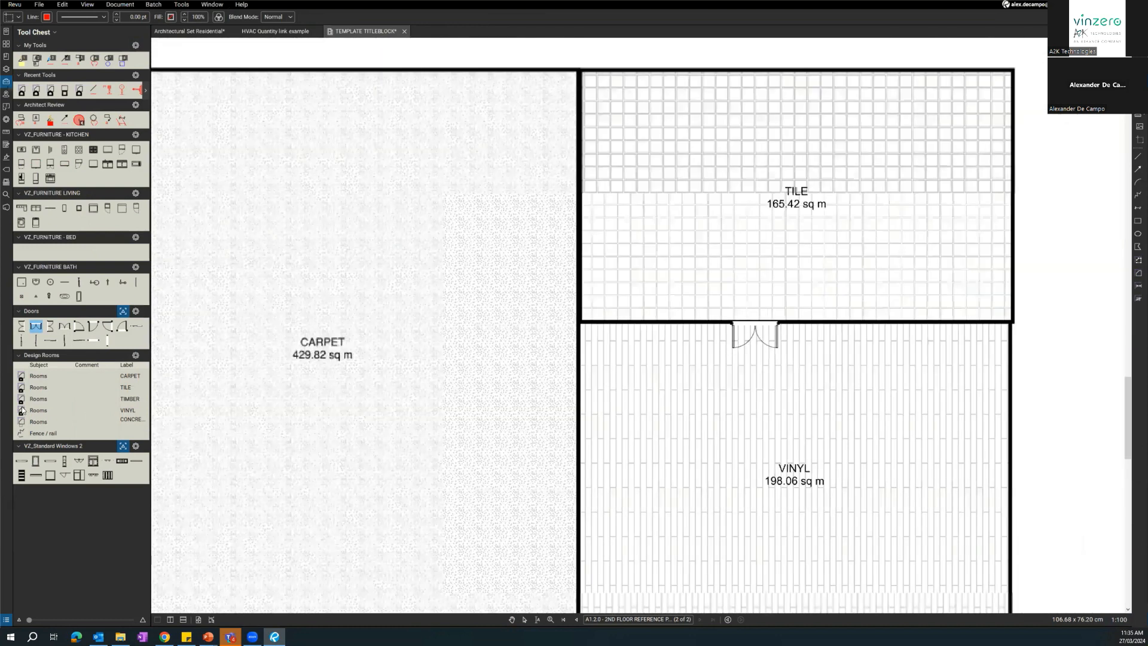
Place a bathtub in the tile room's lower corner beside the carpet wall and a square shower in the upper corner.
{"action": "left_click", "coordinate": [65, 296]}
{"action": "left_click", "coordinate": [613, 302]}
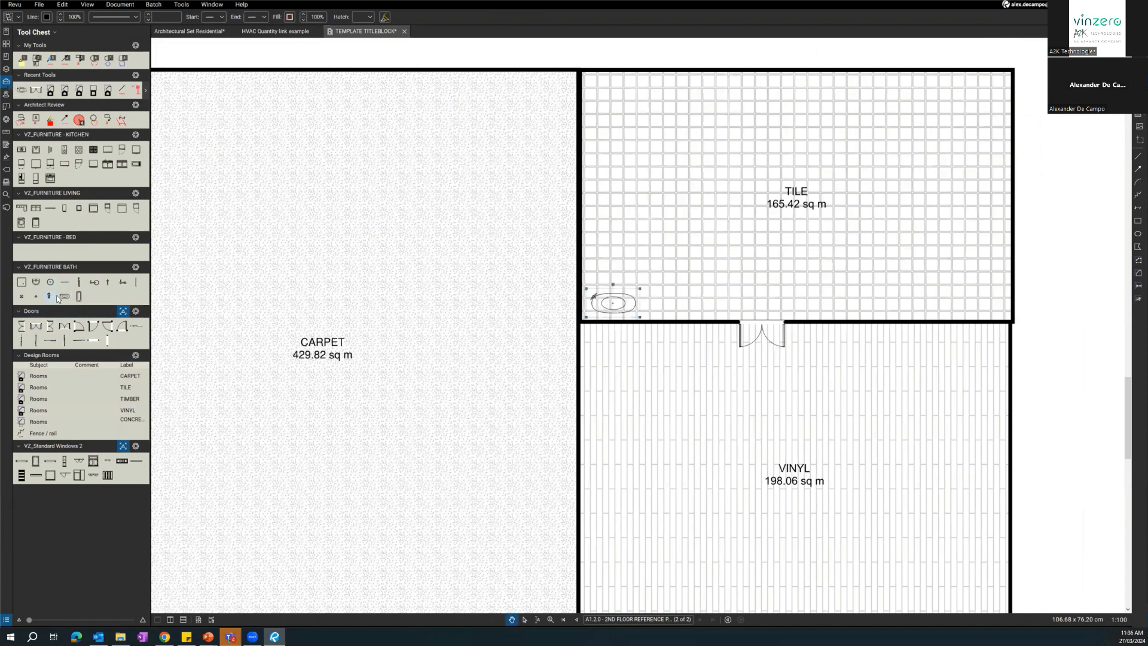
{"action": "left_click", "coordinate": [22, 282]}
{"action": "left_click", "coordinate": [600, 94]}
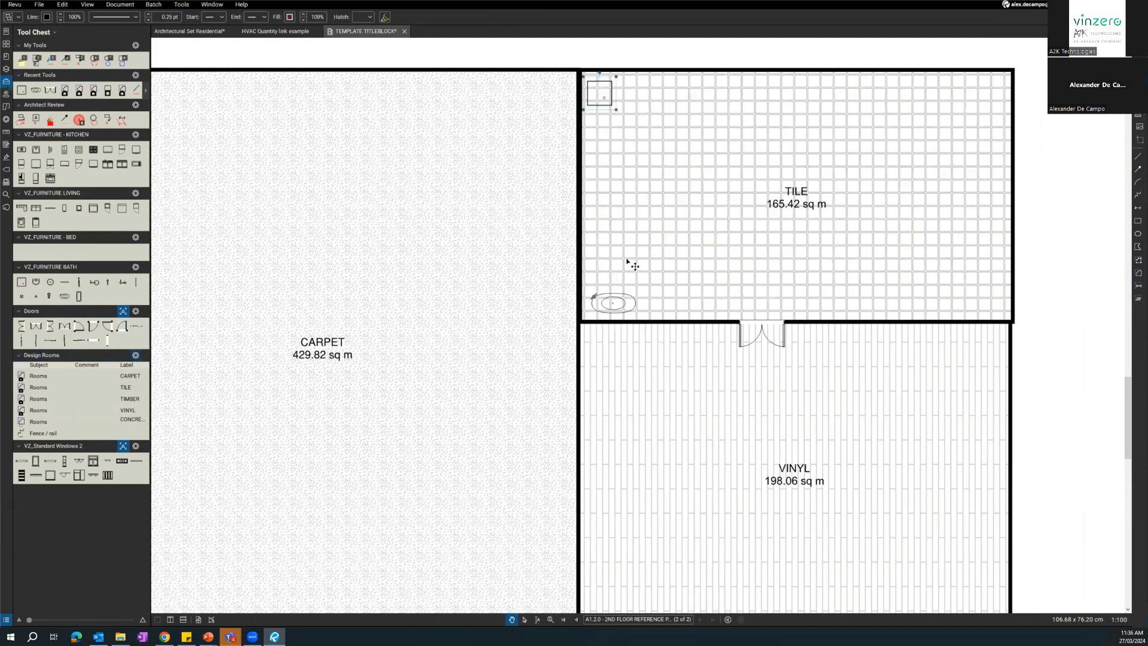
Give the bathtub in the tile room a white fill.
{"action": "scroll", "coordinate": [627, 263], "scroll_direction": "down", "scroll_amount": 3}
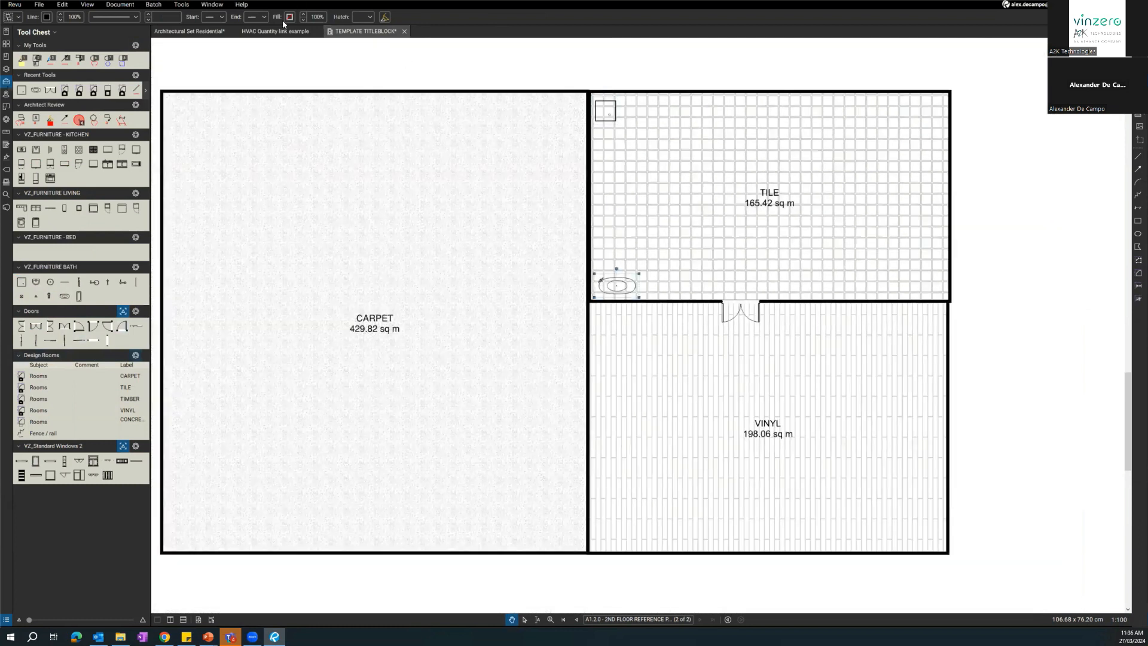
{"action": "scroll", "coordinate": [612, 268], "scroll_direction": "up", "scroll_amount": 4}
{"action": "left_click", "coordinate": [291, 19]}
{"action": "left_click", "coordinate": [337, 74]}
{"action": "scroll", "coordinate": [602, 321], "scroll_direction": "up", "scroll_amount": 5}
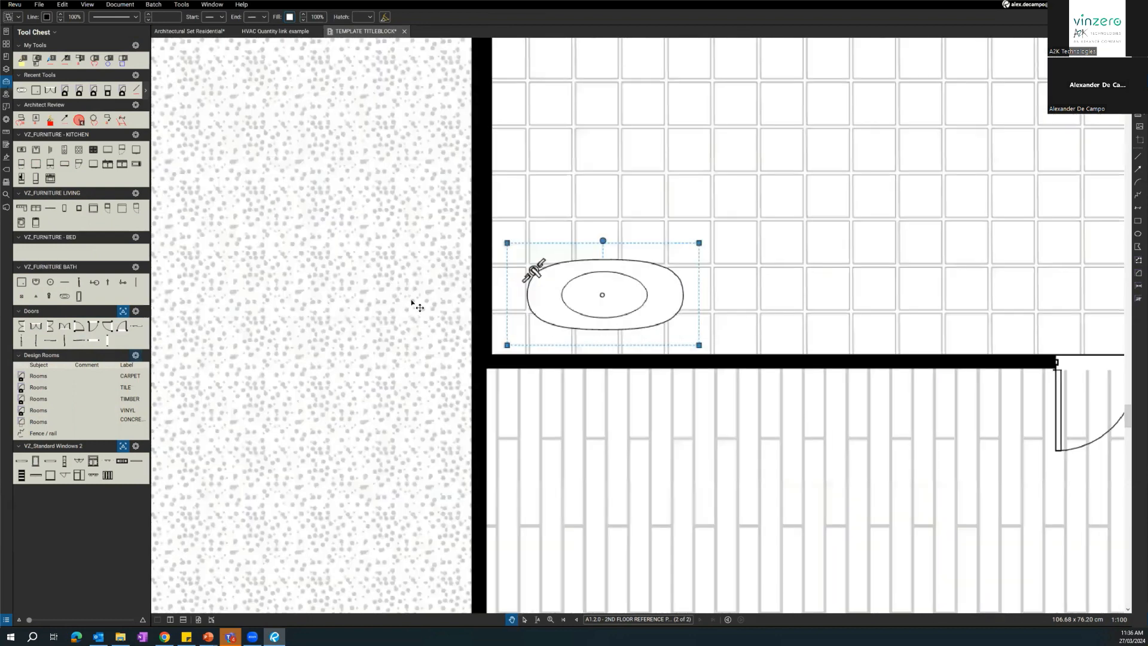
Place a washbasin above the bathtub, rotate it a quarter turn and move it against the carpet room wall.
{"action": "scroll", "coordinate": [490, 416], "scroll_direction": "down", "scroll_amount": 1}
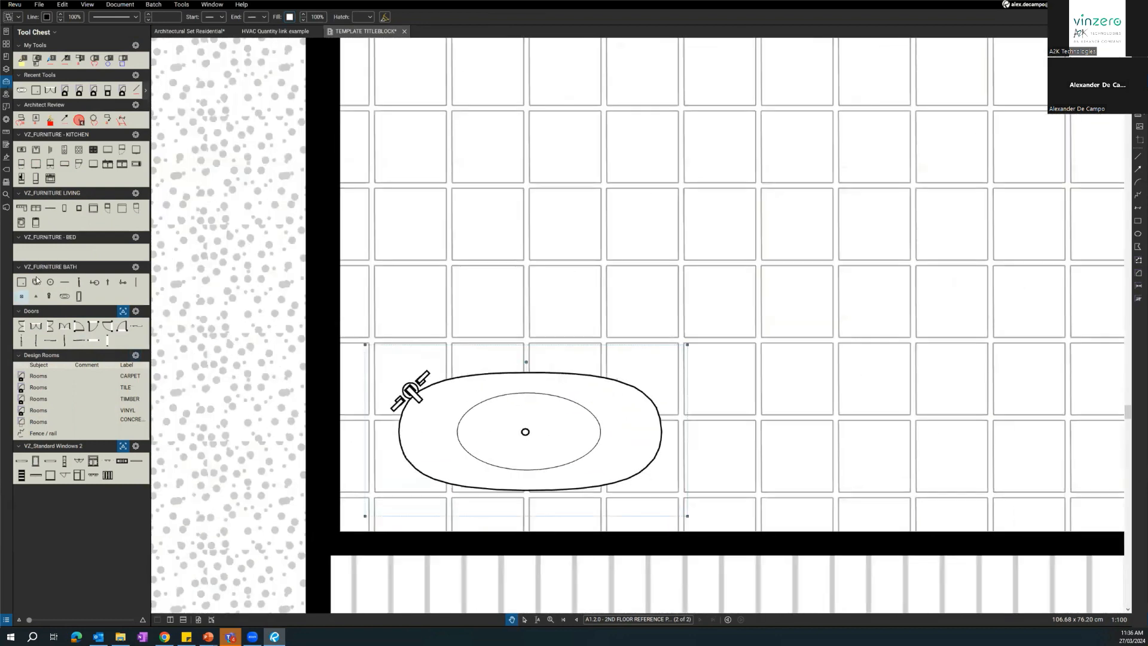
{"action": "left_click", "coordinate": [411, 236]}
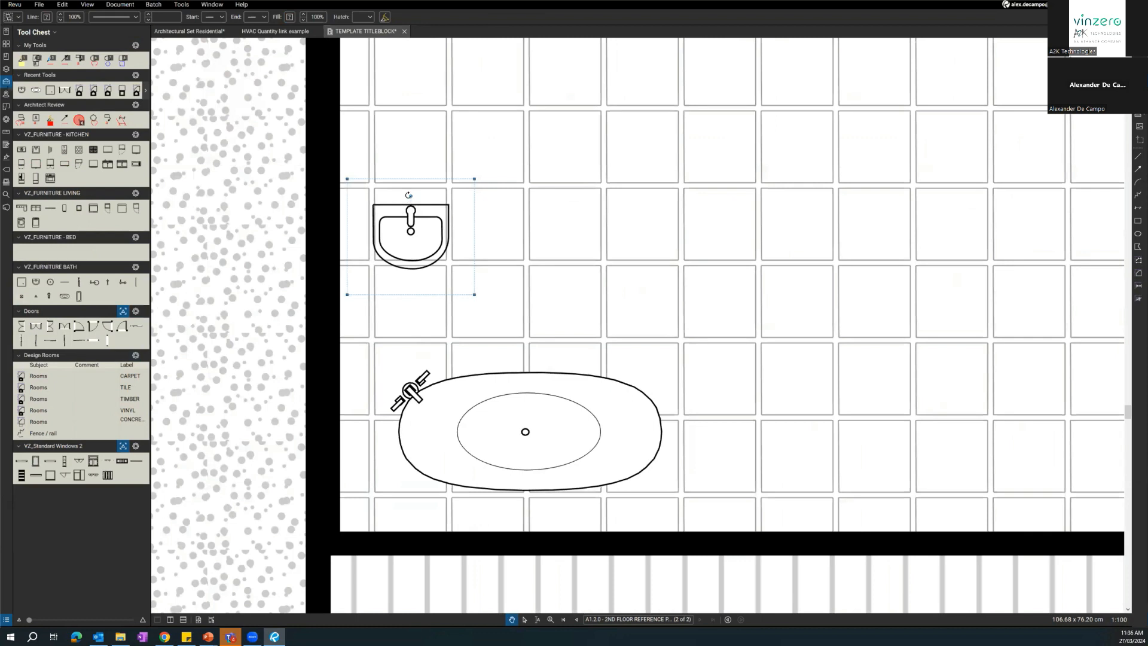
{"action": "left_click_drag", "start_coordinate": [254, 225], "coordinate": [254, 228]}
{"action": "left_click_drag", "start_coordinate": [394, 242], "coordinate": [351, 248]}
Give the washbasin above the bathtub a white fill.
{"action": "left_click", "coordinate": [288, 16]}
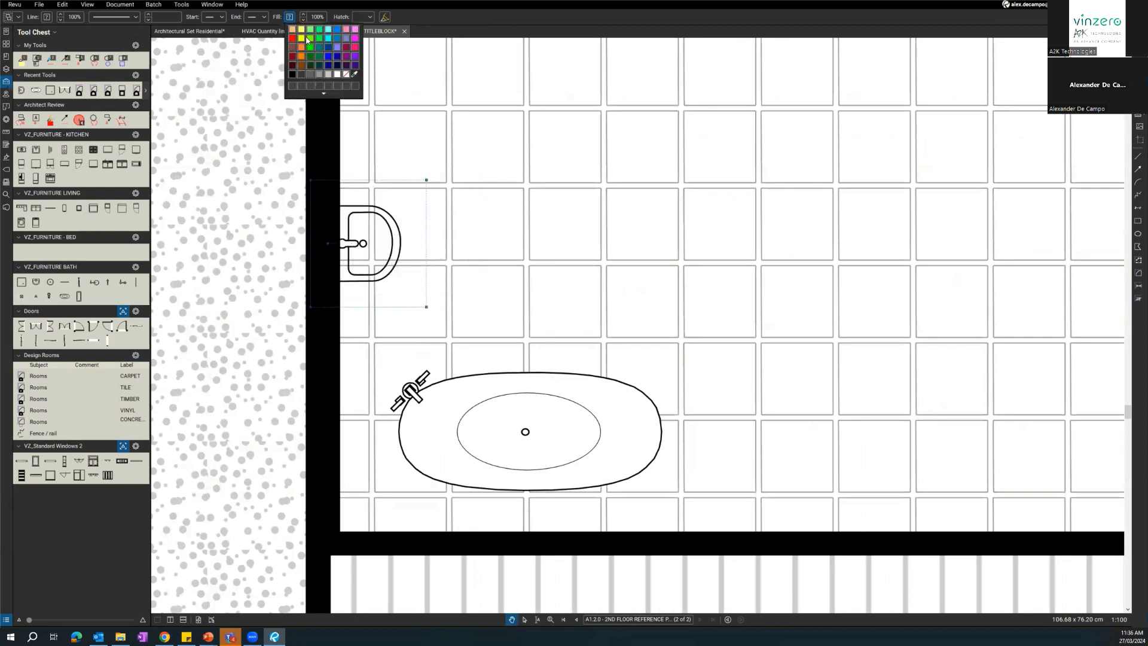
{"action": "left_click", "coordinate": [337, 74]}
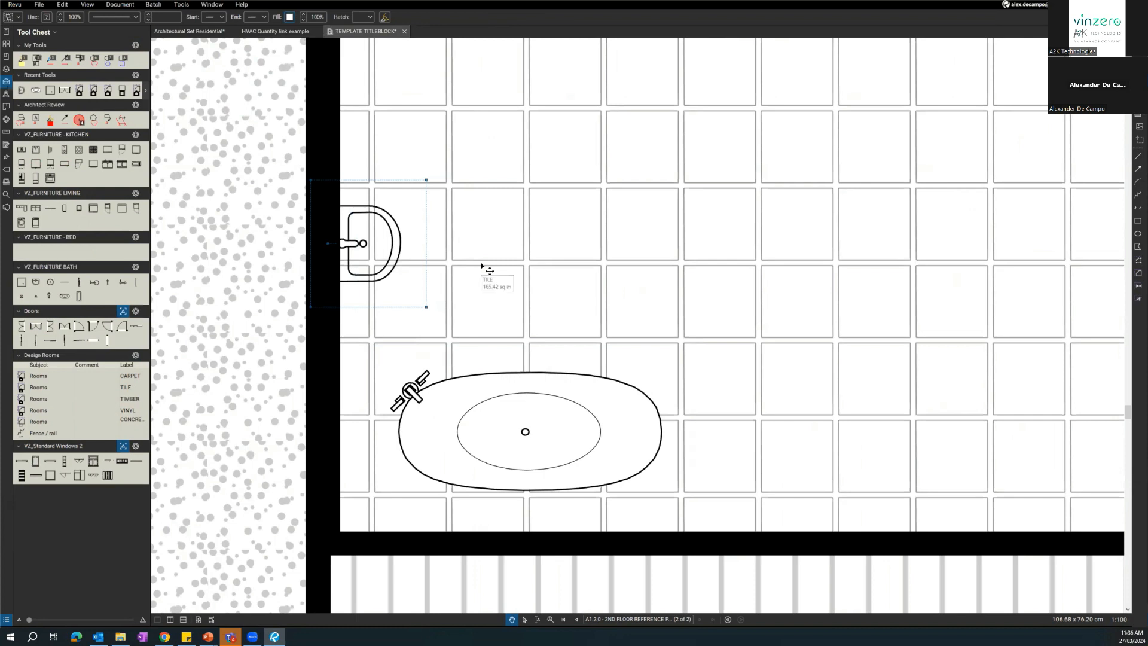
{"action": "scroll", "coordinate": [485, 296], "scroll_direction": "down", "scroll_amount": 5}
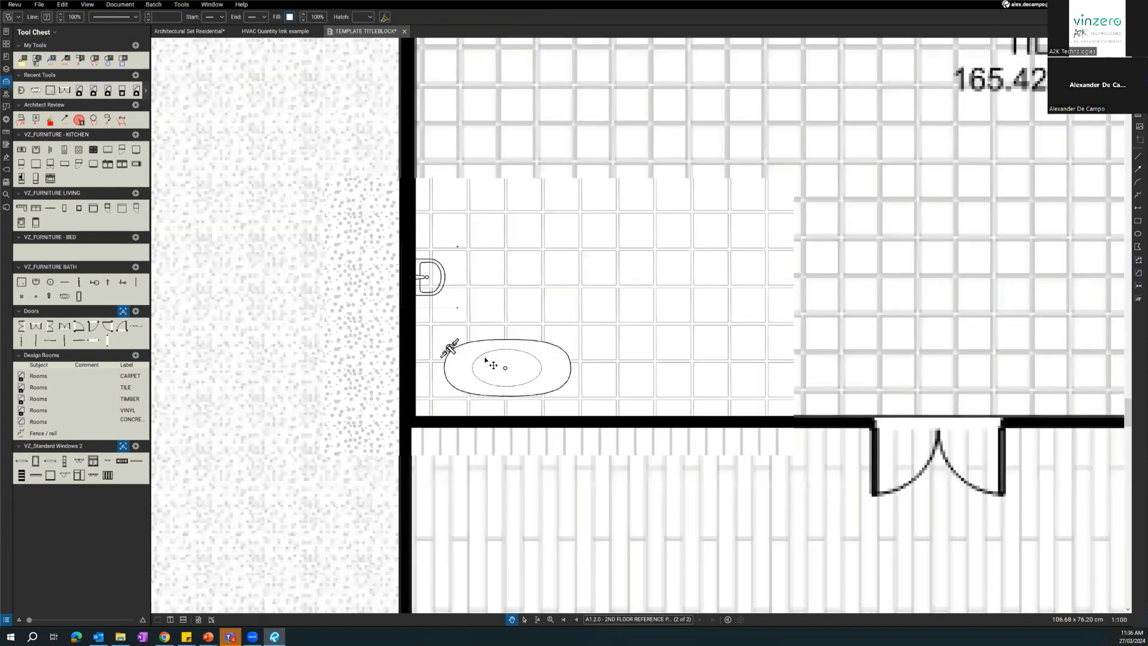
{"action": "scroll", "coordinate": [505, 364], "scroll_direction": "up", "scroll_amount": 4}
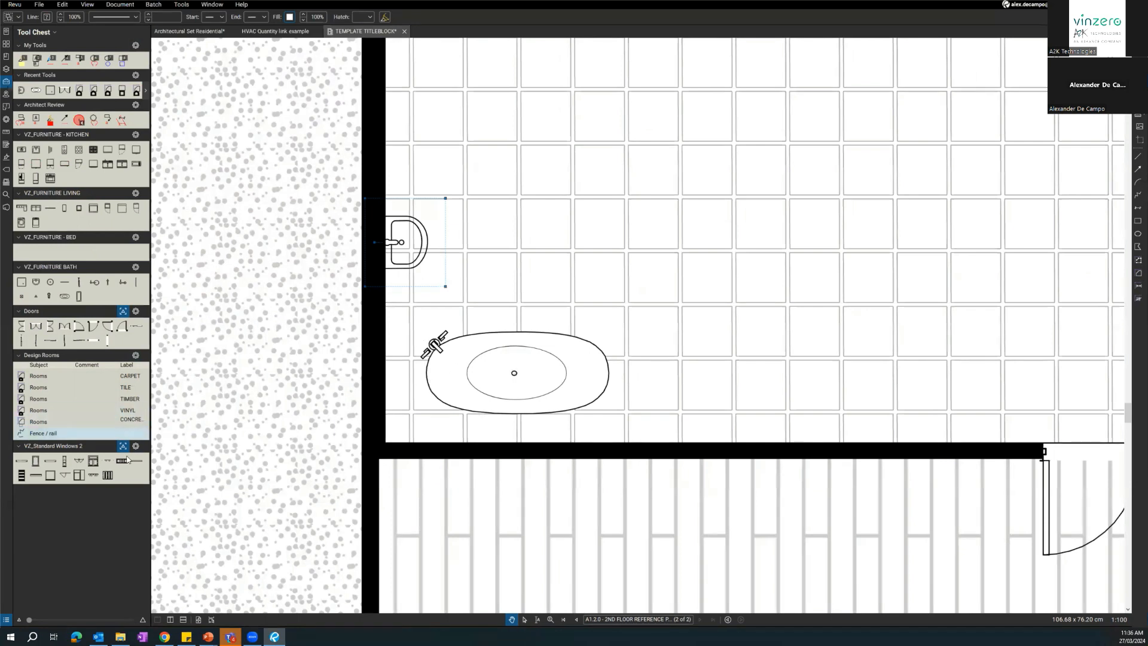
{"action": "scroll", "coordinate": [295, 466], "scroll_direction": "down", "scroll_amount": 3}
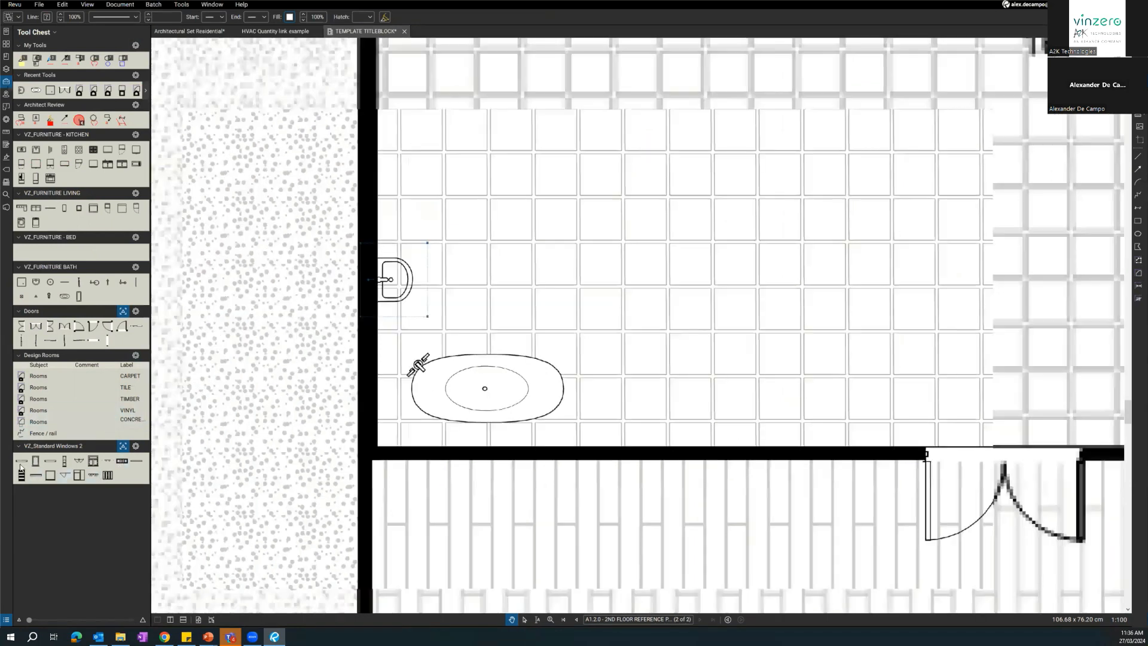
Place a VZ_Standard Windows 2 plan window at the outer end of the tile–vinyl wall and fill it white.
{"action": "left_click", "coordinate": [50, 460]}
{"action": "mouse_move", "coordinate": [807, 395]}
{"action": "left_mouse_down"}
{"action": "mouse_move", "coordinate": [430, 405]}
{"action": "mouse_move", "coordinate": [257, 395]}
{"action": "left_mouse_up"}
{"action": "left_click", "coordinate": [758, 463]}
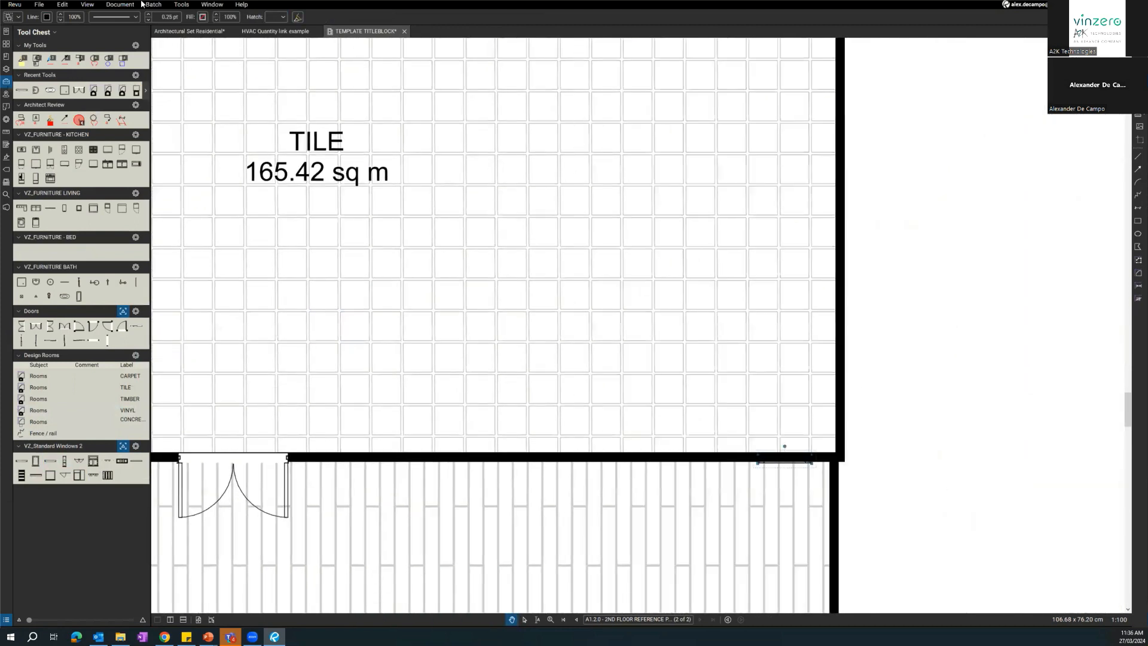
{"action": "left_click", "coordinate": [202, 16]}
{"action": "left_click", "coordinate": [251, 76]}
Place a window elevation symbol outside the vinyl room and draw a red arrow from it to the window in the wall.
{"action": "left_click", "coordinate": [79, 475]}
{"action": "left_click", "coordinate": [685, 511]}
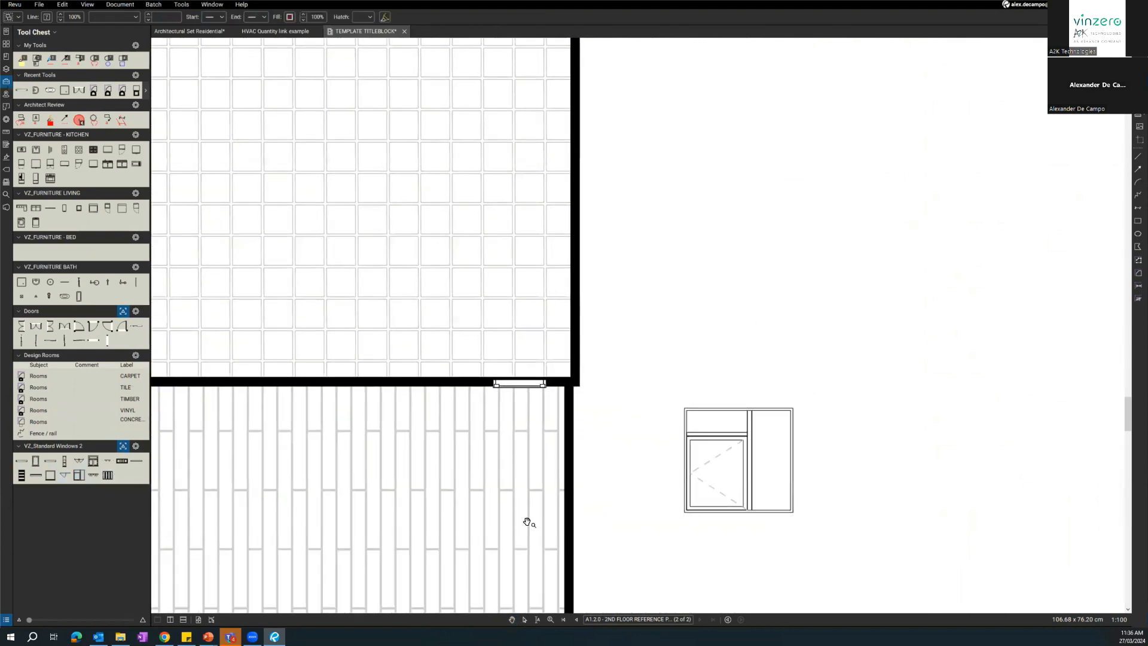
{"action": "left_click", "coordinate": [1137, 170]}
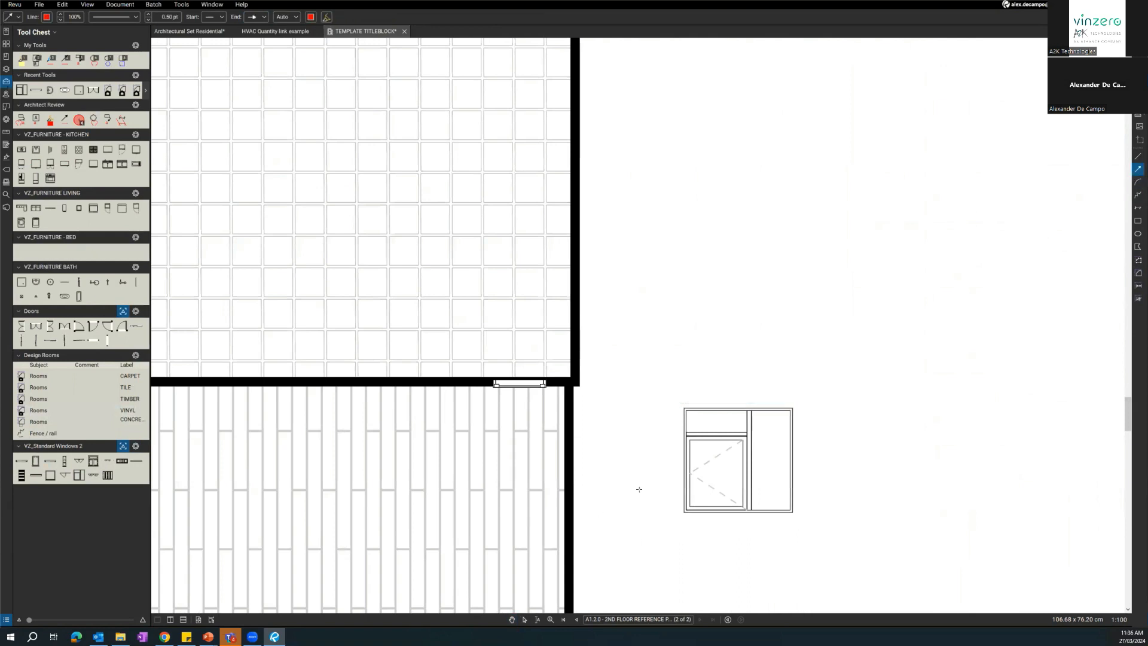
{"action": "left_click", "coordinate": [525, 397]}
{"action": "scroll", "coordinate": [589, 448], "scroll_direction": "down", "scroll_amount": 2}
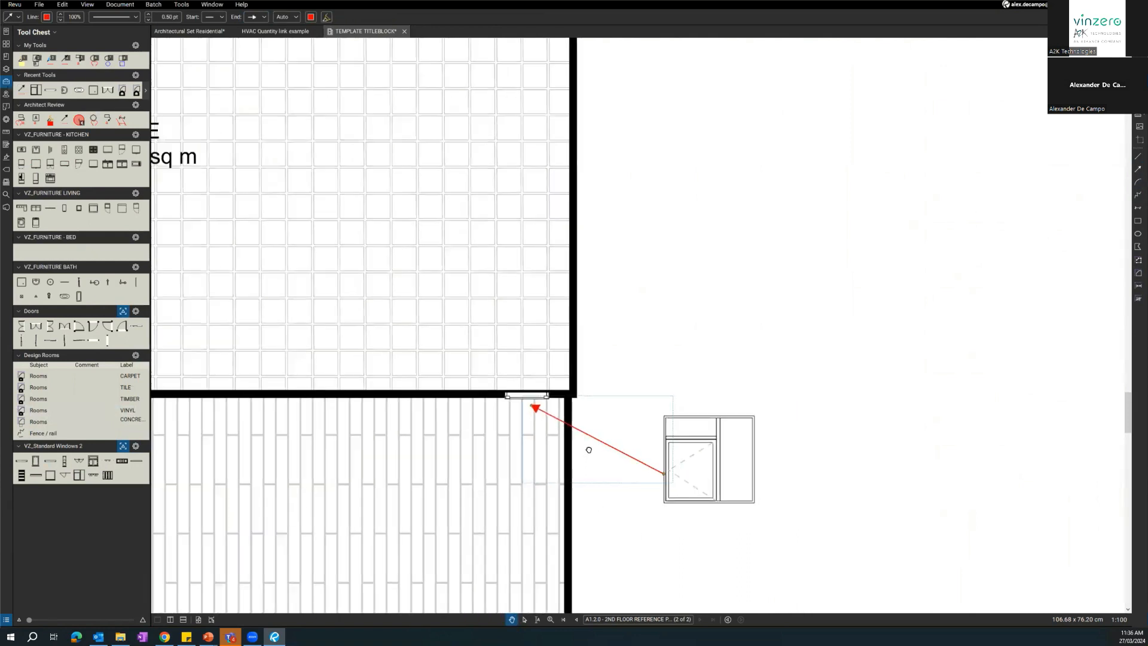
{"action": "left_click_drag", "start_coordinate": [631, 517], "coordinate": [640, 484]}
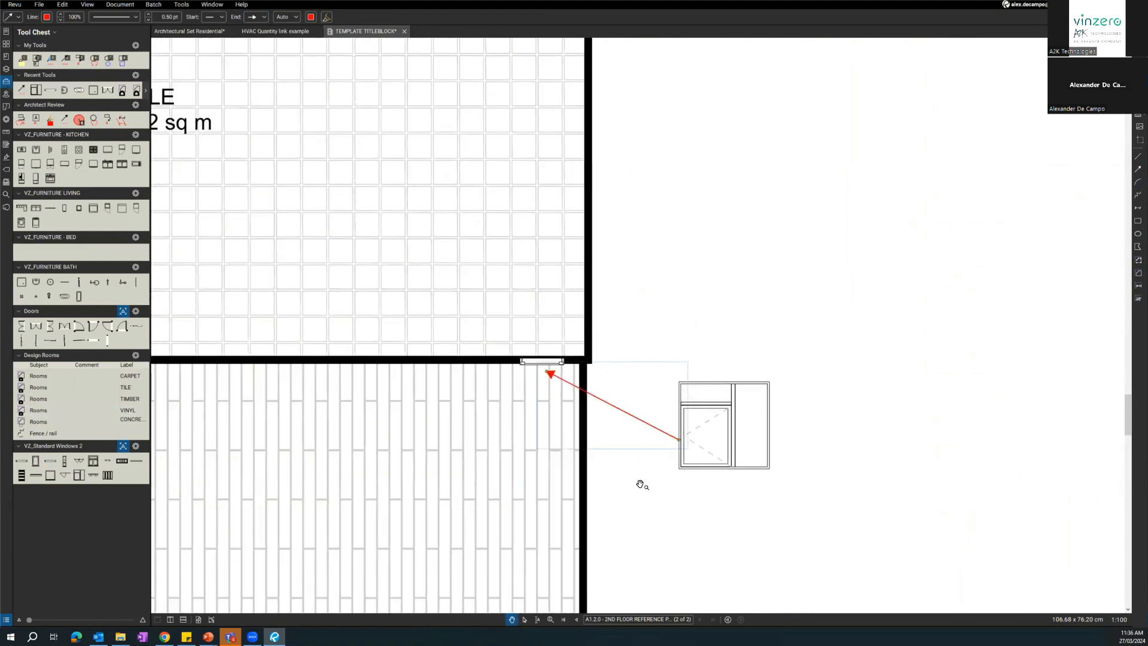
{"action": "left_click", "coordinate": [640, 484]}
Try reshaping the tile area by pulling its upper outer corner in towards its label, and undo the change.
{"action": "left_click_drag", "start_coordinate": [640, 484], "coordinate": [783, 515]}
{"action": "left_click_drag", "start_coordinate": [610, 384], "coordinate": [871, 388]}
{"action": "left_click_drag", "start_coordinate": [474, 351], "coordinate": [707, 344]}
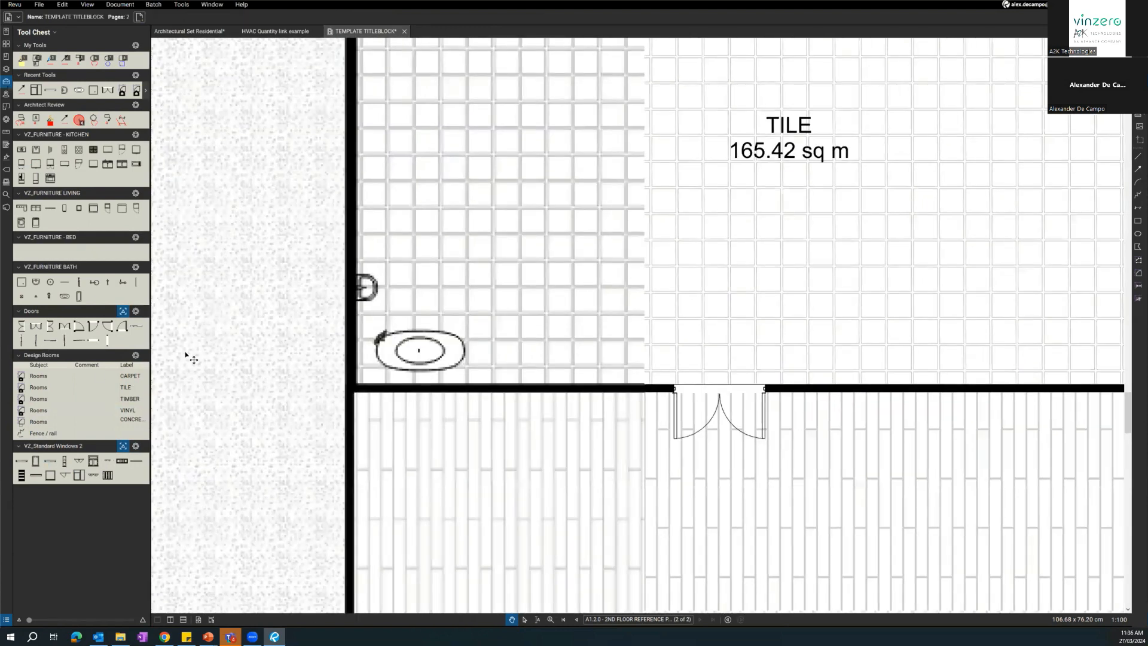
{"action": "left_click_drag", "start_coordinate": [401, 371], "coordinate": [482, 381]}
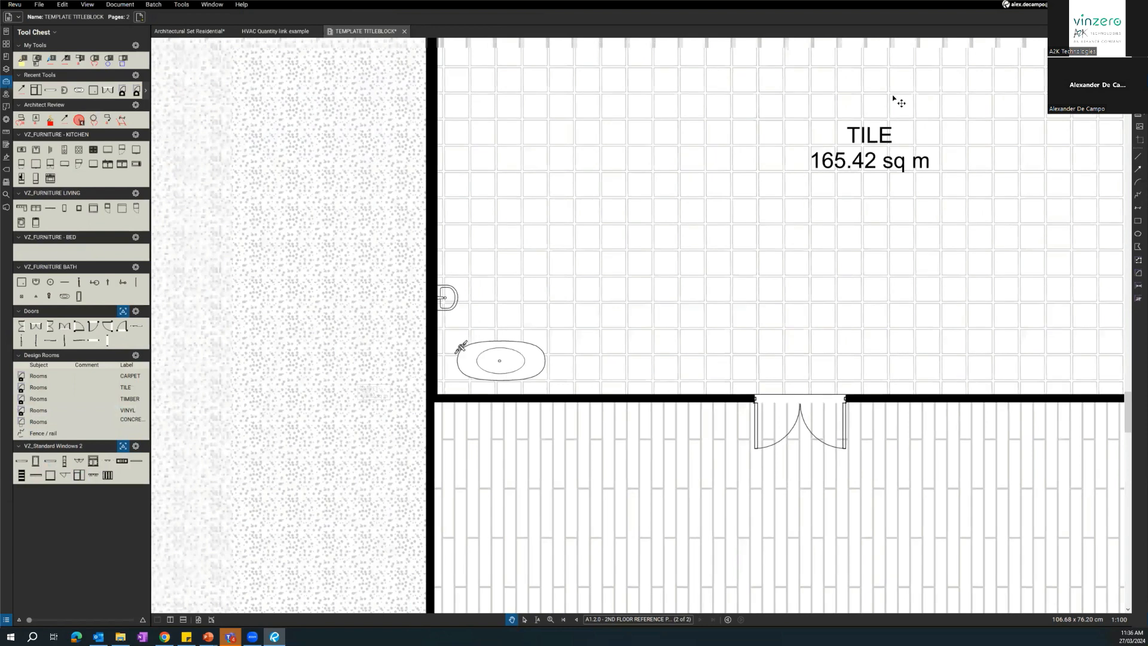
{"action": "scroll", "coordinate": [893, 99], "scroll_direction": "down", "scroll_amount": 3}
{"action": "left_click", "coordinate": [908, 94]}
{"action": "mouse_move", "coordinate": [909, 95]}
{"action": "left_mouse_down"}
{"action": "mouse_move", "coordinate": [670, 220]}
{"action": "mouse_move", "coordinate": [568, 299]}
{"action": "left_mouse_up"}
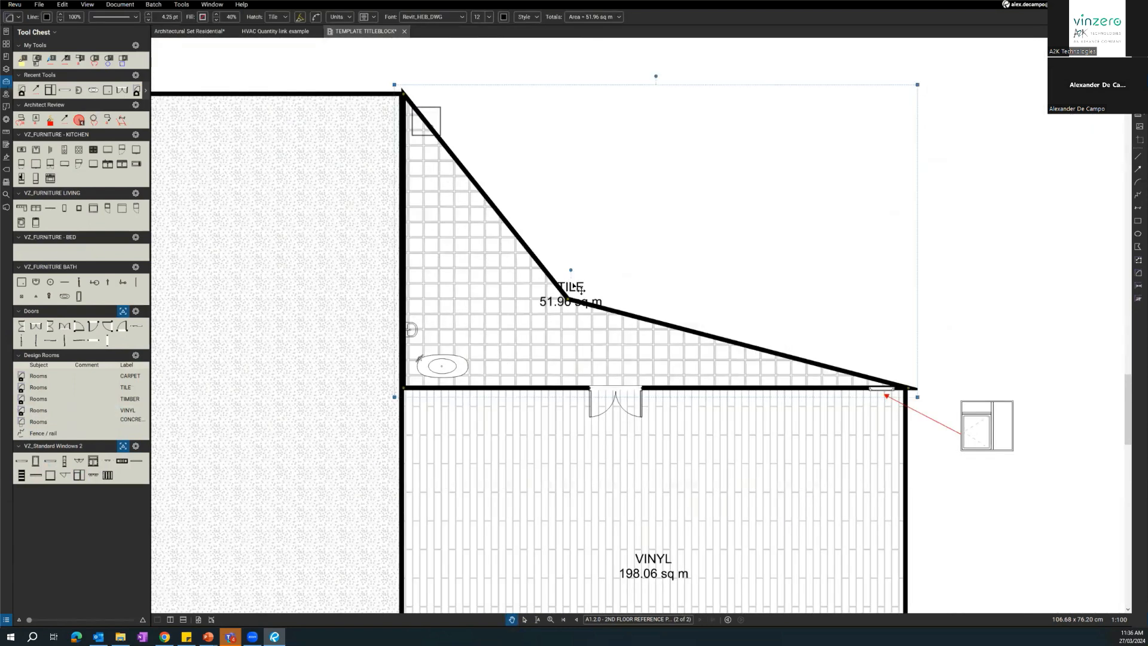
{"action": "left_click_drag", "start_coordinate": [243, 466], "coordinate": [280, 452]}
{"action": "key", "text": "ctrl+z"}
{"action": "left_click_drag", "start_coordinate": [191, 443], "coordinate": [423, 348]}
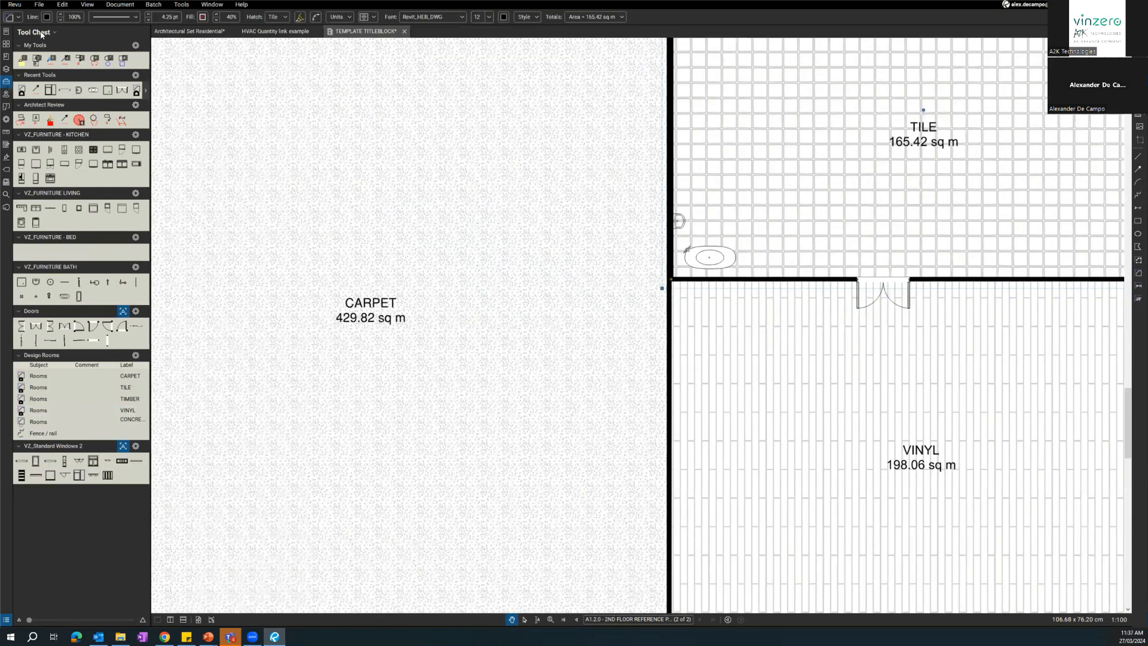
Review the list of available Tool Chest sets and the list of Revu profiles.
{"action": "left_click", "coordinate": [36, 31]}
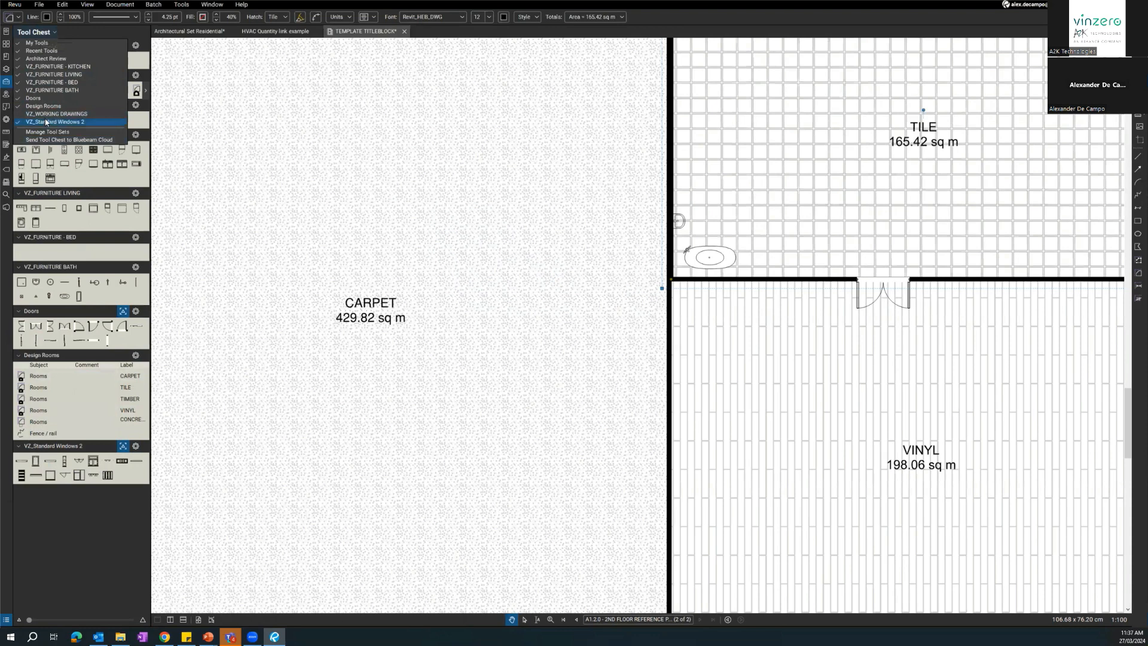
{"action": "left_click", "coordinate": [13, 5]}
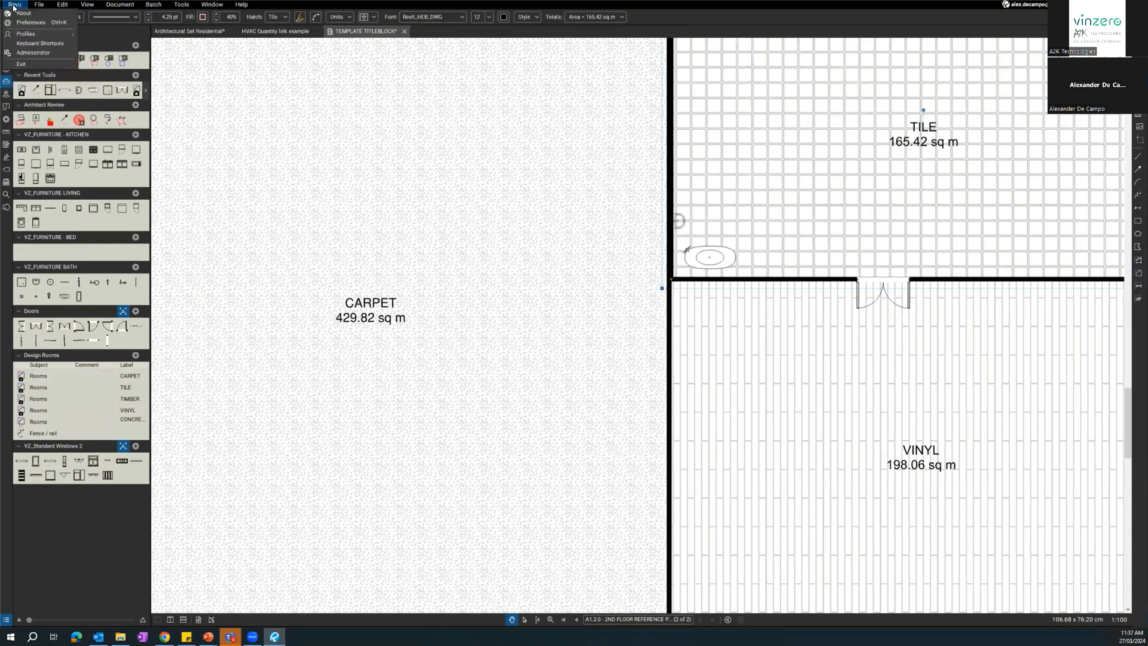
{"action": "mouse_move", "coordinate": [36, 37]}
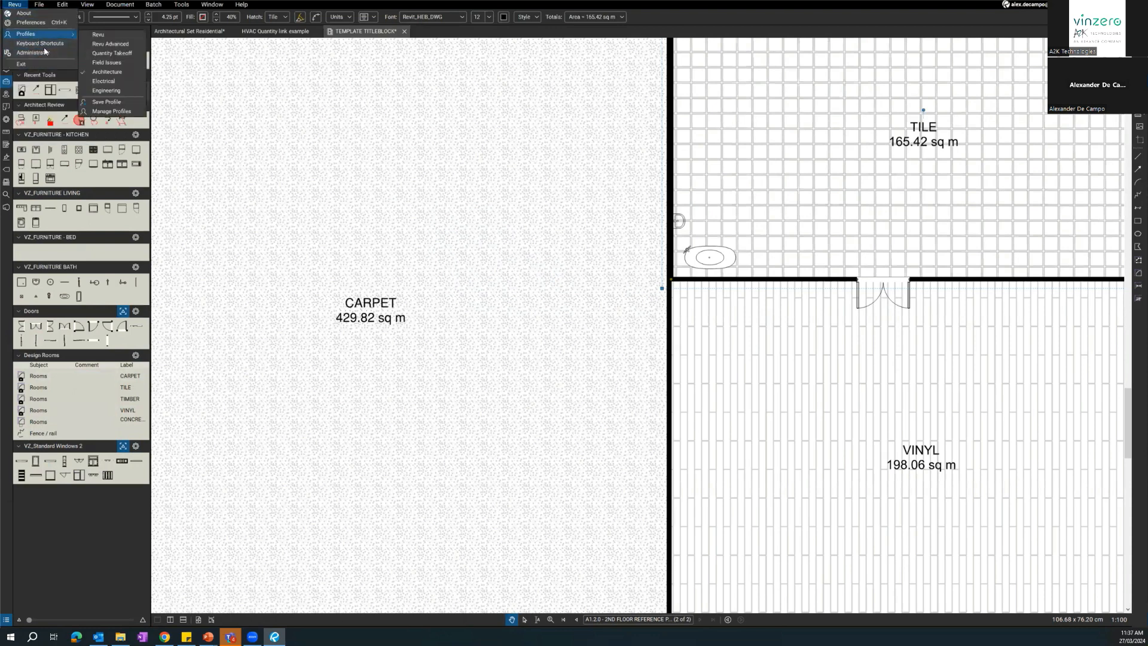
Switch to the Architectural Set Residential document and go to the lower floor plan on the CUSTOMER PLANS 06 page.
{"action": "left_click", "coordinate": [205, 32]}
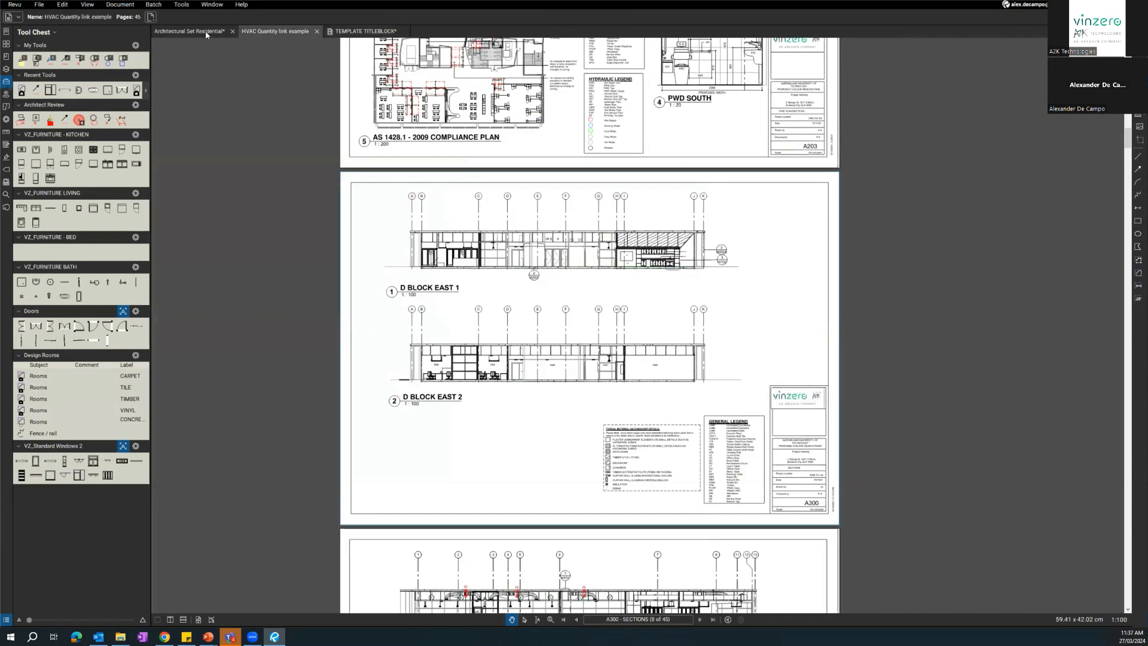
{"action": "left_click_drag", "start_coordinate": [587, 346], "coordinate": [664, 575]}
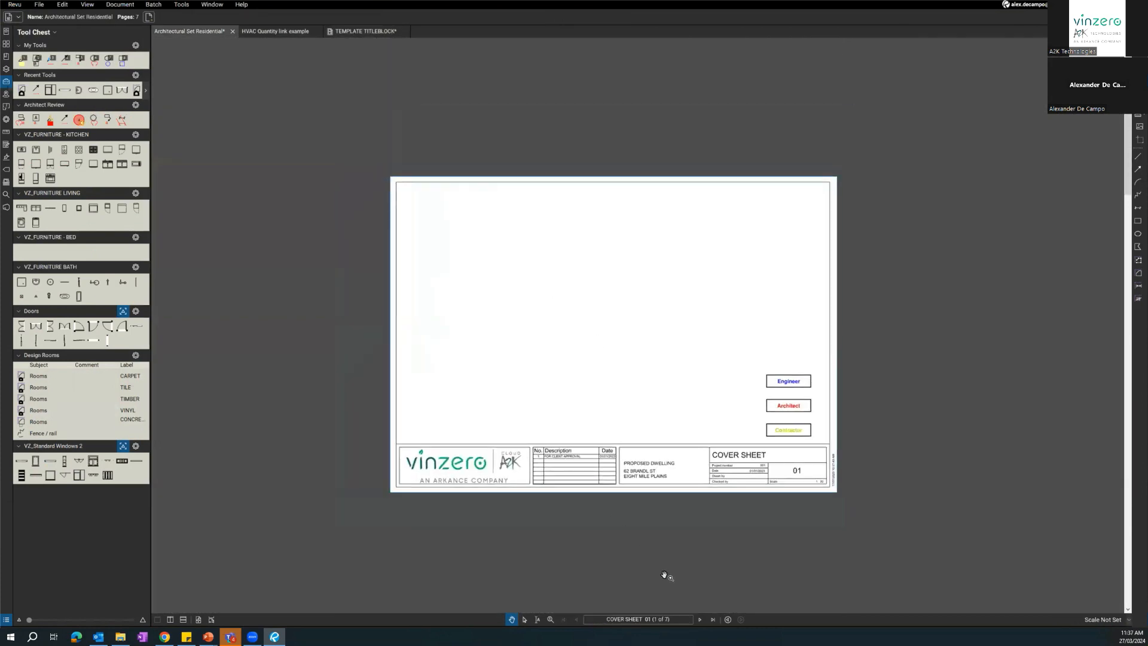
{"action": "left_click", "coordinate": [703, 619]}
{"action": "left_click", "coordinate": [702, 619]}
{"action": "left_click", "coordinate": [702, 620]}
{"action": "left_click", "coordinate": [703, 619]}
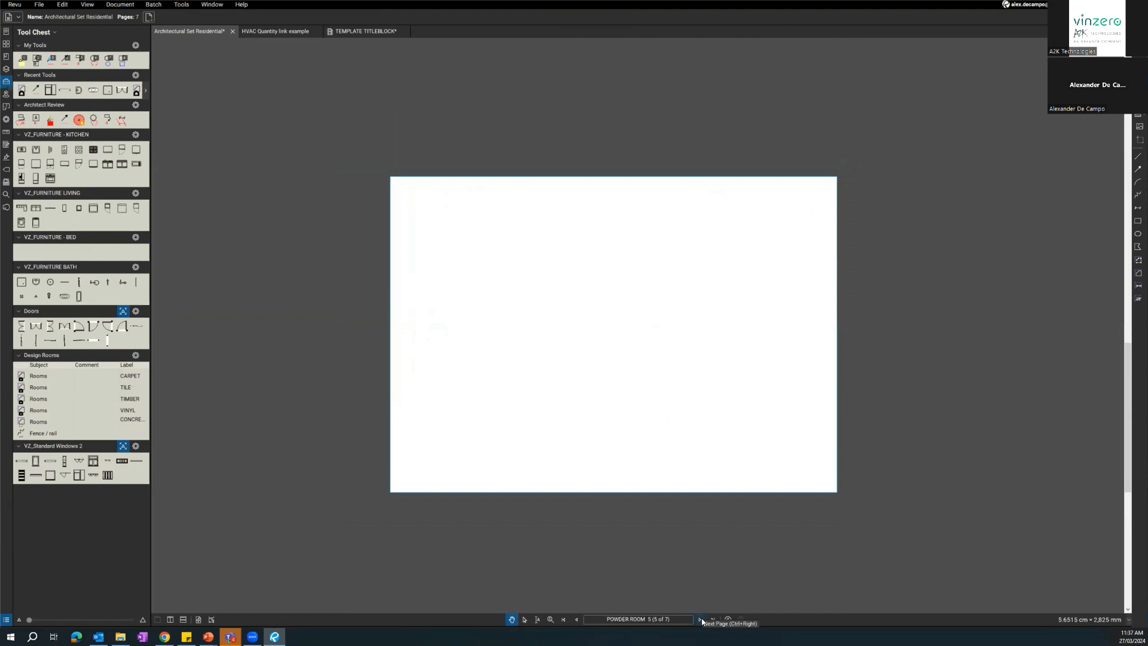
{"action": "left_click", "coordinate": [700, 619]}
{"action": "scroll", "coordinate": [563, 434], "scroll_direction": "up", "scroll_amount": 3}
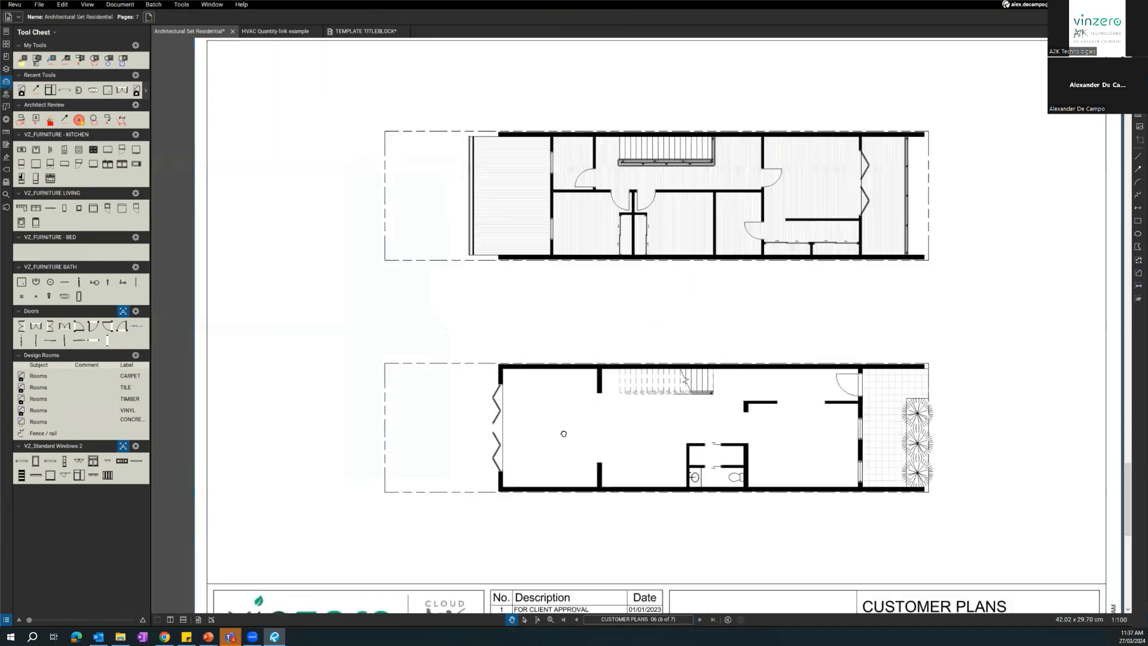
{"action": "scroll", "coordinate": [564, 434], "scroll_direction": "up", "scroll_amount": 2}
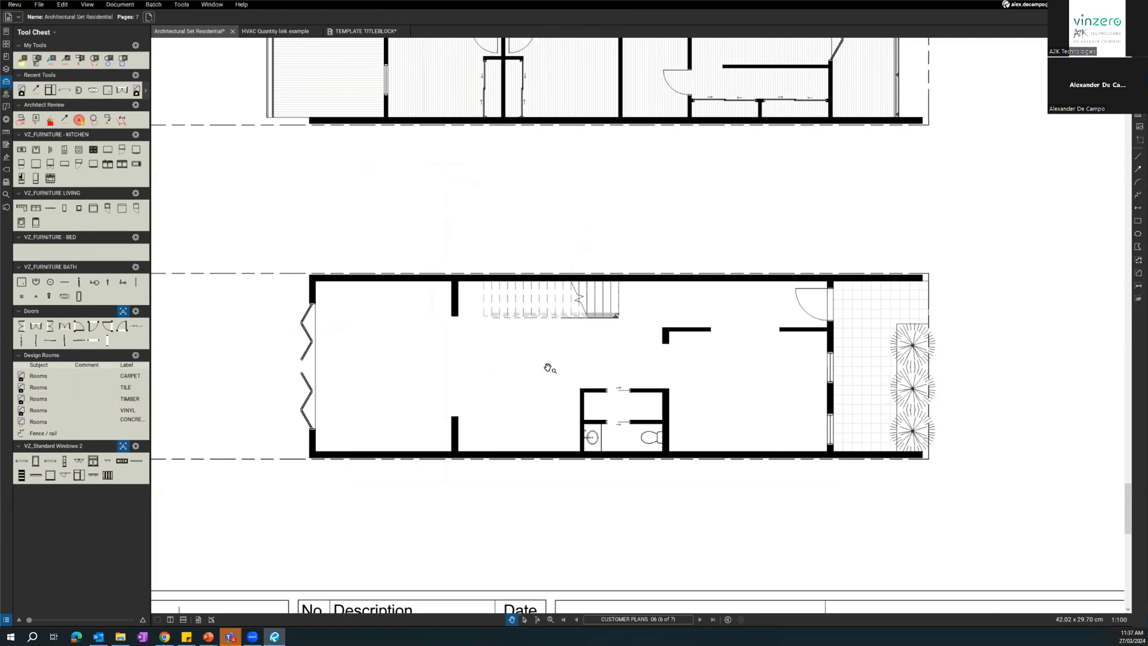
Switch to the Electrical profile, then collapse and re-expand its Electrical tool set.
{"action": "scroll", "coordinate": [541, 376], "scroll_direction": "up", "scroll_amount": 1}
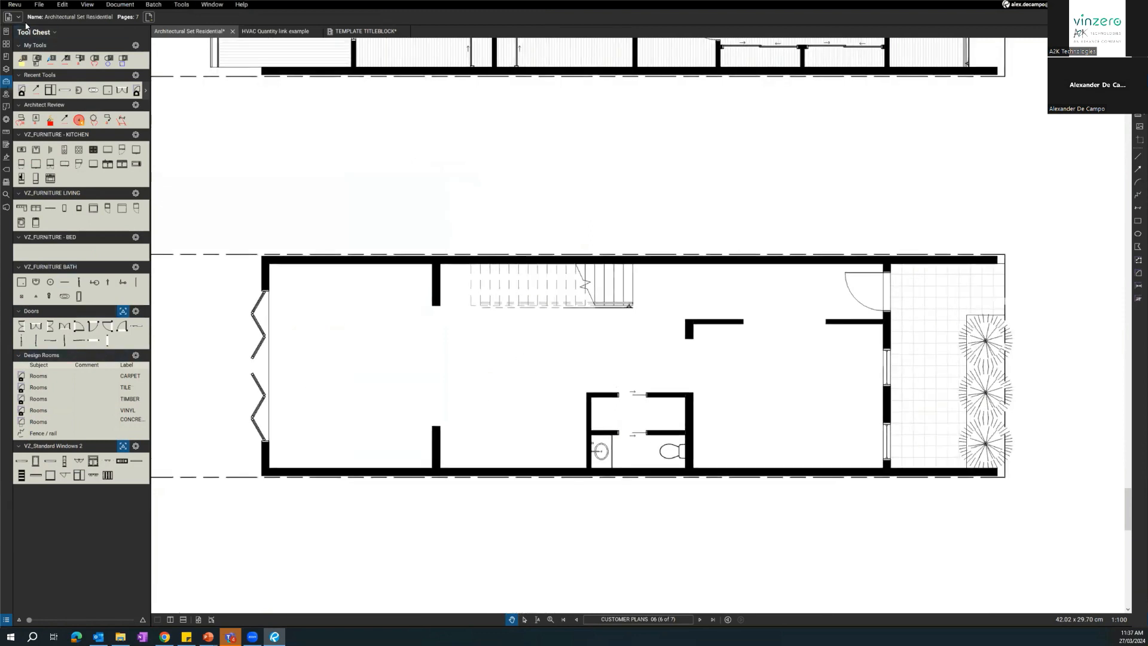
{"action": "left_click", "coordinate": [28, 31]}
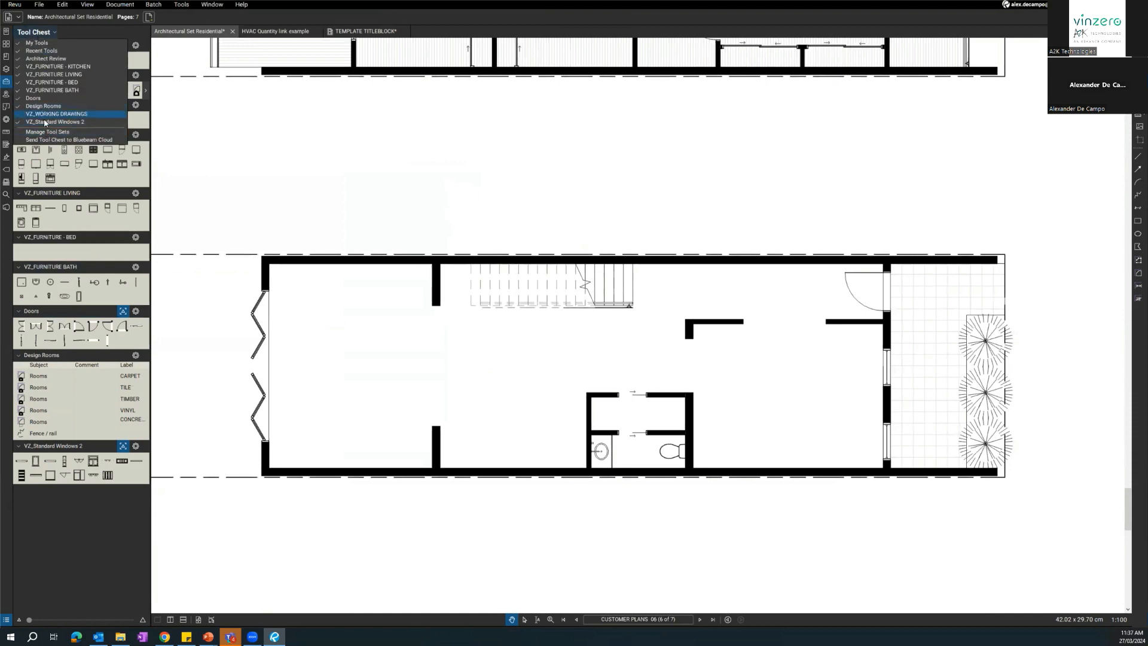
{"action": "left_click", "coordinate": [15, 5]}
{"action": "key", "text": "alt+Tab"}
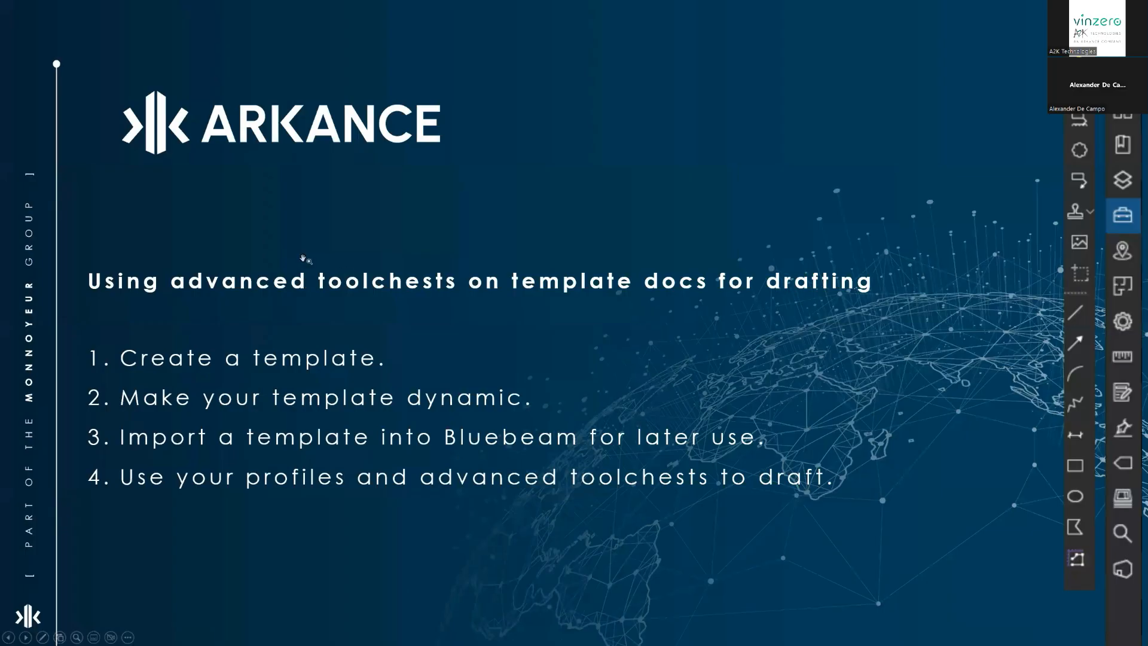
{"action": "key", "text": "alt+Tab"}
{"action": "left_click", "coordinate": [14, 5]}
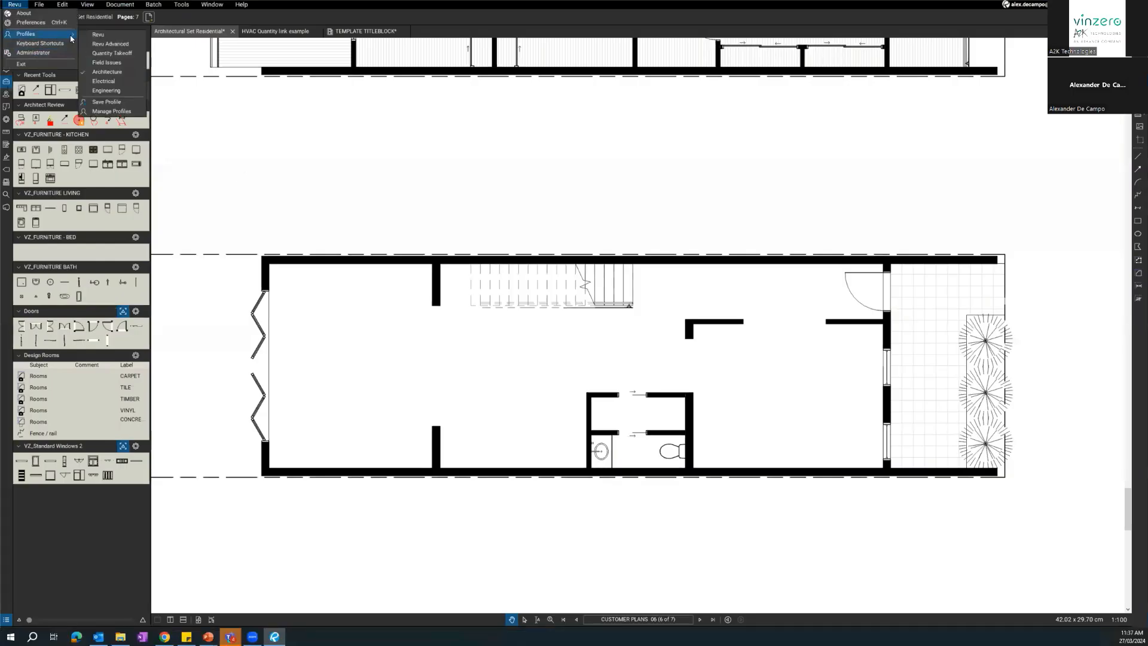
{"action": "left_click", "coordinate": [112, 82]}
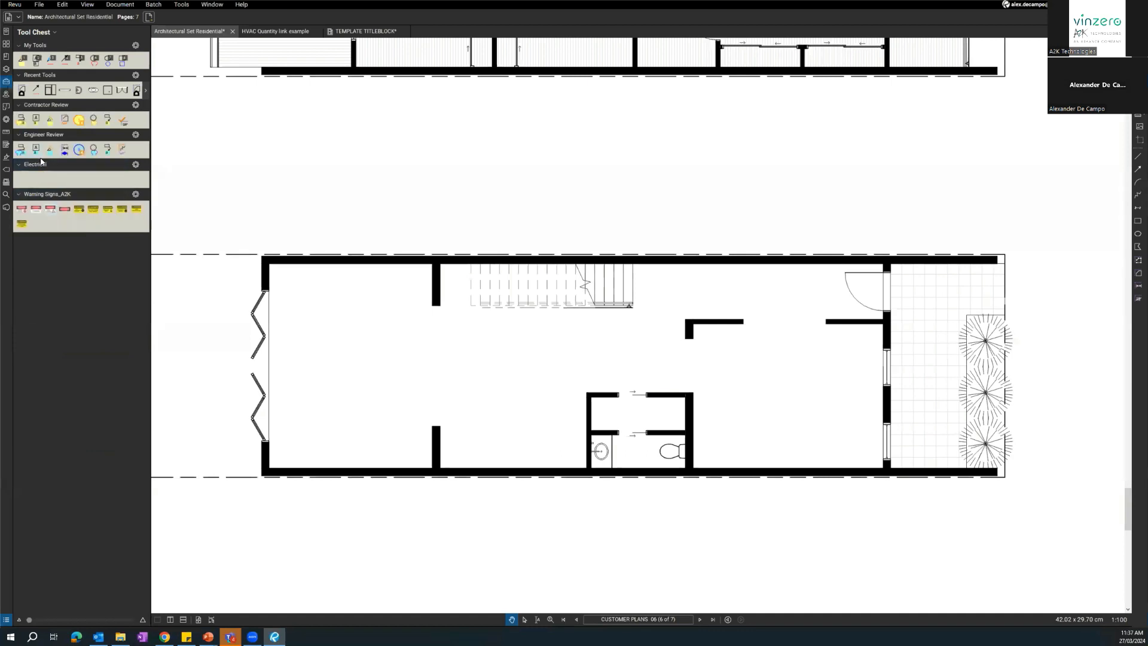
{"action": "left_click", "coordinate": [41, 163]}
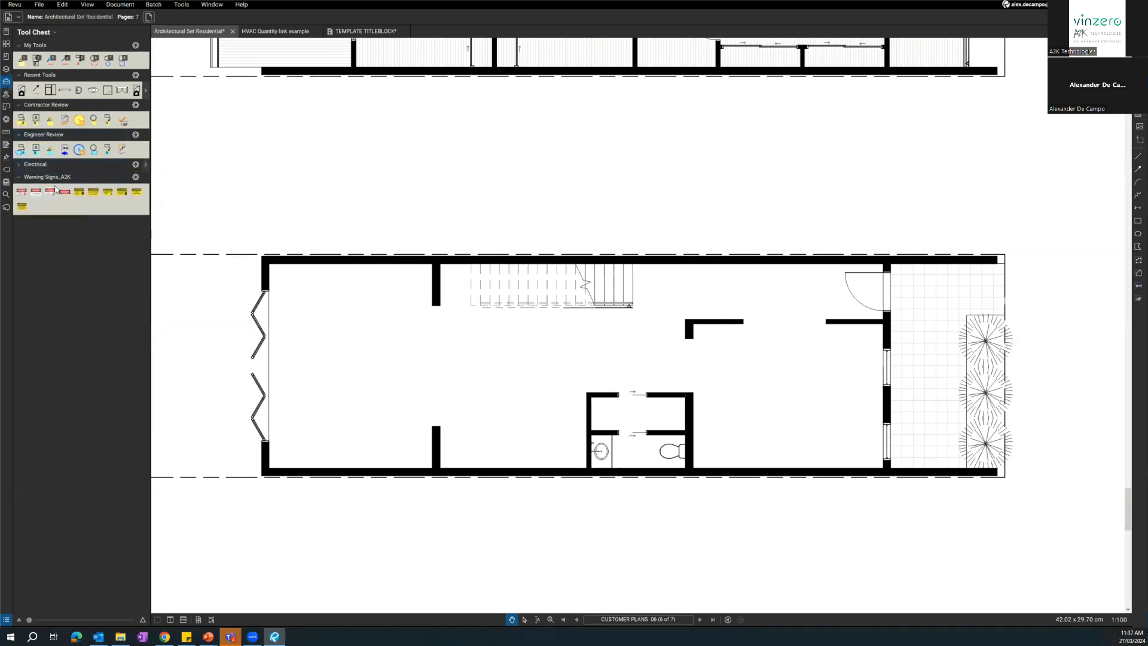
{"action": "left_click", "coordinate": [45, 166]}
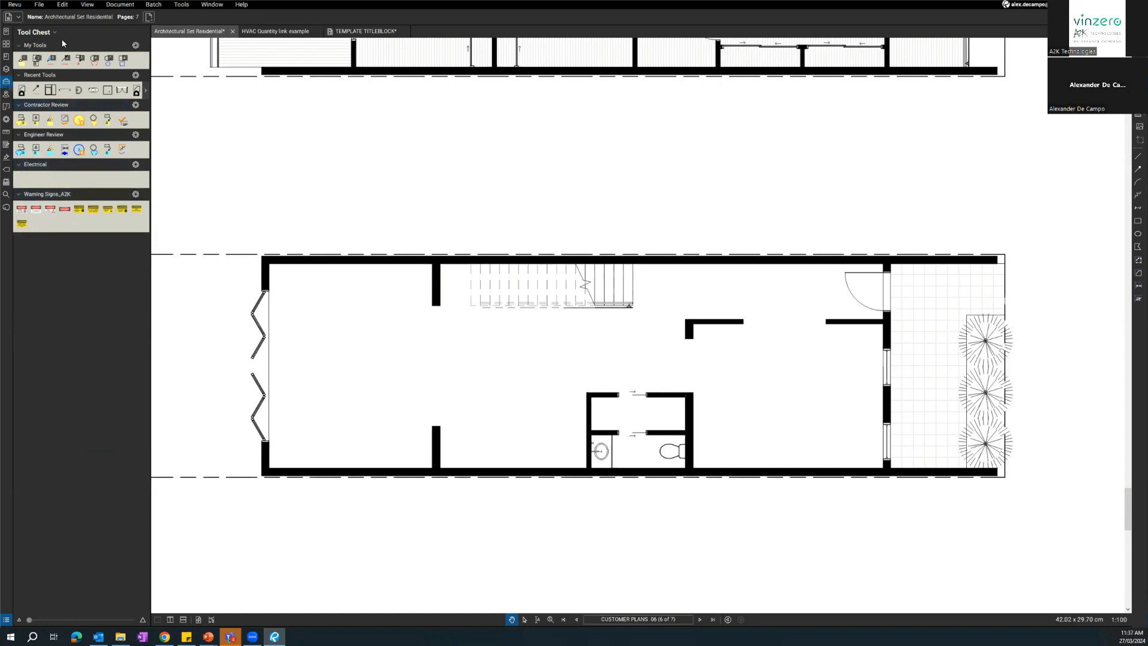
Switch to the Engineering profile.
{"action": "left_click", "coordinate": [14, 5]}
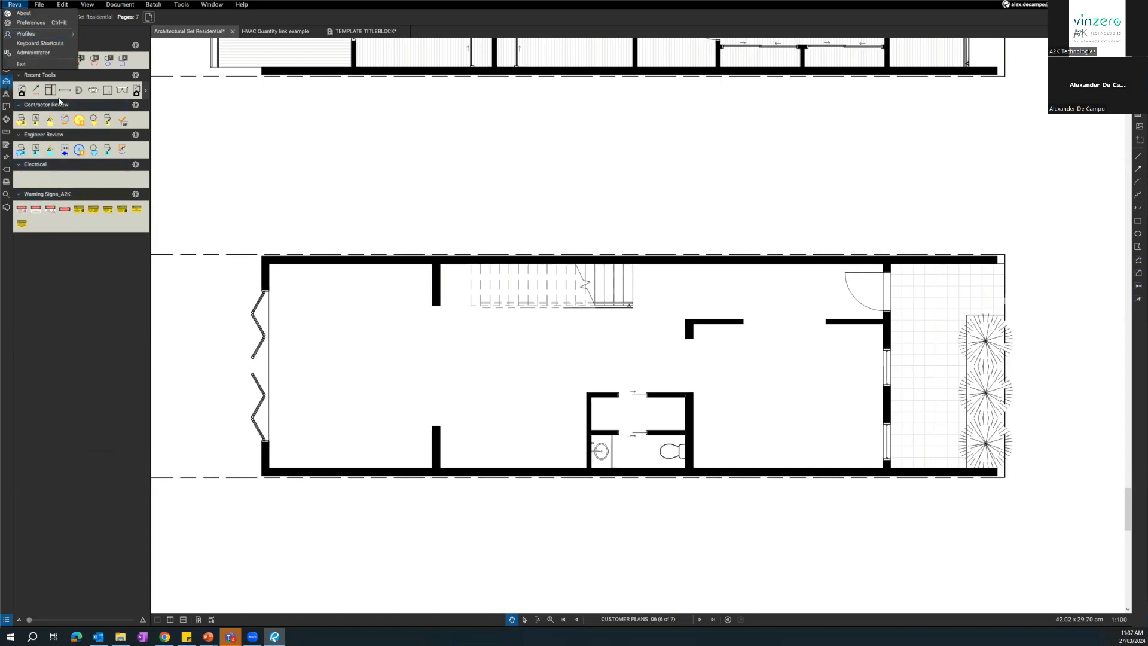
{"action": "left_click", "coordinate": [28, 23]}
{"action": "left_click", "coordinate": [15, 5]}
{"action": "mouse_move", "coordinate": [42, 33]}
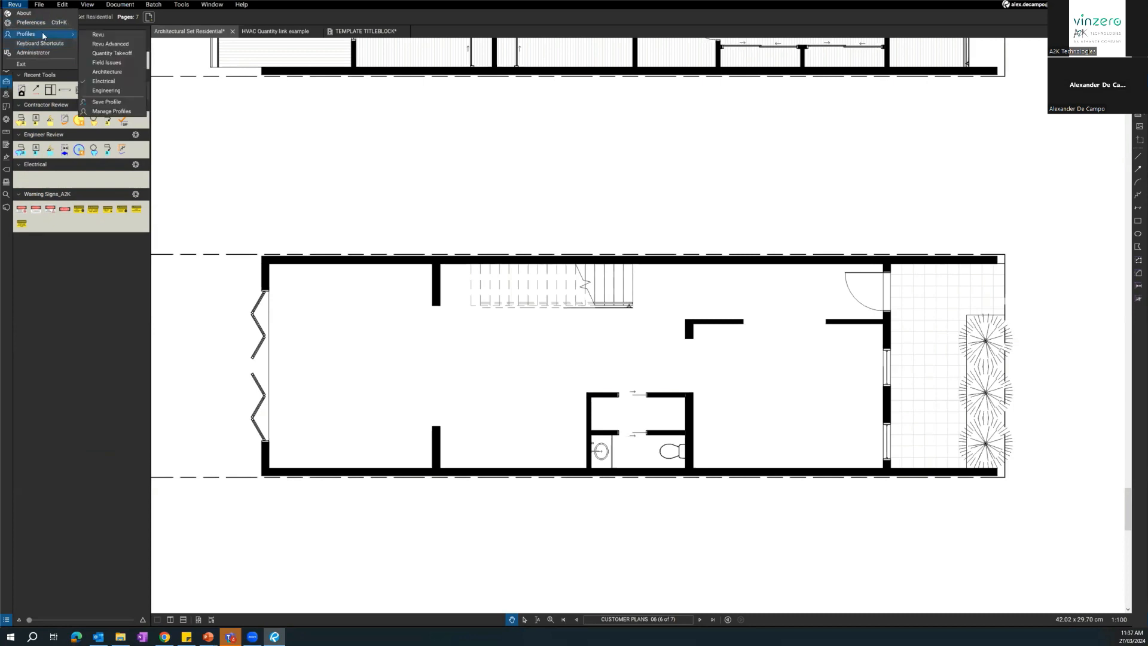
{"action": "left_click", "coordinate": [107, 90]}
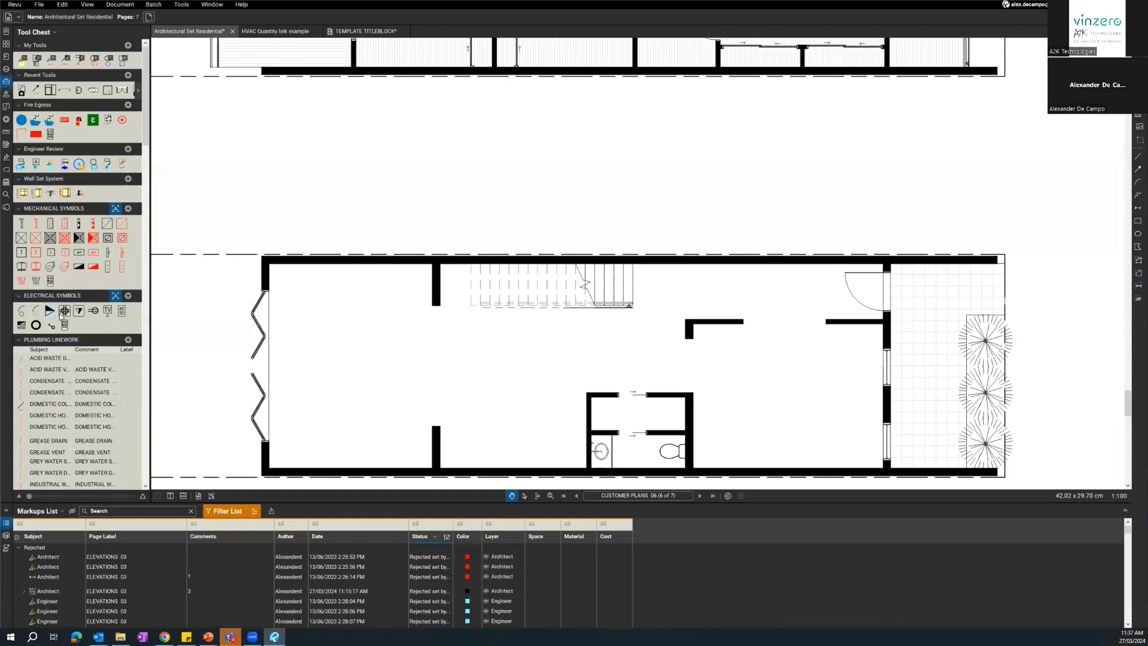
Place a TV point symbol against the upper wall of the lower plan's room with the folding doors.
{"action": "left_click", "coordinate": [108, 310]}
{"action": "scroll", "coordinate": [340, 274], "scroll_direction": "up", "scroll_amount": 2}
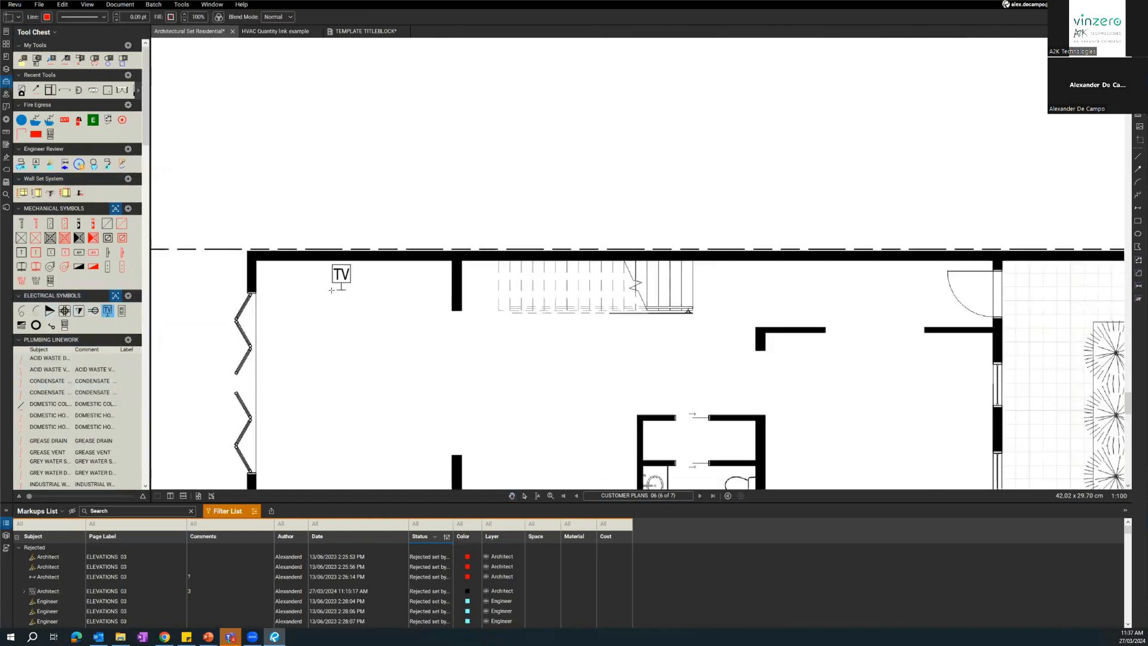
{"action": "left_click", "coordinate": [342, 271]}
{"action": "scroll", "coordinate": [189, 398], "scroll_direction": "down", "scroll_amount": 1}
{"action": "left_click_drag", "start_coordinate": [189, 399], "coordinate": [200, 310]}
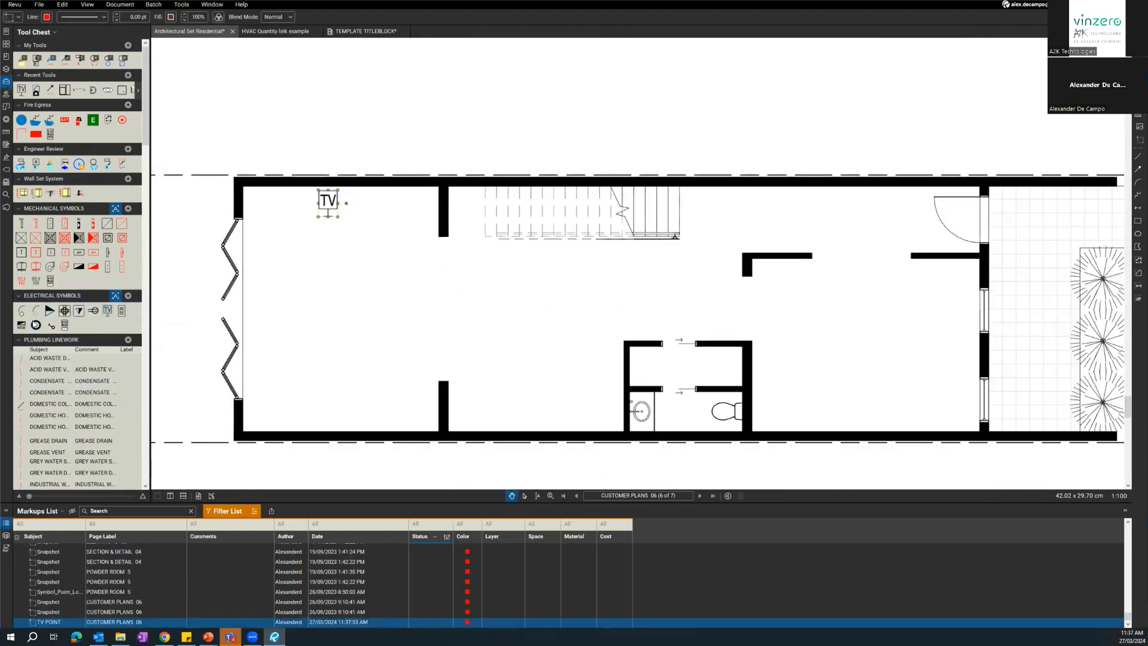
Place four ceiling light symbols in a two-by-two grid in the room with the folding doors.
{"action": "left_click", "coordinate": [35, 324]}
{"action": "left_click", "coordinate": [384, 383]}
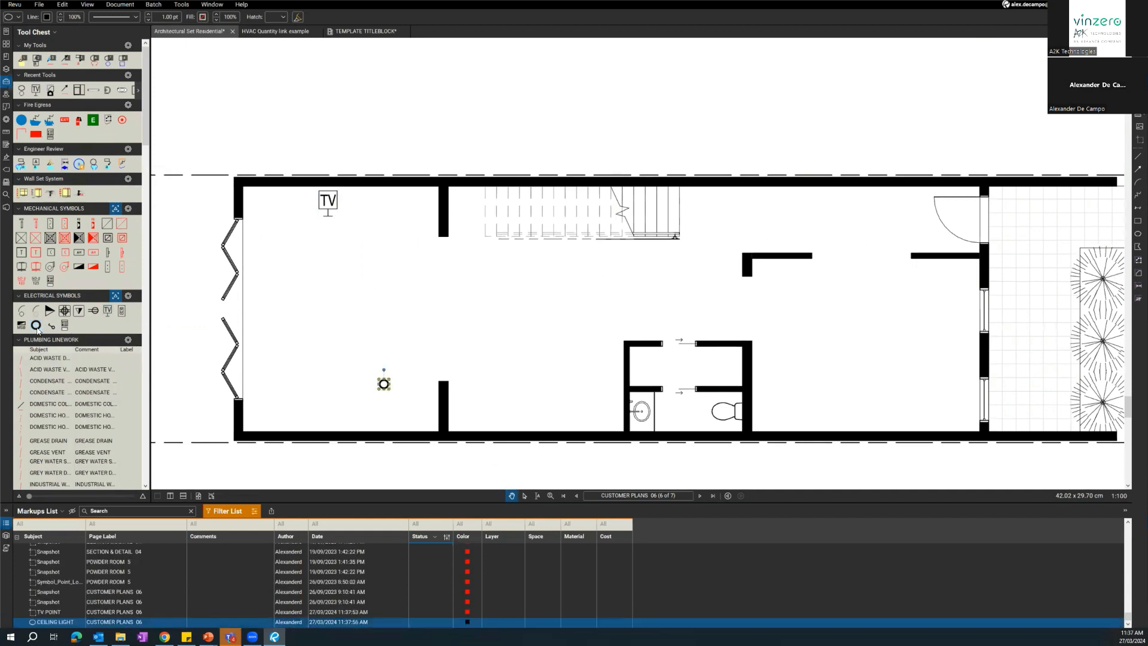
{"action": "left_click", "coordinate": [36, 326]}
{"action": "left_click", "coordinate": [300, 278]}
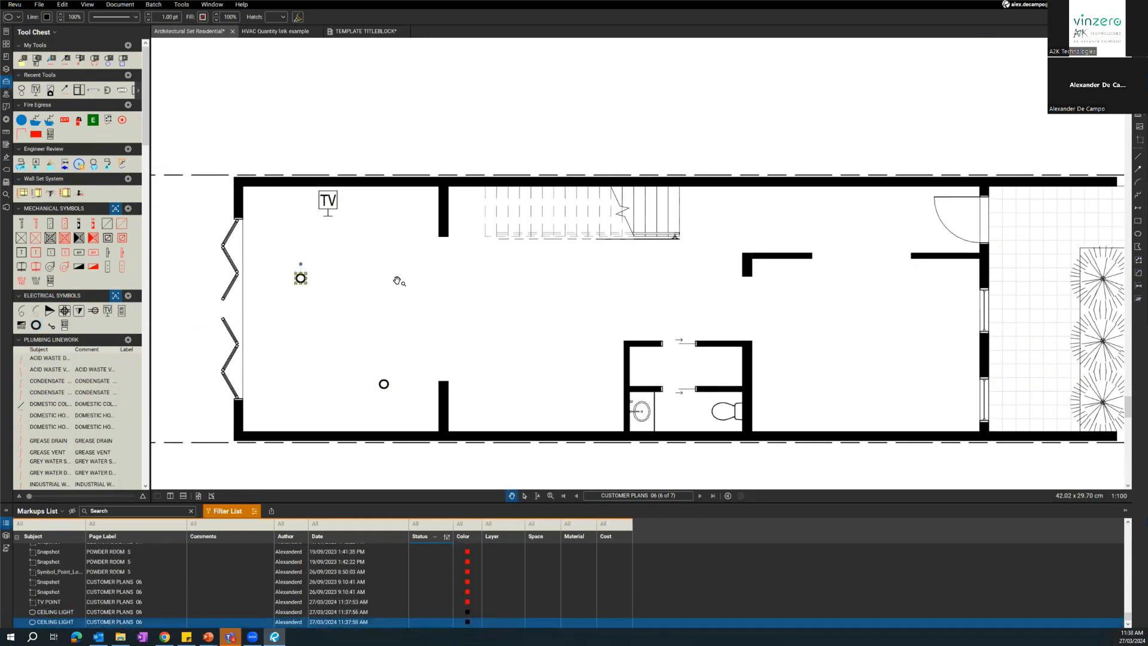
{"action": "left_click", "coordinate": [35, 325]}
{"action": "left_click", "coordinate": [382, 280]}
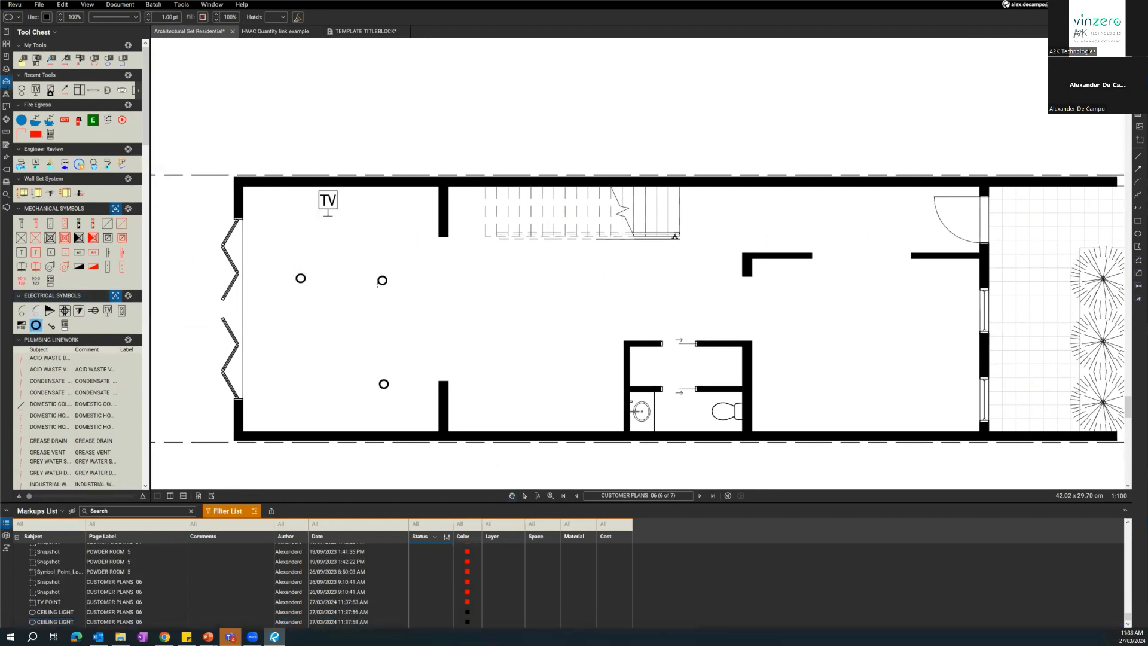
{"action": "left_click", "coordinate": [36, 325]}
{"action": "left_click", "coordinate": [308, 389]}
{"action": "left_click", "coordinate": [299, 382]}
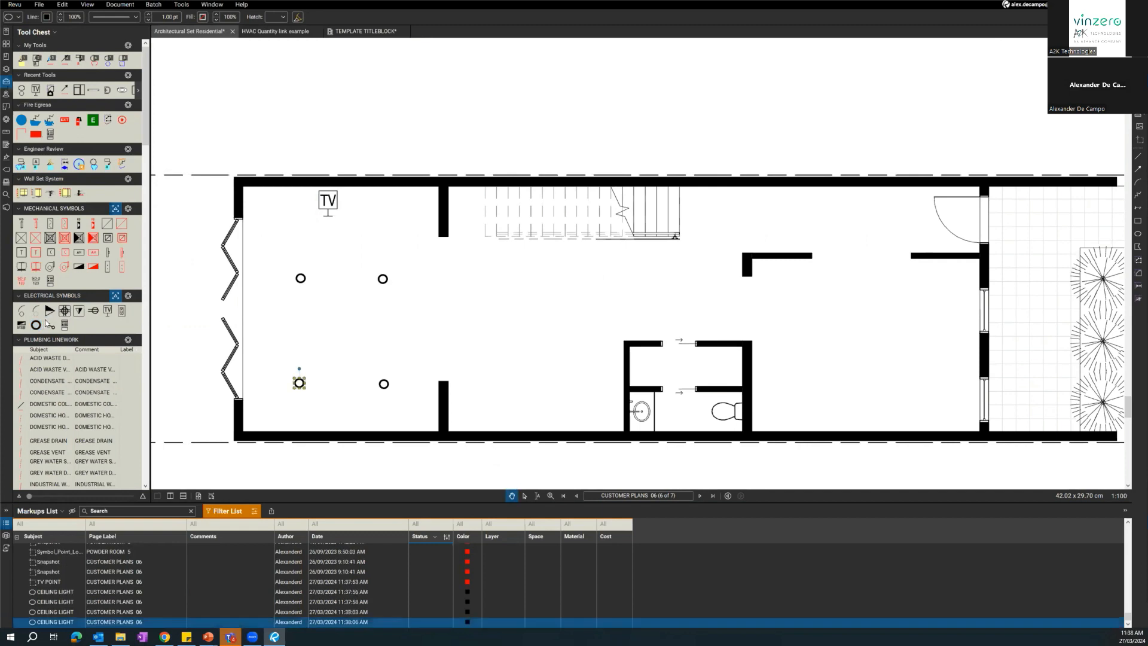
Place the main switchboard (MSB) symbol against the outside of the lower wall, below the room with the lights.
{"action": "left_click", "coordinate": [22, 324]}
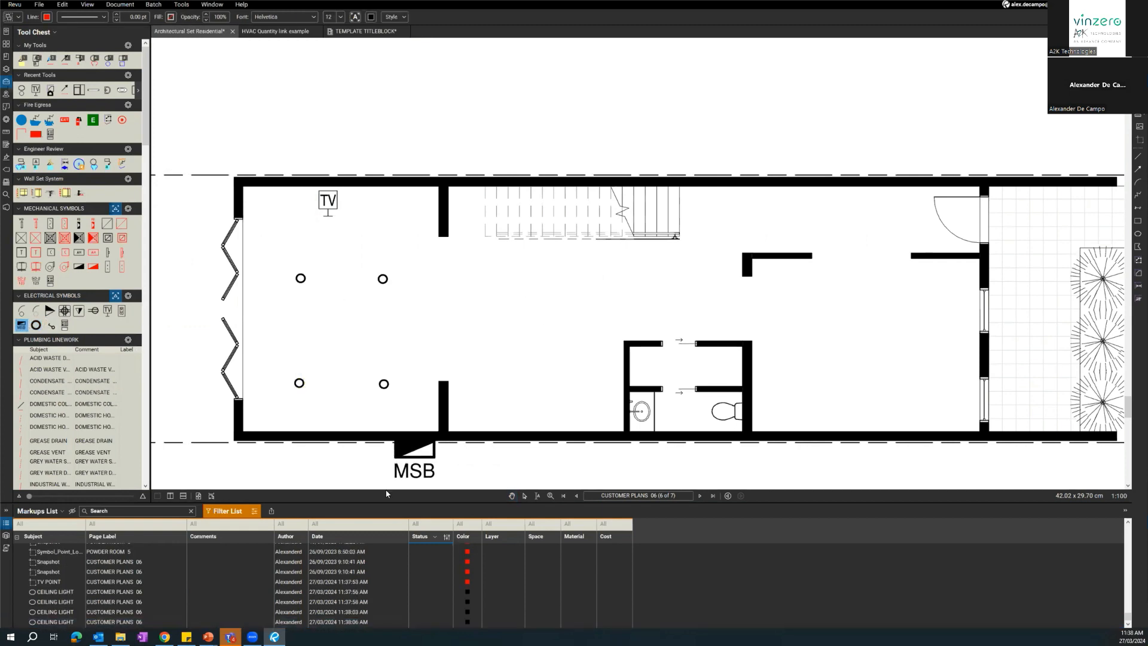
{"action": "scroll", "coordinate": [386, 465], "scroll_direction": "down", "scroll_amount": 1}
{"action": "left_click", "coordinate": [400, 445]}
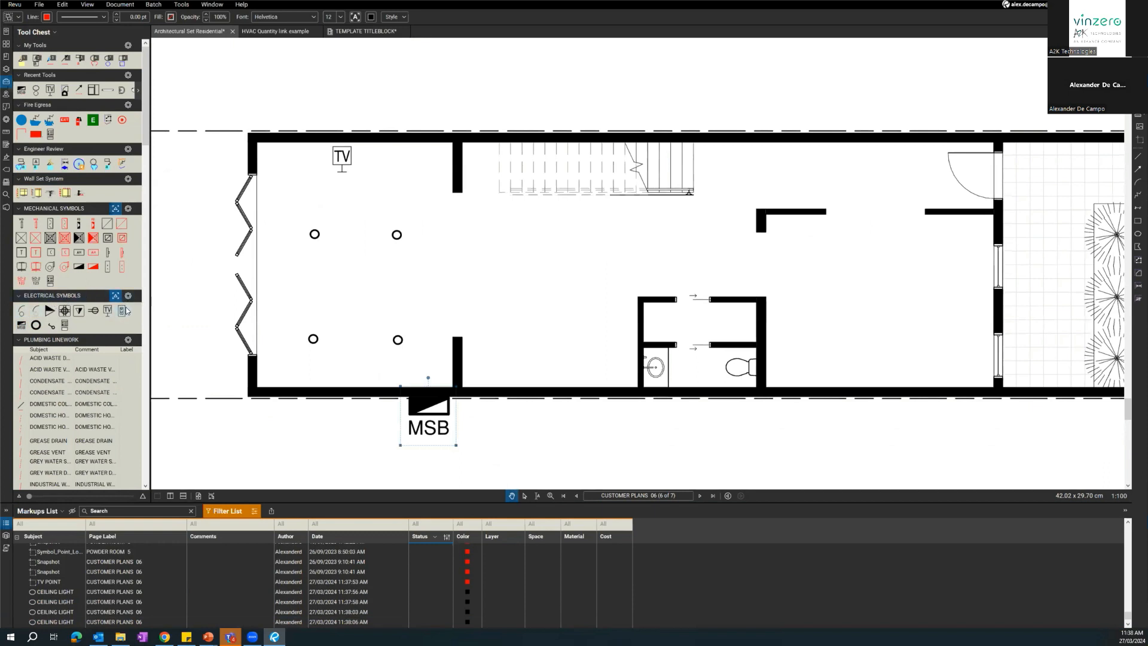
Draw dashed wires linking the lower light nearest the folding doors to both upper lights and on to the upper wall stub.
{"action": "left_click", "coordinate": [35, 310]}
{"action": "left_click", "coordinate": [313, 338]}
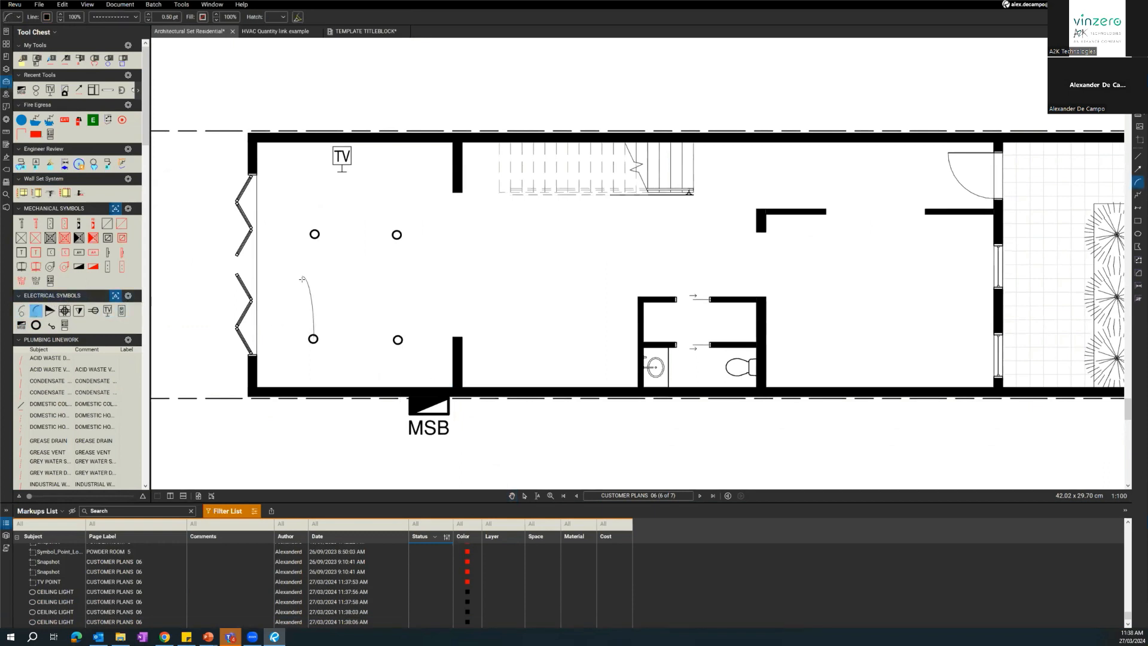
{"action": "left_click", "coordinate": [314, 234]}
{"action": "left_click", "coordinate": [315, 235]}
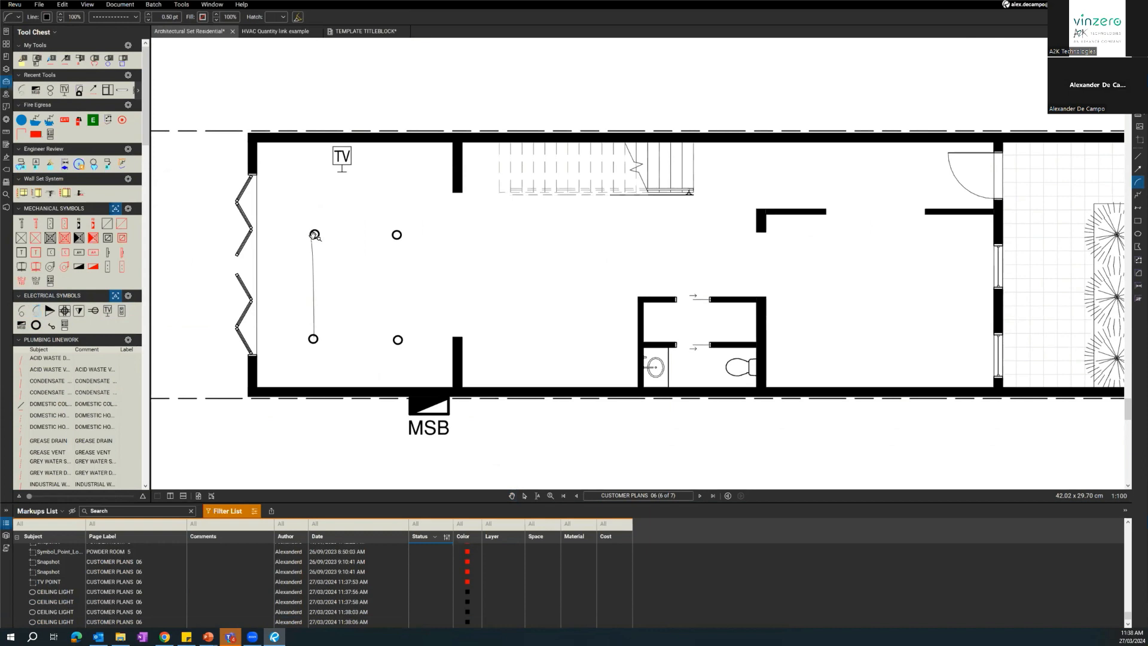
{"action": "left_click", "coordinate": [39, 311]}
{"action": "left_click", "coordinate": [314, 234]}
{"action": "left_click", "coordinate": [396, 234]}
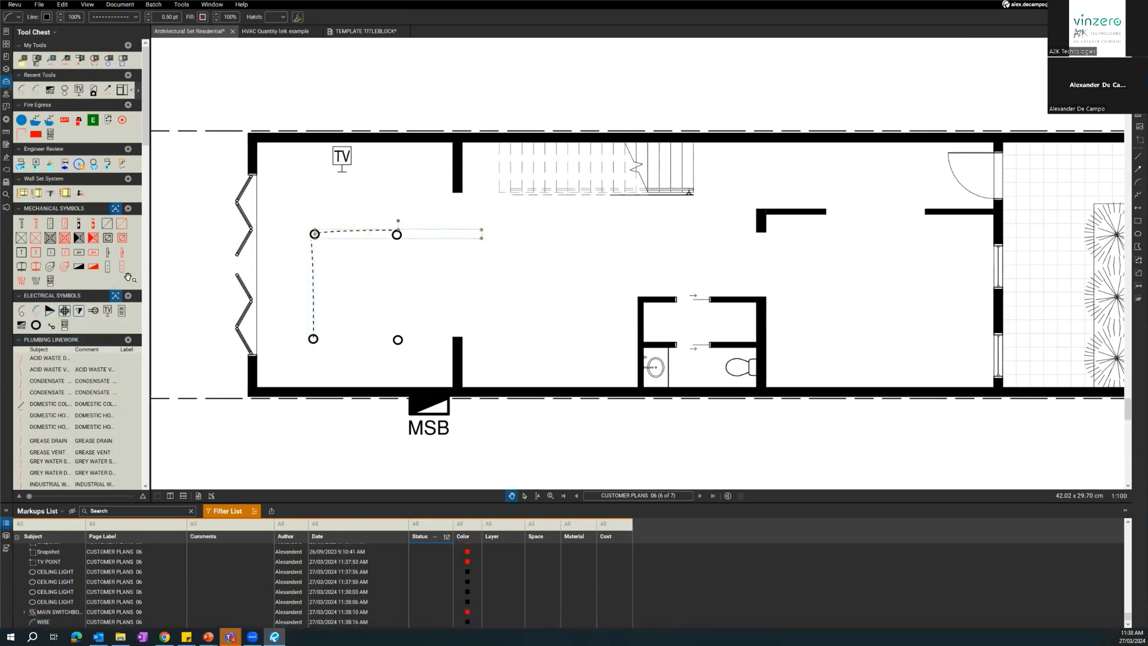
{"action": "left_click", "coordinate": [37, 311]}
{"action": "left_click", "coordinate": [452, 187]}
Place a switch symbol on the upper wall stub, just above the end of the wire.
{"action": "scroll", "coordinate": [446, 114], "scroll_direction": "up", "scroll_amount": 4}
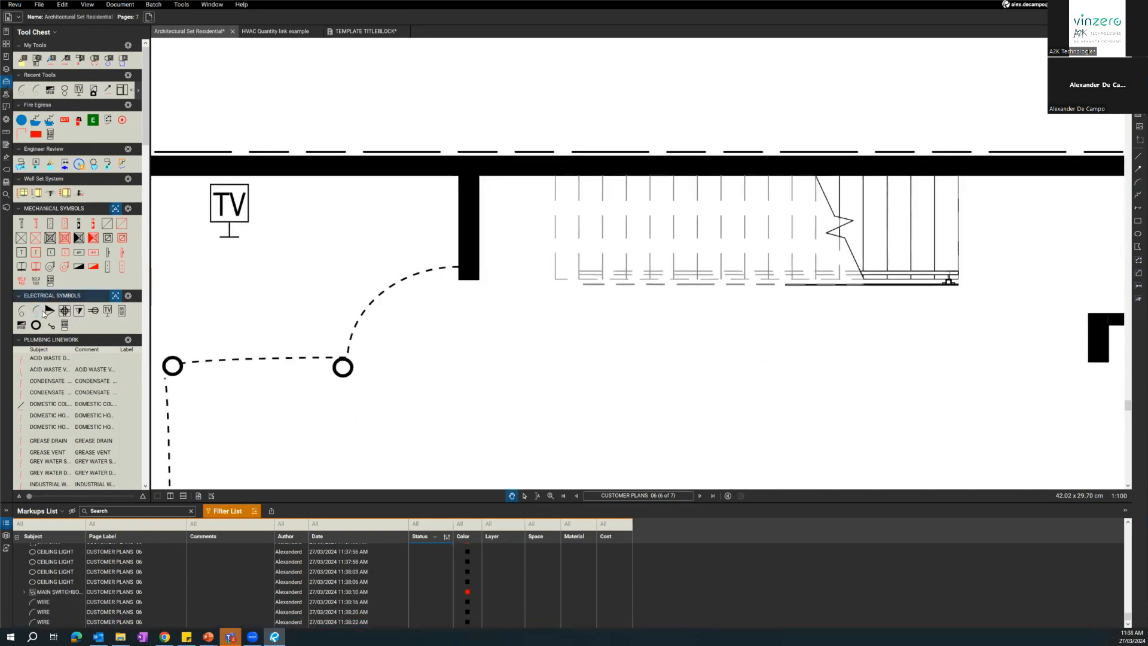
{"action": "left_click", "coordinate": [51, 325]}
{"action": "left_click", "coordinate": [445, 250]}
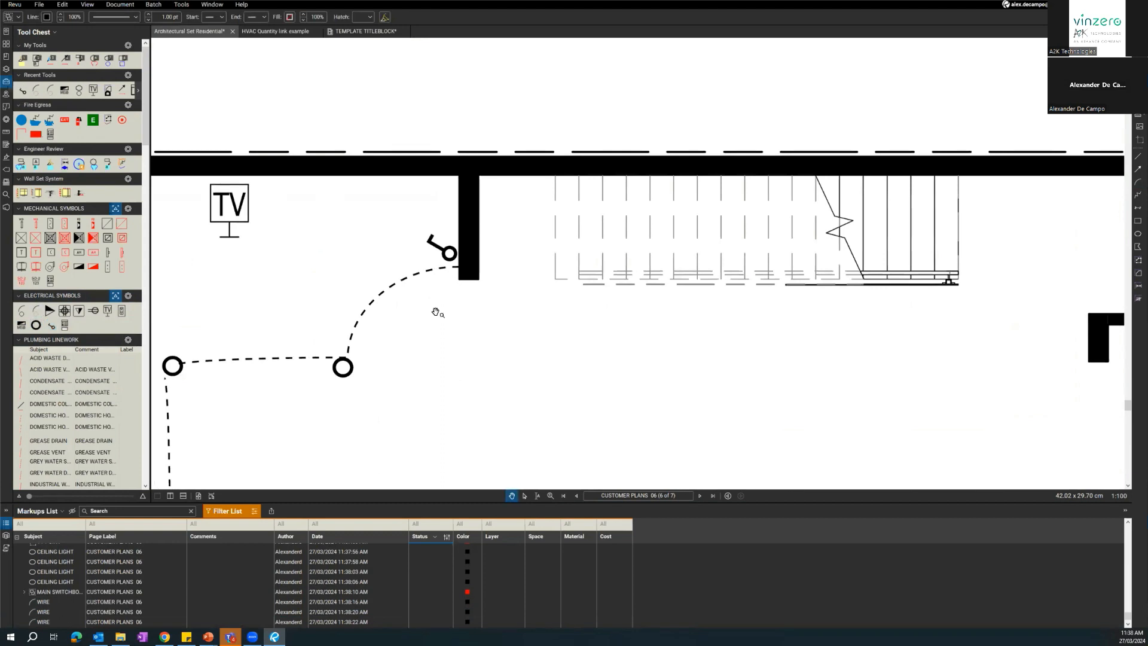
{"action": "scroll", "coordinate": [436, 312], "scroll_direction": "down", "scroll_amount": 5}
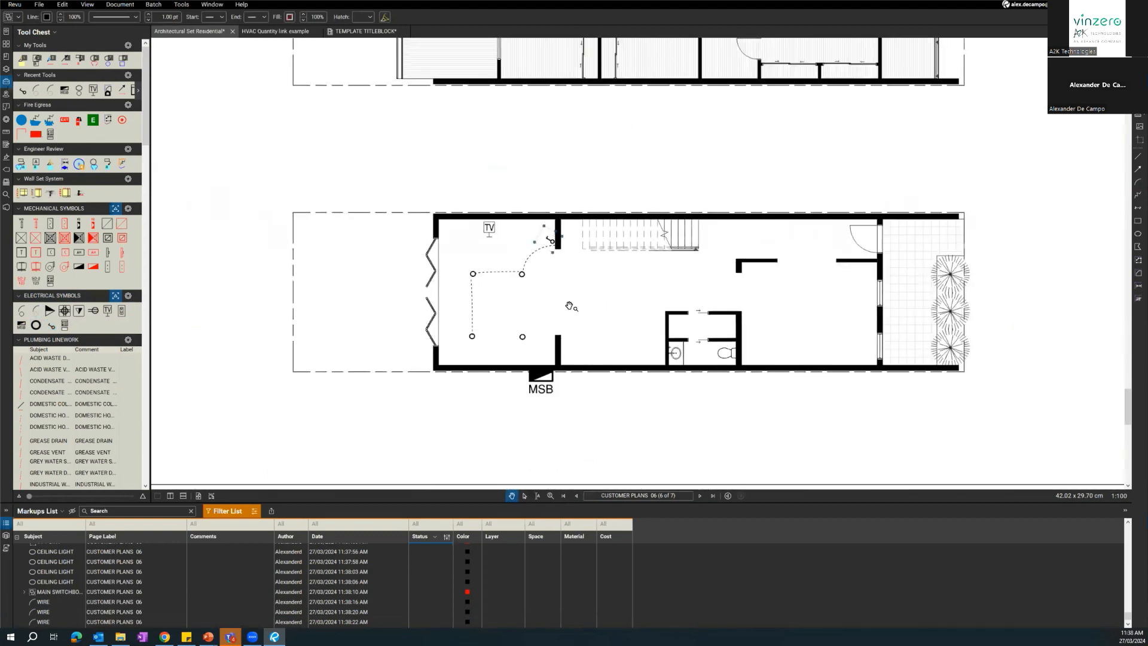
{"action": "scroll", "coordinate": [569, 306], "scroll_direction": "up", "scroll_amount": 3}
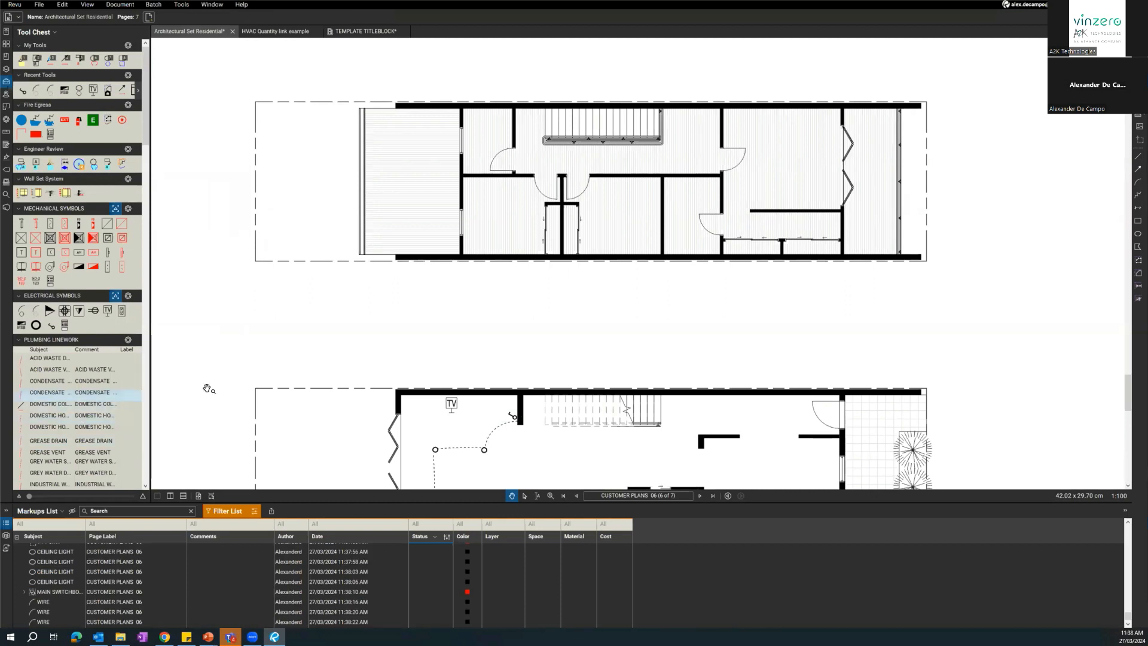
{"action": "scroll", "coordinate": [448, 302], "scroll_direction": "down", "scroll_amount": 1}
{"action": "left_click_drag", "start_coordinate": [448, 302], "coordinate": [447, 300]}
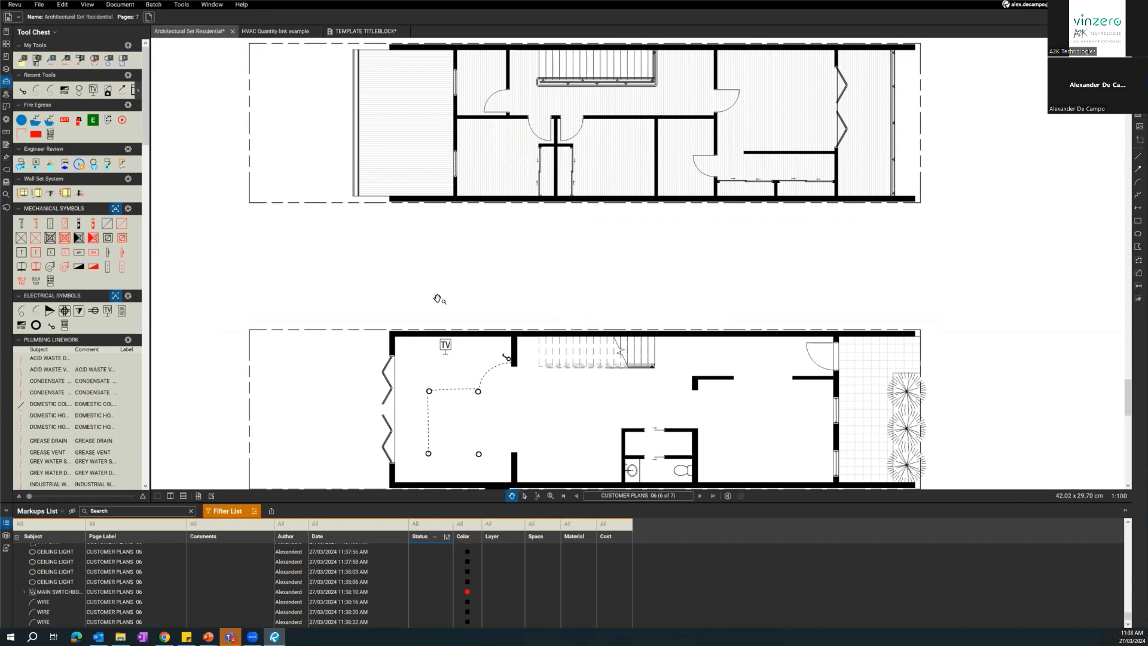
{"action": "scroll", "coordinate": [439, 298], "scroll_direction": "up", "scroll_amount": 3}
{"action": "mouse_move", "coordinate": [464, 302]}
{"action": "left_mouse_down"}
{"action": "mouse_move", "coordinate": [430, 379]}
{"action": "mouse_move", "coordinate": [464, 345]}
{"action": "left_mouse_up"}
{"action": "scroll", "coordinate": [462, 364], "scroll_direction": "up", "scroll_amount": 1}
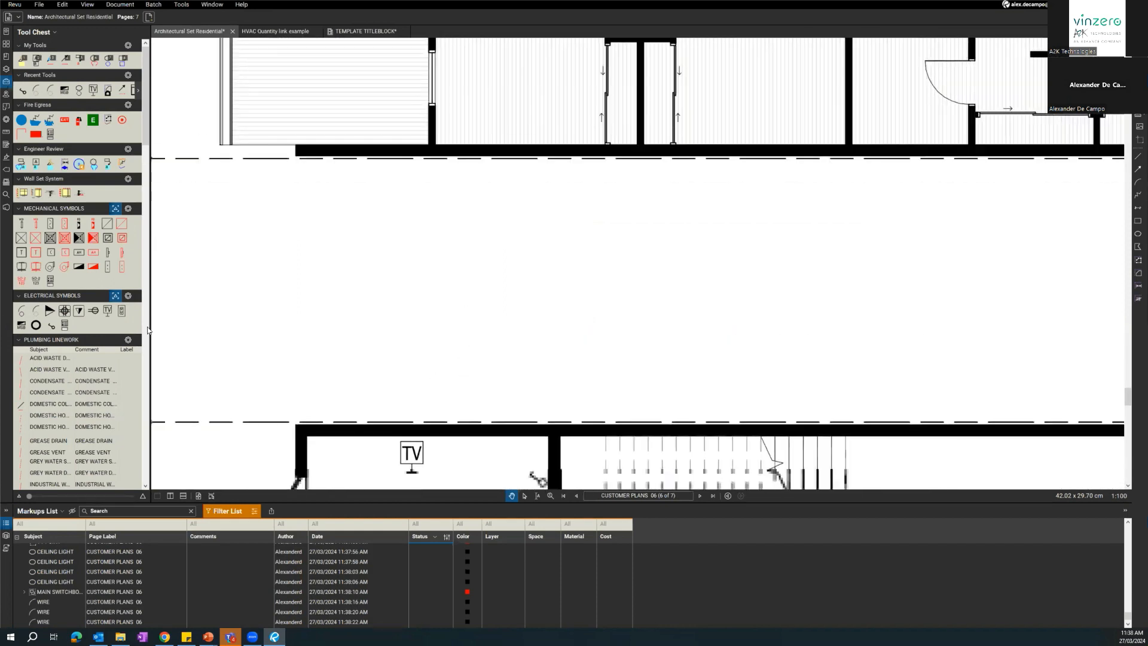
Place another switch symbol in the blank area below the upper floor plan.
{"action": "left_click", "coordinate": [52, 326]}
{"action": "scroll", "coordinate": [614, 261], "scroll_direction": "down", "scroll_amount": 4}
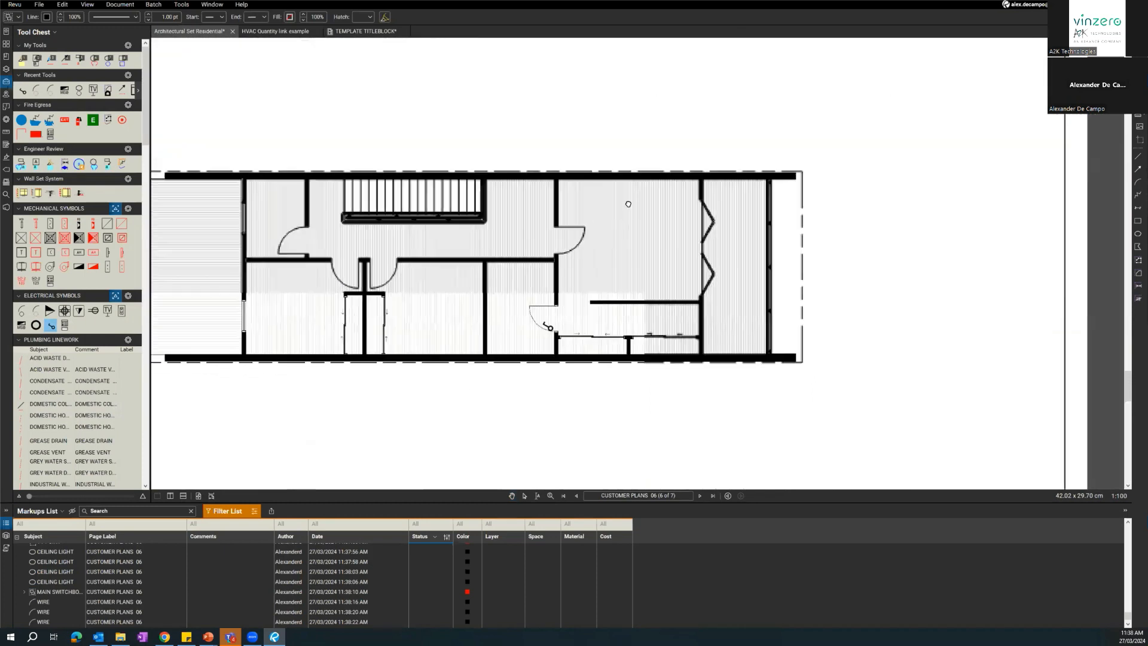
{"action": "scroll", "coordinate": [622, 239], "scroll_direction": "up", "scroll_amount": 2}
{"action": "scroll", "coordinate": [611, 298], "scroll_direction": "up", "scroll_amount": 2}
{"action": "key", "text": "Escape"}
{"action": "scroll", "coordinate": [611, 306], "scroll_direction": "up", "scroll_amount": 2}
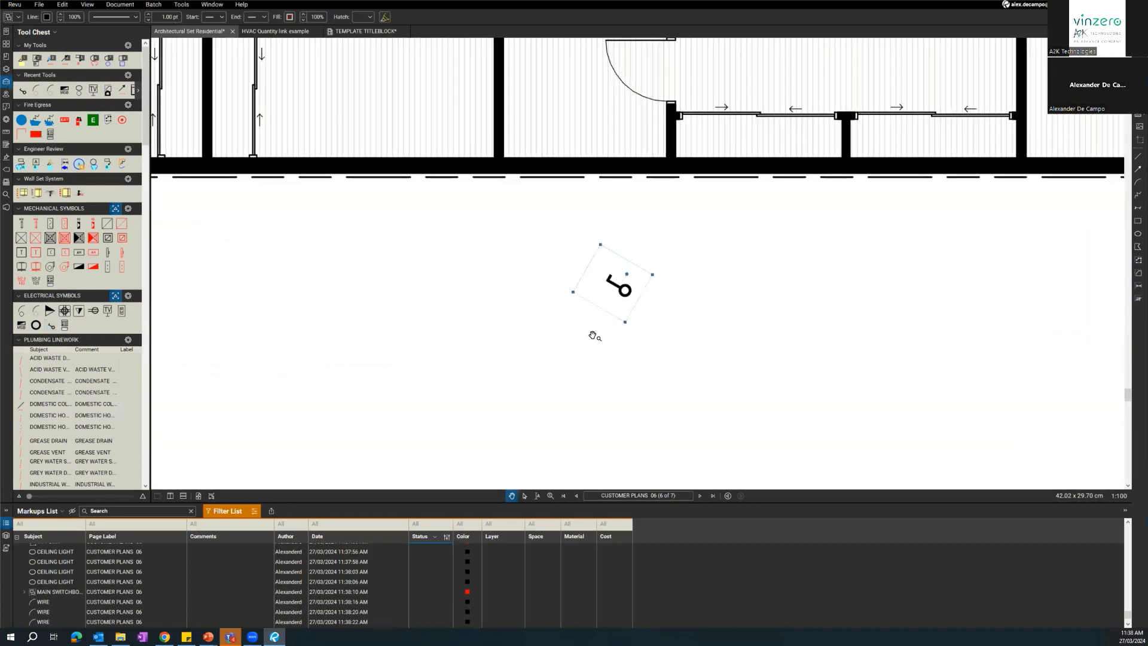
{"action": "left_click_drag", "start_coordinate": [587, 284], "coordinate": [534, 430]}
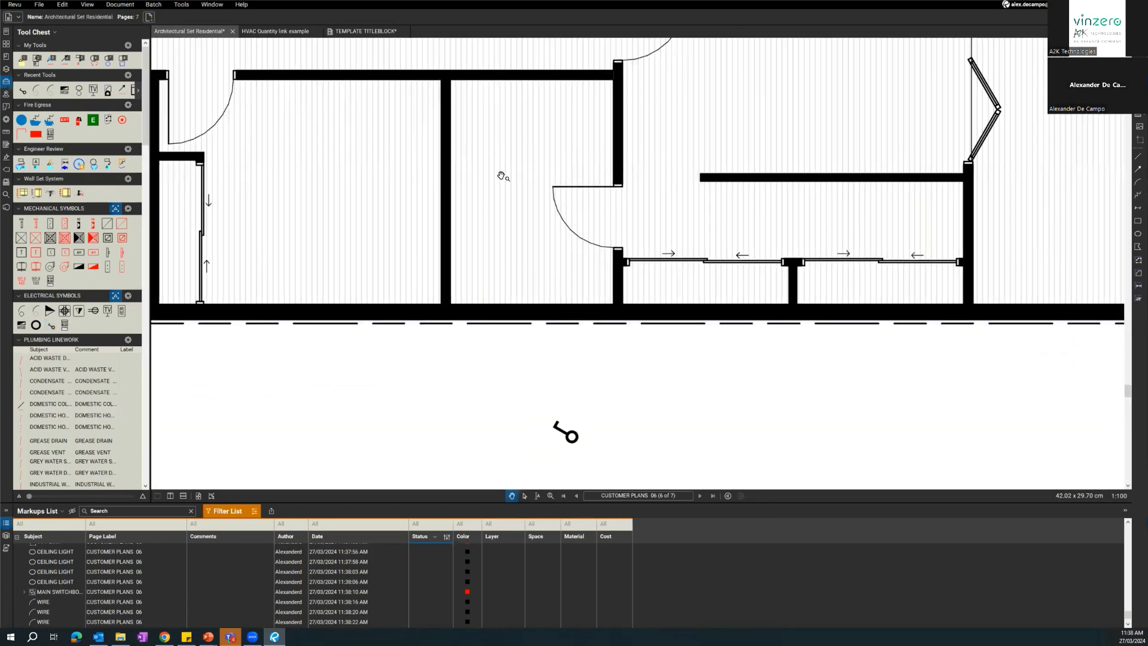
Take a snapshot of the swing door beside the sliding wardrobes and paste a copy in the blank area below the upper plan.
{"action": "left_click", "coordinate": [61, 4]}
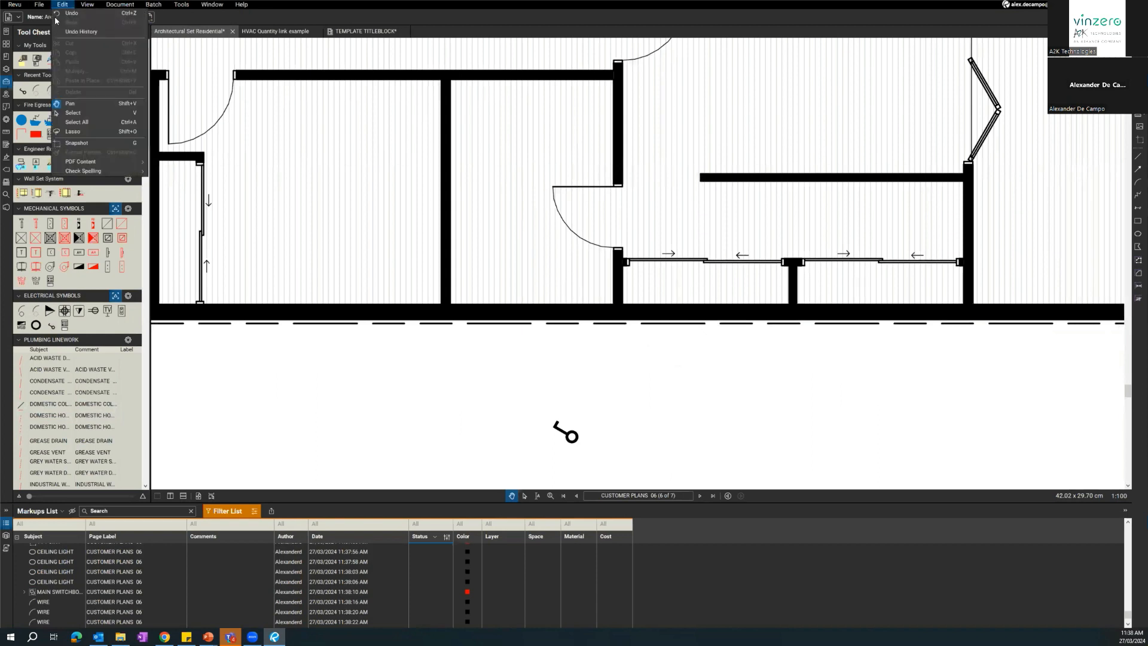
{"action": "left_click", "coordinate": [84, 146]}
{"action": "left_click_drag", "start_coordinate": [549, 181], "coordinate": [627, 254]}
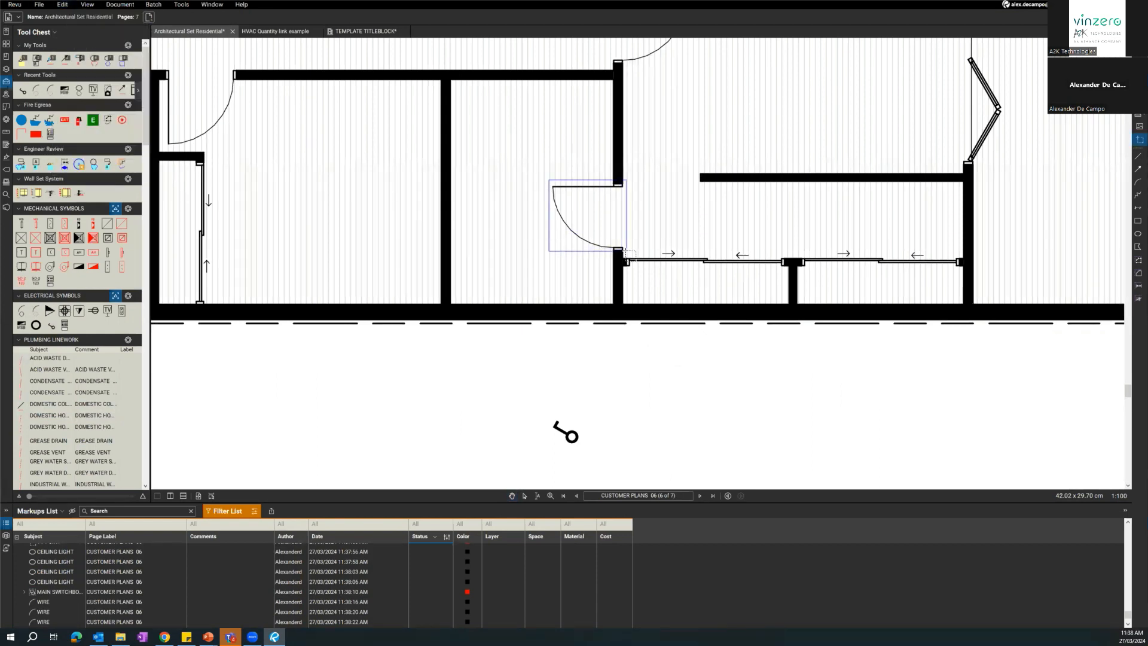
{"action": "key", "text": "ctrl+v"}
{"action": "mouse_move", "coordinate": [680, 350]}
{"action": "left_mouse_down"}
{"action": "mouse_move", "coordinate": [768, 422]}
{"action": "mouse_move", "coordinate": [786, 271]}
{"action": "mouse_move", "coordinate": [849, 291]}
{"action": "mouse_move", "coordinate": [717, 358]}
{"action": "left_mouse_up"}
Add the pasted door snapshot to the My Tools set in the Tool Chest.
{"action": "right_click", "coordinate": [692, 354]}
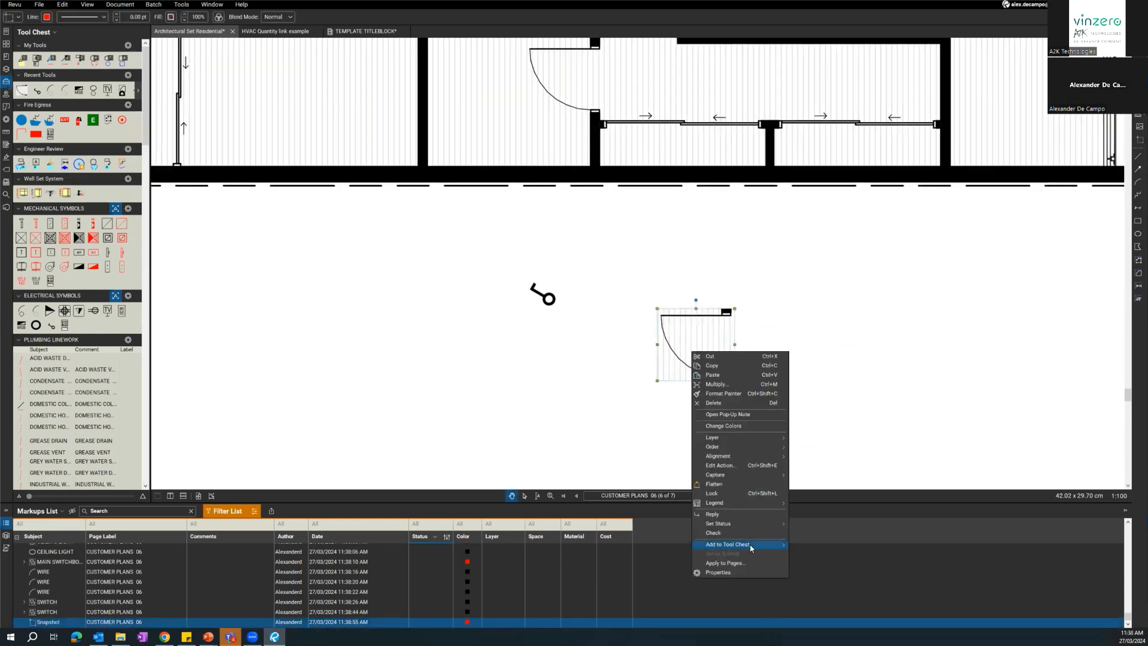
{"action": "mouse_move", "coordinate": [771, 545]}
{"action": "left_click", "coordinate": [827, 545]}
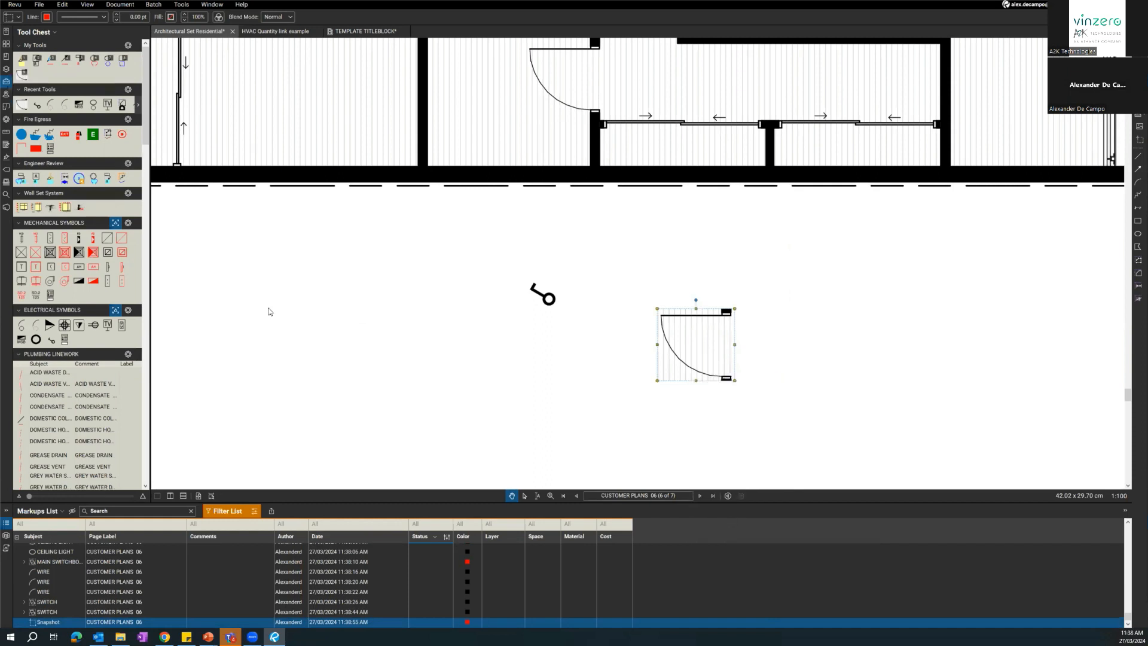
Place two copies of the saved door tool on either side of the pasted door snapshot.
{"action": "left_click", "coordinate": [21, 76]}
{"action": "left_click", "coordinate": [469, 311]}
{"action": "left_click", "coordinate": [21, 73]}
{"action": "left_click", "coordinate": [863, 299]}
{"action": "key", "text": "Escape"}
Delete the pasted door snapshot and both door copies from the blank area.
{"action": "left_click", "coordinate": [853, 316]}
{"action": "key", "text": "Delete"}
{"action": "left_click", "coordinate": [665, 345]}
{"action": "key", "text": "Delete"}
{"action": "left_click", "coordinate": [482, 321]}
{"action": "key", "text": "Delete"}
{"action": "left_click_drag", "start_coordinate": [501, 356], "coordinate": [567, 317]}
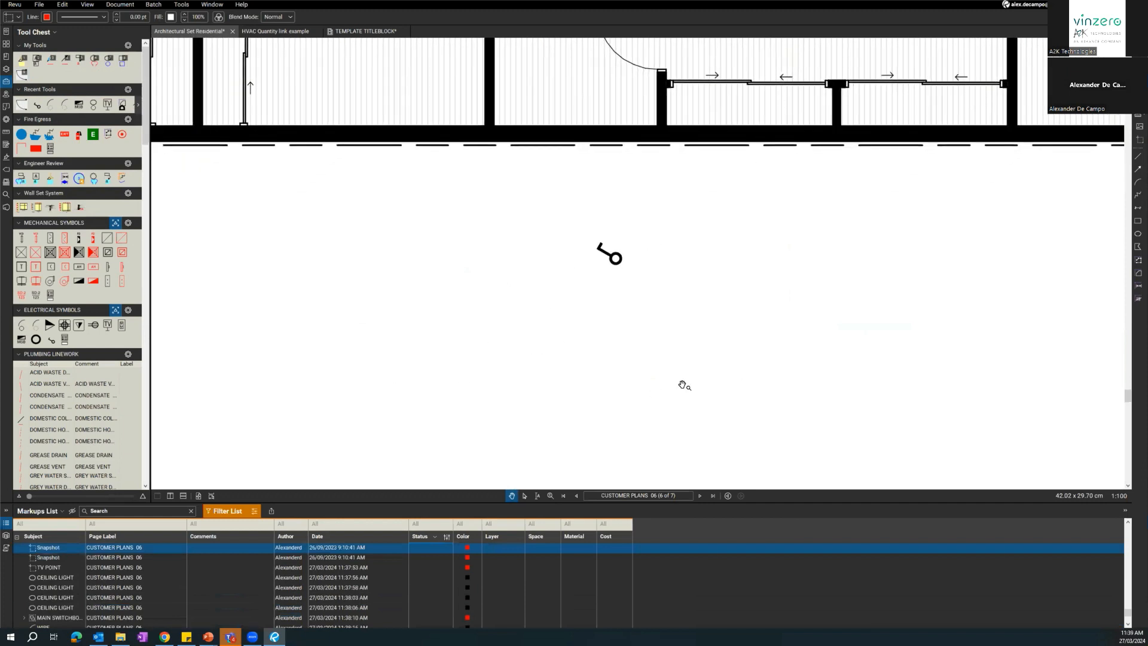
Recolour the line of the switch symbol below the plan, trying yellow before settling on dark blue.
{"action": "left_click", "coordinate": [615, 258]}
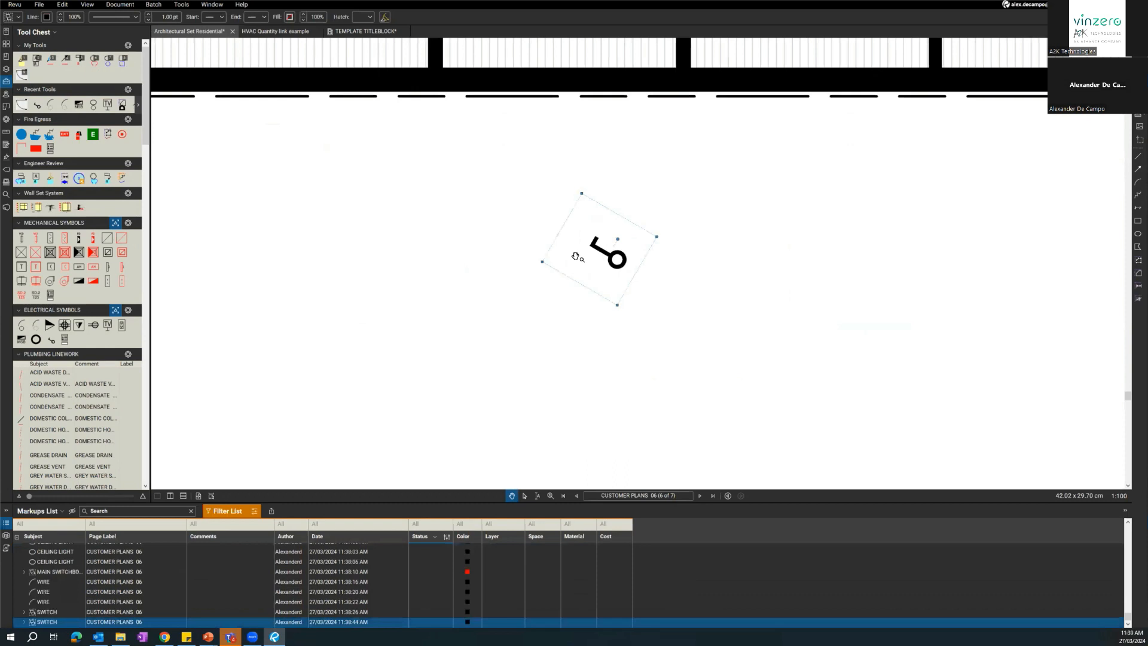
{"action": "left_click", "coordinate": [46, 17]}
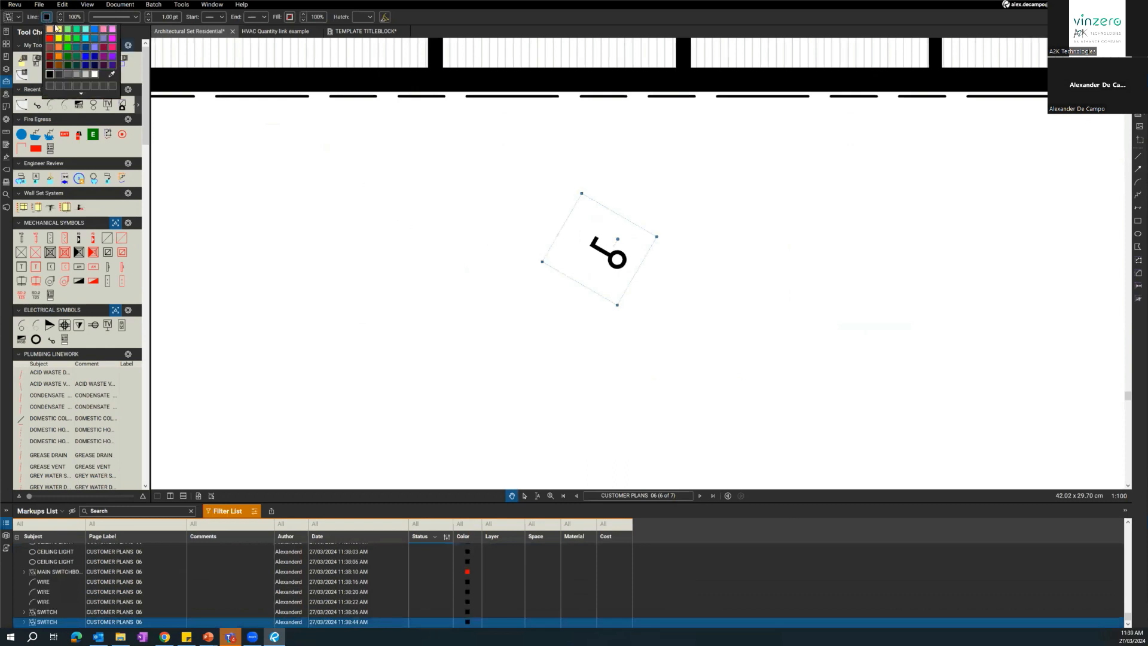
{"action": "left_click", "coordinate": [58, 39]}
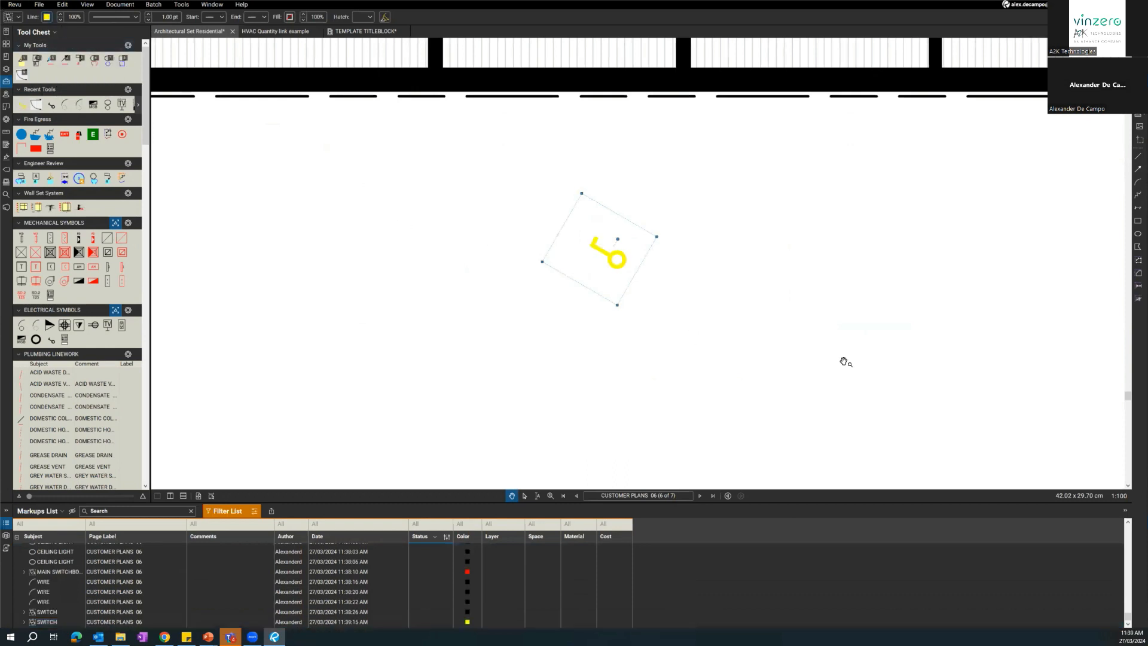
{"action": "left_click", "coordinate": [45, 17]}
{"action": "left_click", "coordinate": [85, 48]}
Place a copy of the saved door tool beside the switch symbol, try an orange line colour on it, and delete it.
{"action": "left_click", "coordinate": [22, 74]}
{"action": "left_click", "coordinate": [716, 307]}
{"action": "left_click", "coordinate": [46, 17]}
{"action": "left_click", "coordinate": [57, 48]}
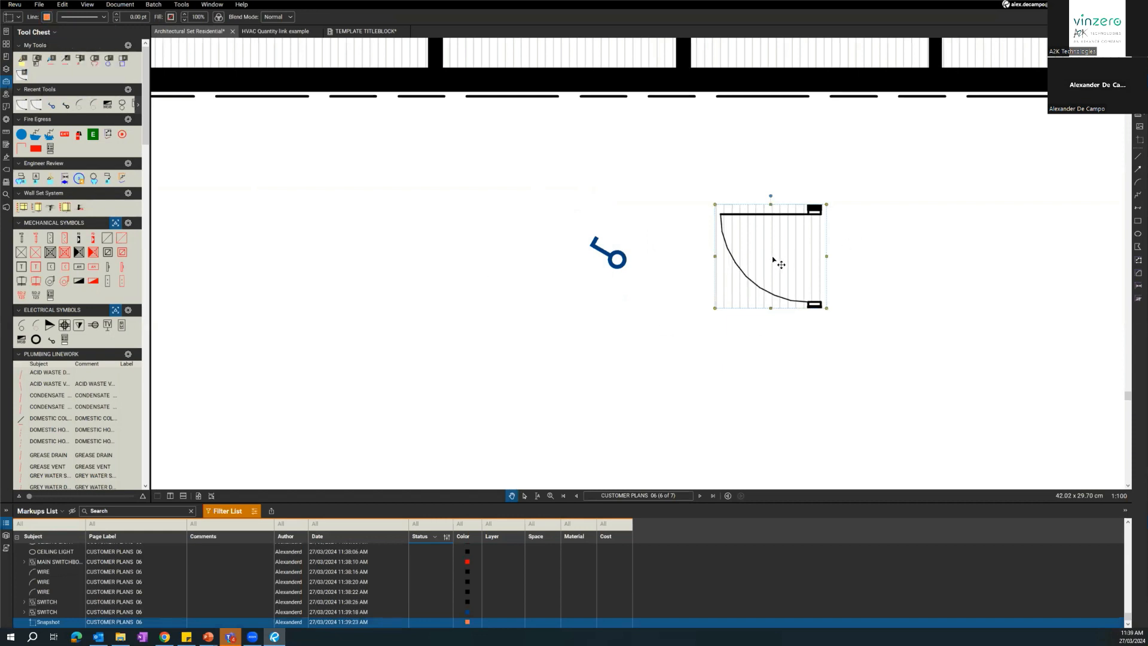
{"action": "key", "text": "Delete"}
{"action": "left_click_drag", "start_coordinate": [699, 325], "coordinate": [630, 339]}
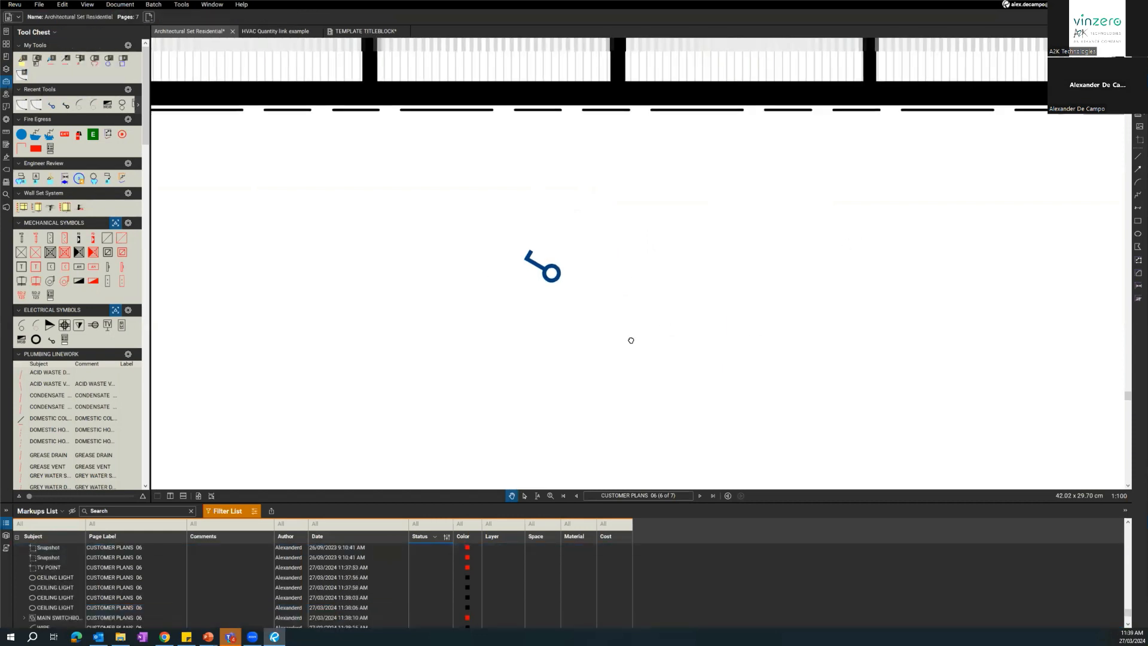
Draw a red switch symbol beside the blue one from a small ellipse and two joined lines.
{"action": "left_click", "coordinate": [541, 273]}
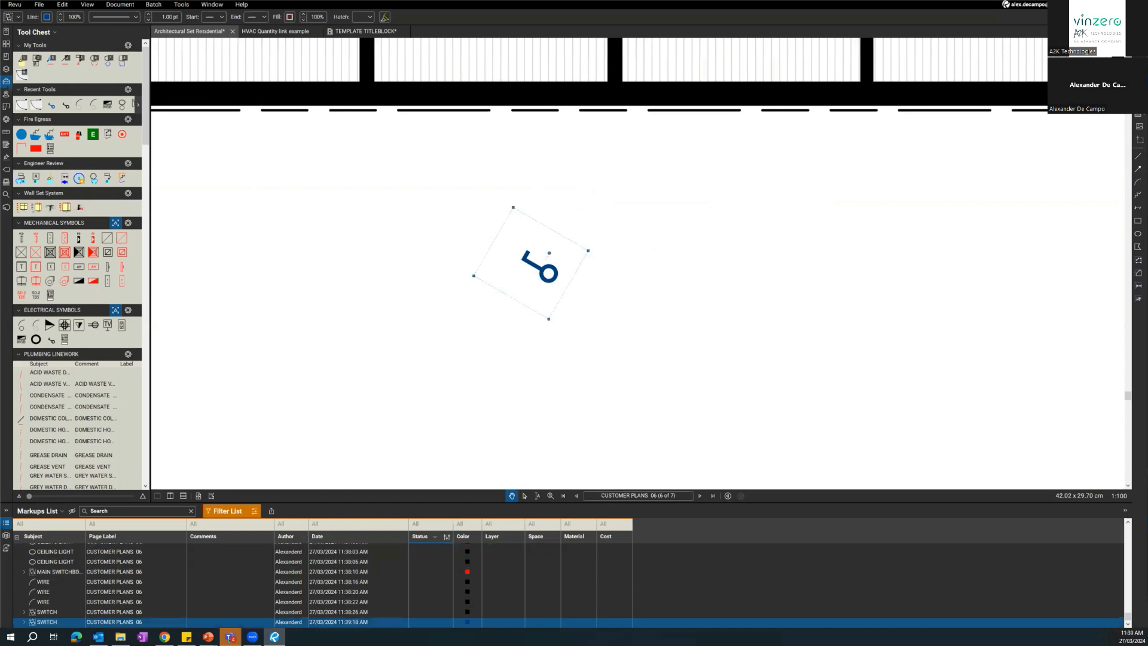
{"action": "left_click", "coordinate": [1137, 234]}
{"action": "left_click_drag", "start_coordinate": [722, 266], "coordinate": [776, 249]}
{"action": "left_click", "coordinate": [1137, 156]}
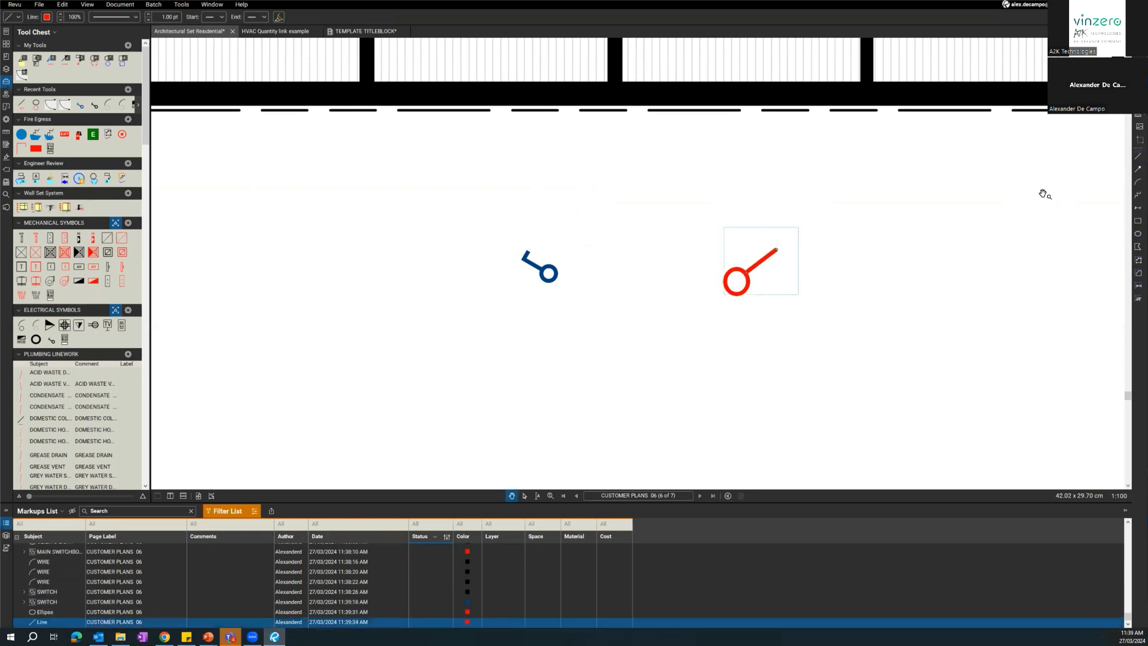
{"action": "key", "text": "l"}
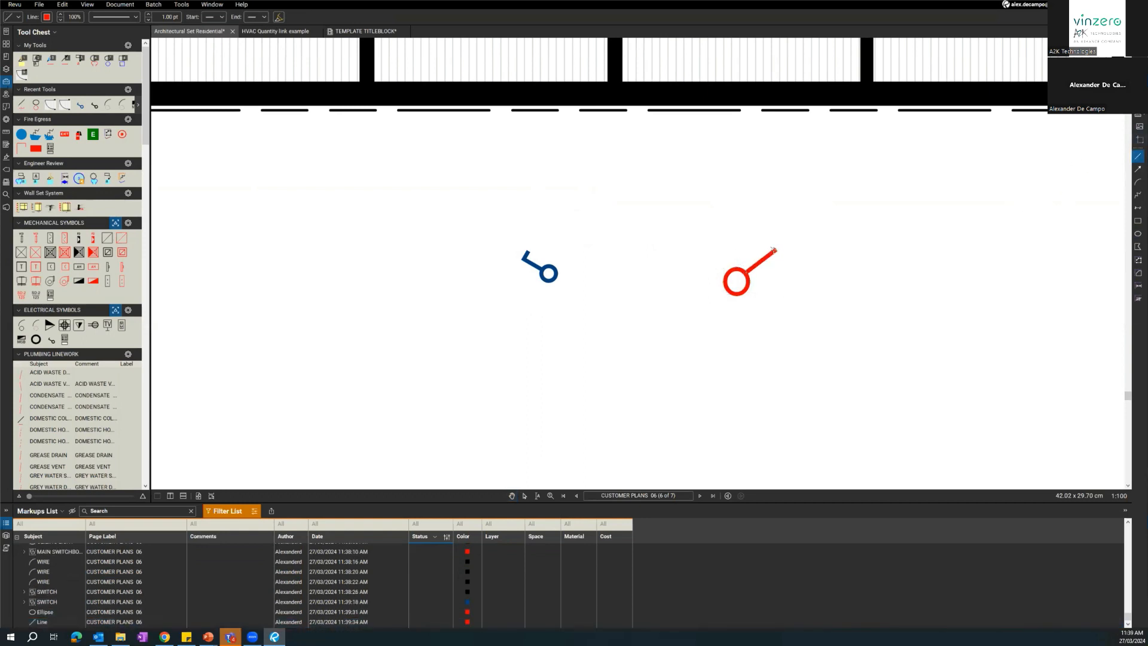
{"action": "left_click", "coordinate": [758, 237]}
Group the red ellipse and both lines into one markup and move it farther from the blue switch symbol.
{"action": "left_click_drag", "start_coordinate": [820, 218], "coordinate": [672, 342]}
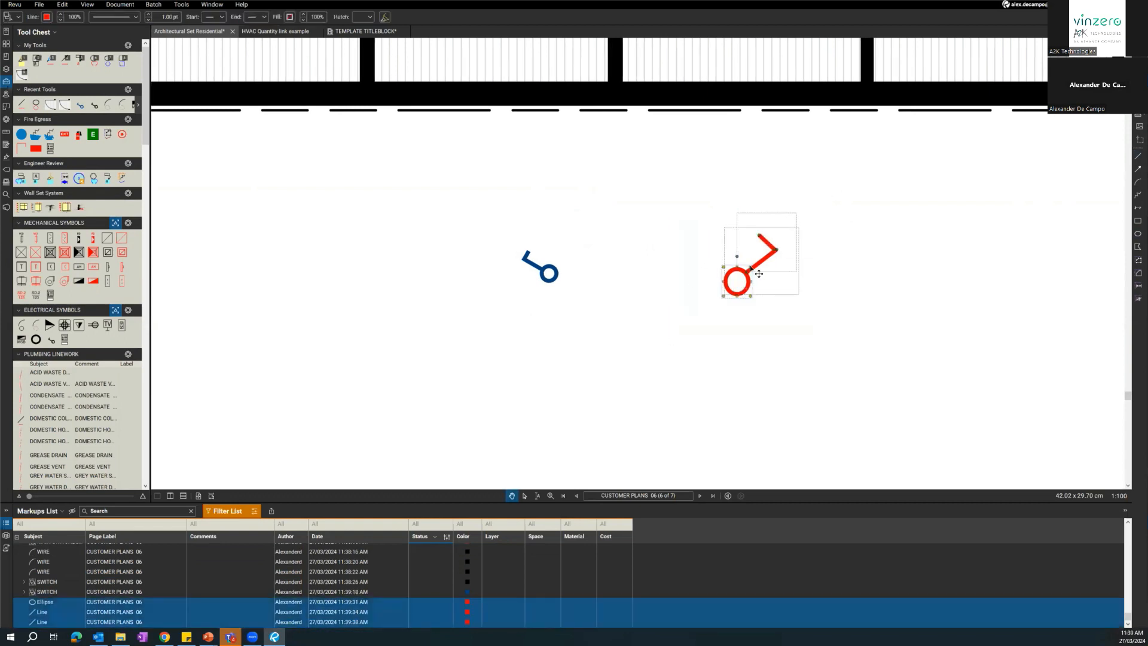
{"action": "right_click", "coordinate": [754, 266]}
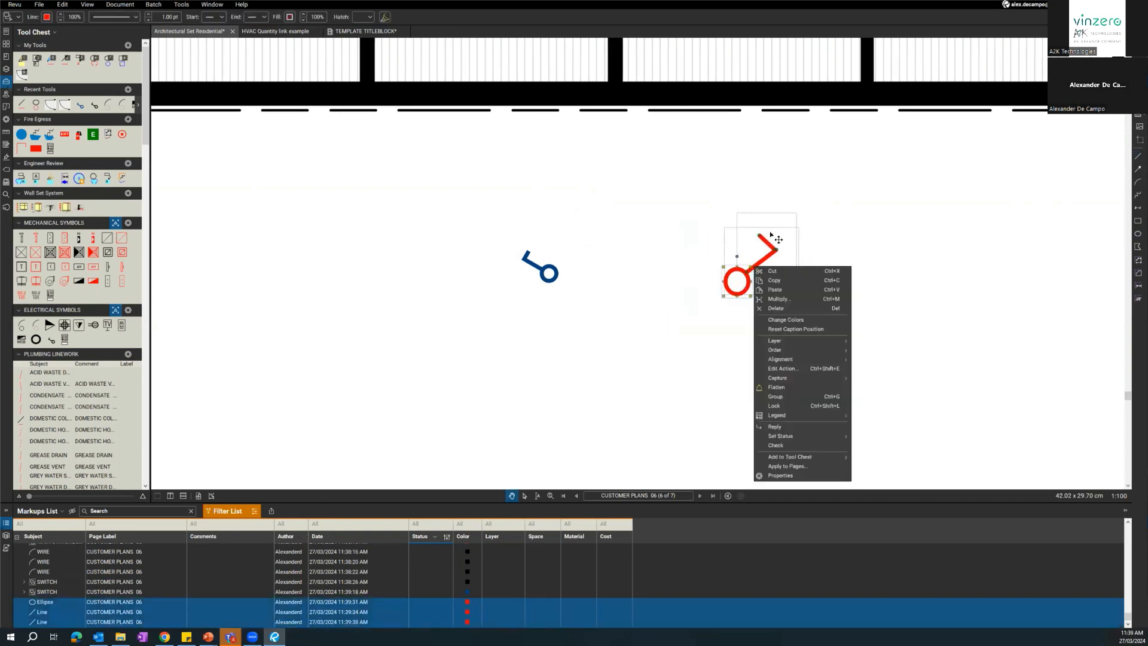
{"action": "left_click", "coordinate": [784, 398]}
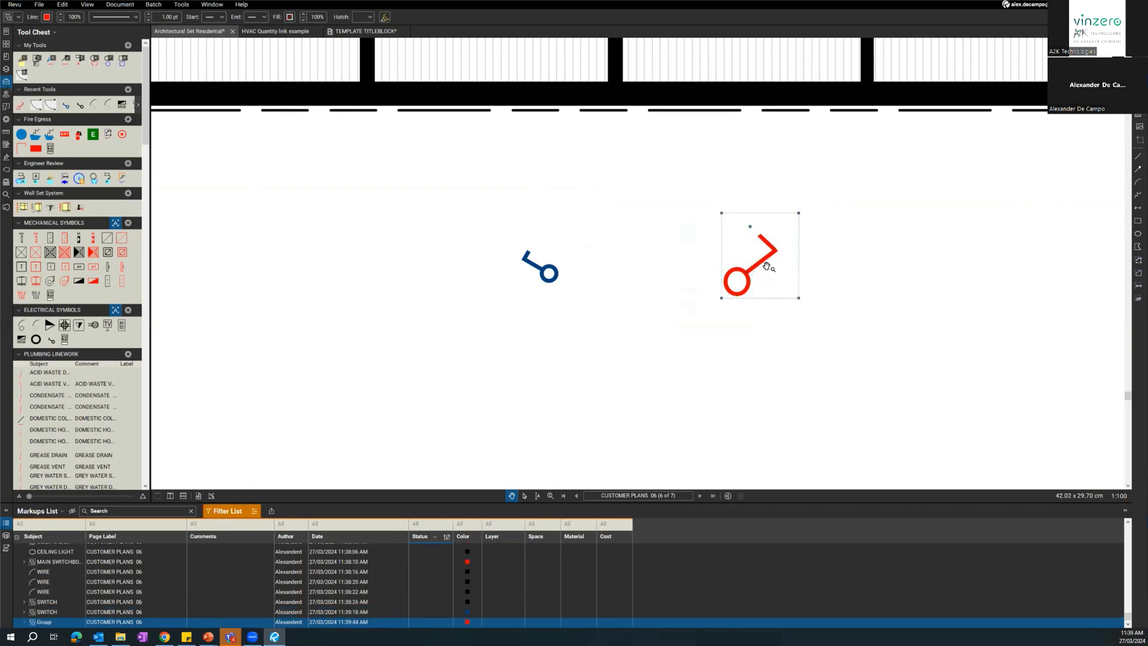
{"action": "left_click_drag", "start_coordinate": [774, 280], "coordinate": [869, 279]}
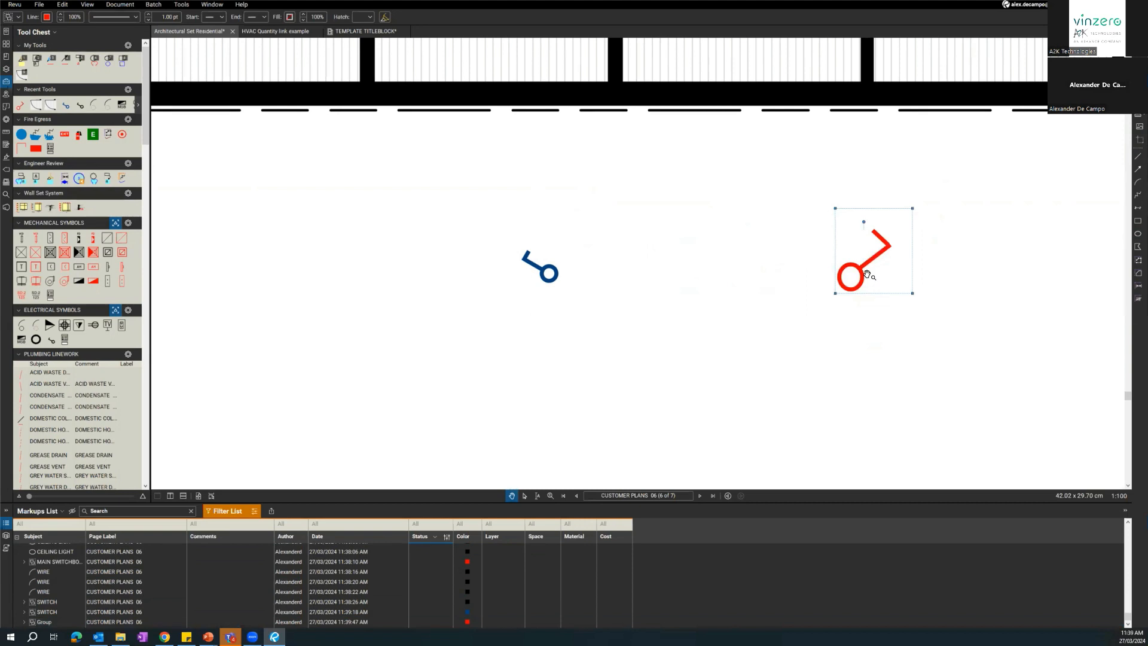
Add the grouped red symbol to the Fire Egress set in the Tool Chest and place a copy of it just below the original.
{"action": "right_click", "coordinate": [861, 270]}
{"action": "mouse_move", "coordinate": [895, 488]}
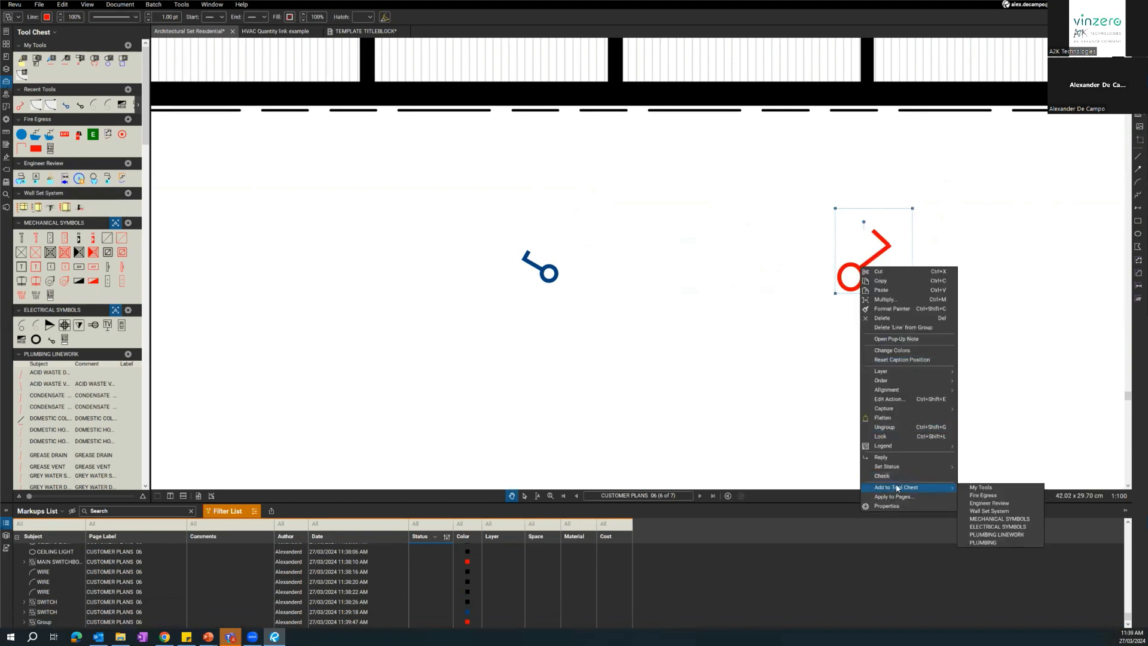
{"action": "left_click", "coordinate": [981, 495]}
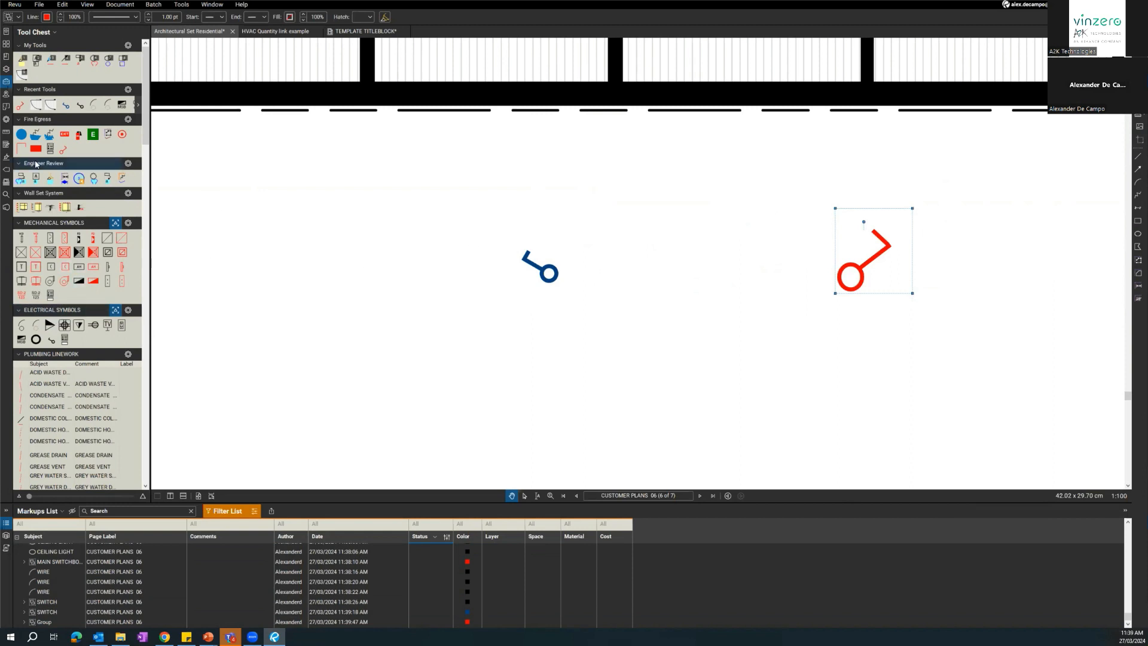
{"action": "left_click", "coordinate": [64, 149]}
{"action": "left_click", "coordinate": [869, 354]}
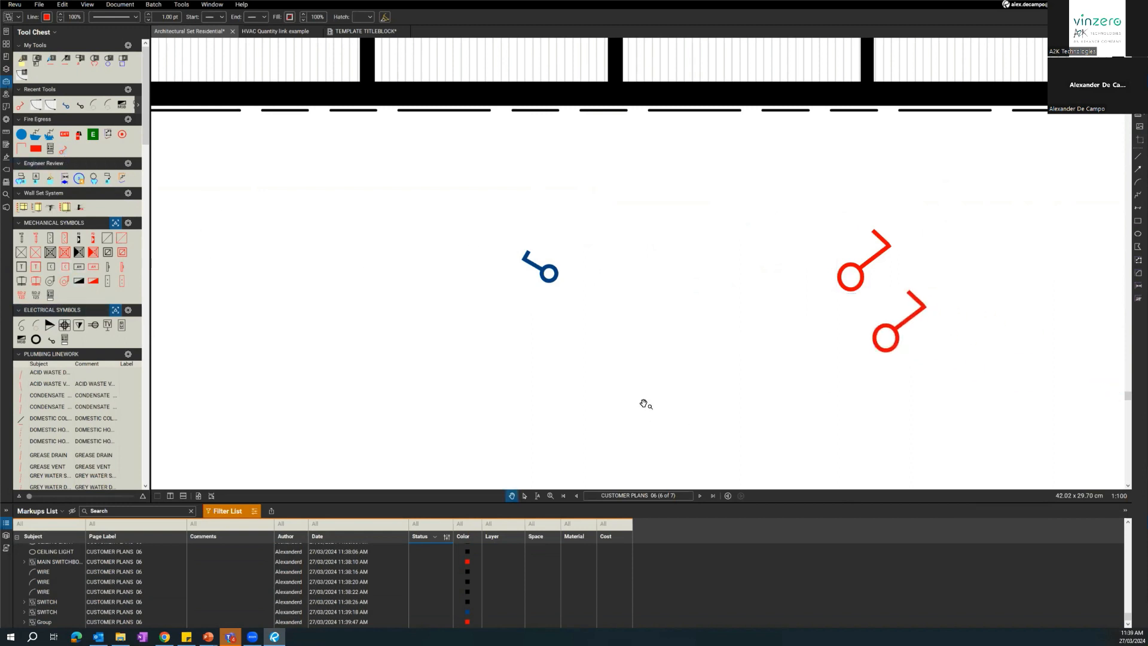
Draw a dashed blue Secondary Route from the plan's corridor through the folding-door room, ending in an arrow outside the building.
{"action": "scroll", "coordinate": [630, 397], "scroll_direction": "down", "scroll_amount": 5}
{"action": "left_click_drag", "start_coordinate": [513, 448], "coordinate": [529, 480]}
{"action": "scroll", "coordinate": [526, 475], "scroll_direction": "down", "scroll_amount": 1}
{"action": "left_click_drag", "start_coordinate": [554, 388], "coordinate": [605, 313]}
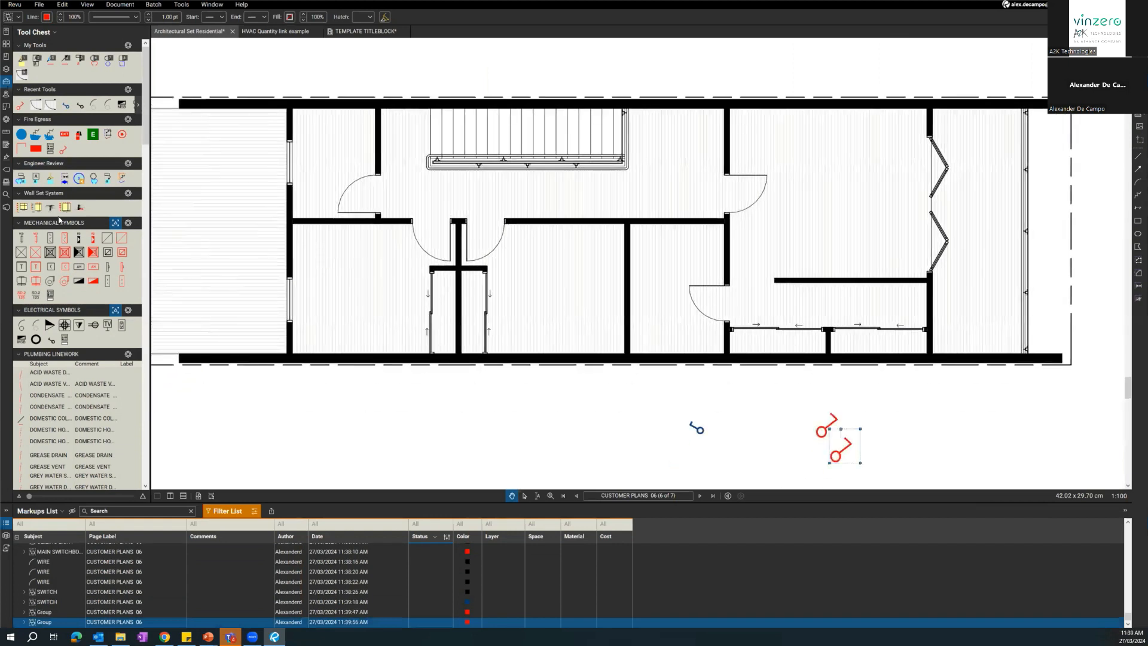
{"action": "left_click", "coordinate": [50, 136]}
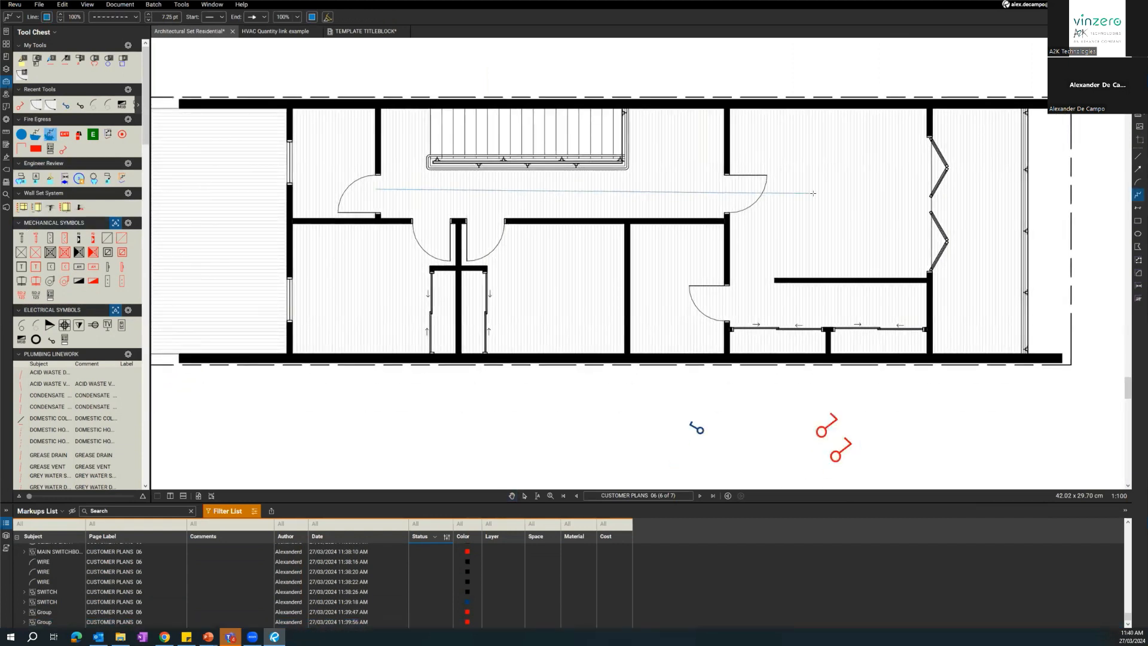
{"action": "left_click", "coordinate": [1036, 192]}
{"action": "double_click", "coordinate": [1083, 276]}
{"action": "left_click_drag", "start_coordinate": [490, 405], "coordinate": [421, 410]}
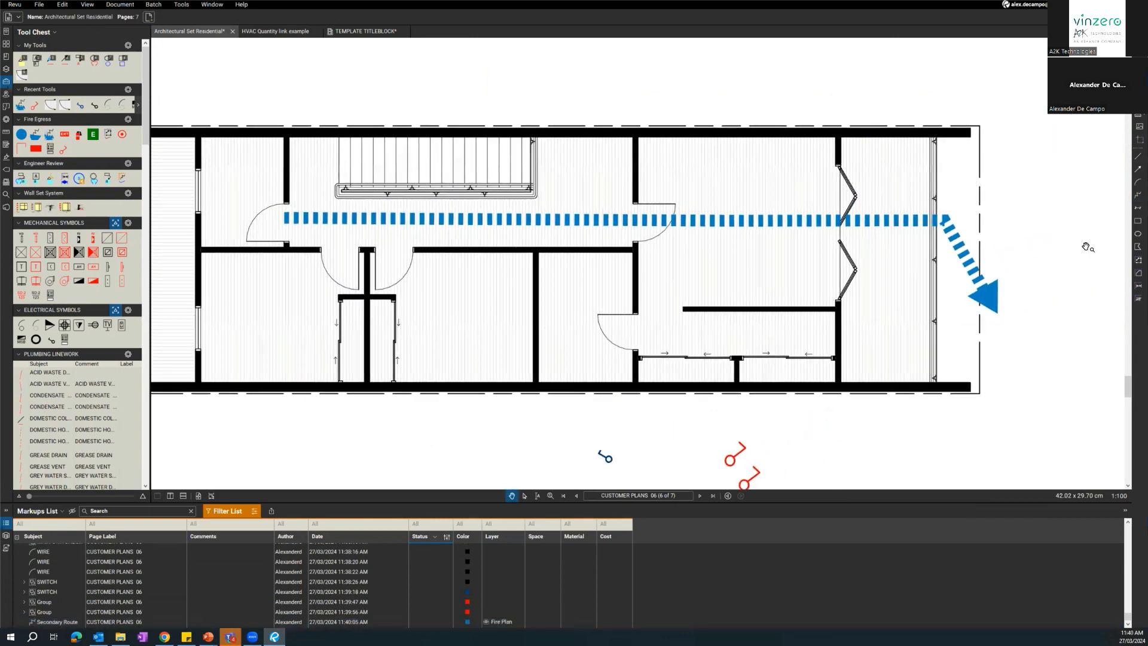
Draw a very short red polyline in the blank area above the plan.
{"action": "left_click", "coordinate": [1137, 194]}
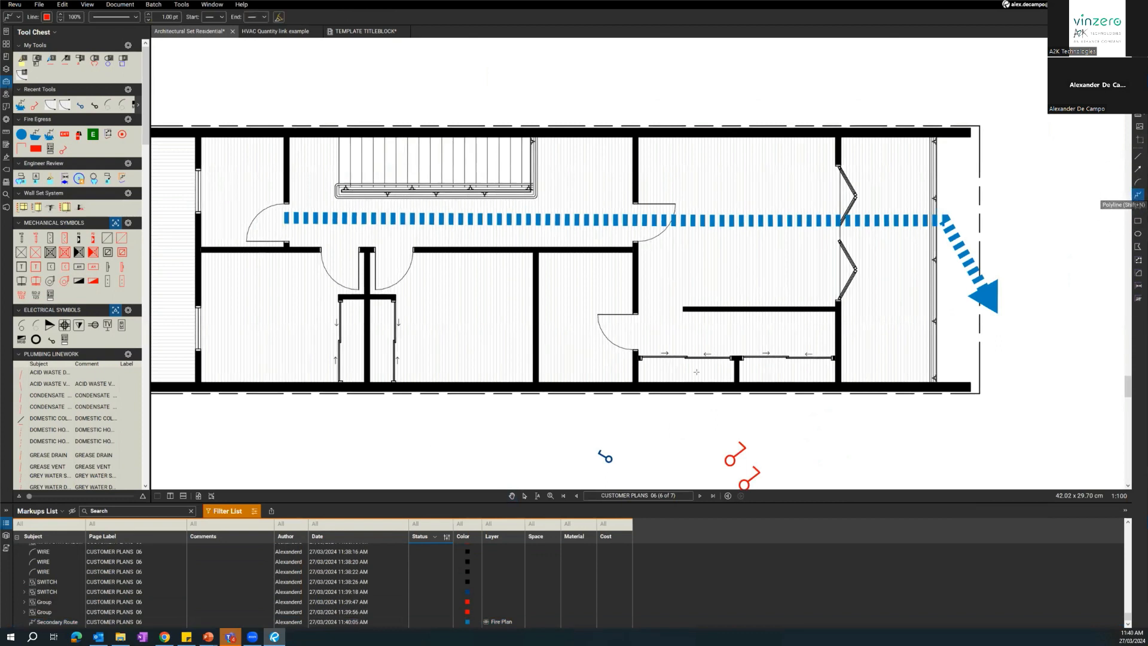
{"action": "scroll", "coordinate": [725, 302], "scroll_direction": "down", "scroll_amount": 2}
{"action": "left_click_drag", "start_coordinate": [500, 385], "coordinate": [337, 457]}
{"action": "double_click", "coordinate": [520, 189]}
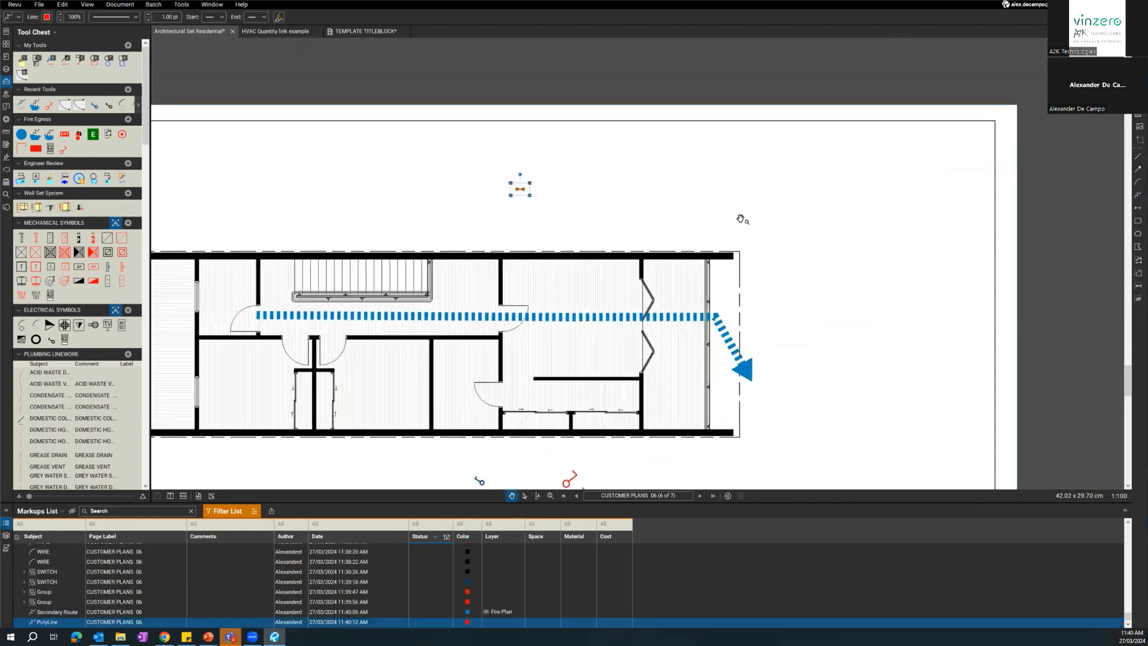
{"action": "left_click", "coordinate": [1137, 195]}
{"action": "left_click_drag", "start_coordinate": [661, 188], "coordinate": [853, 197]}
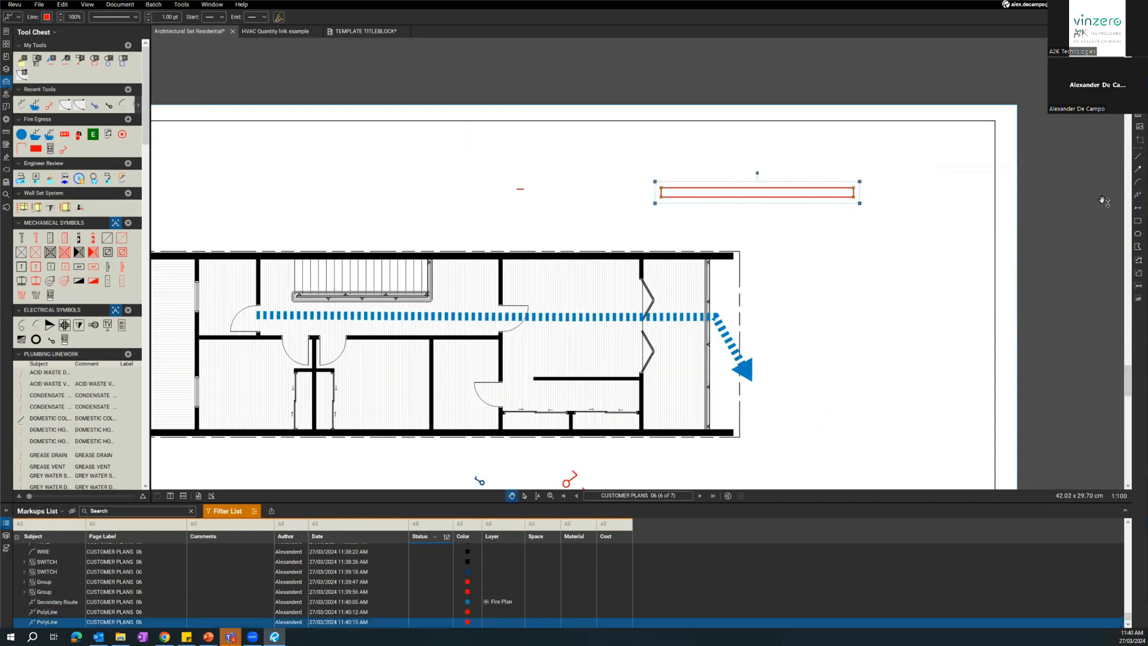
{"action": "key", "text": "Delete"}
Draw a bent red polyline from the blue route out through the upper wall and set its line width to 4 pt.
{"action": "left_click", "coordinate": [1137, 195]}
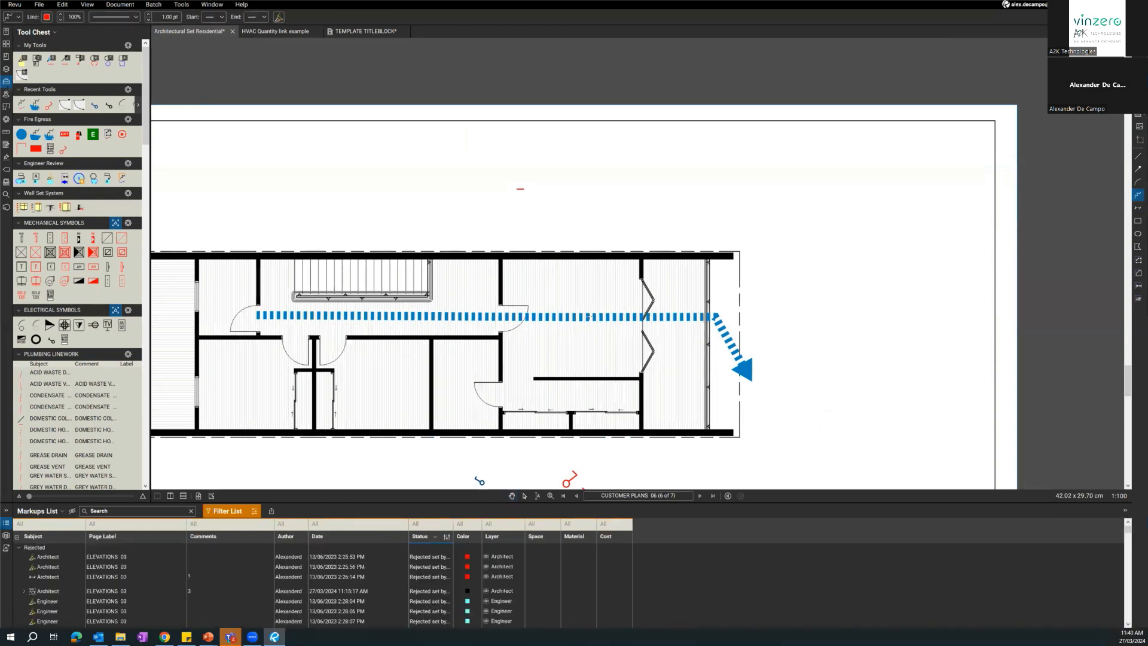
{"action": "left_click", "coordinate": [580, 269]}
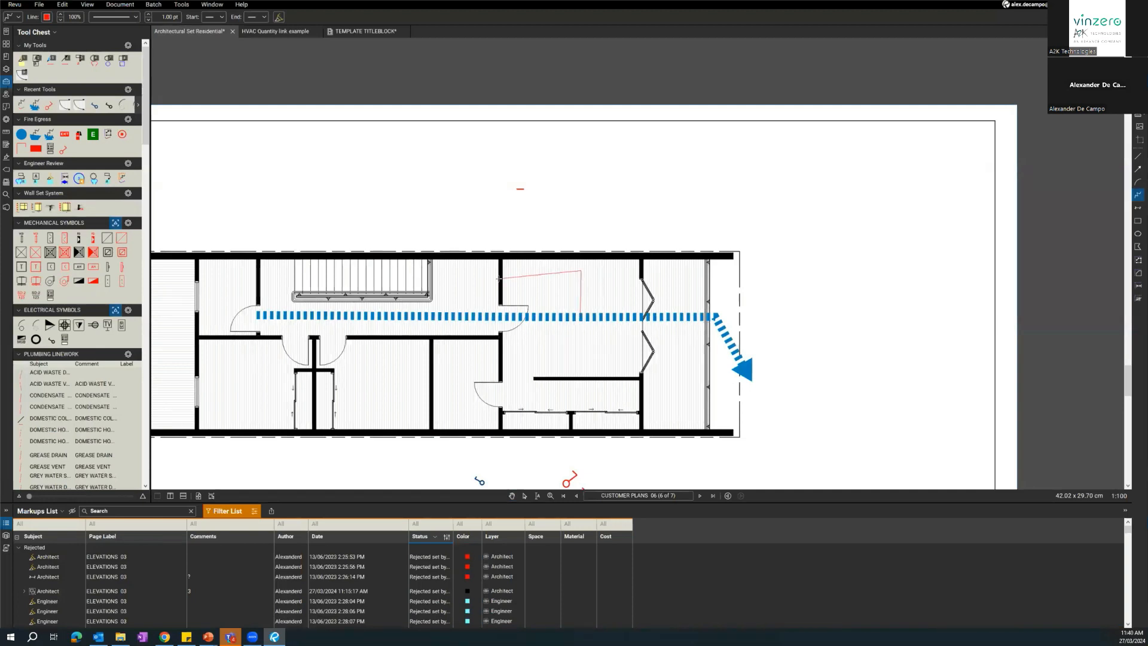
{"action": "double_click", "coordinate": [550, 228]}
{"action": "scroll", "coordinate": [559, 257], "scroll_direction": "up", "scroll_amount": 3}
{"action": "left_click", "coordinate": [150, 19]}
{"action": "left_click", "coordinate": [150, 15]}
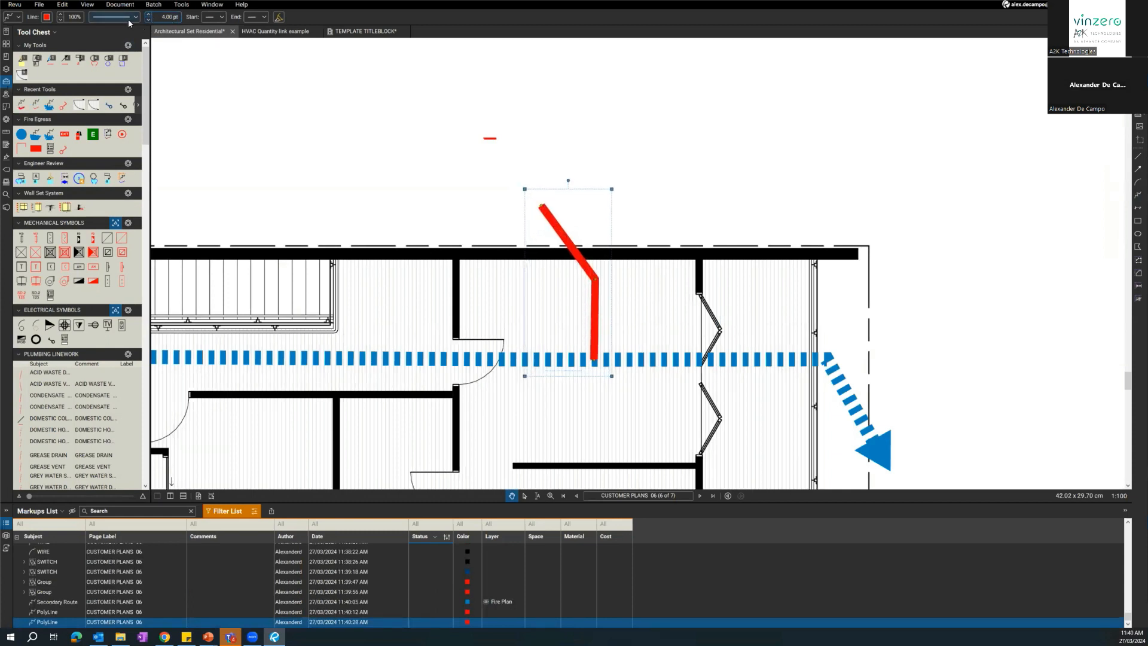
Try the Tracks line style on the red polyline, and replace it with a dash-dot style.
{"action": "left_click", "coordinate": [128, 19]}
{"action": "scroll", "coordinate": [144, 138], "scroll_direction": "down", "scroll_amount": 5}
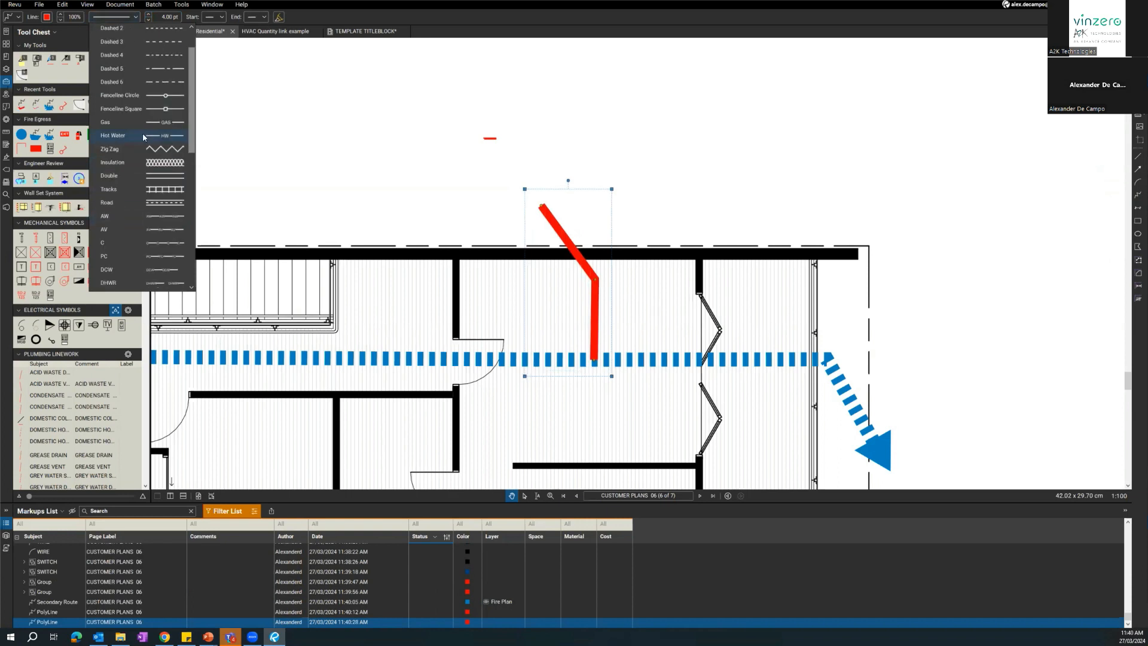
{"action": "scroll", "coordinate": [126, 242], "scroll_direction": "up", "scroll_amount": 2}
{"action": "left_click", "coordinate": [109, 48]}
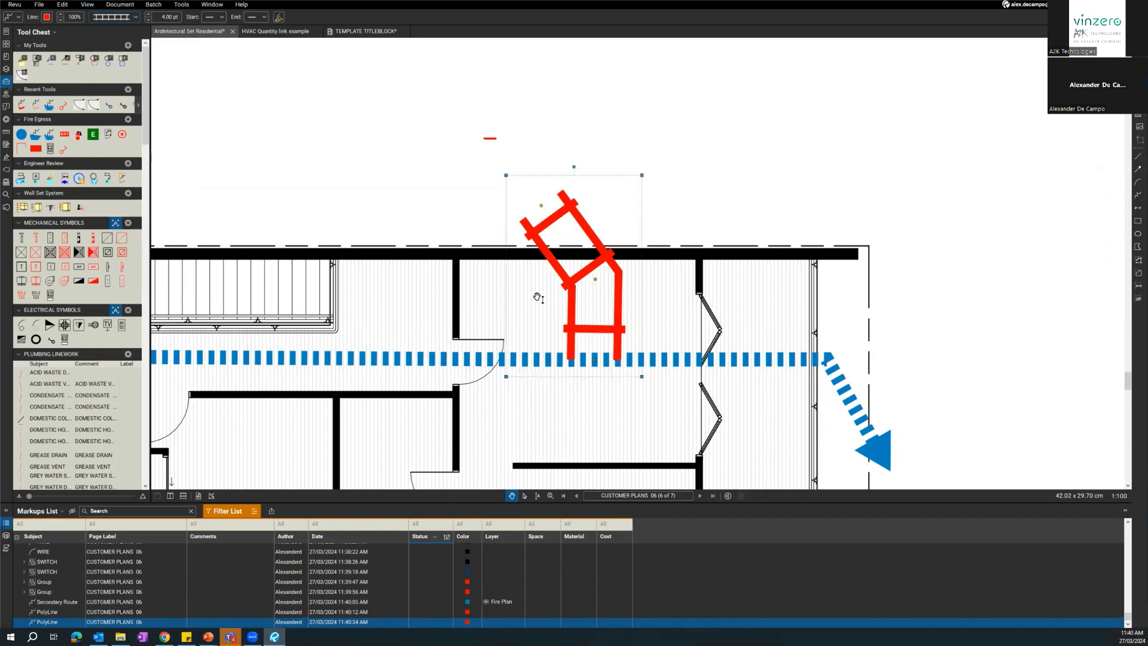
{"action": "left_click", "coordinate": [135, 18]}
{"action": "scroll", "coordinate": [138, 190], "scroll_direction": "up", "scroll_amount": 2}
{"action": "left_click", "coordinate": [142, 116]}
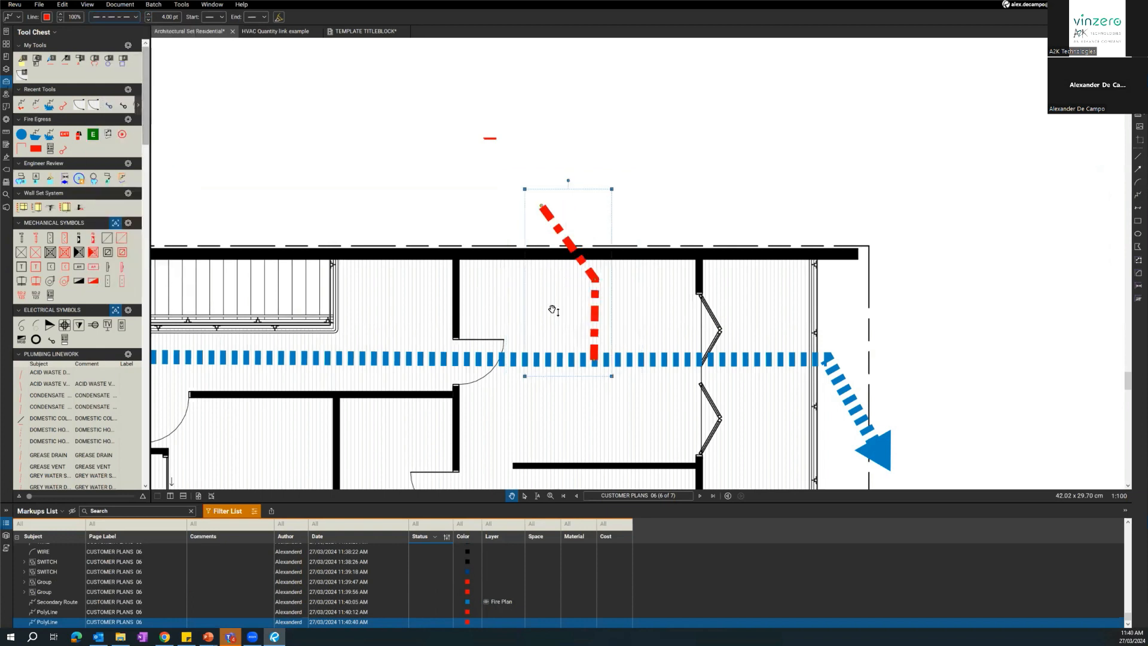
Give the polyline a filled circle at its start and a solid arrowhead at its end.
{"action": "left_click", "coordinate": [216, 18]}
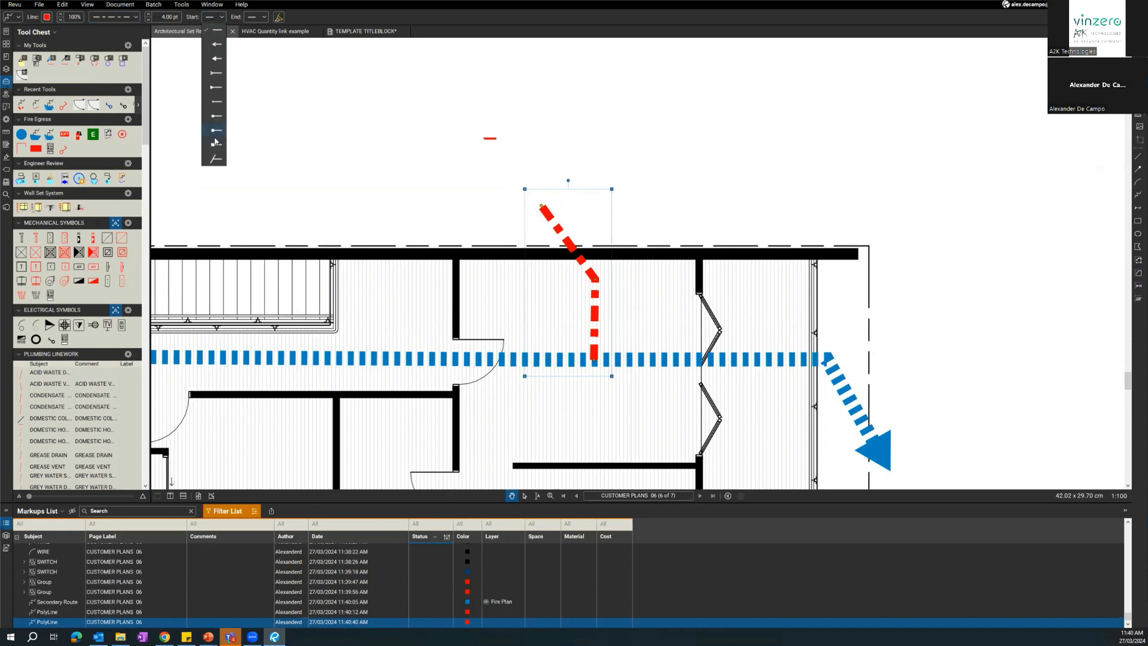
{"action": "left_click", "coordinate": [215, 138]}
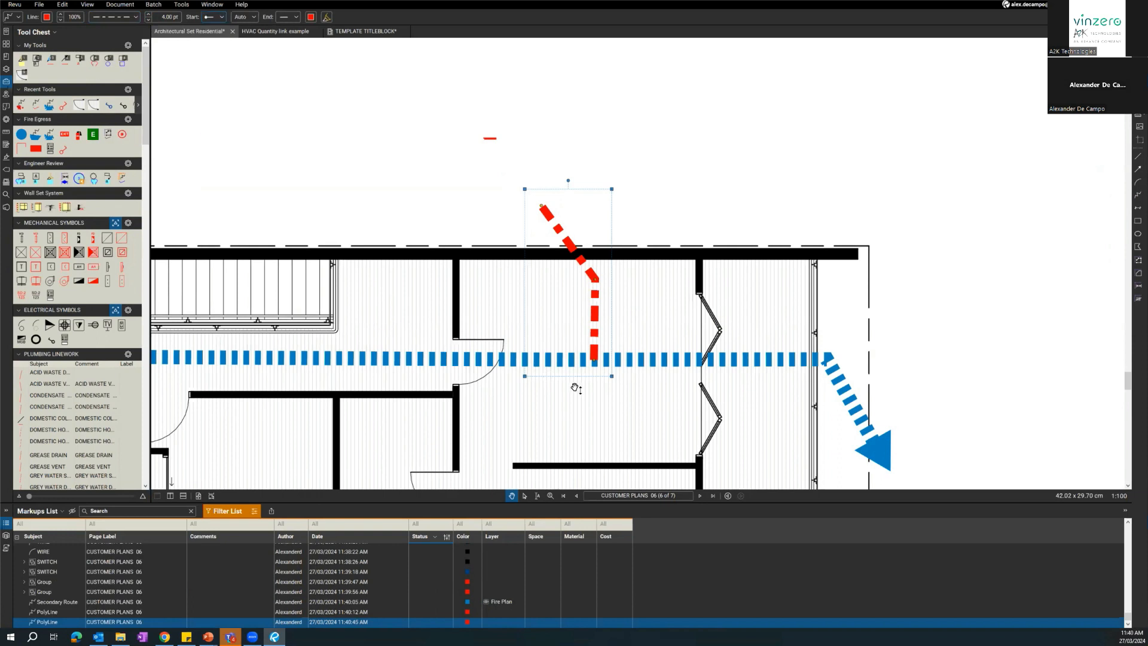
{"action": "left_click", "coordinate": [287, 18]}
{"action": "left_click", "coordinate": [293, 58]}
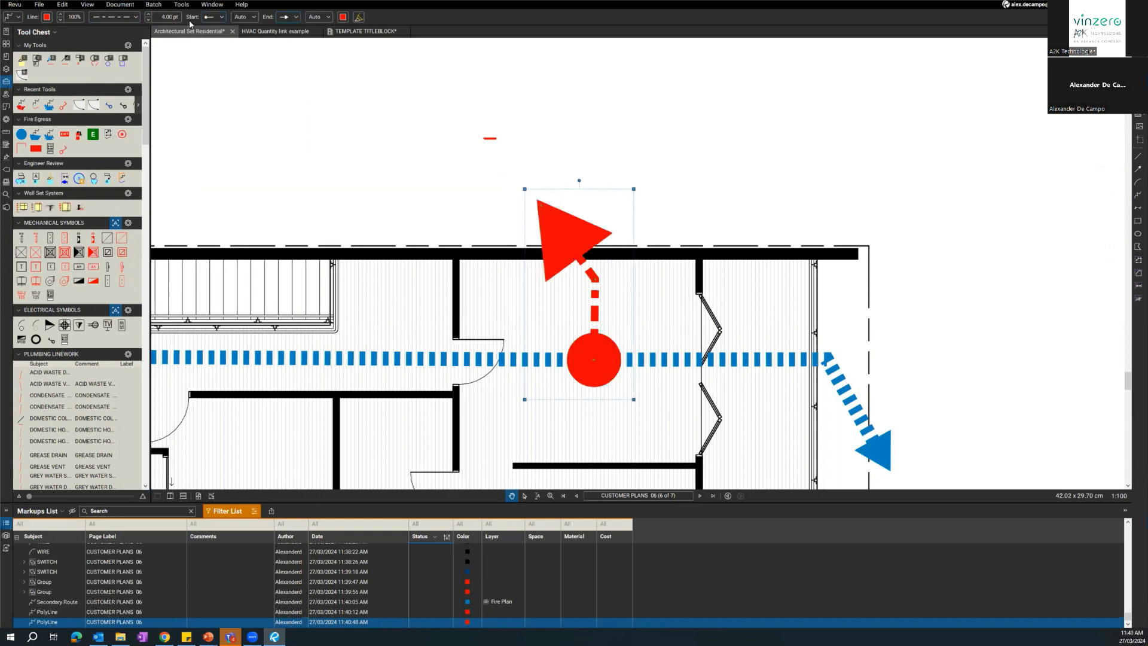
Reduce the polyline's line width to 3.25 pt and change its fill and line colours to blue.
{"action": "left_click", "coordinate": [148, 19]}
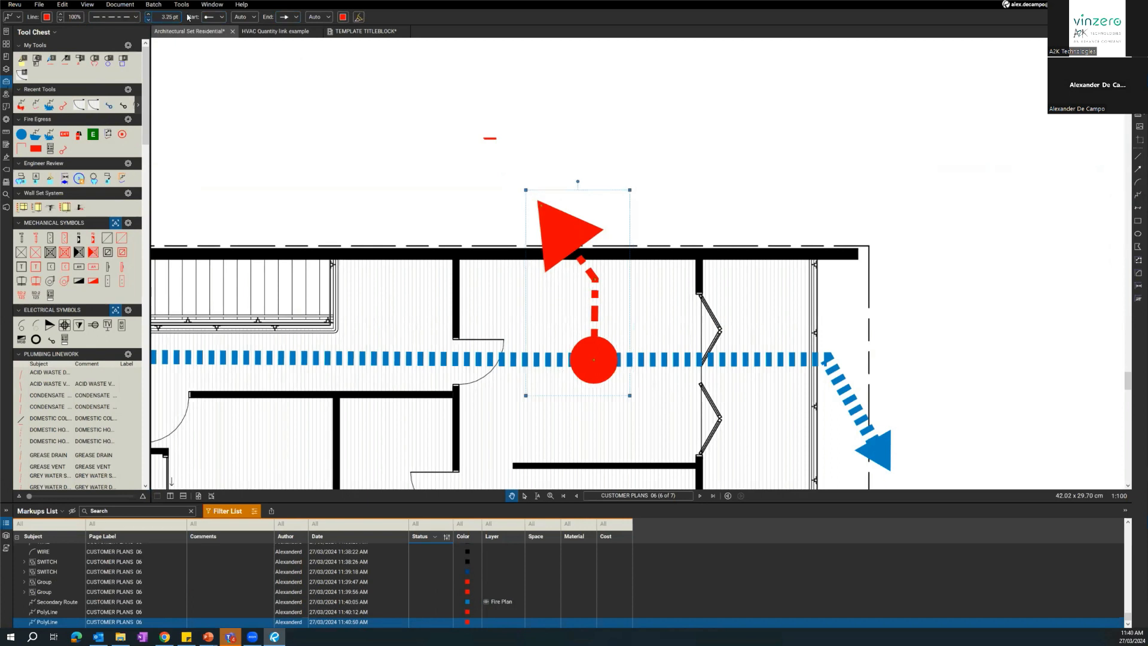
{"action": "left_click", "coordinate": [342, 17]}
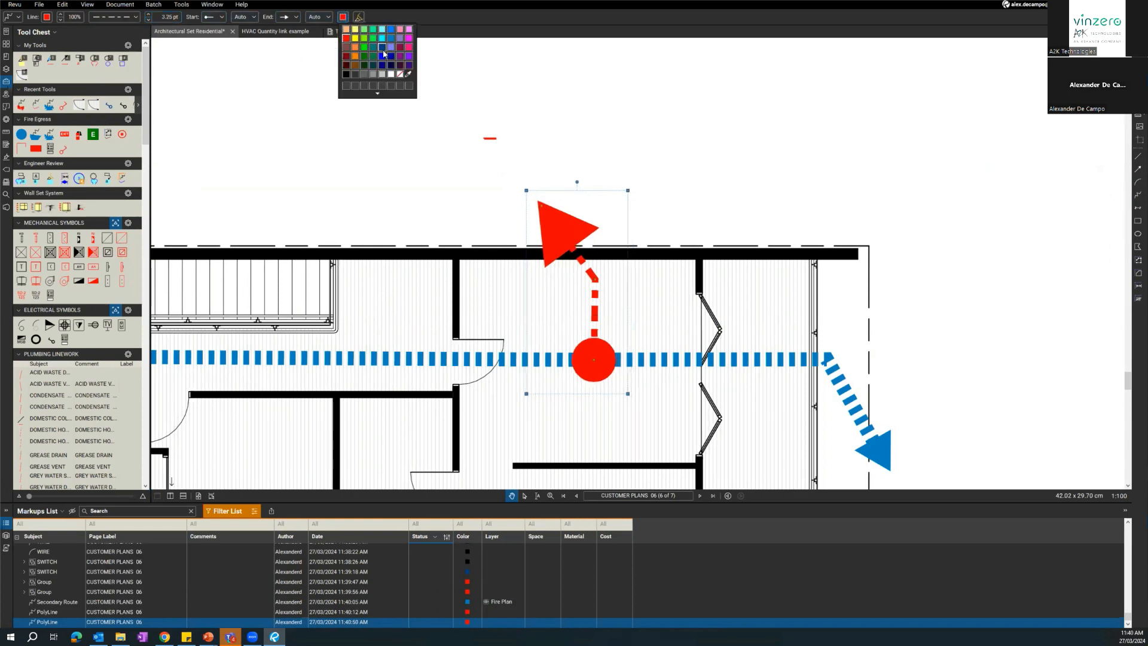
{"action": "left_click", "coordinate": [383, 54]}
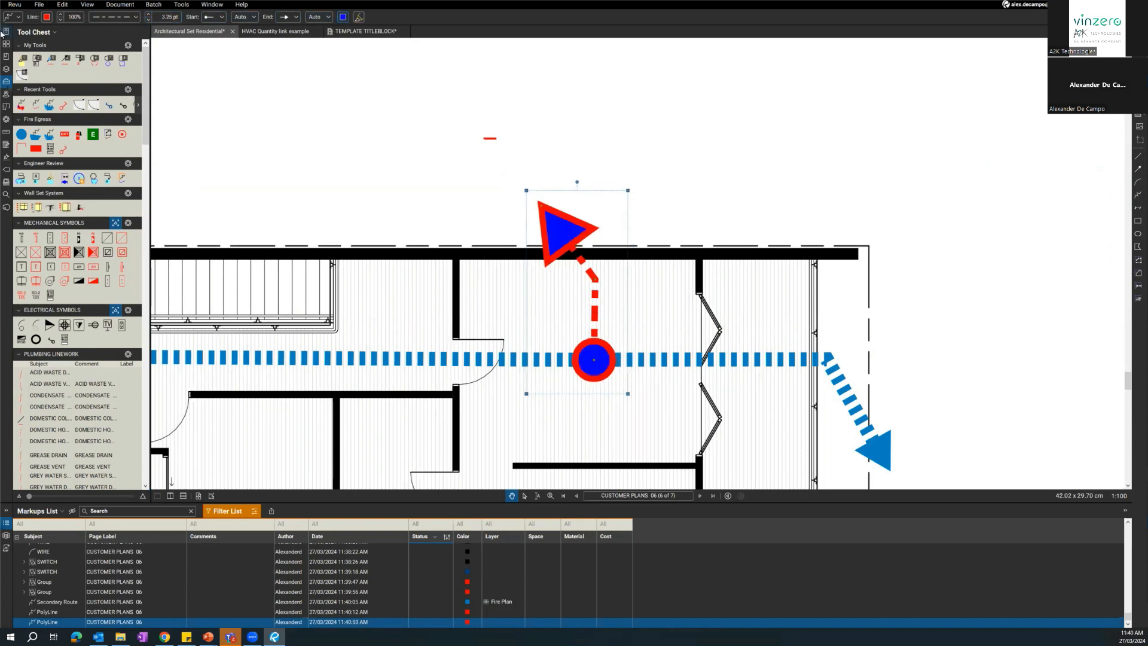
{"action": "left_click", "coordinate": [47, 17]}
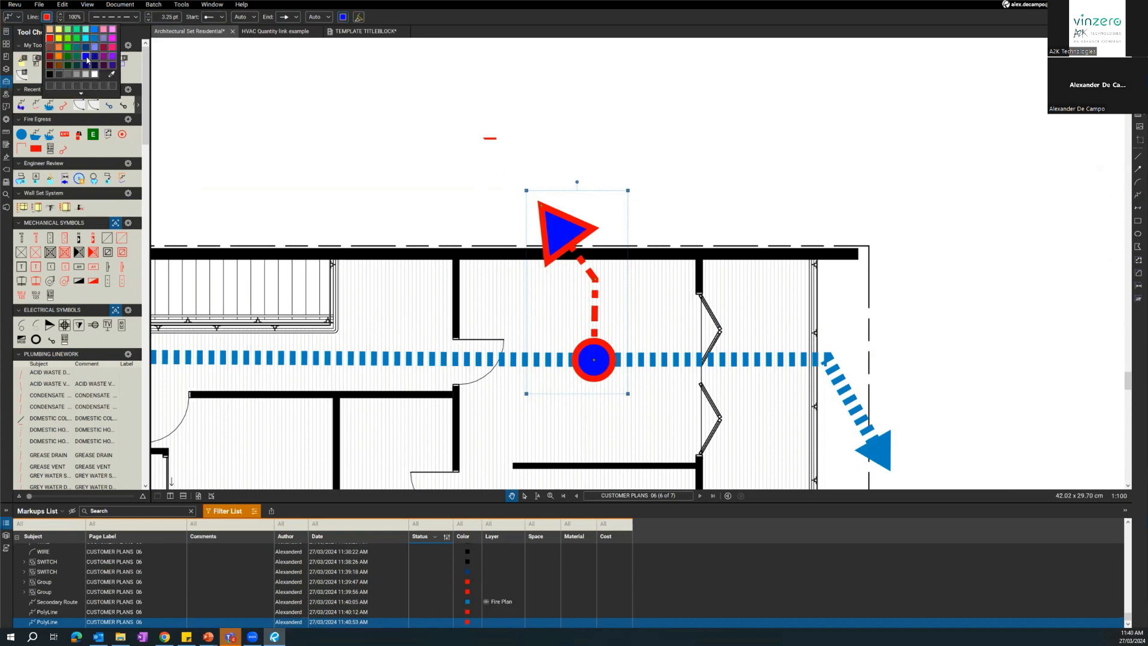
{"action": "left_click", "coordinate": [87, 60]}
Delete the blue dash-dot polyline with the circle and arrow ends.
{"action": "left_click_drag", "start_coordinate": [696, 189], "coordinate": [757, 138]}
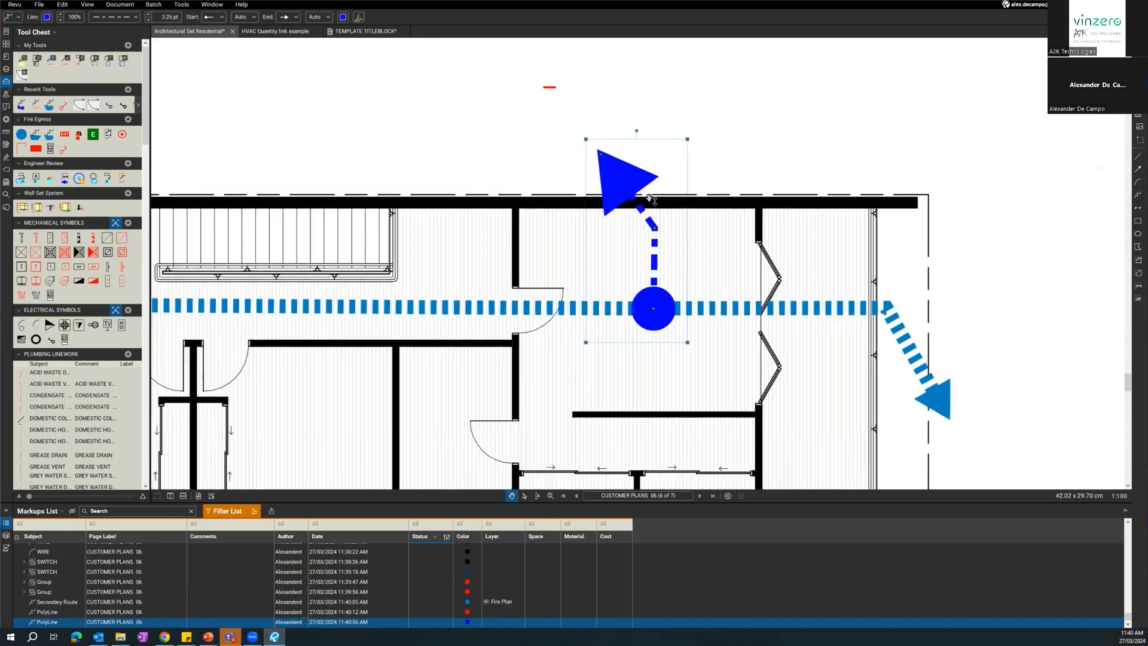
{"action": "left_click", "coordinate": [757, 139]}
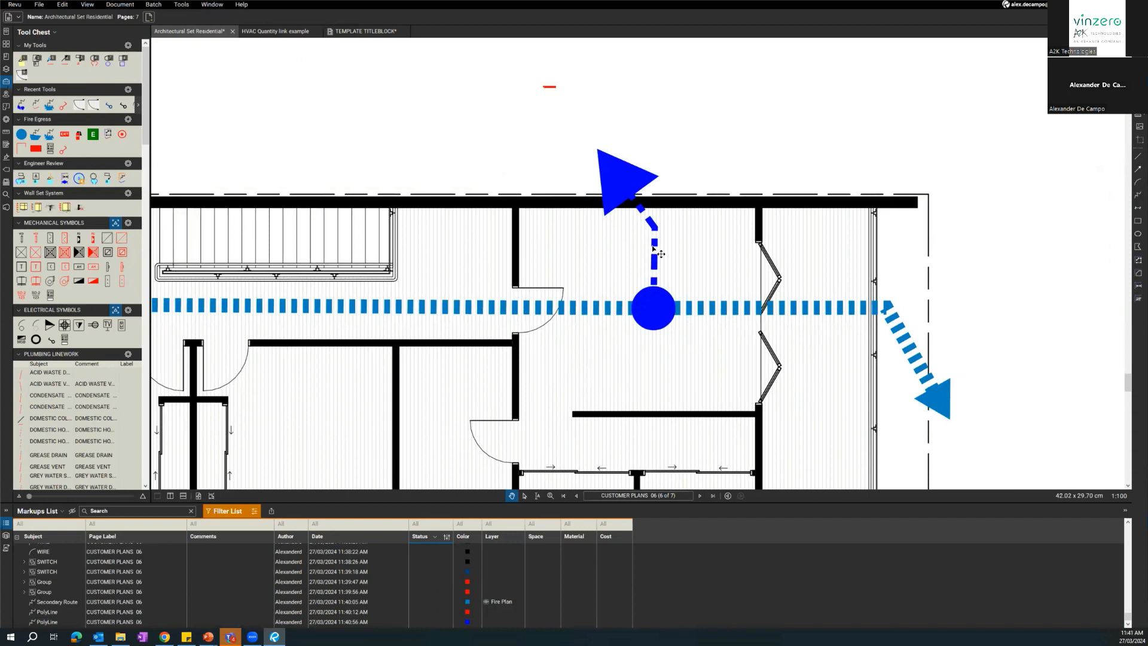
{"action": "left_click", "coordinate": [626, 191]}
{"action": "key", "text": "Delete"}
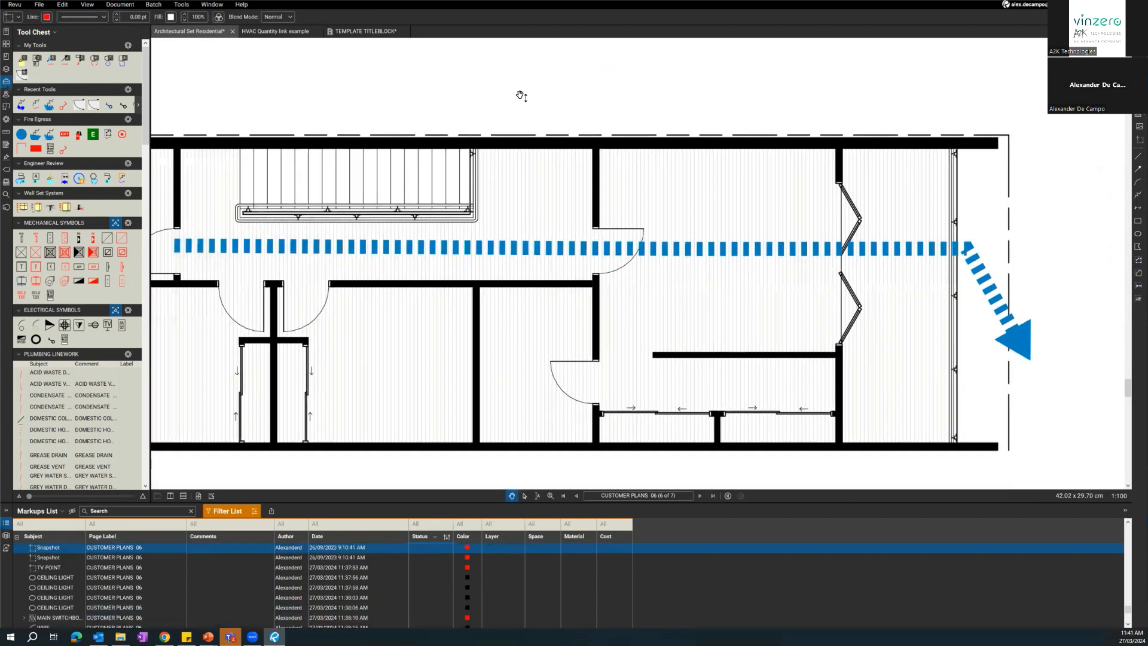
Switch to the PowerPoint slide show on using advanced toolchests on template docs for drafting.
{"action": "scroll", "coordinate": [522, 107], "scroll_direction": "down", "scroll_amount": 2}
{"action": "scroll", "coordinate": [661, 429], "scroll_direction": "down", "scroll_amount": 3}
{"action": "left_click_drag", "start_coordinate": [461, 401], "coordinate": [530, 441]}
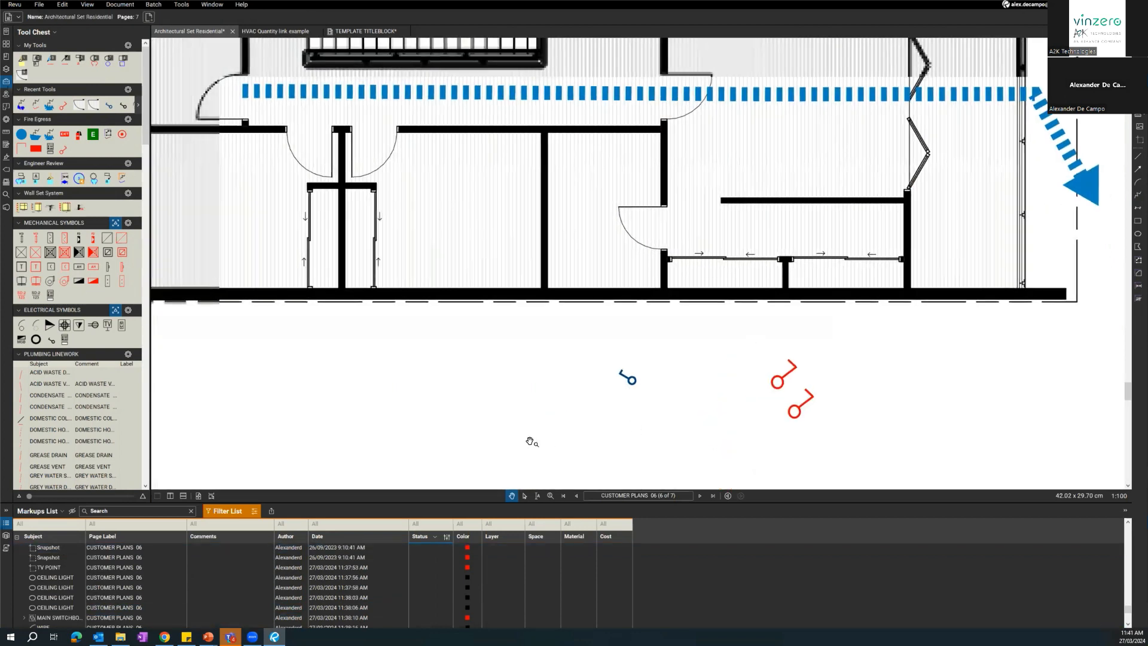
{"action": "left_click", "coordinate": [208, 637]}
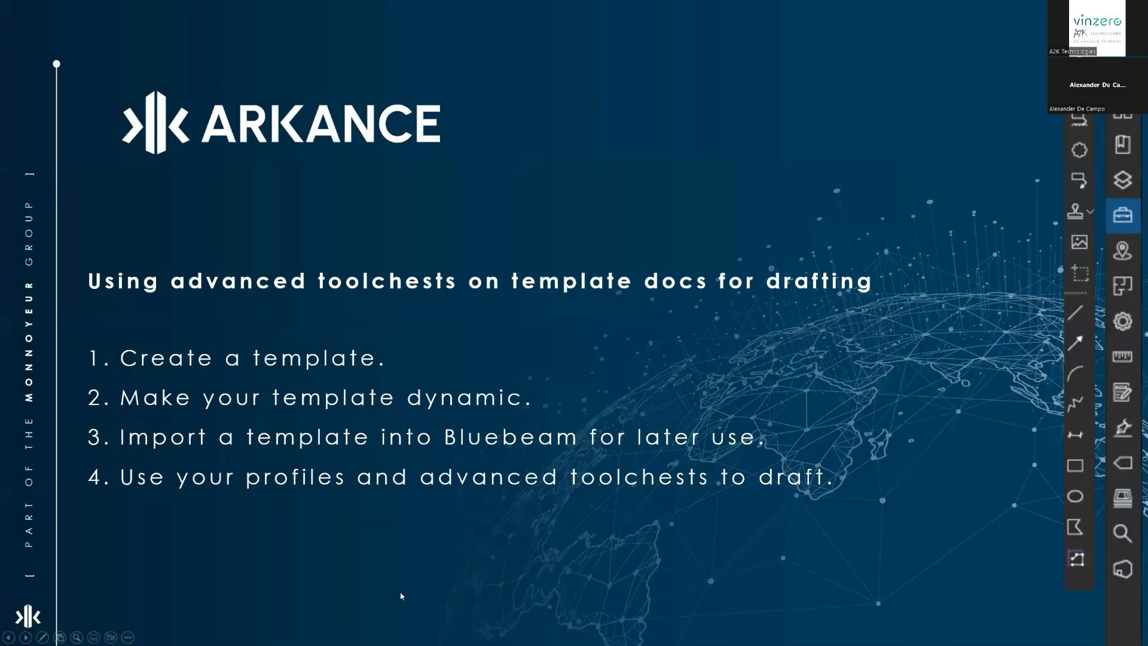
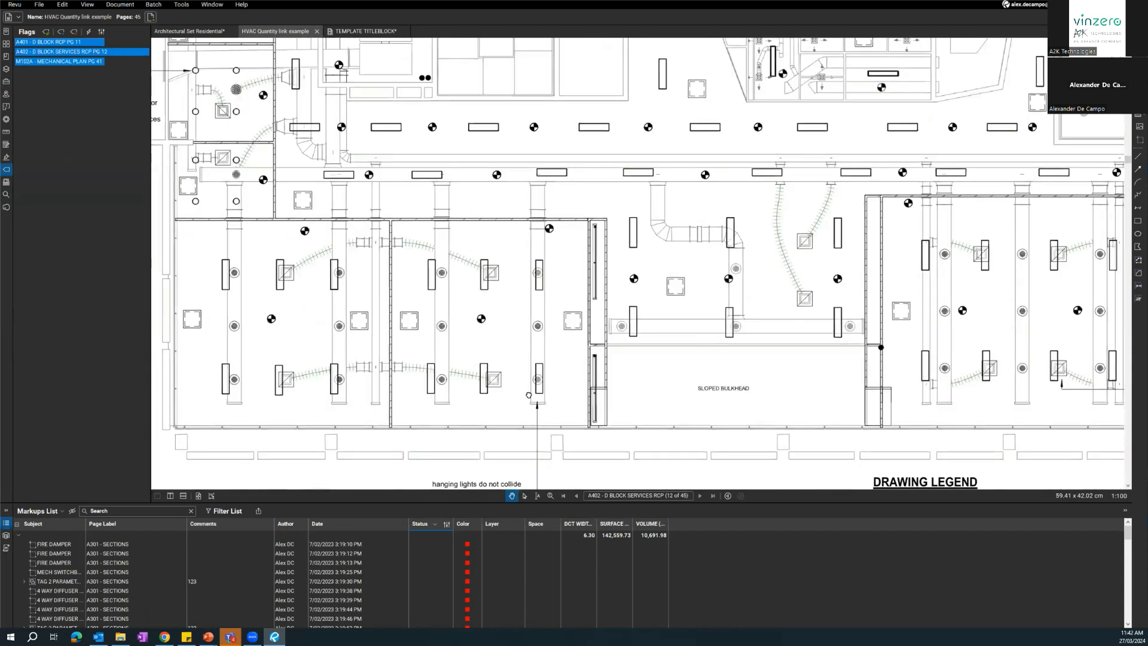
Examine the lighting, diffuser and duct layout across the A402 D Block Services RCP drawing.
{"action": "scroll", "coordinate": [574, 254], "scroll_direction": "down", "scroll_amount": 1}
{"action": "left_click_drag", "start_coordinate": [562, 246], "coordinate": [544, 274]}
{"action": "scroll", "coordinate": [545, 272], "scroll_direction": "down", "scroll_amount": 2}
{"action": "left_click_drag", "start_coordinate": [671, 150], "coordinate": [561, 264]}
{"action": "scroll", "coordinate": [561, 264], "scroll_direction": "down", "scroll_amount": 2}
{"action": "mouse_move", "coordinate": [554, 149]}
{"action": "left_mouse_down"}
{"action": "mouse_move", "coordinate": [549, 181]}
{"action": "mouse_move", "coordinate": [566, 242]}
{"action": "left_mouse_up"}
{"action": "scroll", "coordinate": [566, 242], "scroll_direction": "up", "scroll_amount": 4}
{"action": "scroll", "coordinate": [559, 243], "scroll_direction": "up", "scroll_amount": 3}
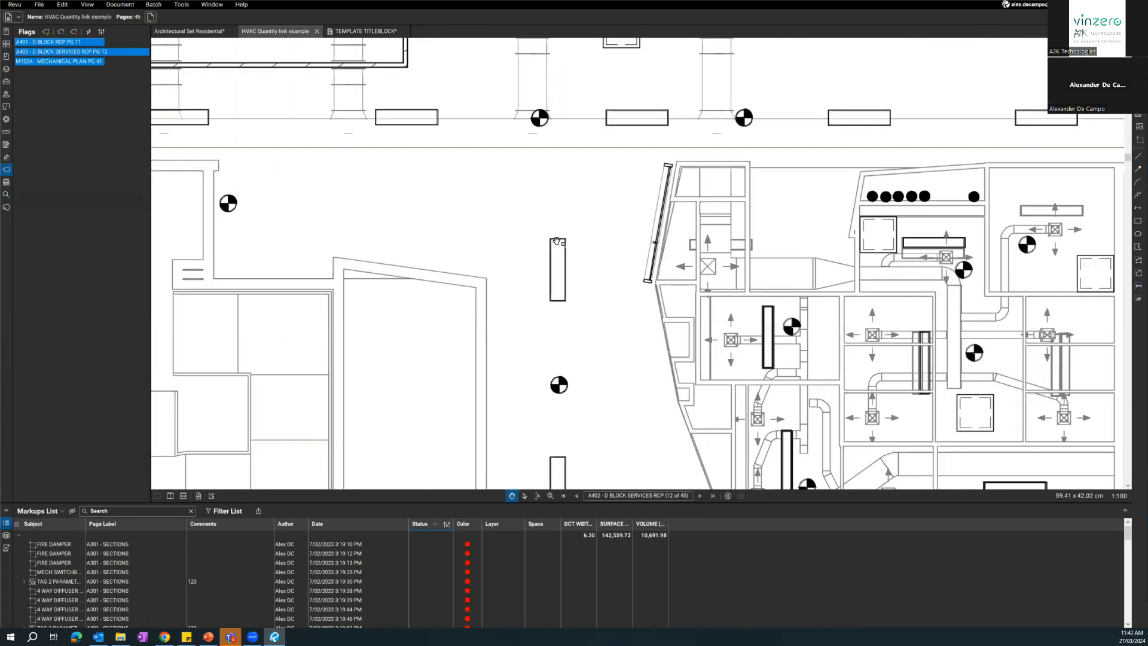
{"action": "scroll", "coordinate": [554, 293], "scroll_direction": "down", "scroll_amount": 3}
{"action": "scroll", "coordinate": [556, 313], "scroll_direction": "down", "scroll_amount": 5}
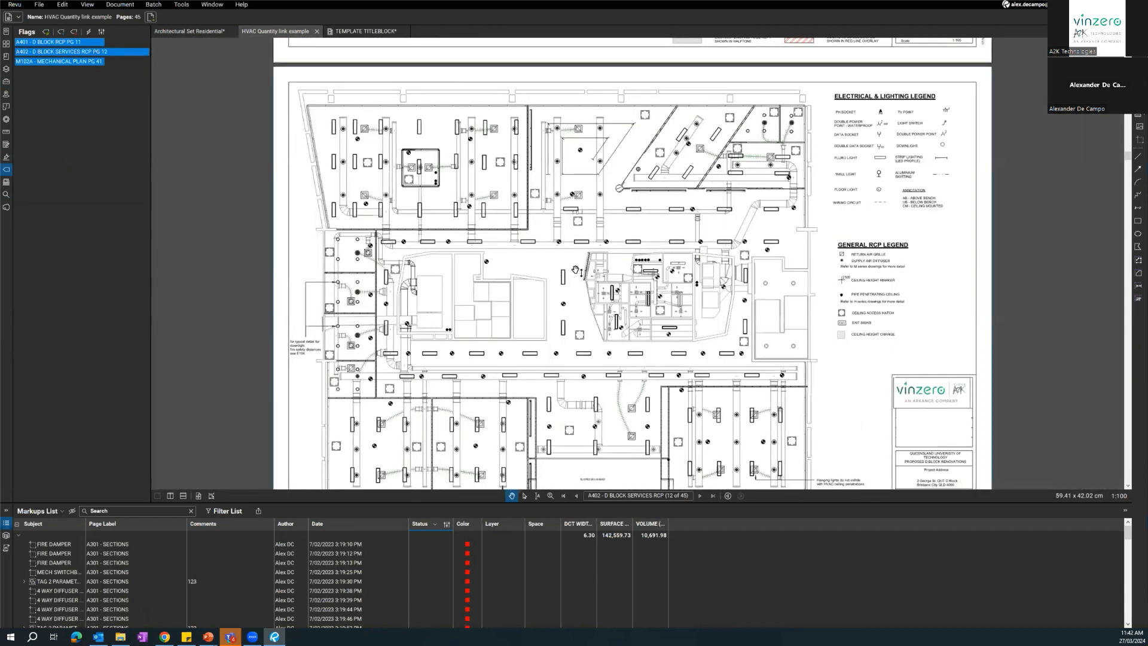
Go to the flagged M102A Mechanical Plan and examine its ductwork around the lower rooms.
{"action": "key", "text": "ctrl"}
{"action": "left_click", "coordinate": [90, 61]}
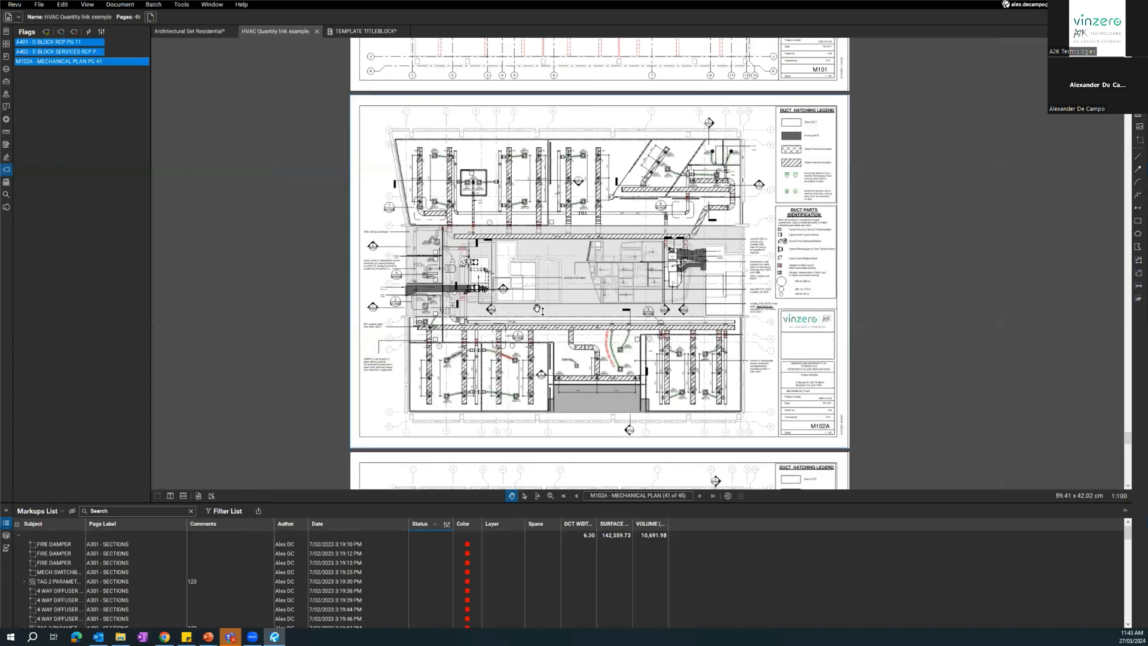
{"action": "scroll", "coordinate": [489, 369], "scroll_direction": "up", "scroll_amount": 4}
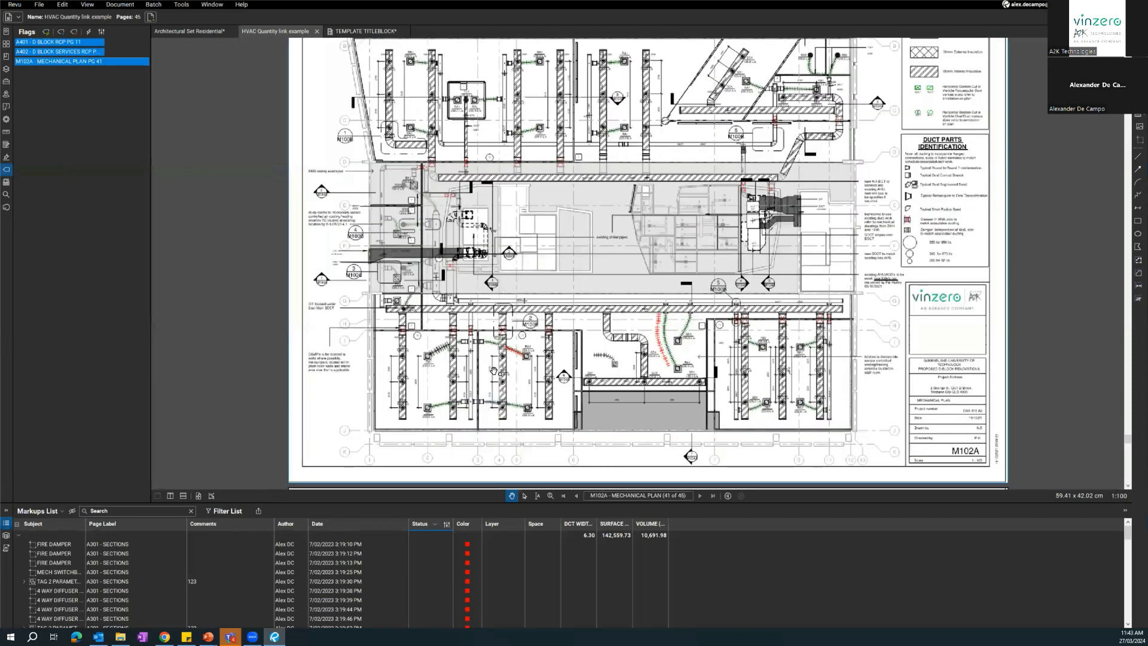
{"action": "scroll", "coordinate": [467, 359], "scroll_direction": "up", "scroll_amount": 3}
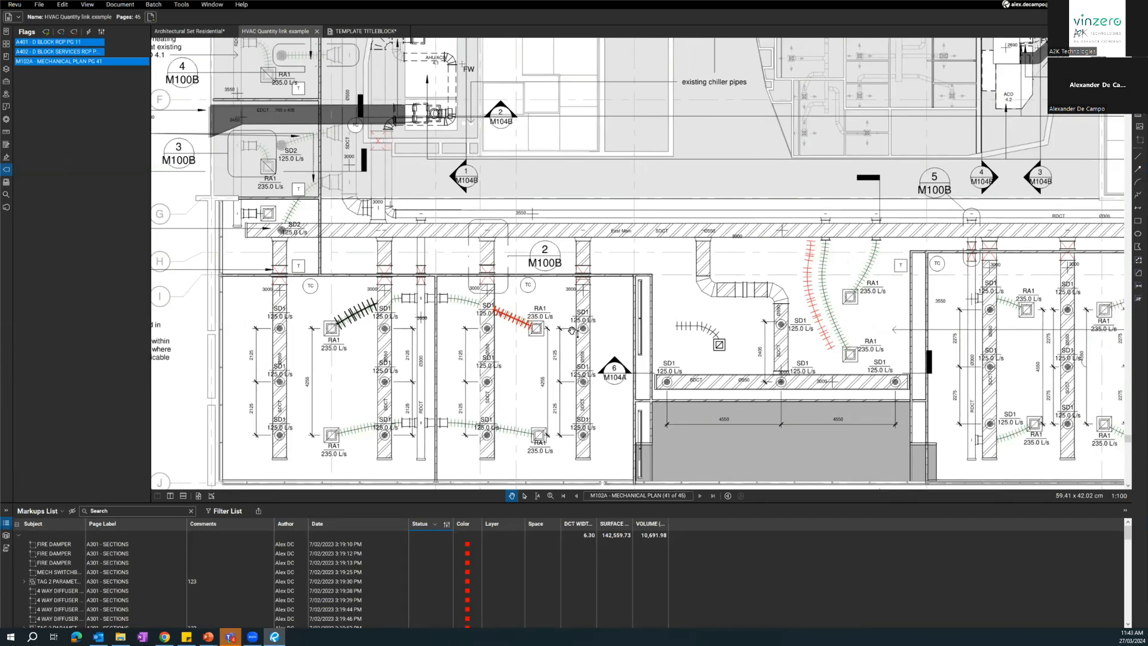
{"action": "scroll", "coordinate": [591, 368], "scroll_direction": "down", "scroll_amount": 1}
{"action": "scroll", "coordinate": [591, 367], "scroll_direction": "down", "scroll_amount": 4}
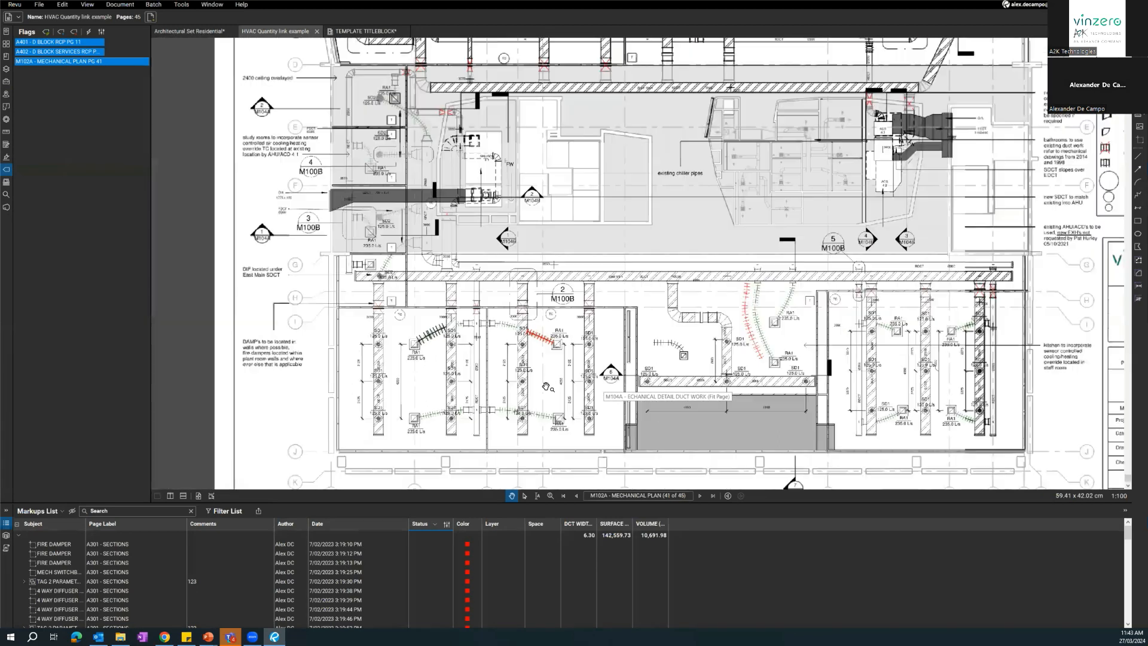
{"action": "scroll", "coordinate": [519, 303], "scroll_direction": "down", "scroll_amount": 1}
{"action": "mouse_move", "coordinate": [519, 370]}
{"action": "left_mouse_down"}
{"action": "mouse_move", "coordinate": [460, 285]}
{"action": "mouse_move", "coordinate": [460, 326]}
{"action": "mouse_move", "coordinate": [487, 345]}
{"action": "left_mouse_up"}
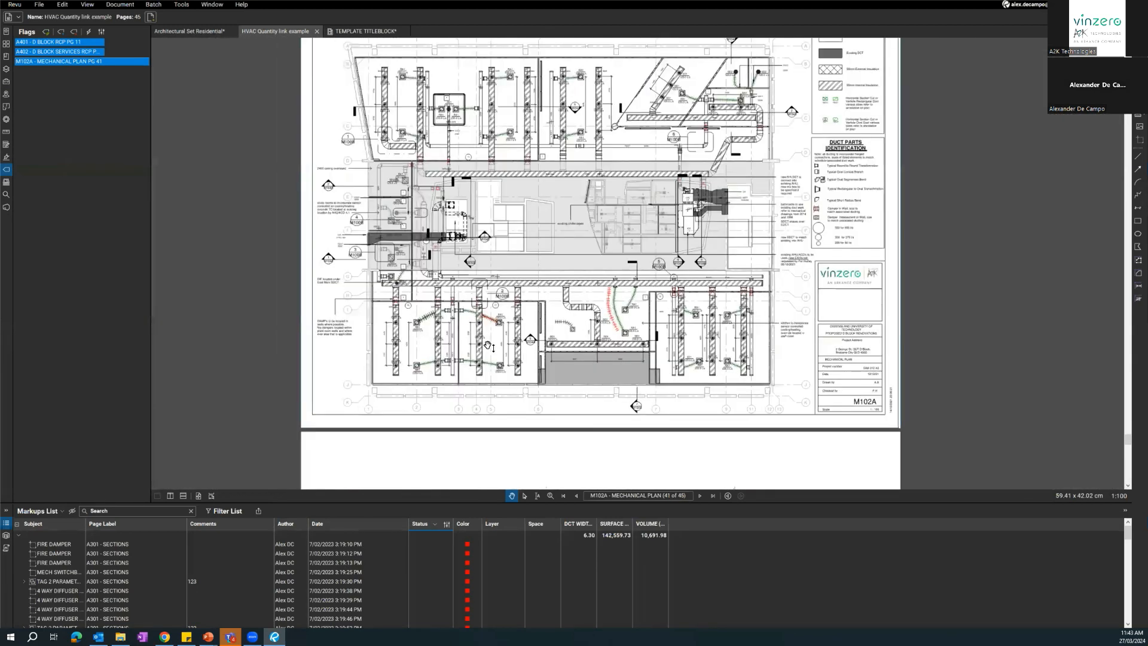
{"action": "scroll", "coordinate": [487, 345], "scroll_direction": "down", "scroll_amount": 1}
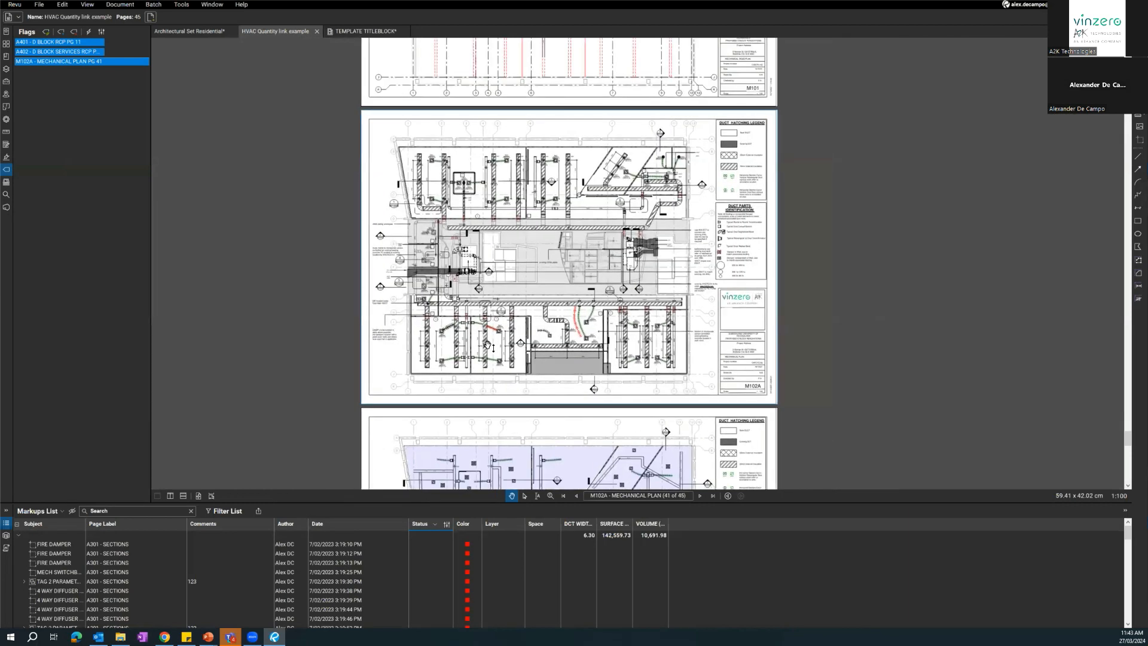
Review the flagged pages A401 D Block RCP, A402 D Block Services RCP and M102A Mechanical Plan in turn.
{"action": "left_click", "coordinate": [56, 135]}
{"action": "left_click_drag", "start_coordinate": [328, 285], "coordinate": [356, 299]}
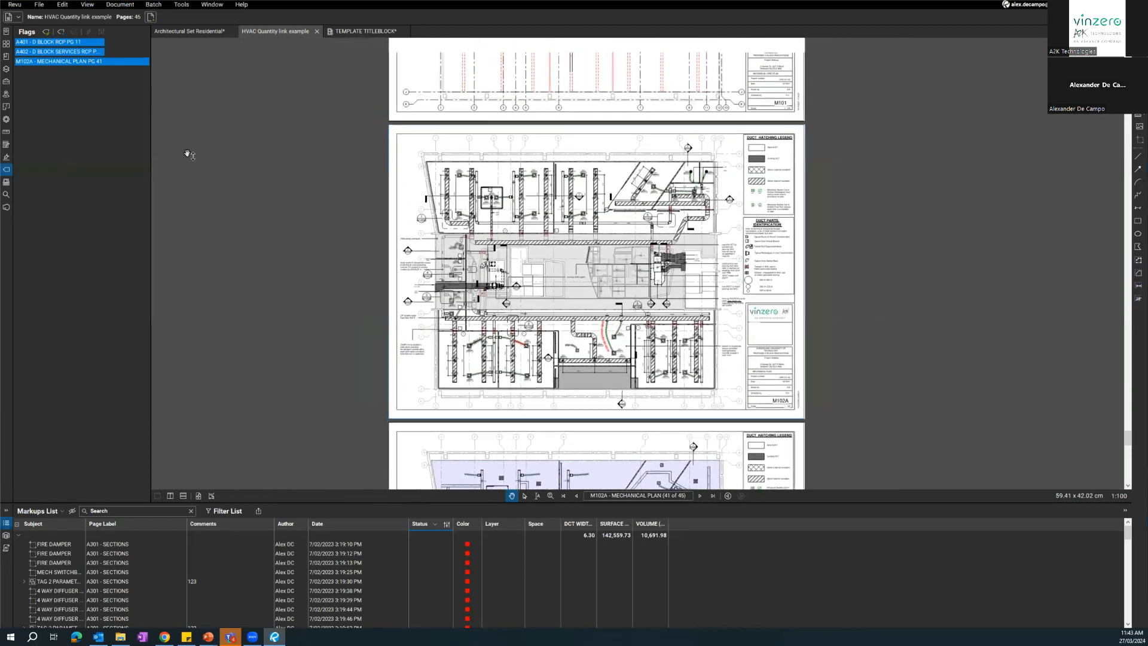
{"action": "left_click", "coordinate": [72, 41]}
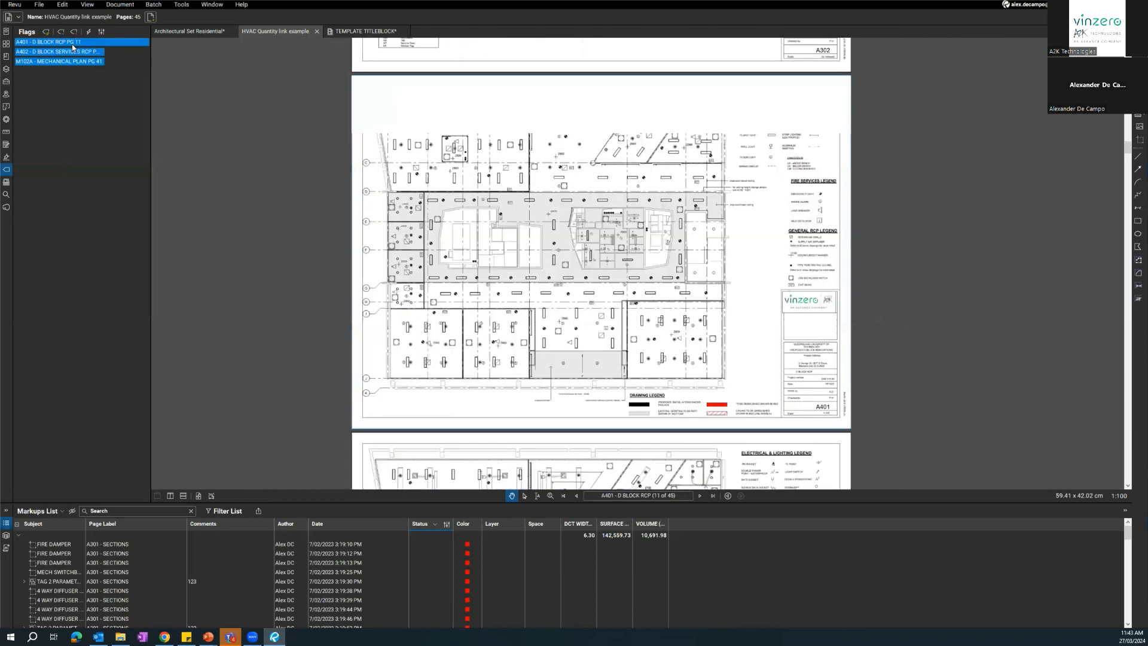
{"action": "left_click", "coordinate": [76, 52]}
{"action": "left_click", "coordinate": [78, 62]}
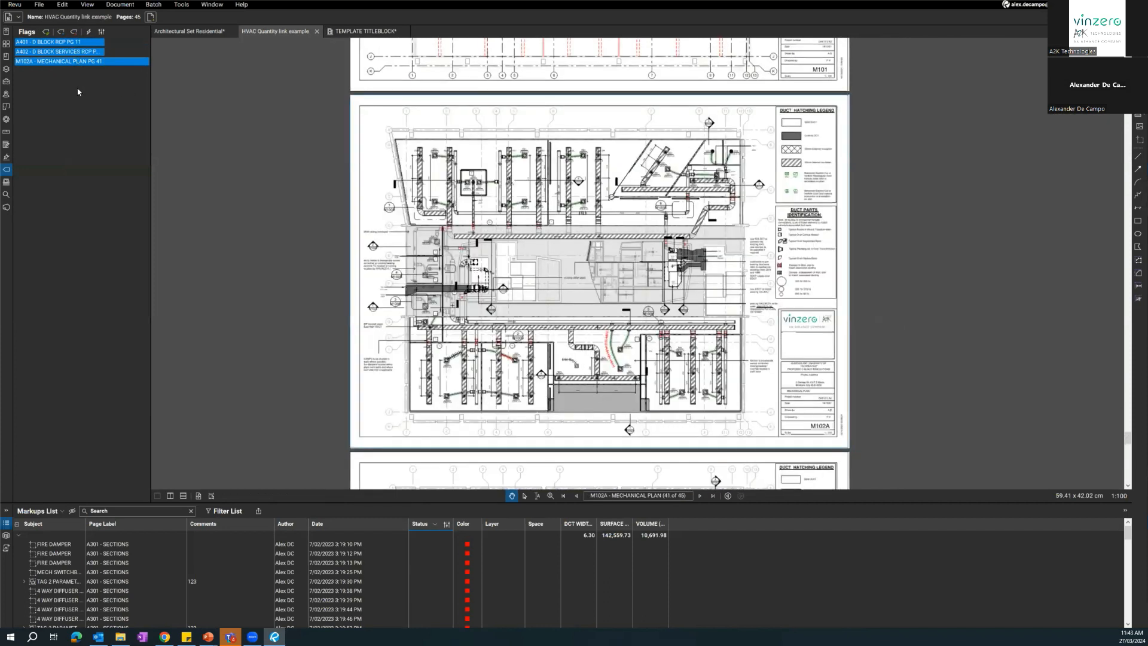
Set up a page extraction for pages 11, 12 and 41 as separate files, with existing files overwritten.
{"action": "left_click", "coordinate": [6, 45]}
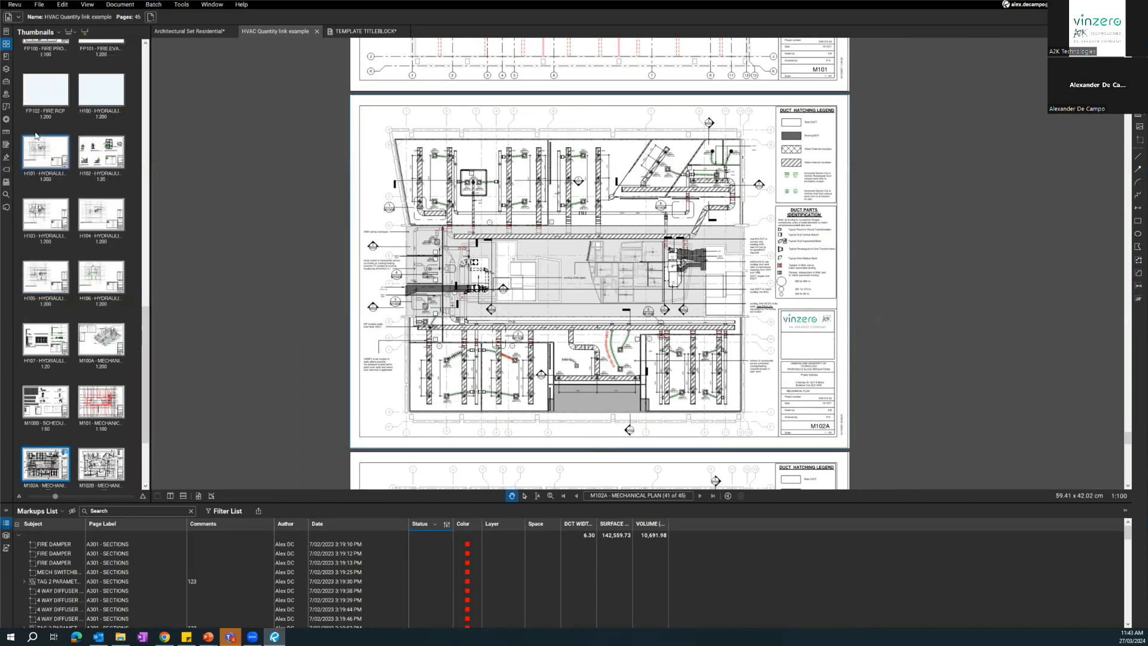
{"action": "scroll", "coordinate": [84, 180], "scroll_direction": "up", "scroll_amount": 10}
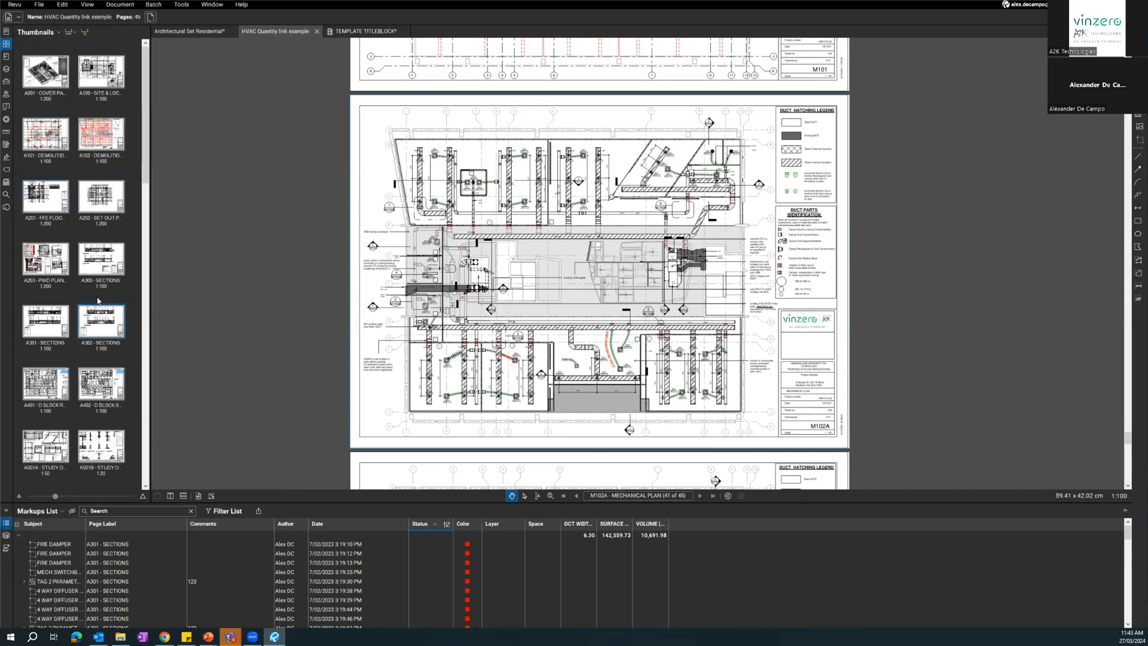
{"action": "scroll", "coordinate": [89, 323], "scroll_direction": "down", "scroll_amount": 2}
{"action": "left_click", "coordinate": [90, 323]}
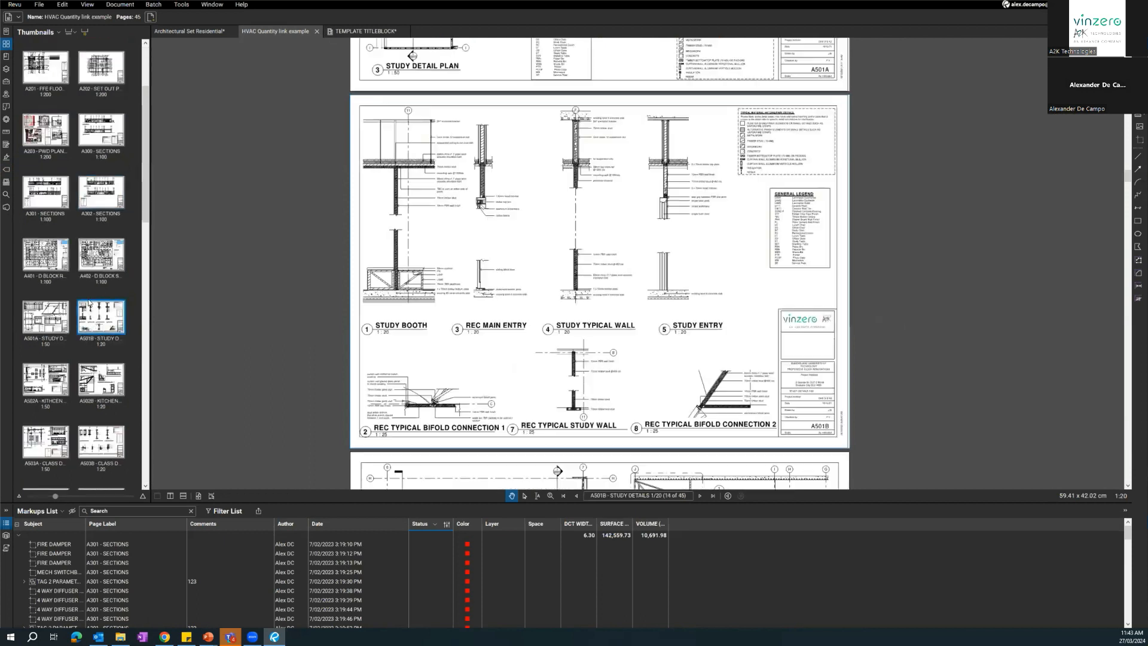
{"action": "right_click", "coordinate": [98, 315]}
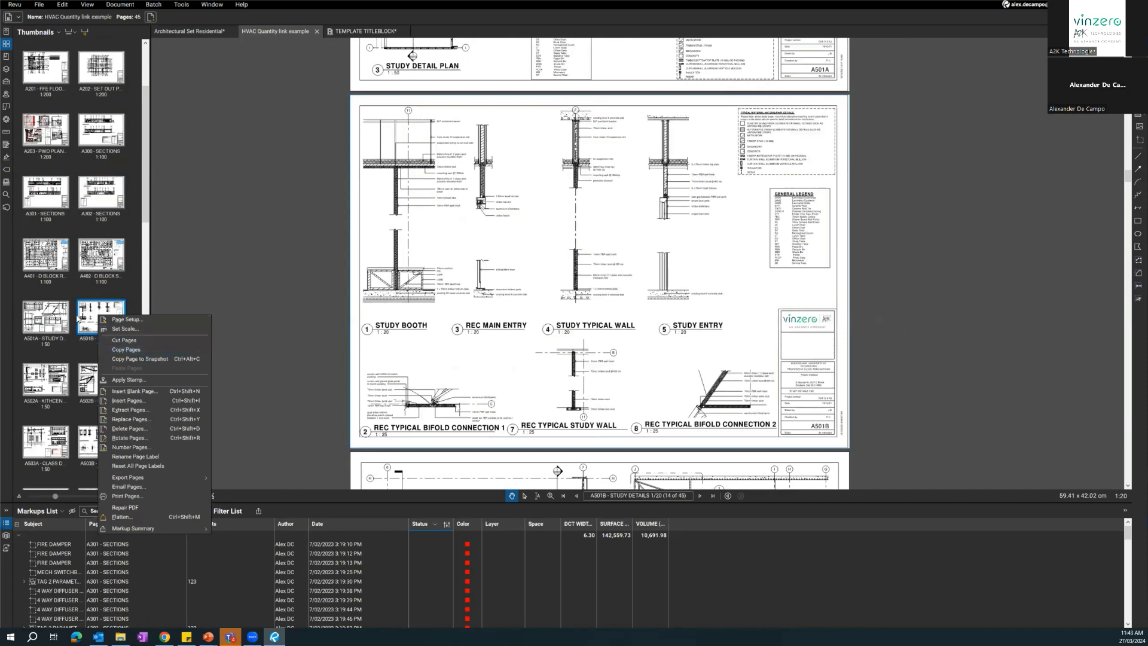
{"action": "right_click", "coordinate": [92, 290]}
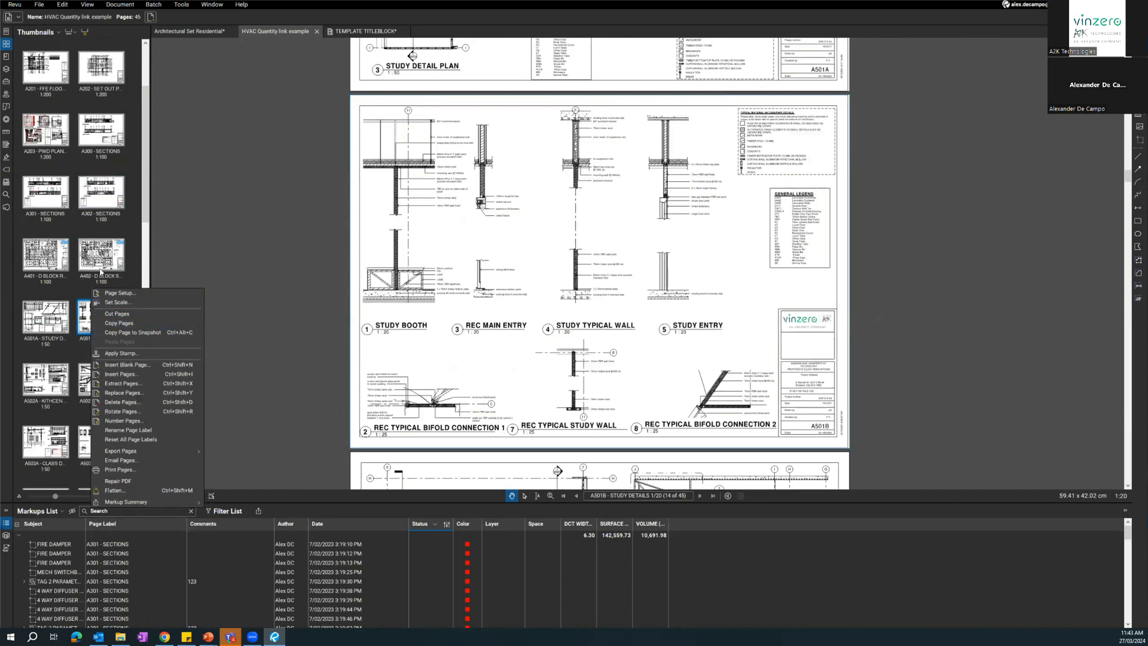
{"action": "left_click", "coordinate": [143, 387]}
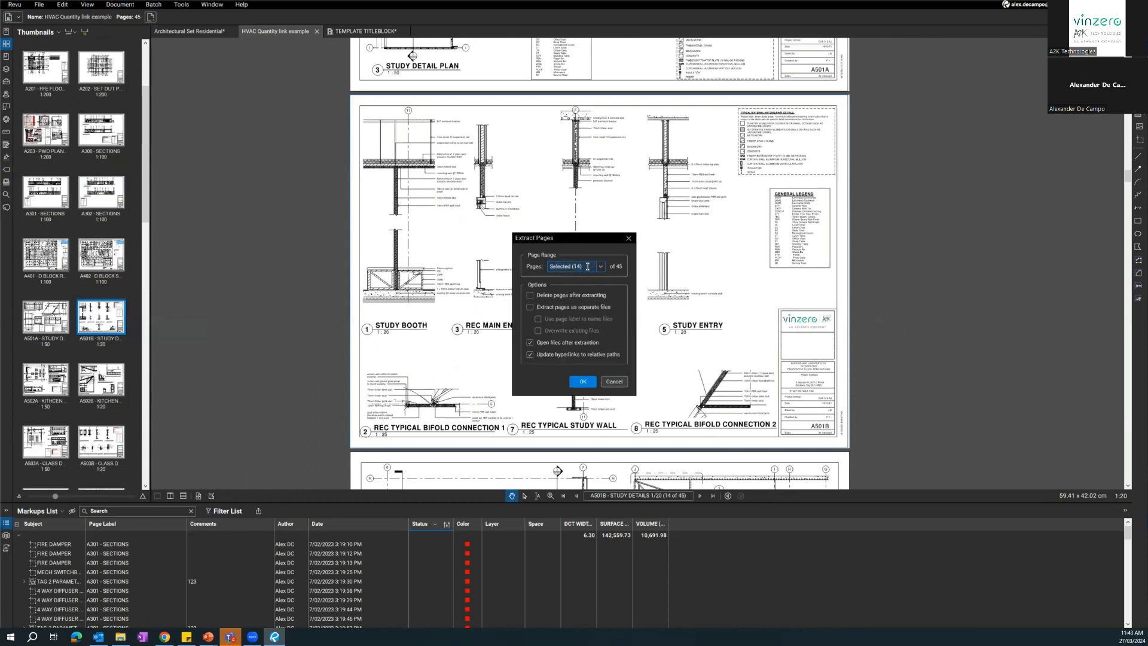
{"action": "key", "text": "BackSpace"}
{"action": "left_click", "coordinate": [539, 306]}
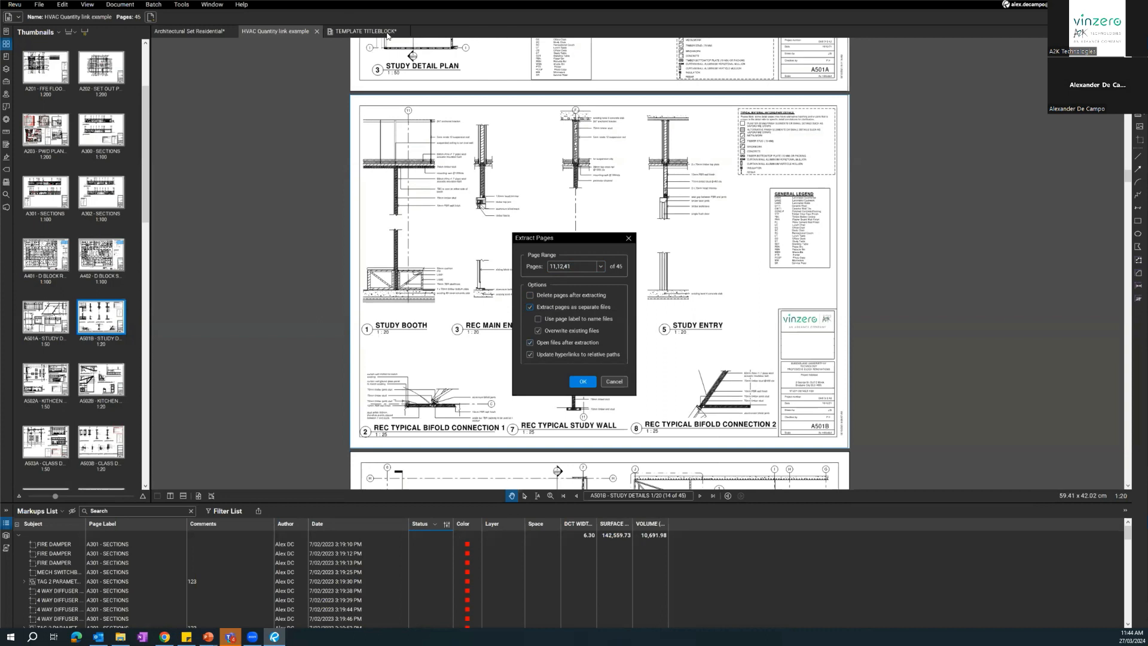
Extract the chosen pages into the Downloads folder and view the extracted A402 and A401 drawings.
{"action": "left_click", "coordinate": [584, 385]}
{"action": "left_click", "coordinate": [583, 382]}
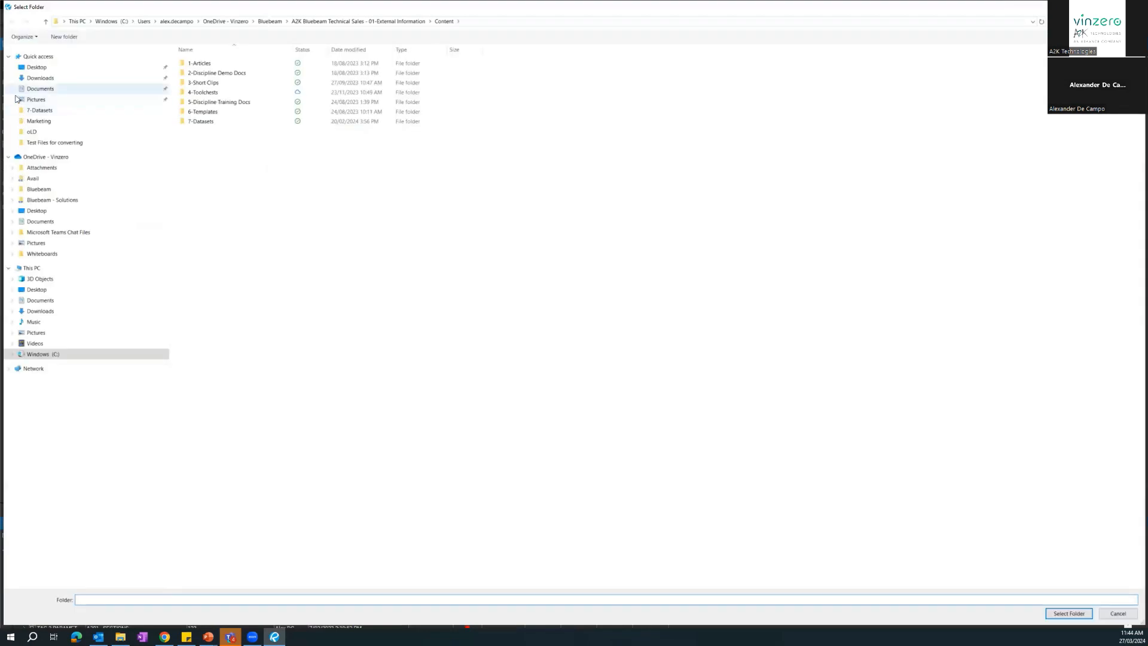
{"action": "left_click", "coordinate": [42, 79]}
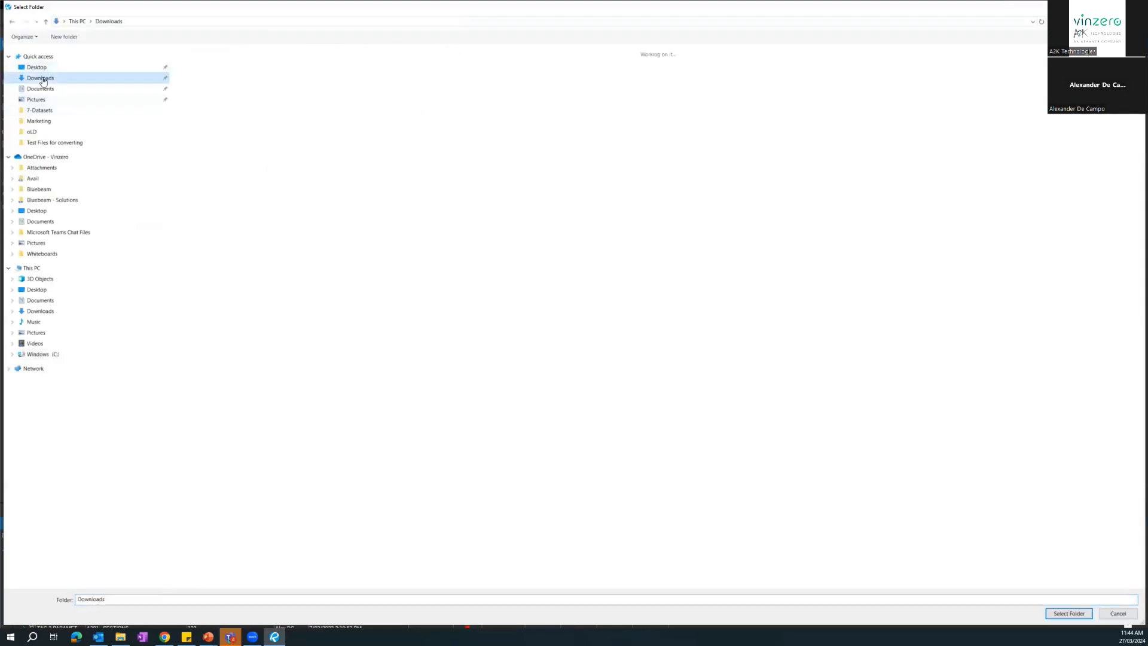
{"action": "left_click", "coordinate": [1064, 614]}
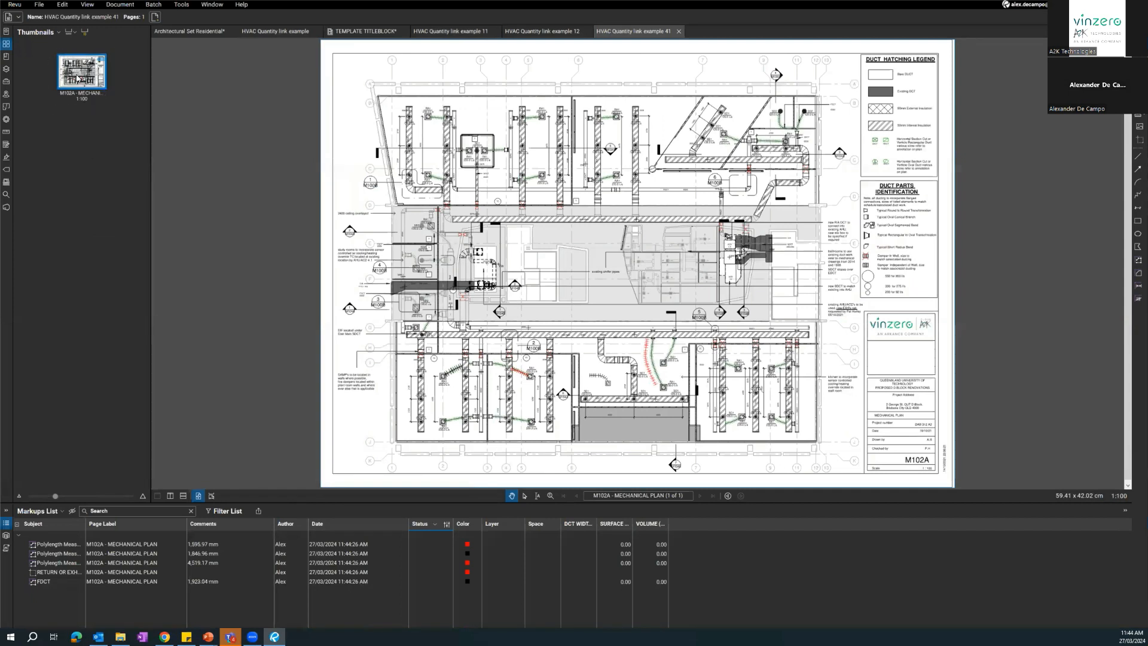
{"action": "left_click", "coordinate": [540, 32]}
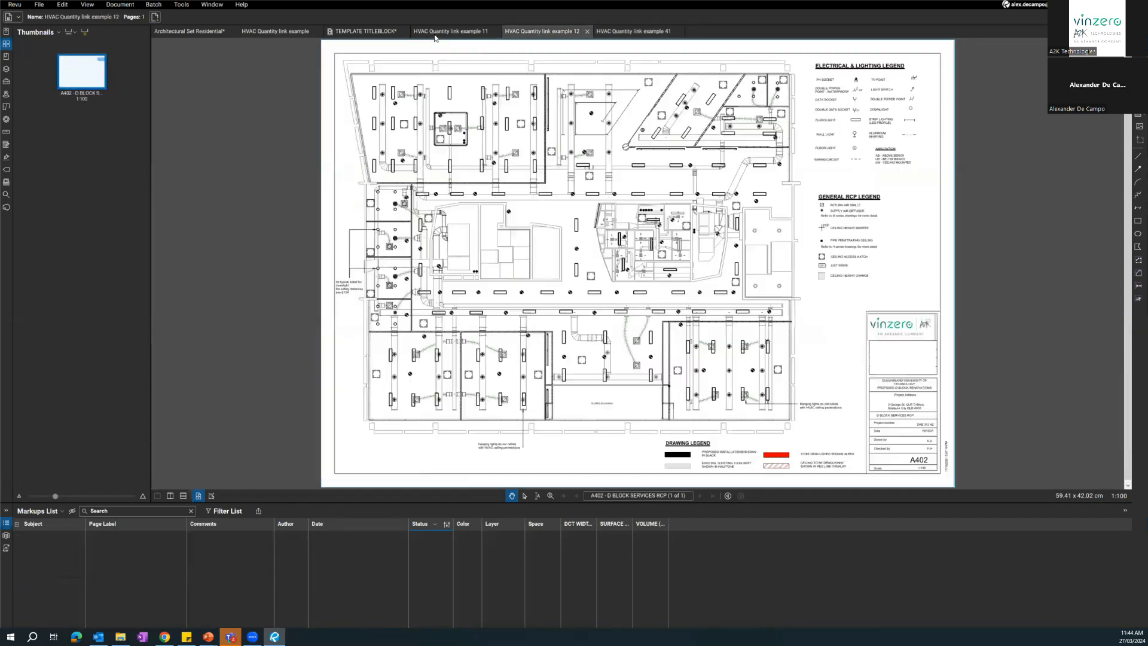
{"action": "left_click", "coordinate": [435, 33]}
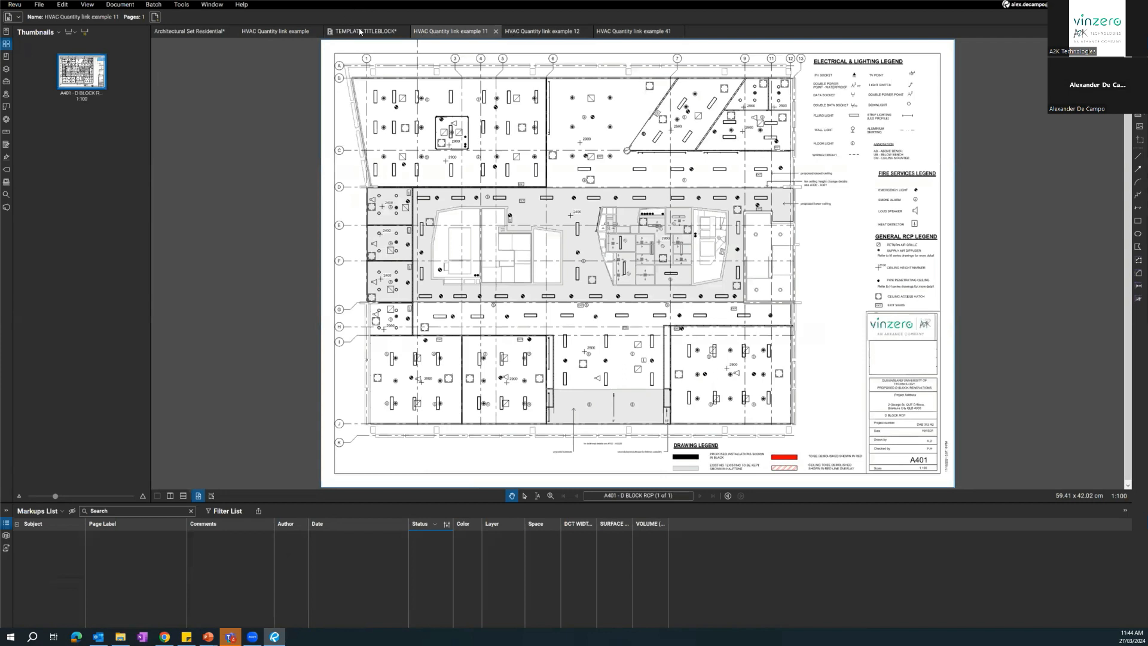
Close TEMPLATE TITLEBLOCK, HVAC Quantity link example and Architectural Set Residential, discarding unsaved changes.
{"action": "left_click", "coordinate": [360, 31]}
{"action": "left_click", "coordinate": [404, 31]}
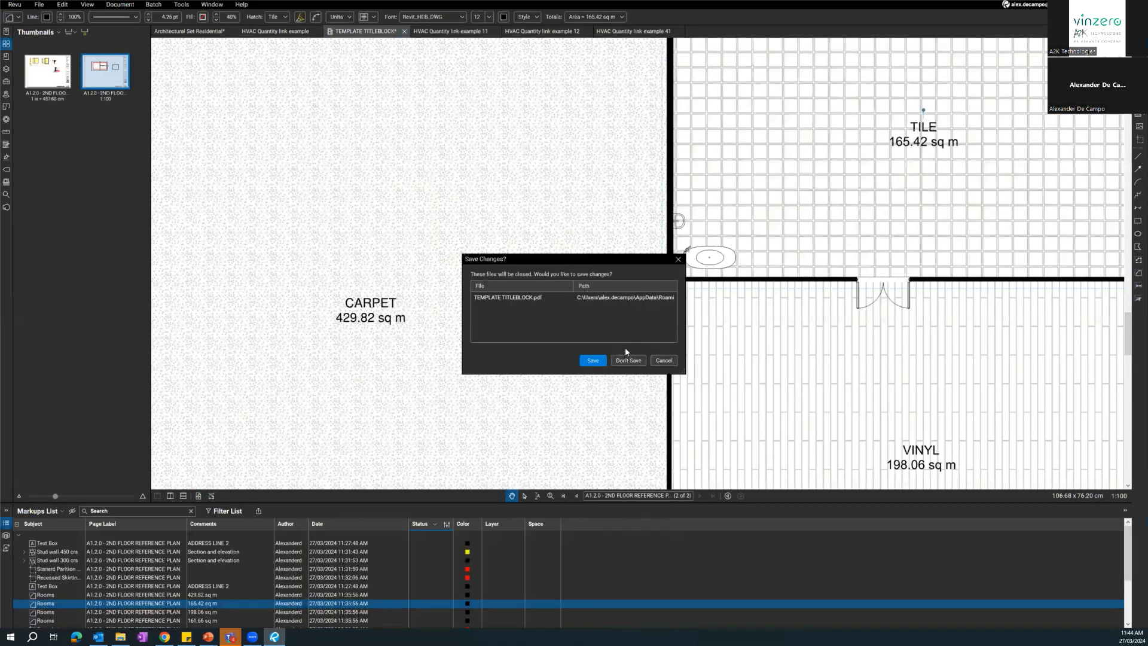
{"action": "left_click", "coordinate": [622, 360]}
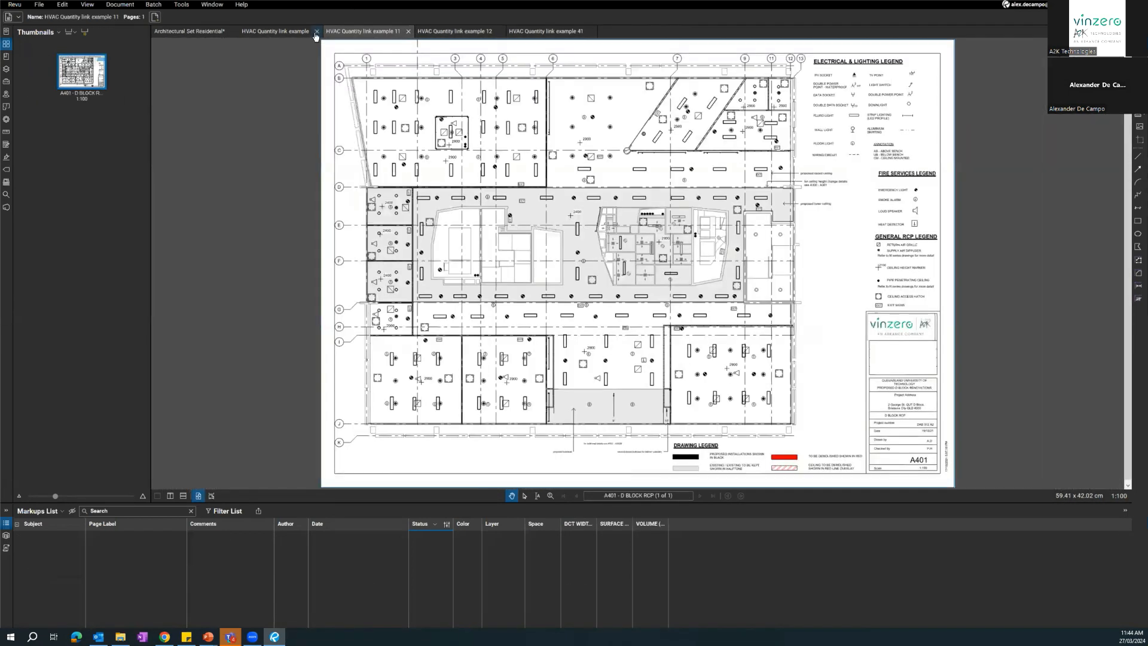
{"action": "left_click", "coordinate": [203, 31]}
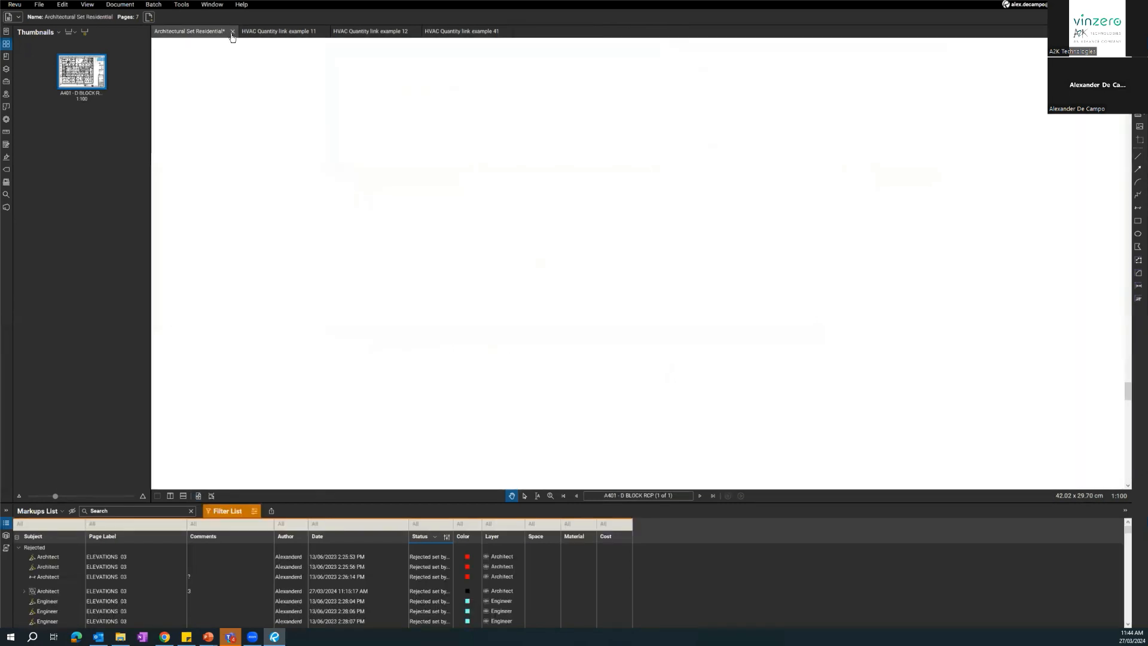
{"action": "left_click", "coordinate": [233, 31]}
{"action": "left_click", "coordinate": [626, 361]}
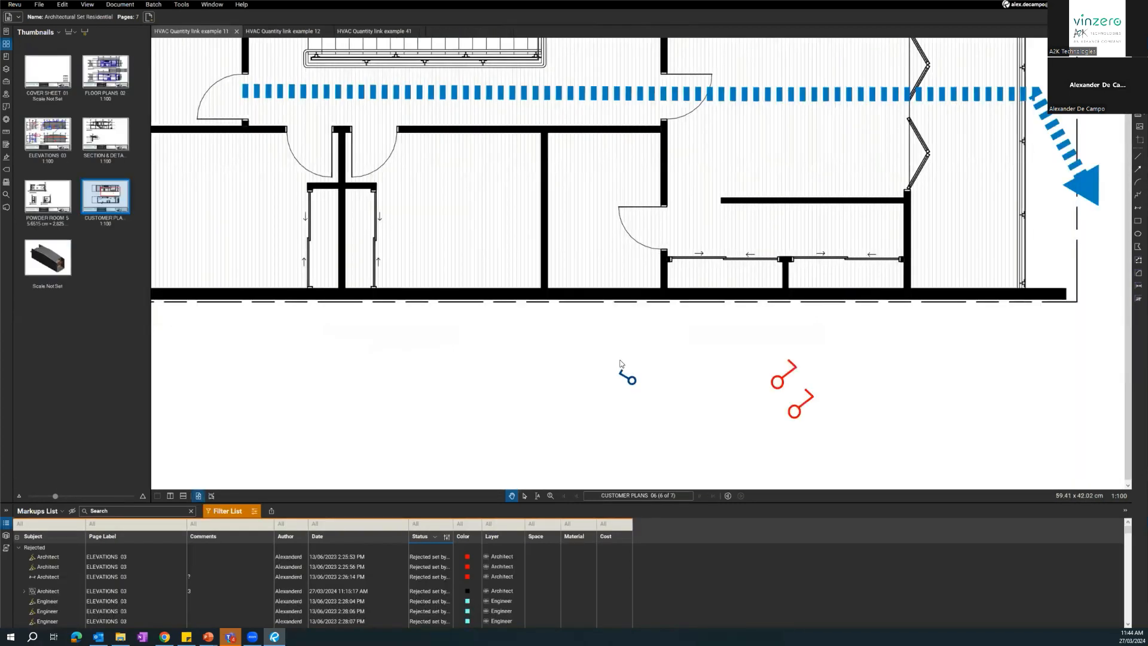
{"action": "left_click_drag", "start_coordinate": [455, 262], "coordinate": [455, 276]}
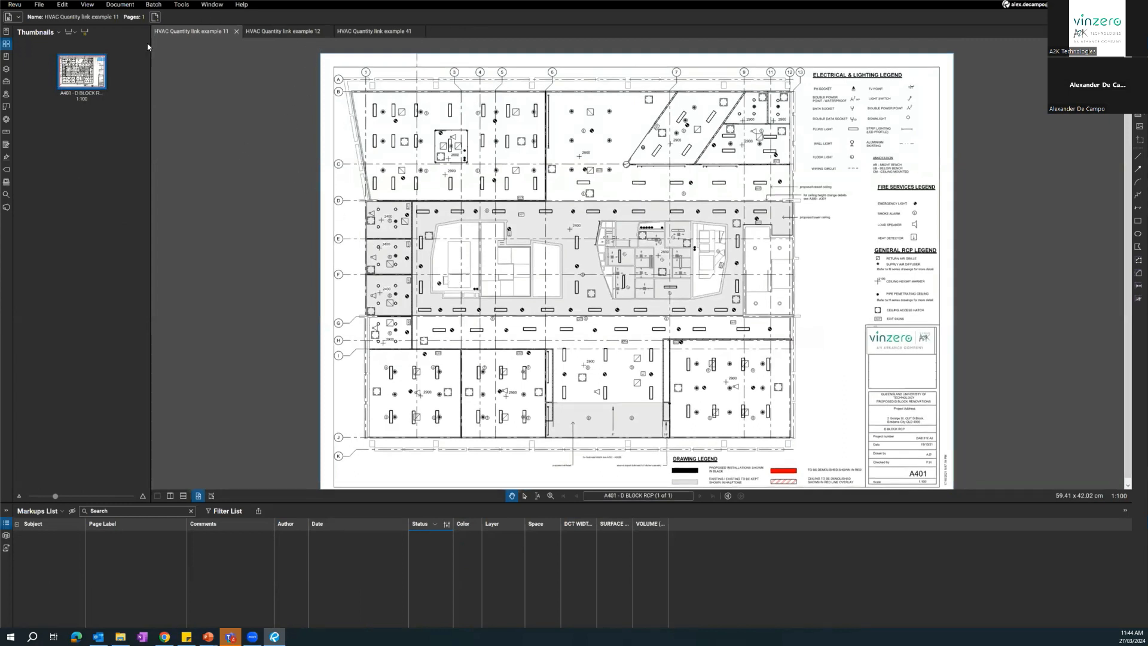
Start a page overlay and include all open files, adding HVAC Quantity link example 41.pdf to examples 11 and 12.
{"action": "left_click", "coordinate": [87, 6]}
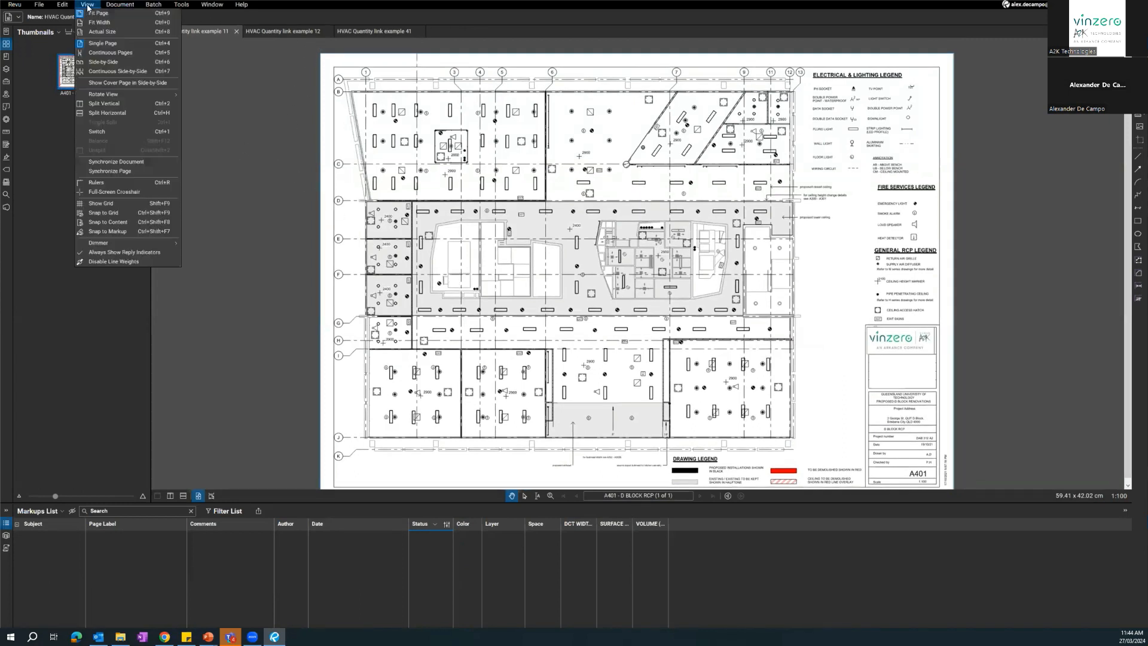
{"action": "mouse_move", "coordinate": [114, 7]}
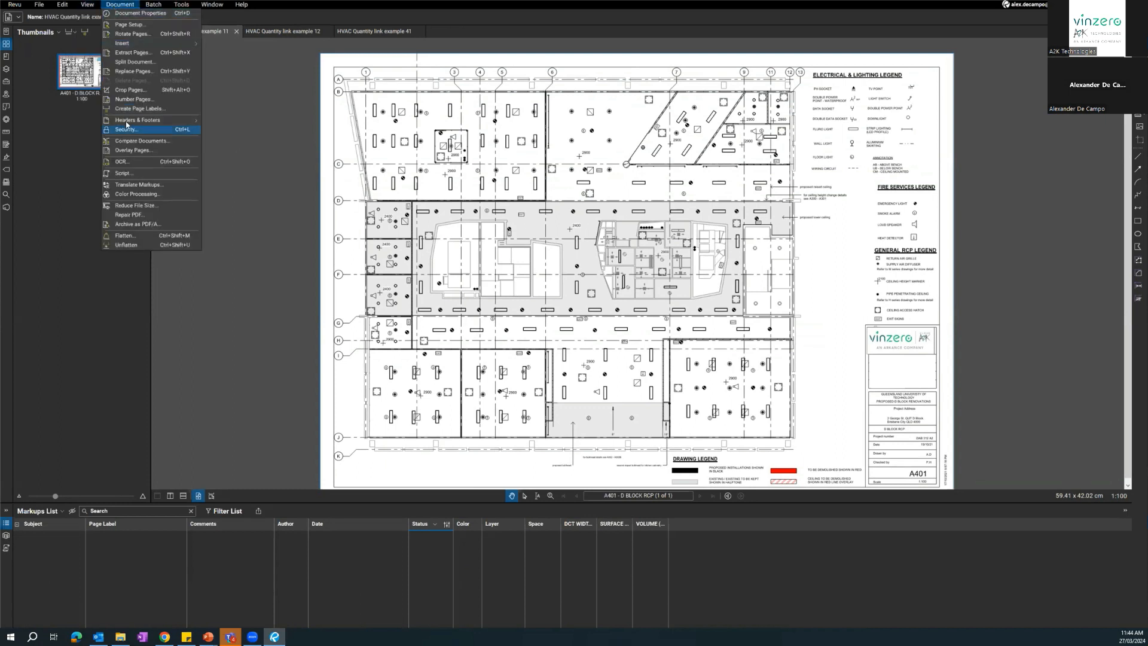
{"action": "left_click", "coordinate": [132, 151]}
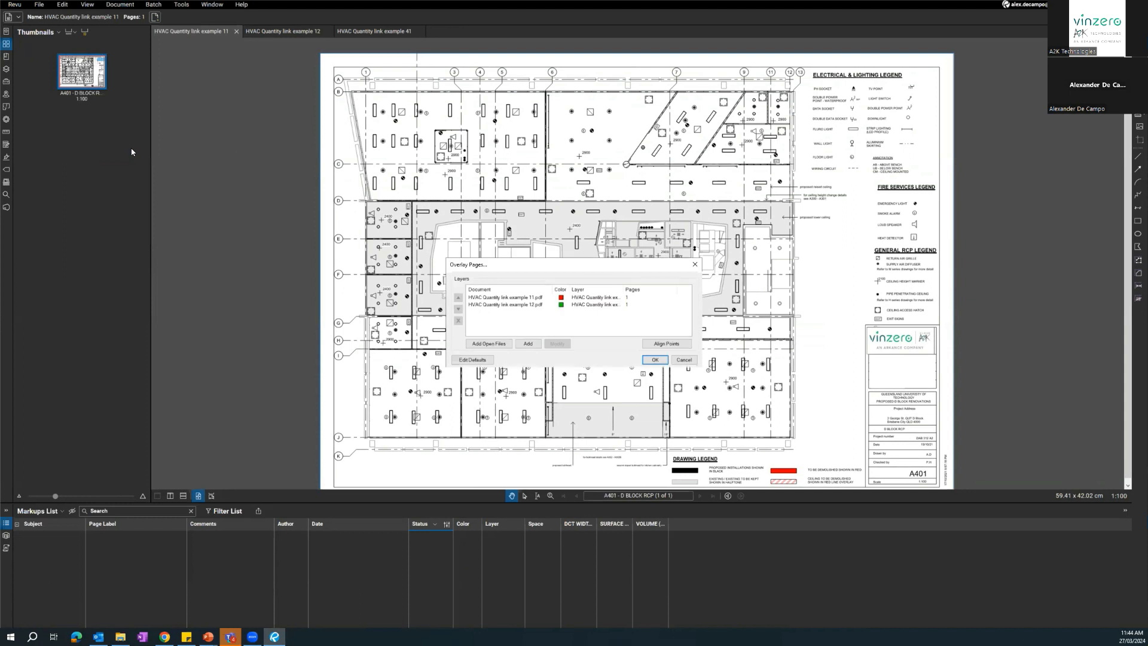
{"action": "left_click", "coordinate": [513, 298]}
{"action": "left_click", "coordinate": [514, 306]}
{"action": "left_click", "coordinate": [526, 326]}
{"action": "left_click", "coordinate": [531, 298]}
{"action": "left_click", "coordinate": [530, 305]}
{"action": "left_click", "coordinate": [531, 298]}
{"action": "left_click", "coordinate": [529, 307]}
{"action": "left_click", "coordinate": [528, 326]}
{"action": "left_click", "coordinate": [496, 343]}
{"action": "left_click", "coordinate": [529, 312]}
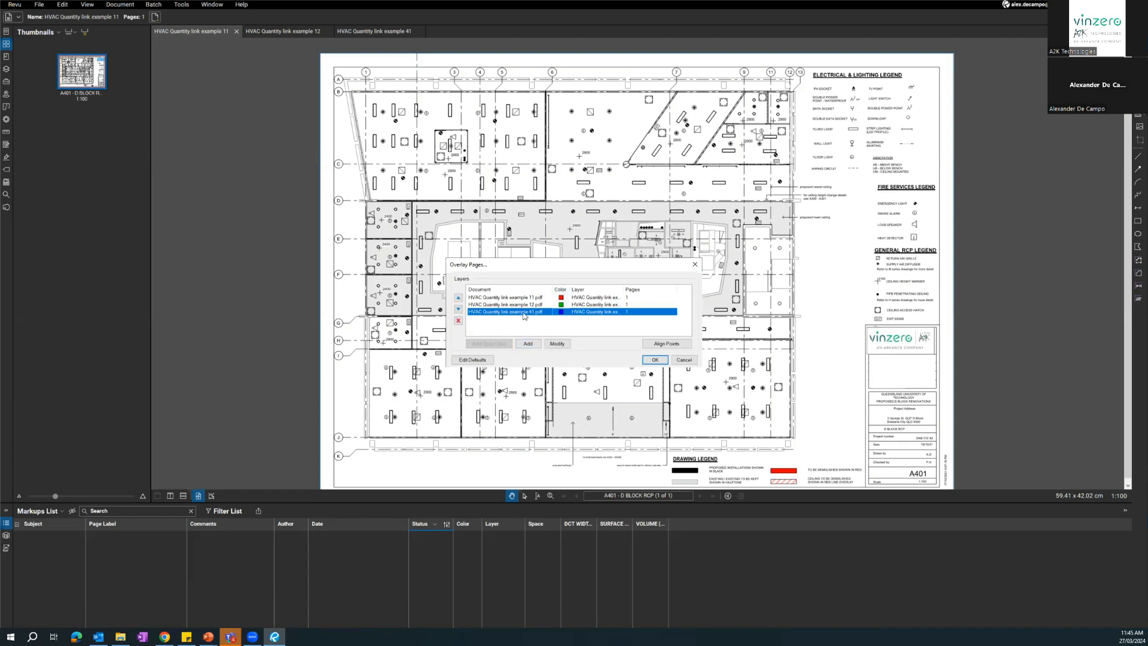
{"action": "left_click", "coordinate": [526, 323]}
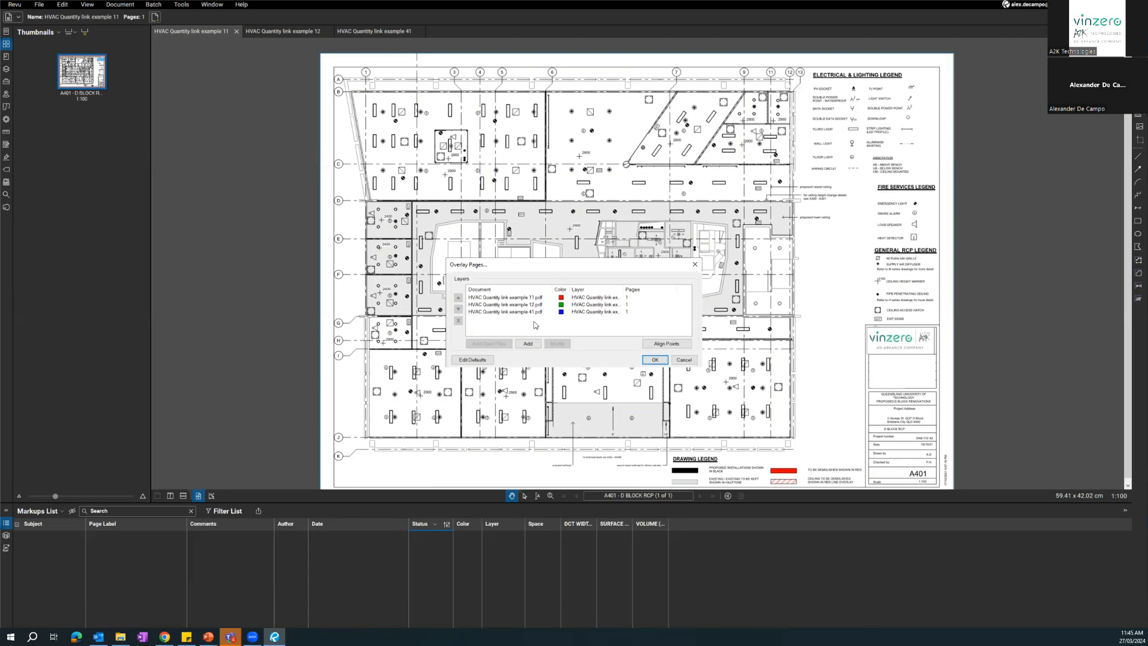
Generate the overlay from the three HVAC drawing layers and inspect the upper part of the plan.
{"action": "left_click", "coordinate": [269, 32]}
{"action": "left_click", "coordinate": [659, 362]}
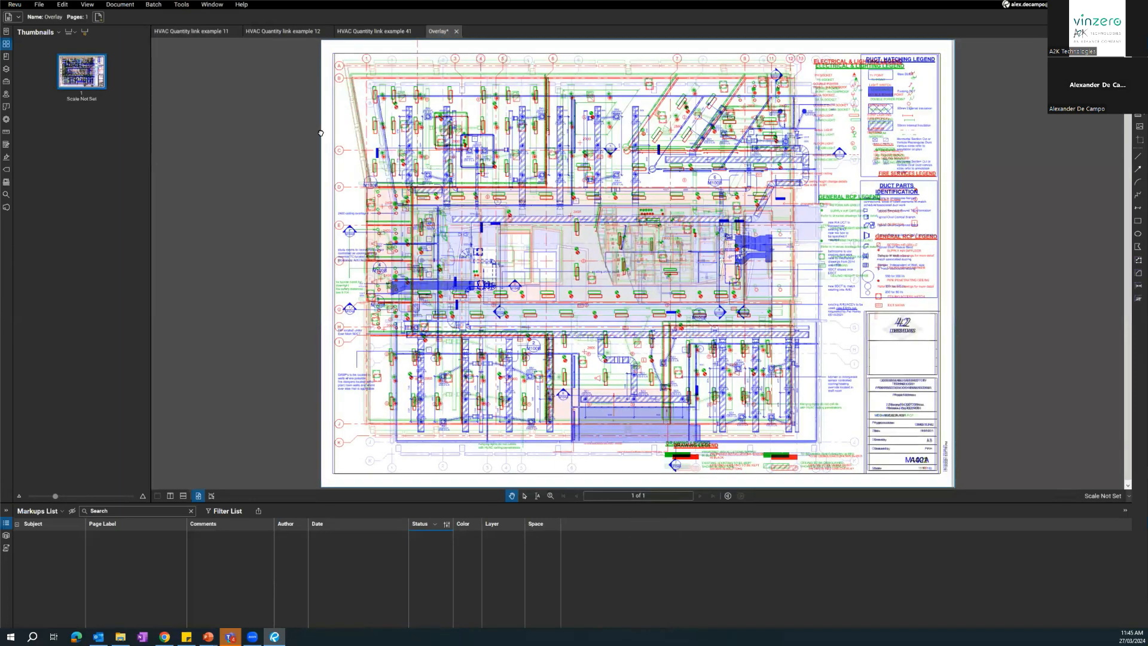
{"action": "left_click_drag", "start_coordinate": [322, 133], "coordinate": [482, 338]}
{"action": "scroll", "coordinate": [551, 300], "scroll_direction": "up", "scroll_amount": 5}
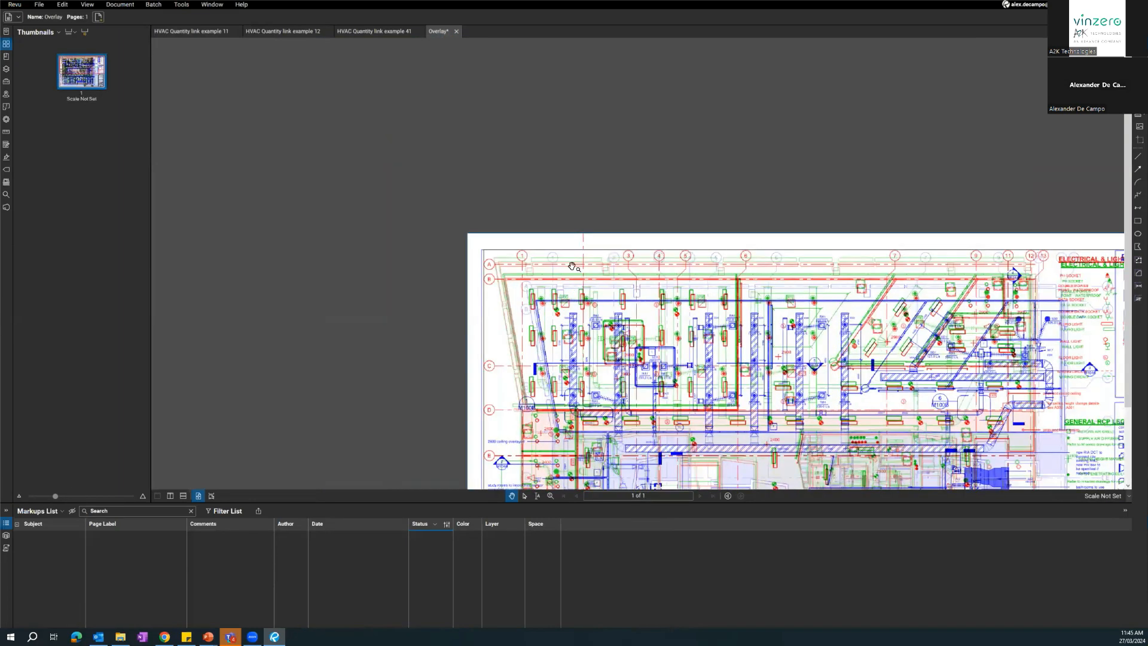
Examine how the red, green and blue layers line up at gridlines A, B and 1 and across the overlaid plan.
{"action": "left_click", "coordinate": [292, 126]}
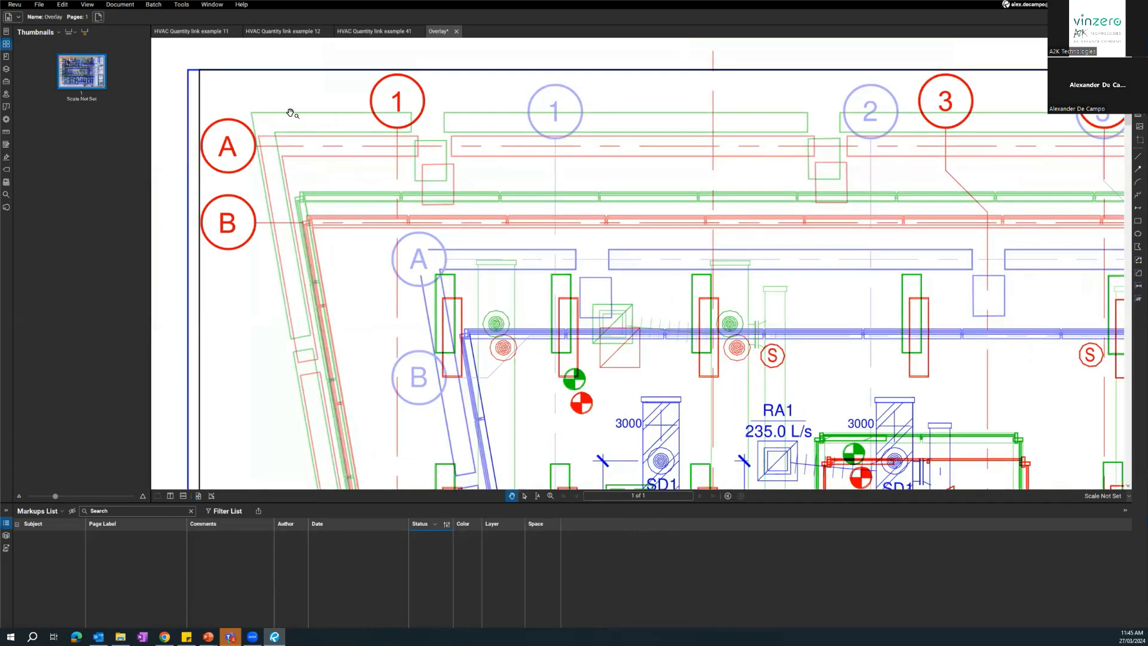
{"action": "scroll", "coordinate": [275, 141], "scroll_direction": "up", "scroll_amount": 1}
{"action": "left_click_drag", "start_coordinate": [358, 156], "coordinate": [435, 144]}
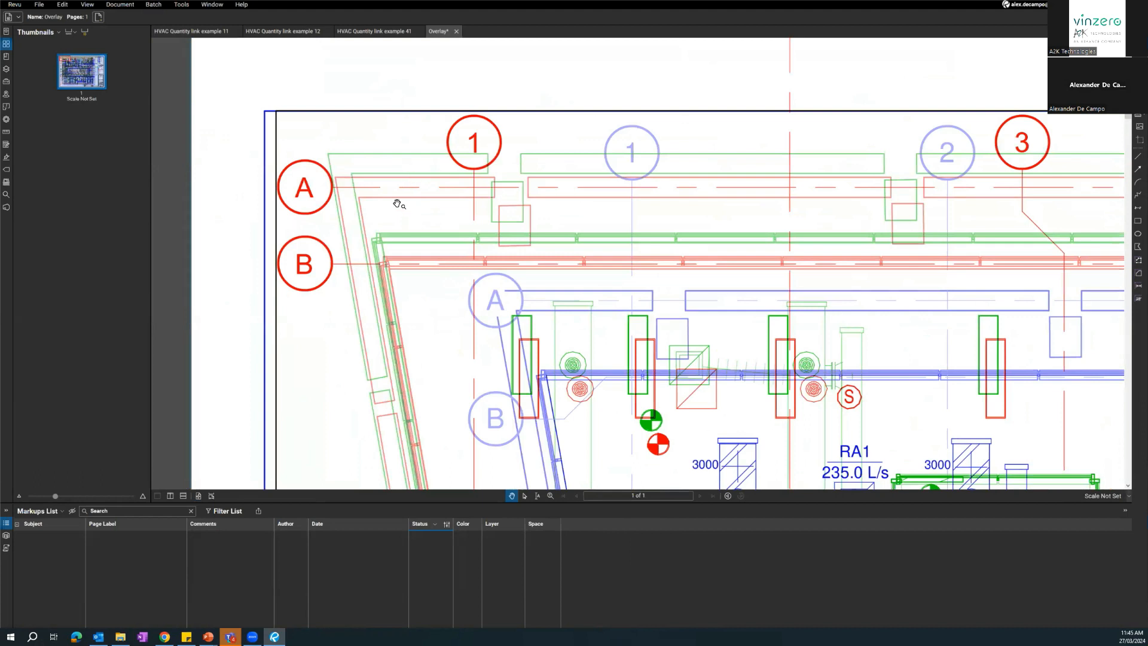
{"action": "left_click_drag", "start_coordinate": [402, 262], "coordinate": [420, 170]}
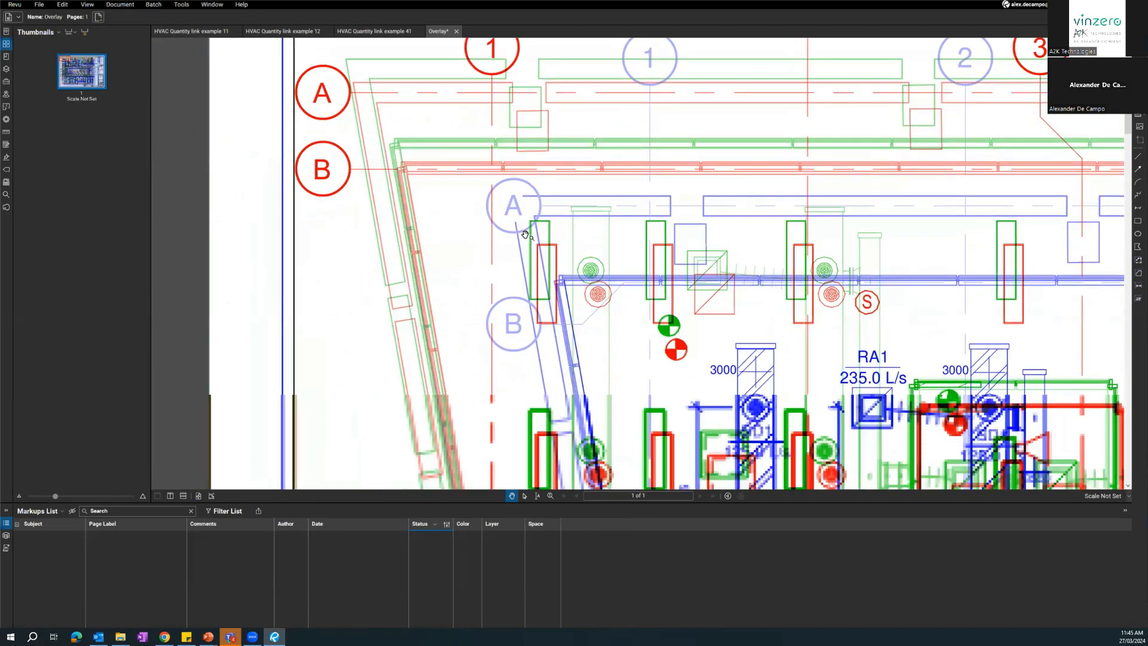
{"action": "left_click_drag", "start_coordinate": [547, 202], "coordinate": [565, 270]}
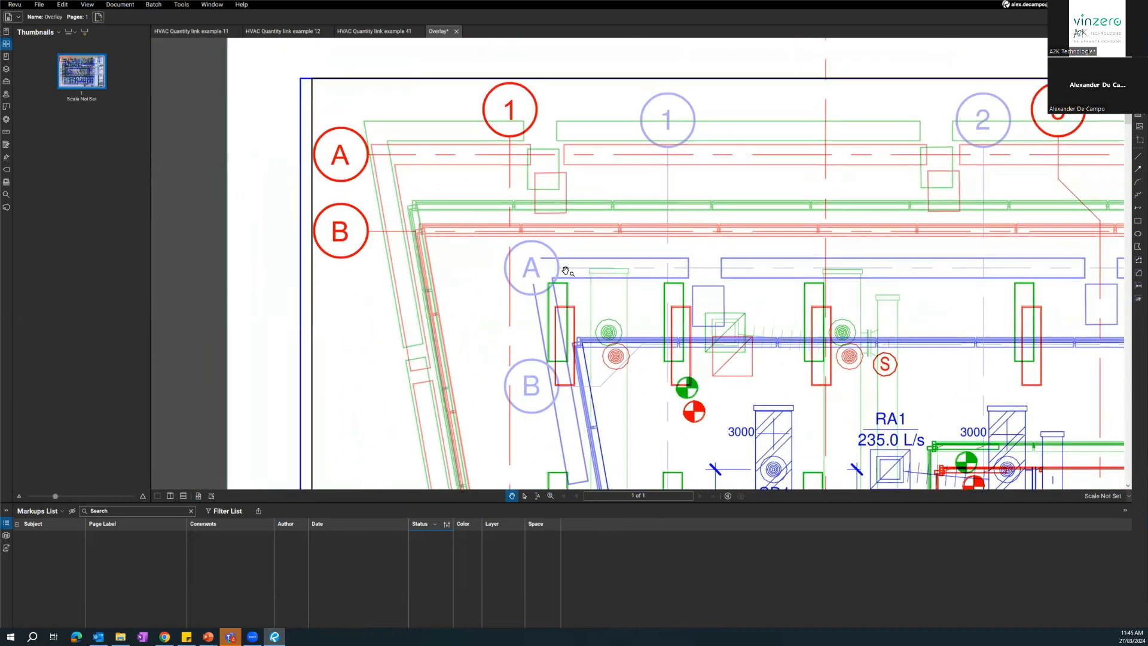
{"action": "scroll", "coordinate": [592, 292], "scroll_direction": "down", "scroll_amount": 6}
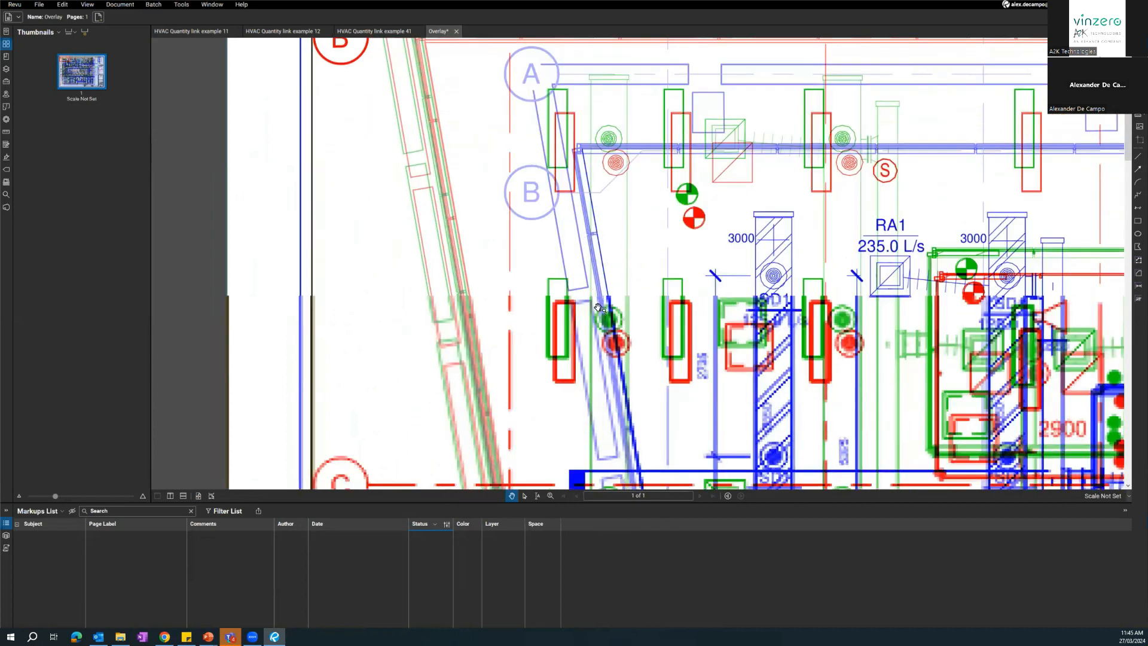
{"action": "scroll", "coordinate": [596, 306], "scroll_direction": "down", "scroll_amount": 1}
{"action": "scroll", "coordinate": [493, 188], "scroll_direction": "down", "scroll_amount": 3}
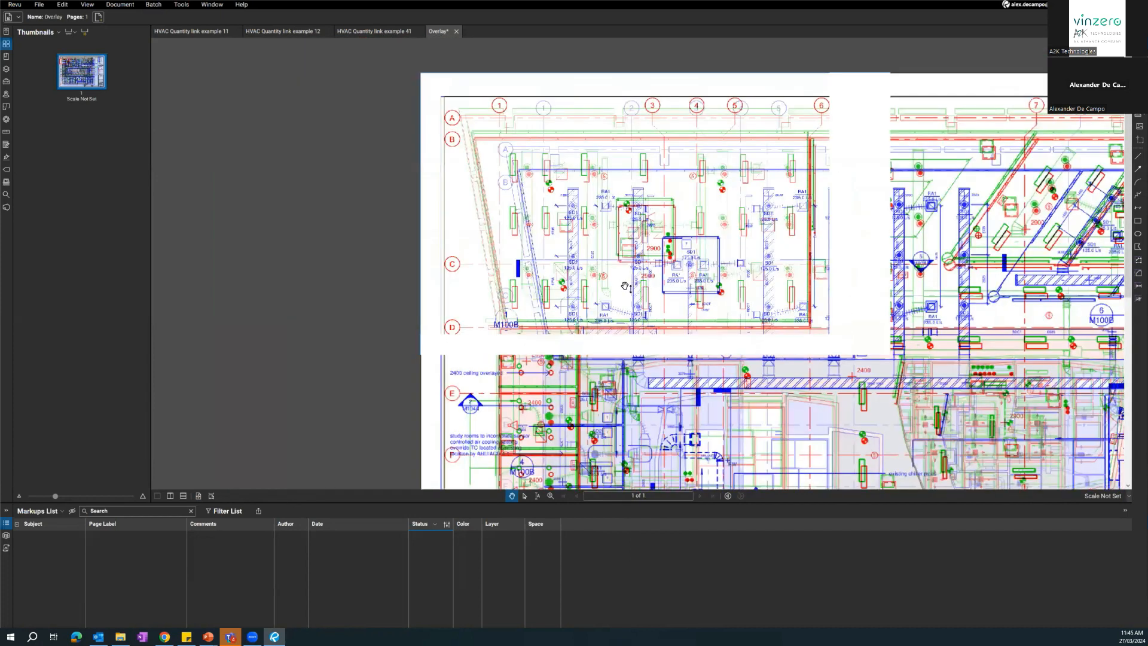
{"action": "scroll", "coordinate": [541, 287], "scroll_direction": "down", "scroll_amount": 1}
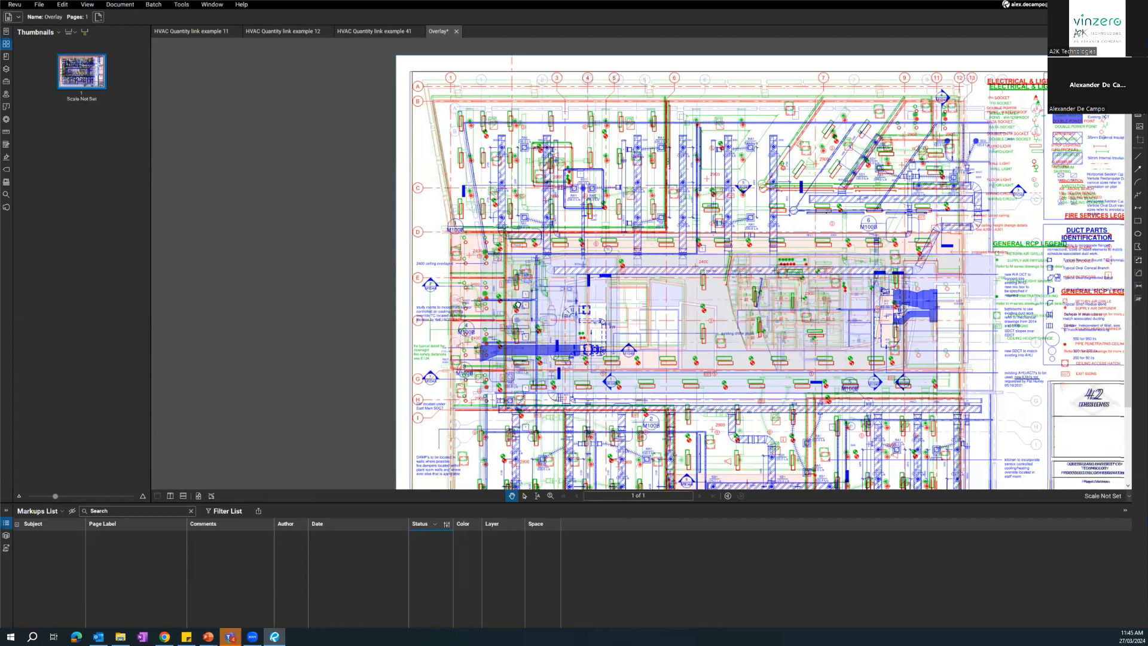
{"action": "mouse_move", "coordinate": [474, 323]}
{"action": "left_mouse_down"}
{"action": "mouse_move", "coordinate": [411, 283]}
{"action": "mouse_move", "coordinate": [398, 248]}
{"action": "left_mouse_up"}
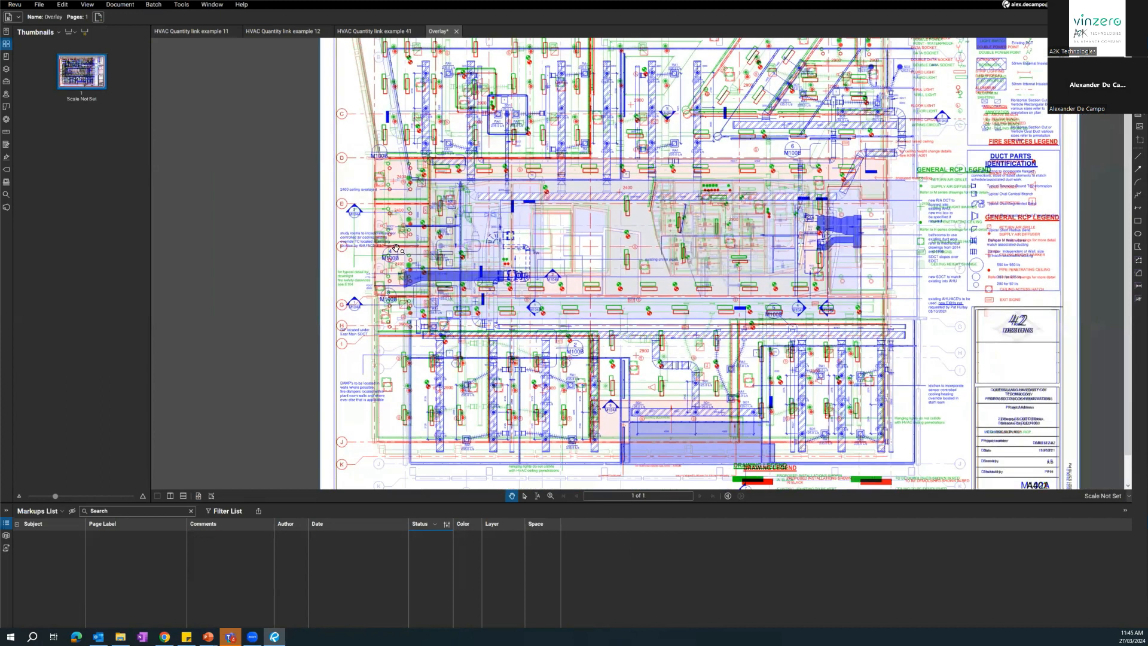
Discard the unsaved overlay and start a new page overlay of the three HVAC drawings with manual three-point alignment.
{"action": "left_click", "coordinate": [456, 31]}
{"action": "left_click", "coordinate": [638, 361]}
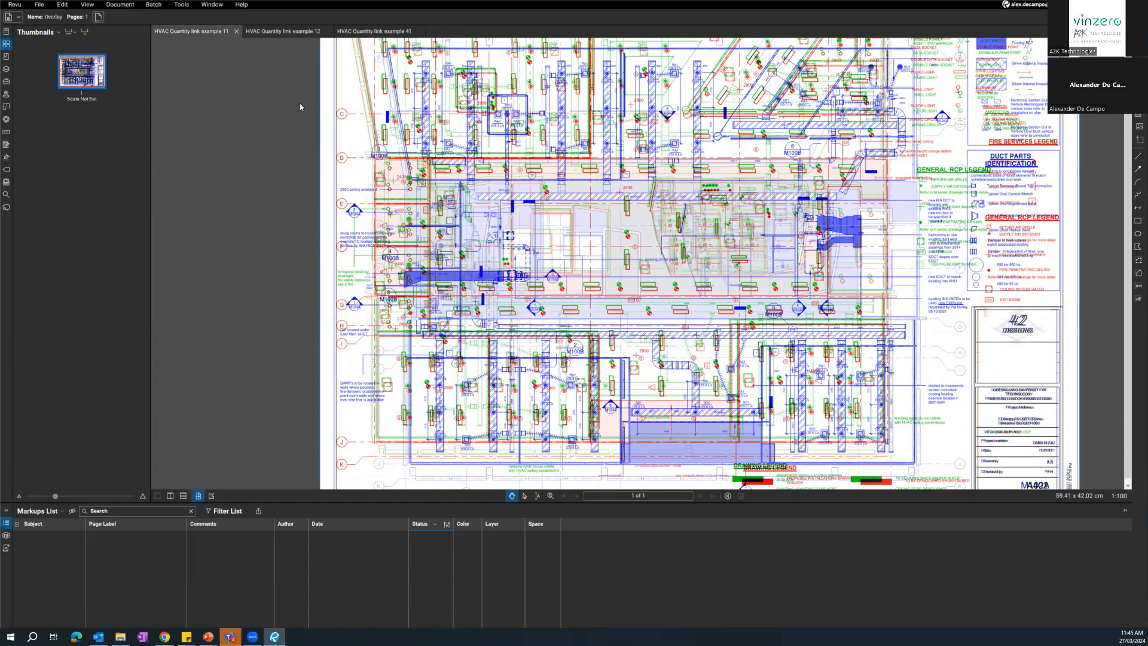
{"action": "left_click", "coordinate": [107, 9]}
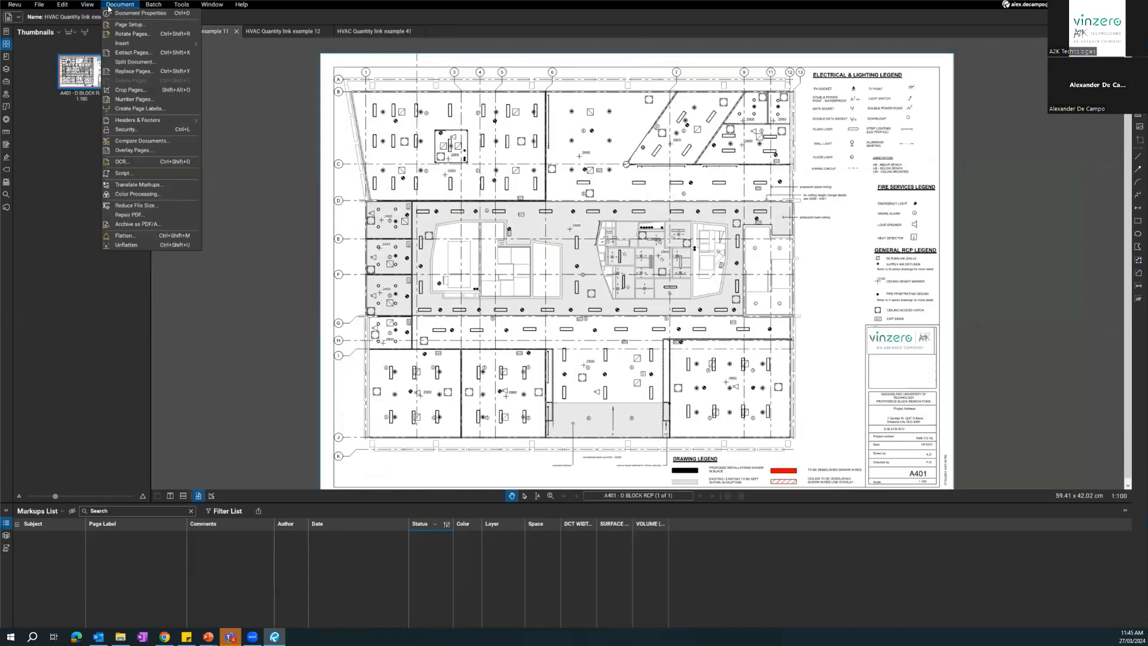
{"action": "left_click", "coordinate": [161, 149]}
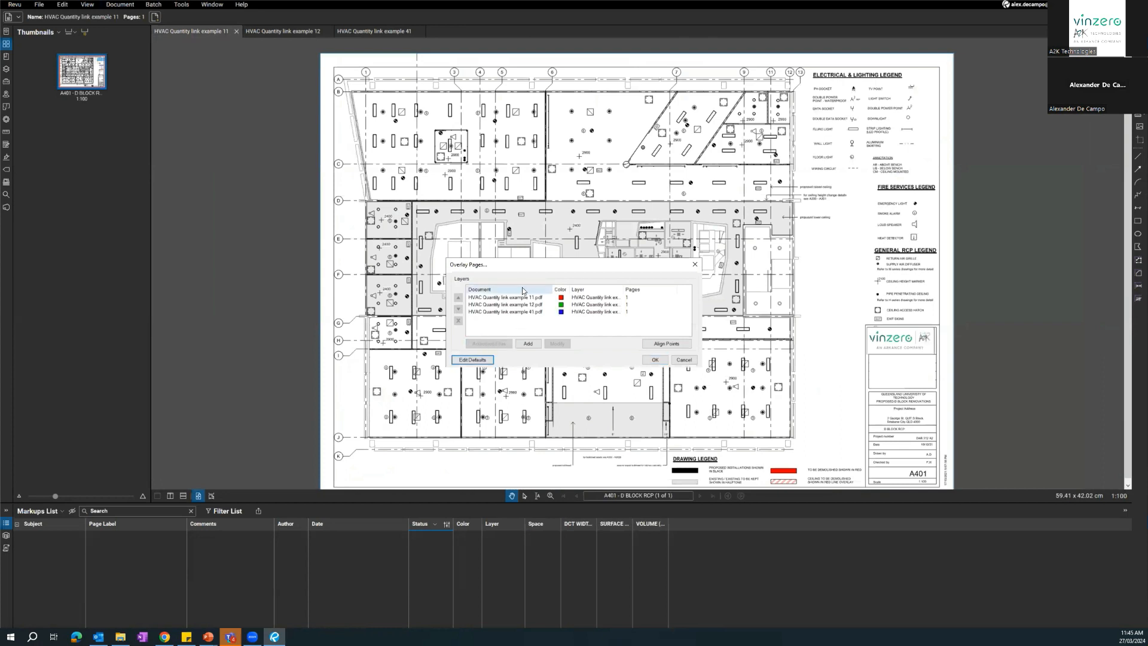
{"action": "left_click", "coordinate": [686, 347]}
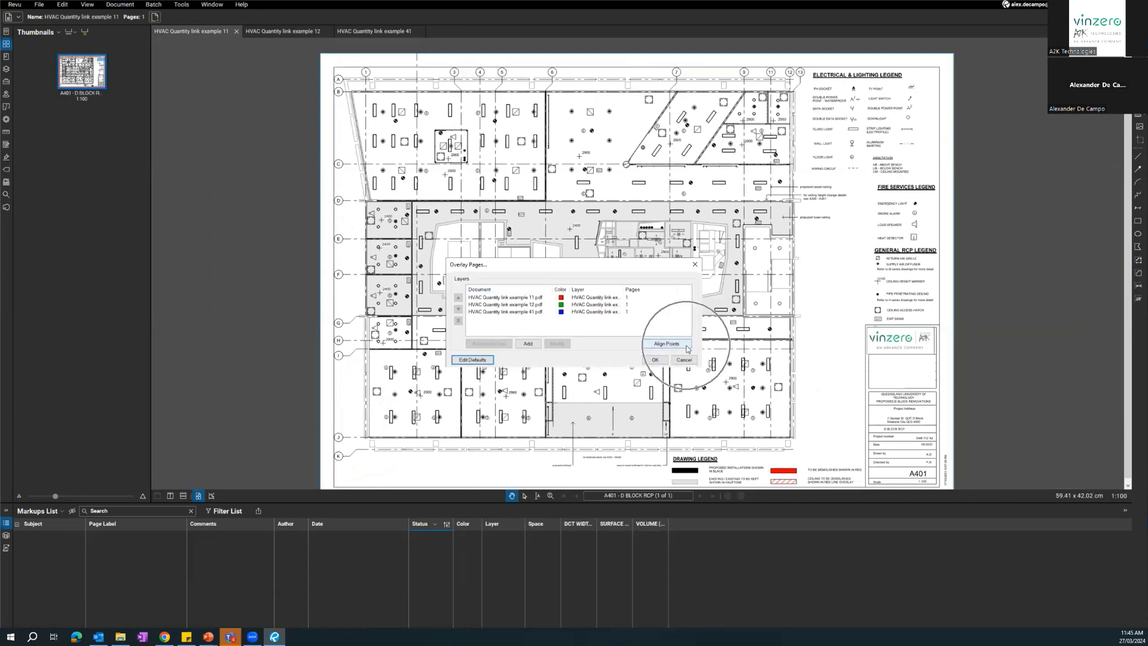
{"action": "left_click", "coordinate": [686, 347]}
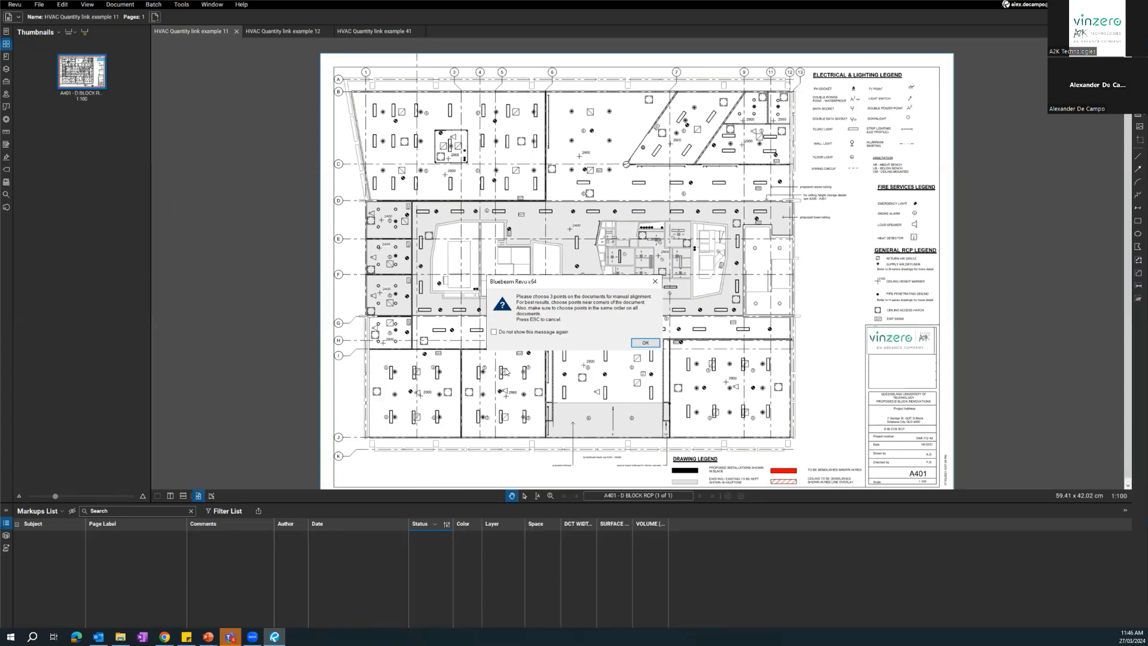
{"action": "left_click", "coordinate": [645, 342]}
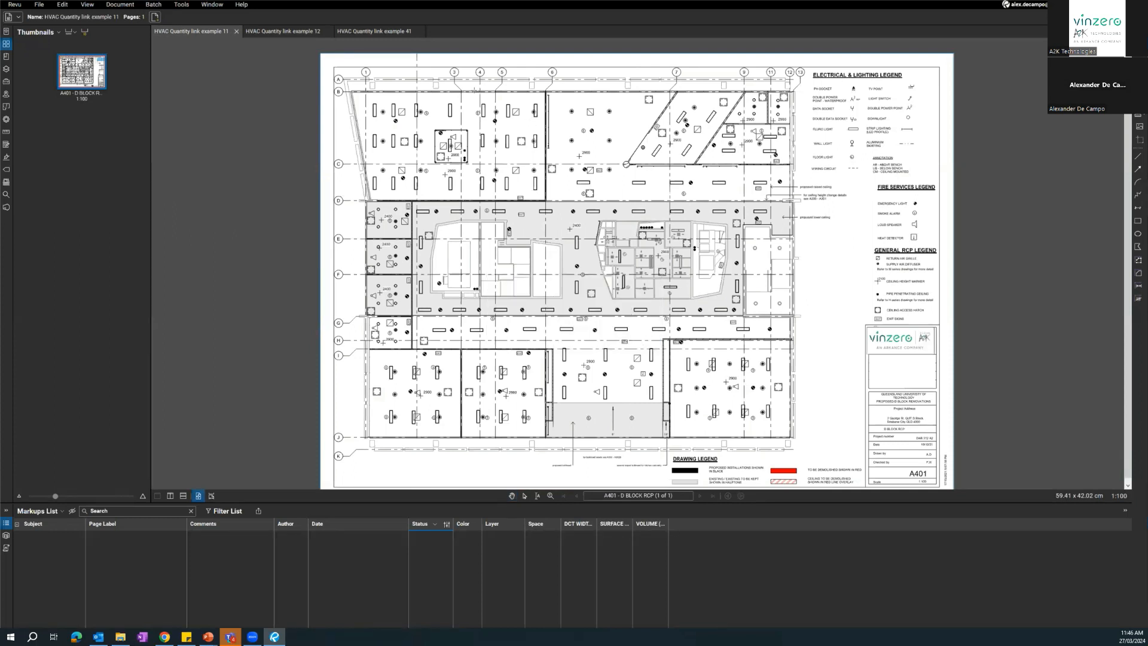
Display the Status Bar while the A401 drawing awaits its alignment points.
{"action": "scroll", "coordinate": [331, 87], "scroll_direction": "up", "scroll_amount": 3}
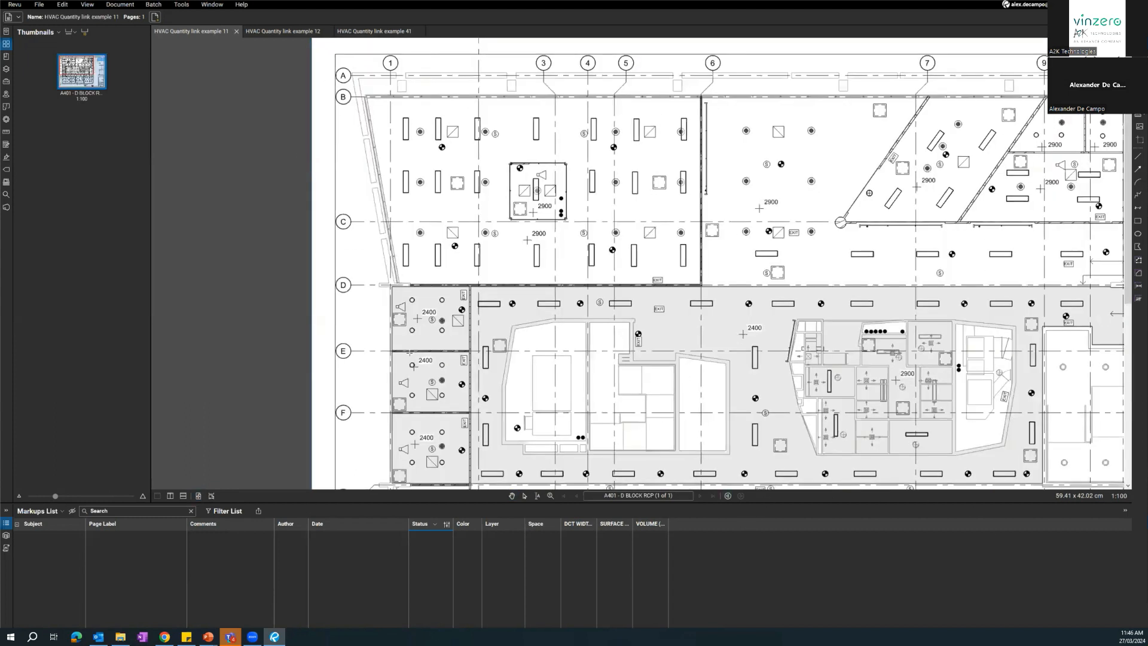
{"action": "left_click", "coordinate": [181, 4]}
{"action": "mouse_move", "coordinate": [199, 95]}
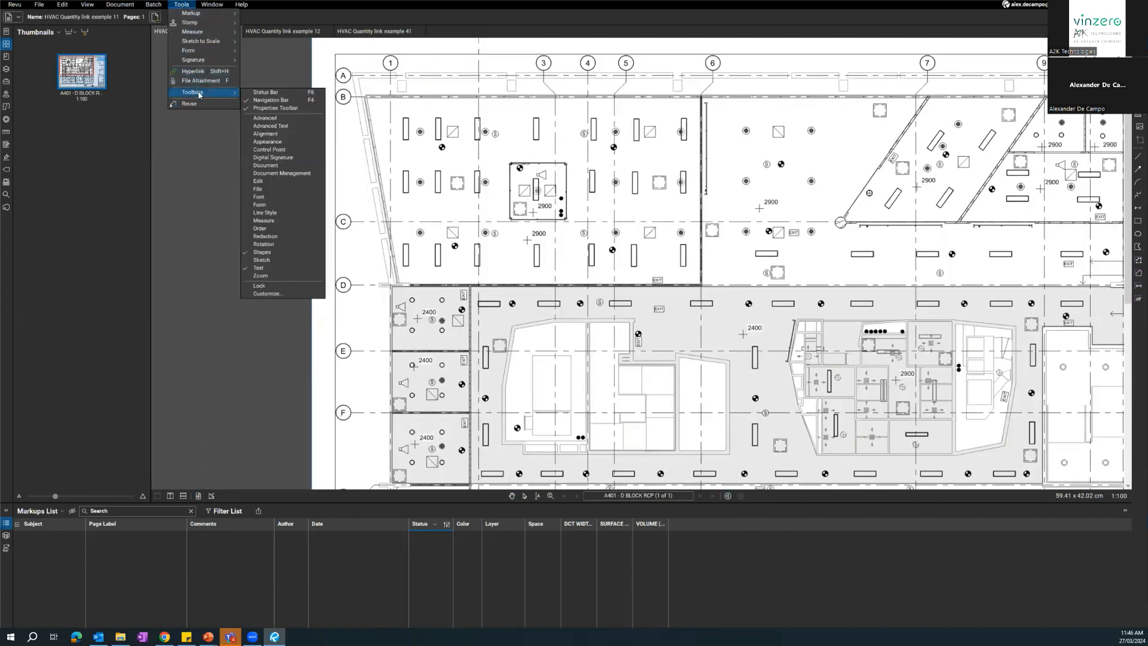
{"action": "left_click", "coordinate": [263, 93]}
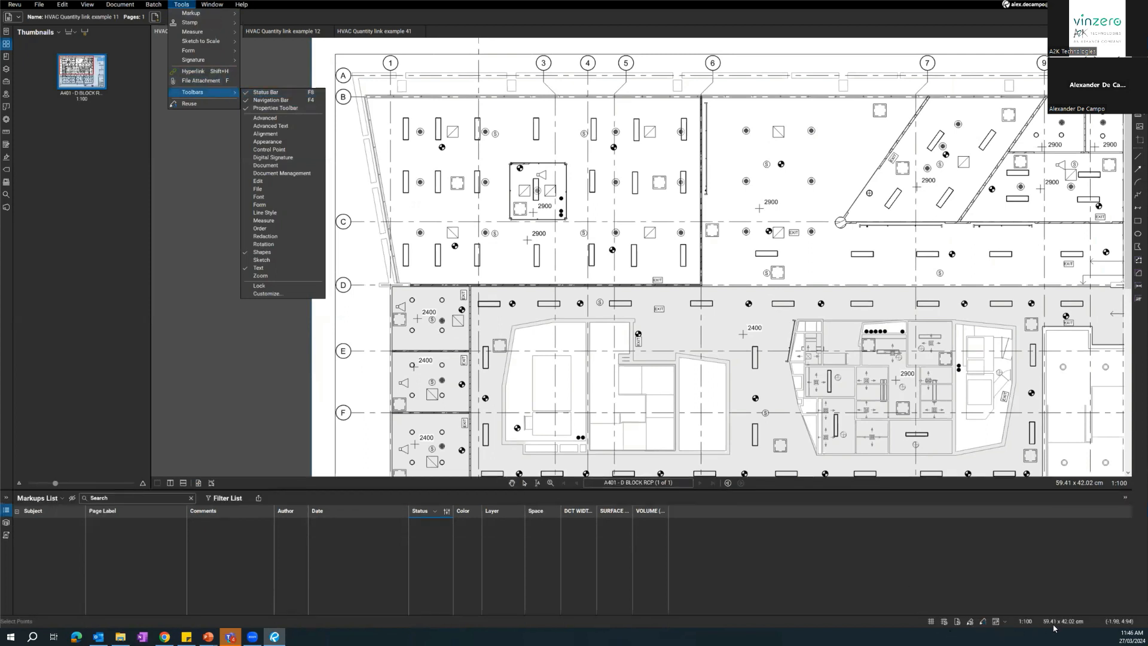
{"action": "left_click", "coordinate": [446, 84]}
Enable snapping to content and to markups for picking points around the grid A and 1 corner of A401.
{"action": "scroll", "coordinate": [412, 174], "scroll_direction": "up", "scroll_amount": 5}
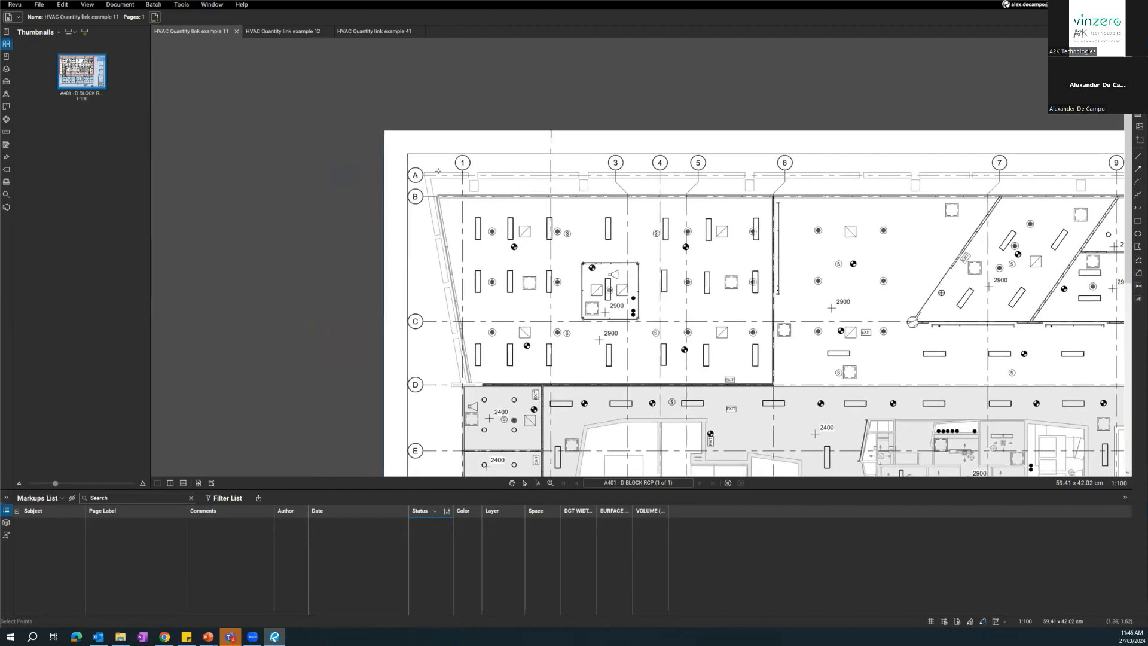
{"action": "scroll", "coordinate": [413, 172], "scroll_direction": "up", "scroll_amount": 2}
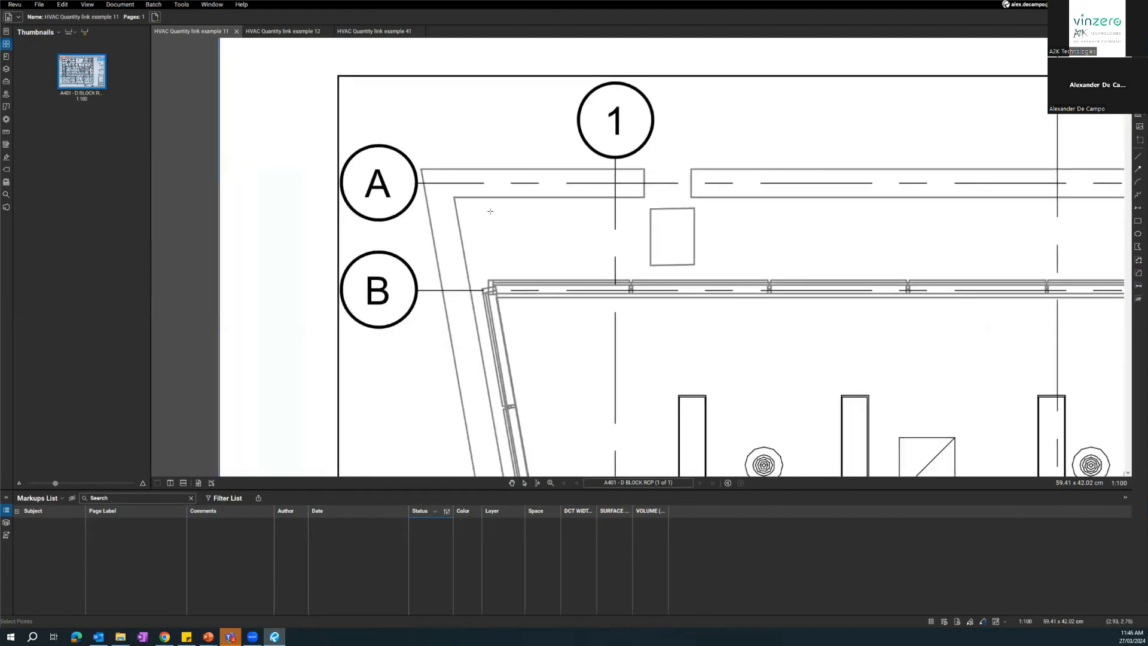
{"action": "scroll", "coordinate": [490, 211], "scroll_direction": "down", "scroll_amount": 1}
{"action": "scroll", "coordinate": [472, 188], "scroll_direction": "up", "scroll_amount": 1}
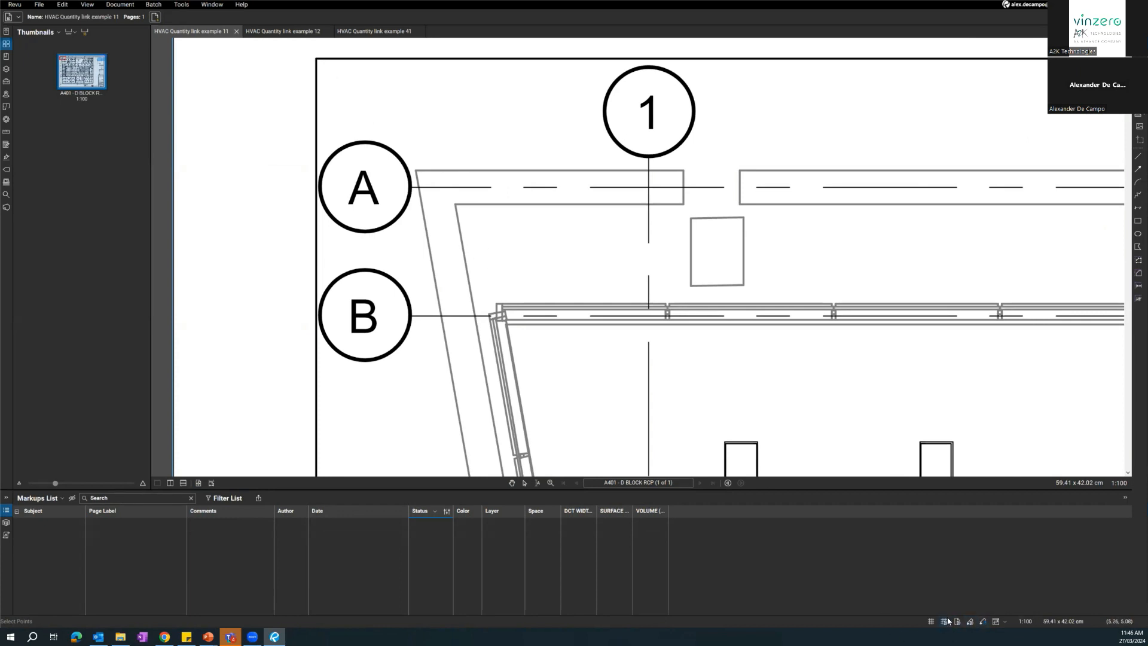
{"action": "left_click", "coordinate": [966, 623]}
{"action": "left_click", "coordinate": [956, 623]}
Pick the A401 alignment points at the outer wall's upper-left corner, the column near grid 12 and the lower-right column.
{"action": "scroll", "coordinate": [388, 196], "scroll_direction": "down", "scroll_amount": 6}
{"action": "scroll", "coordinate": [819, 192], "scroll_direction": "up", "scroll_amount": 3}
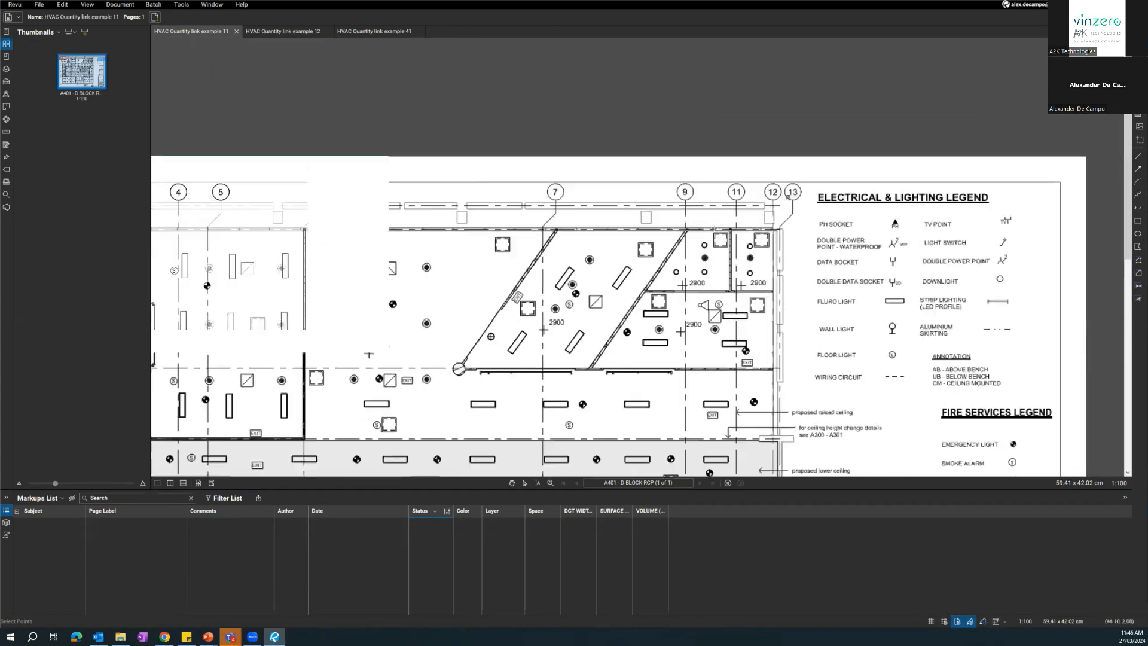
{"action": "scroll", "coordinate": [774, 209], "scroll_direction": "up", "scroll_amount": 5}
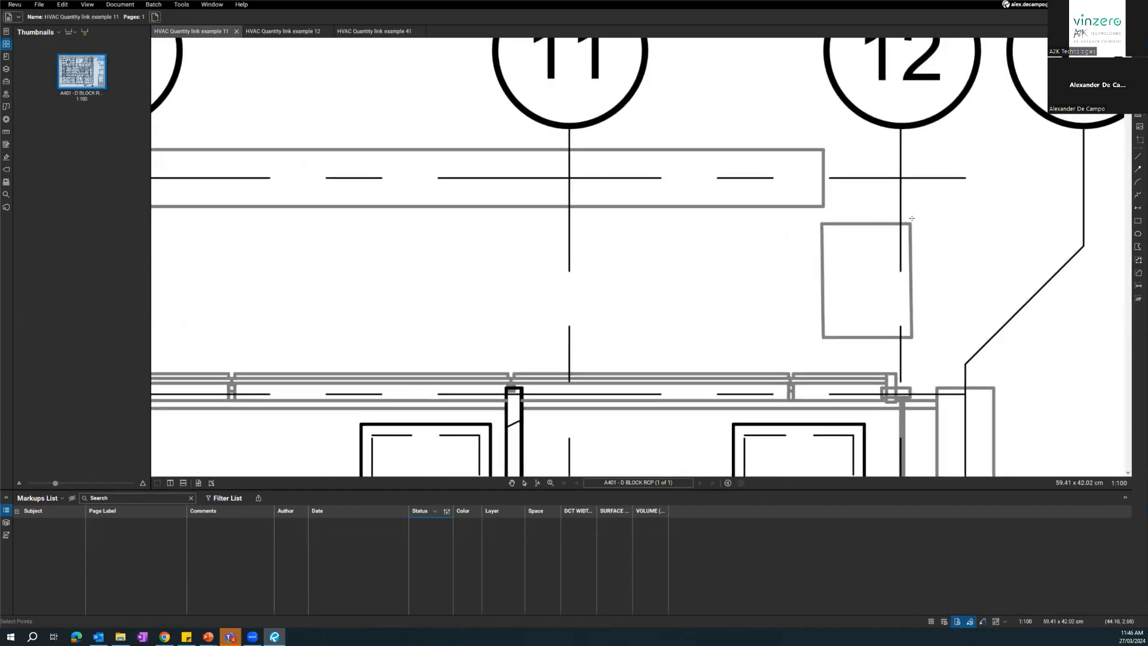
{"action": "scroll", "coordinate": [788, 194], "scroll_direction": "down", "scroll_amount": 6}
{"action": "mouse_move", "coordinate": [768, 391]}
{"action": "left_mouse_down"}
{"action": "mouse_move", "coordinate": [752, 106]}
{"action": "mouse_move", "coordinate": [728, 119]}
{"action": "left_mouse_up"}
{"action": "left_click_drag", "start_coordinate": [732, 433], "coordinate": [758, 110]}
{"action": "left_click_drag", "start_coordinate": [759, 318], "coordinate": [733, 210]}
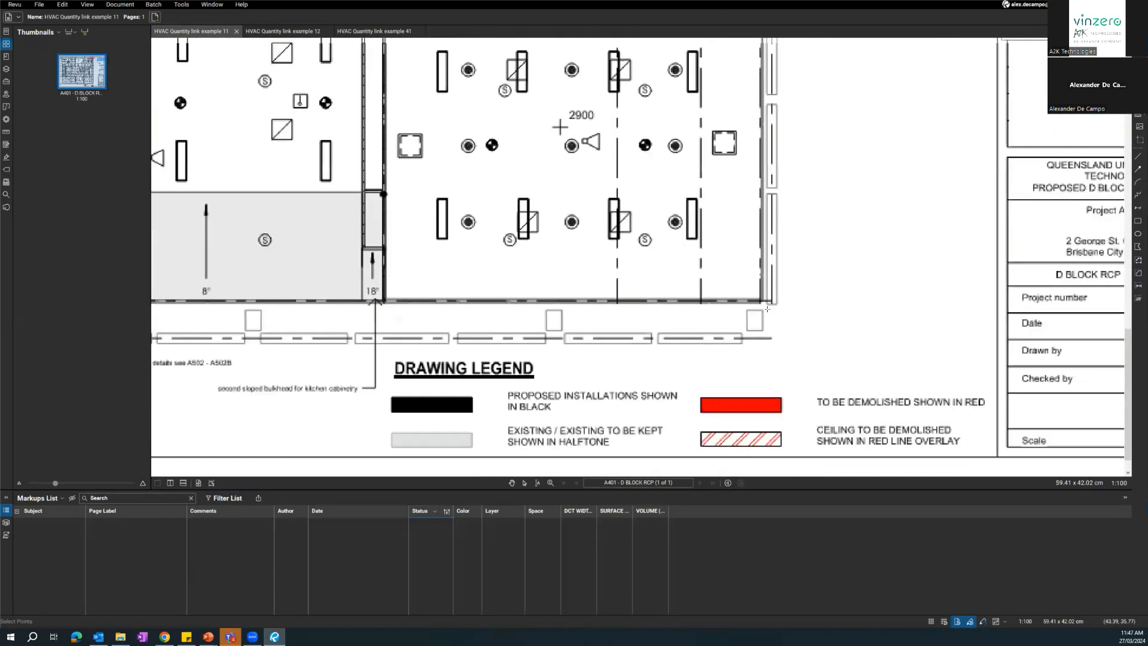
{"action": "scroll", "coordinate": [761, 335], "scroll_direction": "up", "scroll_amount": 3}
Place the first alignment point on the A402 services drawing at the outer wall's upper-left corner.
{"action": "key", "text": "ctrl+Tab"}
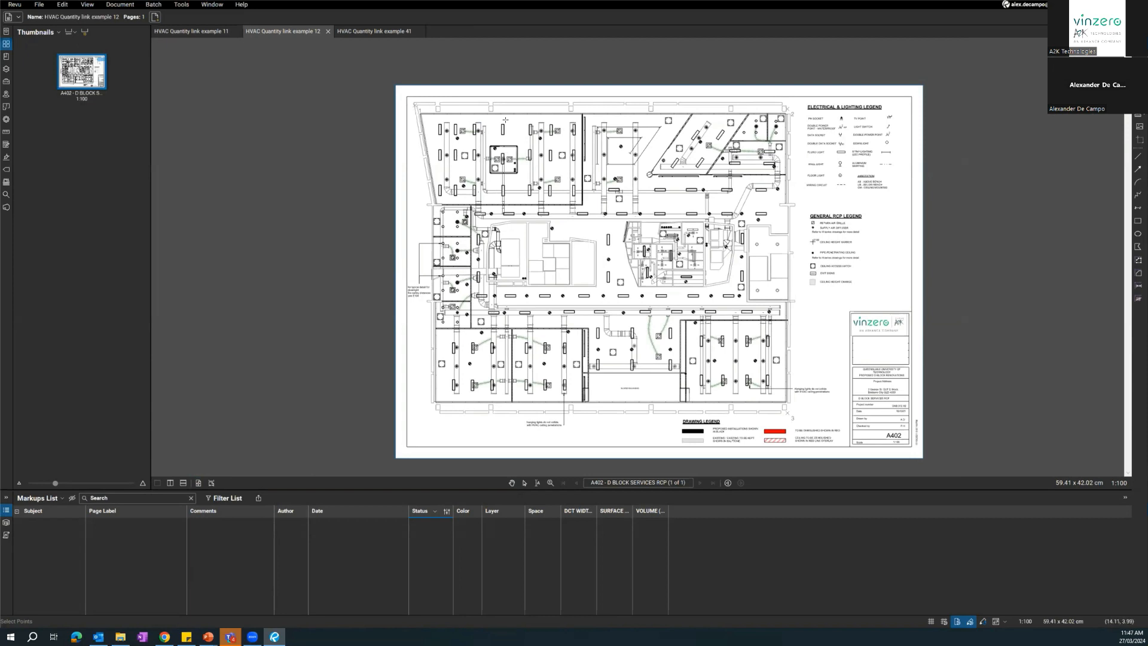
{"action": "scroll", "coordinate": [450, 124], "scroll_direction": "up", "scroll_amount": 10}
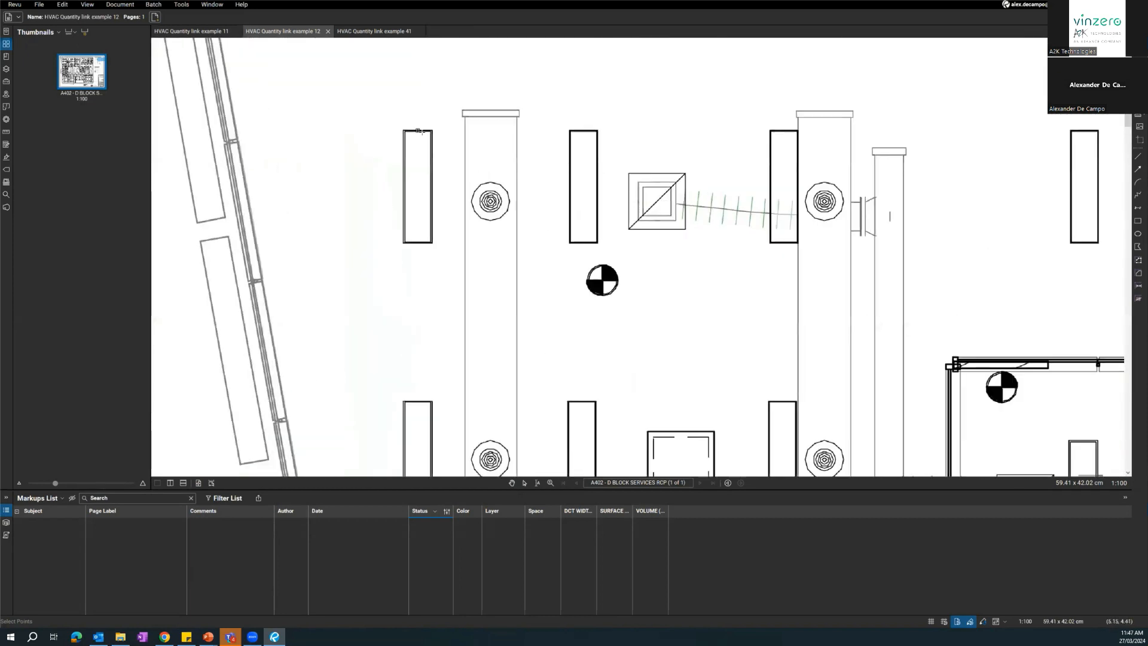
{"action": "scroll", "coordinate": [403, 231], "scroll_direction": "down", "scroll_amount": 6}
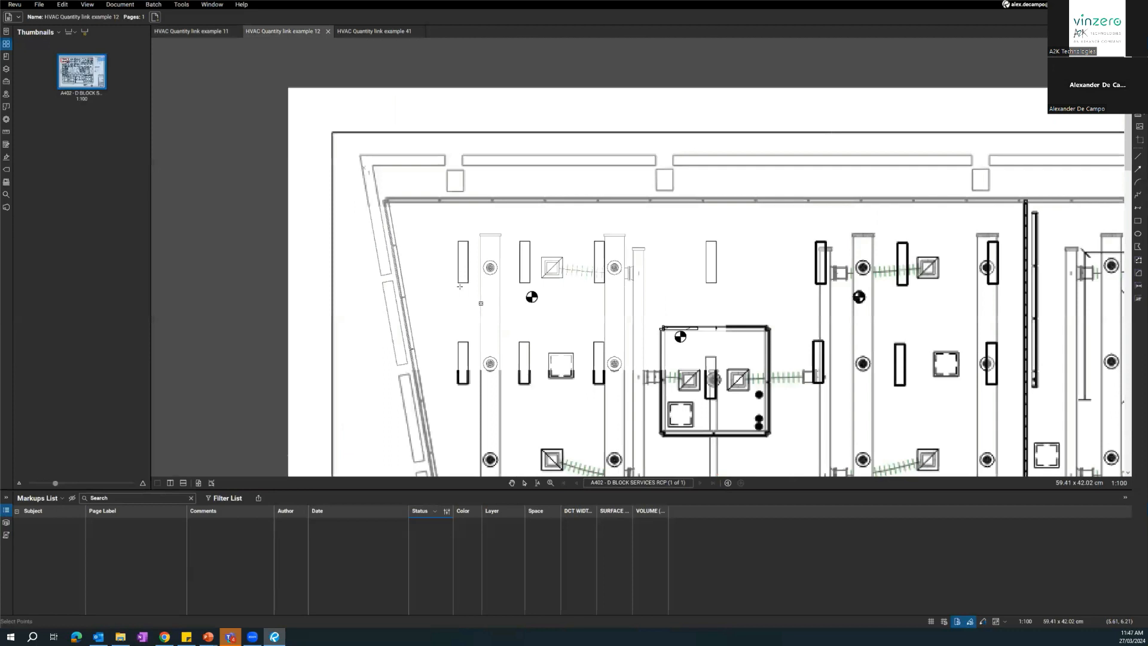
{"action": "scroll", "coordinate": [403, 231], "scroll_direction": "up", "scroll_amount": 8}
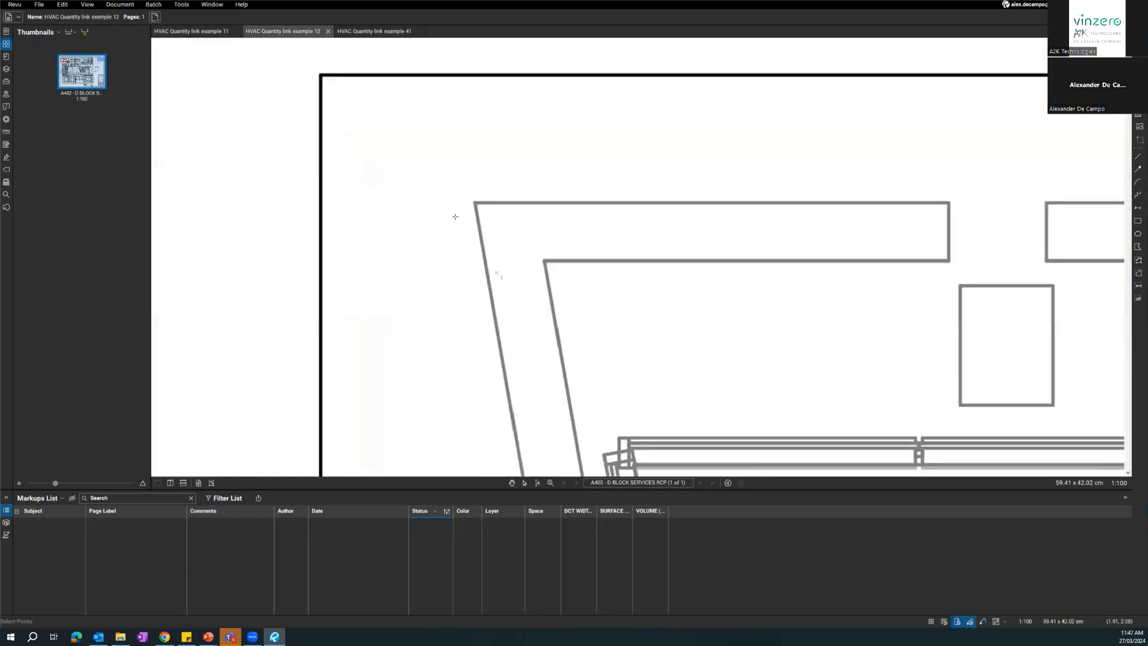
{"action": "left_click", "coordinate": [474, 204]}
{"action": "scroll", "coordinate": [416, 235], "scroll_direction": "down", "scroll_amount": 8}
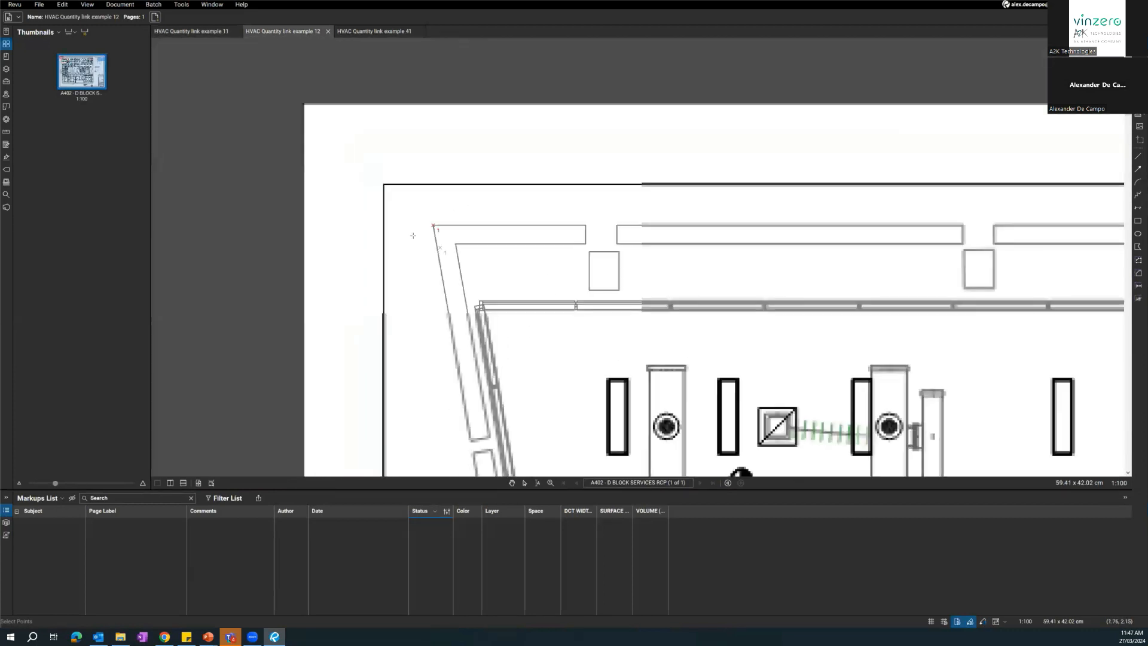
Place the second and third A402 alignment points on the corners of the upper-right and lower-right columns.
{"action": "left_click_drag", "start_coordinate": [746, 237], "coordinate": [279, 215]}
{"action": "scroll", "coordinate": [624, 212], "scroll_direction": "down", "scroll_amount": 2}
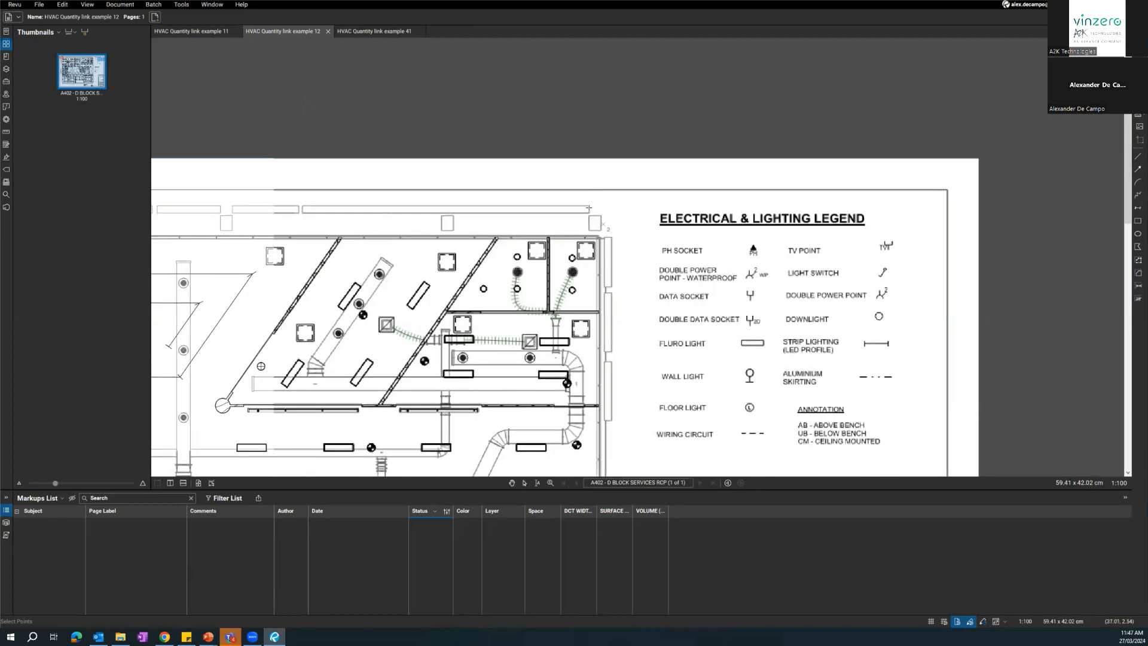
{"action": "scroll", "coordinate": [622, 224], "scroll_direction": "up", "scroll_amount": 5}
{"action": "scroll", "coordinate": [593, 292], "scroll_direction": "down", "scroll_amount": 3}
{"action": "left_click_drag", "start_coordinate": [593, 293], "coordinate": [574, 89]}
{"action": "mouse_move", "coordinate": [682, 388]}
{"action": "left_mouse_down"}
{"action": "mouse_move", "coordinate": [654, 325]}
{"action": "mouse_move", "coordinate": [647, 86]}
{"action": "left_mouse_up"}
{"action": "left_click_drag", "start_coordinate": [662, 320], "coordinate": [693, 83]}
{"action": "mouse_move", "coordinate": [466, 430]}
{"action": "left_mouse_down"}
{"action": "mouse_move", "coordinate": [511, 197]}
{"action": "mouse_move", "coordinate": [465, 12]}
{"action": "left_mouse_up"}
{"action": "left_click_drag", "start_coordinate": [610, 418], "coordinate": [615, 121]}
{"action": "scroll", "coordinate": [624, 412], "scroll_direction": "up", "scroll_amount": 5}
Place the first alignment point on the M102A mechanical plan at the outer wall corner inside grid bubble A.
{"action": "key", "text": "ctrl+Tab"}
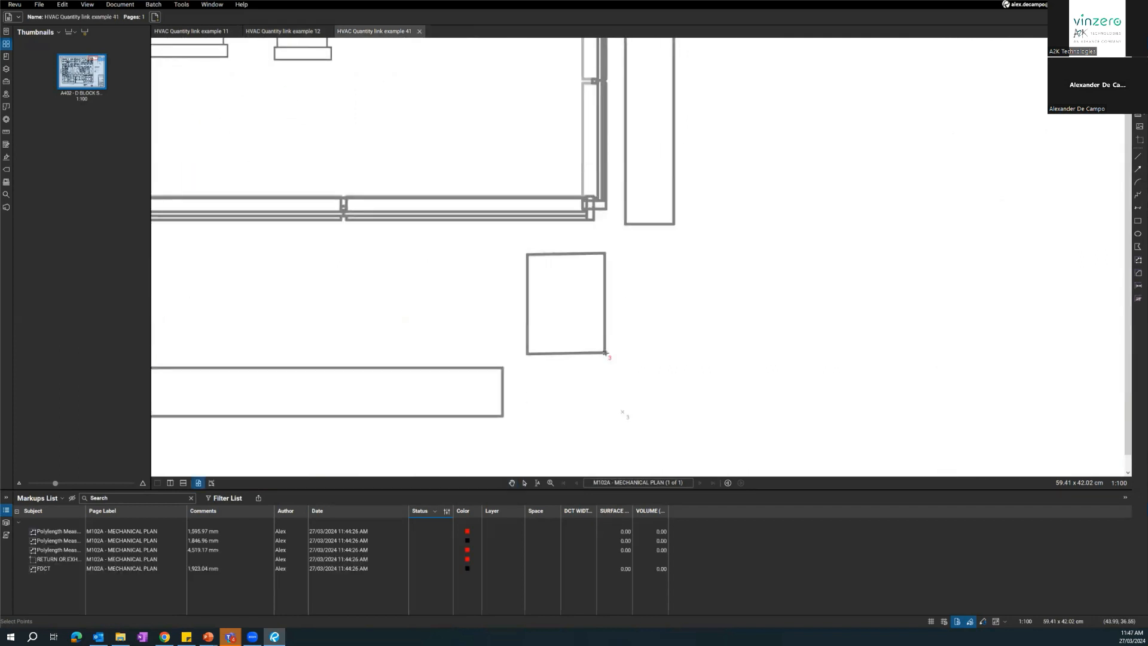
{"action": "scroll", "coordinate": [532, 215], "scroll_direction": "up", "scroll_amount": 8}
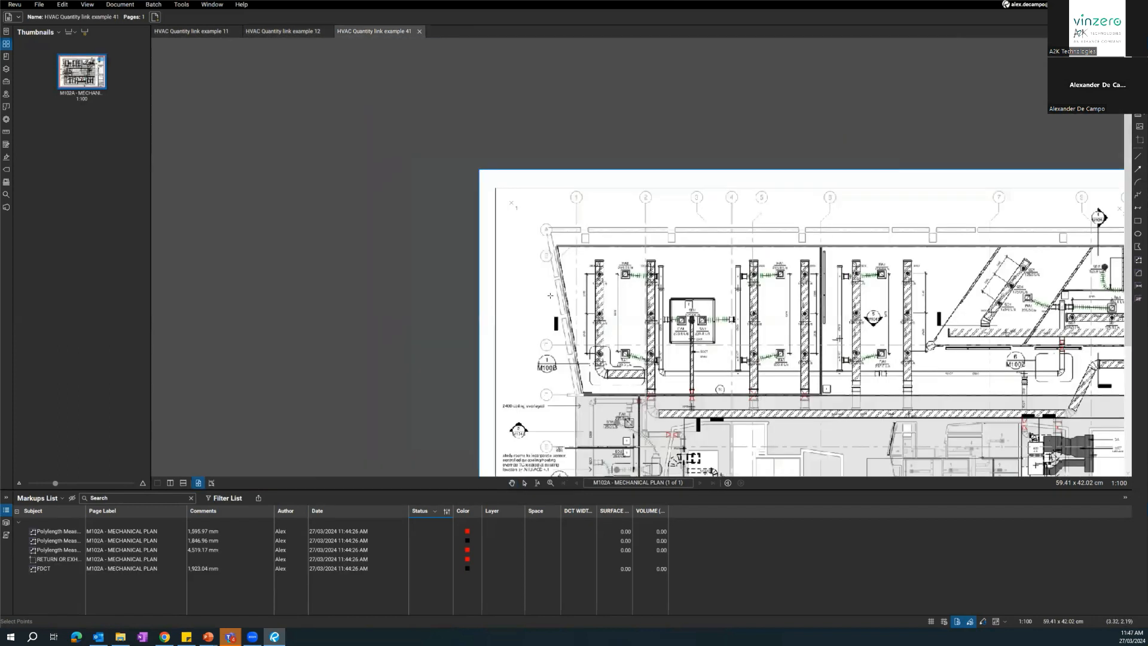
{"action": "left_click", "coordinate": [439, 89]}
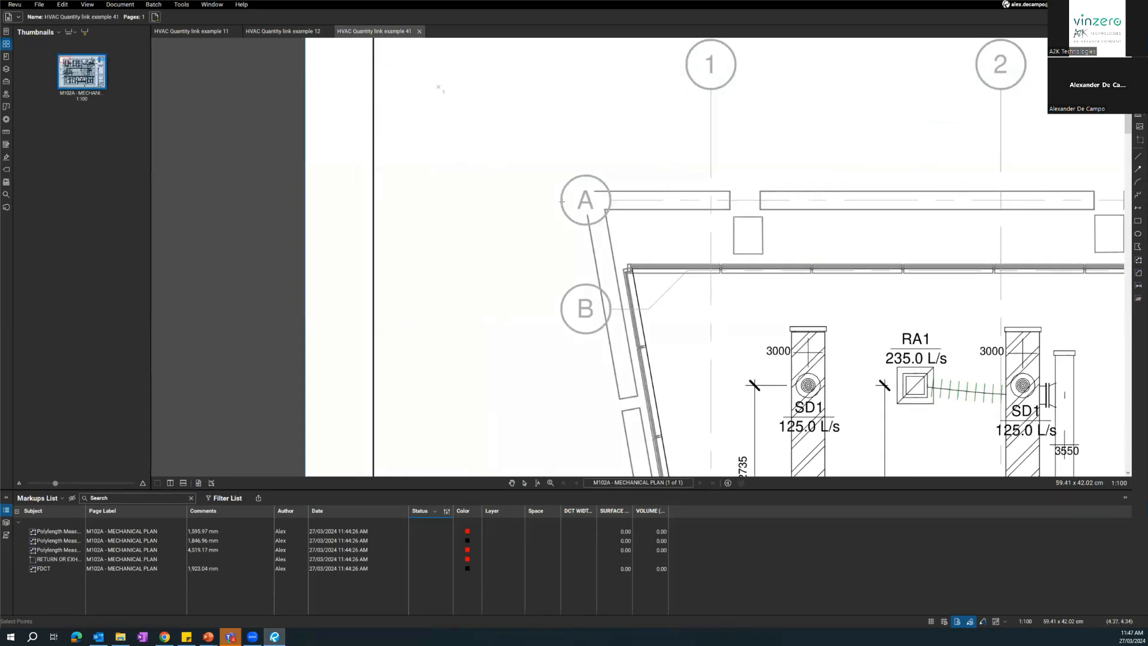
{"action": "scroll", "coordinate": [582, 193], "scroll_direction": "up", "scroll_amount": 5}
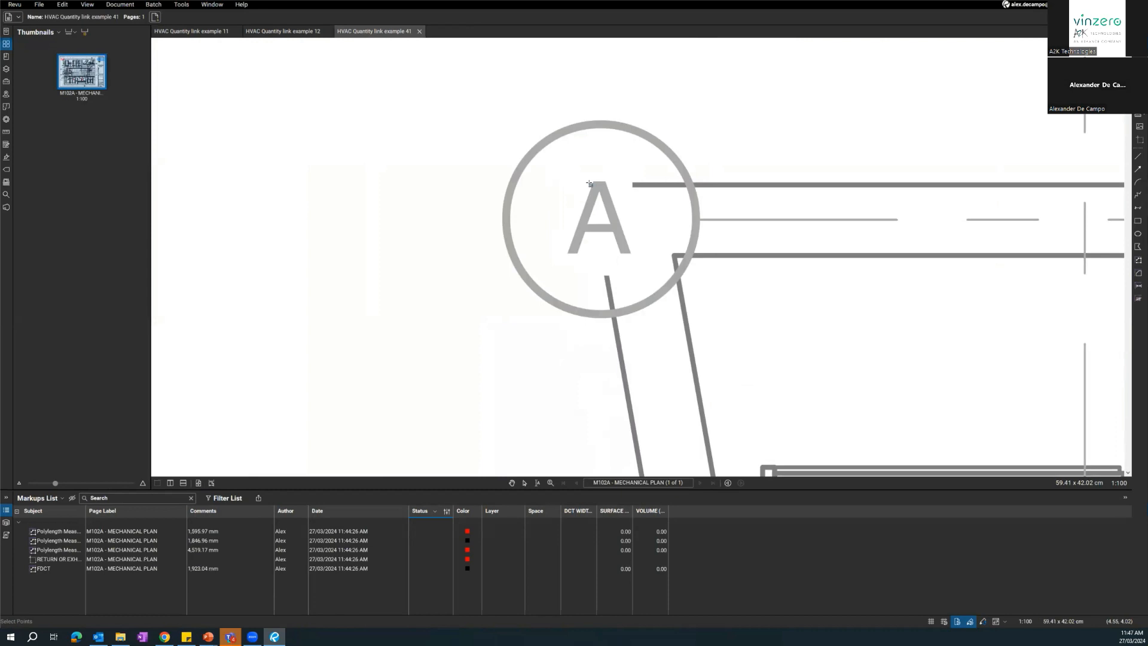
{"action": "scroll", "coordinate": [589, 183], "scroll_direction": "down", "scroll_amount": 3}
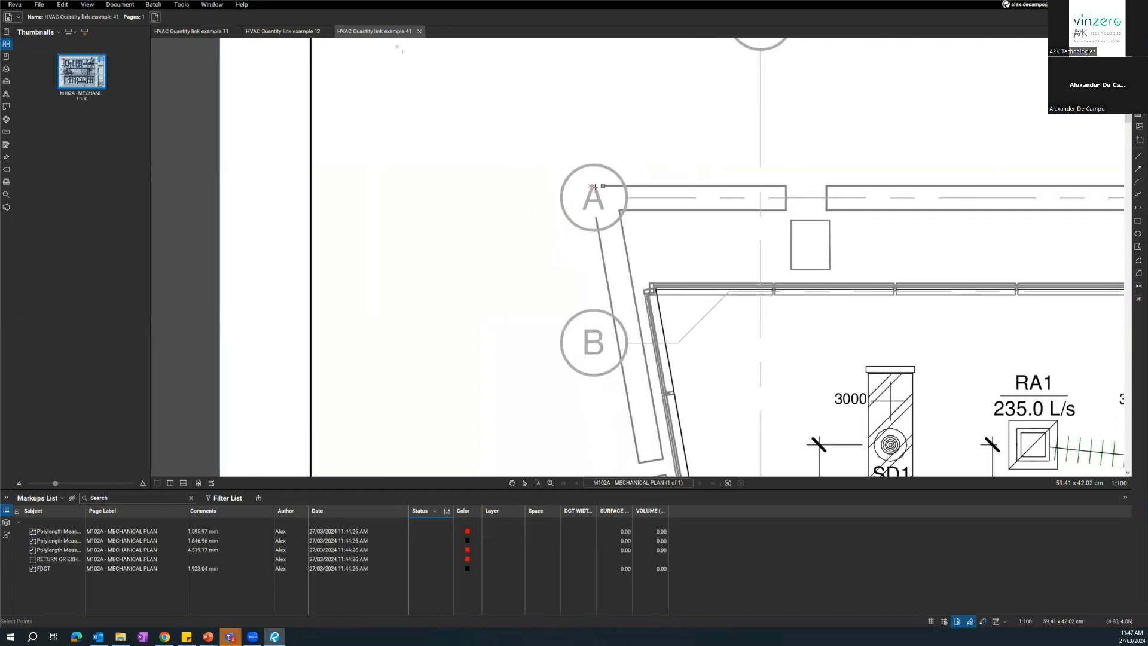
{"action": "scroll", "coordinate": [594, 187], "scroll_direction": "up", "scroll_amount": 4}
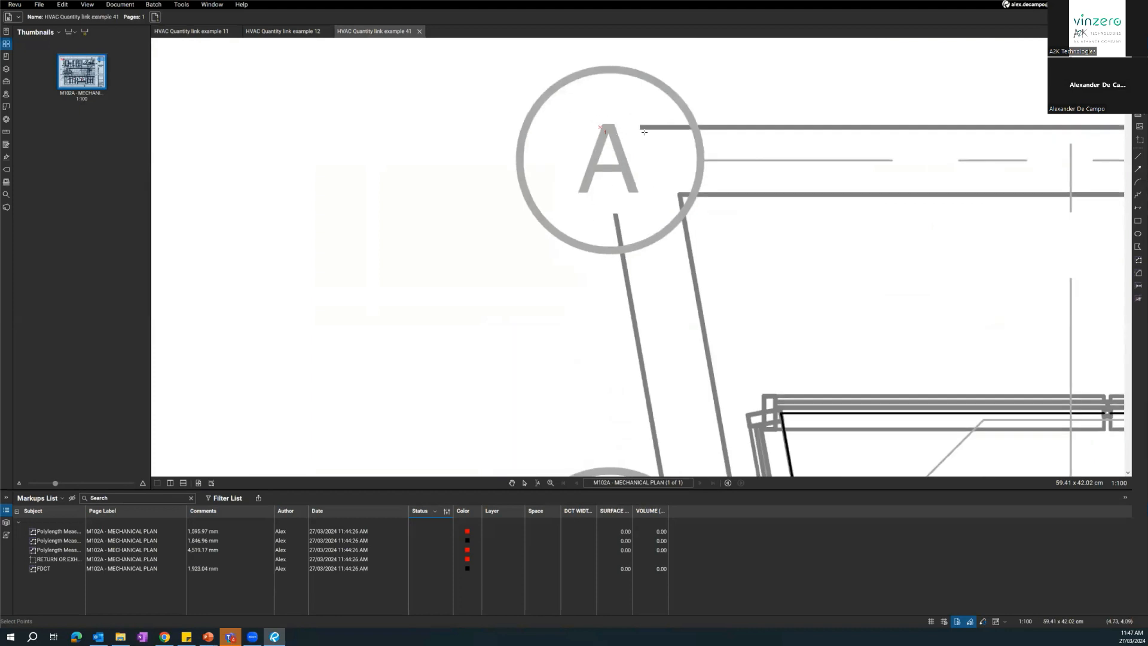
Place the second M102A alignment point on the upper-right corner of the column near grid 12, between grids A and B.
{"action": "scroll", "coordinate": [645, 132], "scroll_direction": "down", "scroll_amount": 5}
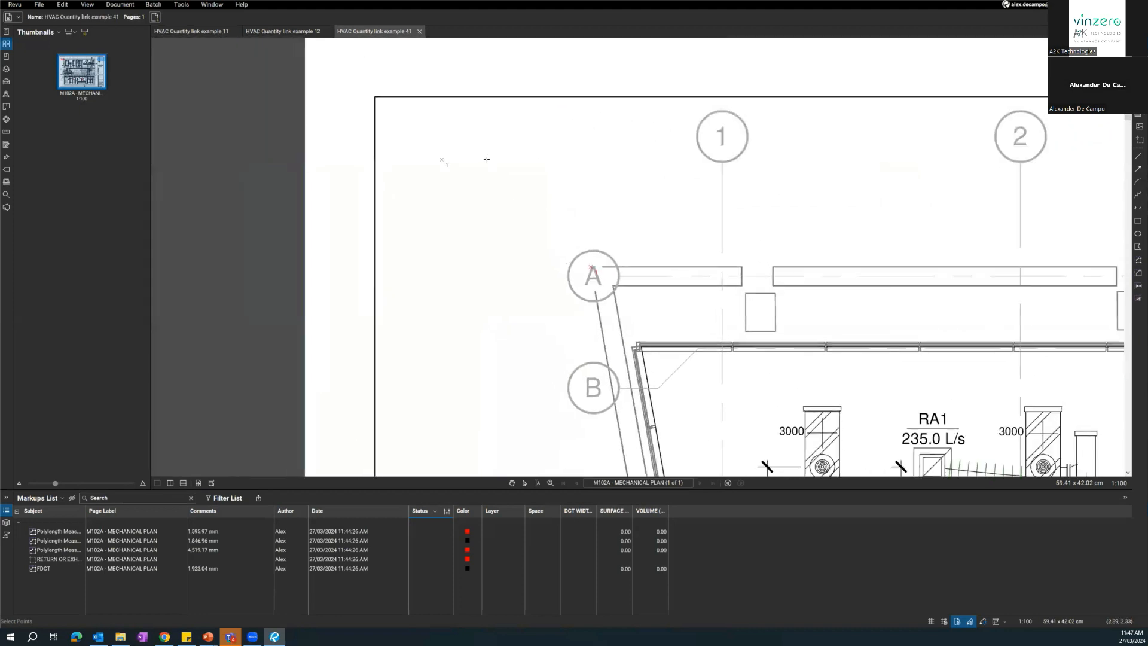
{"action": "scroll", "coordinate": [554, 270], "scroll_direction": "up", "scroll_amount": 3}
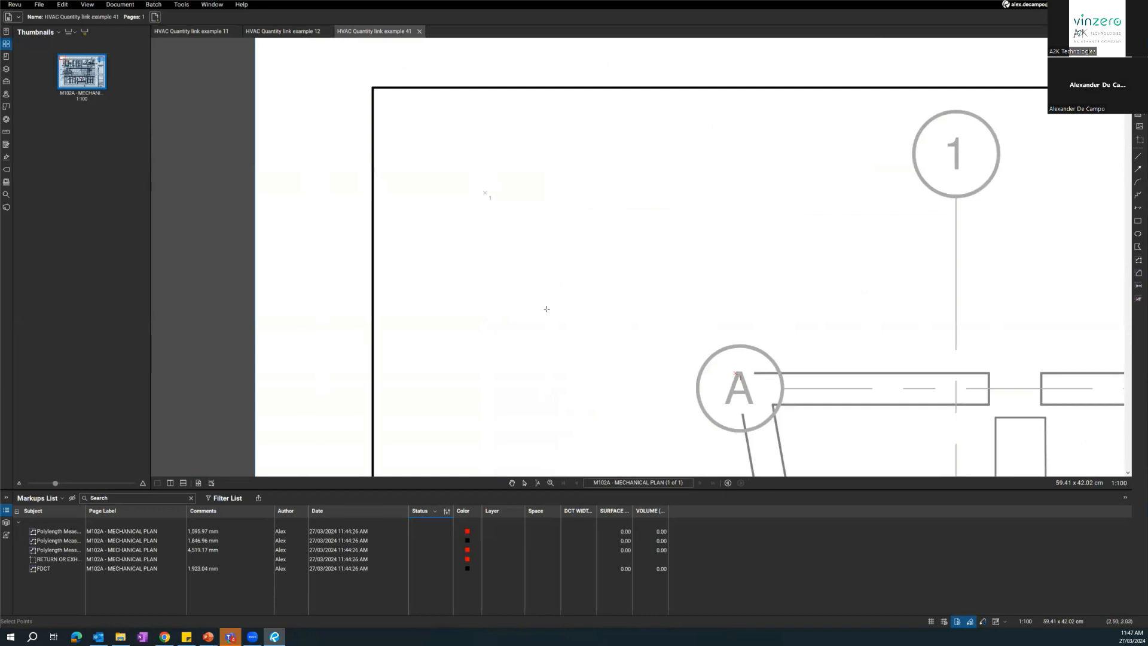
{"action": "scroll", "coordinate": [546, 309], "scroll_direction": "down", "scroll_amount": 2}
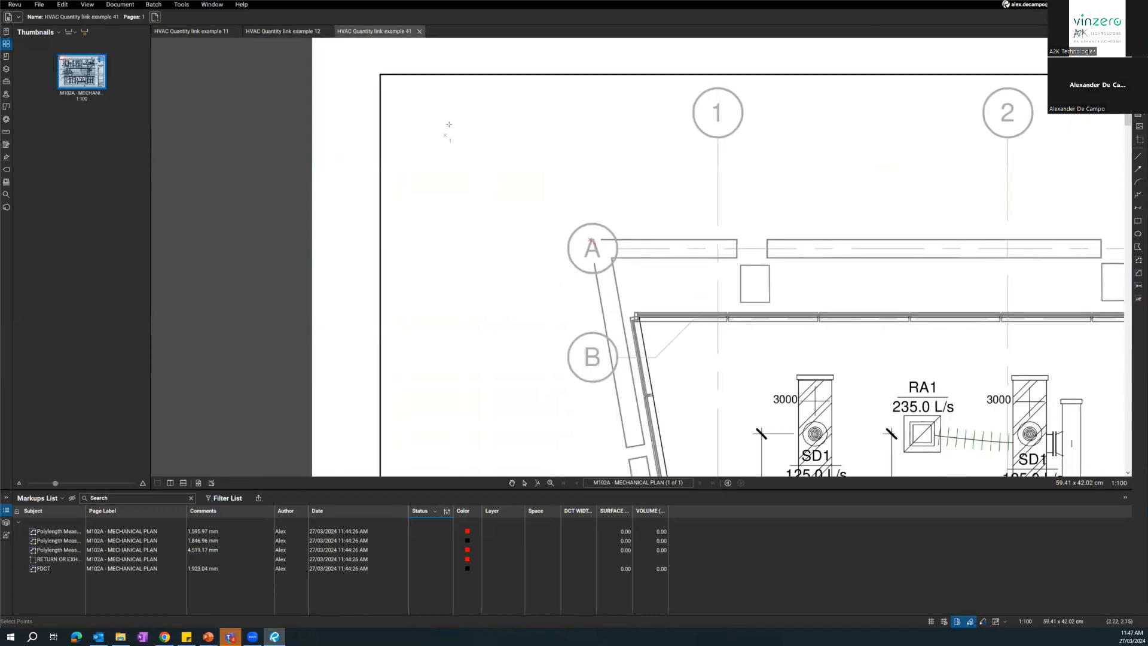
{"action": "scroll", "coordinate": [666, 284], "scroll_direction": "down", "scroll_amount": 3}
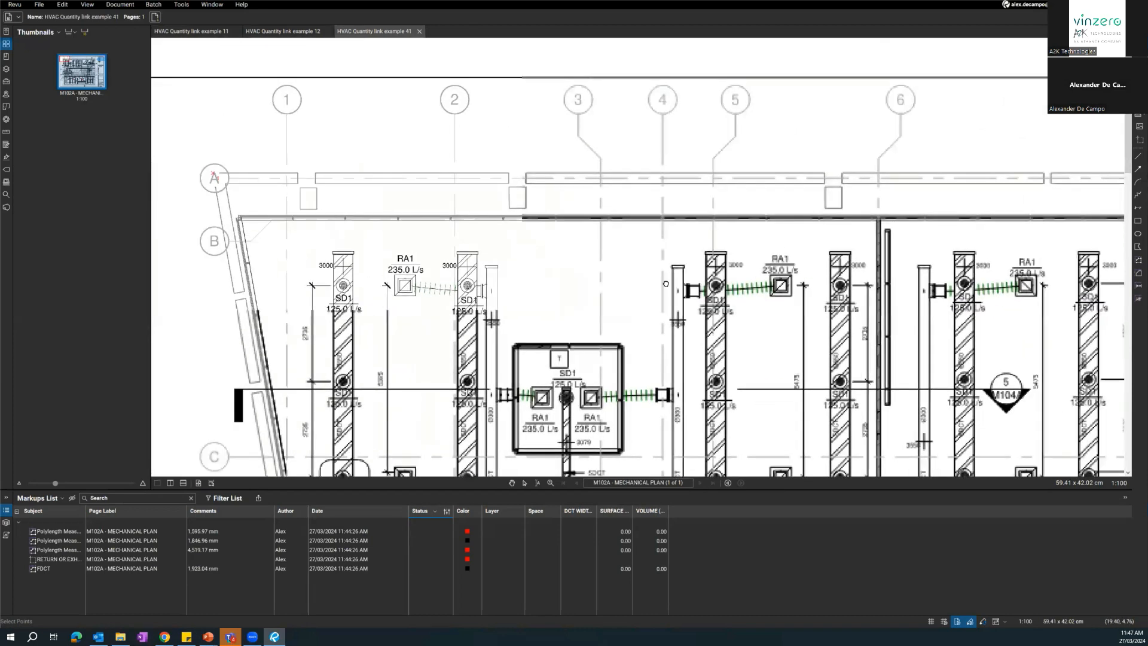
{"action": "left_click_drag", "start_coordinate": [666, 284], "coordinate": [221, 382]}
{"action": "left_click_drag", "start_coordinate": [829, 226], "coordinate": [362, 195]}
{"action": "scroll", "coordinate": [625, 184], "scroll_direction": "up", "scroll_amount": 4}
{"action": "left_click_drag", "start_coordinate": [788, 207], "coordinate": [602, 127]}
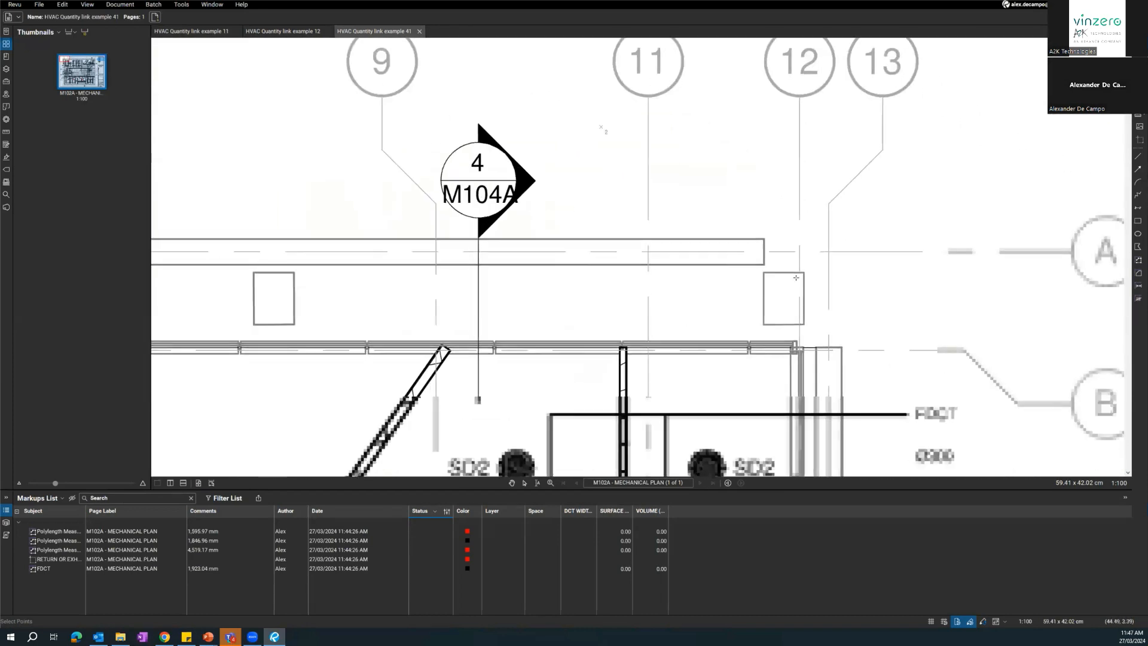
{"action": "left_click", "coordinate": [804, 273]}
Place the third M102A alignment point on the lower-right column's outer corner between grids J and K, and generate the three-layer overlay.
{"action": "mouse_move", "coordinate": [728, 412]}
{"action": "left_mouse_down"}
{"action": "mouse_move", "coordinate": [688, 335]}
{"action": "mouse_move", "coordinate": [591, 45]}
{"action": "left_mouse_up"}
{"action": "scroll", "coordinate": [626, 293], "scroll_direction": "down", "scroll_amount": 3}
{"action": "left_click_drag", "start_coordinate": [716, 100], "coordinate": [715, 69]}
{"action": "left_click_drag", "start_coordinate": [715, 430], "coordinate": [712, 66]}
{"action": "left_click_drag", "start_coordinate": [706, 334], "coordinate": [680, 161]}
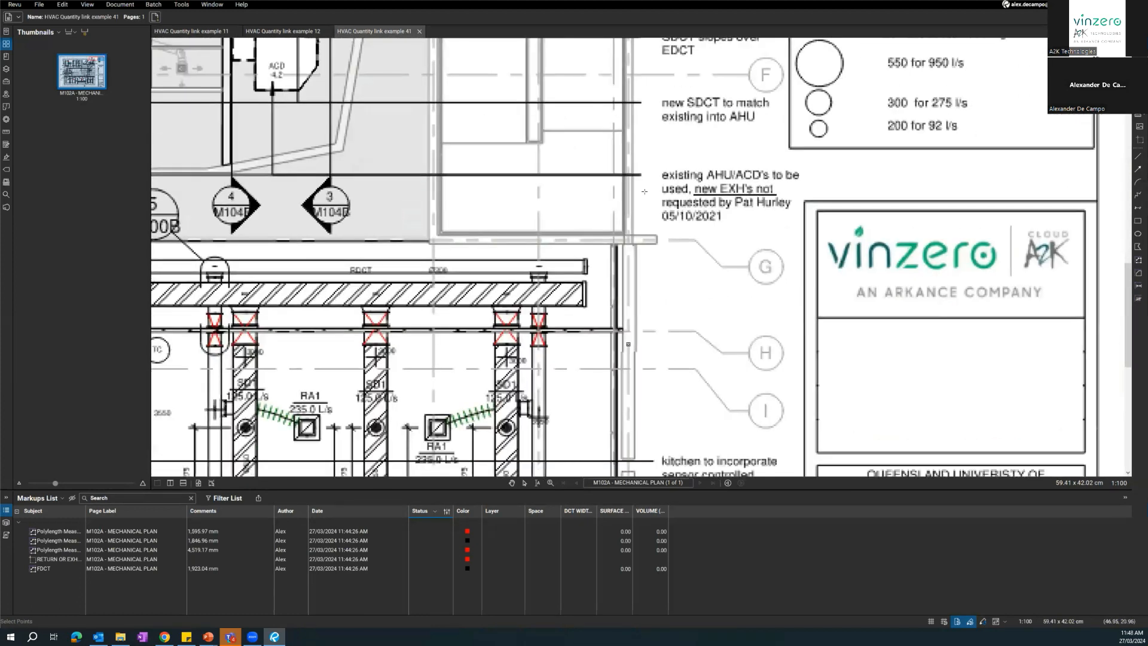
{"action": "left_click_drag", "start_coordinate": [628, 382], "coordinate": [715, 103]}
{"action": "left_click_drag", "start_coordinate": [704, 454], "coordinate": [673, 149]}
{"action": "scroll", "coordinate": [673, 162], "scroll_direction": "up", "scroll_amount": 3}
{"action": "left_click", "coordinate": [672, 162]}
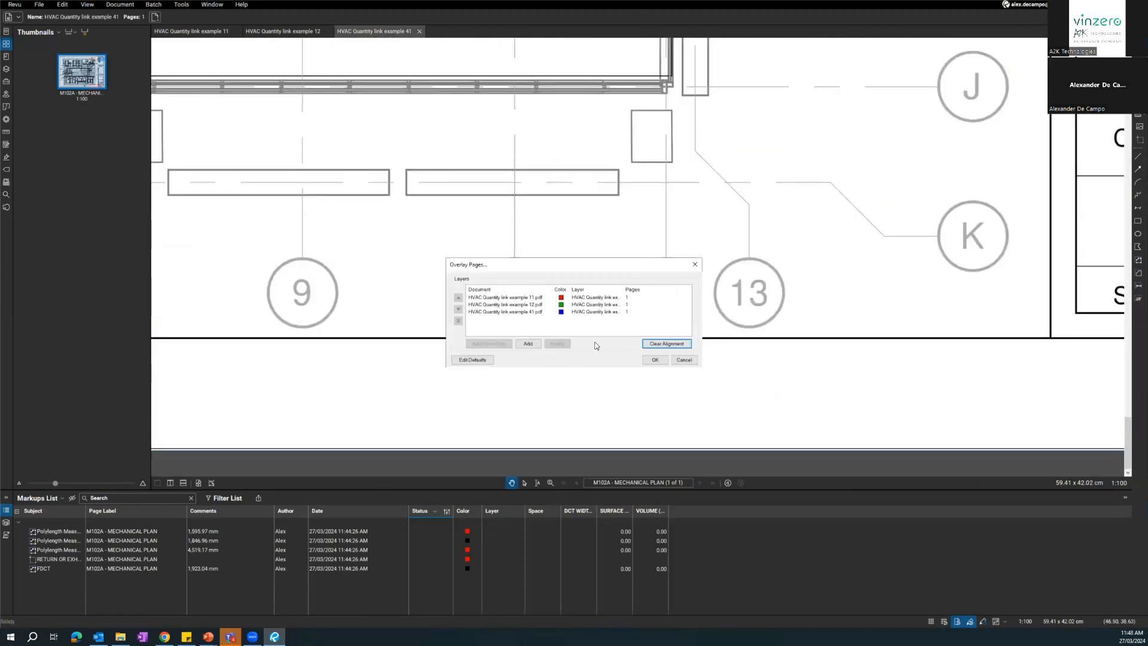
{"action": "left_click", "coordinate": [655, 360]}
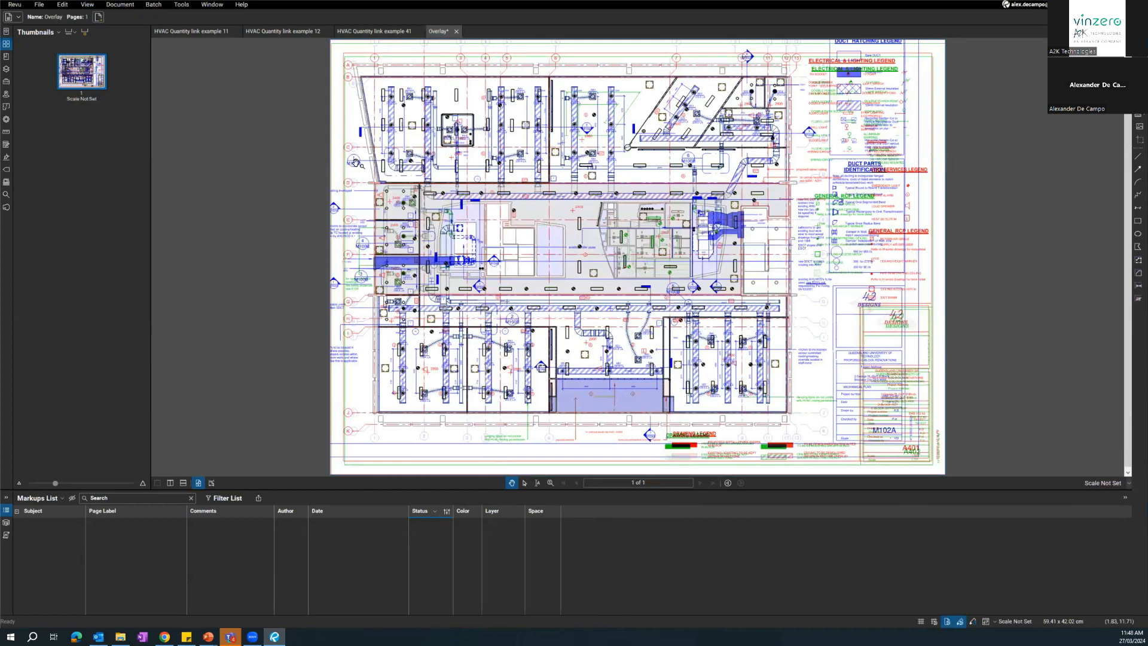
Examine the overlay for how closely the light fittings, walls and ductwork of the three drawings line up.
{"action": "scroll", "coordinate": [533, 254], "scroll_direction": "up", "scroll_amount": 2}
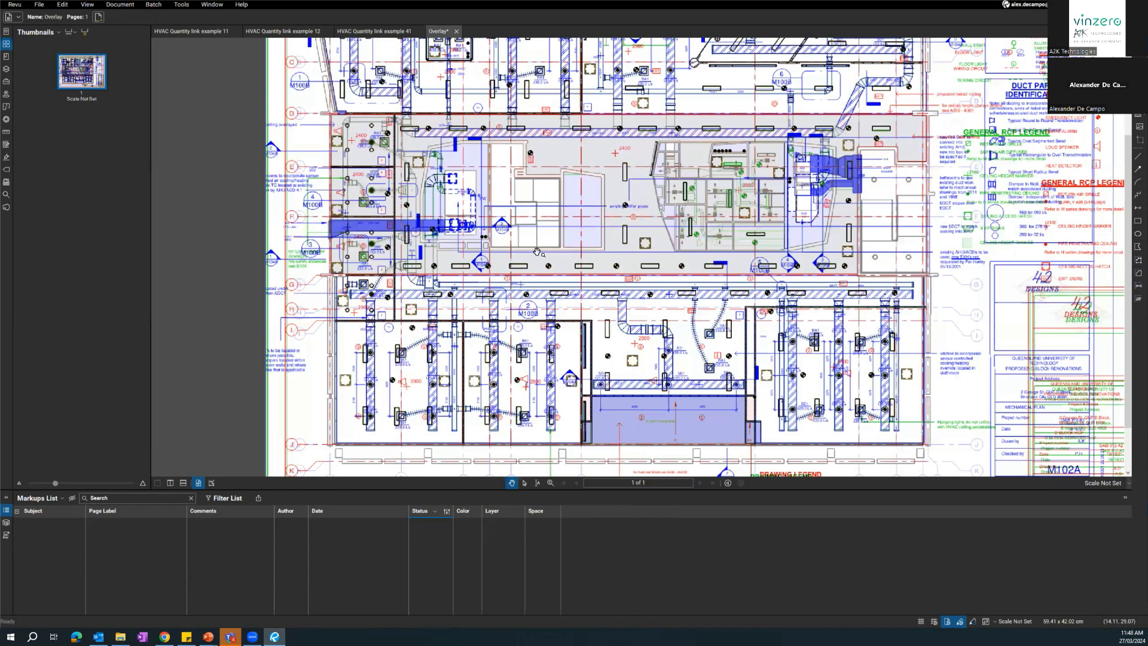
{"action": "scroll", "coordinate": [534, 256], "scroll_direction": "up", "scroll_amount": 3}
{"action": "scroll", "coordinate": [739, 212], "scroll_direction": "up", "scroll_amount": 8}
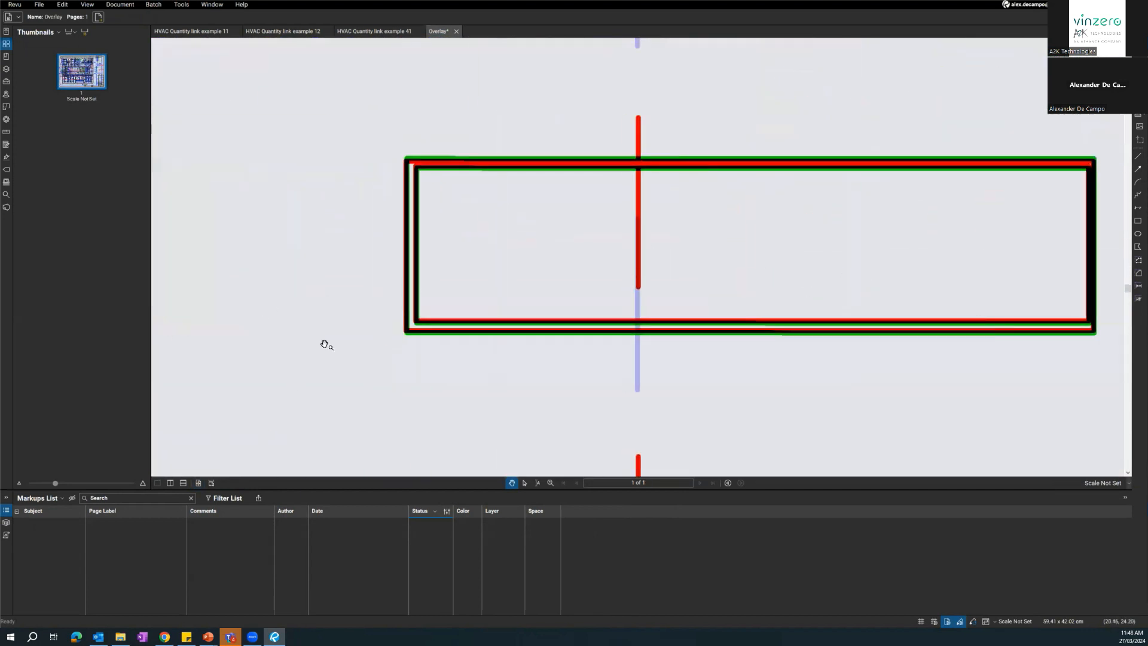
{"action": "scroll", "coordinate": [418, 333], "scroll_direction": "up", "scroll_amount": 3}
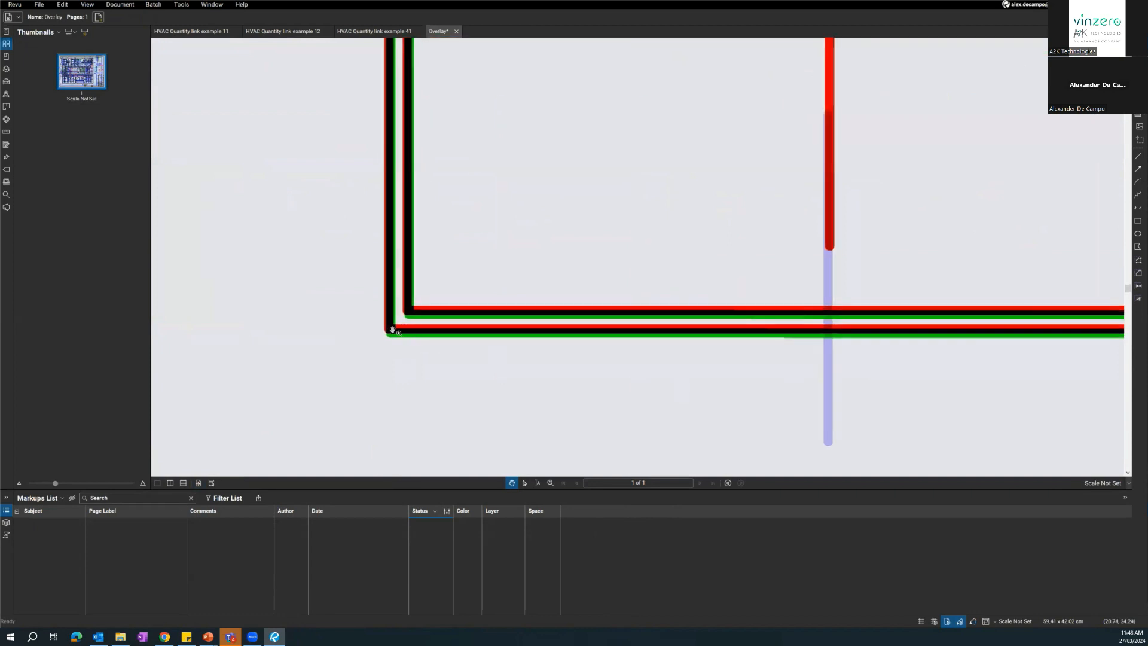
{"action": "scroll", "coordinate": [428, 320], "scroll_direction": "down", "scroll_amount": 4}
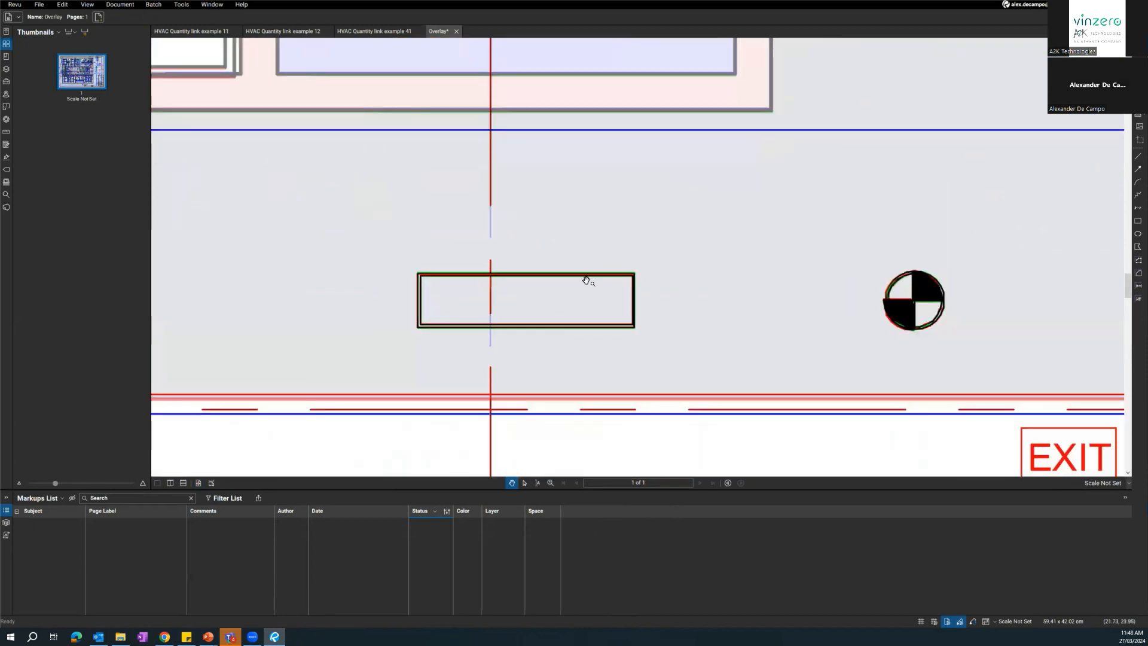
{"action": "scroll", "coordinate": [428, 277], "scroll_direction": "down", "scroll_amount": 3}
{"action": "scroll", "coordinate": [520, 258], "scroll_direction": "down", "scroll_amount": 3}
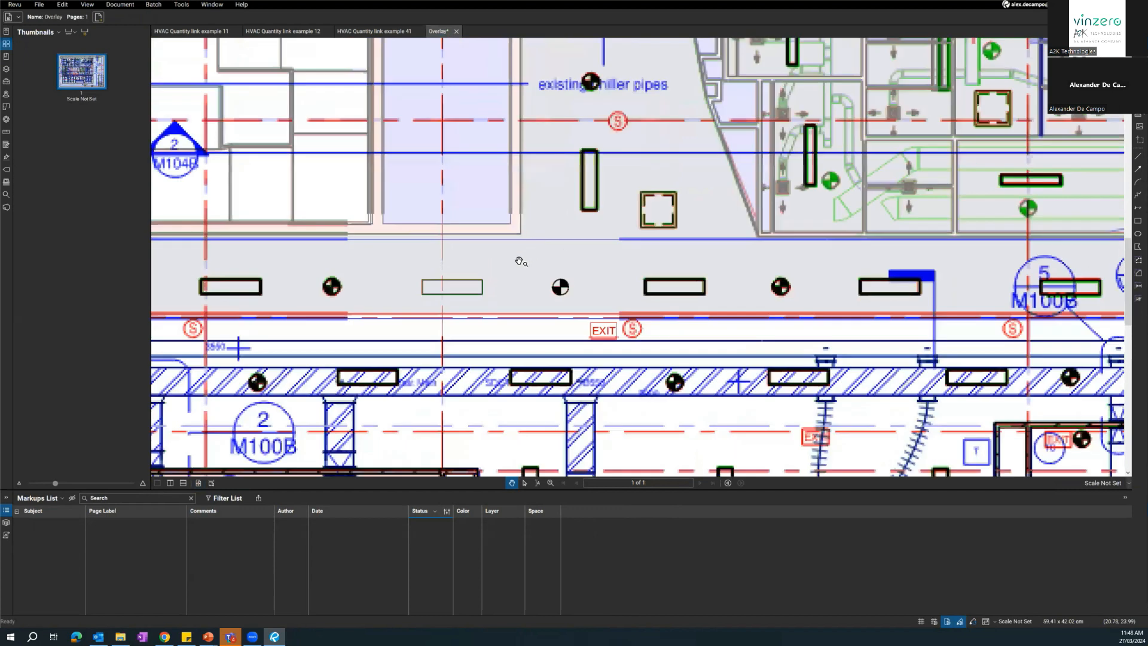
{"action": "scroll", "coordinate": [549, 283], "scroll_direction": "up", "scroll_amount": 3}
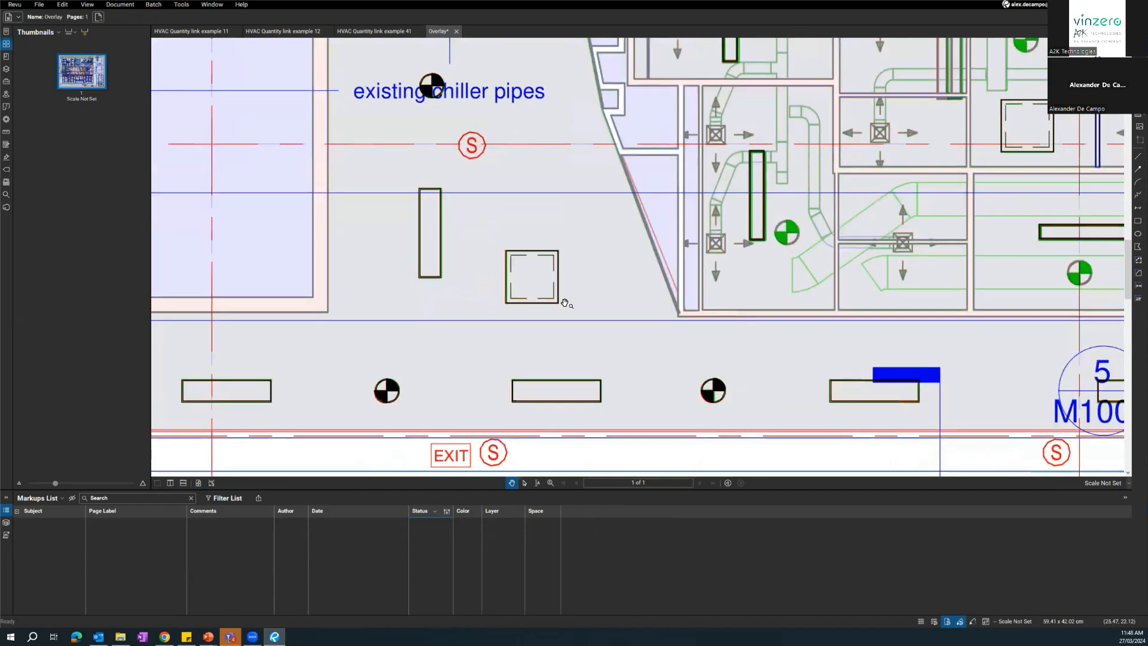
{"action": "scroll", "coordinate": [594, 293], "scroll_direction": "down", "scroll_amount": 3}
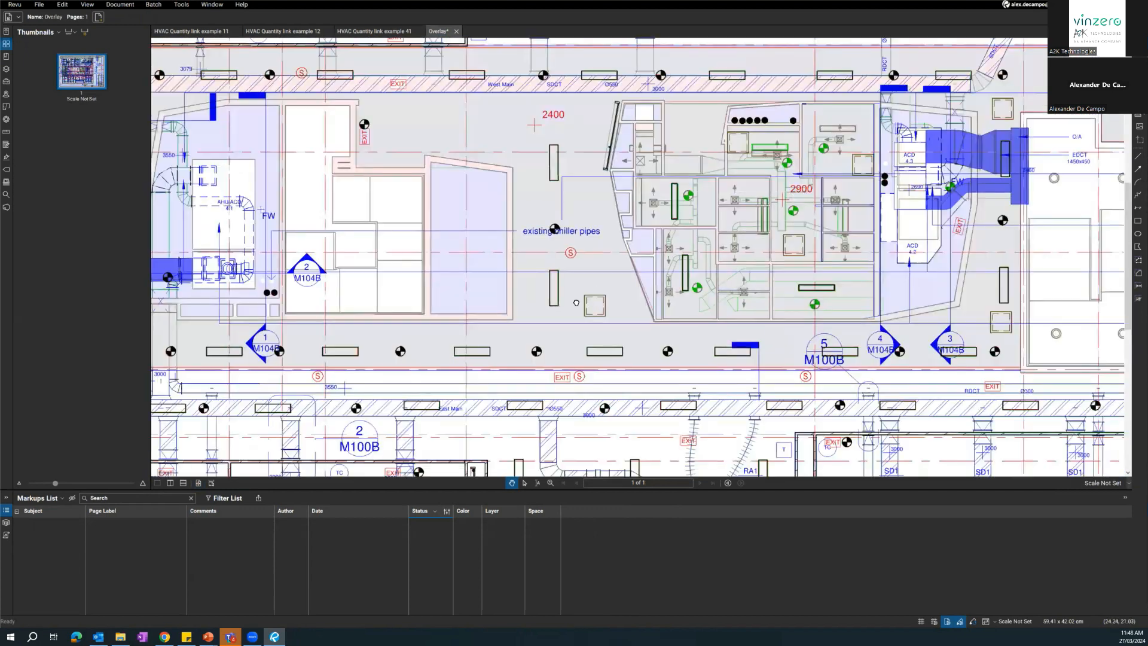
{"action": "scroll", "coordinate": [538, 392], "scroll_direction": "down", "scroll_amount": 3}
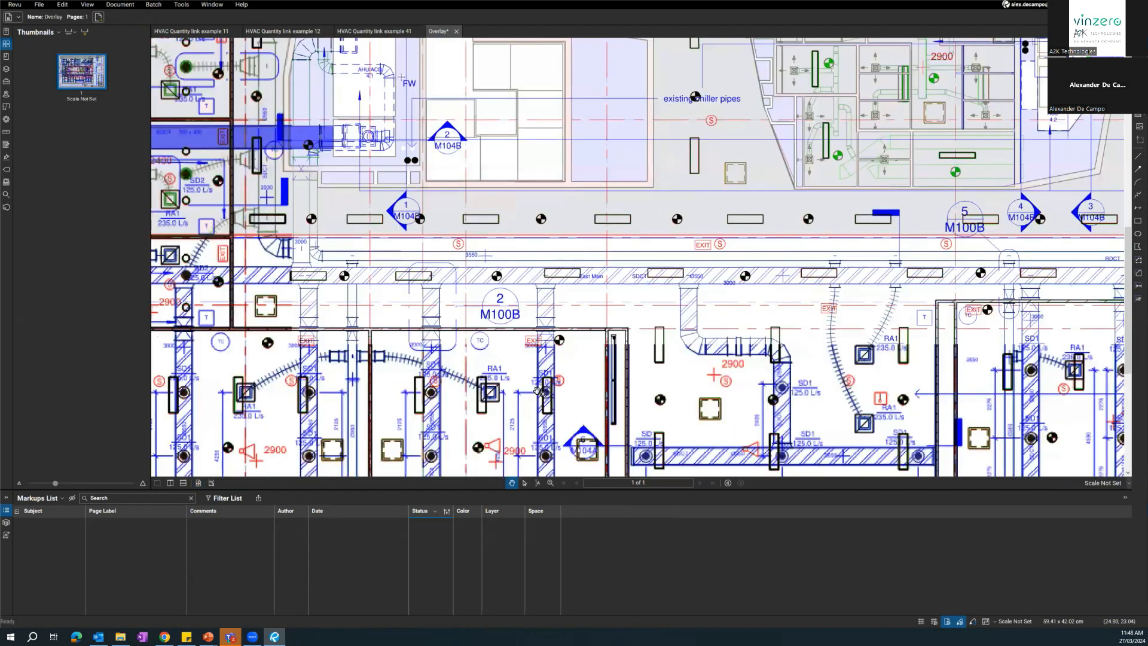
{"action": "scroll", "coordinate": [536, 391], "scroll_direction": "down", "scroll_amount": 1}
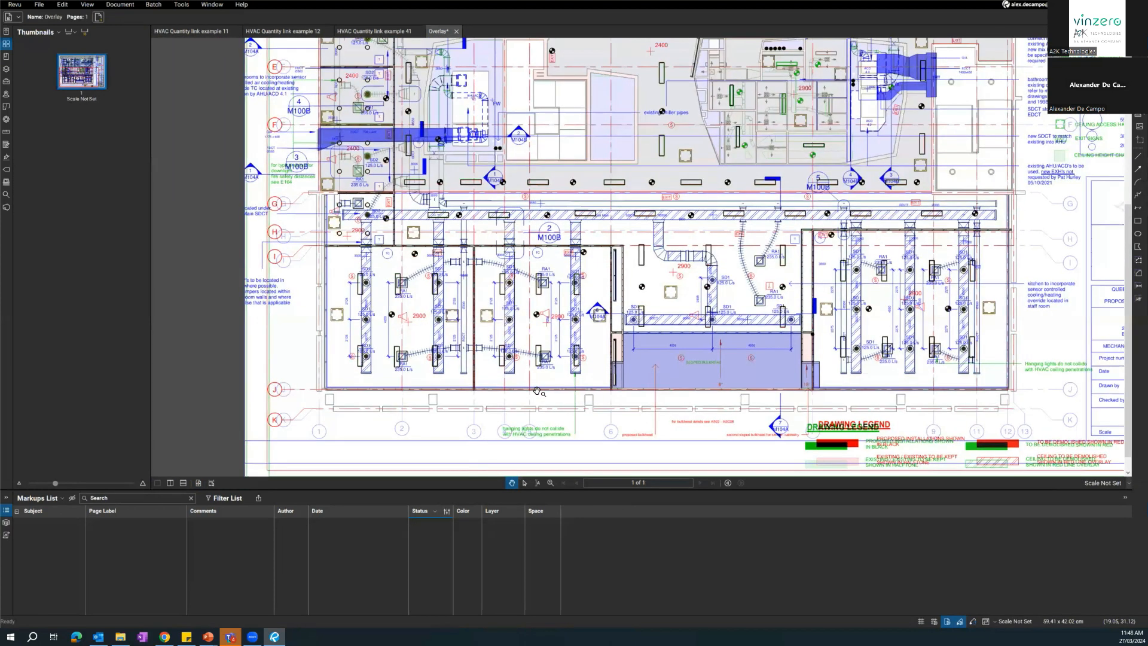
{"action": "left_click_drag", "start_coordinate": [526, 405], "coordinate": [230, 317]}
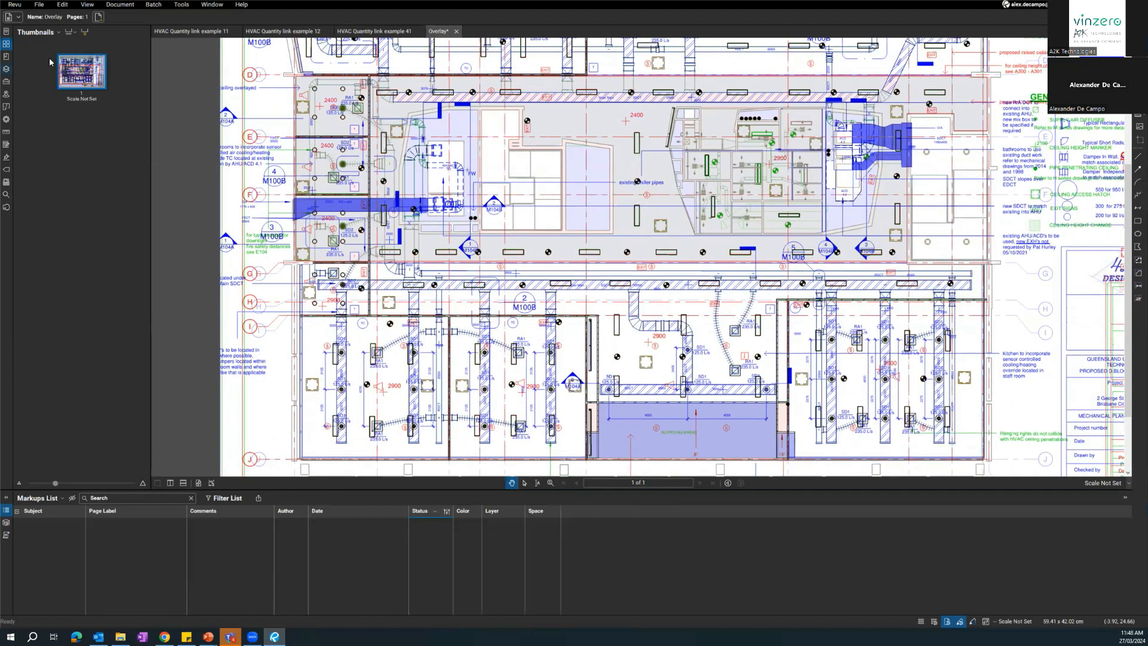
Show the overlay's layer list and widen it to display the full layer names.
{"action": "left_click", "coordinate": [6, 70]}
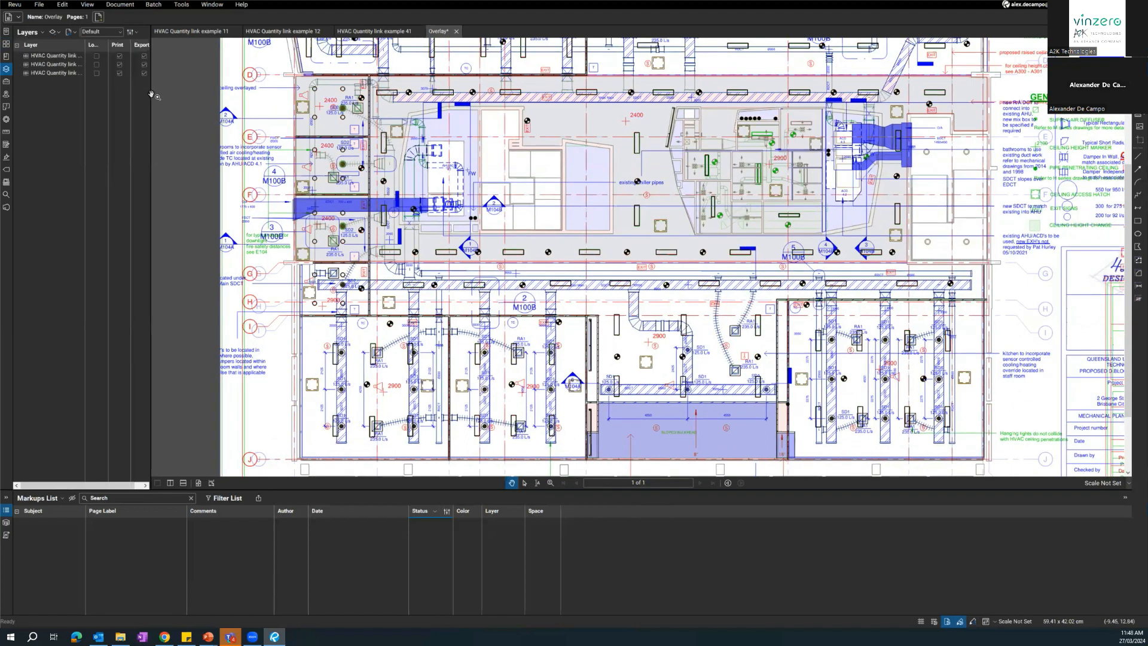
{"action": "left_click_drag", "start_coordinate": [234, 105], "coordinate": [263, 105]}
{"action": "double_click", "coordinate": [85, 46]}
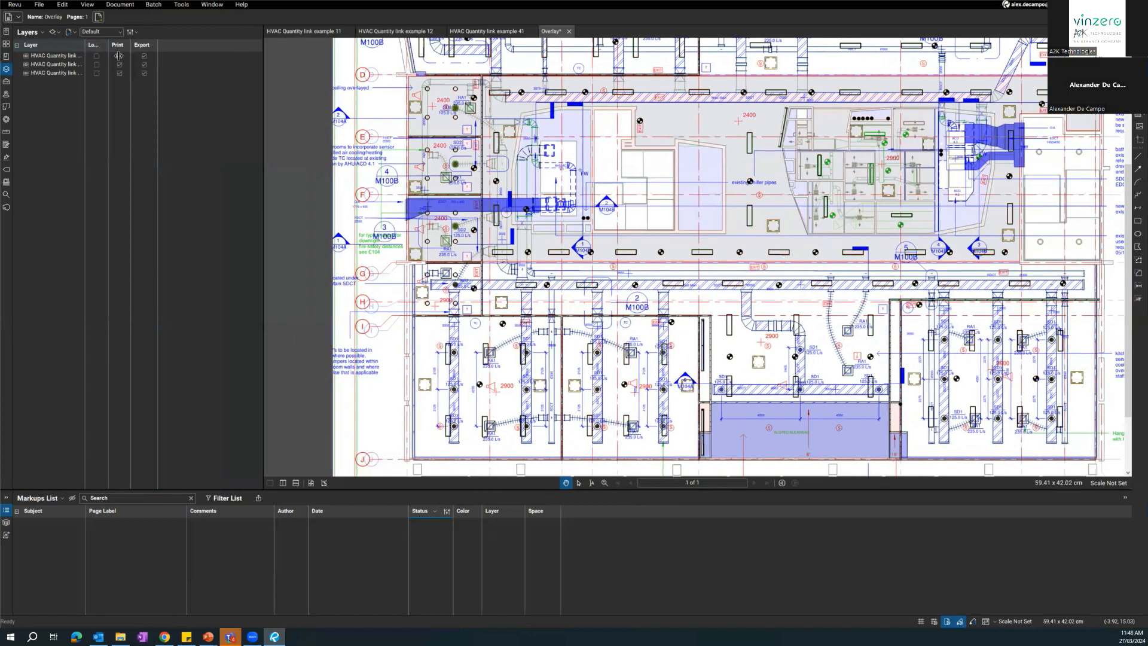
{"action": "left_click", "coordinate": [87, 64]}
{"action": "left_click", "coordinate": [93, 72]}
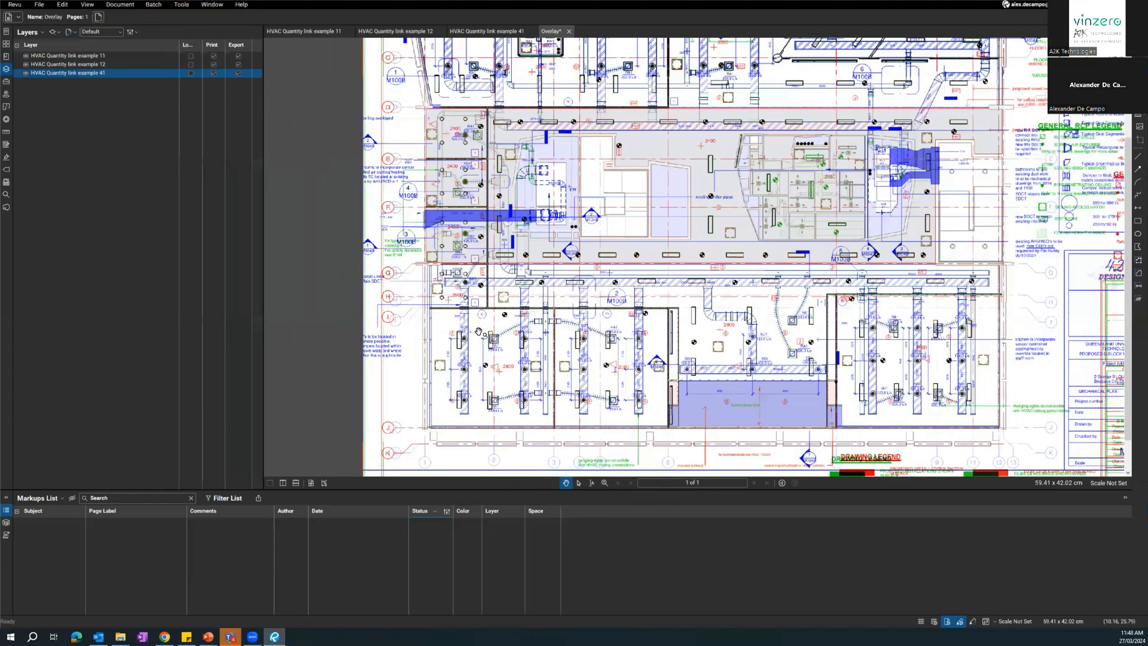
{"action": "left_click_drag", "start_coordinate": [500, 300], "coordinate": [478, 331]}
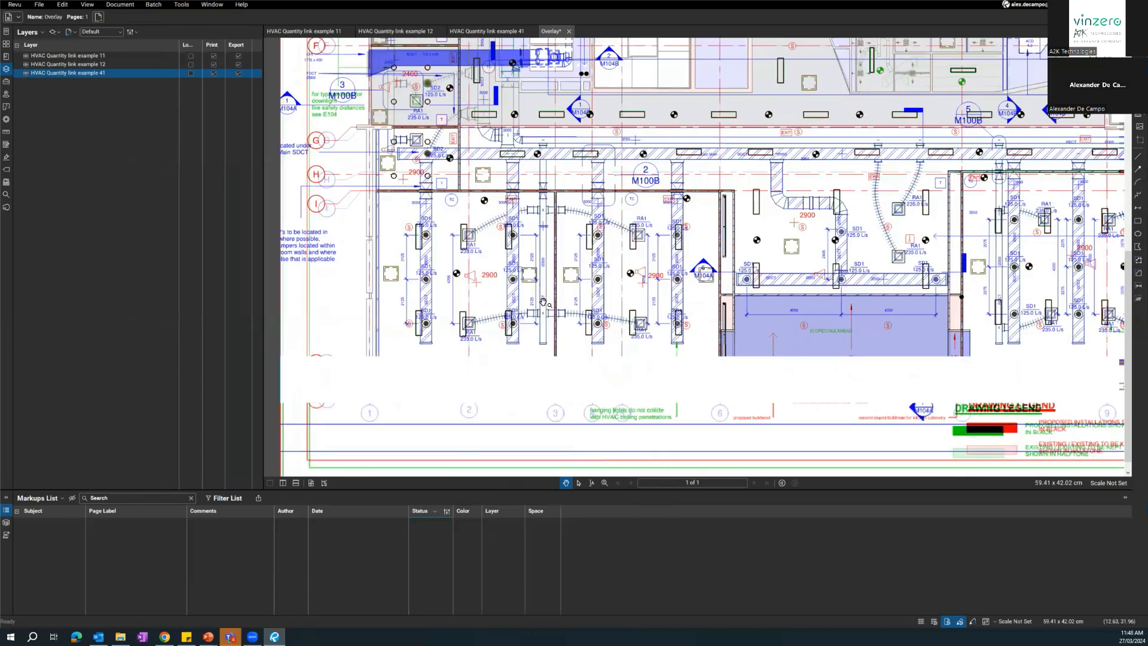
Hide the HVAC Quantity link example 12 and 41 layers and review the example 11 ceiling plan alone.
{"action": "left_click", "coordinate": [27, 64]}
{"action": "left_click_drag", "start_coordinate": [805, 203], "coordinate": [789, 310]}
{"action": "left_click_drag", "start_coordinate": [672, 311], "coordinate": [667, 344]}
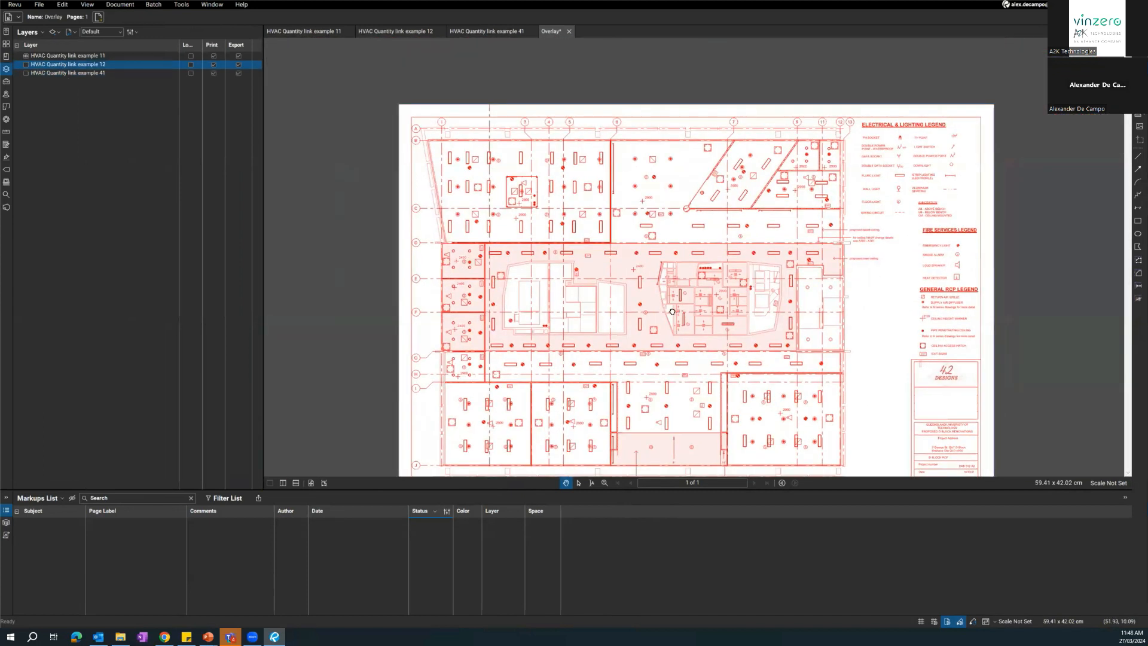
{"action": "scroll", "coordinate": [671, 311], "scroll_direction": "up", "scroll_amount": 6}
{"action": "scroll", "coordinate": [671, 310], "scroll_direction": "down", "scroll_amount": 1}
{"action": "scroll", "coordinate": [671, 310], "scroll_direction": "down", "scroll_amount": 2}
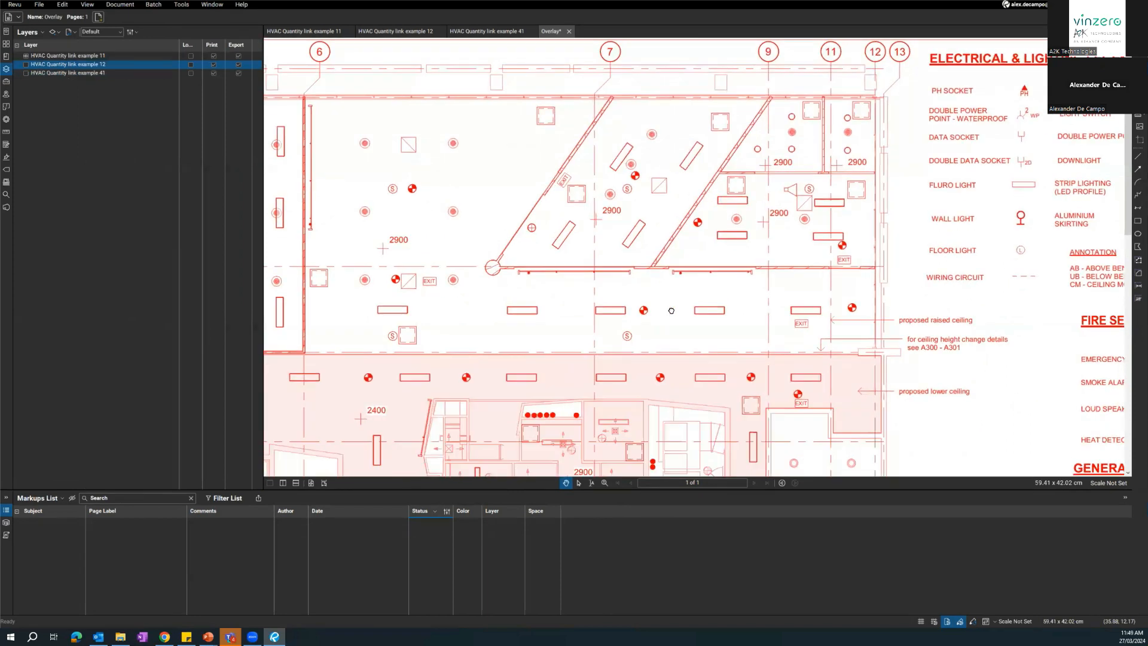
{"action": "mouse_move", "coordinate": [513, 331]}
{"action": "left_mouse_down"}
{"action": "mouse_move", "coordinate": [529, 316]}
{"action": "mouse_move", "coordinate": [623, 299]}
{"action": "left_mouse_up"}
{"action": "scroll", "coordinate": [623, 299], "scroll_direction": "down", "scroll_amount": 5}
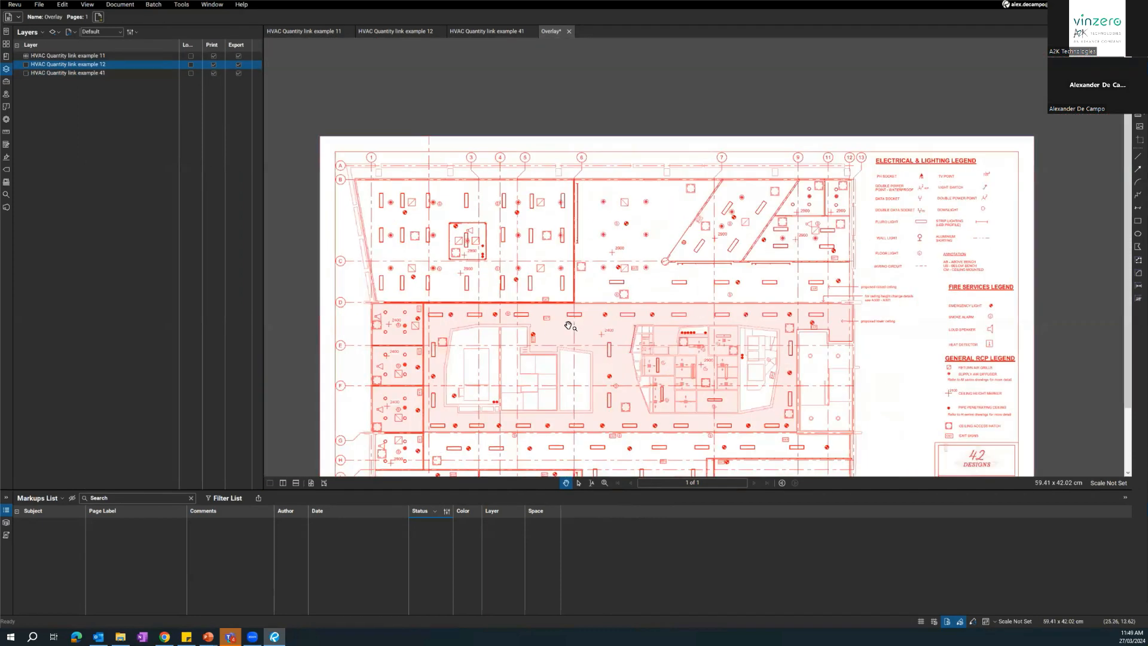
{"action": "left_click_drag", "start_coordinate": [437, 239], "coordinate": [530, 195]}
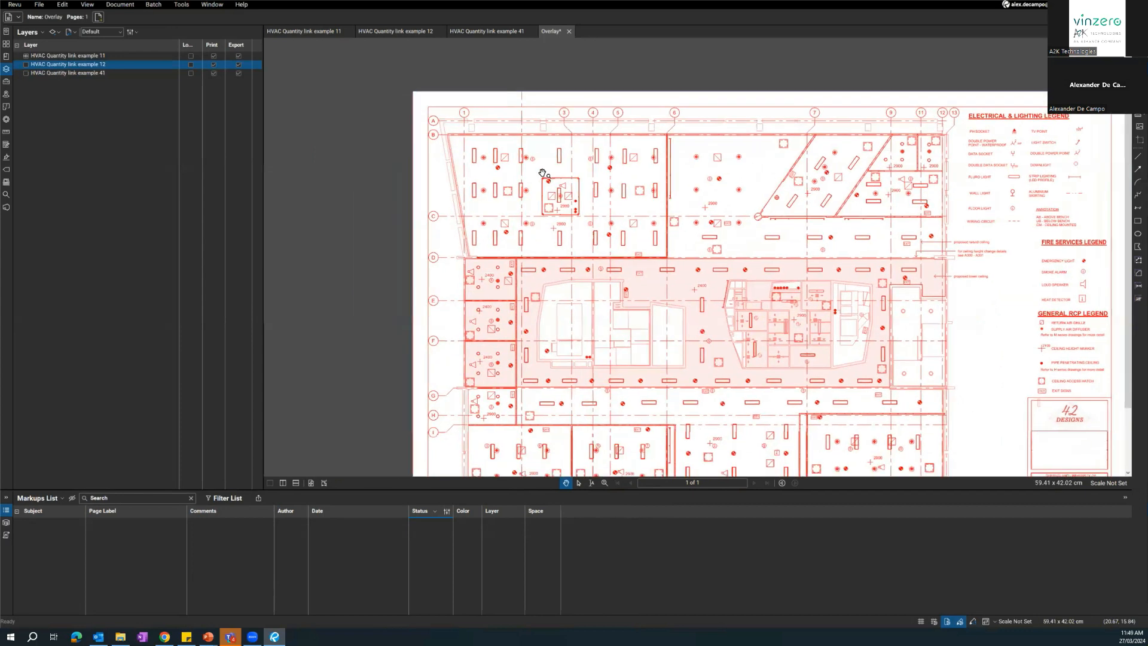
Turn the HVAC Quantity link example 12 layer back on over the example 11 plan.
{"action": "left_click", "coordinate": [26, 64]}
{"action": "scroll", "coordinate": [550, 173], "scroll_direction": "up", "scroll_amount": 1}
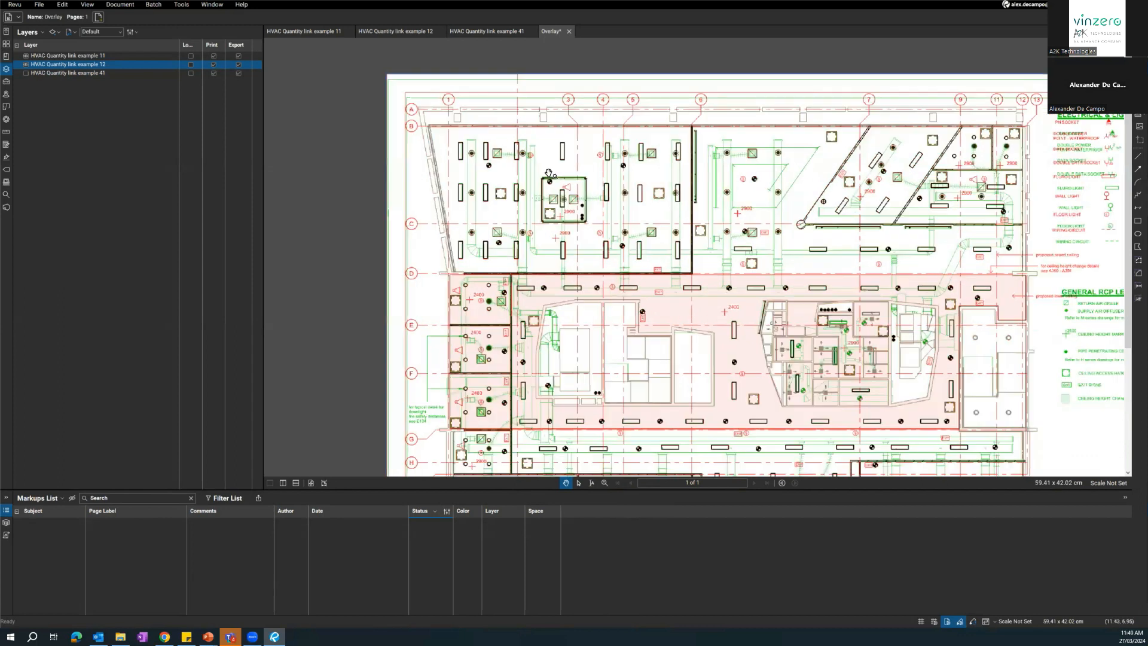
{"action": "scroll", "coordinate": [549, 174], "scroll_direction": "up", "scroll_amount": 1}
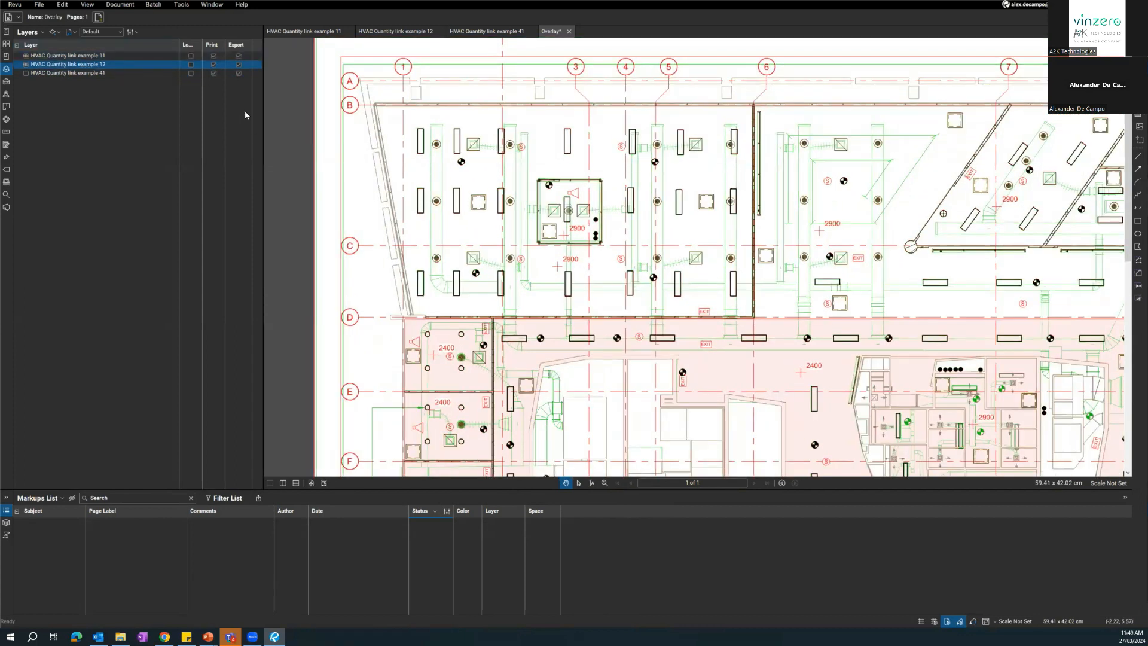
Switch the HVAC Quantity link example 12 layer off and on again to compare it with the example 11 plan.
{"action": "left_click", "coordinate": [26, 63]}
{"action": "left_click", "coordinate": [81, 56]}
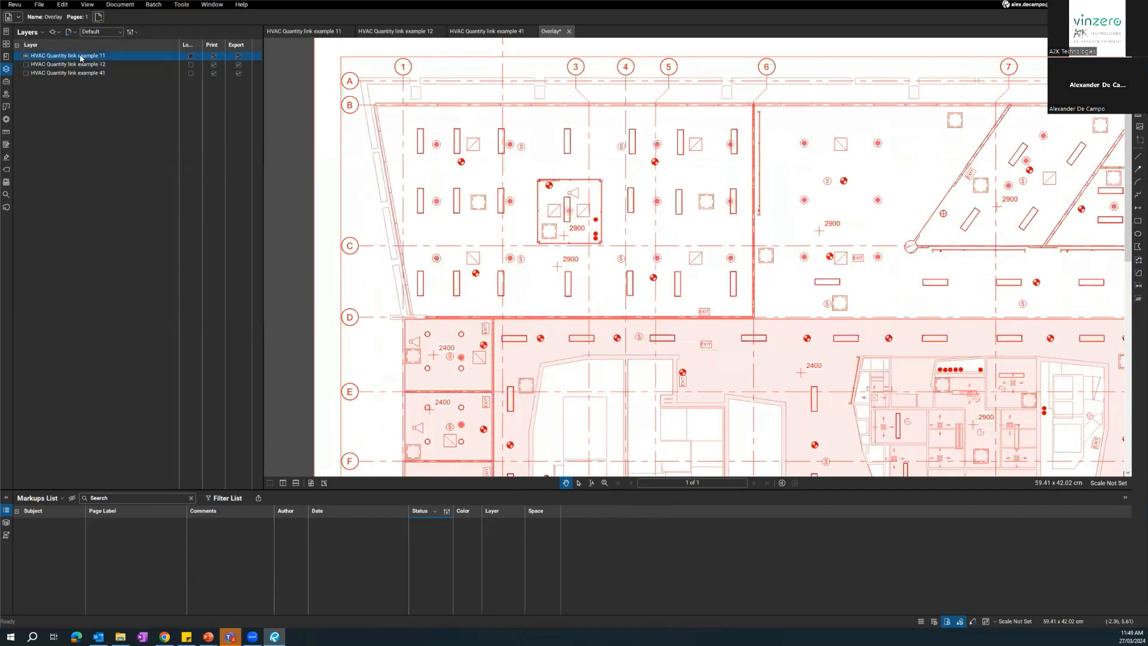
{"action": "left_click", "coordinate": [34, 65]}
{"action": "left_click", "coordinate": [27, 65]}
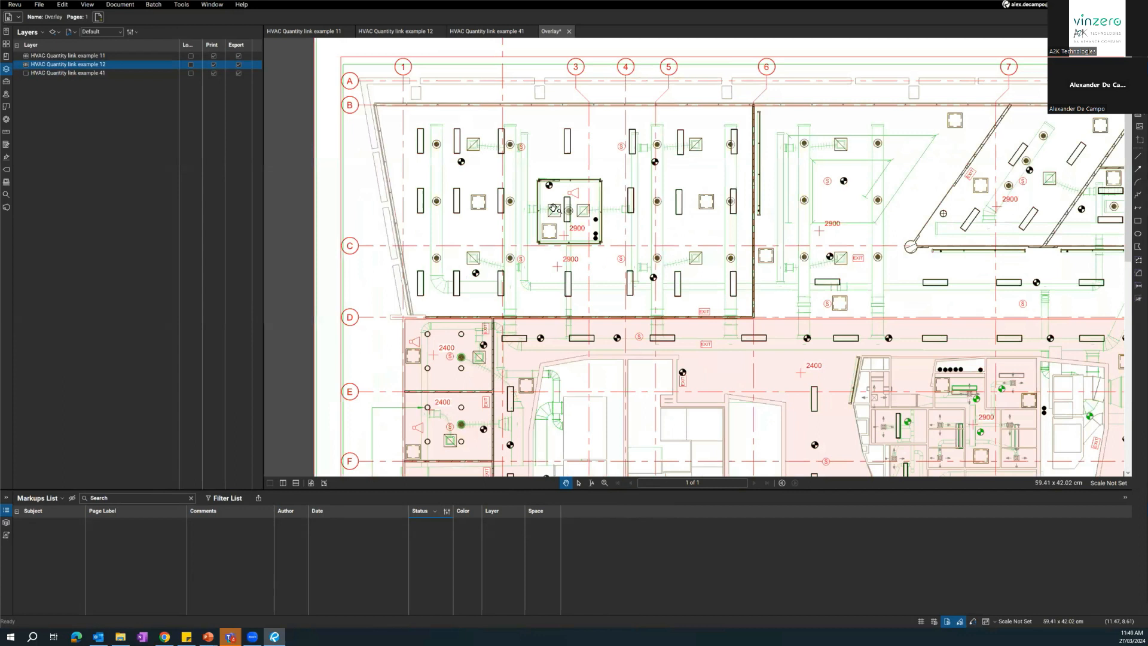
Inspect how the light fittings and diffusers of the example 11 and 12 layers align with the green ductwork around grids C and D.
{"action": "scroll", "coordinate": [706, 199], "scroll_direction": "up", "scroll_amount": 3}
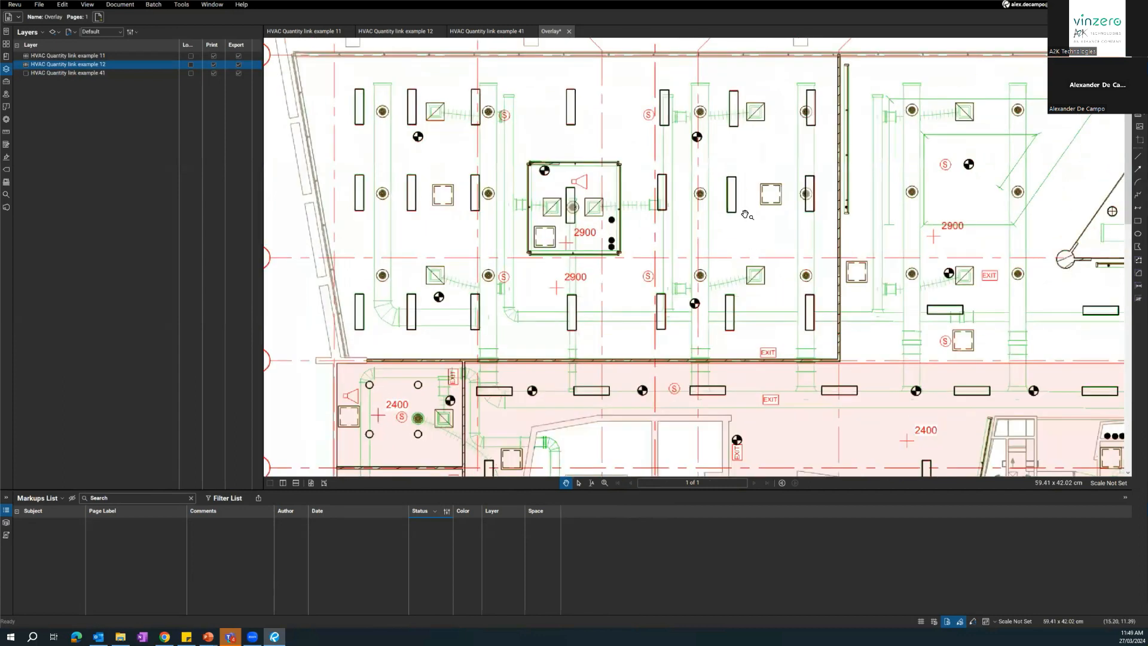
{"action": "scroll", "coordinate": [555, 202], "scroll_direction": "up", "scroll_amount": 5}
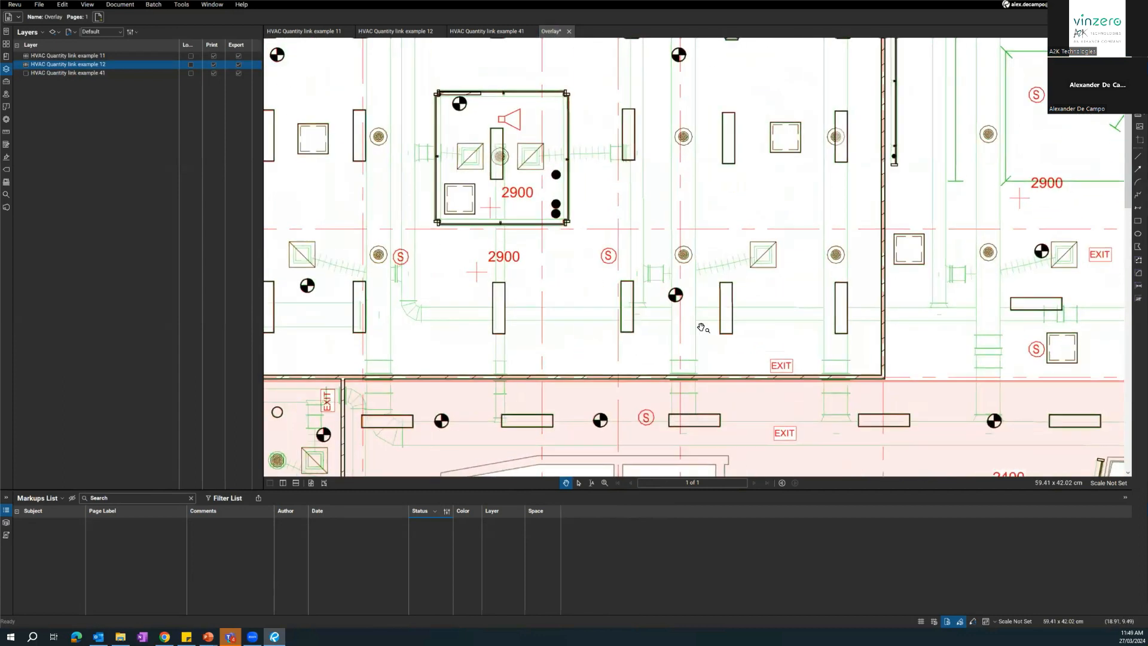
{"action": "scroll", "coordinate": [608, 342], "scroll_direction": "down", "scroll_amount": 1}
{"action": "left_click_drag", "start_coordinate": [537, 461], "coordinate": [670, 282]}
{"action": "scroll", "coordinate": [657, 284], "scroll_direction": "up", "scroll_amount": 2}
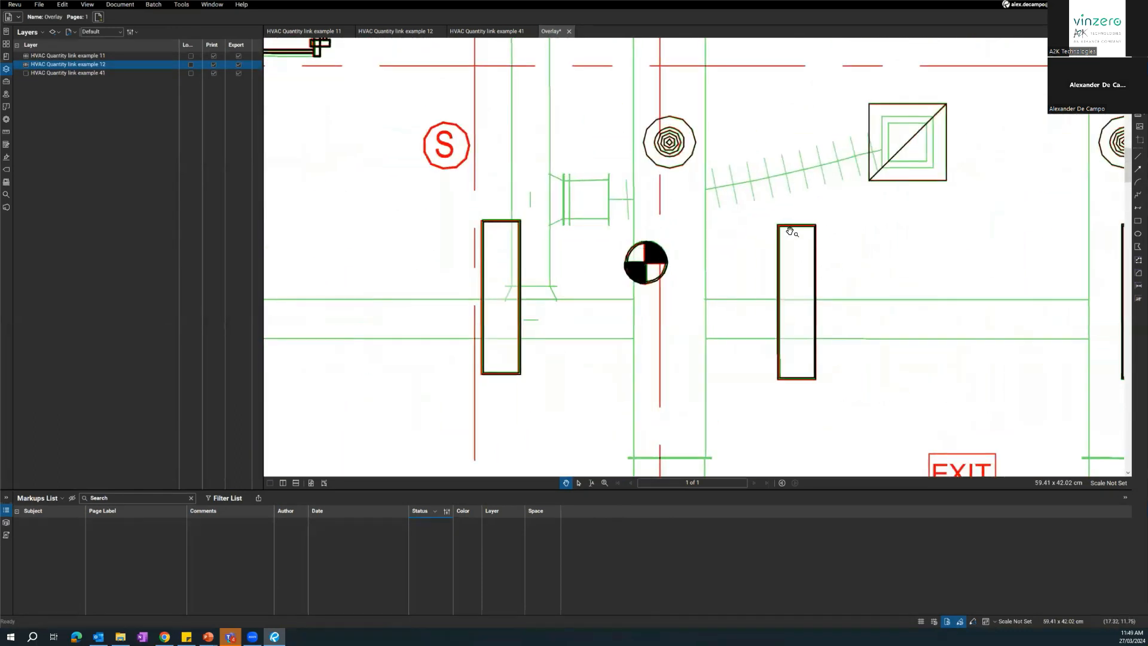
{"action": "scroll", "coordinate": [881, 261], "scroll_direction": "right", "scroll_amount": 4}
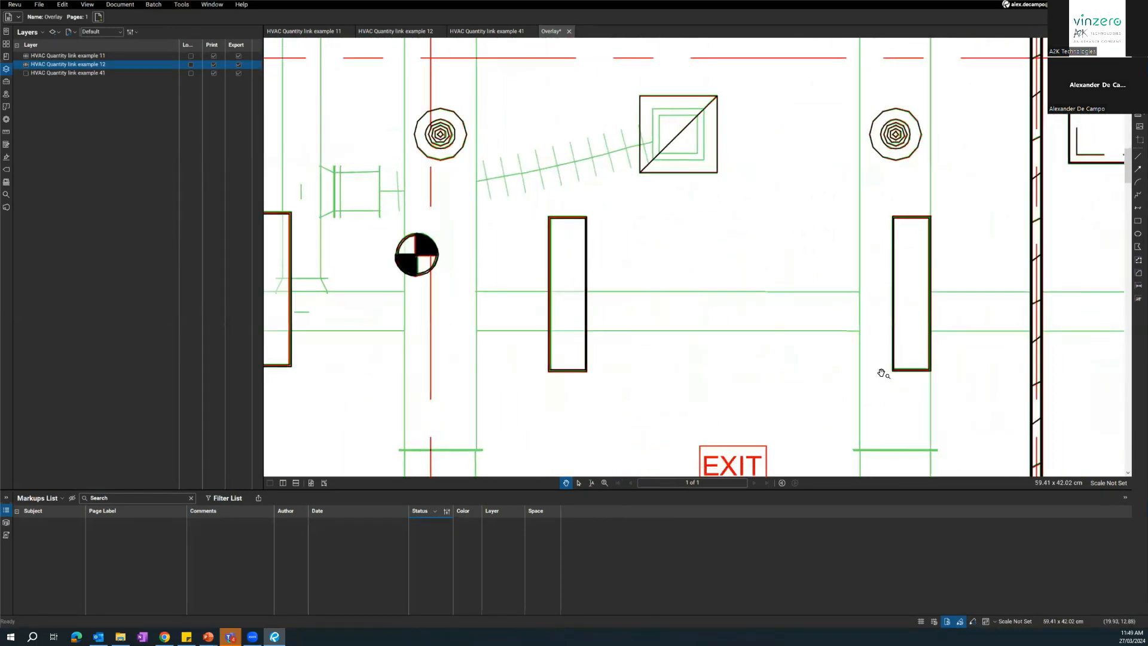
{"action": "scroll", "coordinate": [881, 372], "scroll_direction": "down", "scroll_amount": 1}
{"action": "left_click_drag", "start_coordinate": [796, 421], "coordinate": [720, 231]}
{"action": "left_click_drag", "start_coordinate": [921, 370], "coordinate": [811, 269]}
{"action": "scroll", "coordinate": [723, 299], "scroll_direction": "down", "scroll_amount": 1}
{"action": "left_click_drag", "start_coordinate": [744, 301], "coordinate": [592, 239]}
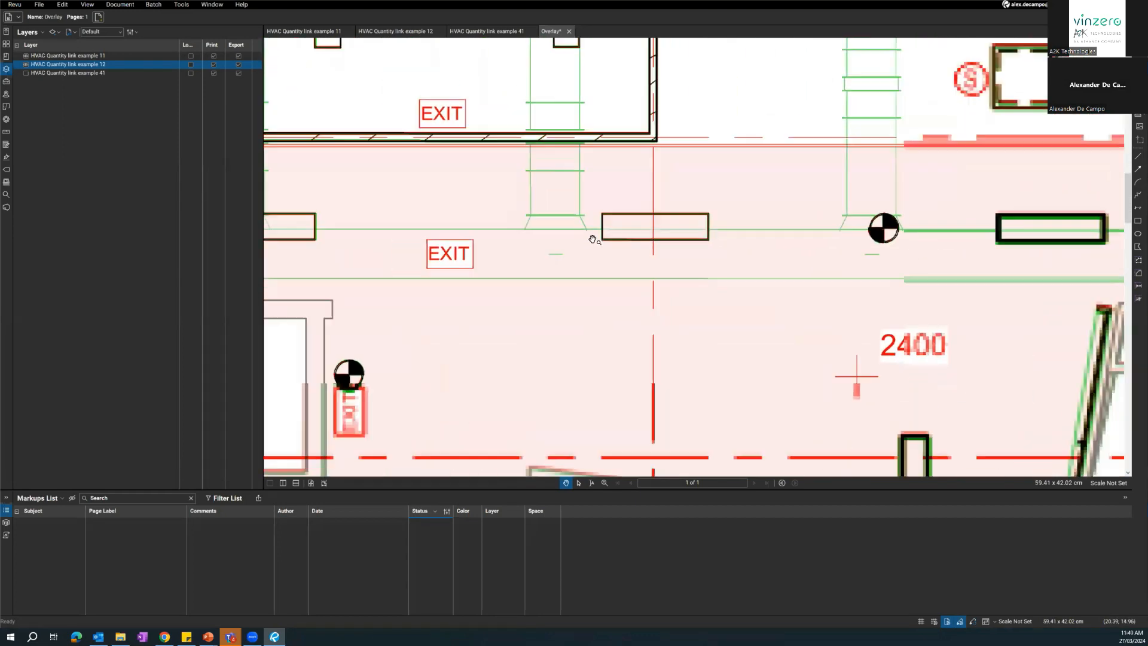
Inspect the example 11 and 12 overlay from the central corridor and core down to the rooms below for misaligned lights, diffusers and ductwork.
{"action": "scroll", "coordinate": [592, 239], "scroll_direction": "down", "scroll_amount": 2}
{"action": "mouse_move", "coordinate": [918, 315]}
{"action": "left_mouse_down"}
{"action": "mouse_move", "coordinate": [841, 77]}
{"action": "mouse_move", "coordinate": [800, 92]}
{"action": "left_mouse_up"}
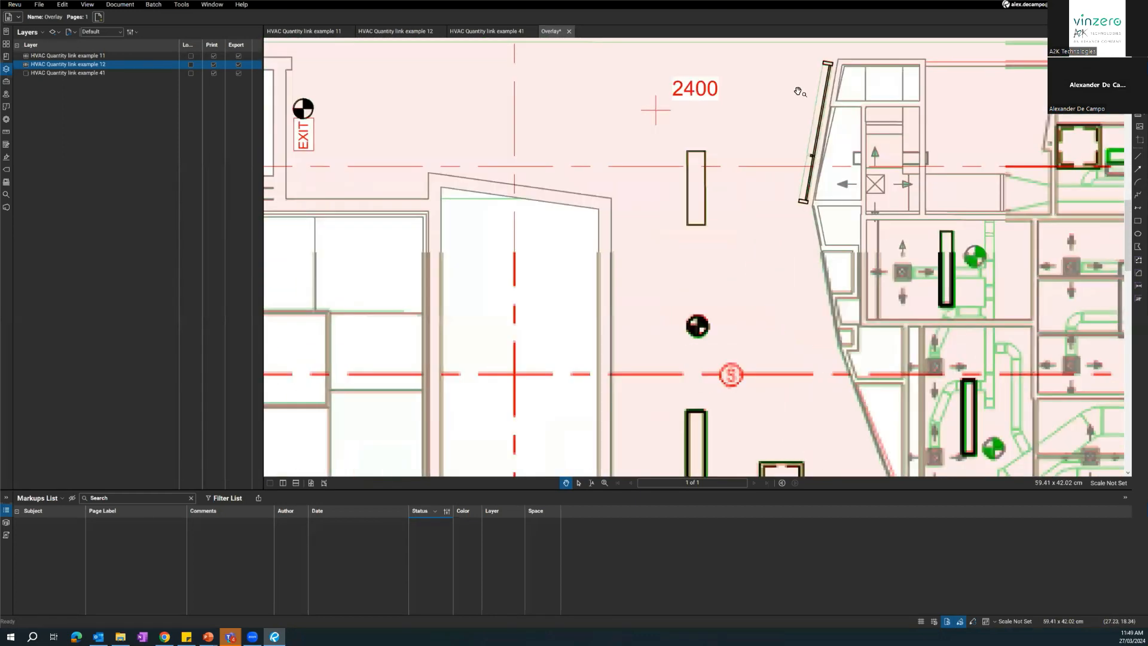
{"action": "left_click_drag", "start_coordinate": [862, 410], "coordinate": [814, 266]}
{"action": "left_click_drag", "start_coordinate": [553, 197], "coordinate": [459, 228]}
{"action": "left_click_drag", "start_coordinate": [903, 175], "coordinate": [546, 90]}
{"action": "scroll", "coordinate": [696, 349], "scroll_direction": "down", "scroll_amount": 2}
{"action": "left_click_drag", "start_coordinate": [749, 255], "coordinate": [640, 63]}
{"action": "left_click_drag", "start_coordinate": [746, 351], "coordinate": [709, 282]}
{"action": "scroll", "coordinate": [736, 303], "scroll_direction": "down", "scroll_amount": 1}
{"action": "left_click_drag", "start_coordinate": [668, 458], "coordinate": [763, 325]}
{"action": "left_click_drag", "start_coordinate": [452, 330], "coordinate": [640, 342]}
{"action": "mouse_move", "coordinate": [589, 275]}
{"action": "left_mouse_down"}
{"action": "mouse_move", "coordinate": [627, 301]}
{"action": "mouse_move", "coordinate": [640, 339]}
{"action": "left_mouse_up"}
{"action": "mouse_move", "coordinate": [425, 348]}
{"action": "left_mouse_down"}
{"action": "mouse_move", "coordinate": [504, 357]}
{"action": "mouse_move", "coordinate": [517, 318]}
{"action": "left_mouse_up"}
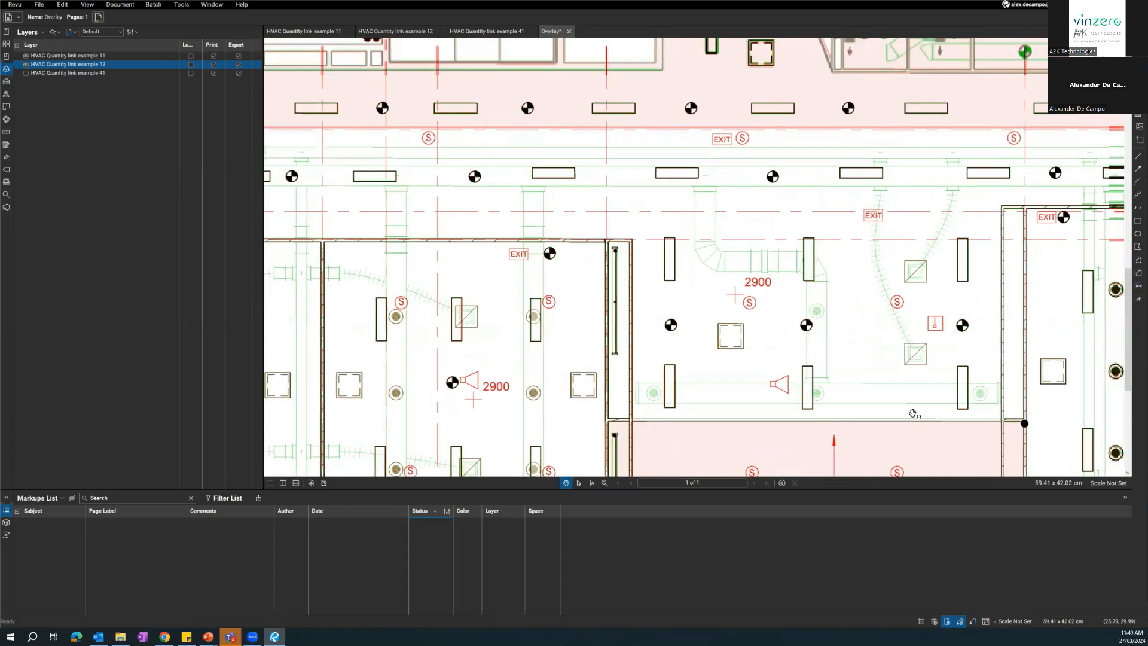
Mark the two upper diffusers that overlap light fittings in the 2900 ceiling room beside the entry with one Cloud markup each.
{"action": "scroll", "coordinate": [913, 406], "scroll_direction": "up", "scroll_amount": 3}
{"action": "scroll", "coordinate": [787, 374], "scroll_direction": "down", "scroll_amount": 3}
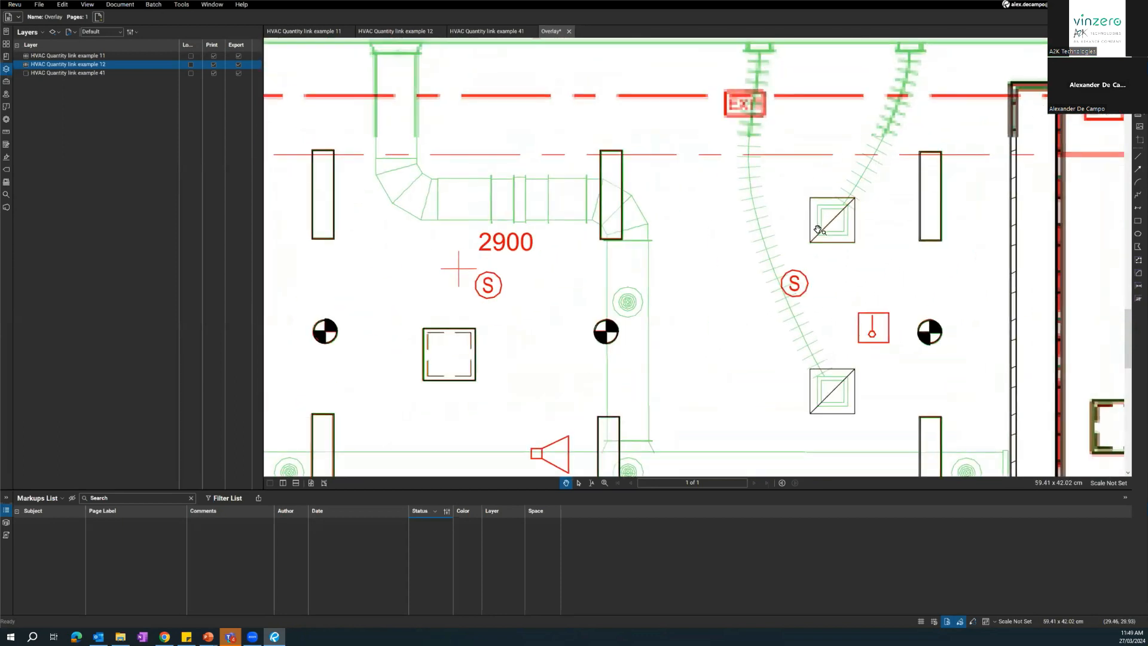
{"action": "scroll", "coordinate": [825, 200], "scroll_direction": "up", "scroll_amount": 3}
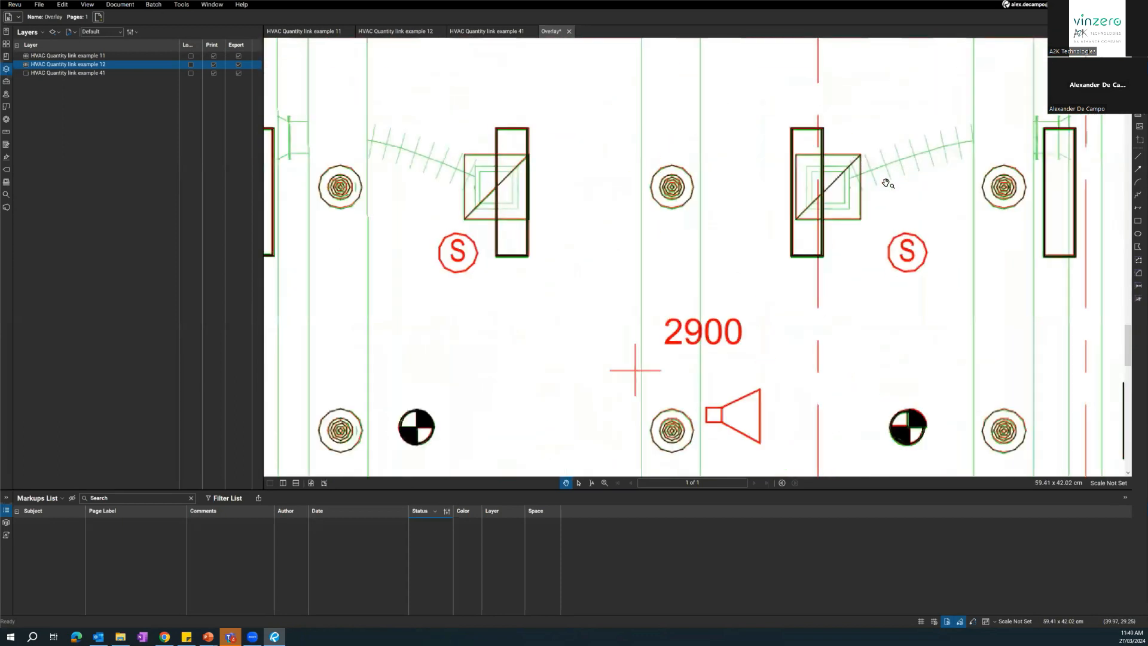
{"action": "left_click_drag", "start_coordinate": [810, 222], "coordinate": [785, 242]}
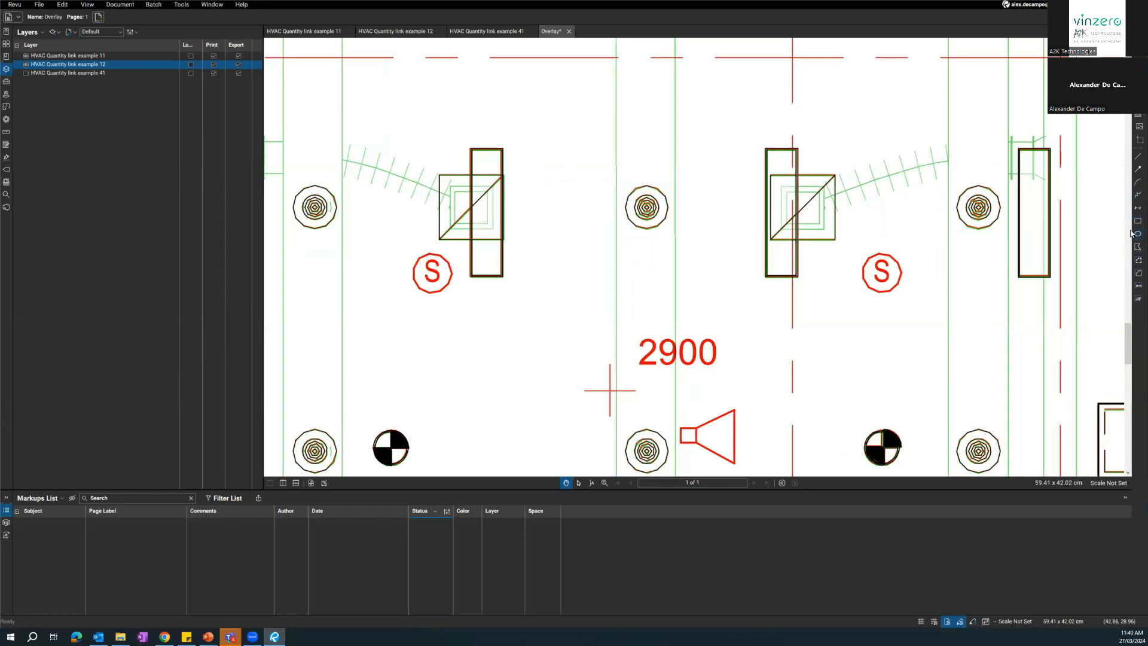
{"action": "key", "text": "c"}
{"action": "scroll", "coordinate": [697, 305], "scroll_direction": "down", "scroll_amount": 1}
{"action": "left_click_drag", "start_coordinate": [713, 156], "coordinate": [850, 300]}
{"action": "key", "text": "c"}
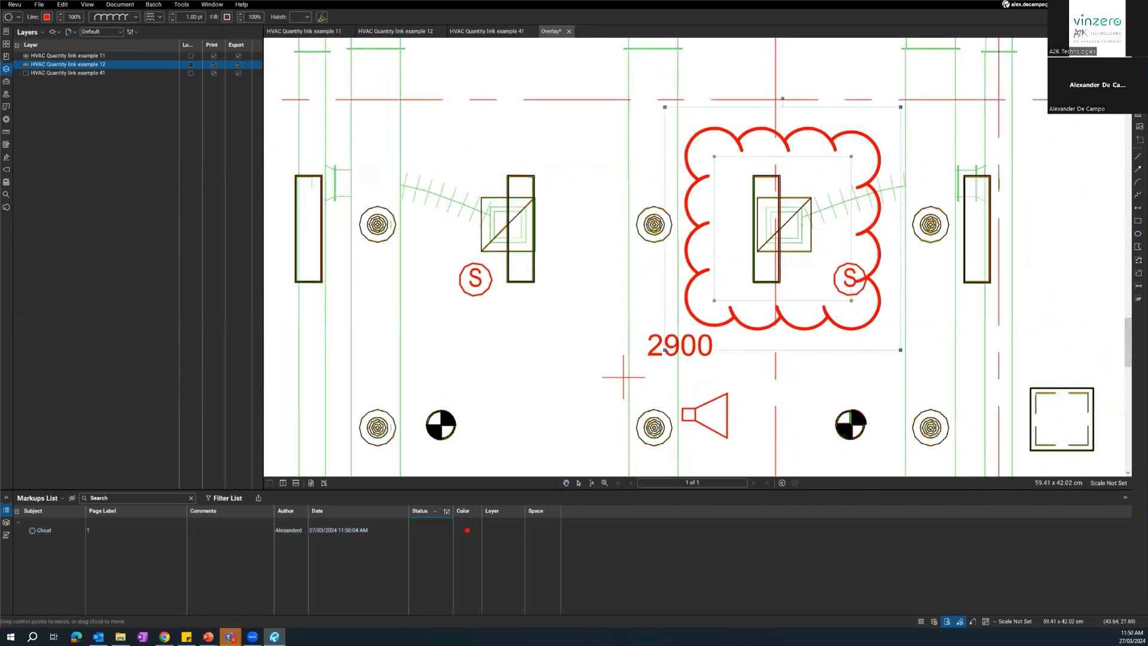
{"action": "left_click_drag", "start_coordinate": [394, 139], "coordinate": [591, 320]}
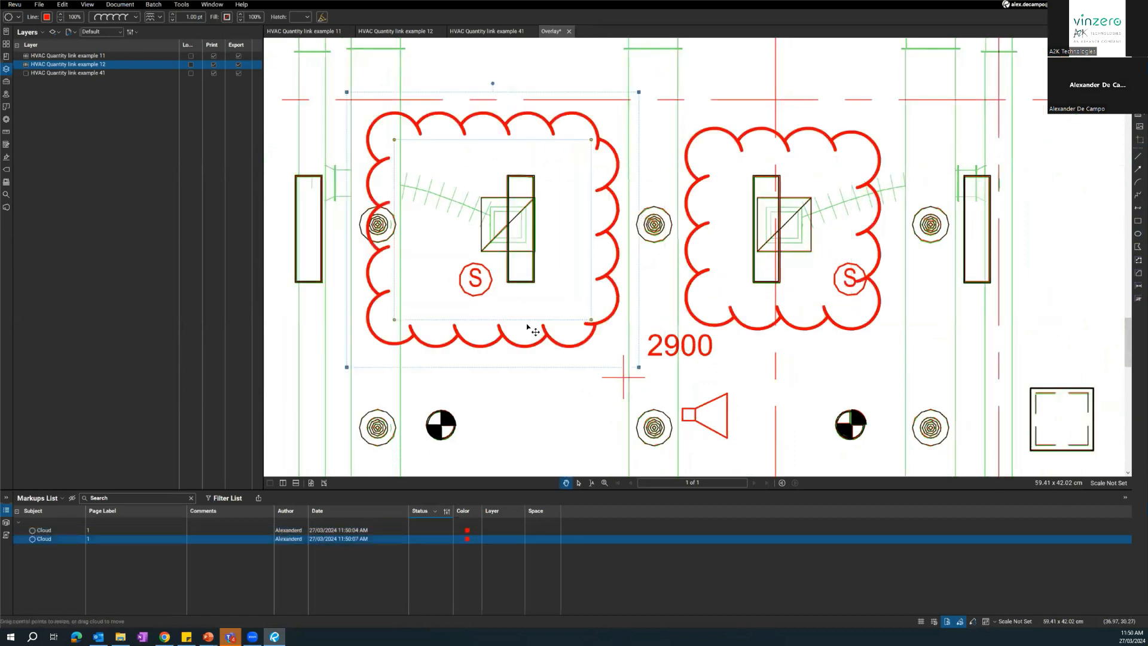
Draw a Cloud markup around each of the two lower diffuser and light fitting clashes in the same room.
{"action": "scroll", "coordinate": [527, 321], "scroll_direction": "down", "scroll_amount": 2}
{"action": "mouse_move", "coordinate": [531, 401]}
{"action": "left_mouse_down"}
{"action": "mouse_move", "coordinate": [633, 307]}
{"action": "mouse_move", "coordinate": [690, 214]}
{"action": "mouse_move", "coordinate": [749, 286]}
{"action": "left_mouse_up"}
{"action": "scroll", "coordinate": [690, 214], "scroll_direction": "down", "scroll_amount": 1}
{"action": "key", "text": "c"}
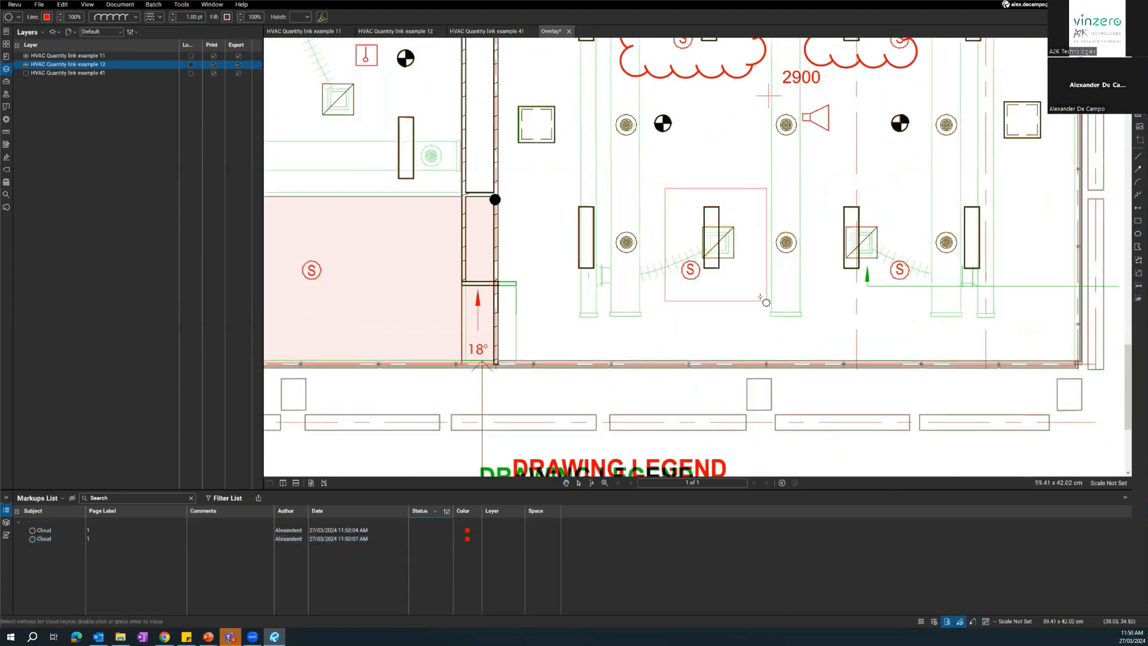
{"action": "key", "text": "c"}
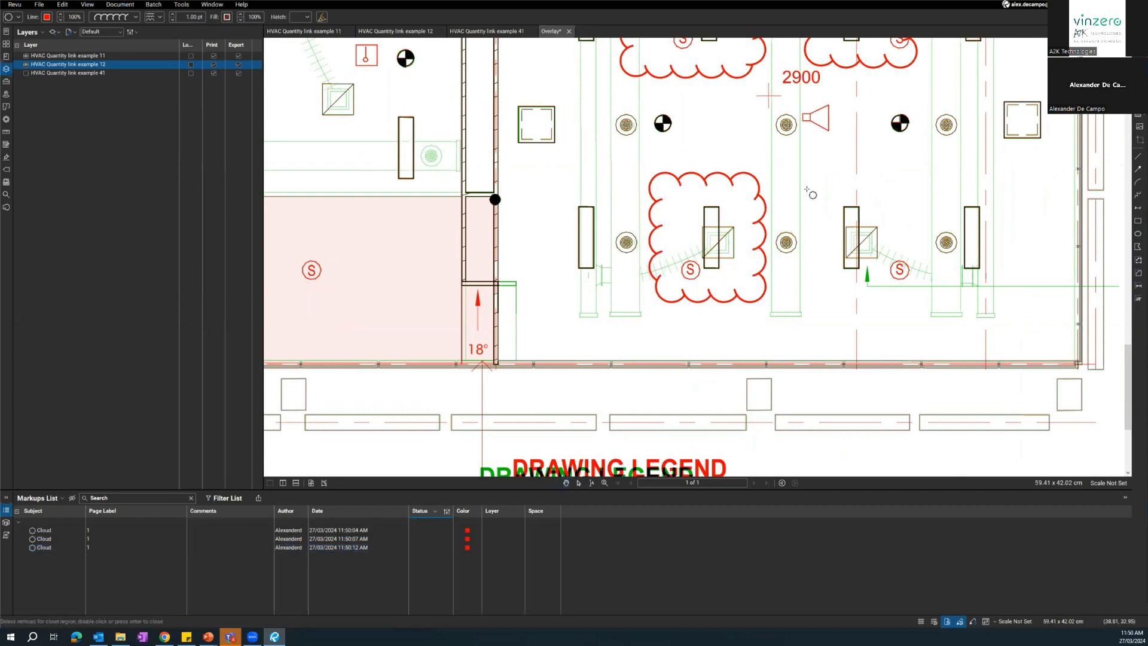
{"action": "left_click_drag", "start_coordinate": [821, 192], "coordinate": [914, 308]}
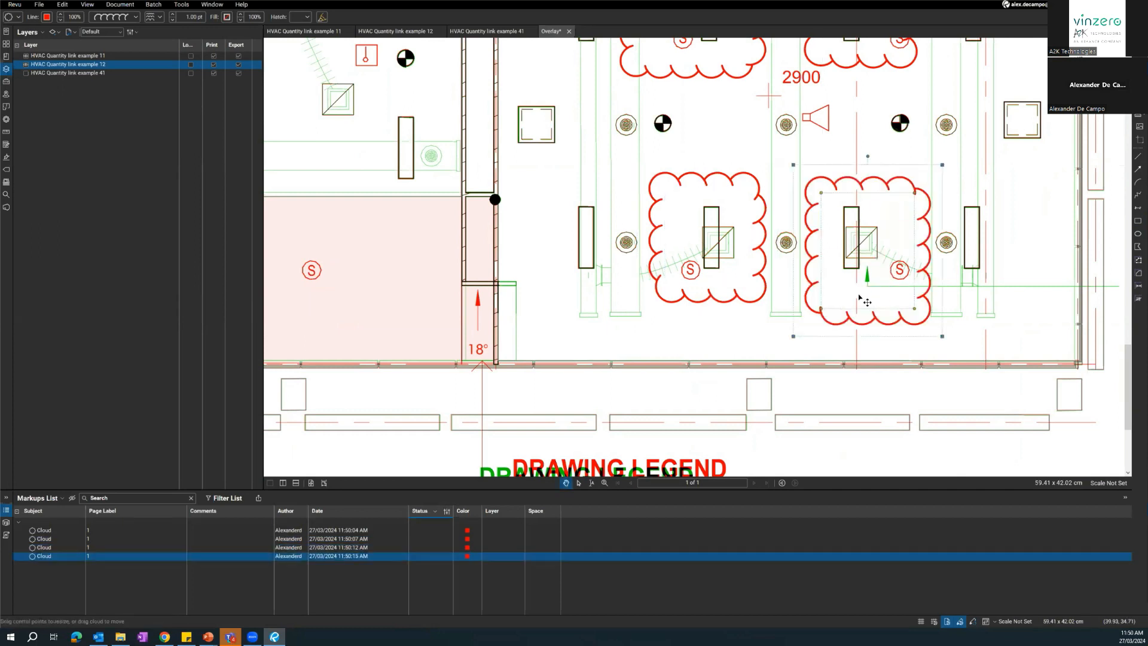
Review the whole clouded overlay, and examine the duct layout on the HVAC Quantity link example 41 mechanical plan.
{"action": "scroll", "coordinate": [718, 343], "scroll_direction": "down", "scroll_amount": 5}
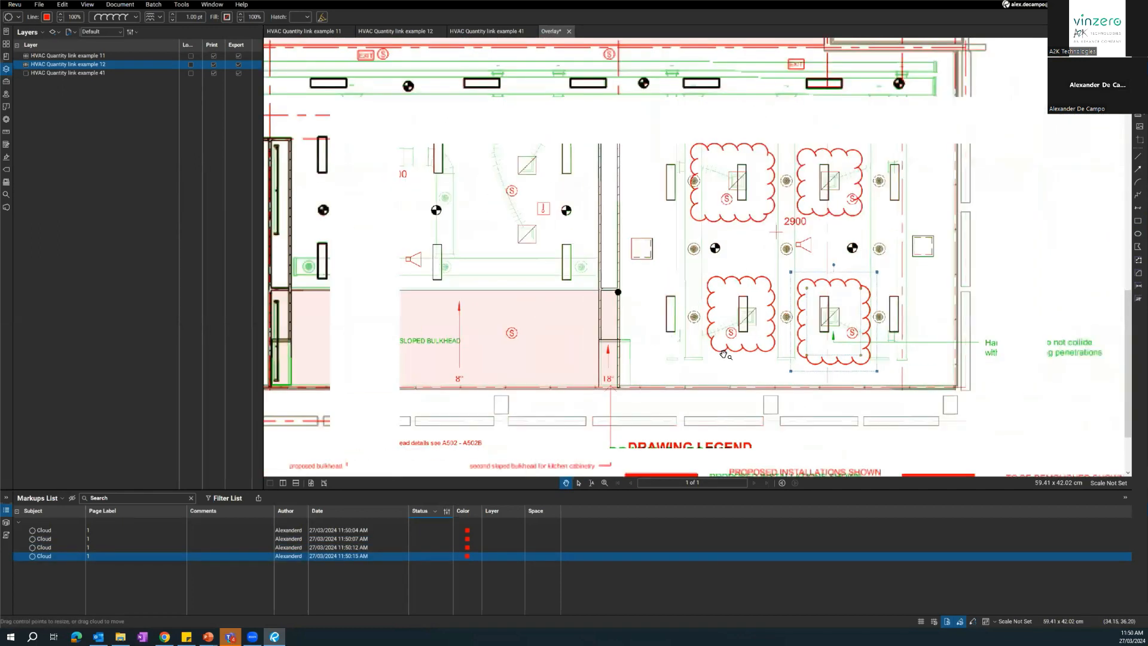
{"action": "mouse_move", "coordinate": [609, 349]}
{"action": "left_mouse_down"}
{"action": "mouse_move", "coordinate": [671, 361]}
{"action": "mouse_move", "coordinate": [674, 475]}
{"action": "left_mouse_up"}
{"action": "mouse_move", "coordinate": [677, 305]}
{"action": "left_mouse_down"}
{"action": "mouse_move", "coordinate": [673, 435]}
{"action": "mouse_move", "coordinate": [686, 345]}
{"action": "left_mouse_up"}
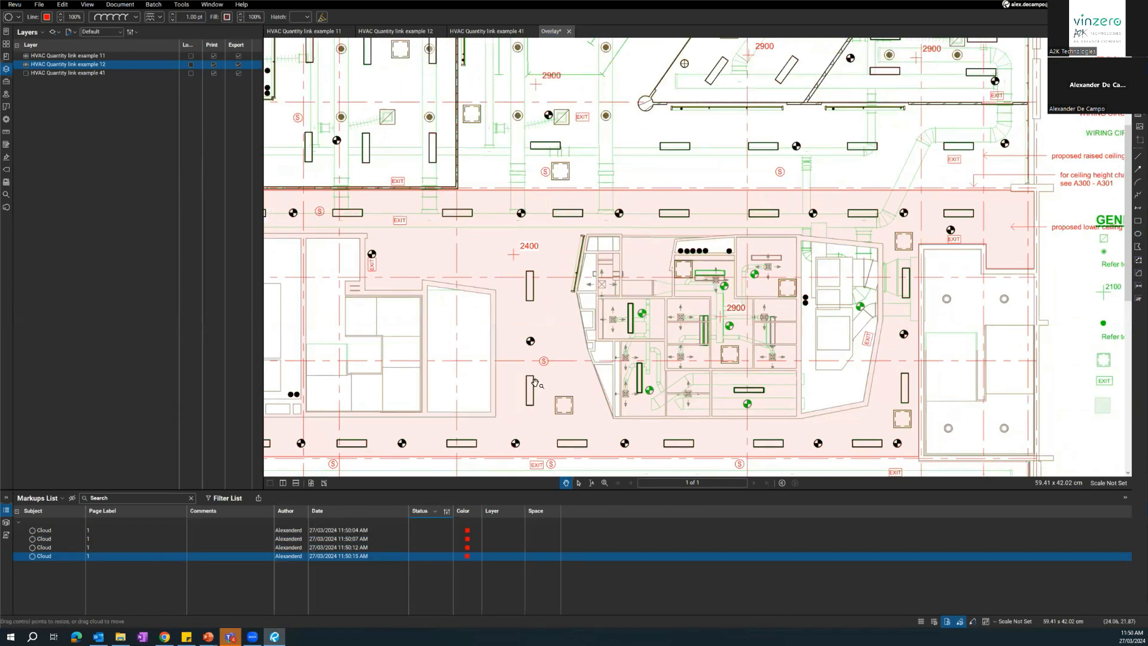
{"action": "scroll", "coordinate": [668, 340], "scroll_direction": "down", "scroll_amount": 5}
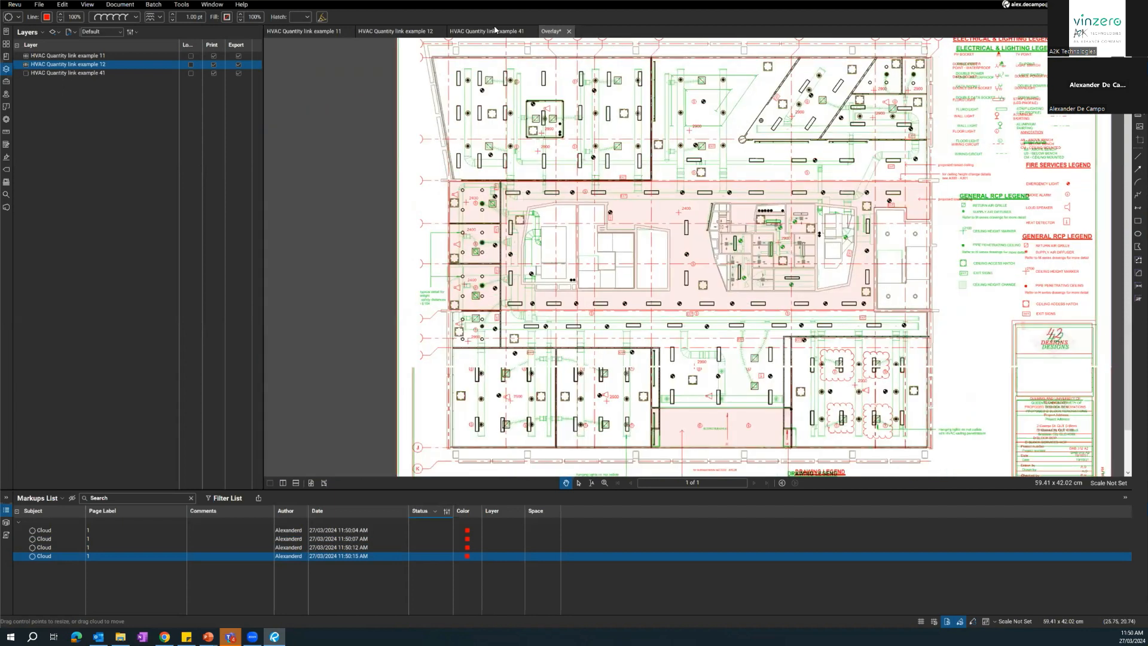
{"action": "left_click", "coordinate": [490, 31]}
{"action": "left_click_drag", "start_coordinate": [657, 300], "coordinate": [663, 321]}
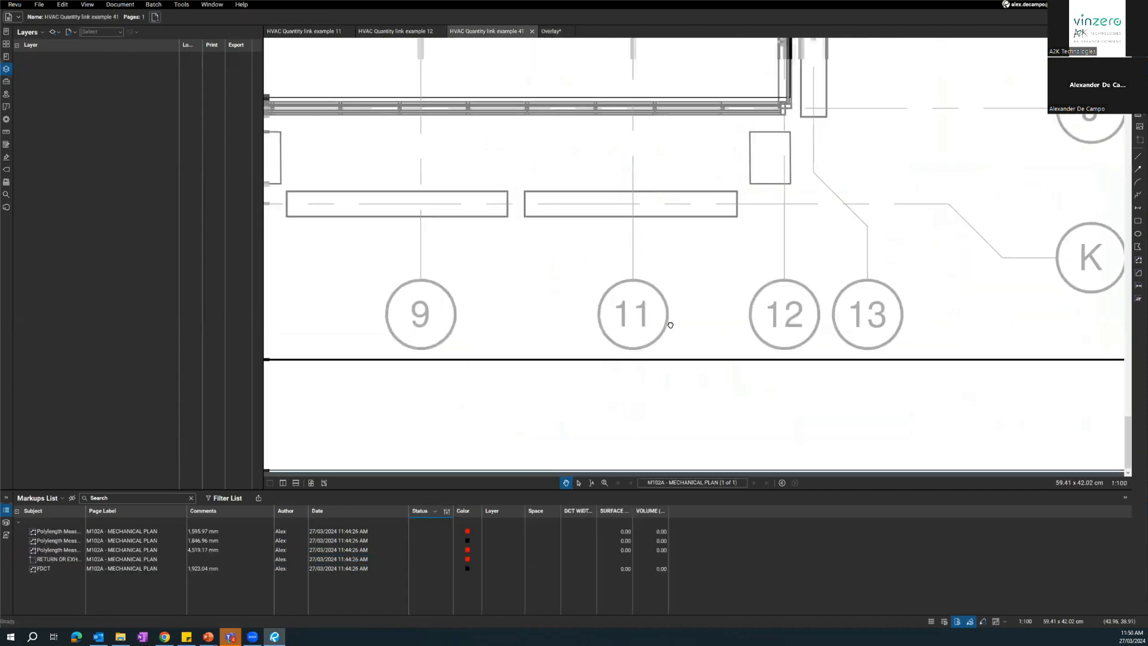
{"action": "scroll", "coordinate": [662, 311], "scroll_direction": "down", "scroll_amount": 5}
{"action": "scroll", "coordinate": [760, 367], "scroll_direction": "down", "scroll_amount": 3}
{"action": "scroll", "coordinate": [761, 368], "scroll_direction": "down", "scroll_amount": 5}
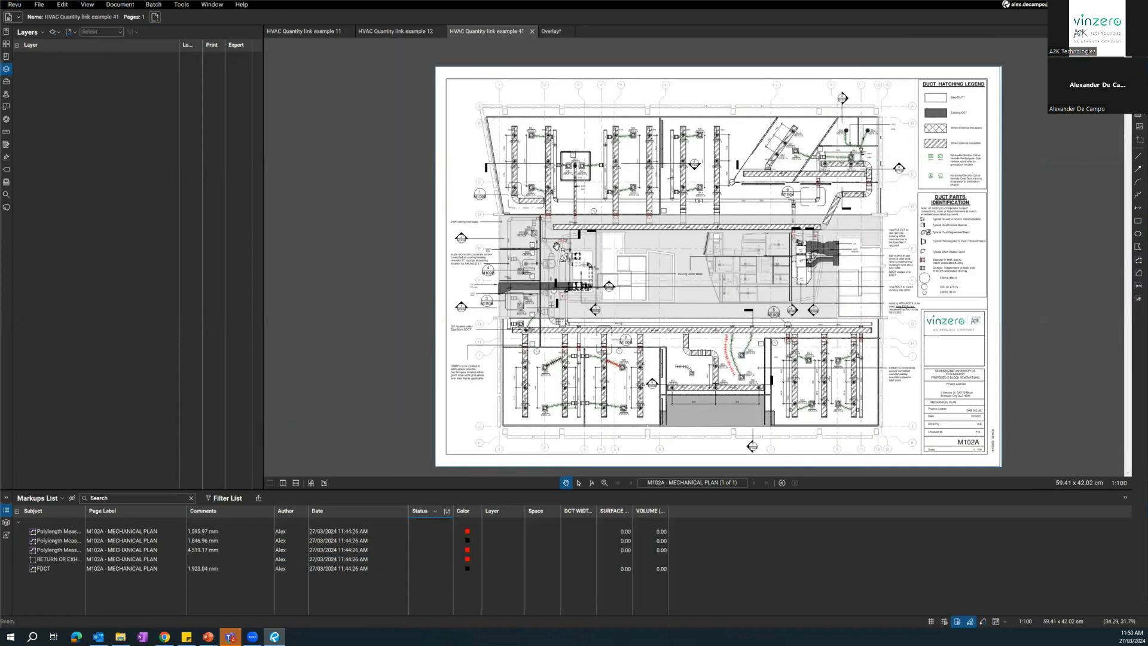
{"action": "scroll", "coordinate": [489, 102], "scroll_direction": "up", "scroll_amount": 6}
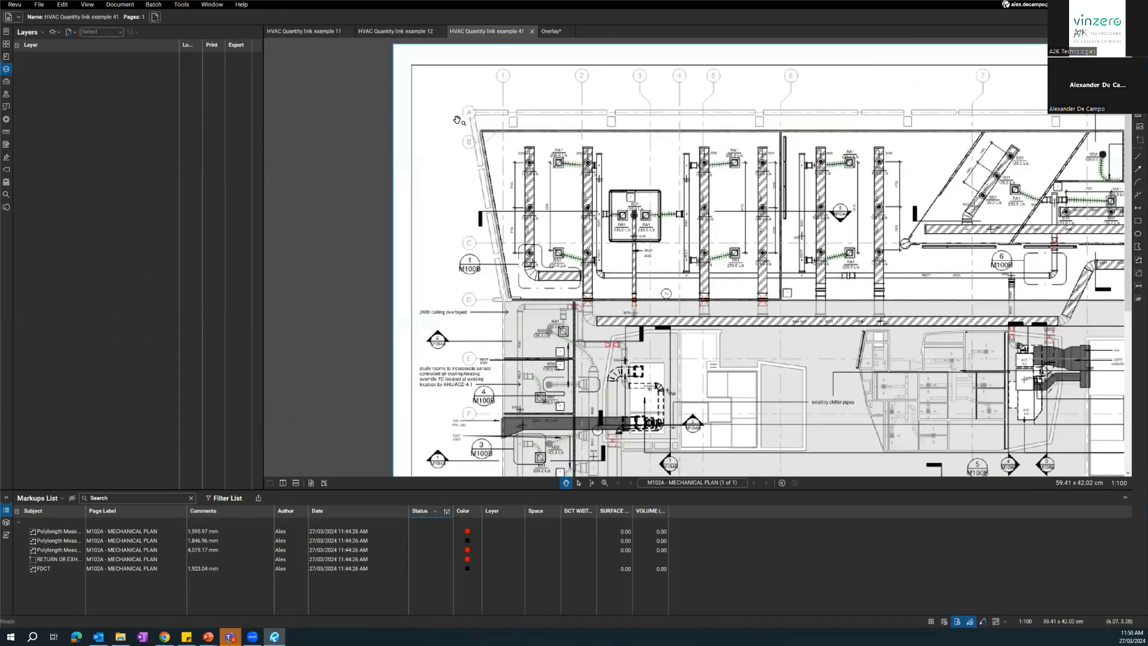
{"action": "scroll", "coordinate": [538, 41], "scroll_direction": "down", "scroll_amount": 3}
Return to the Overlay drawing and show the example 41 mechanical layer with example 11, hiding the example 12 layer.
{"action": "left_click", "coordinate": [550, 33]}
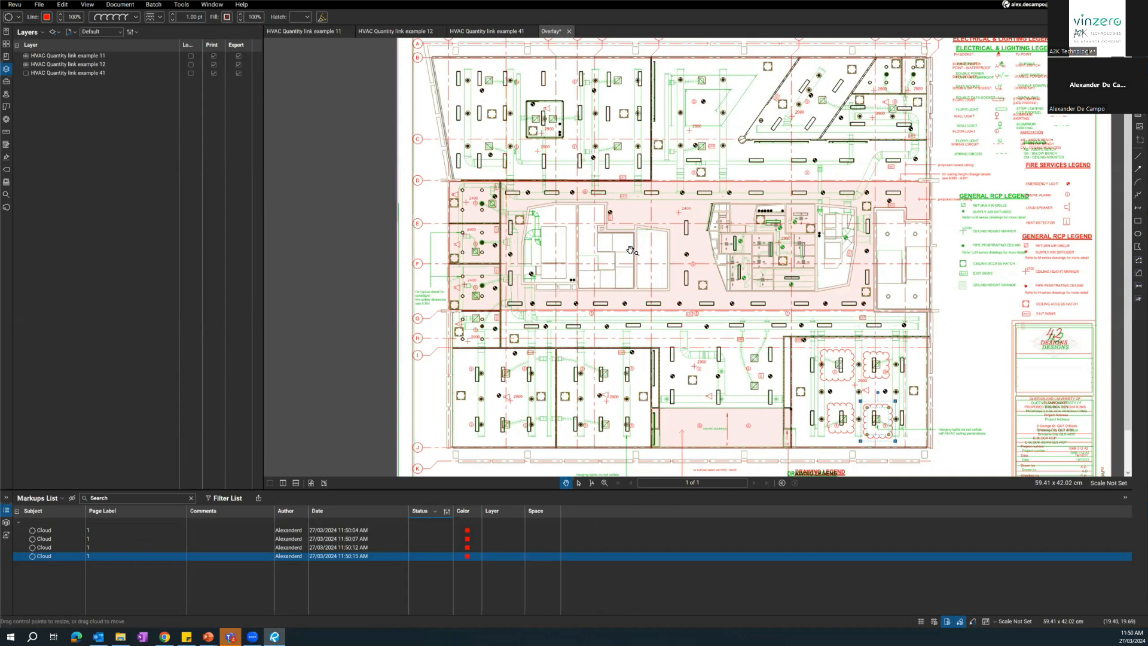
{"action": "scroll", "coordinate": [501, 287], "scroll_direction": "up", "scroll_amount": 4}
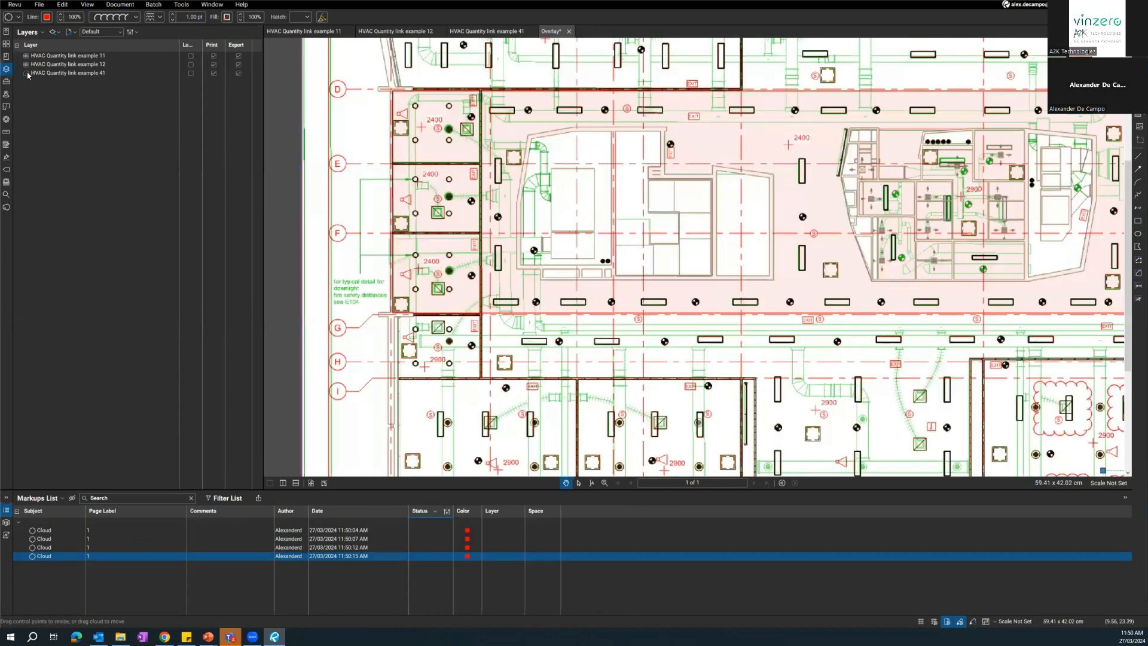
{"action": "left_click", "coordinate": [28, 67]}
{"action": "left_click", "coordinate": [26, 55]}
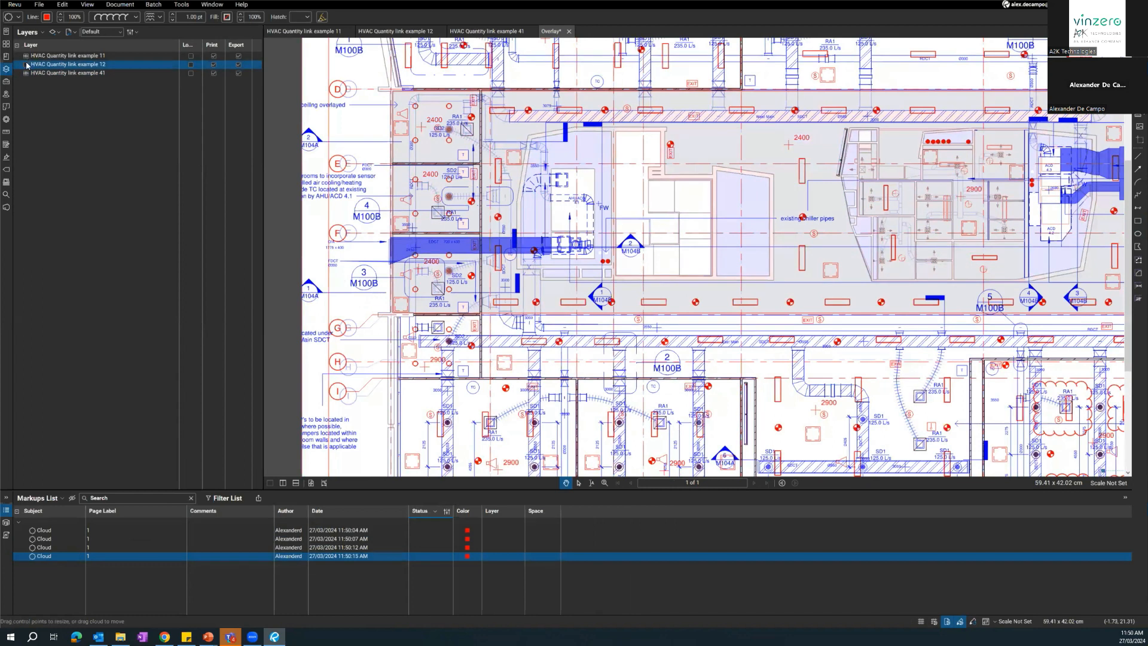
Swap the example 11 layer for example 12 and compare it with the mechanical ductwork in the lower rooms.
{"action": "left_click", "coordinate": [26, 57]}
{"action": "left_click", "coordinate": [25, 65]}
{"action": "left_click_drag", "start_coordinate": [619, 331], "coordinate": [612, 319]}
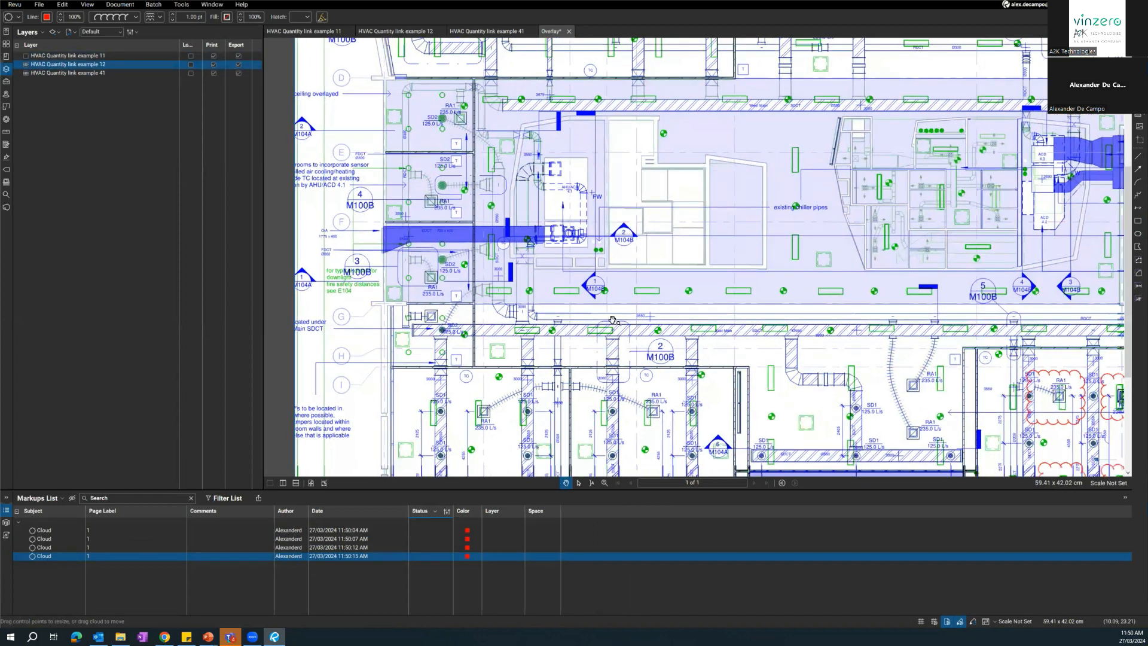
{"action": "scroll", "coordinate": [612, 320], "scroll_direction": "up", "scroll_amount": 5}
{"action": "mouse_move", "coordinate": [701, 259]}
{"action": "left_mouse_down"}
{"action": "mouse_move", "coordinate": [730, 223]}
{"action": "mouse_move", "coordinate": [749, 156]}
{"action": "left_mouse_up"}
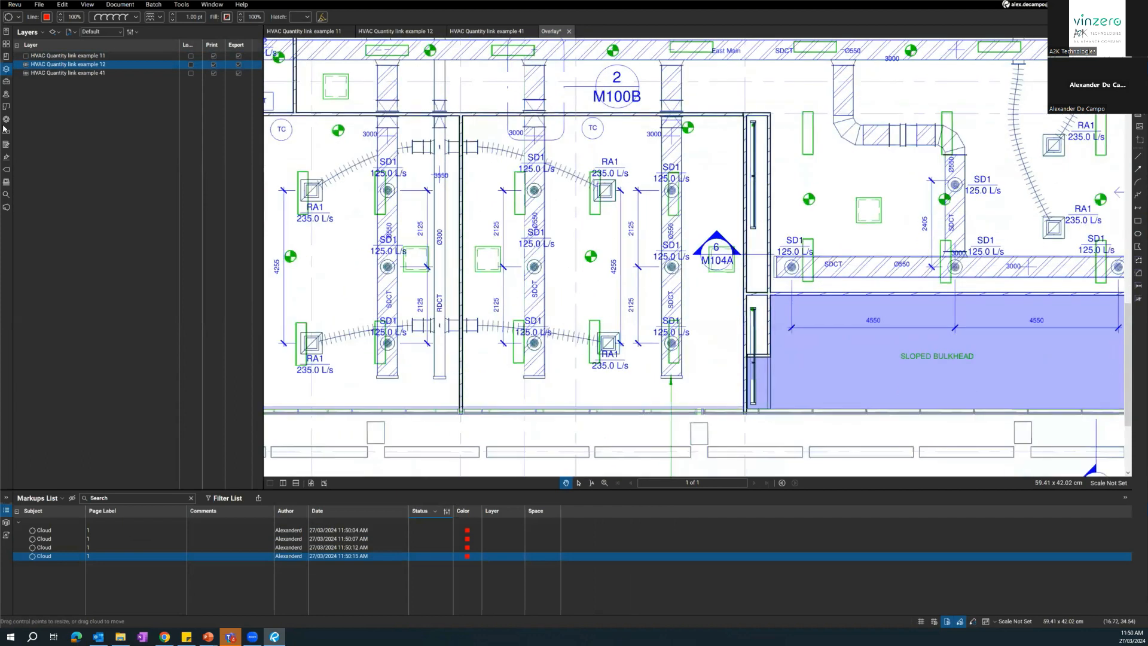
Hide the example 12 layer and show example 11 again to compare its ceiling plan with the mechanical layout around the sloped bulkhead.
{"action": "left_click", "coordinate": [26, 64]}
{"action": "left_click", "coordinate": [26, 56]}
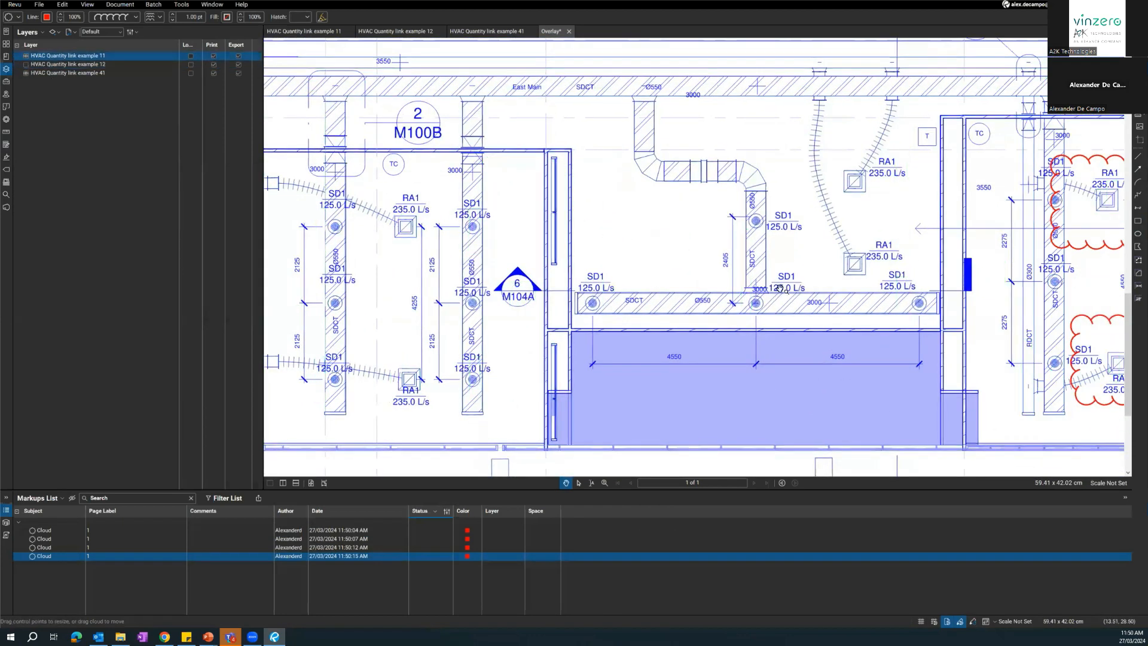
{"action": "left_click_drag", "start_coordinate": [465, 315], "coordinate": [567, 326]}
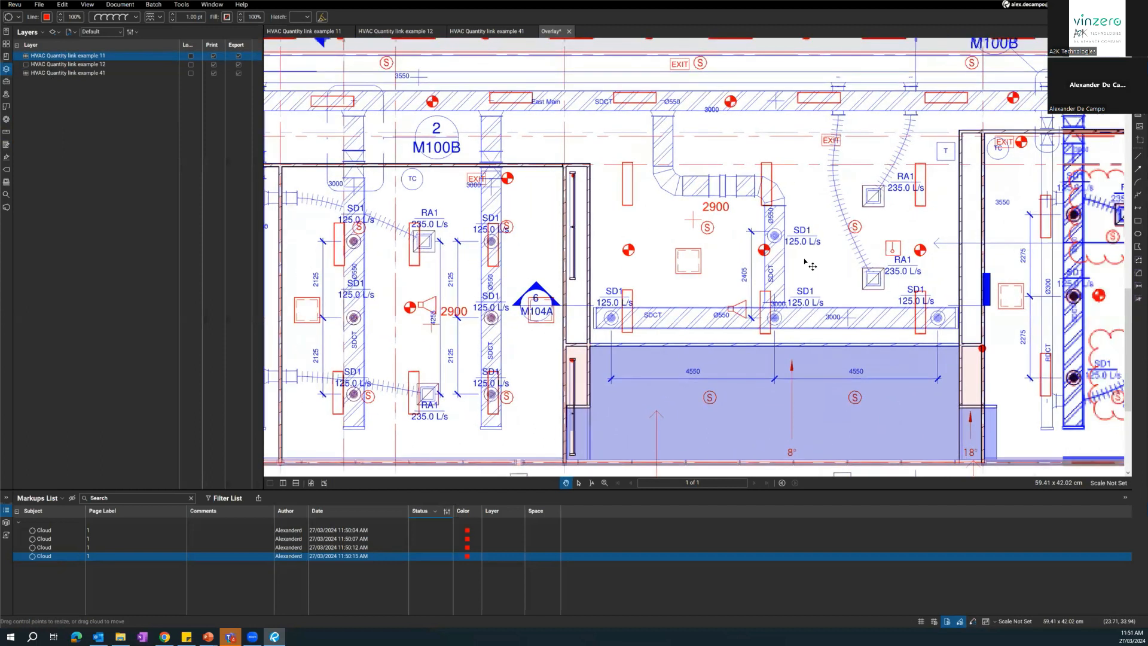
{"action": "left_click_drag", "start_coordinate": [1043, 226], "coordinate": [739, 231]}
{"action": "left_click_drag", "start_coordinate": [737, 306], "coordinate": [722, 351]}
Inspect the example 11 and 41 overlay from the air handling units in the core up to the angled rooms near grid 7.
{"action": "mouse_move", "coordinate": [687, 264]}
{"action": "left_mouse_down"}
{"action": "mouse_move", "coordinate": [656, 343]}
{"action": "mouse_move", "coordinate": [638, 297]}
{"action": "mouse_move", "coordinate": [613, 410]}
{"action": "left_mouse_up"}
{"action": "left_click_drag", "start_coordinate": [634, 227], "coordinate": [629, 250]}
{"action": "left_click_drag", "start_coordinate": [701, 255], "coordinate": [686, 335]}
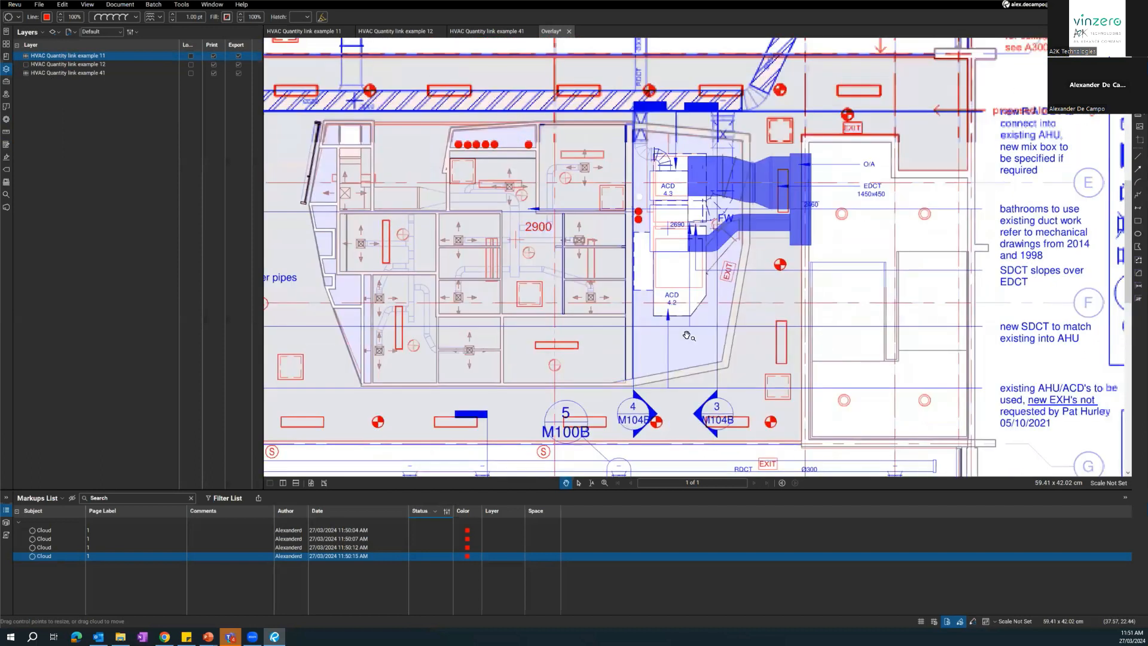
{"action": "left_click_drag", "start_coordinate": [573, 231], "coordinate": [606, 325]}
{"action": "mouse_move", "coordinate": [572, 238]}
{"action": "left_mouse_down"}
{"action": "mouse_move", "coordinate": [603, 380]}
{"action": "mouse_move", "coordinate": [591, 267]}
{"action": "mouse_move", "coordinate": [597, 323]}
{"action": "left_mouse_up"}
{"action": "left_click_drag", "start_coordinate": [589, 268], "coordinate": [602, 378]}
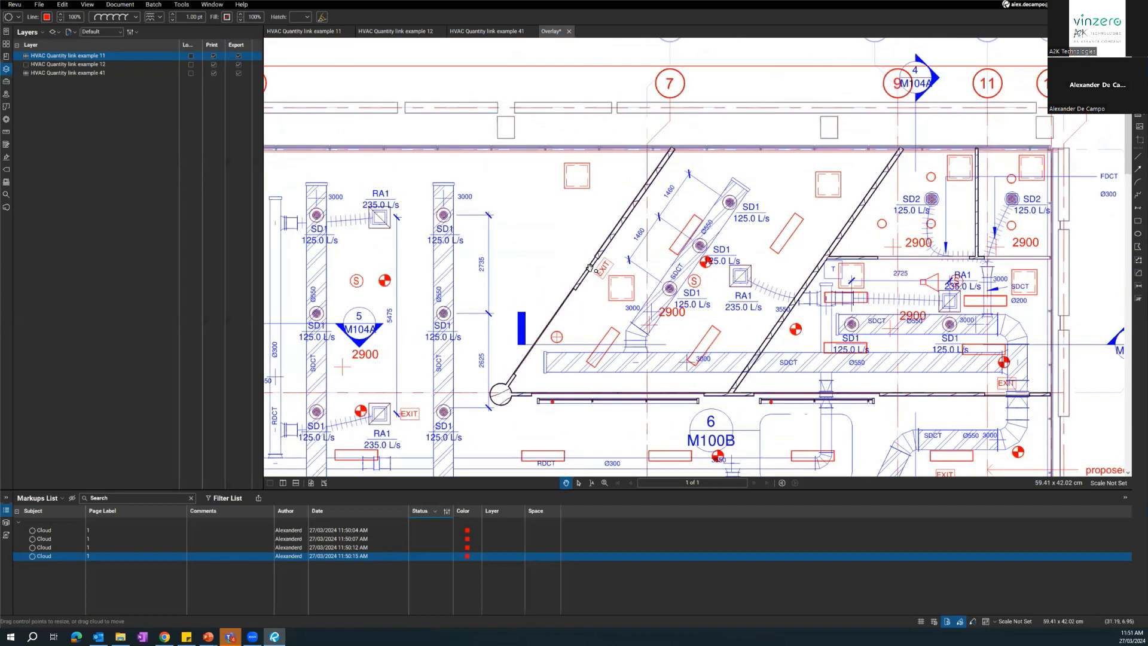
{"action": "left_click_drag", "start_coordinate": [551, 315], "coordinate": [790, 245]}
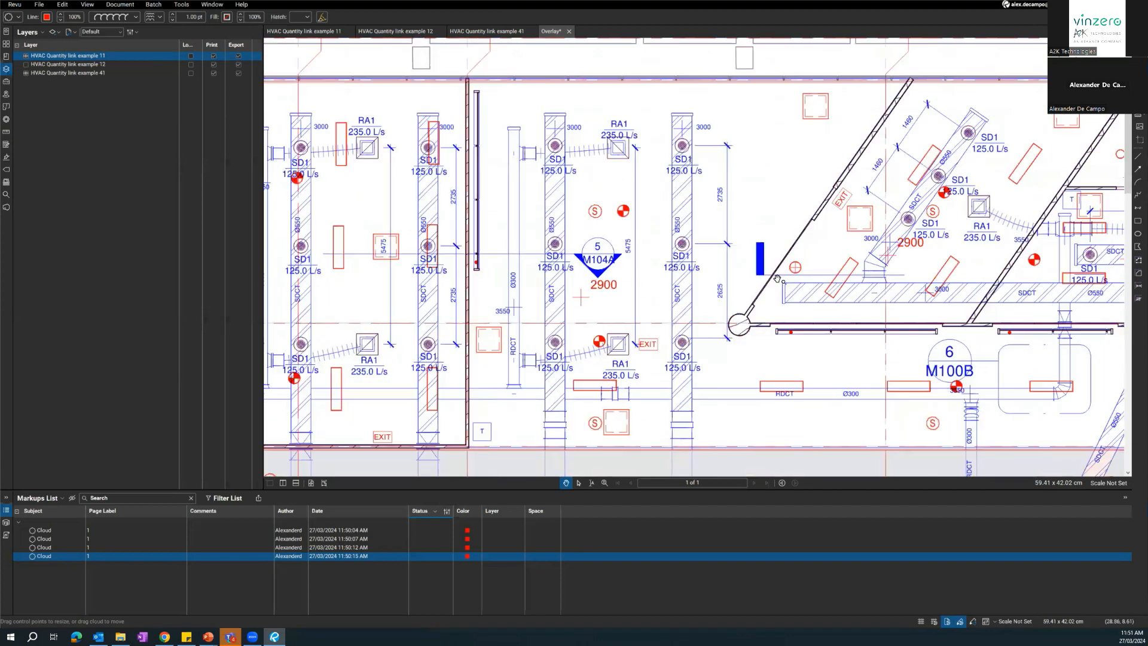
Check the red light fittings against the blue supply ducts and diffusers in the upper rooms between grids 1 and 7.
{"action": "scroll", "coordinate": [529, 289], "scroll_direction": "up", "scroll_amount": 3}
{"action": "left_click_drag", "start_coordinate": [452, 306], "coordinate": [642, 303]}
{"action": "scroll", "coordinate": [642, 303], "scroll_direction": "down", "scroll_amount": 2}
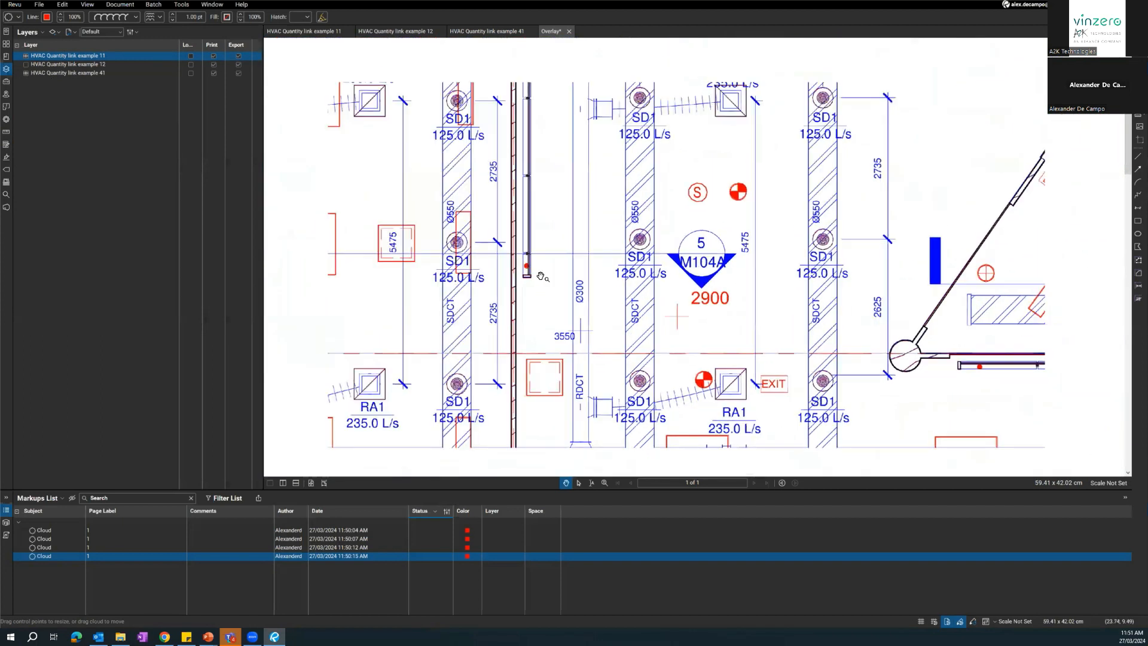
{"action": "scroll", "coordinate": [596, 178], "scroll_direction": "up", "scroll_amount": 3}
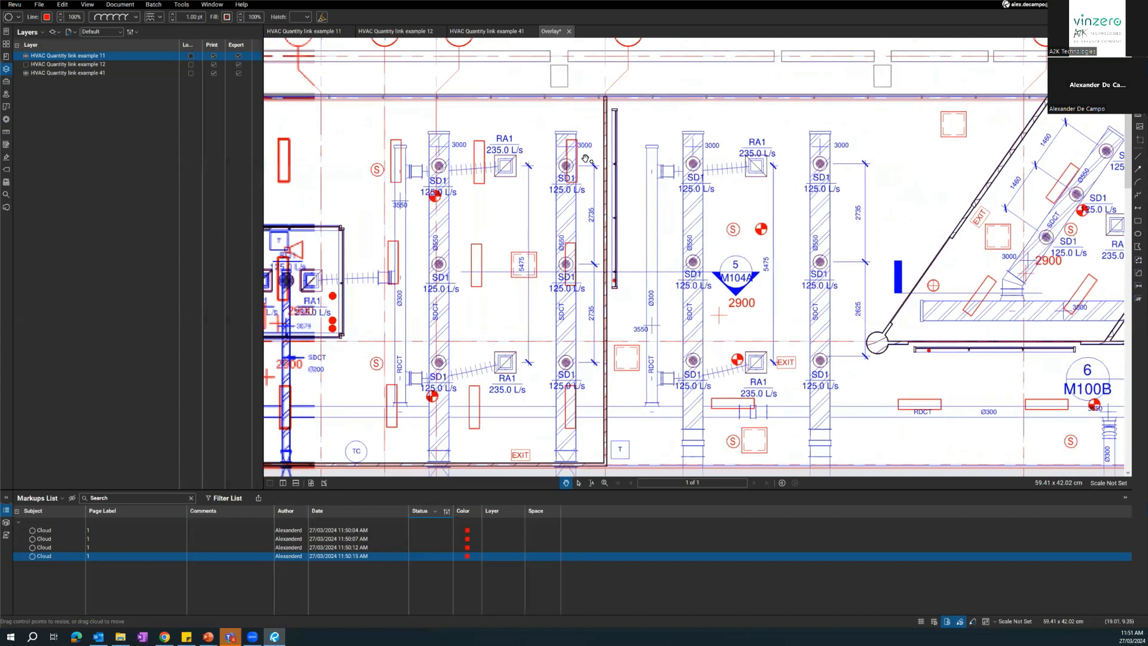
{"action": "left_click_drag", "start_coordinate": [596, 125], "coordinate": [599, 111]}
{"action": "scroll", "coordinate": [595, 162], "scroll_direction": "up", "scroll_amount": 2}
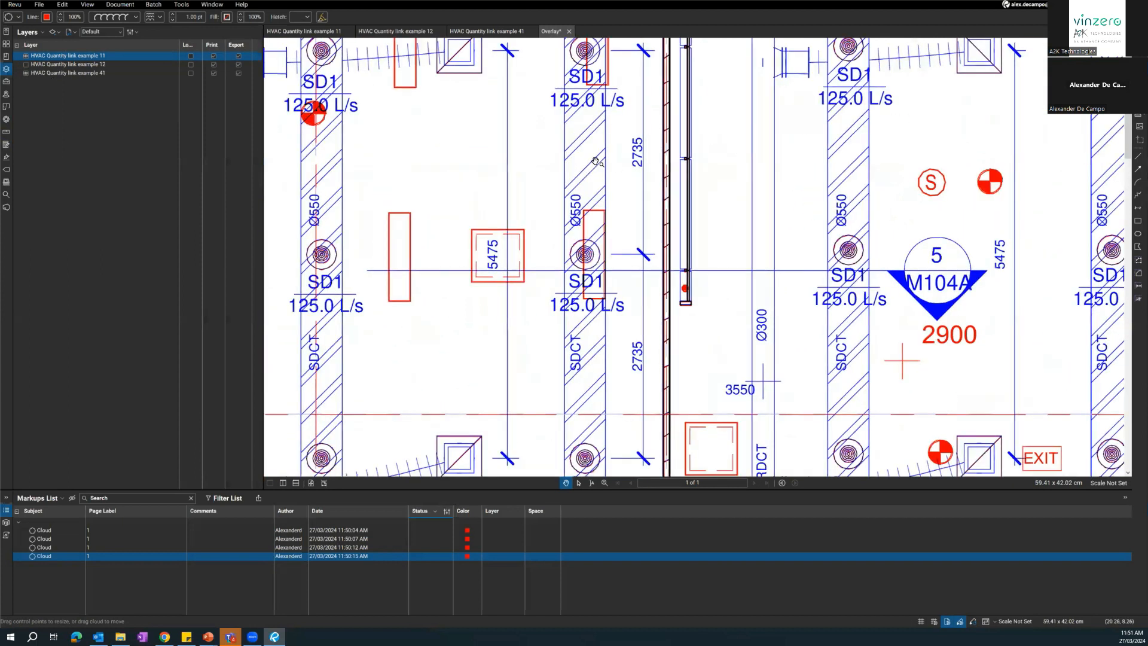
{"action": "scroll", "coordinate": [596, 164], "scroll_direction": "down", "scroll_amount": 3}
{"action": "scroll", "coordinate": [593, 221], "scroll_direction": "up", "scroll_amount": 1}
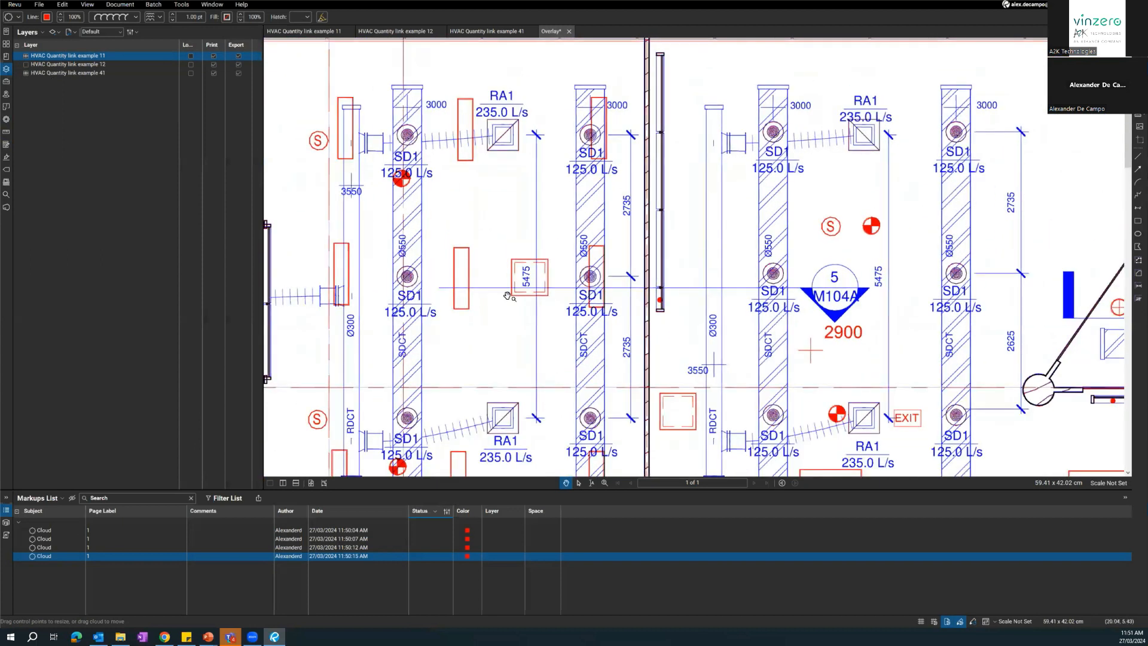
{"action": "left_click_drag", "start_coordinate": [552, 301], "coordinate": [740, 254]}
{"action": "left_click_drag", "start_coordinate": [375, 343], "coordinate": [610, 301]}
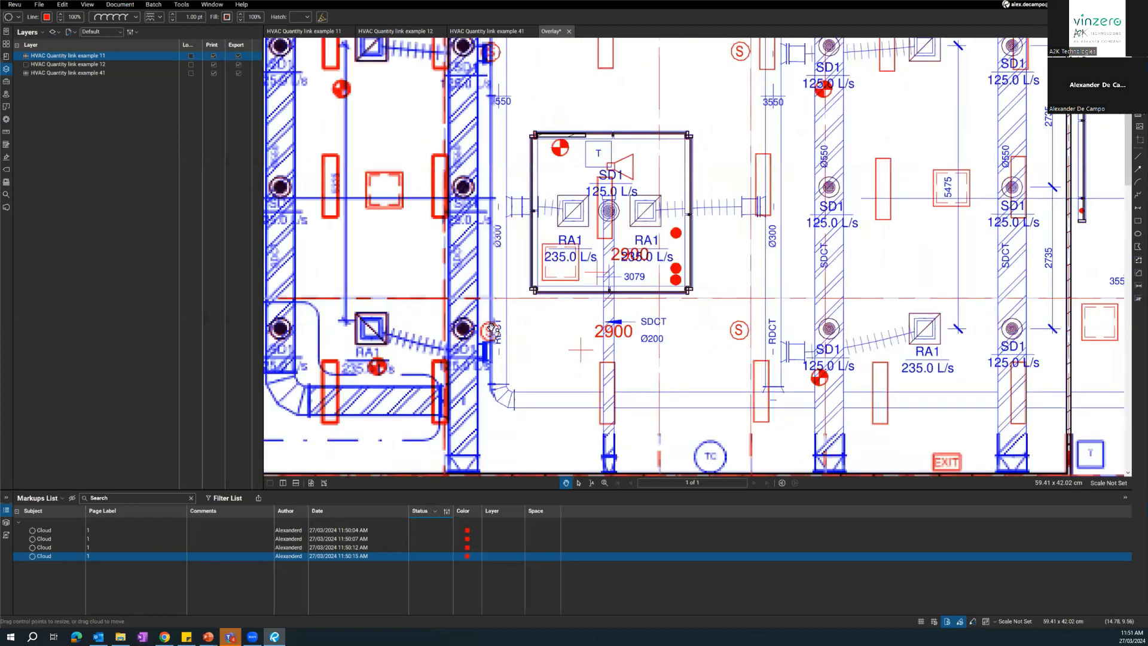
{"action": "scroll", "coordinate": [490, 328], "scroll_direction": "down", "scroll_amount": 3}
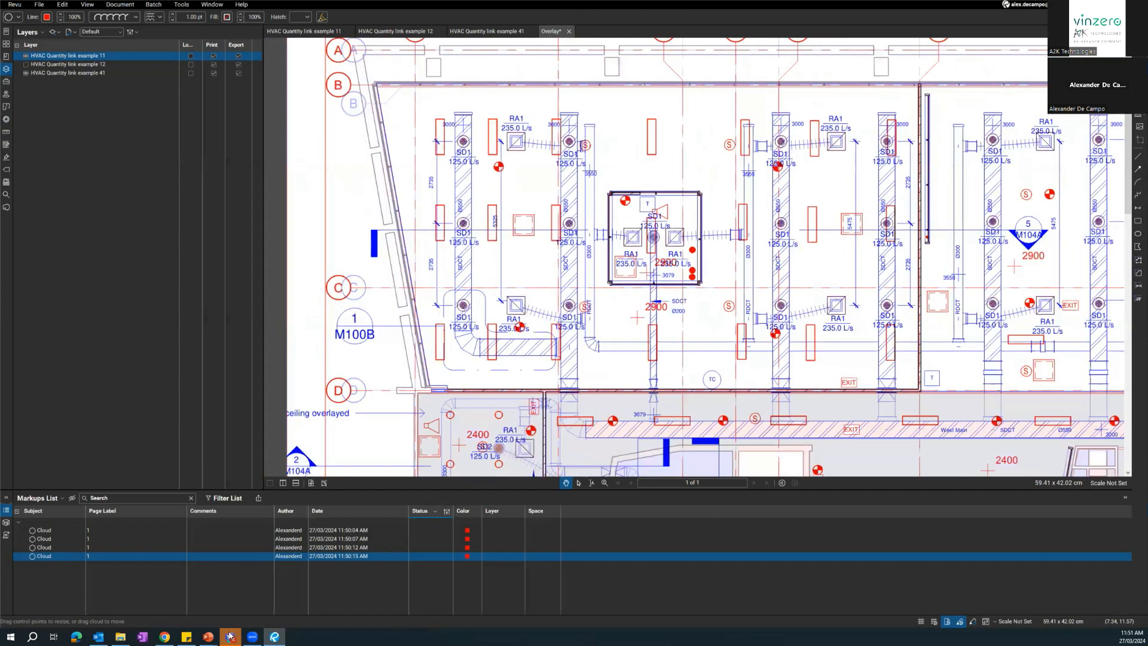
Switch to the PowerPoint slide show and display the Q&A slide.
{"action": "mouse_move", "coordinate": [230, 637]}
{"action": "mouse_move", "coordinate": [275, 635]}
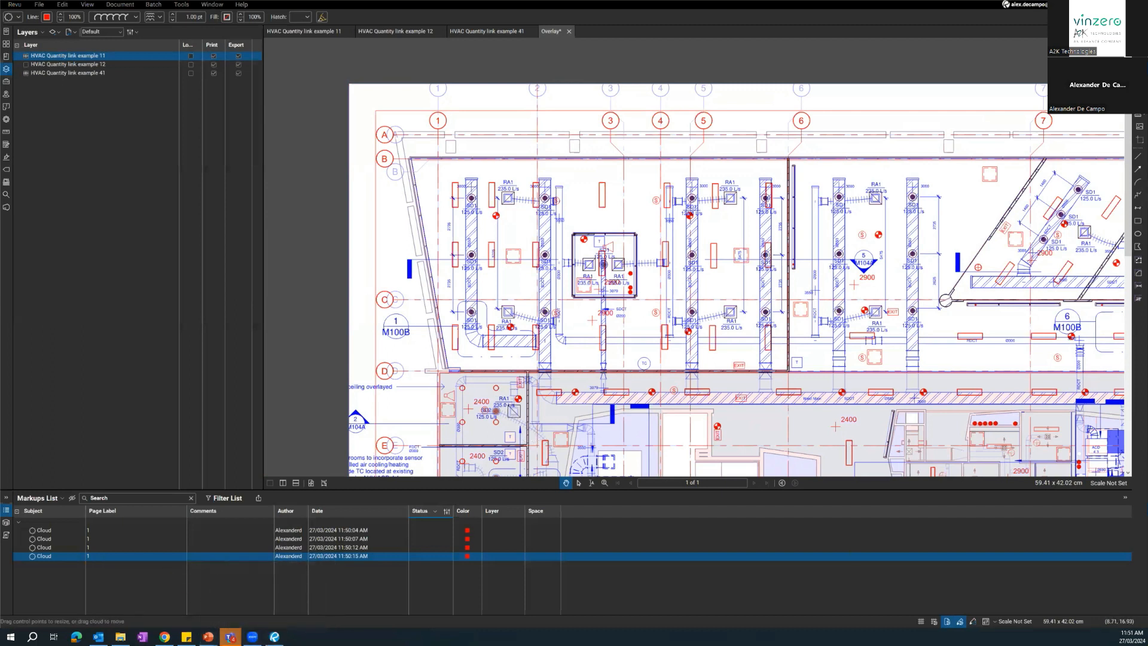
{"action": "key", "text": "alt+Tab"}
{"action": "left_click", "coordinate": [350, 357]}
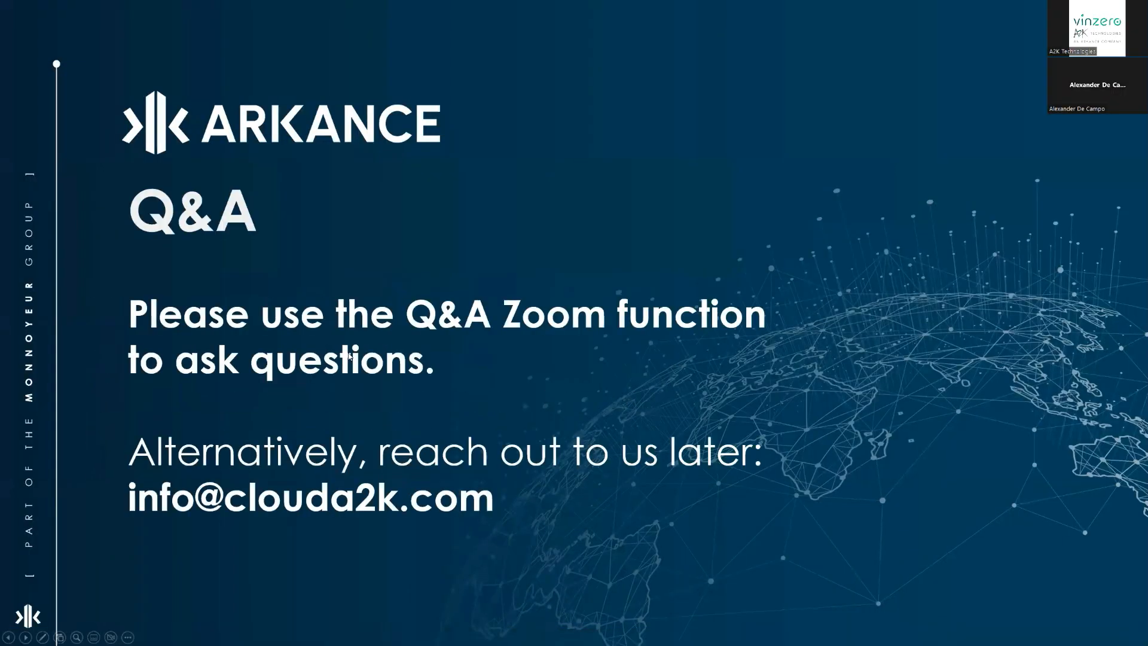